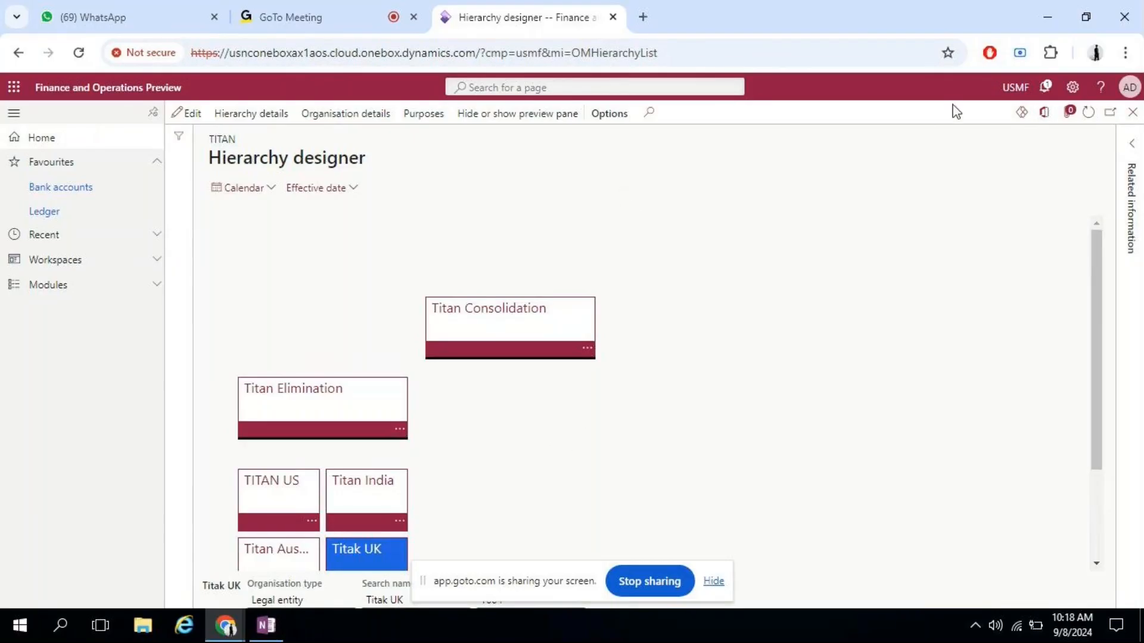
- Switch the active company from USMF to T004 (Titak UK)
click(1023, 92)
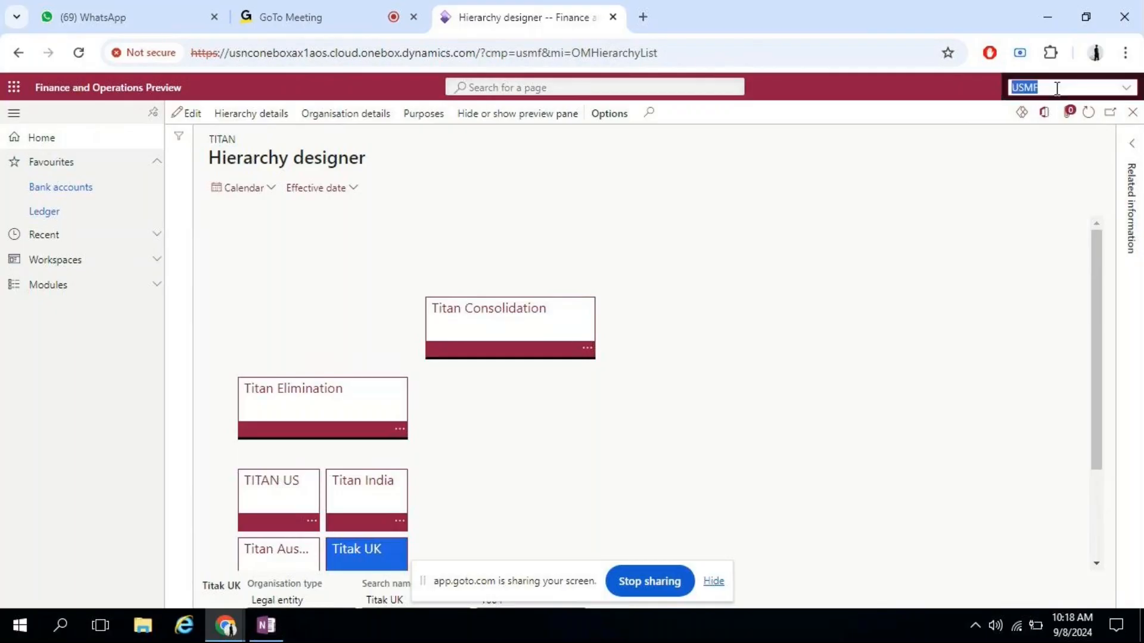
click(1128, 88)
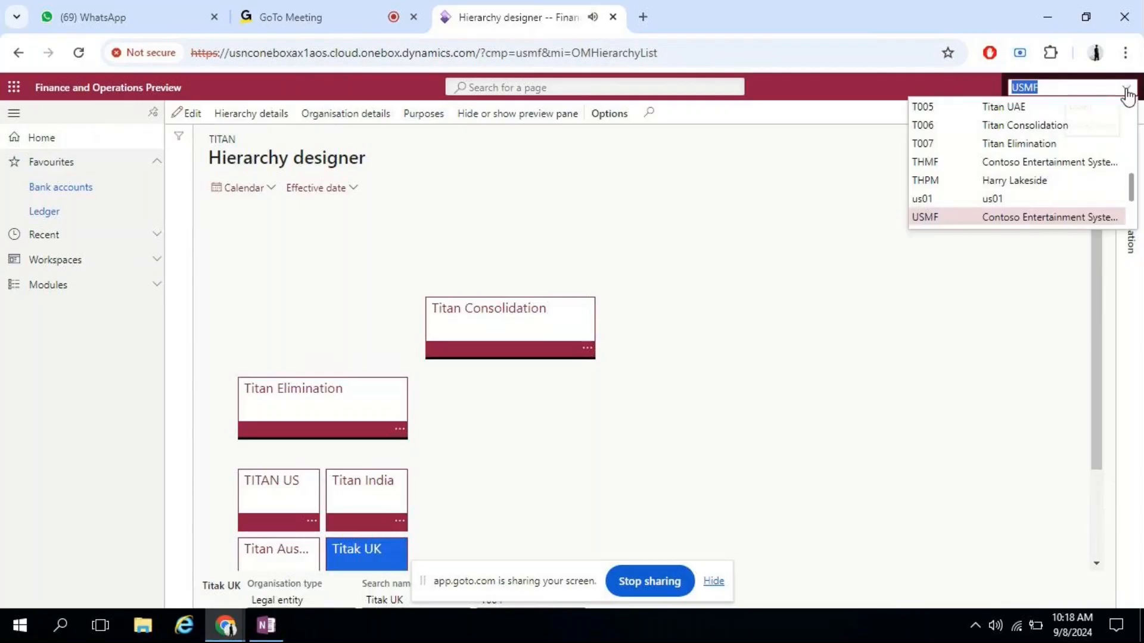
scroll(1034, 185, up, 3)
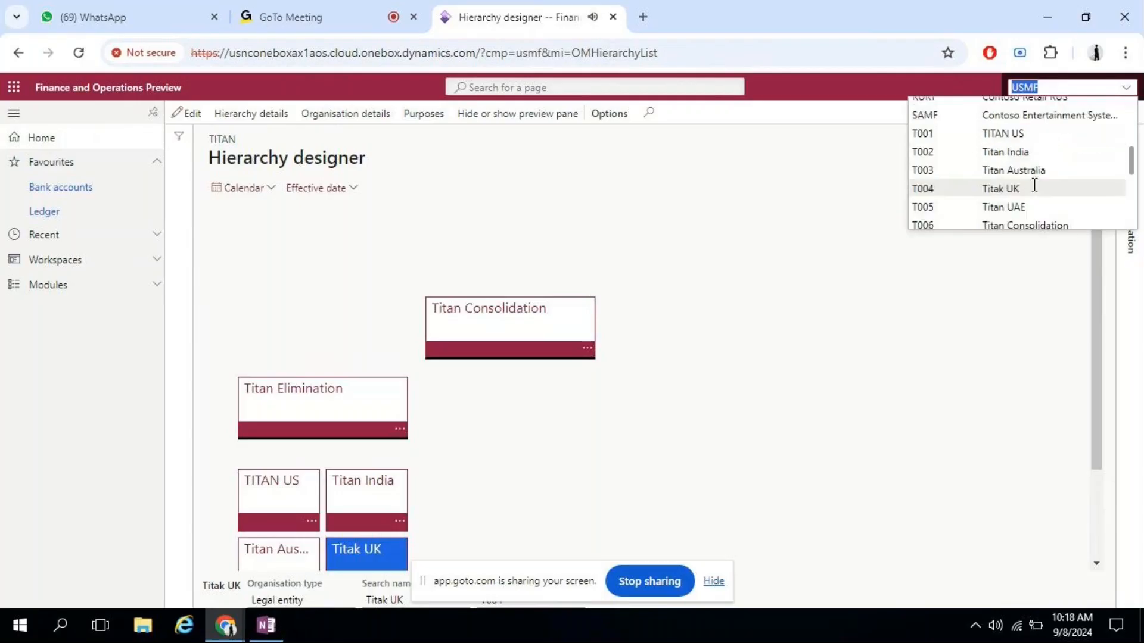
click(1025, 188)
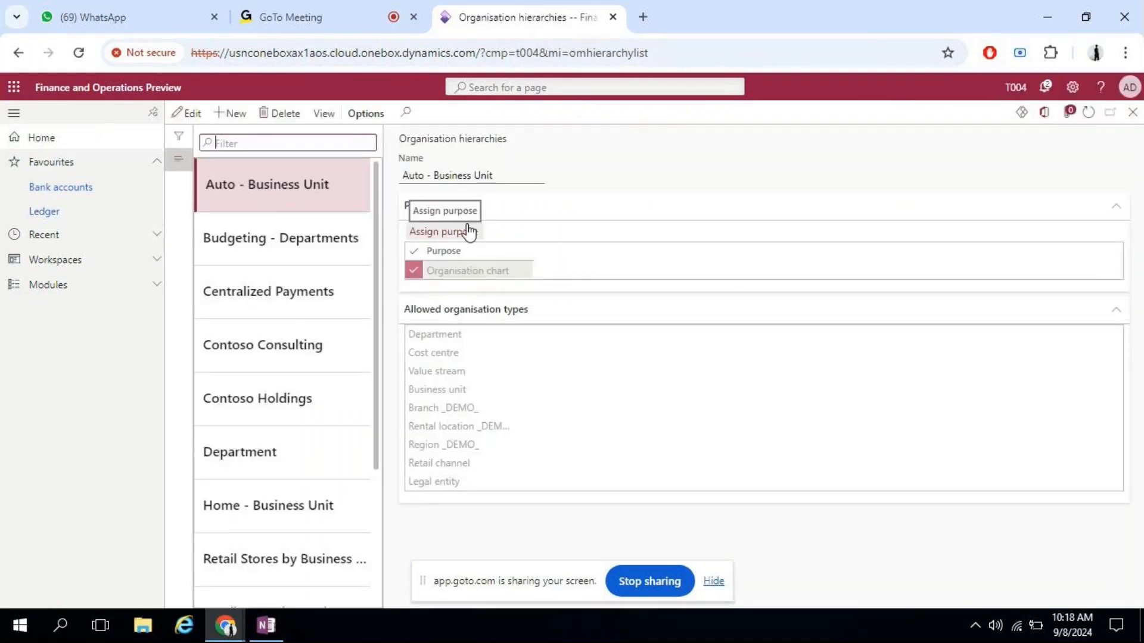
- Open the General ledger's General journals and review the voucher lines of the unposted OPEN journal, including the offset account columns
click(114, 287)
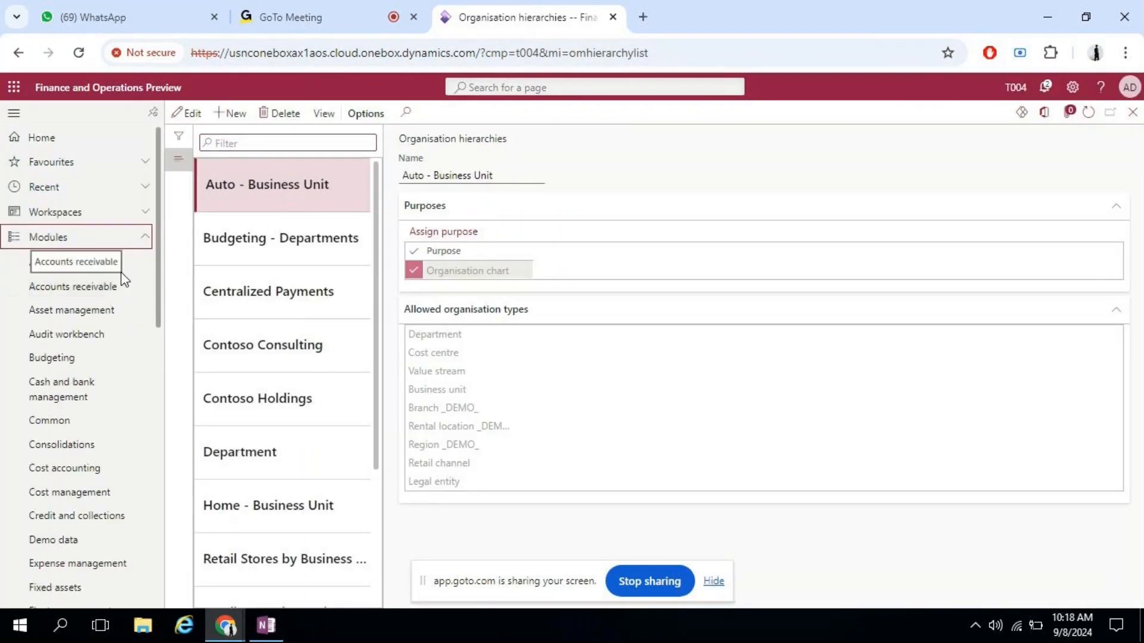
scroll(108, 380, down, 2)
click(83, 559)
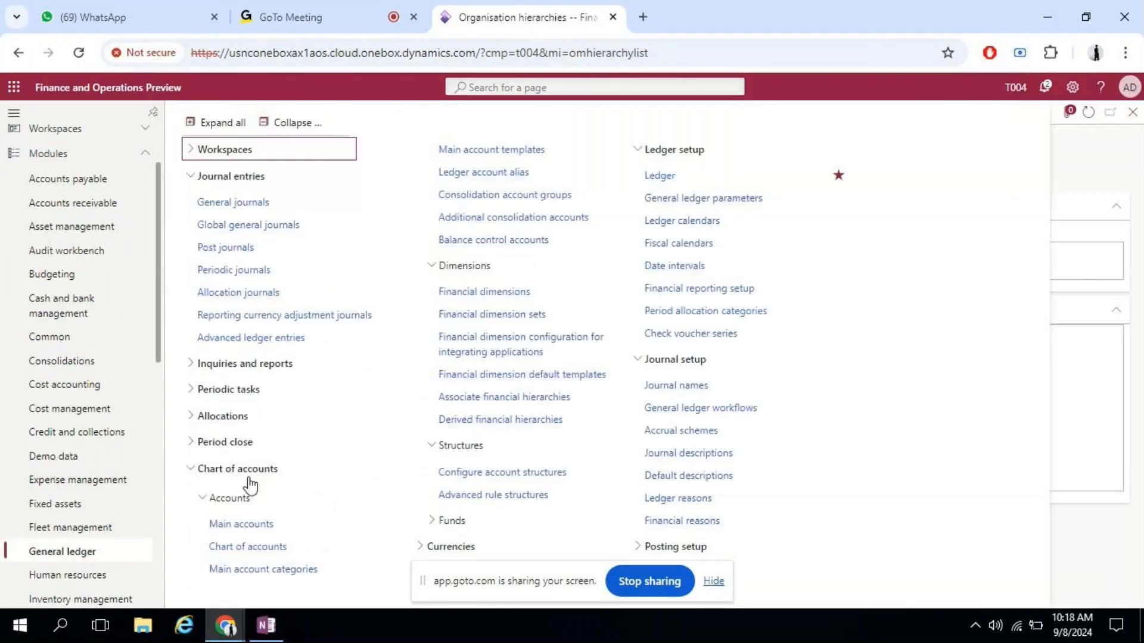
click(229, 203)
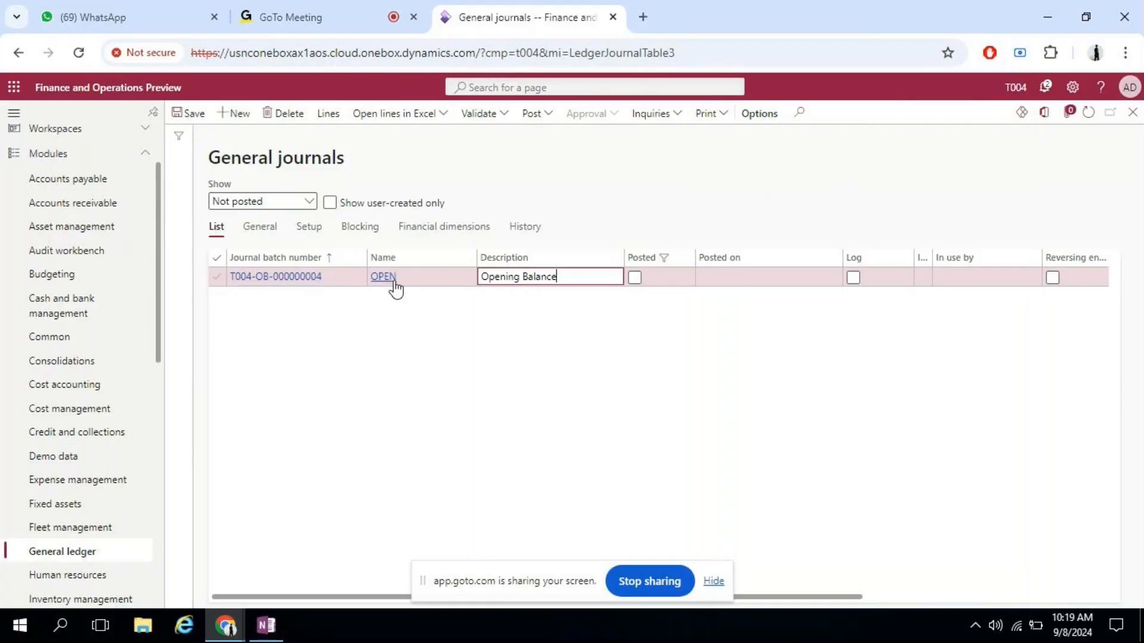
click(342, 117)
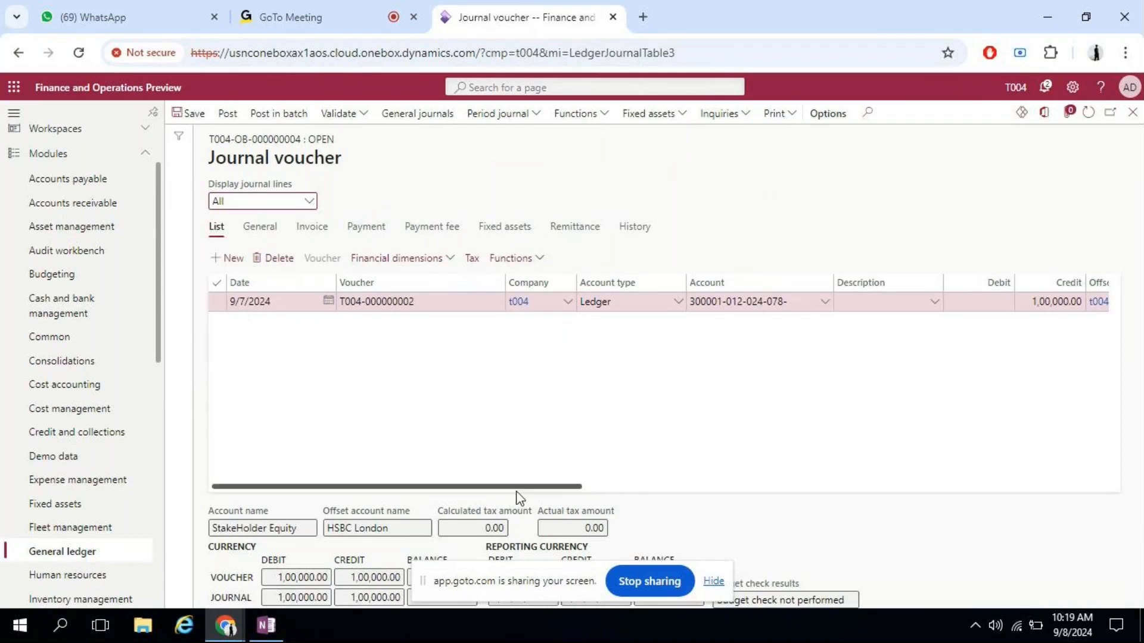
drag(526, 487, 715, 486)
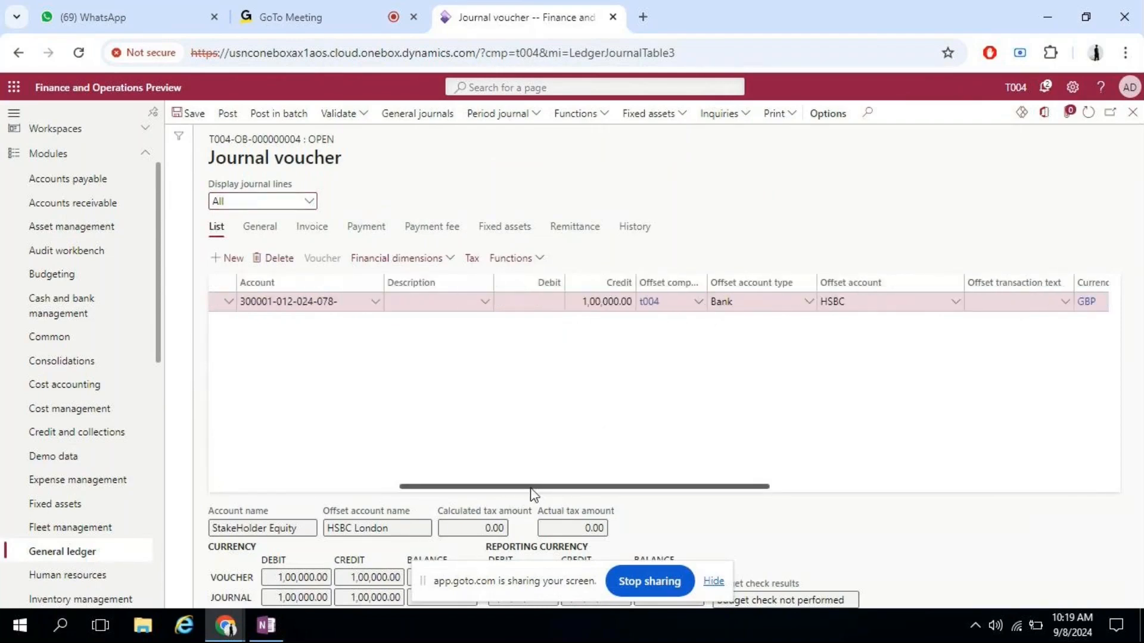
drag(541, 498, 277, 497)
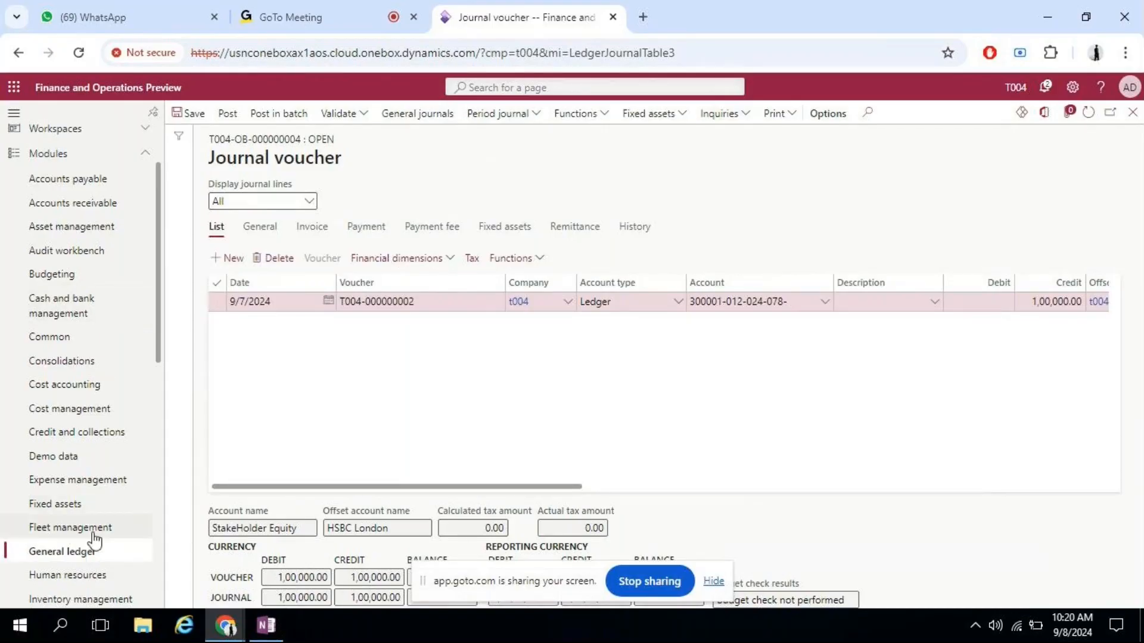
- Open the General ledger Trial balance inquiry and calculate balances for 4/6/2024 to 4/5/2025 using the Main Account dimension set
click(81, 554)
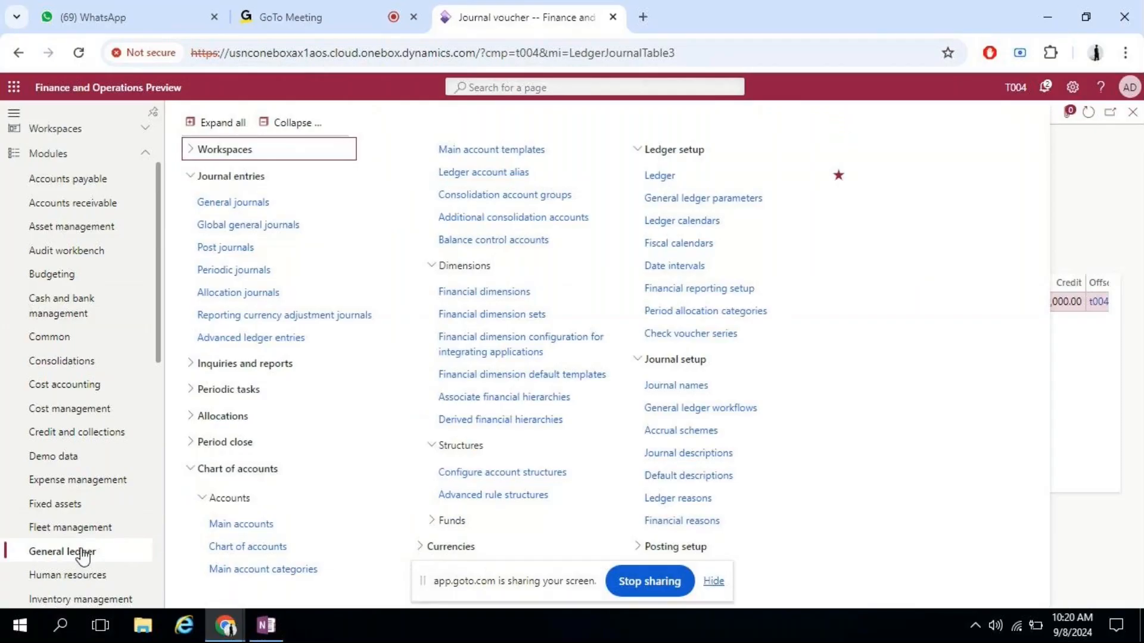
click(221, 367)
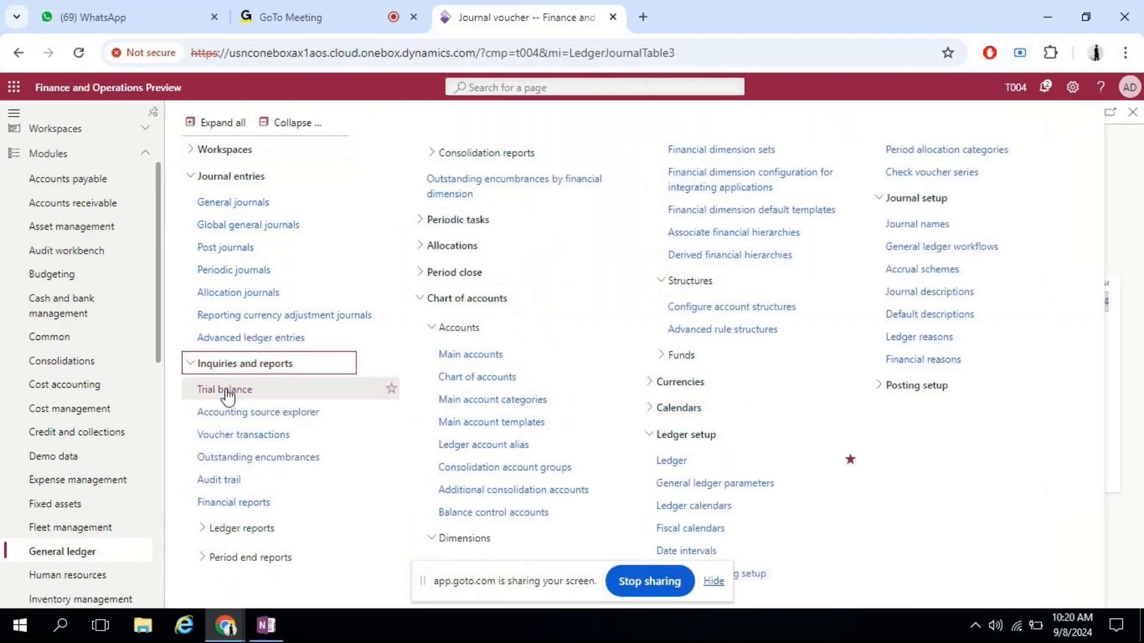
click(229, 396)
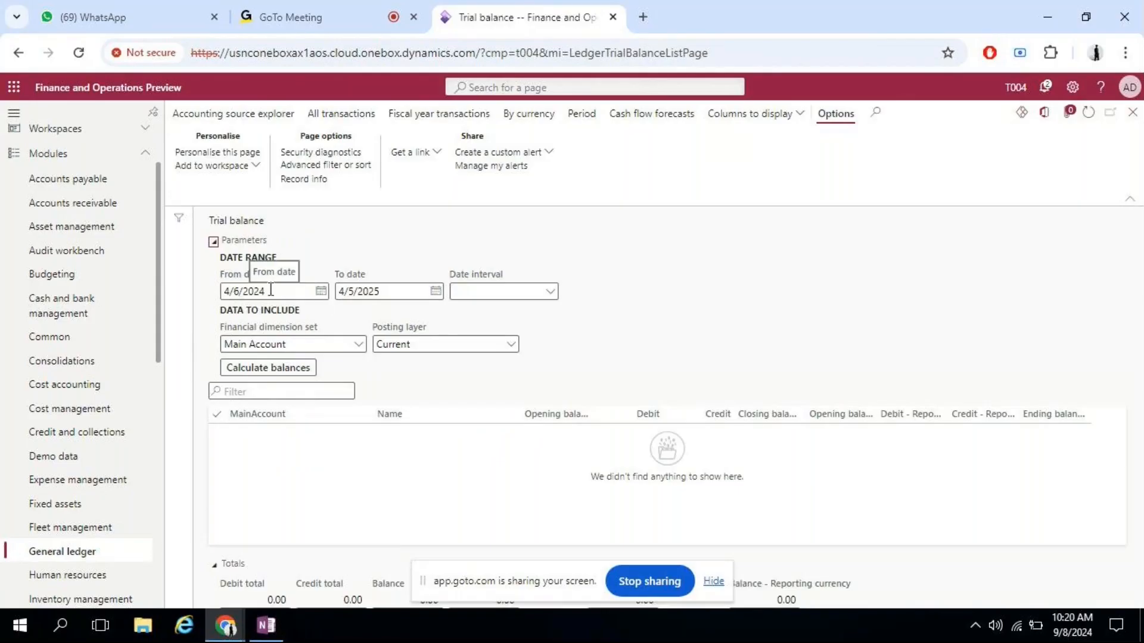
click(323, 293)
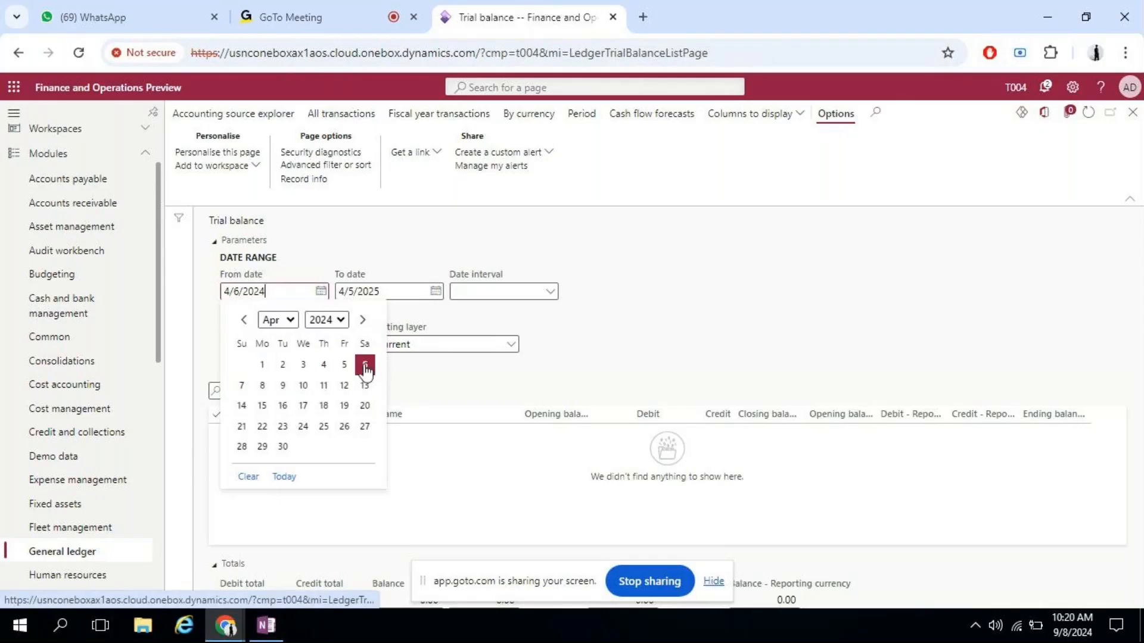
click(594, 283)
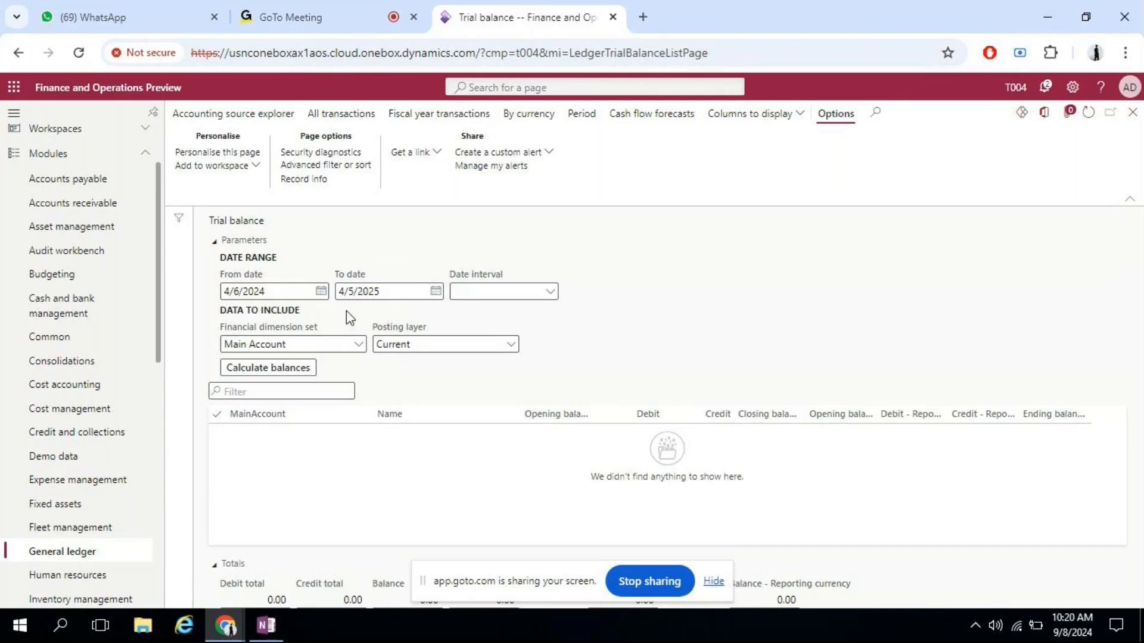
click(256, 370)
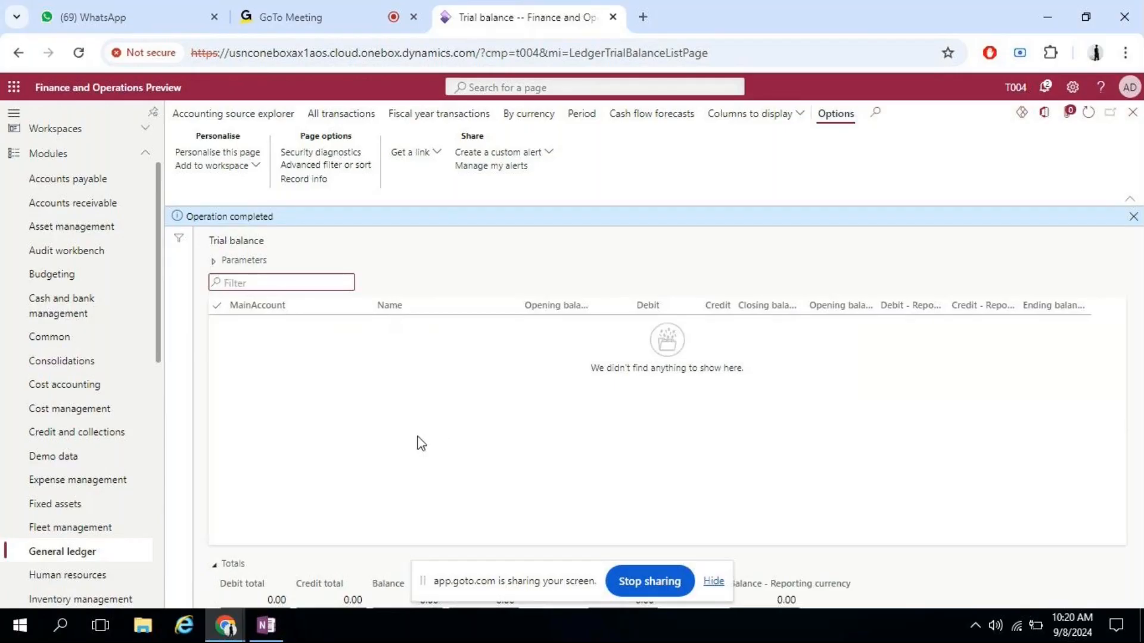
- Open the Main accounts list under the General ledger's chart of accounts
click(66, 552)
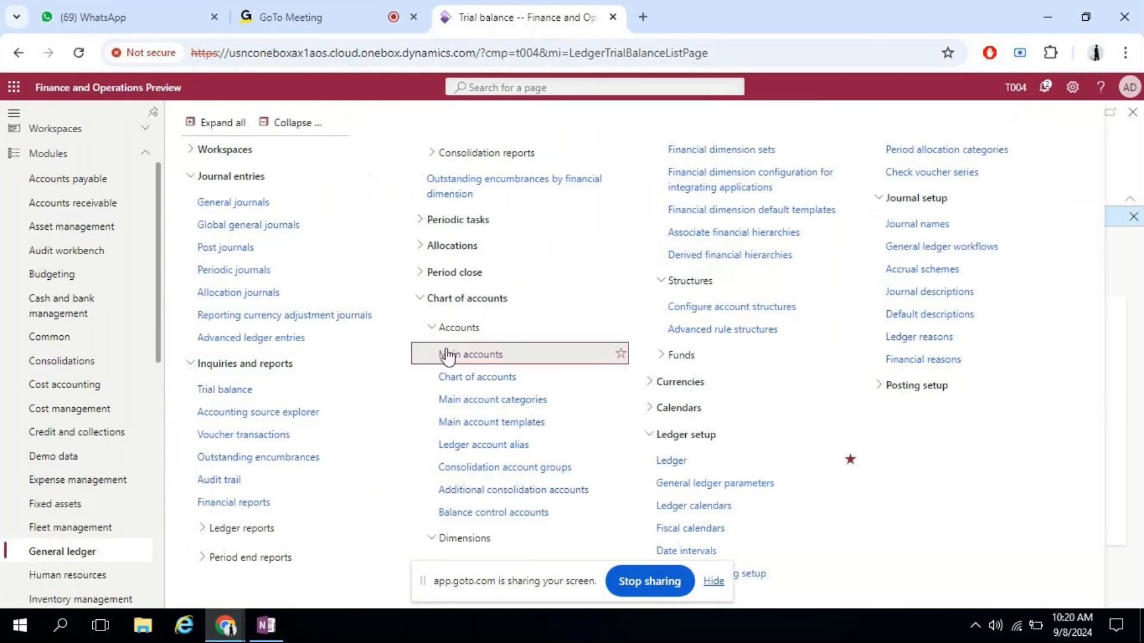
click(448, 355)
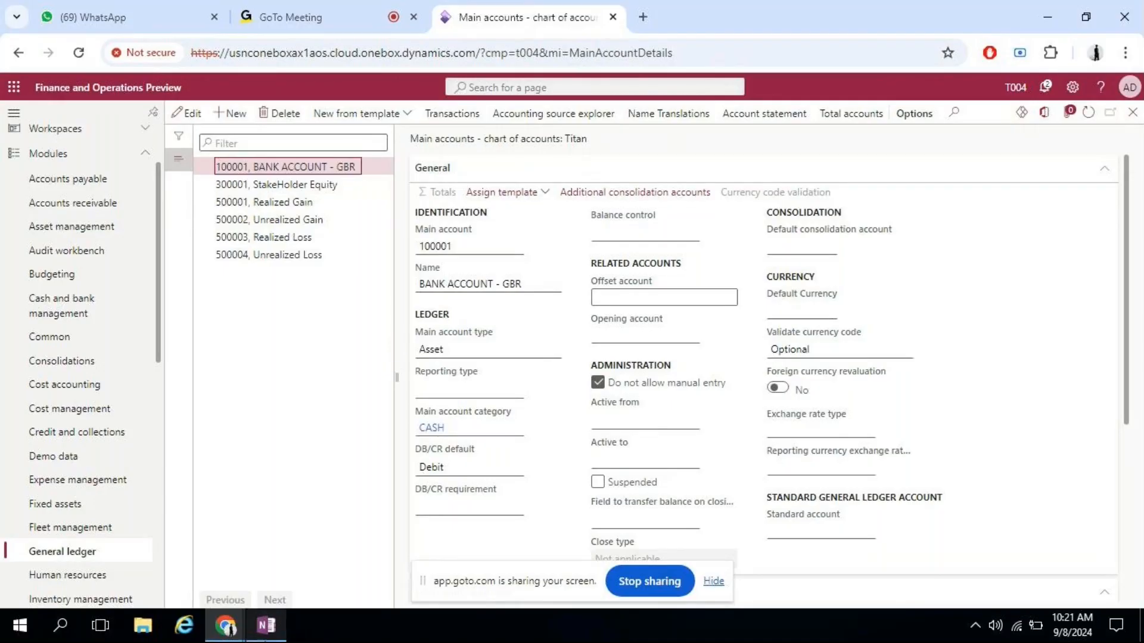
- Switch to OneNote and extend topic 7 with "invoice recording,Vendor Disbursement, Customer payment", then start a new list item
click(267, 625)
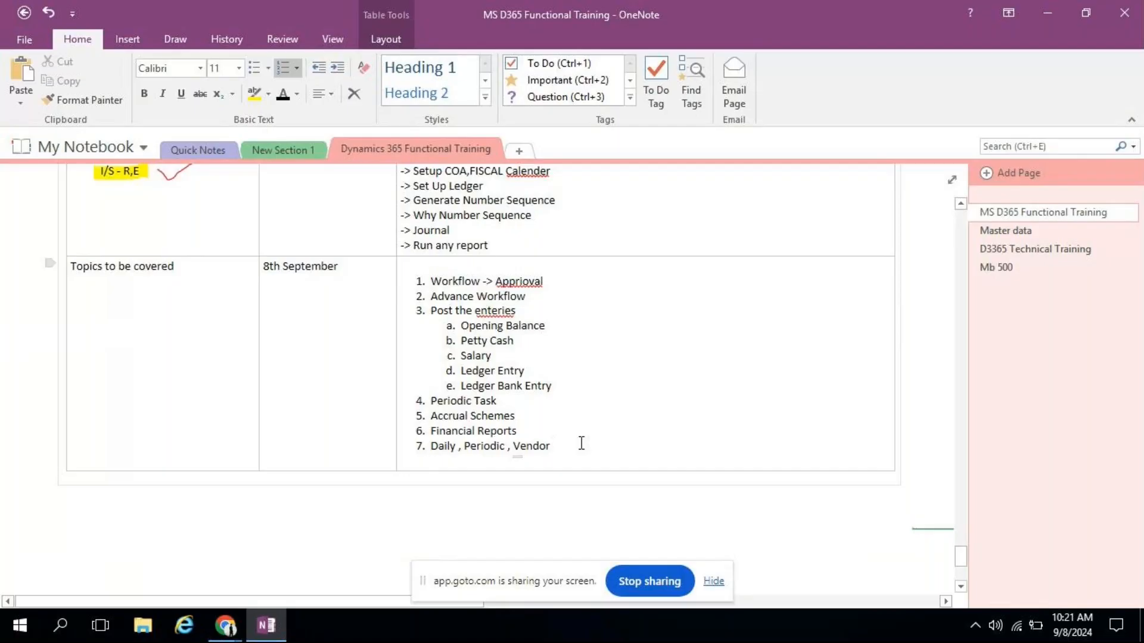
text(invoice recording,)
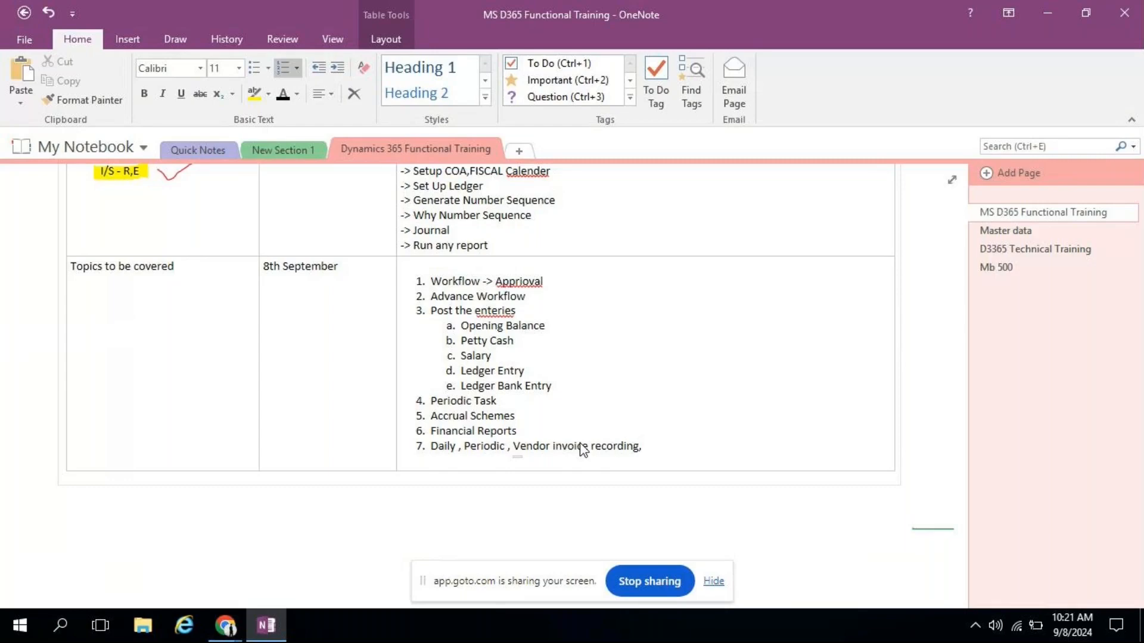
key(BackSpace)
text(VEndor Dis)
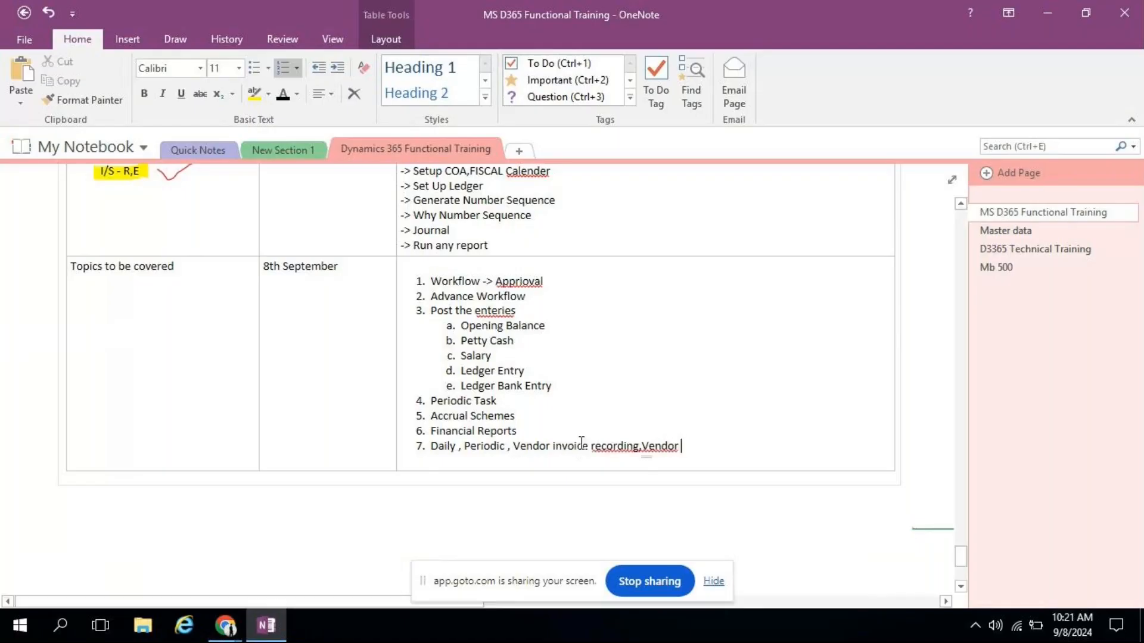
text(bursement, Cust)
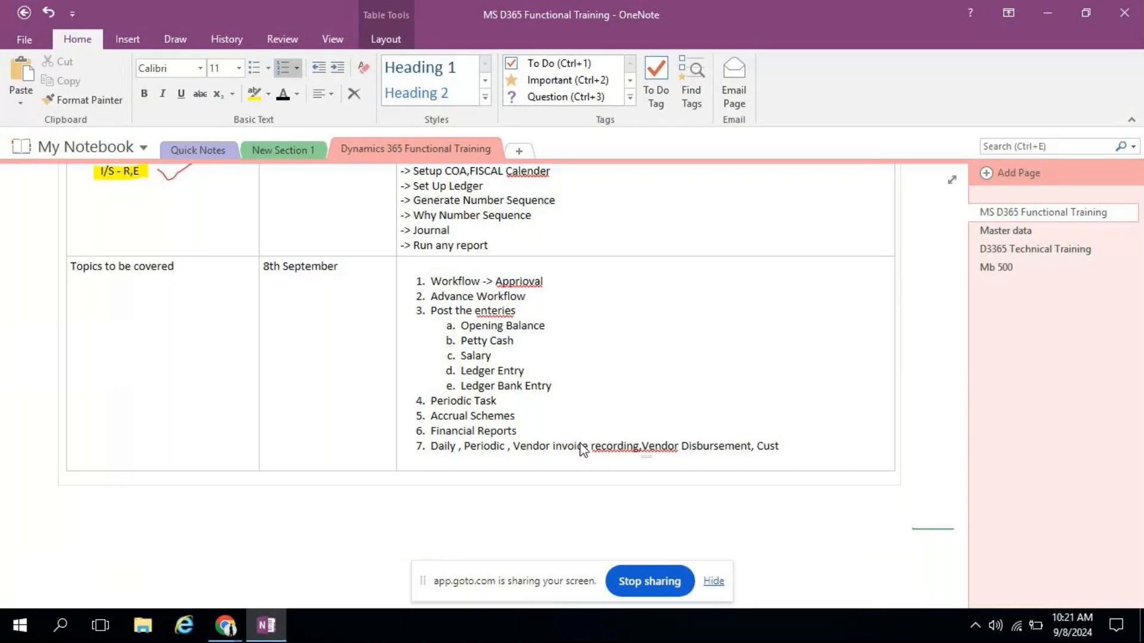
text(omer paymen t)
key(Return)
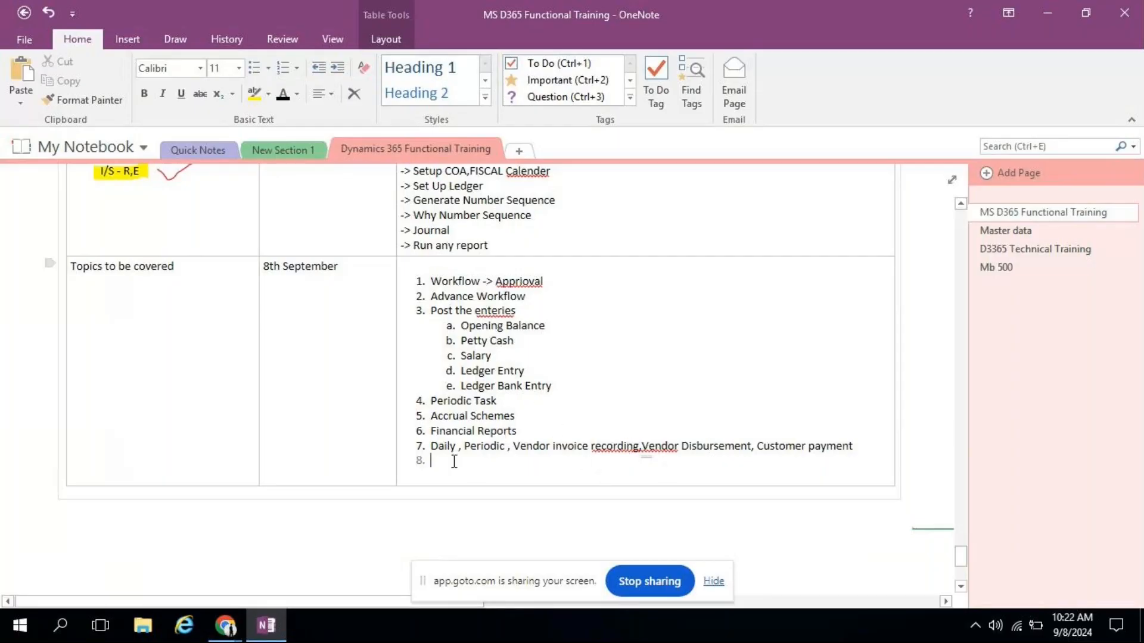
- Add "Journal Approval" as topic 8 and "Intercompany Posting" as topic 9, followed by a new list item
text(Journal Aa)
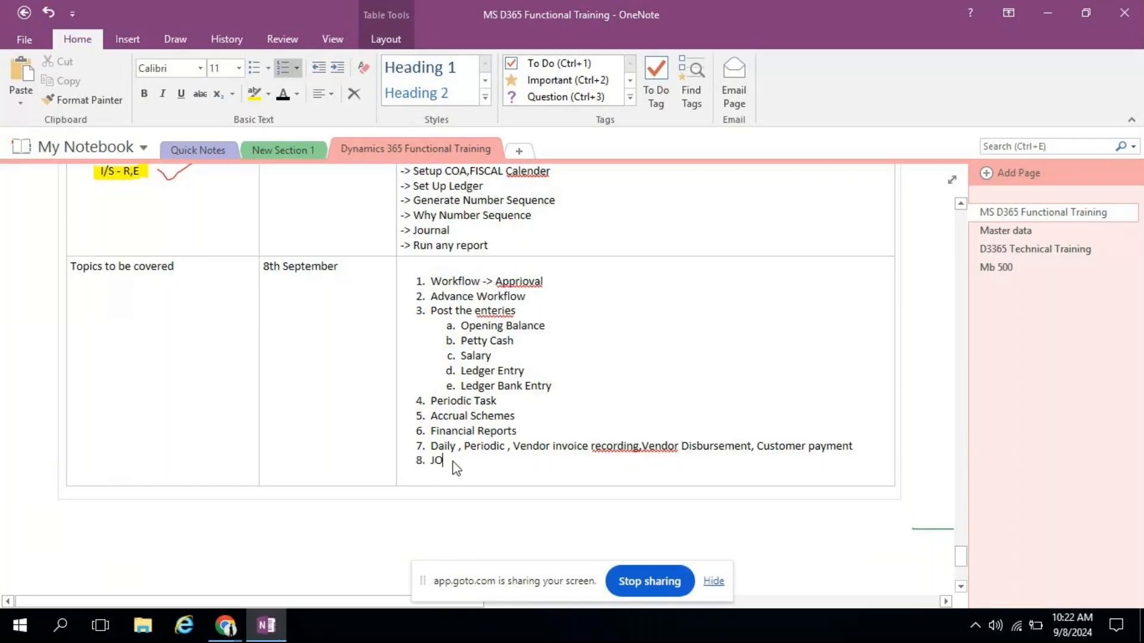
key(BackSpace)
text(pproval)
key(Return)
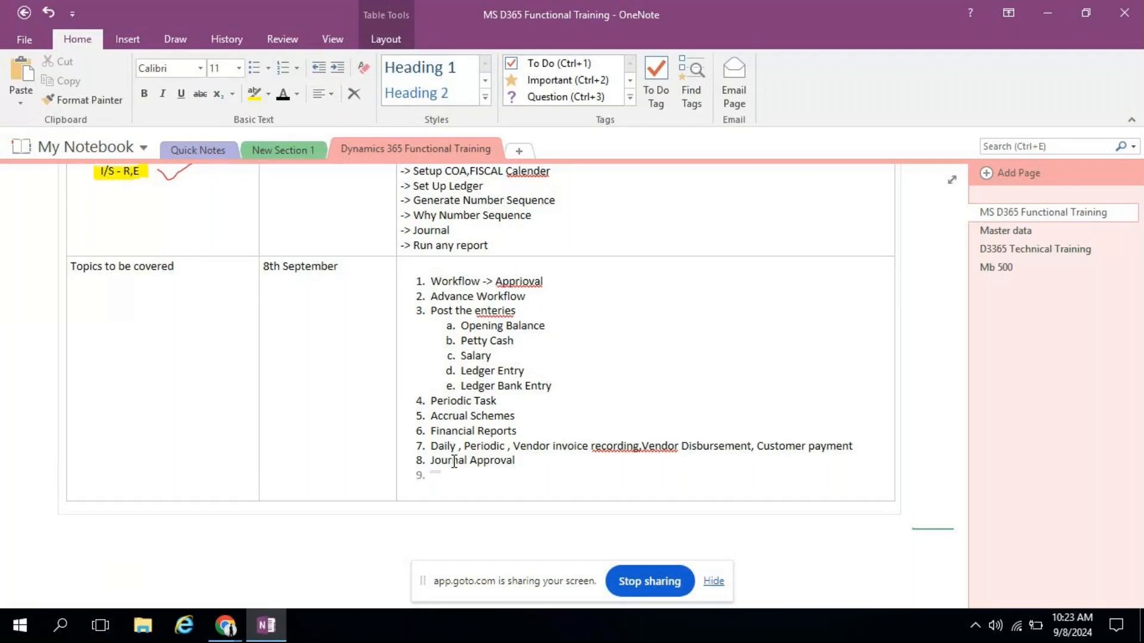
text(Intercomp)
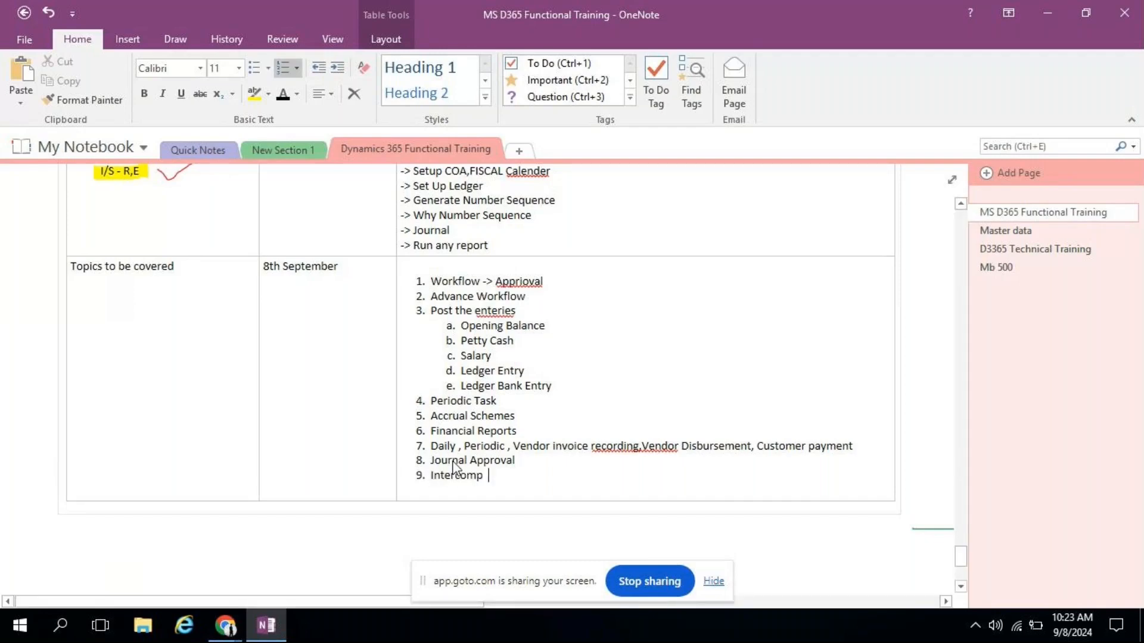
text(any Pos ting)
key(Return)
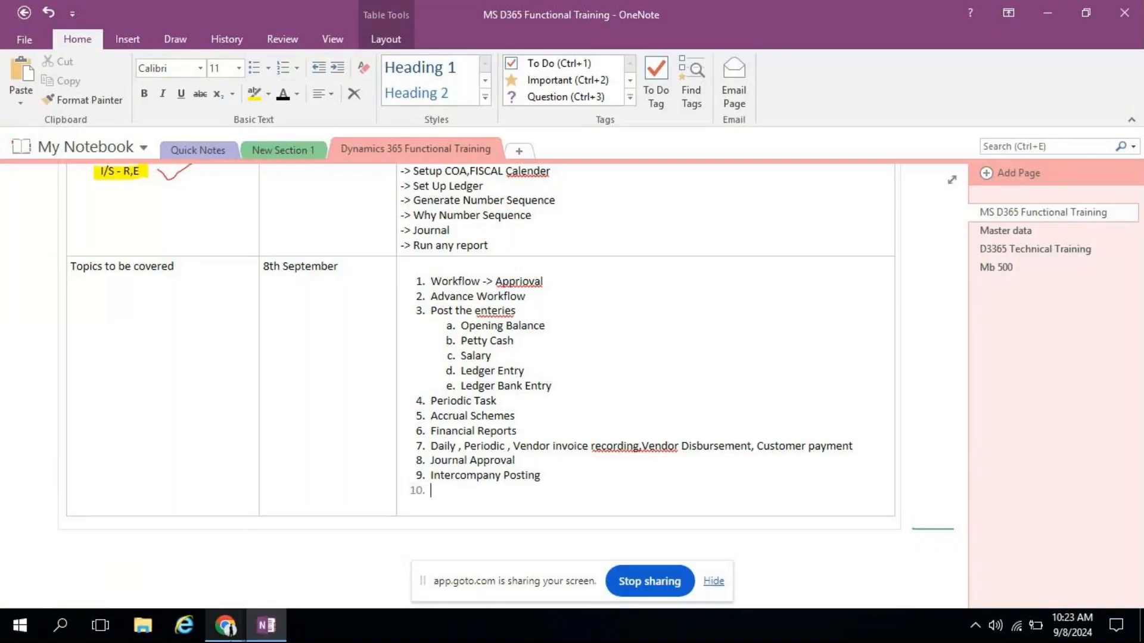
- Switch to Dynamics 365 in Chrome and examine the General ledger's Ledger setup and Posting setup options
click(226, 625)
click(158, 566)
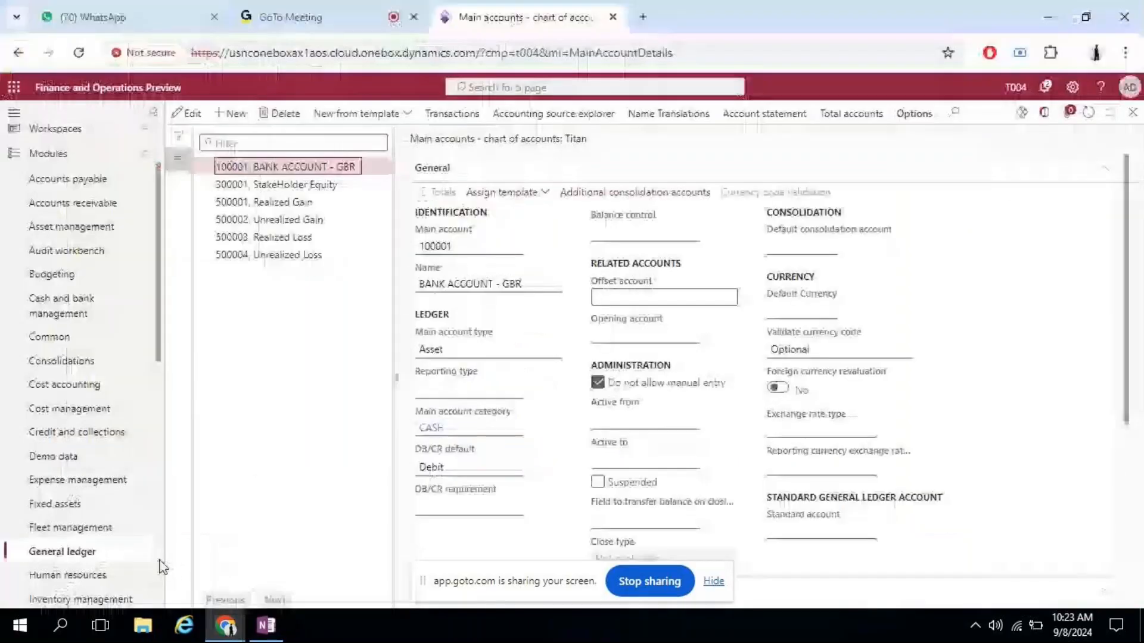
click(62, 553)
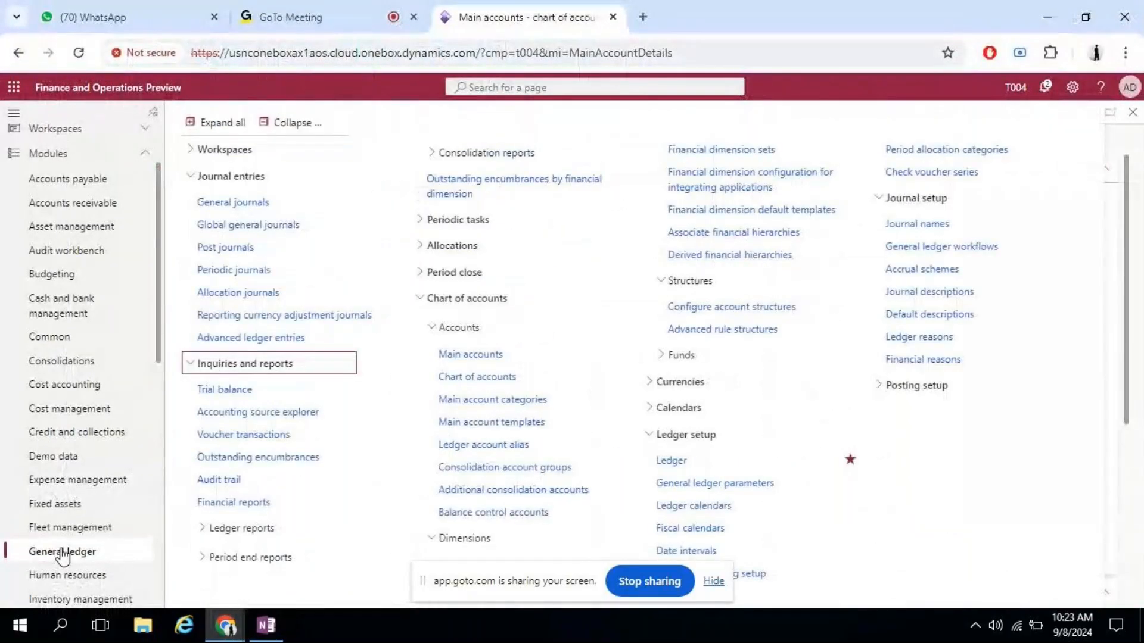
click(286, 125)
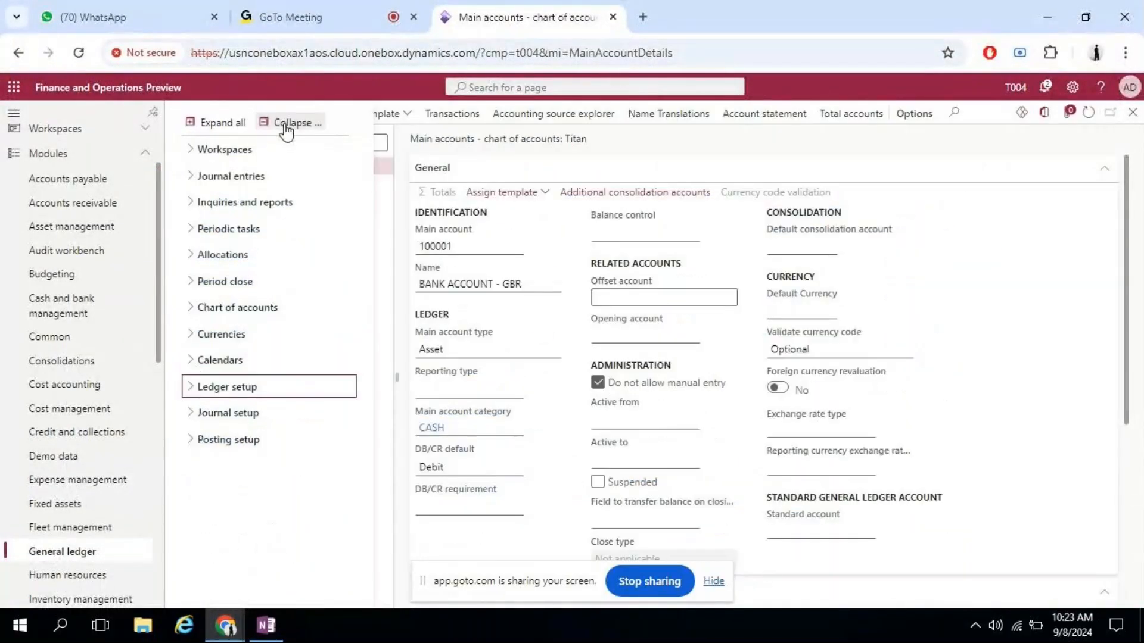
click(237, 386)
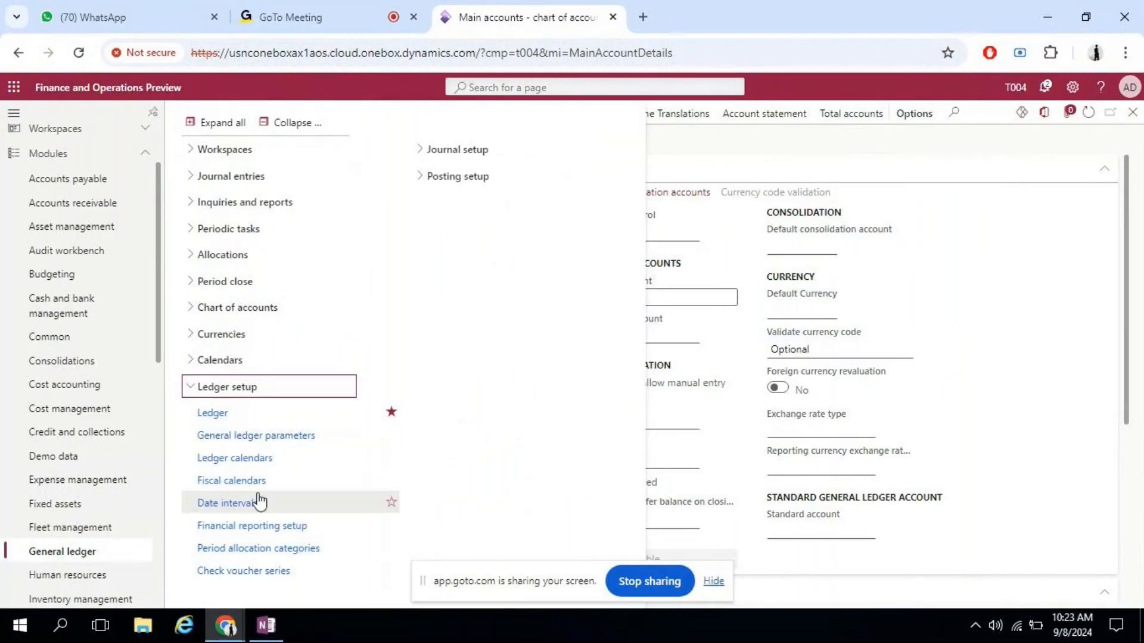
click(443, 178)
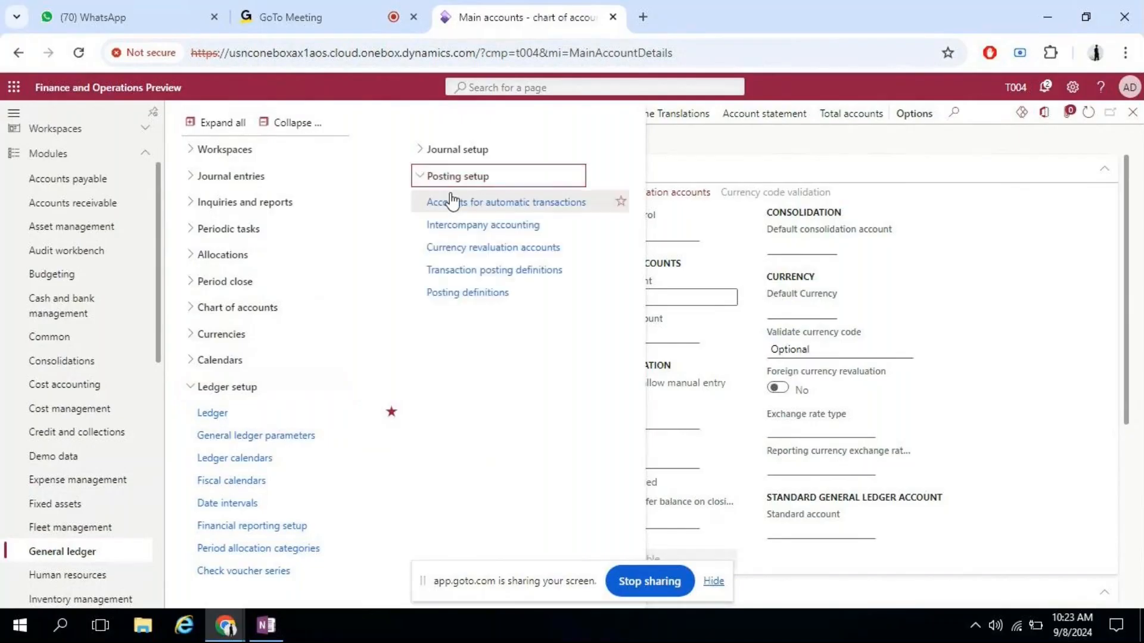
- Return to OneNote and add "Account for Automatic Posting" as topic 10
key(alt+Tab)
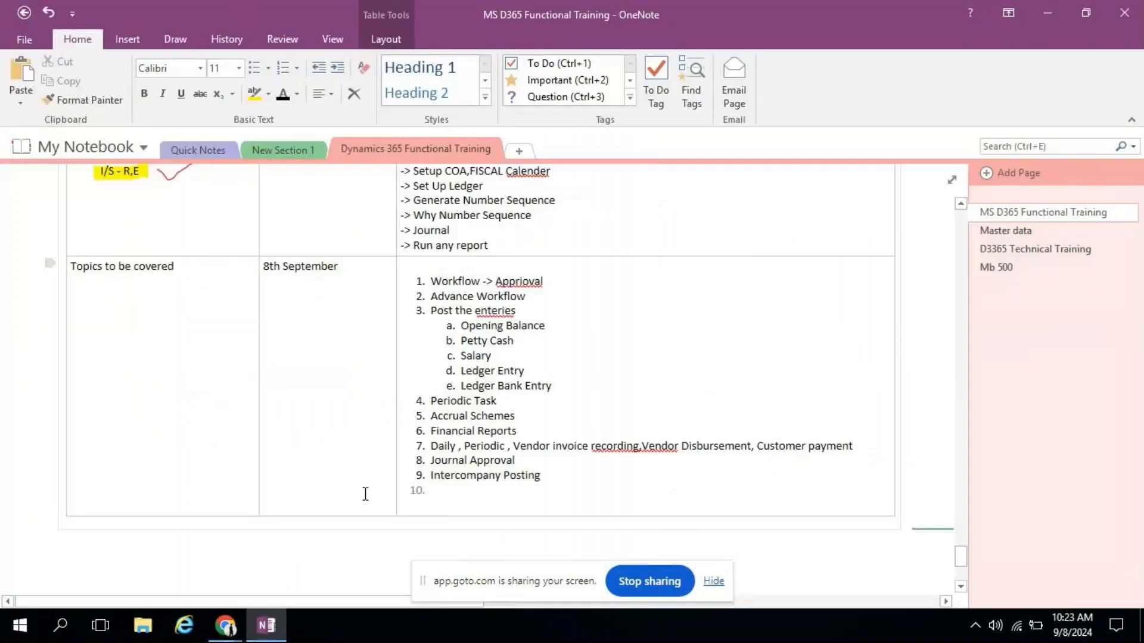
text(Account for Automatic)
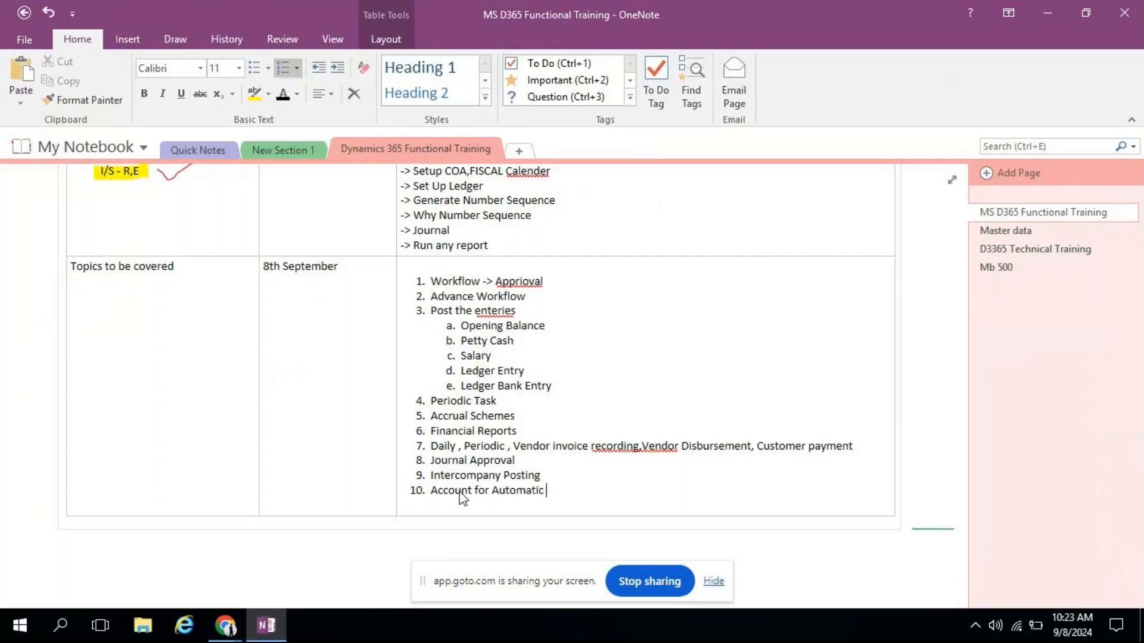
text( Posting)
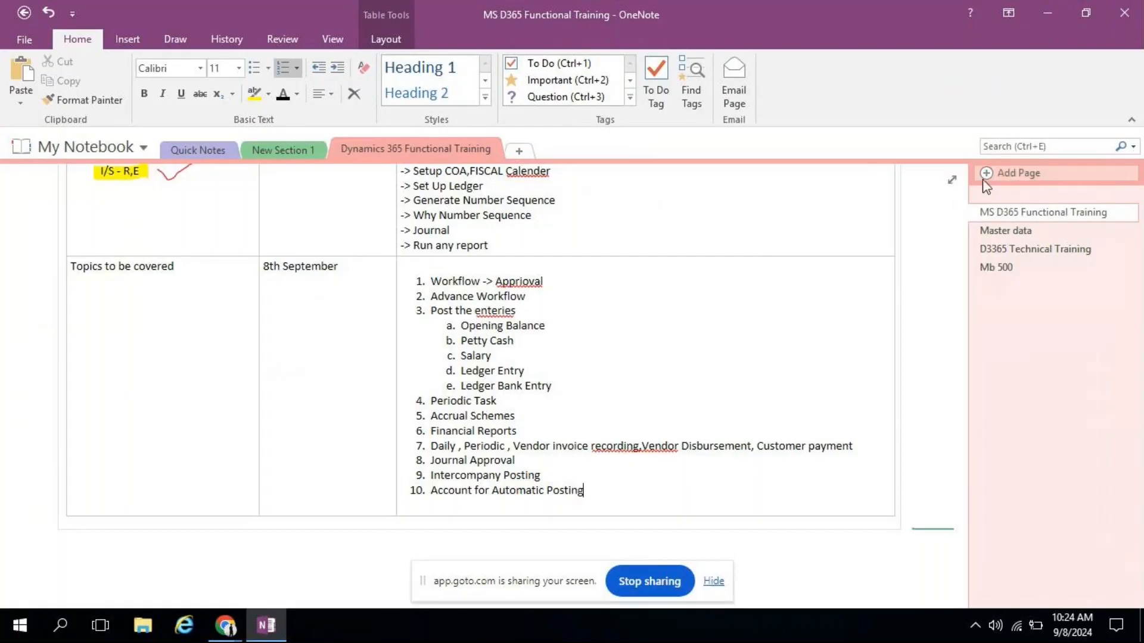
- Switch to Dynamics 365 in Chrome and open the voucher lines of the unposted Opening Balance journal in General journals
click(1049, 15)
click(684, 162)
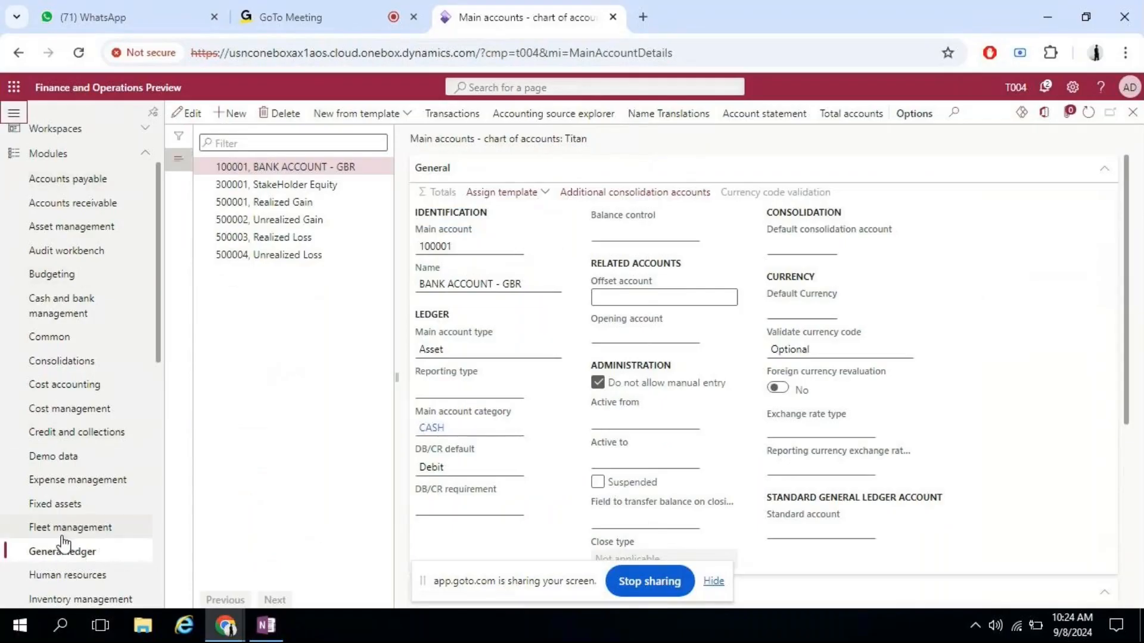
click(54, 553)
click(222, 178)
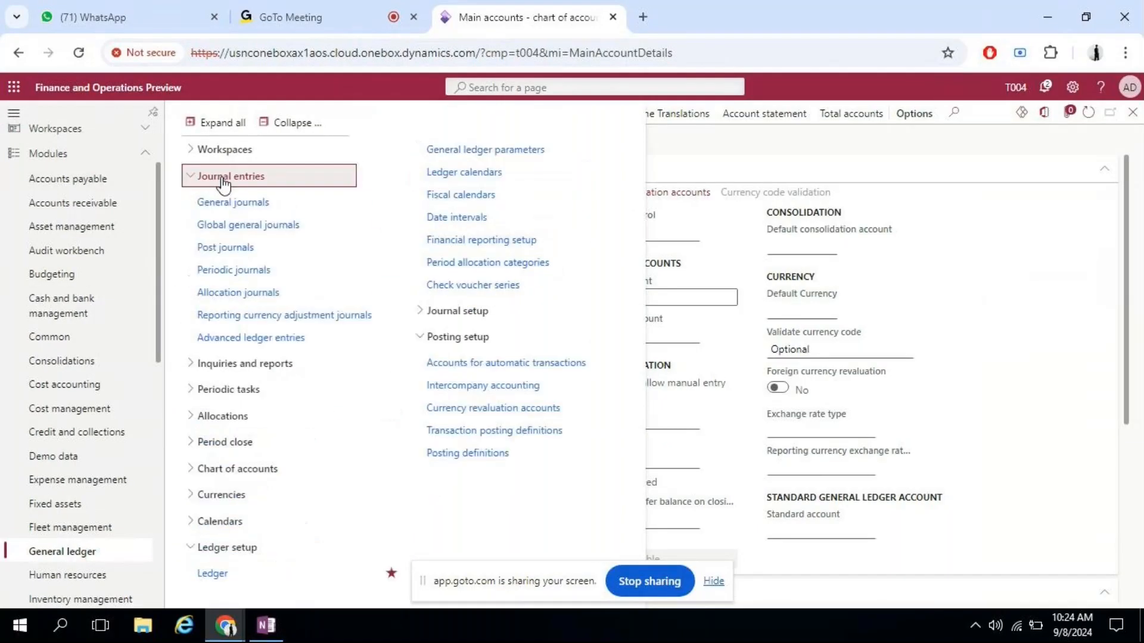
click(239, 200)
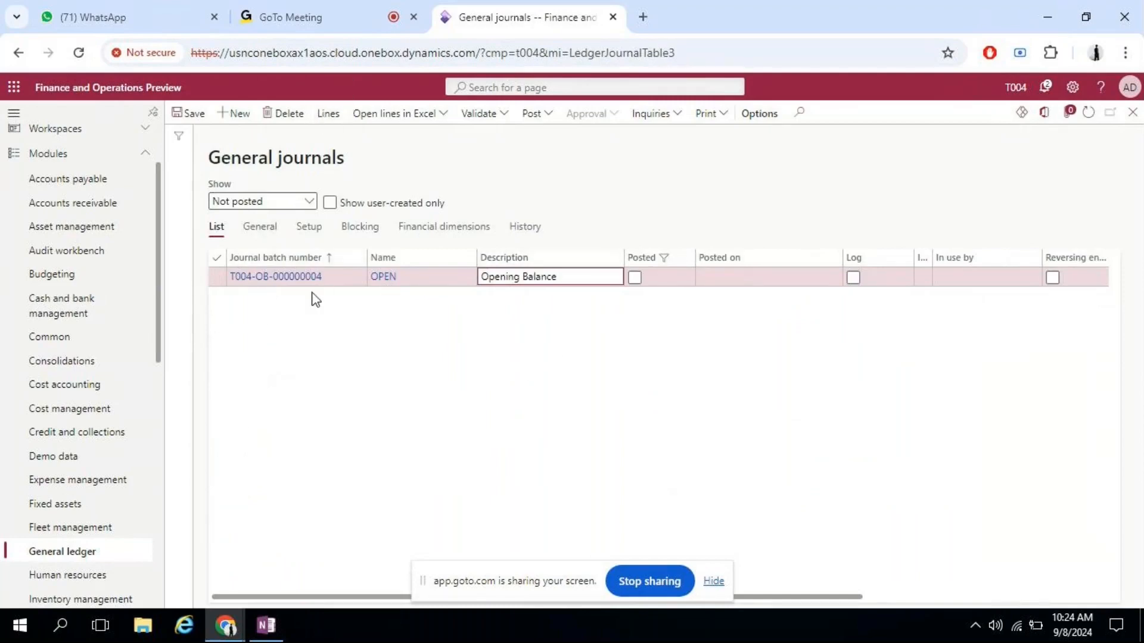
drag(331, 290, 245, 281)
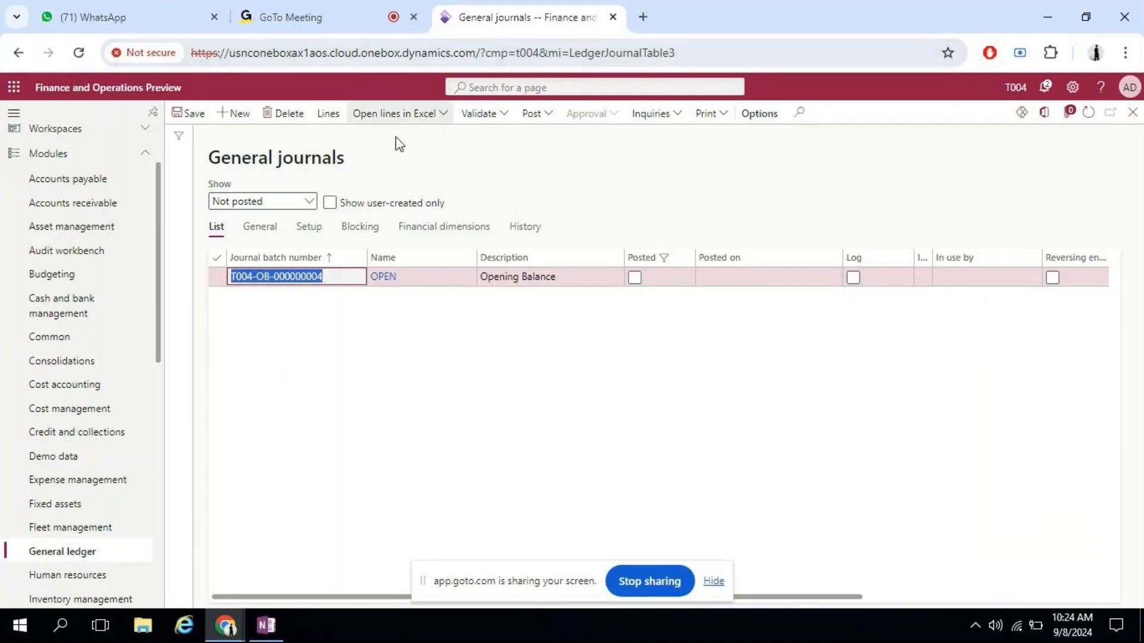
click(330, 115)
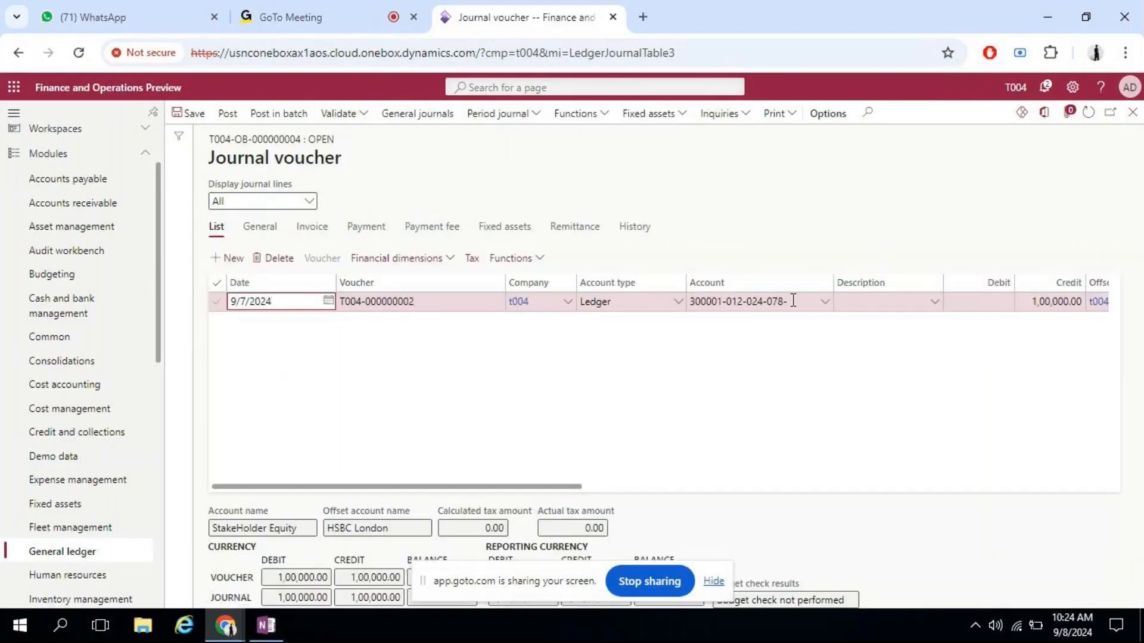
- Examine the journal line's offset account and currency, and the voucher totals in accounting and reporting currency
drag(548, 487, 796, 487)
click(715, 582)
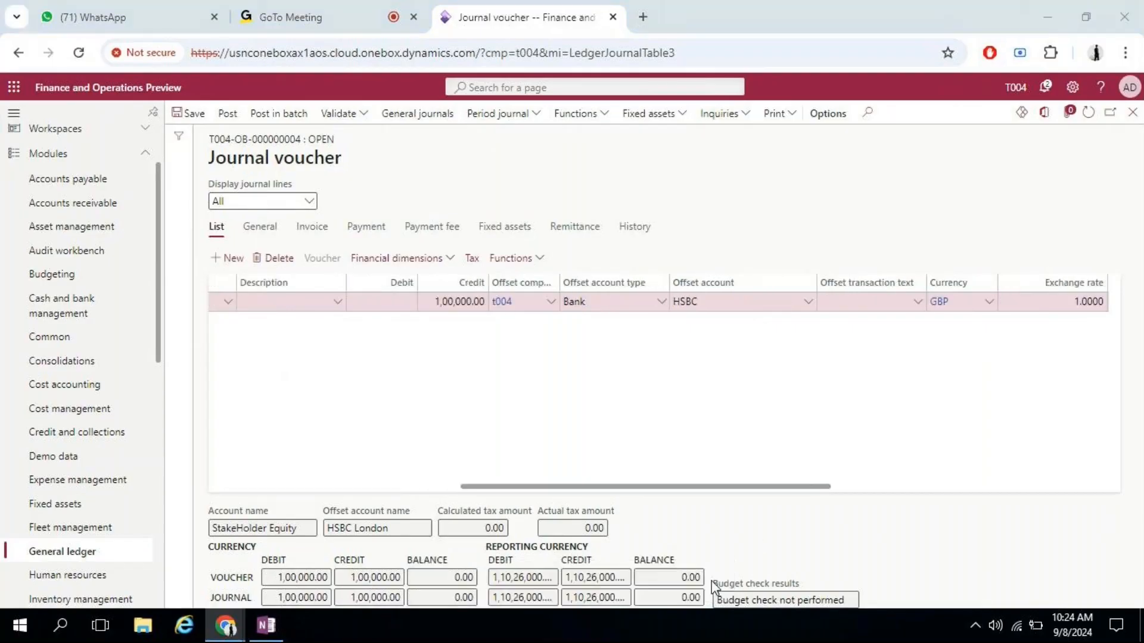
click(487, 546)
drag(488, 546, 593, 552)
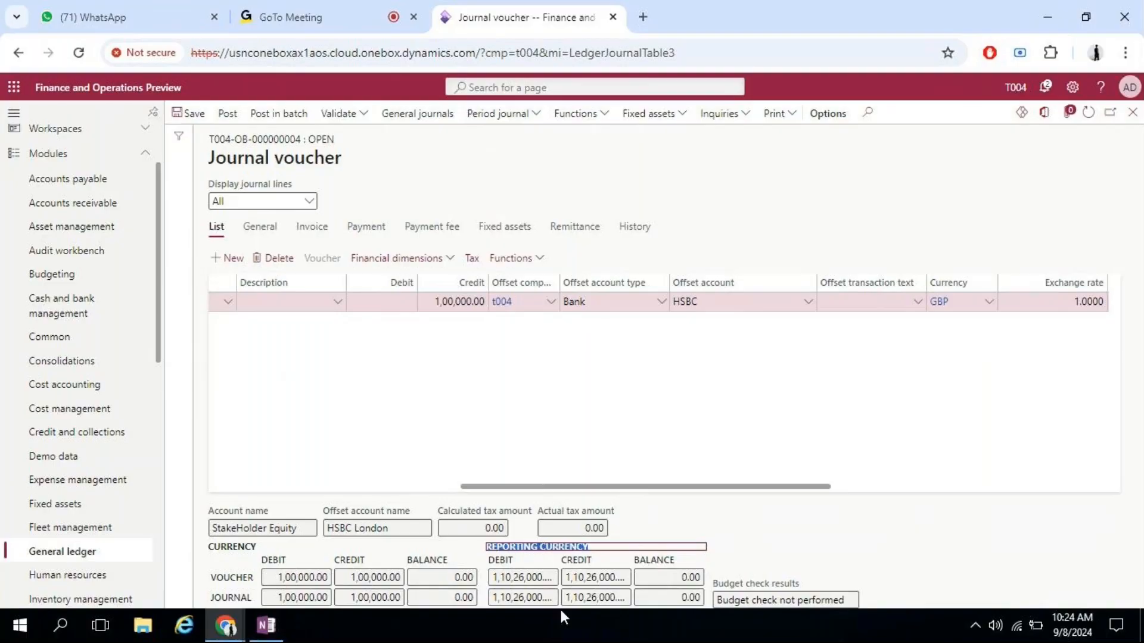
click(273, 578)
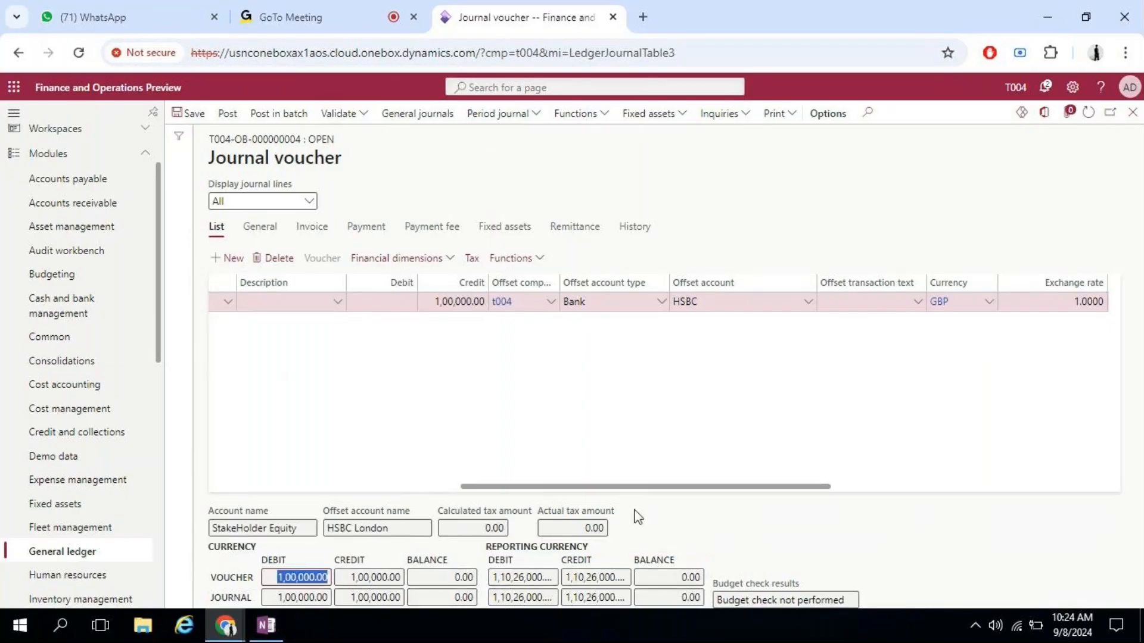
drag(651, 485, 235, 493)
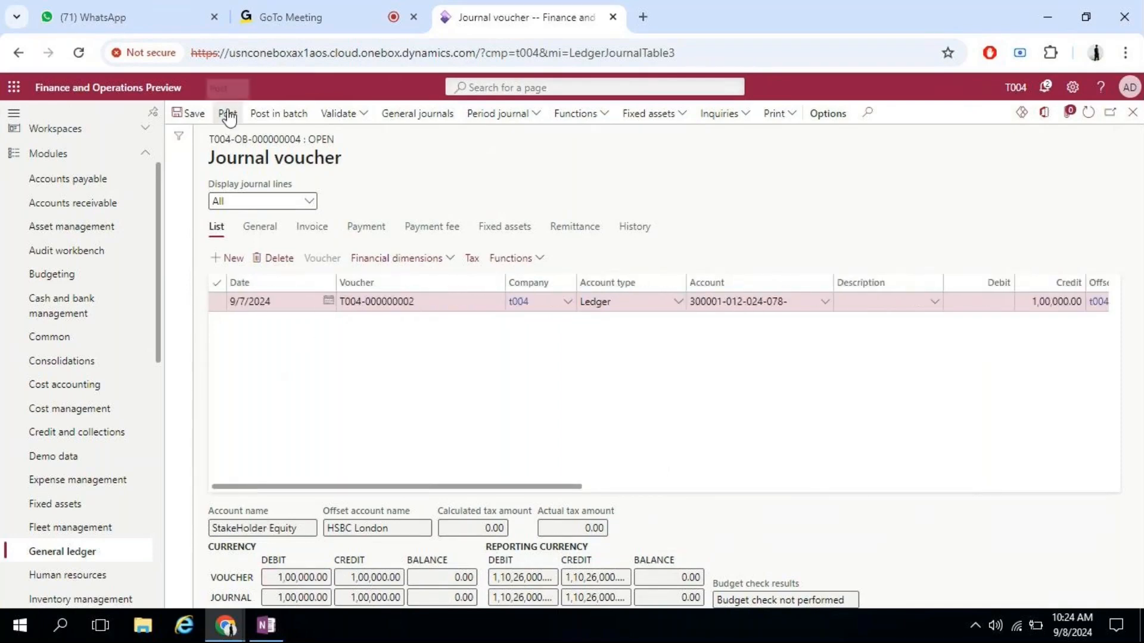
- Simulate posting of the opening balance journal, then review and dismiss the resulting messages
click(354, 117)
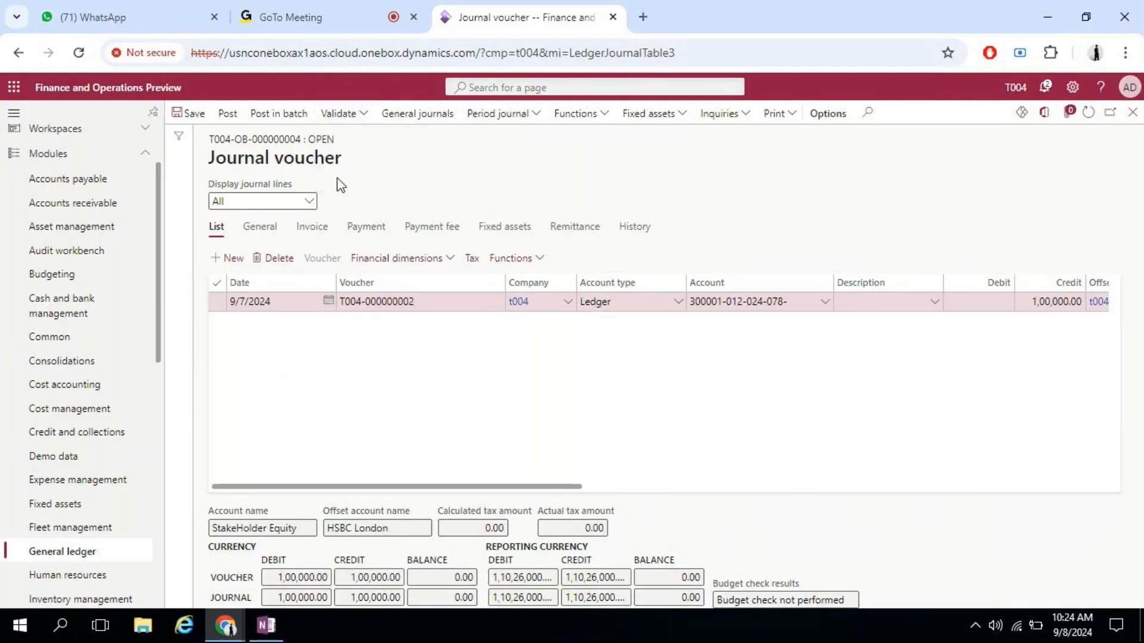
click(339, 182)
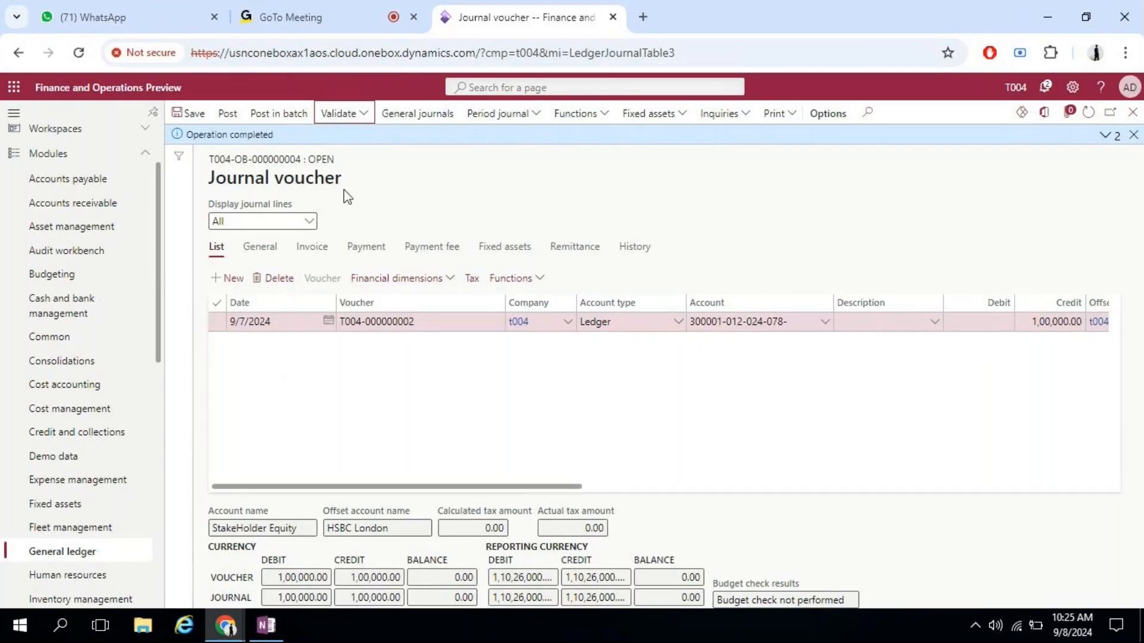
click(362, 114)
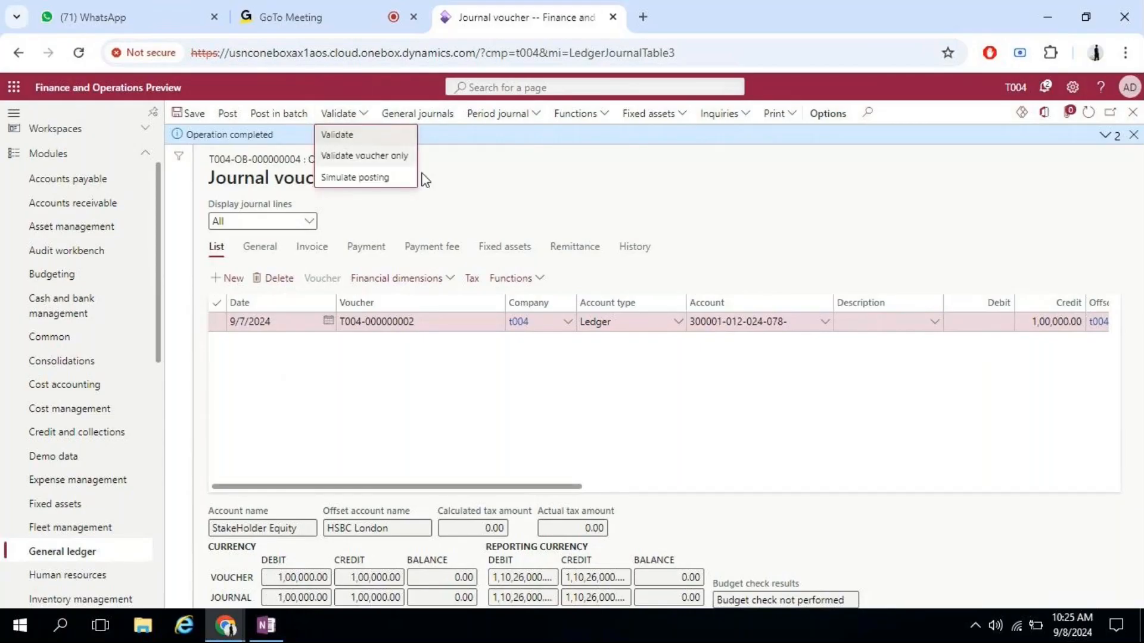
key(Escape)
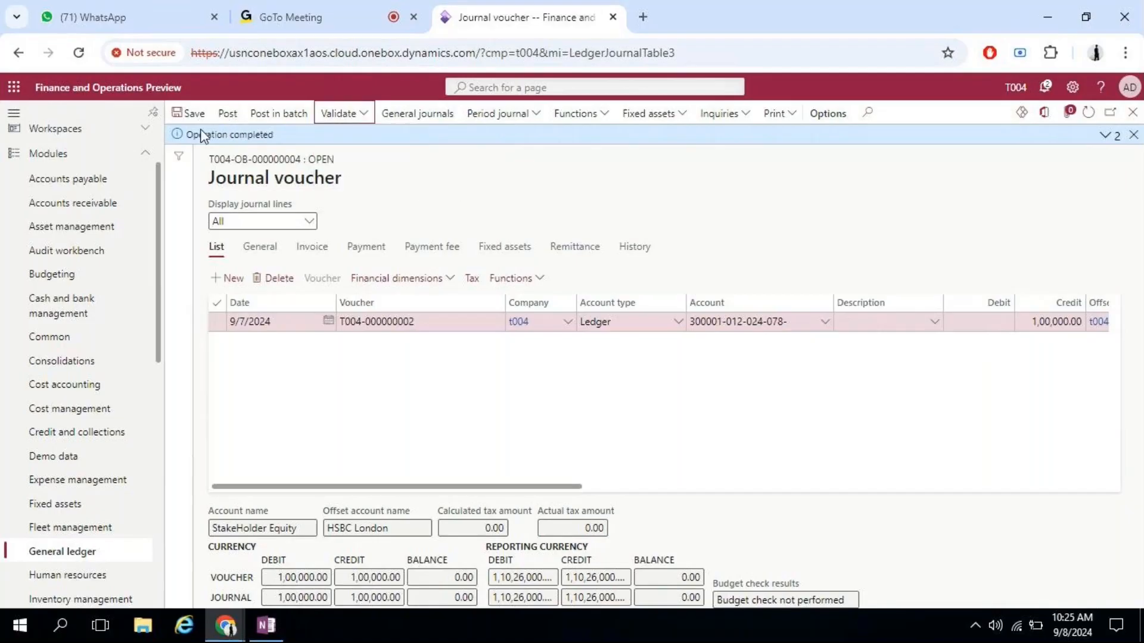
click(1109, 137)
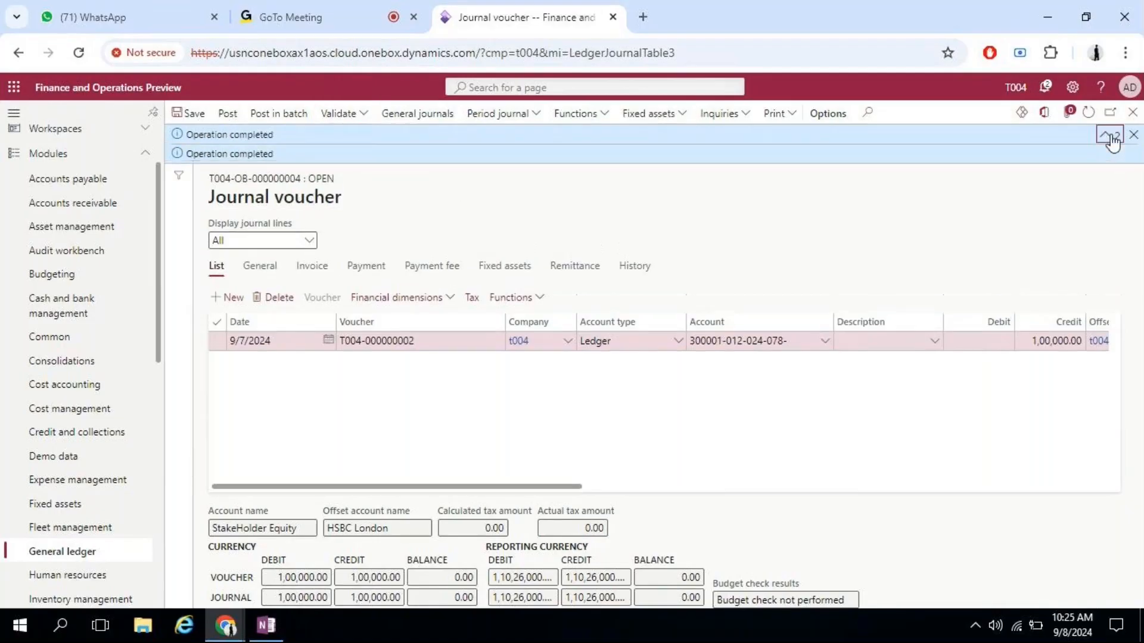
click(1132, 134)
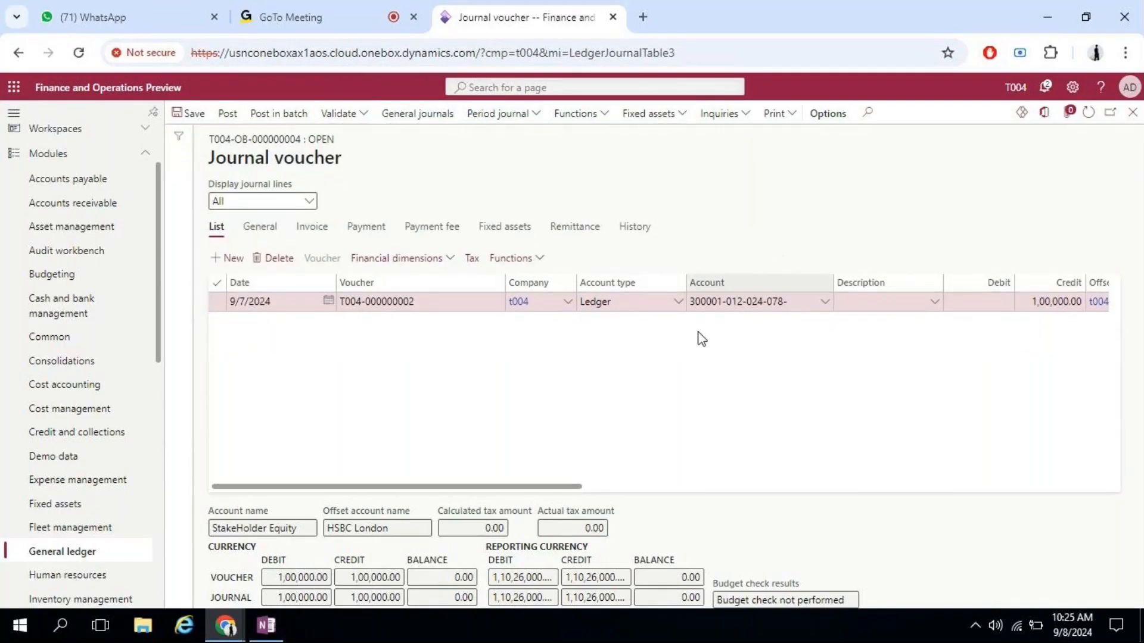
drag(441, 496, 405, 491)
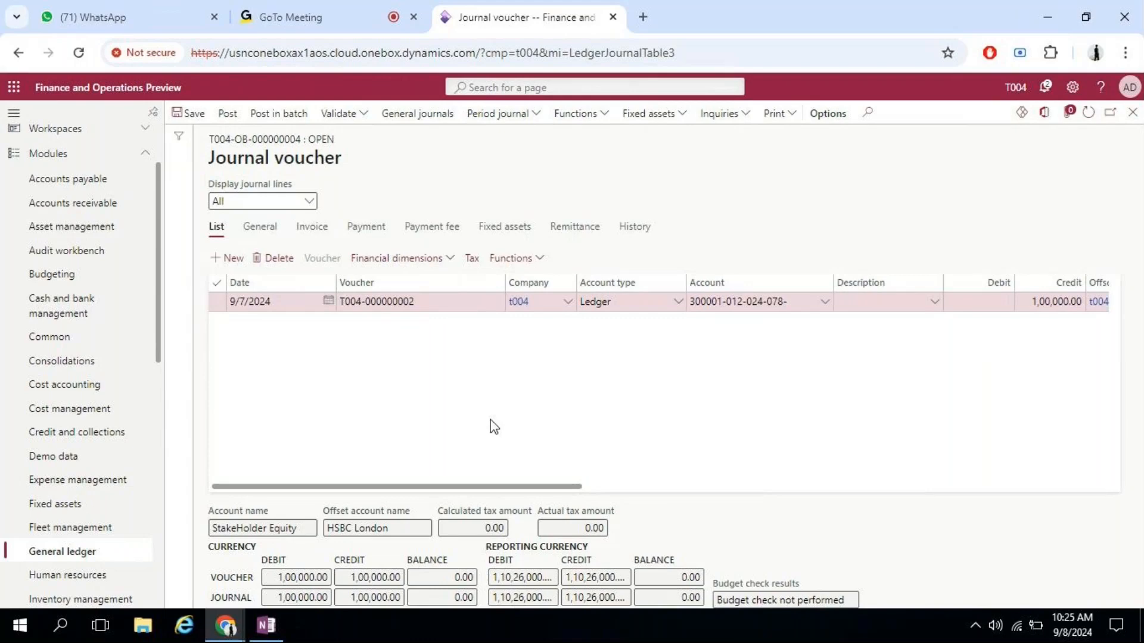
- Activate approval for the OPEN journal name in the General ledger's journal setup and try to save it without an approval group
click(91, 551)
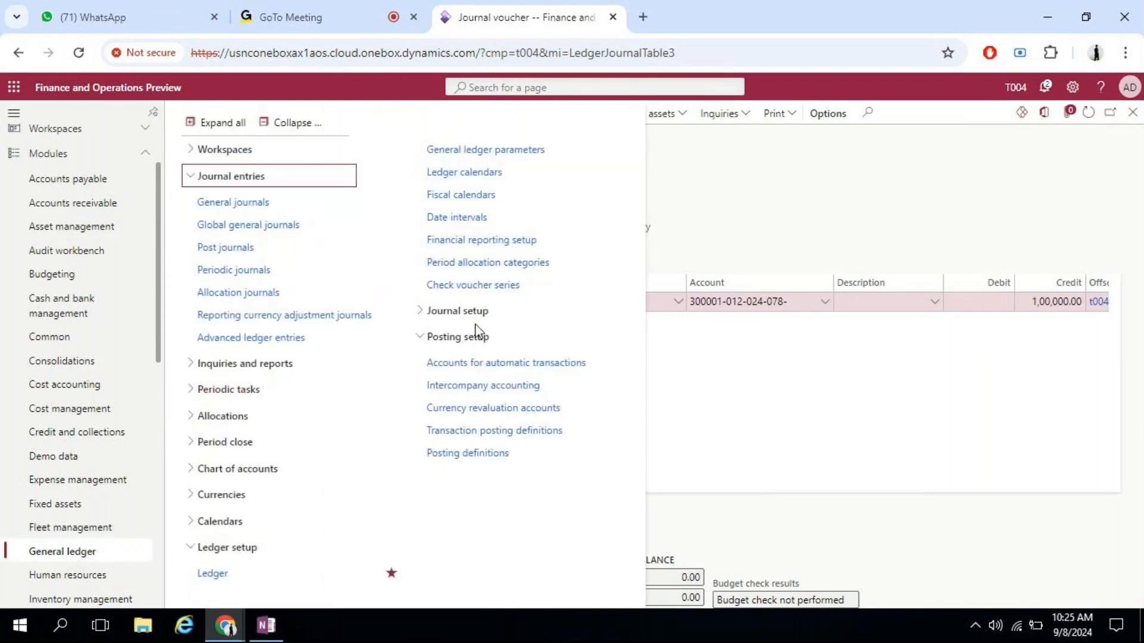
click(463, 314)
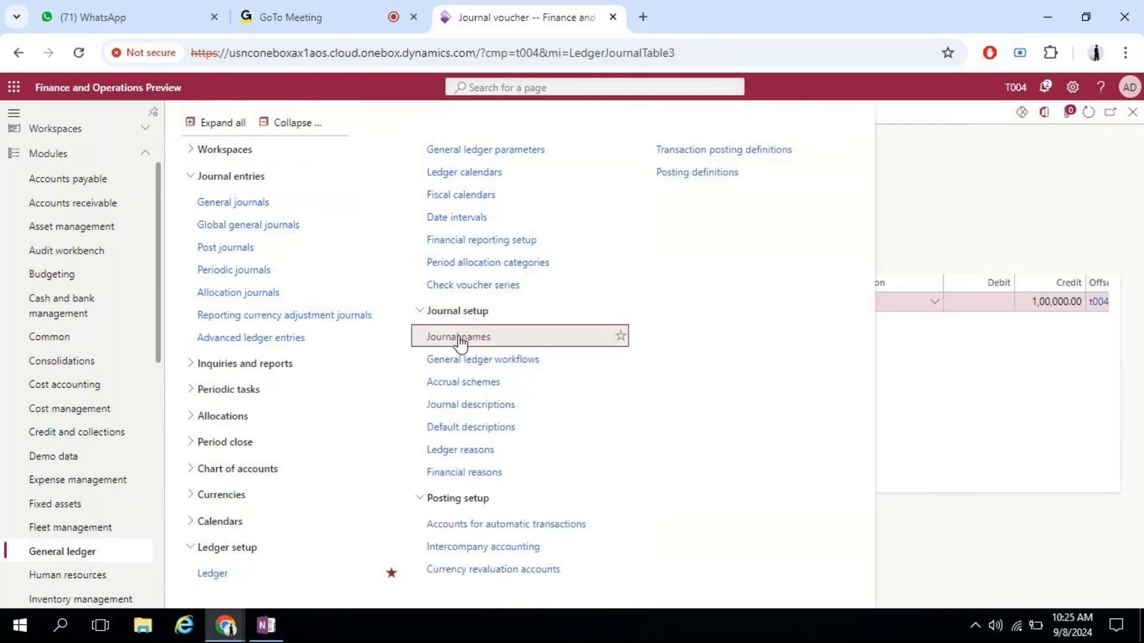
click(460, 336)
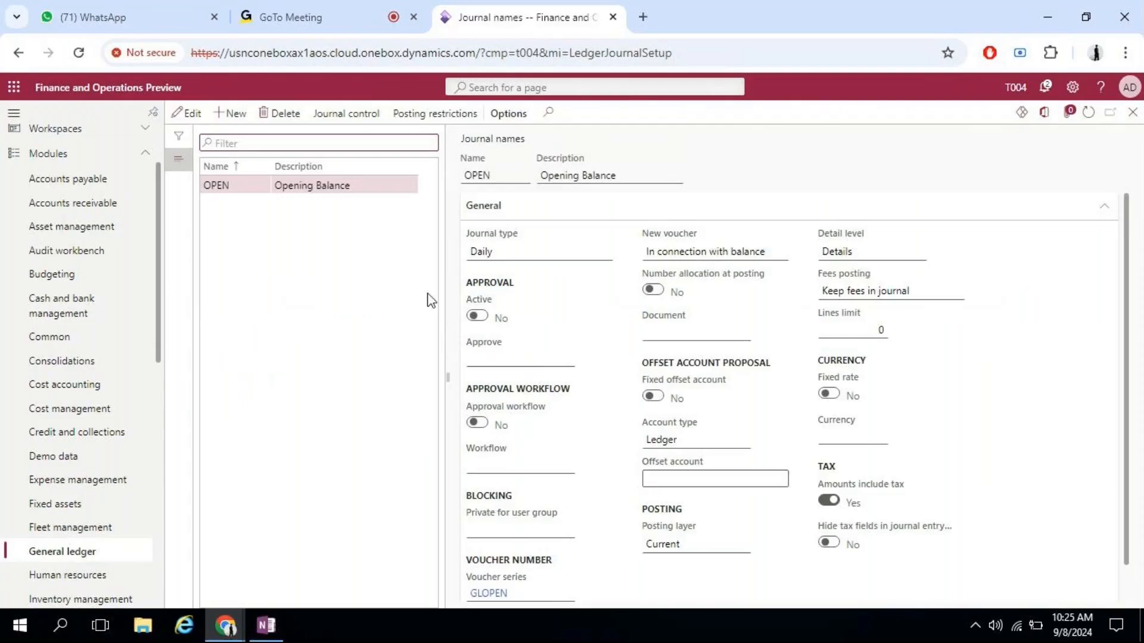
click(182, 114)
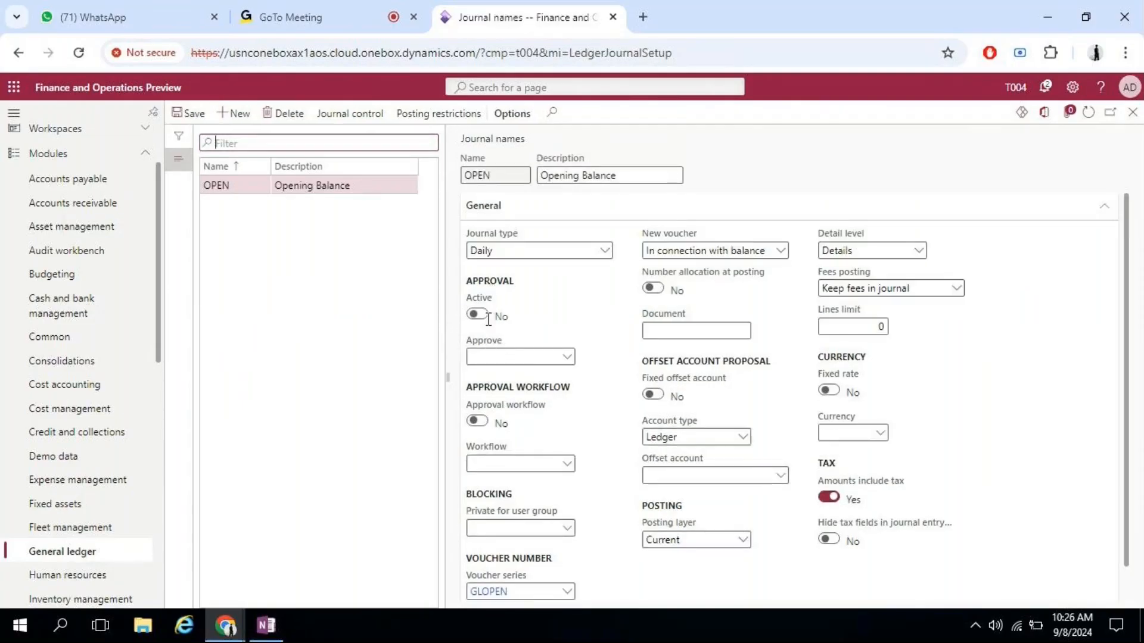
drag(482, 281, 518, 282)
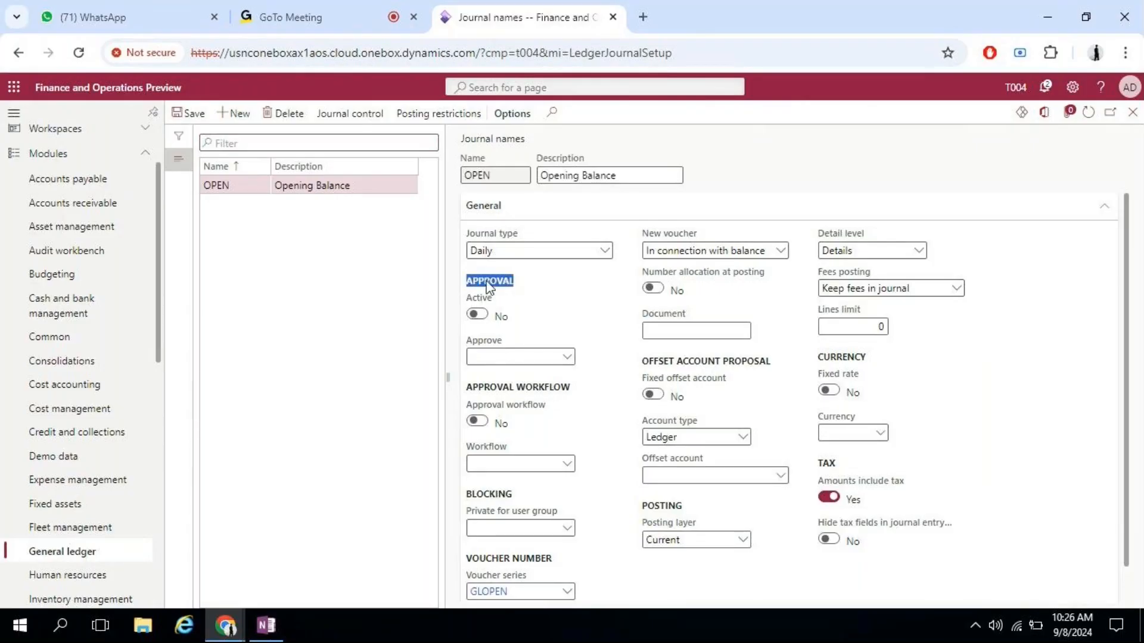
click(477, 314)
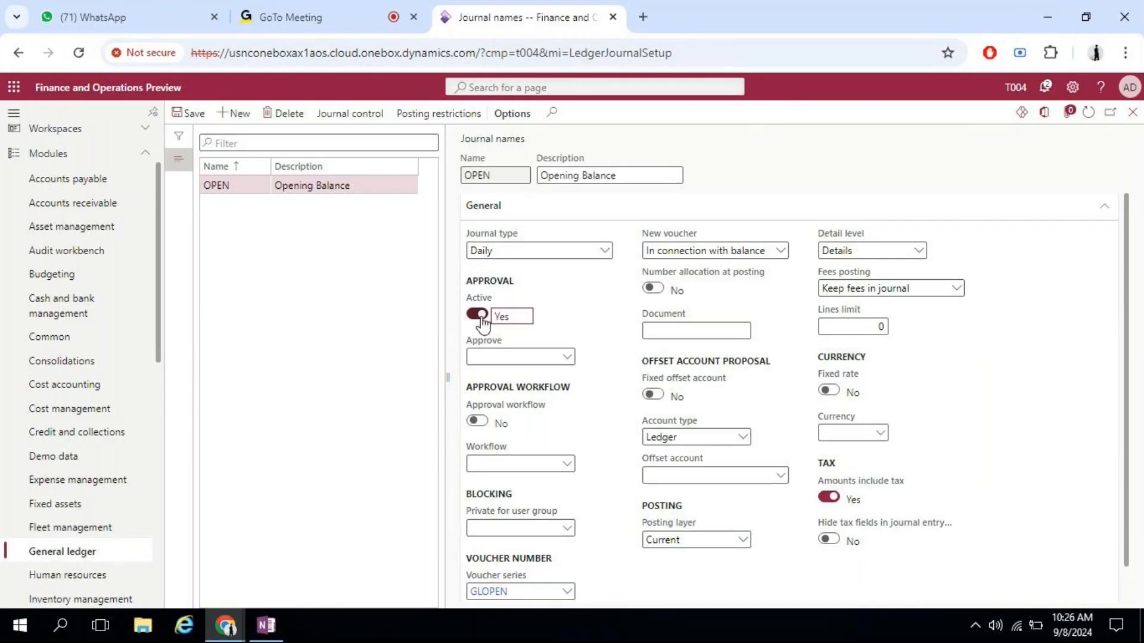
click(569, 358)
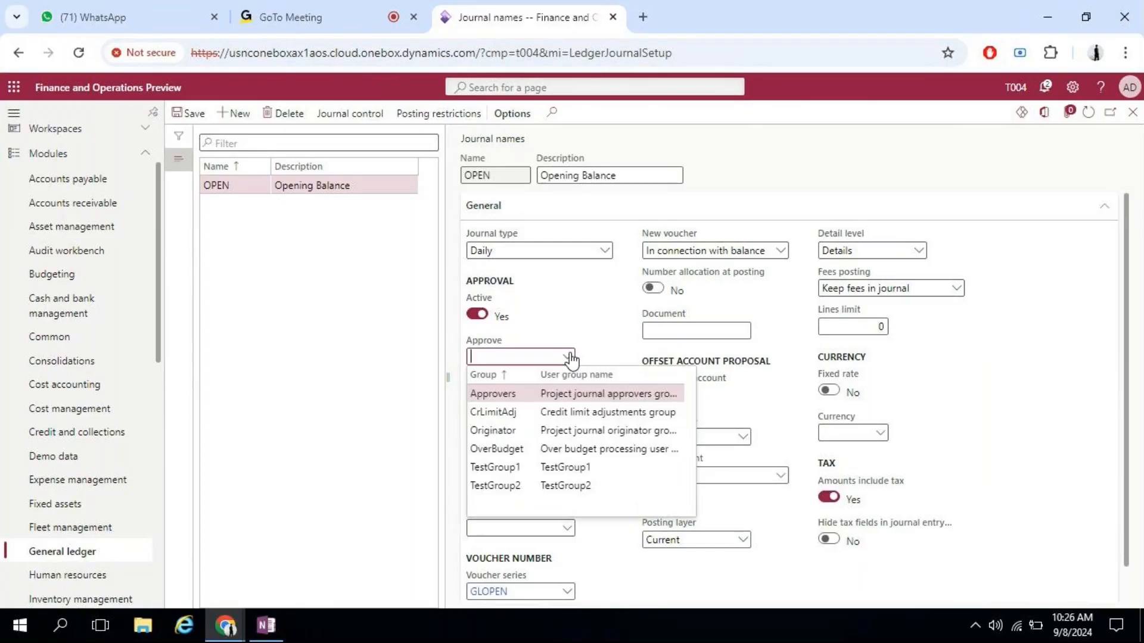
click(196, 114)
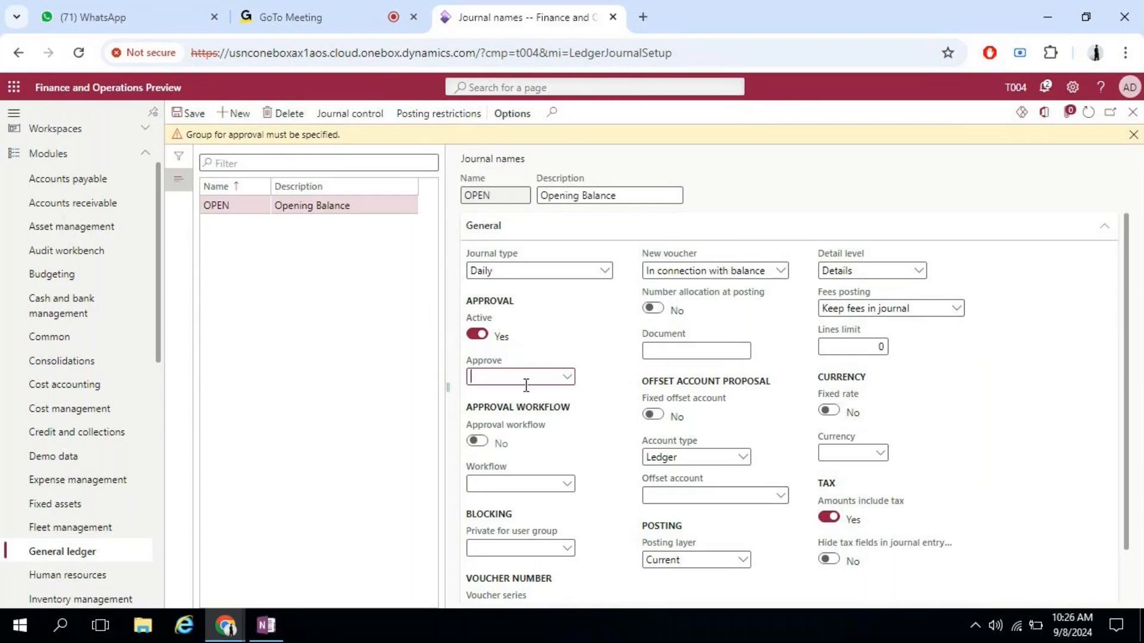
- Open the user groups form from the Approve field's details and widen the Group and User group name columns
right_click(567, 379)
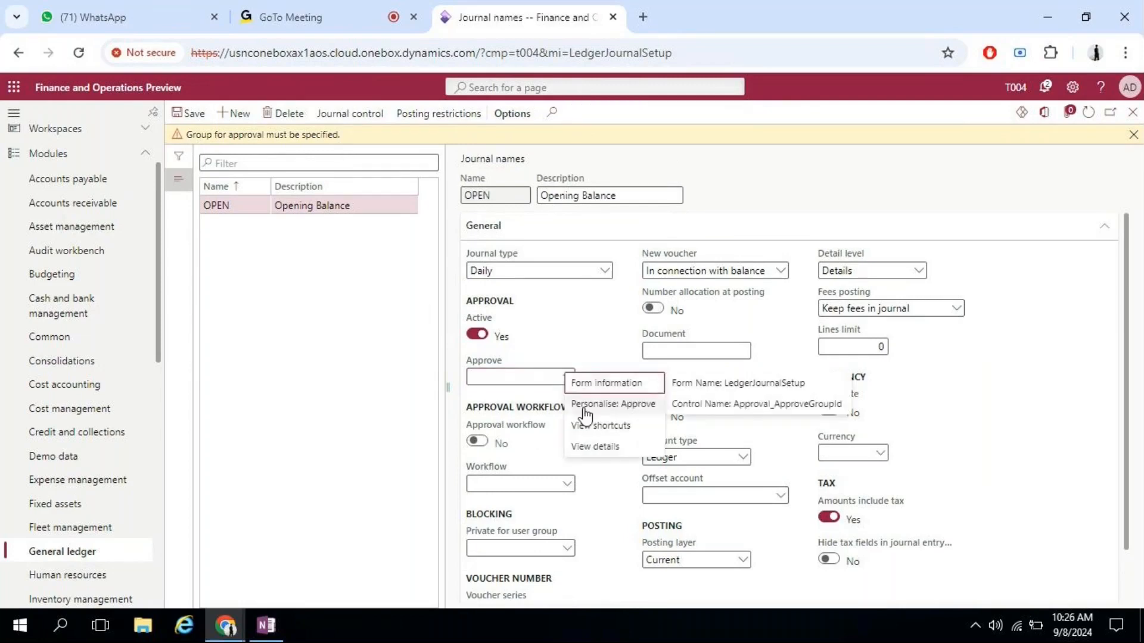
click(596, 448)
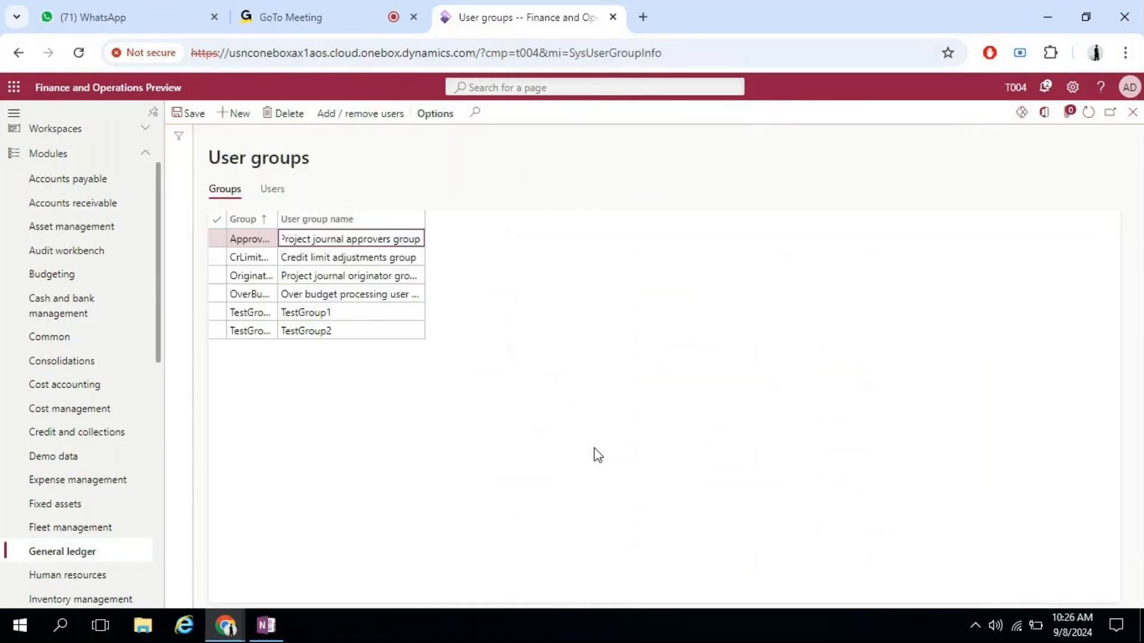
drag(277, 220, 386, 220)
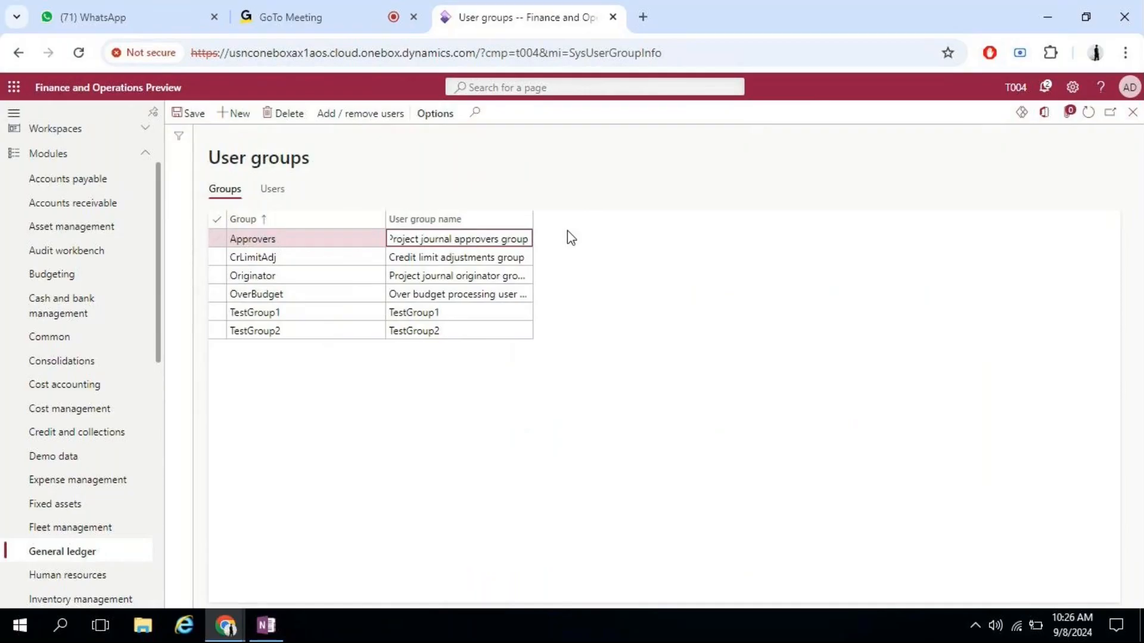
drag(534, 220, 712, 214)
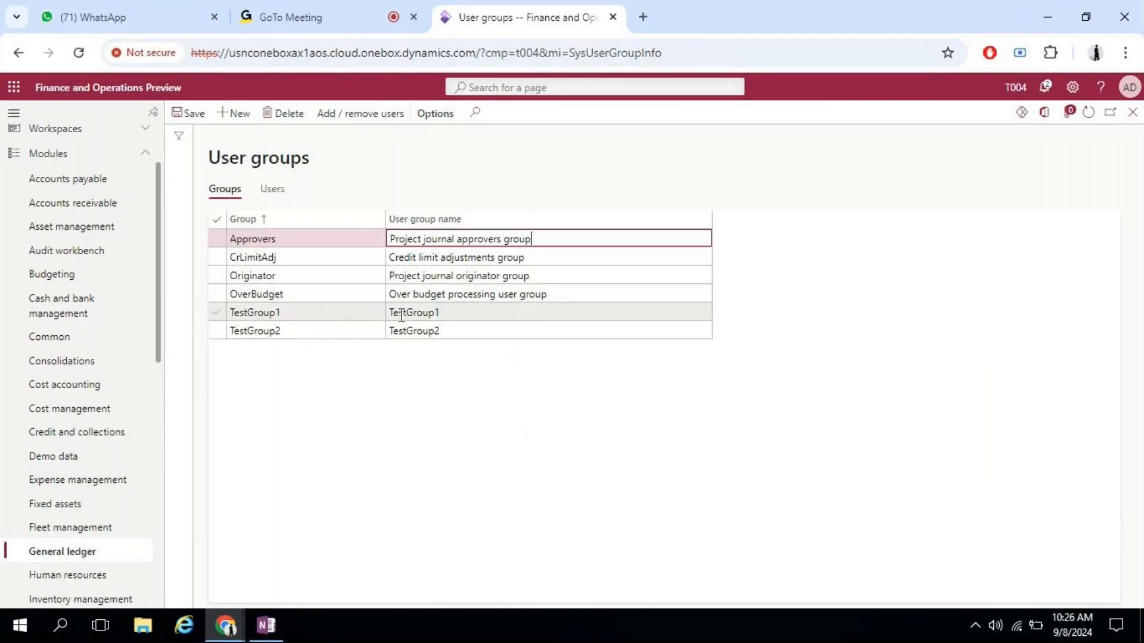
- Add a user group "Finance" with the user group name "Finance Approvers"
click(243, 114)
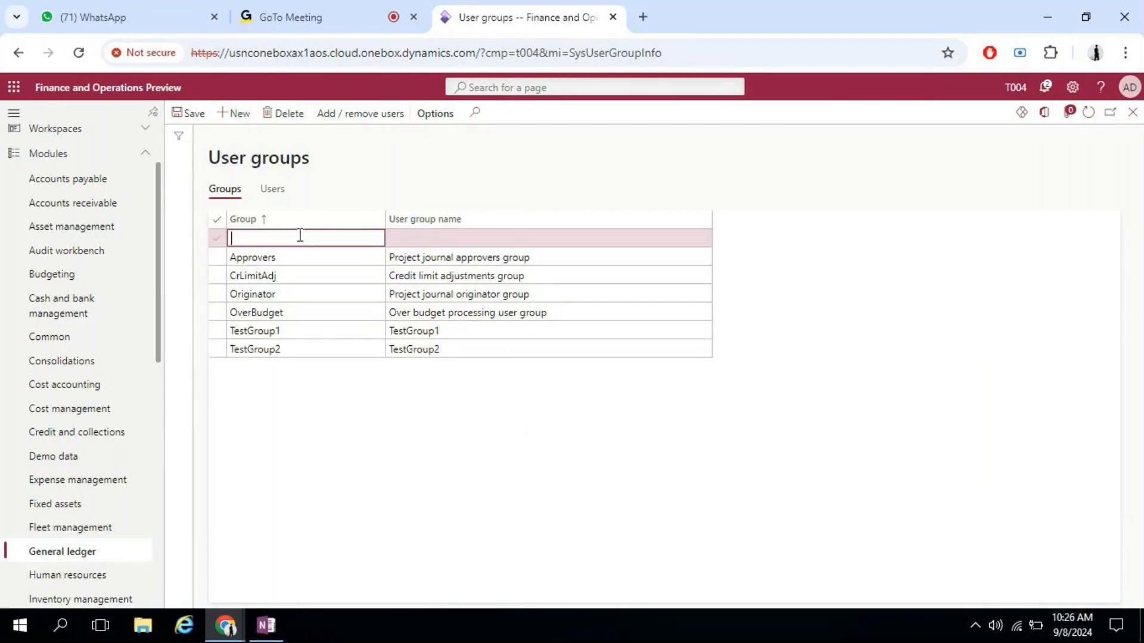
text(GEneralLe)
key(BackSpace)
key(BackSpace)
key(BackSpace)
key(BackSpace)
key(BackSpace)
key(BackSpace)
key(BackSpace)
key(BackSpace)
key(BackSpace)
text(Fianc)
key(BackSpace)
key(BackSpace)
key(BackSpace)
key(BackSpace)
text(inance)
key(Tab)
text(Finance)
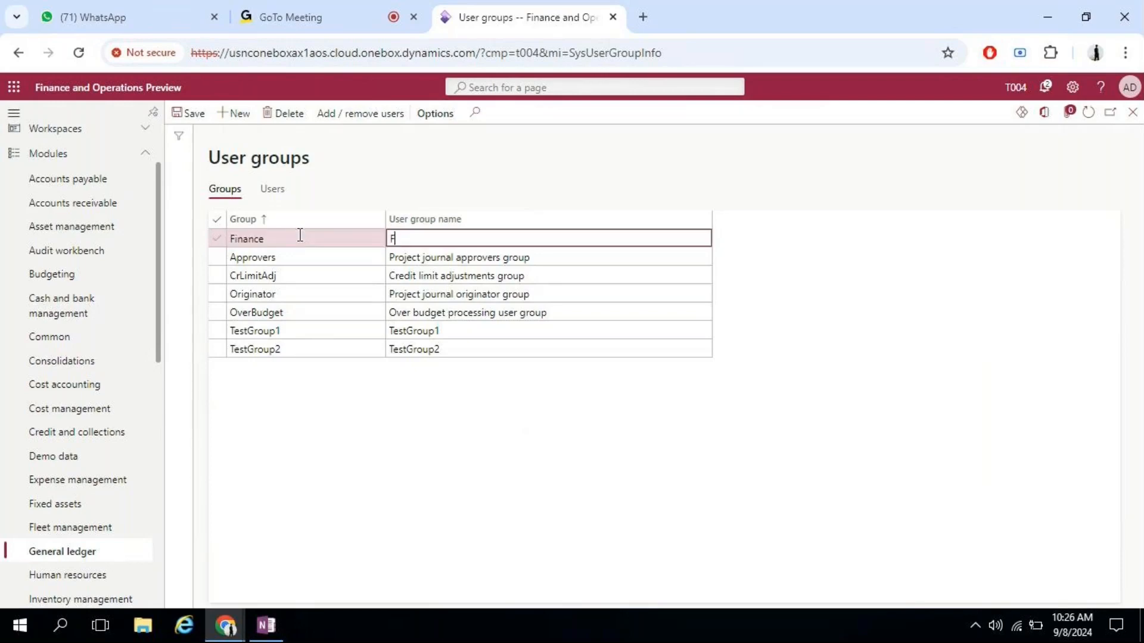
text( Approvers)
click(297, 237)
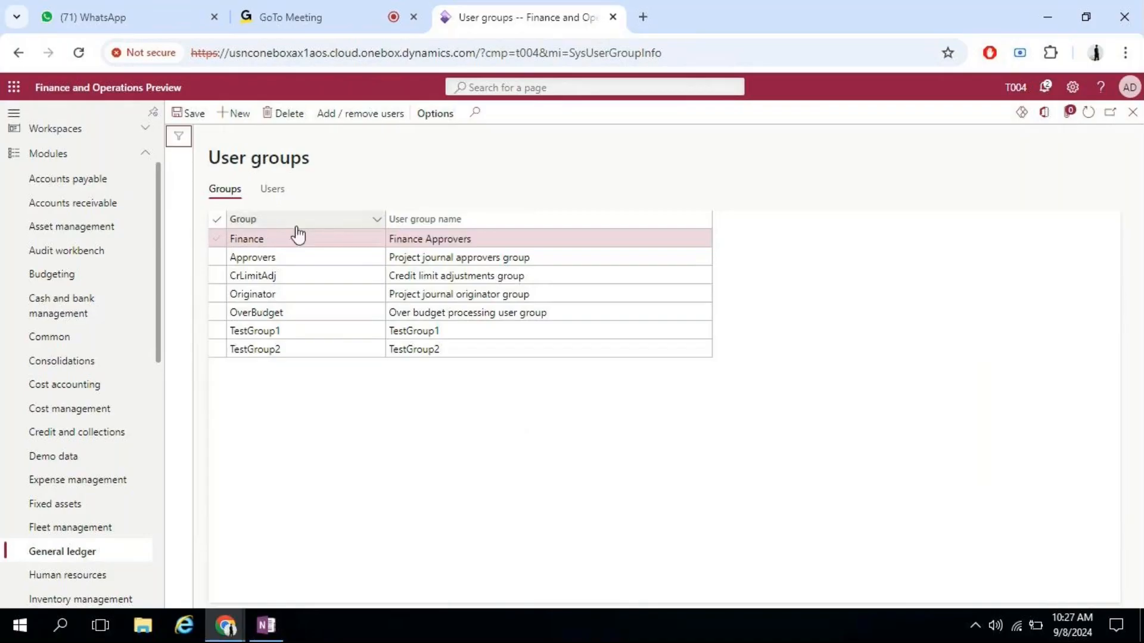
- Add the Admin user to the Finance user group and return to the user groups list
click(369, 117)
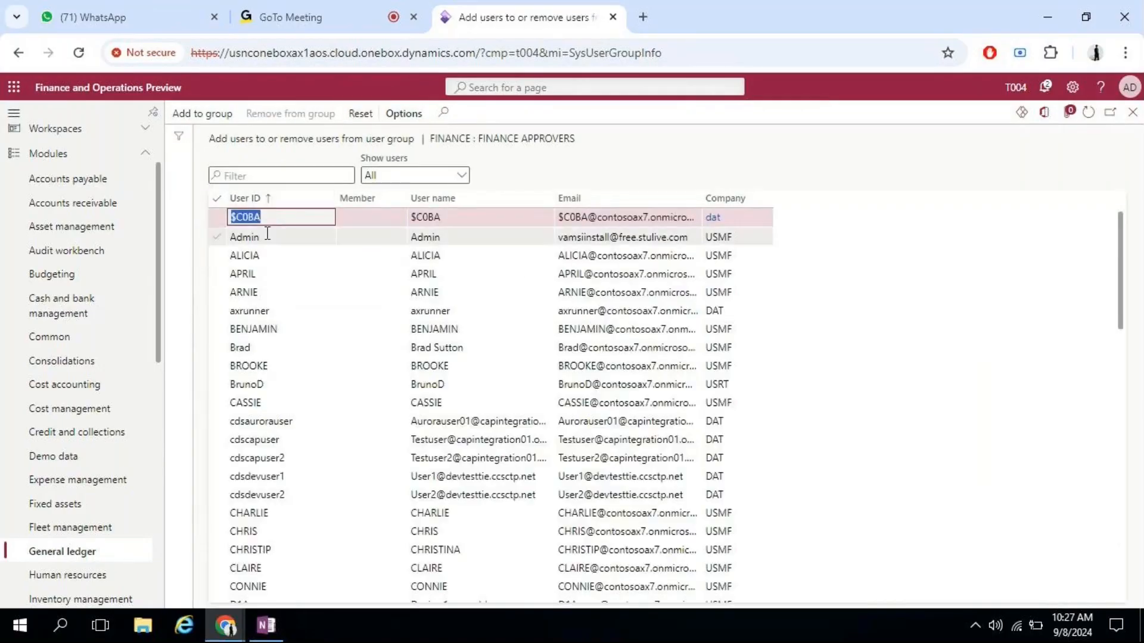
click(217, 237)
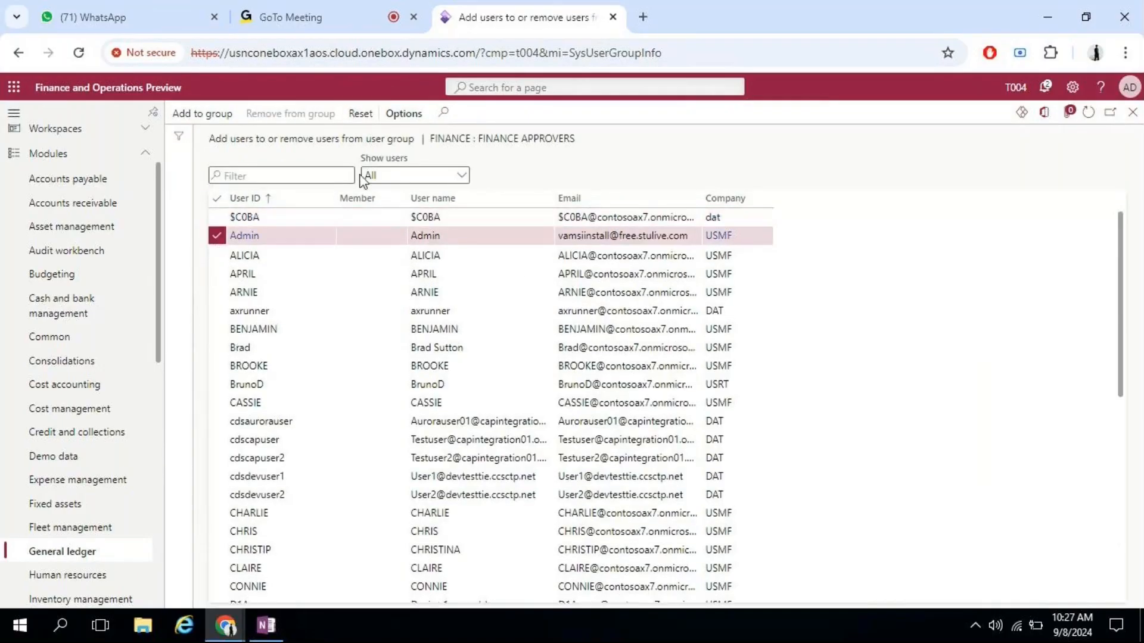
click(197, 110)
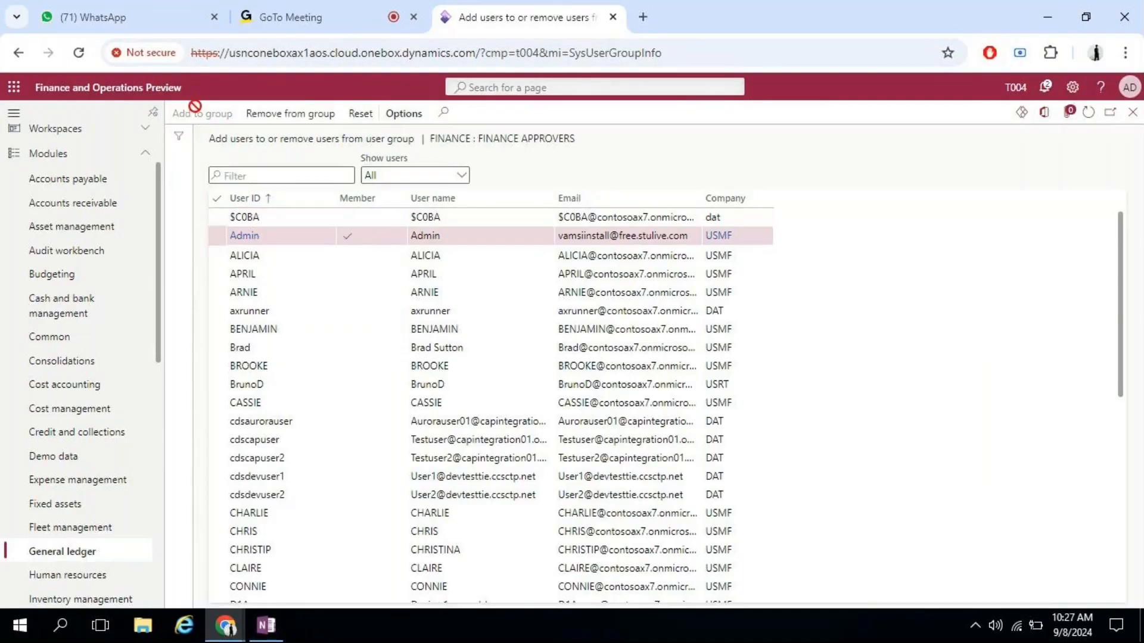
click(1133, 112)
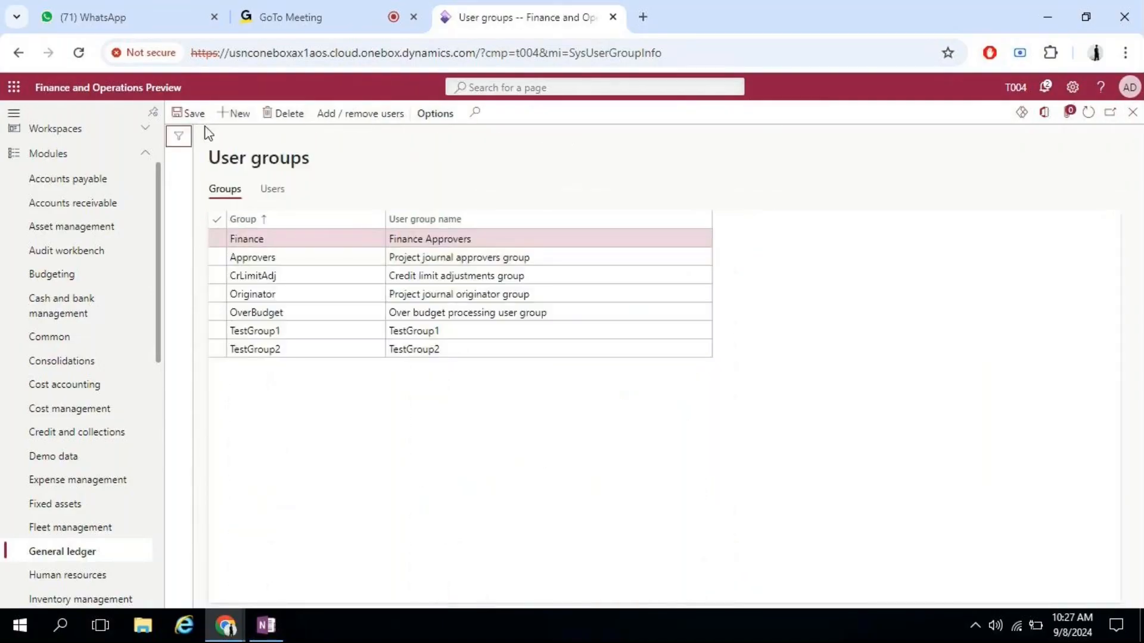
- Return to the journal names, assign the Finance user group as approver of the OPEN journal and save it
click(1133, 112)
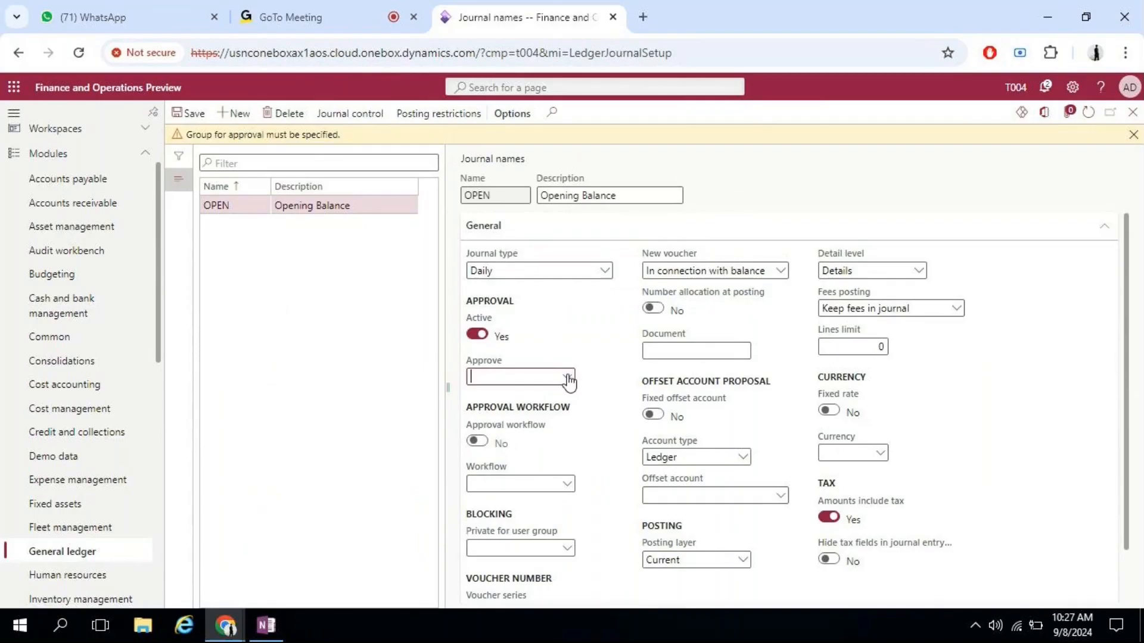
click(567, 378)
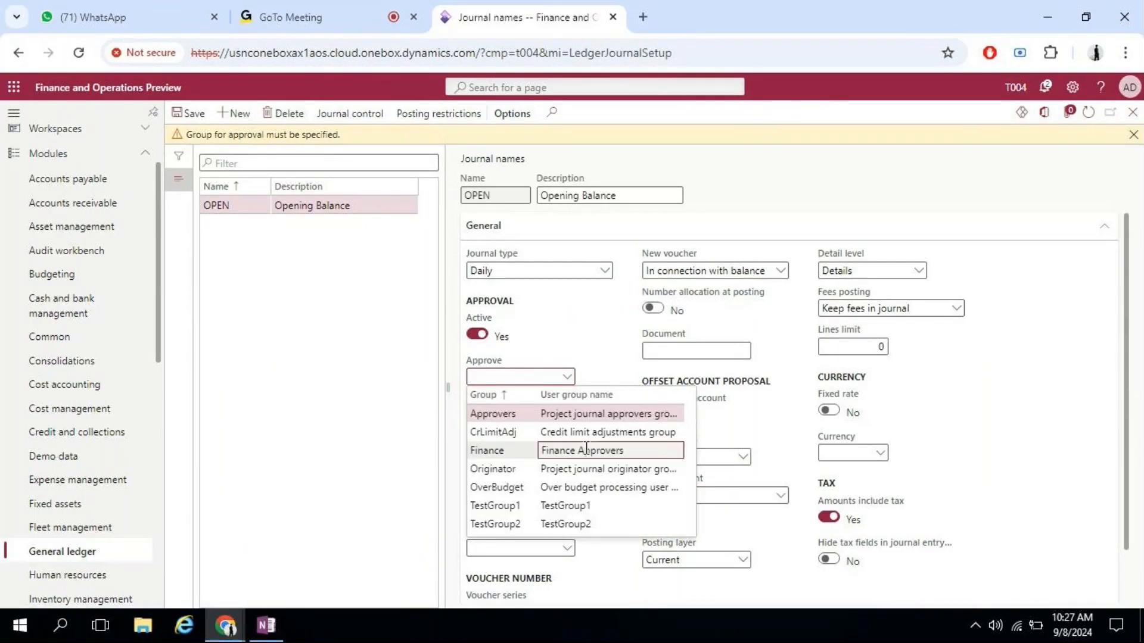
click(586, 450)
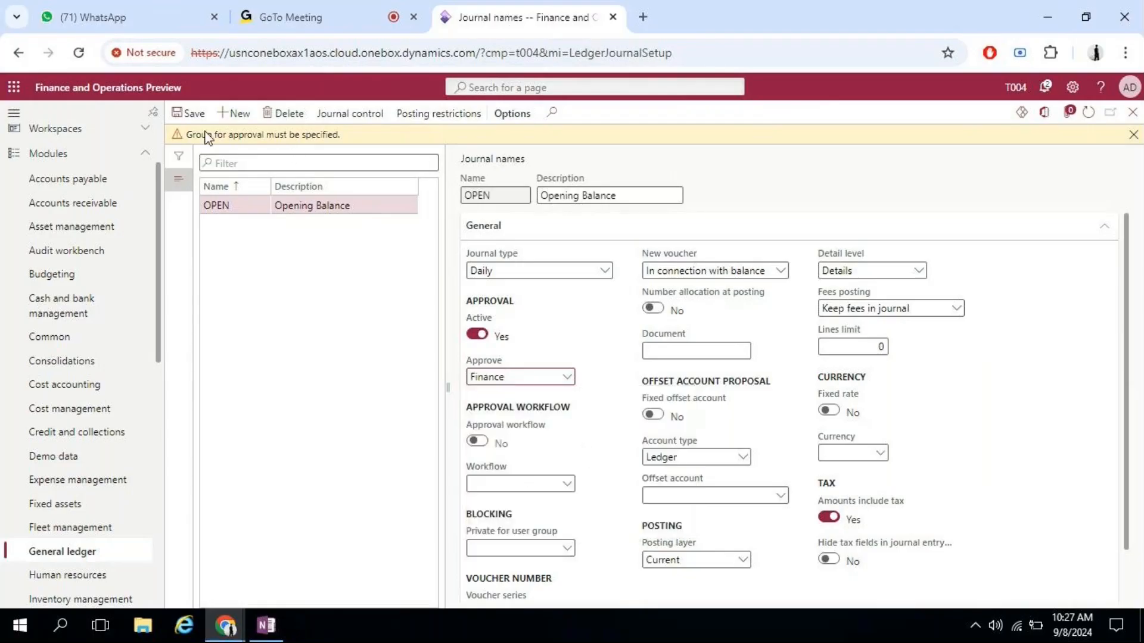
click(195, 115)
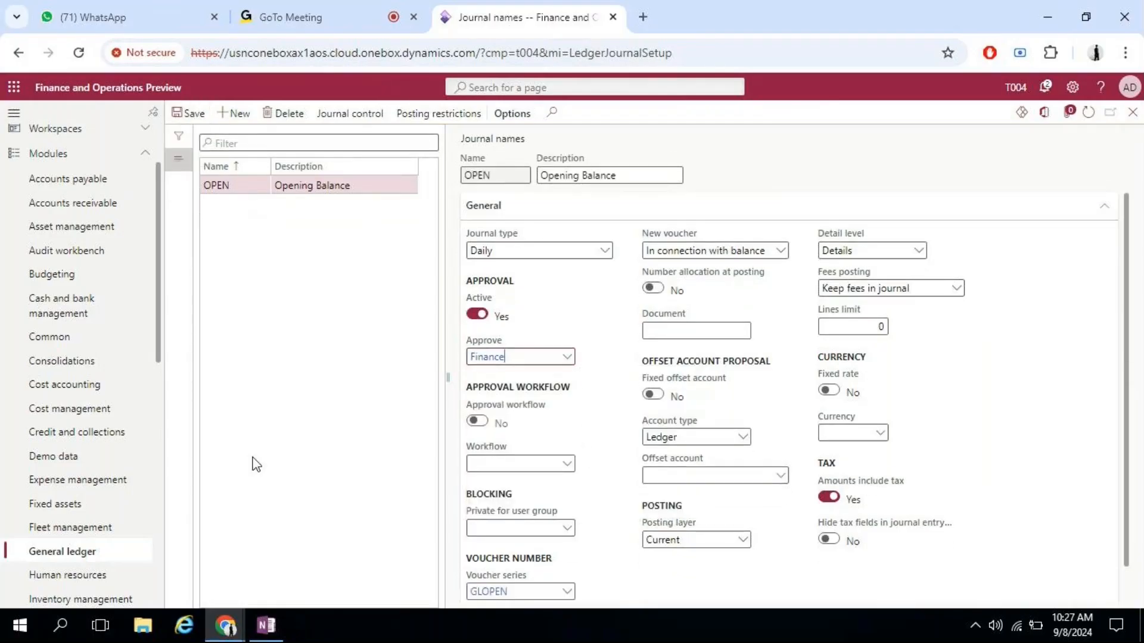
- Open the voucher lines of the unposted OPEN journal from the General ledger's general journals
click(50, 554)
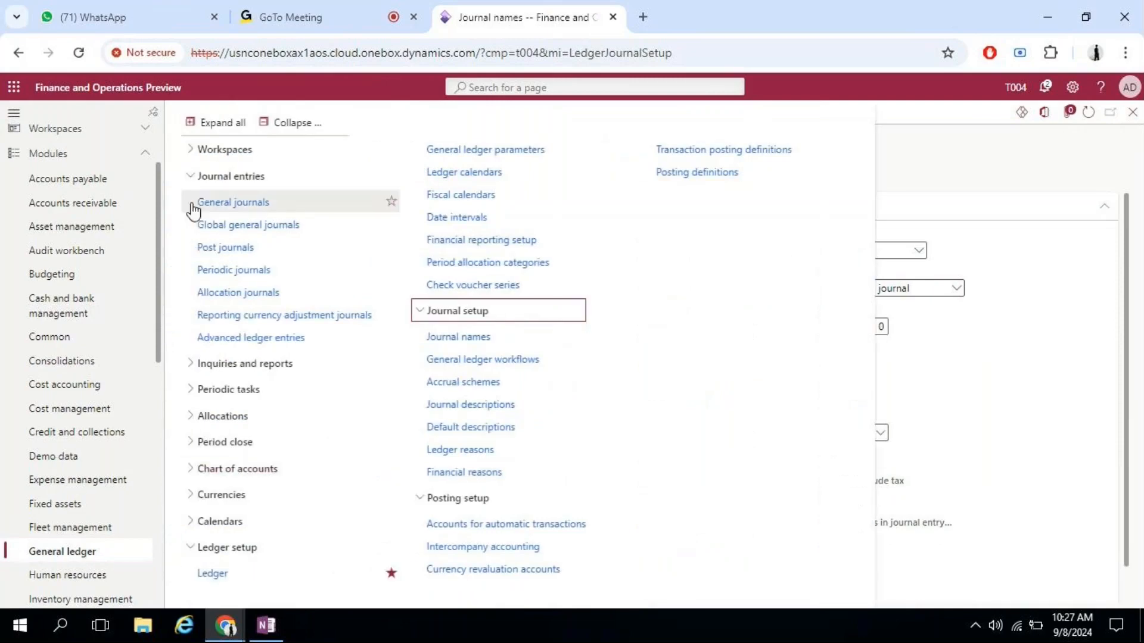
click(218, 205)
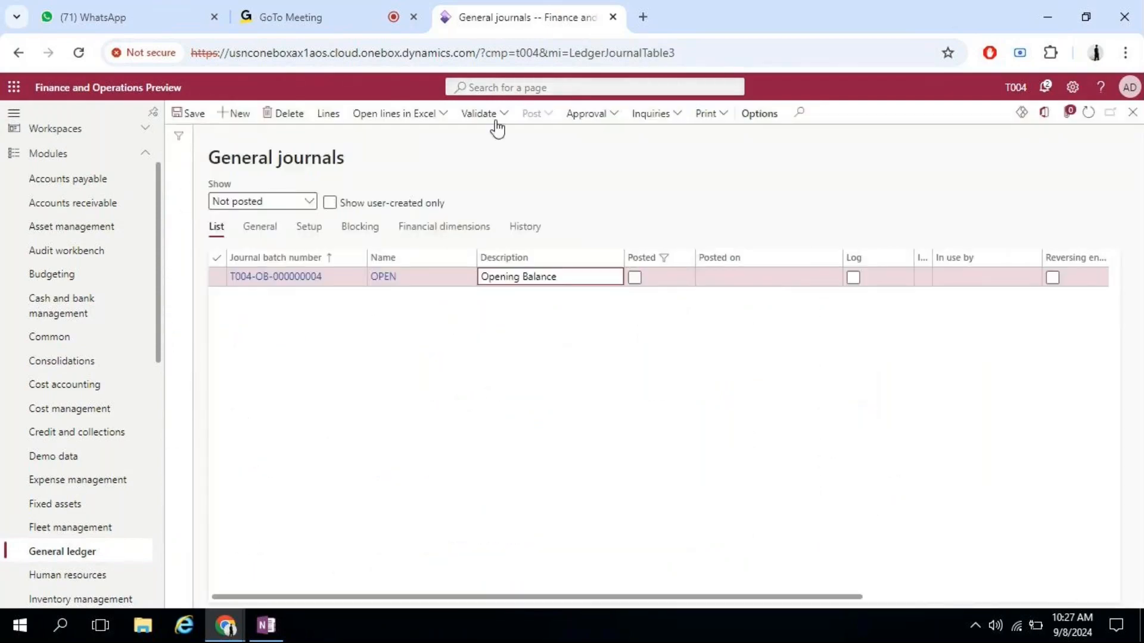
click(327, 116)
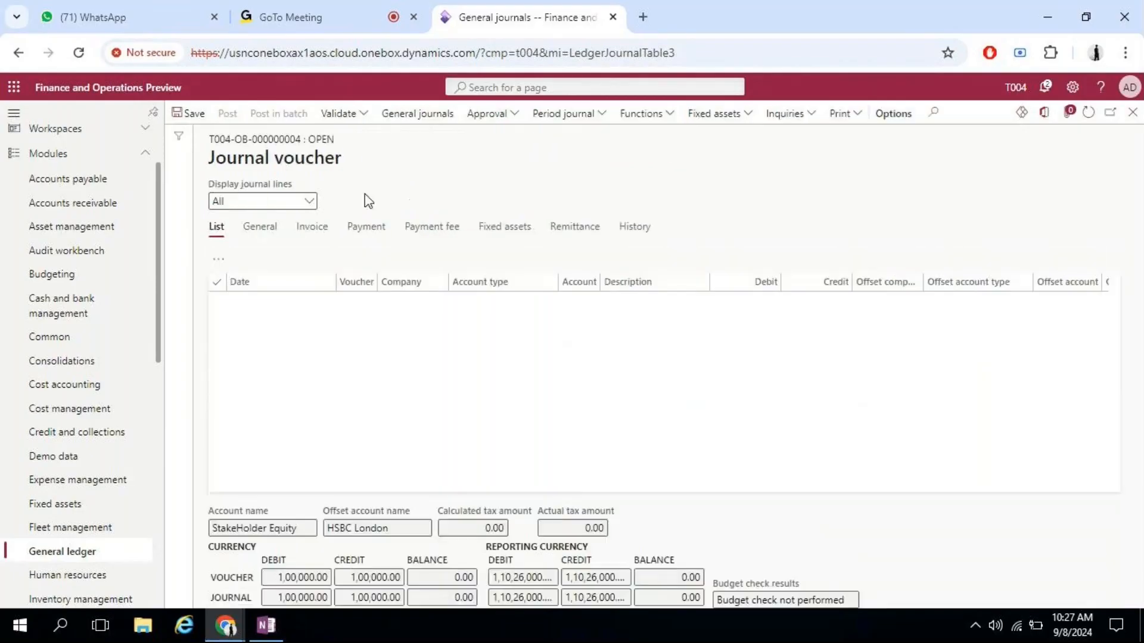
click(298, 18)
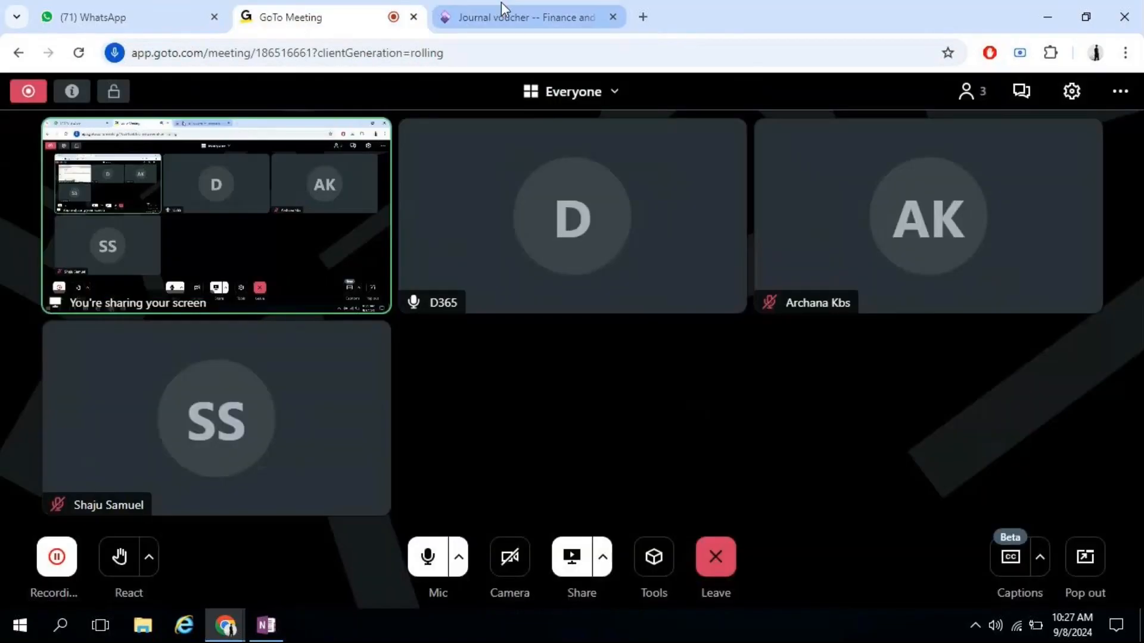
click(519, 8)
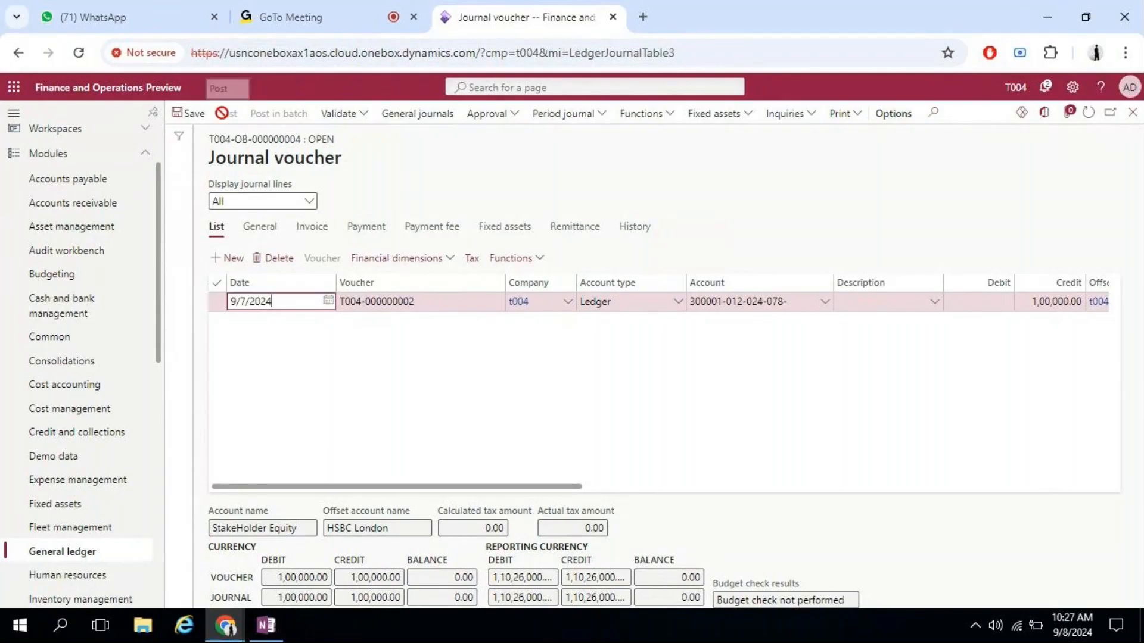
- Report the opening balance journal as ready and approve it
click(511, 115)
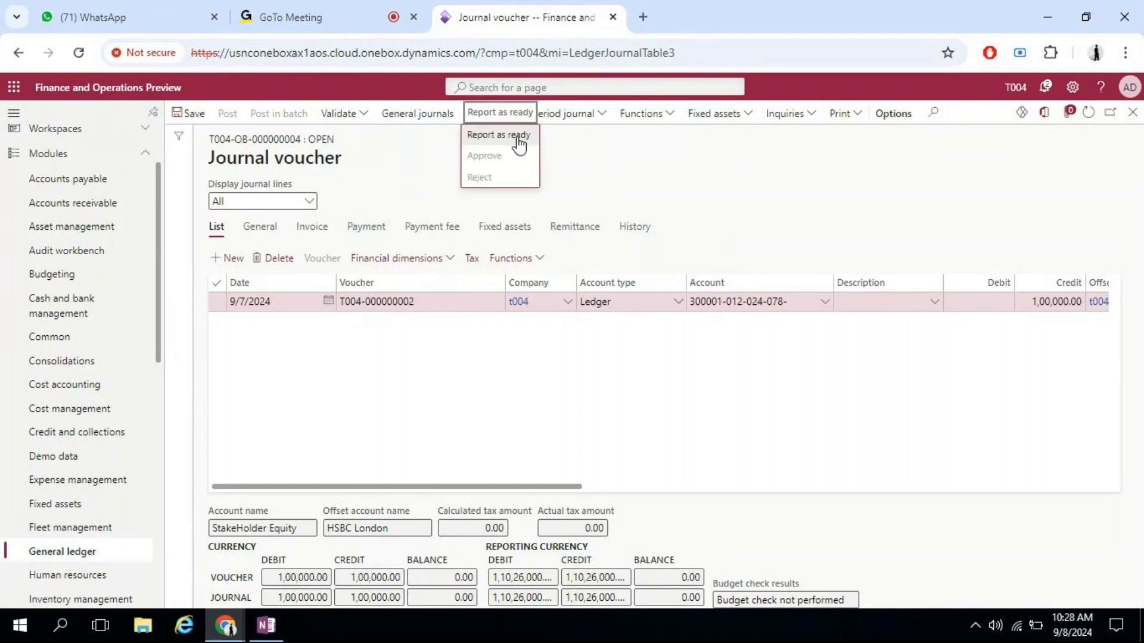
click(516, 136)
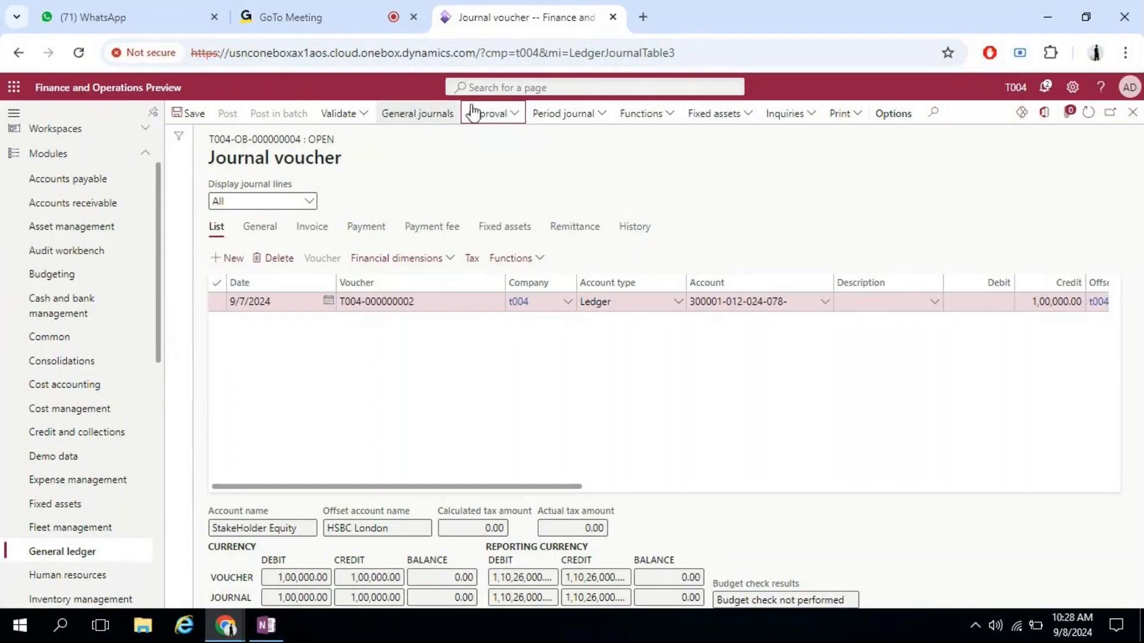
click(513, 116)
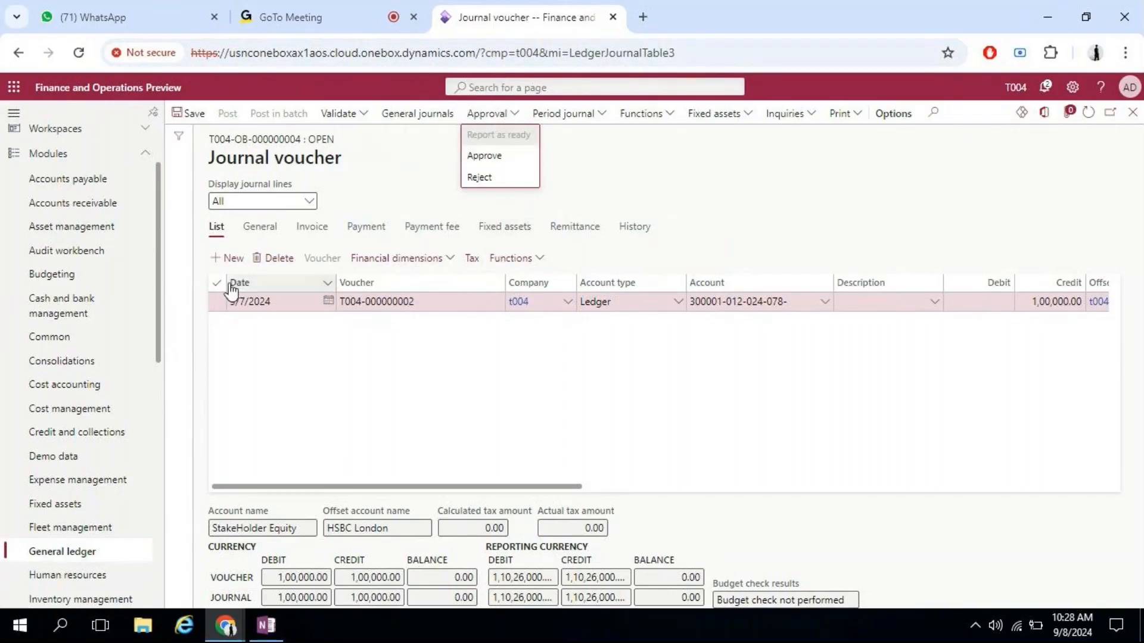
click(524, 160)
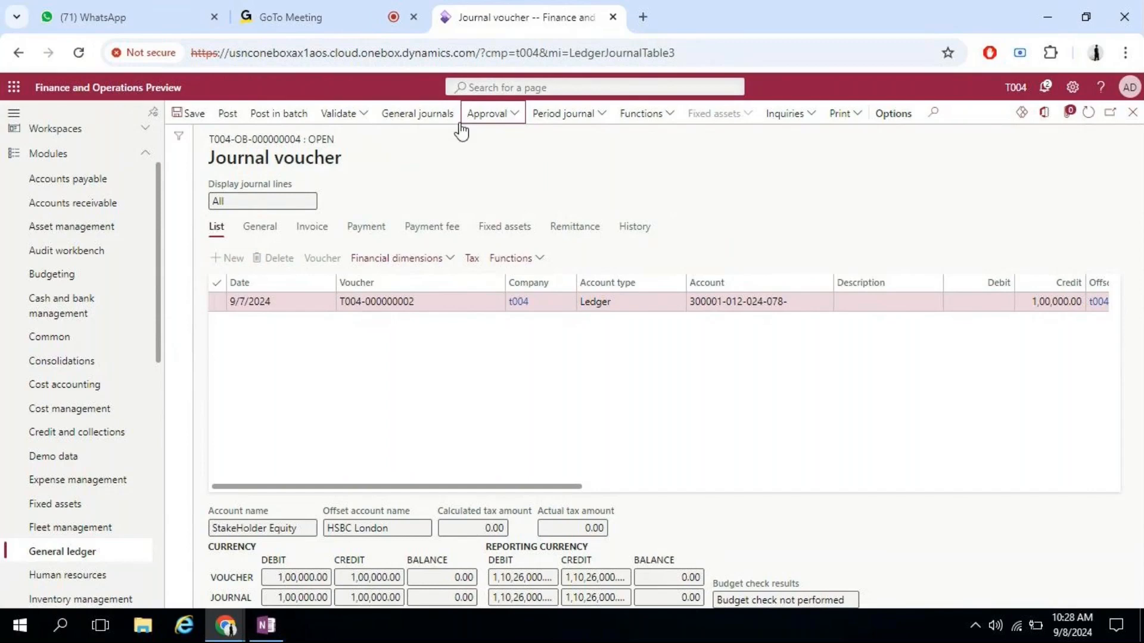
- Reject the approved opening balance journal and report it as ready again
click(502, 124)
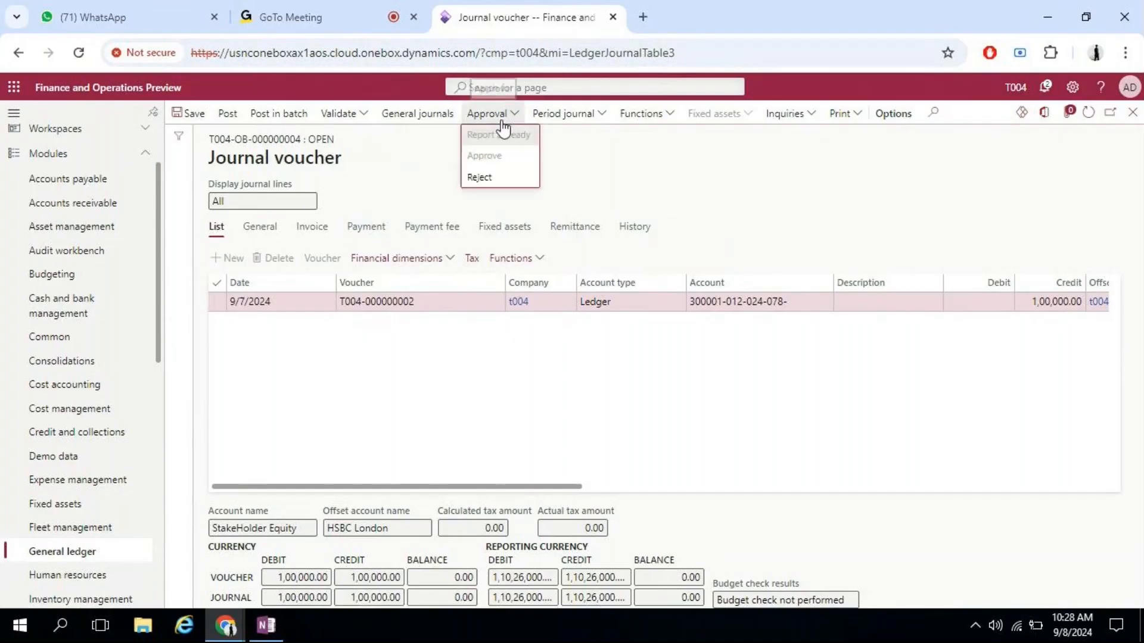
click(501, 184)
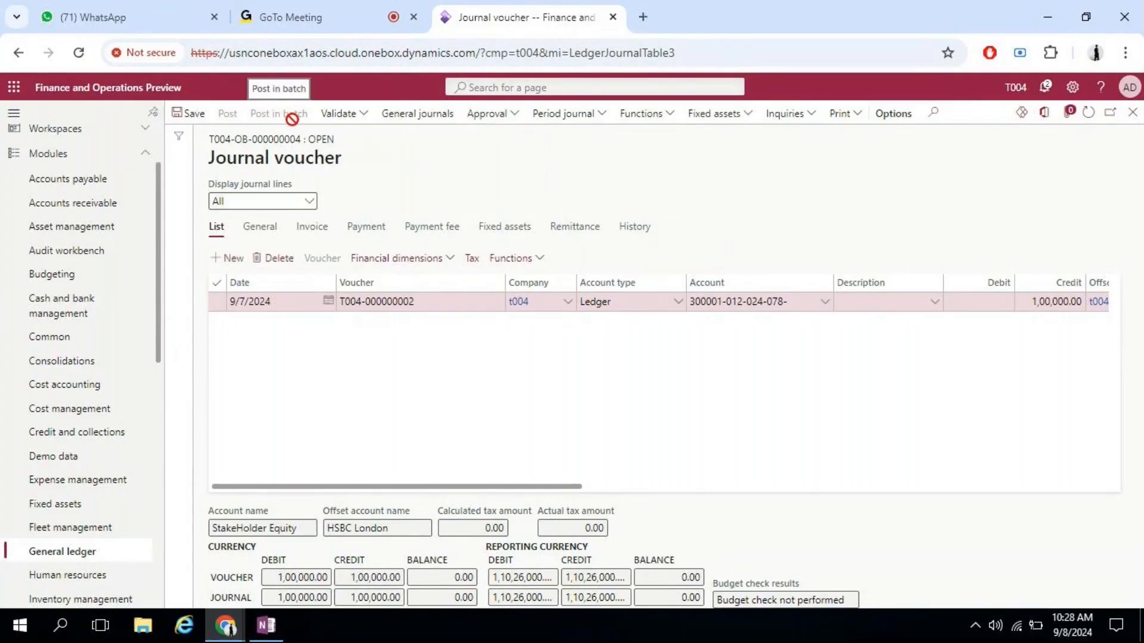
click(511, 114)
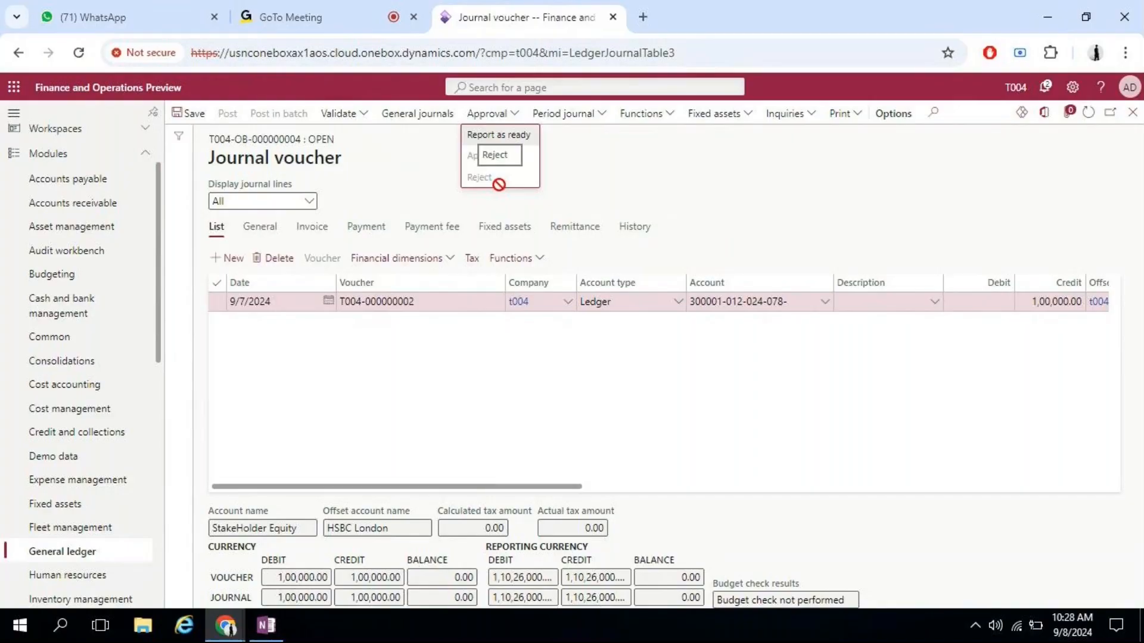
click(502, 130)
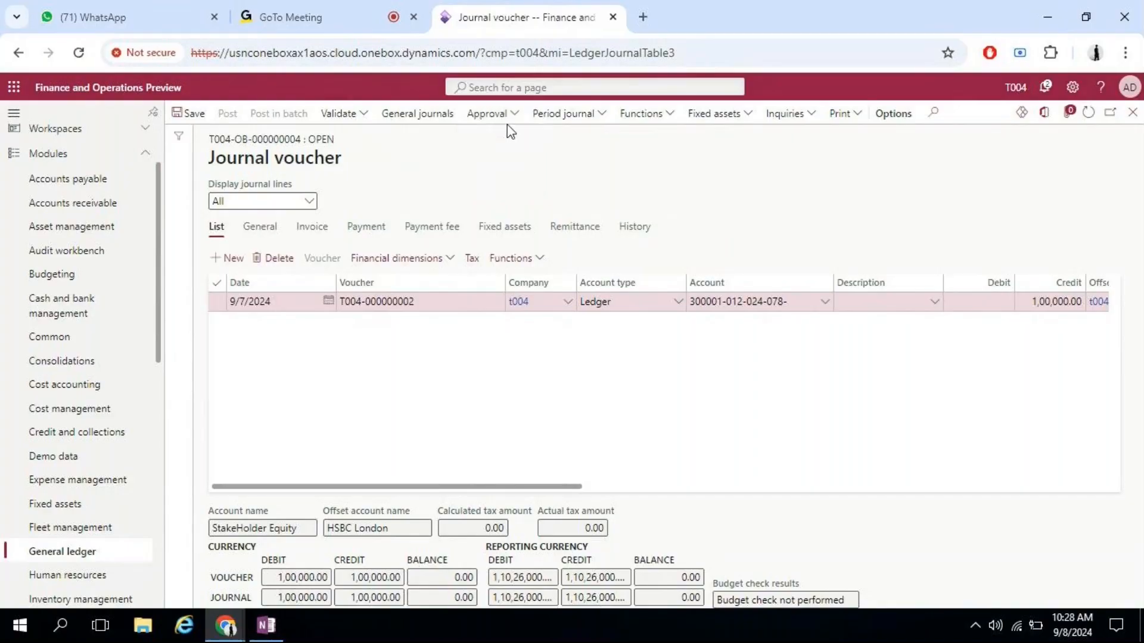
- Check the offset account details on the journal line and reject the reported journal
click(503, 119)
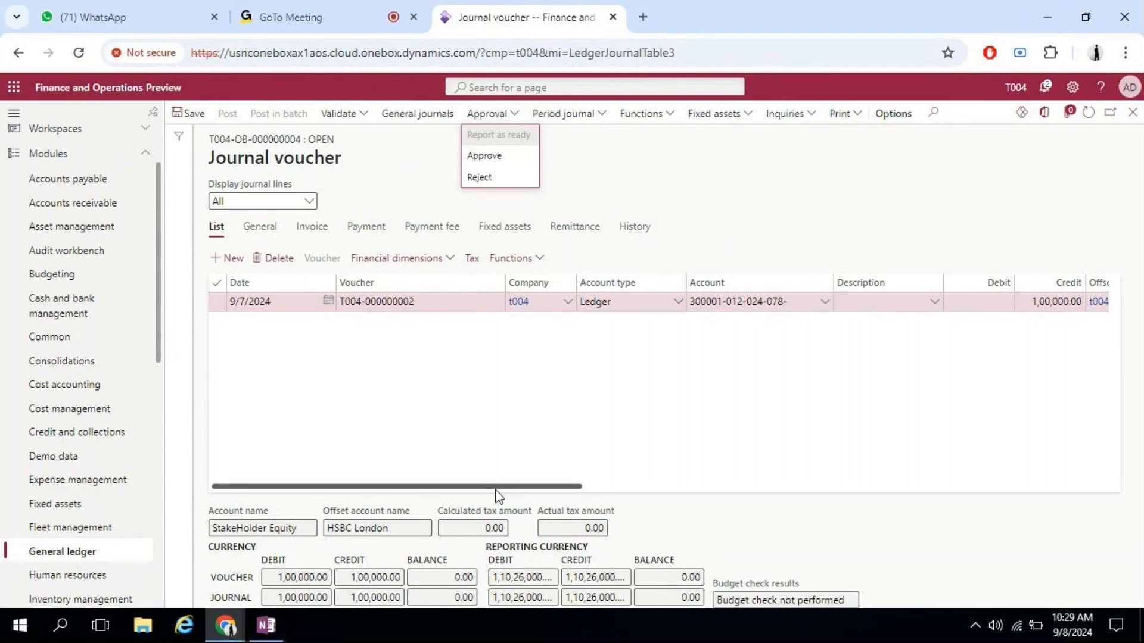
drag(503, 492, 615, 492)
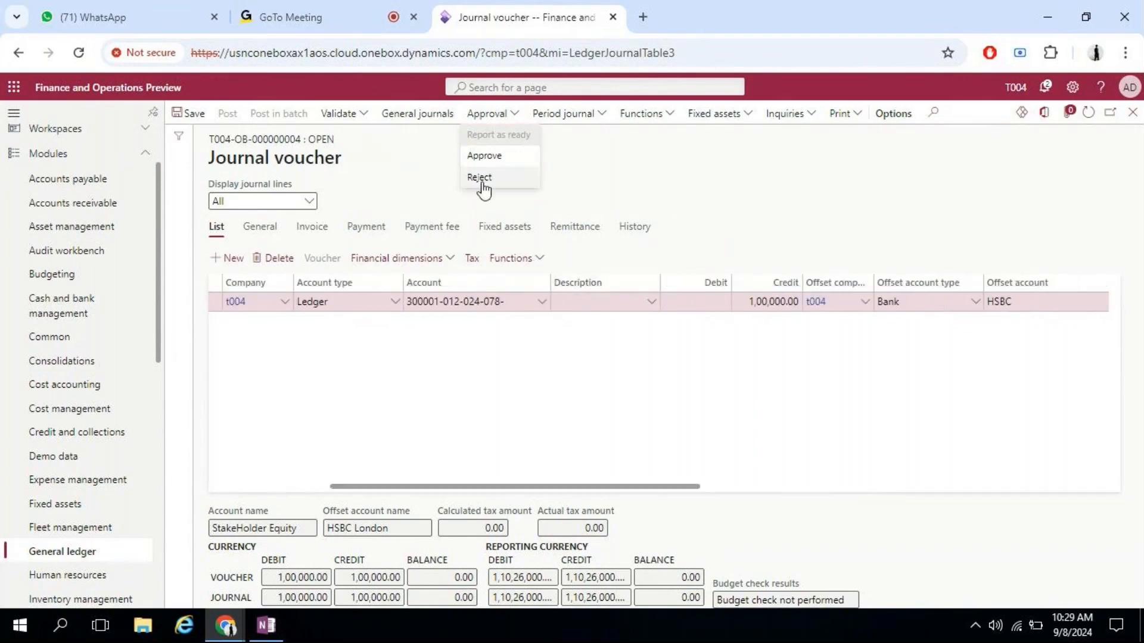
click(480, 178)
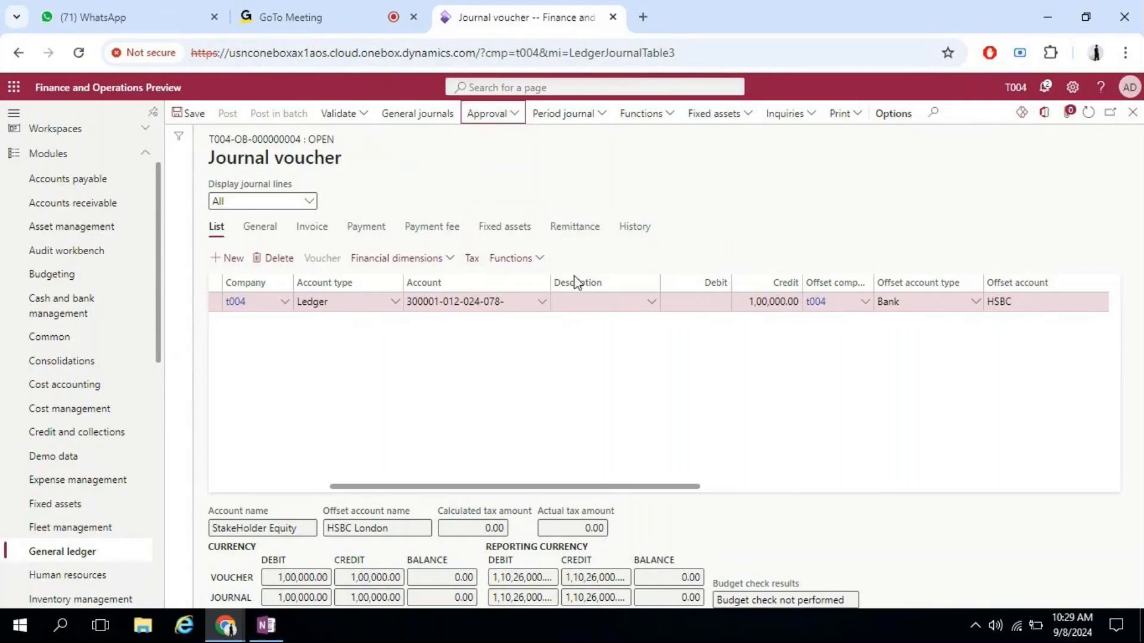
- Enter the description "OPENING FOR STAKEHOLDER" on the journal voucher line
click(595, 303)
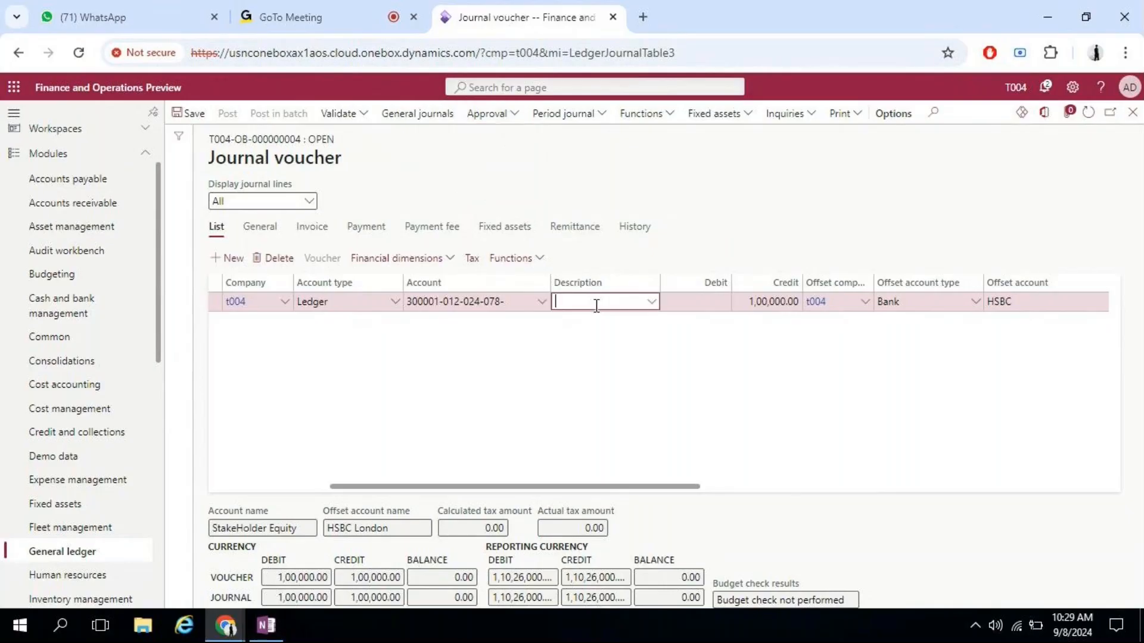
text(OPENING)
text( FOR STAKE)
text(HOLDER)
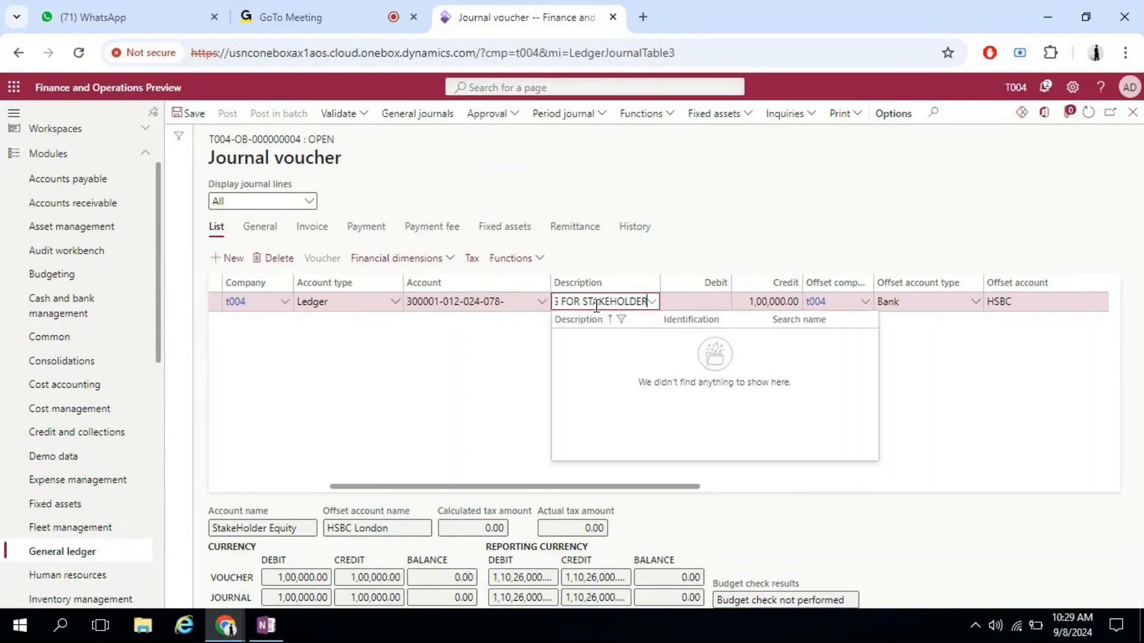
key(Tab)
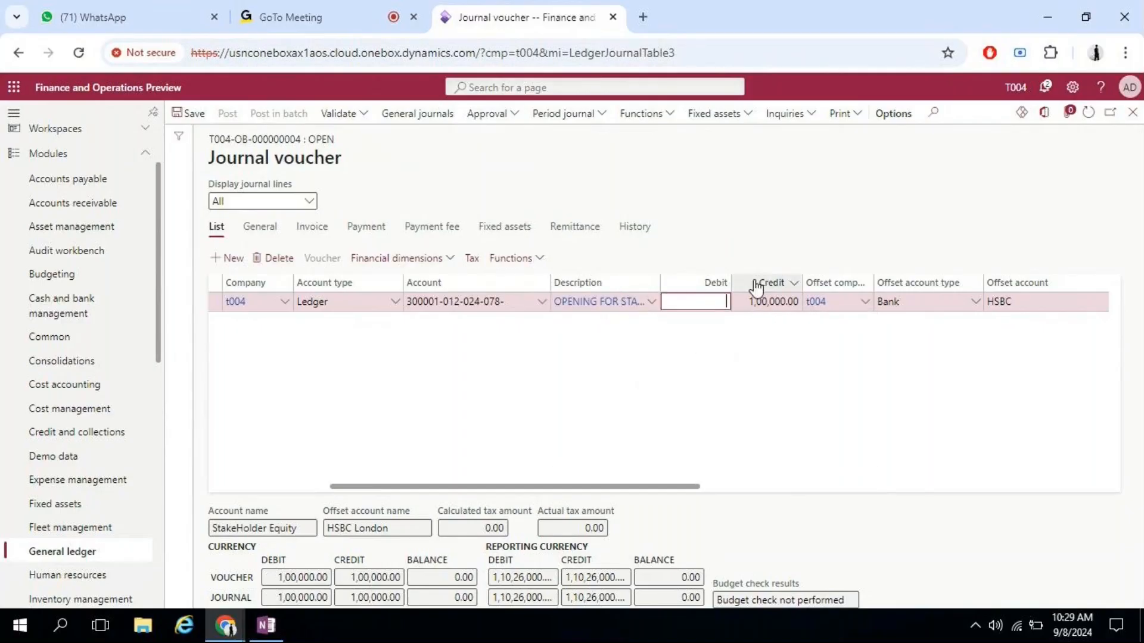
- Set the journal voucher line's release date to 9/8/2024
drag(538, 487, 986, 488)
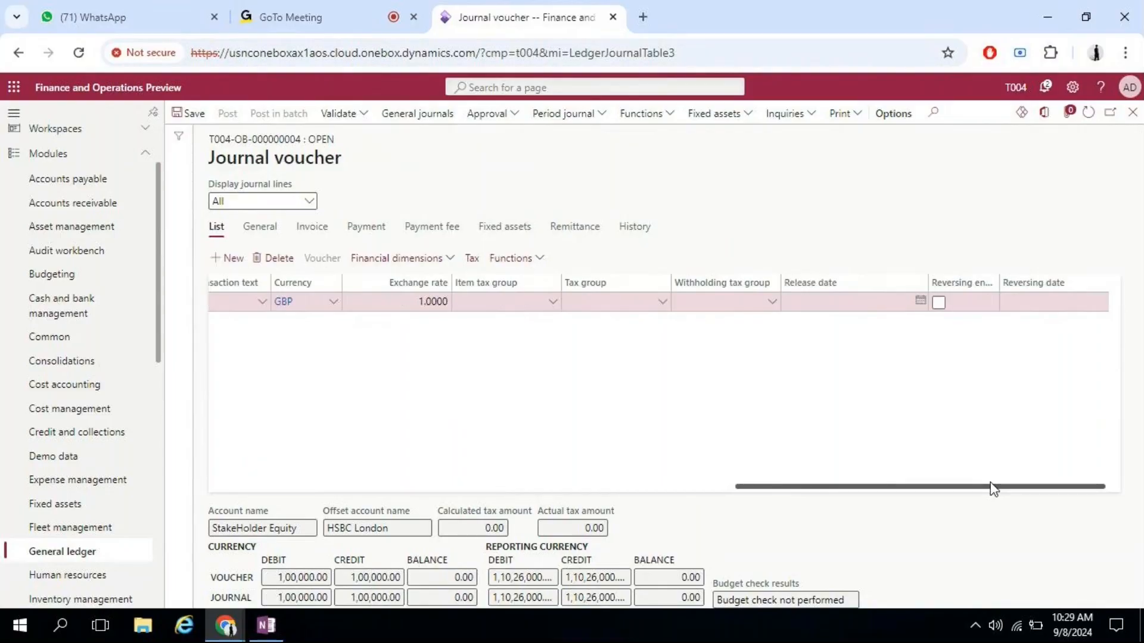
click(922, 302)
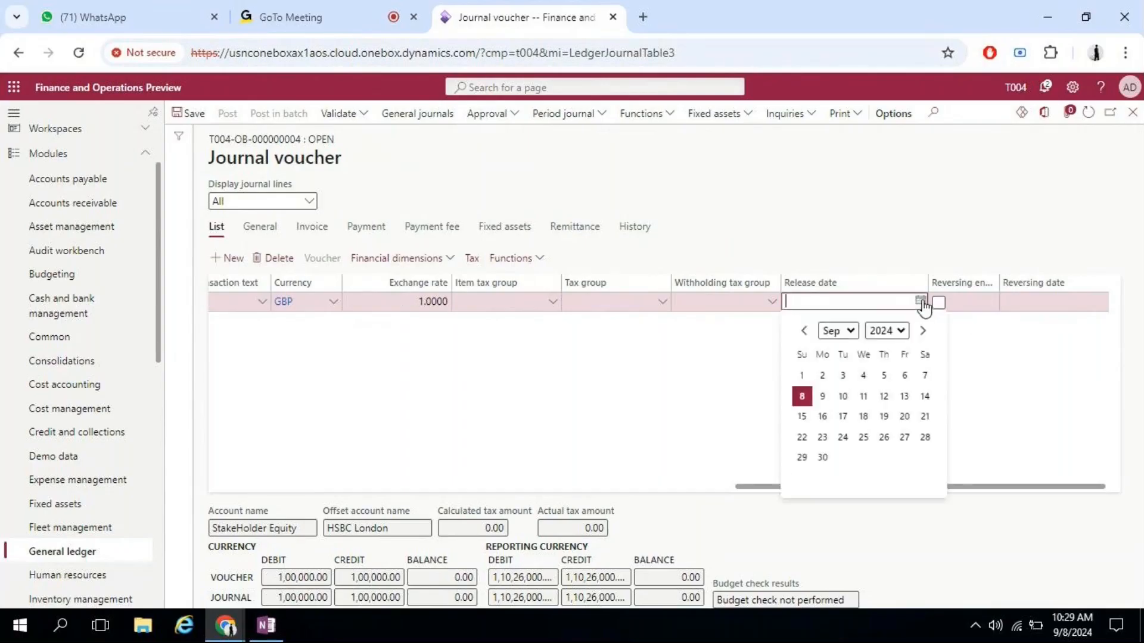
click(804, 396)
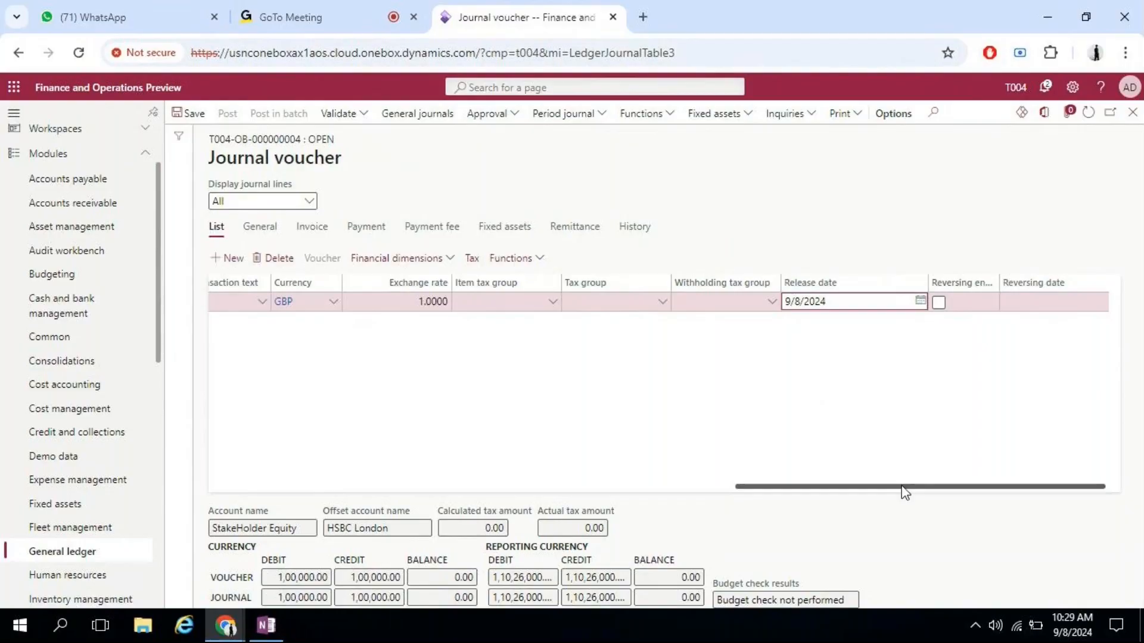
drag(904, 492, 220, 533)
- Open the voucher line's general details and check the reason code lookup for available codes
click(270, 229)
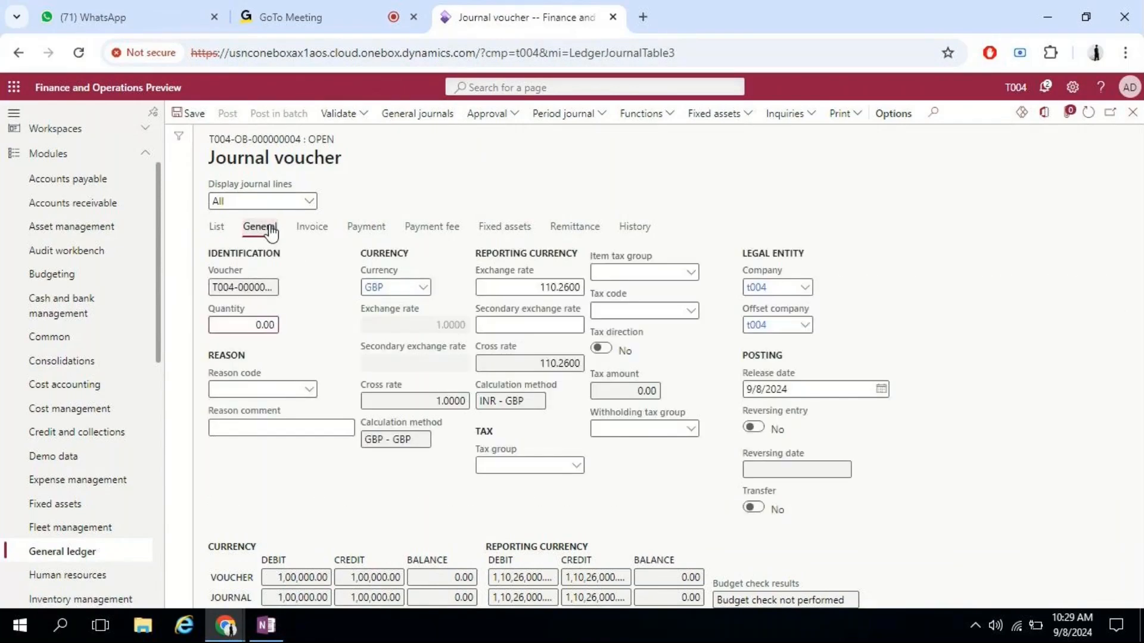
click(313, 392)
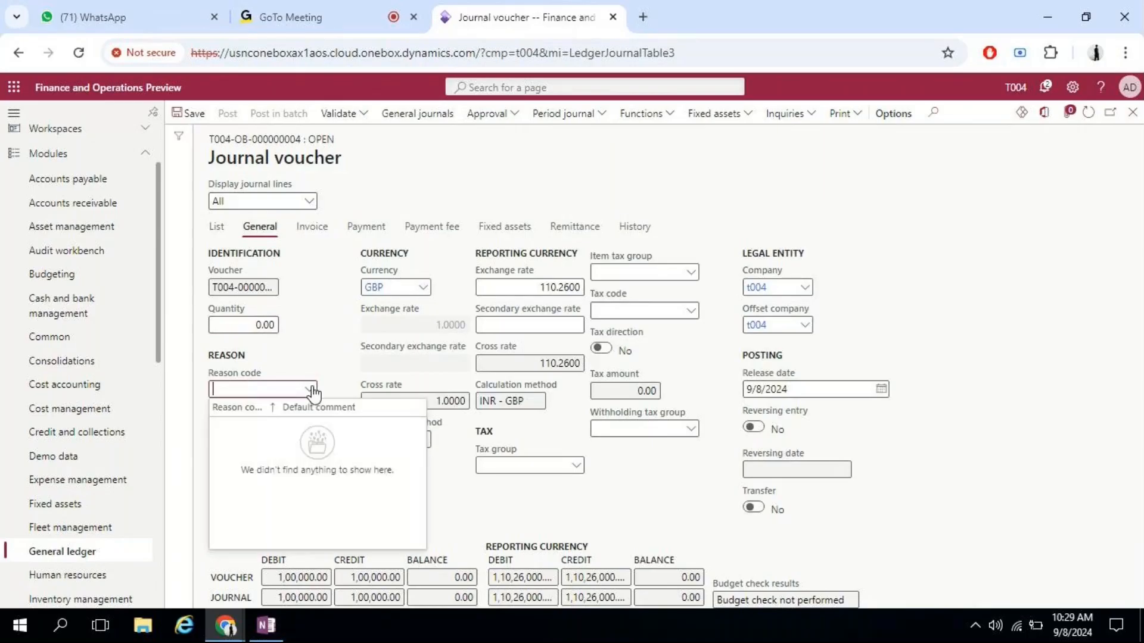
right_click(313, 393)
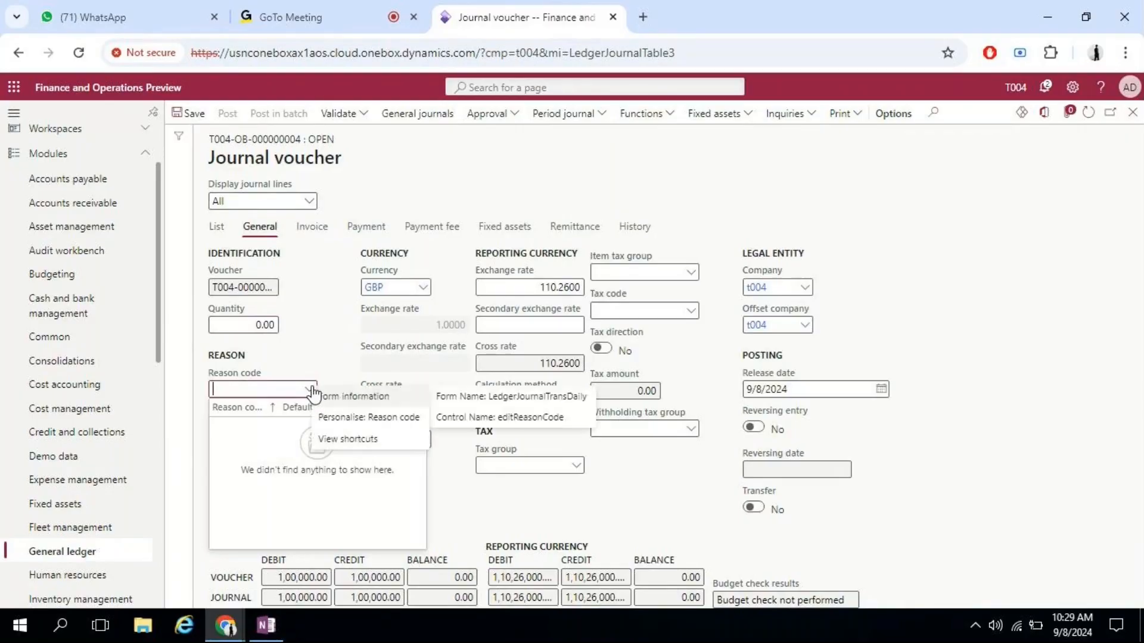
click(322, 347)
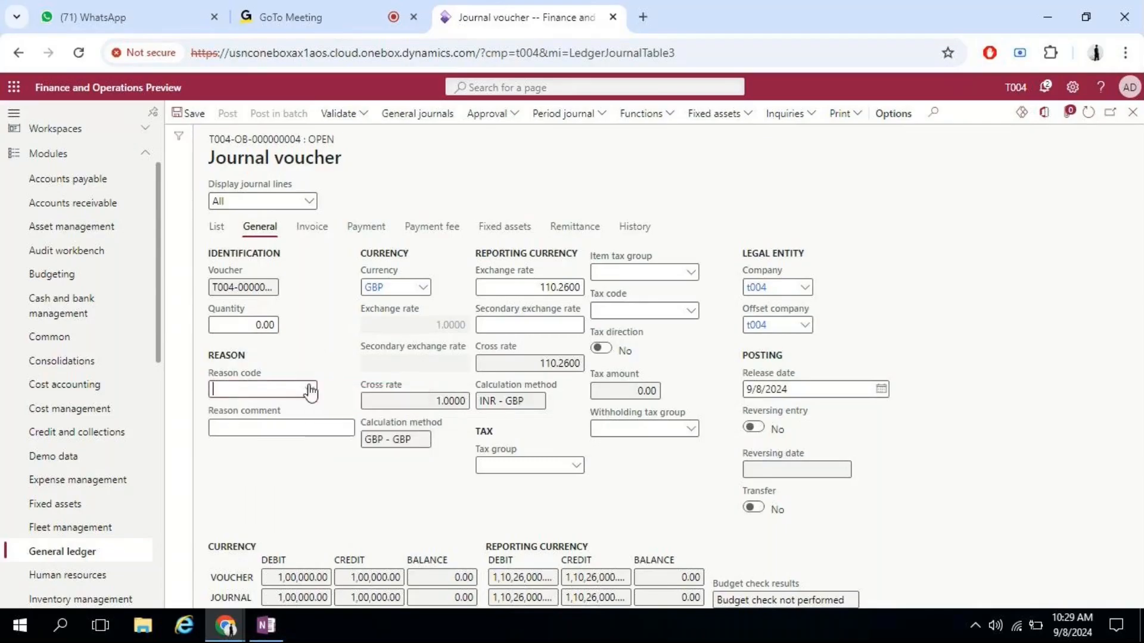
click(310, 391)
click(310, 393)
- Duplicate the journal voucher's browser tab, search for "reasons" in the copy and open the Financial reasons page
right_click(542, 23)
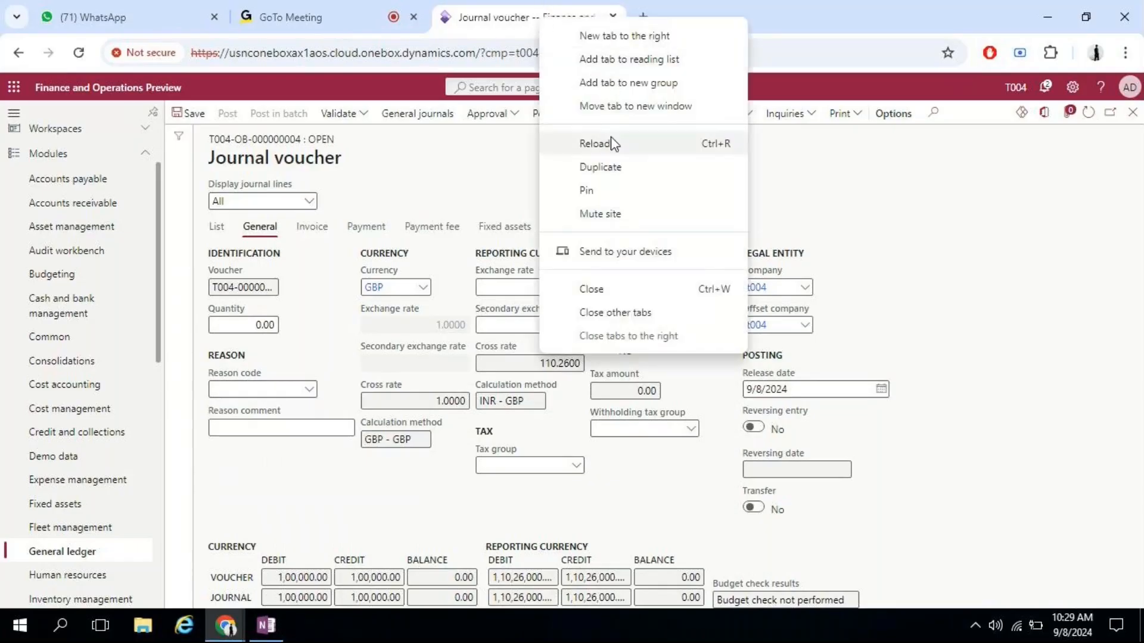
click(608, 165)
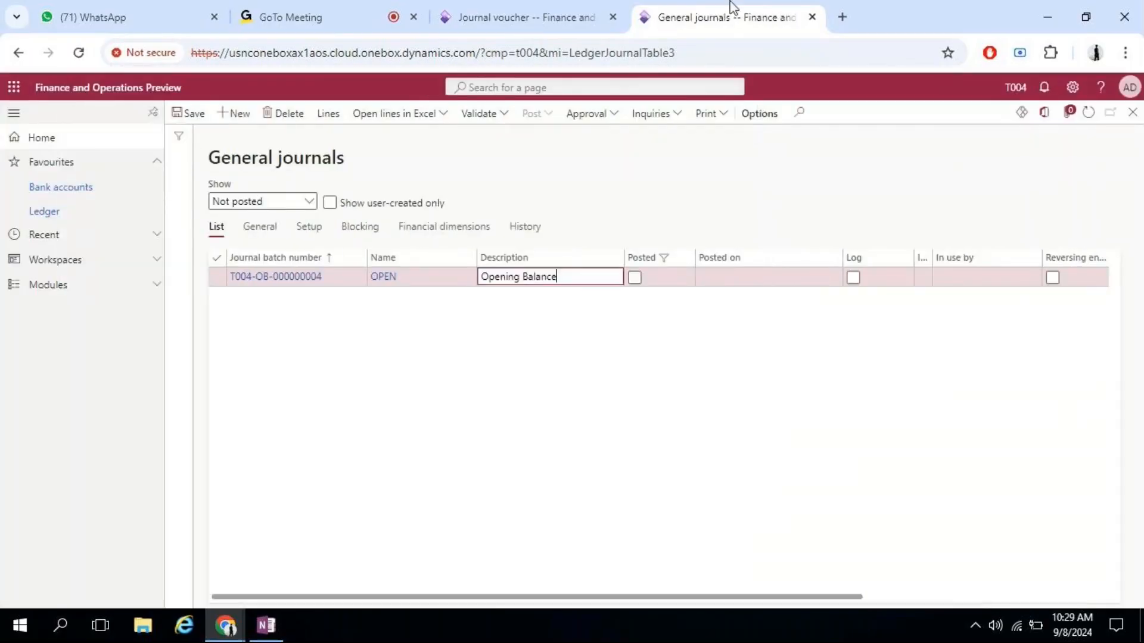
click(607, 90)
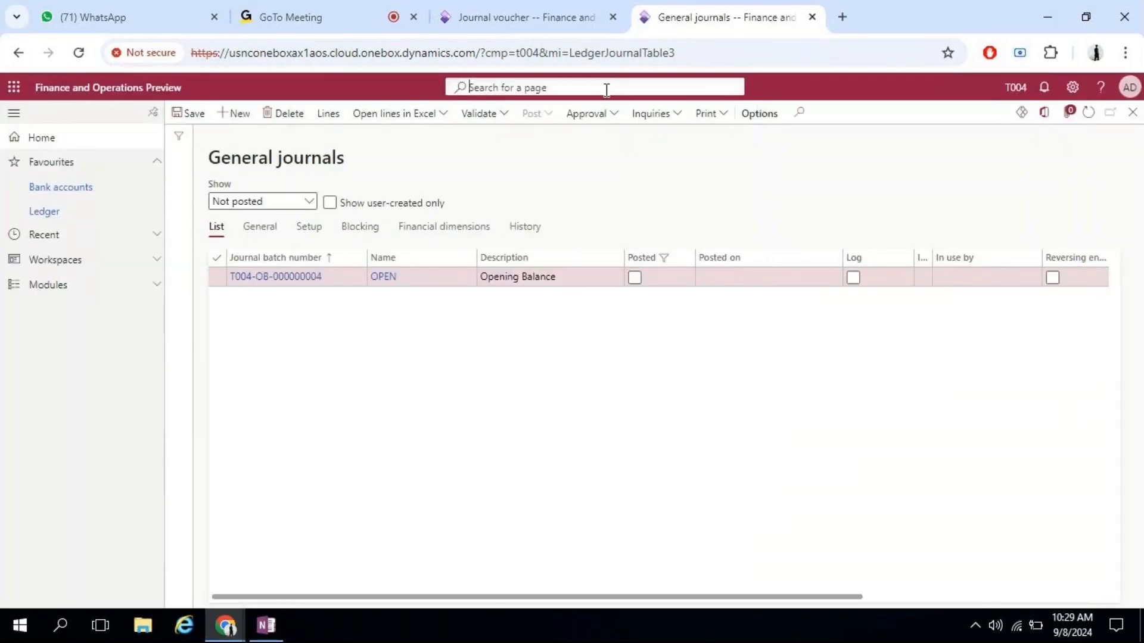
text(reasons)
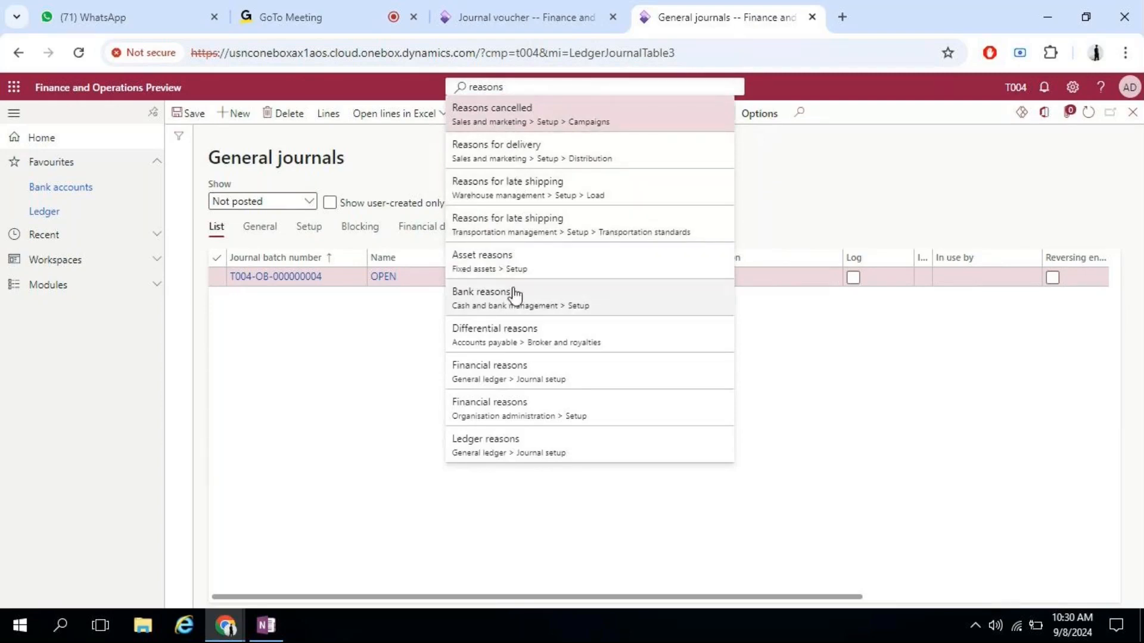
click(527, 389)
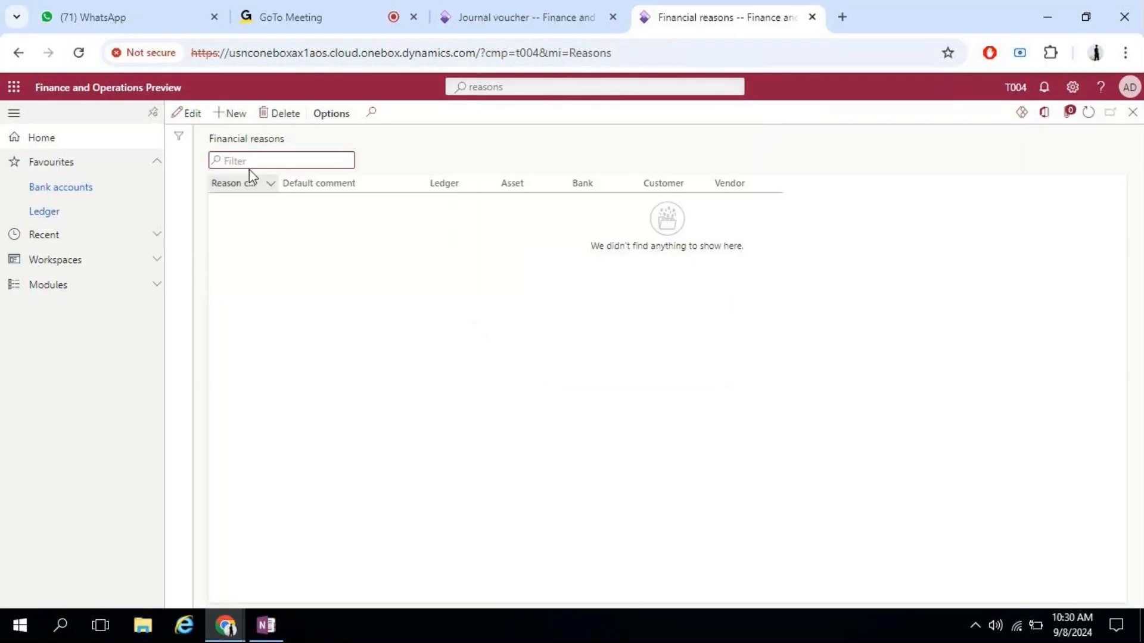
- Create a financial reason with the code FINANCE and the default comment "FINANCE ACTIVITY"
click(232, 113)
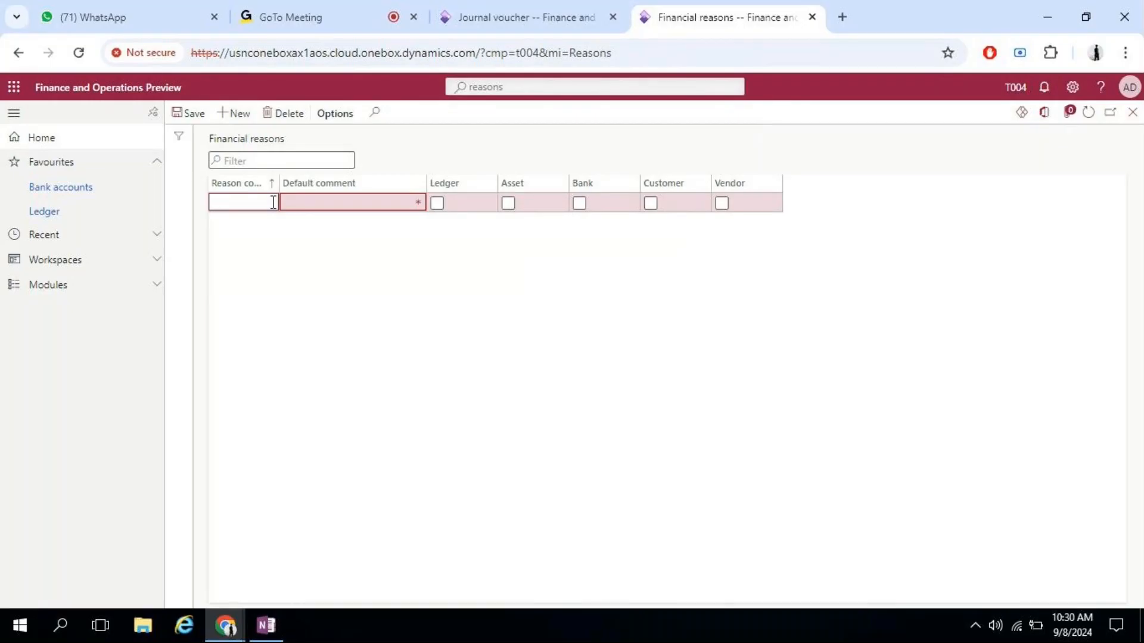
text(FINANCE)
key(Tab)
text(FINANCE)
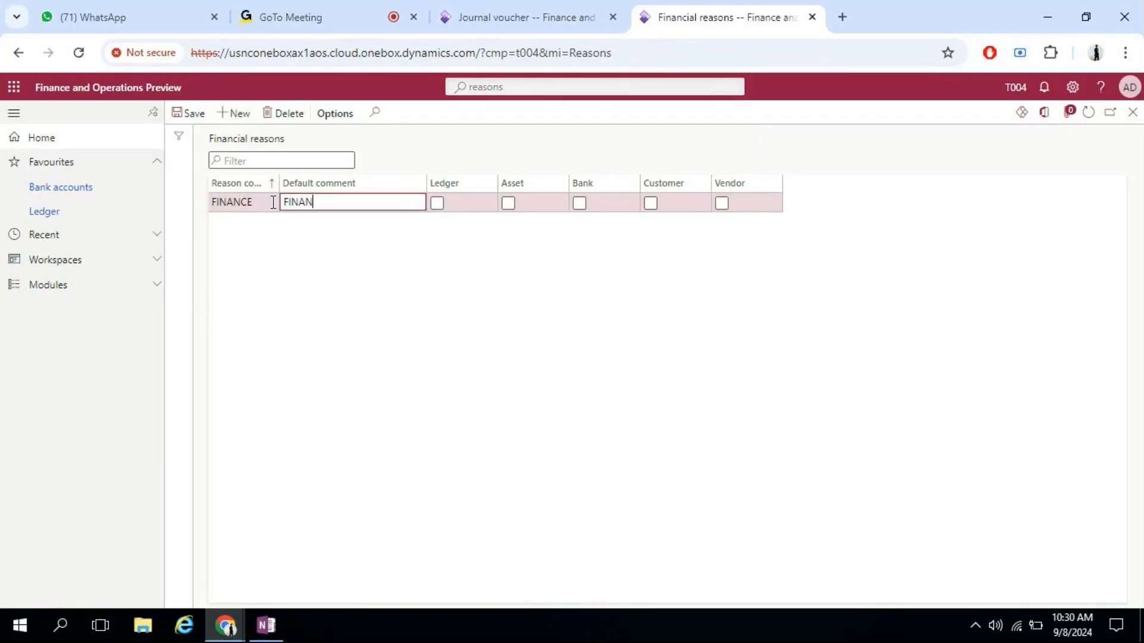
text( AC)
text(TIIVTY)
key(BackSpace)
key(BackSpace)
key(BackSpace)
key(BackSpace)
key(BackSpace)
text(IVITY)
key(Tab)
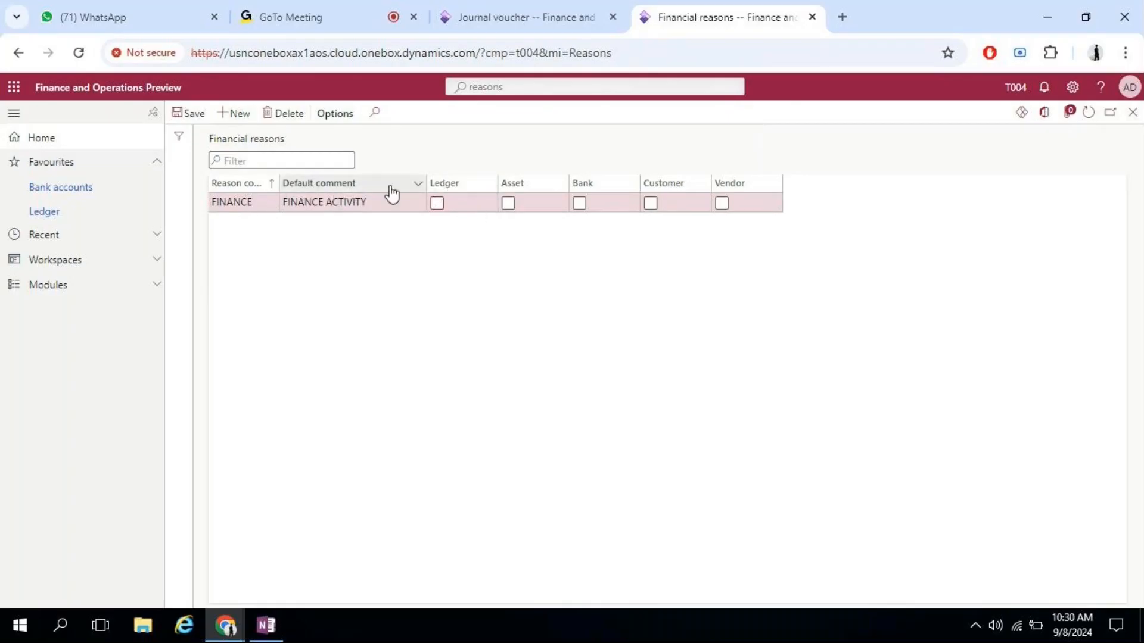
- Enable the FINANCE reason for Ledger, Asset, Bank, Customer and Vendor
click(438, 204)
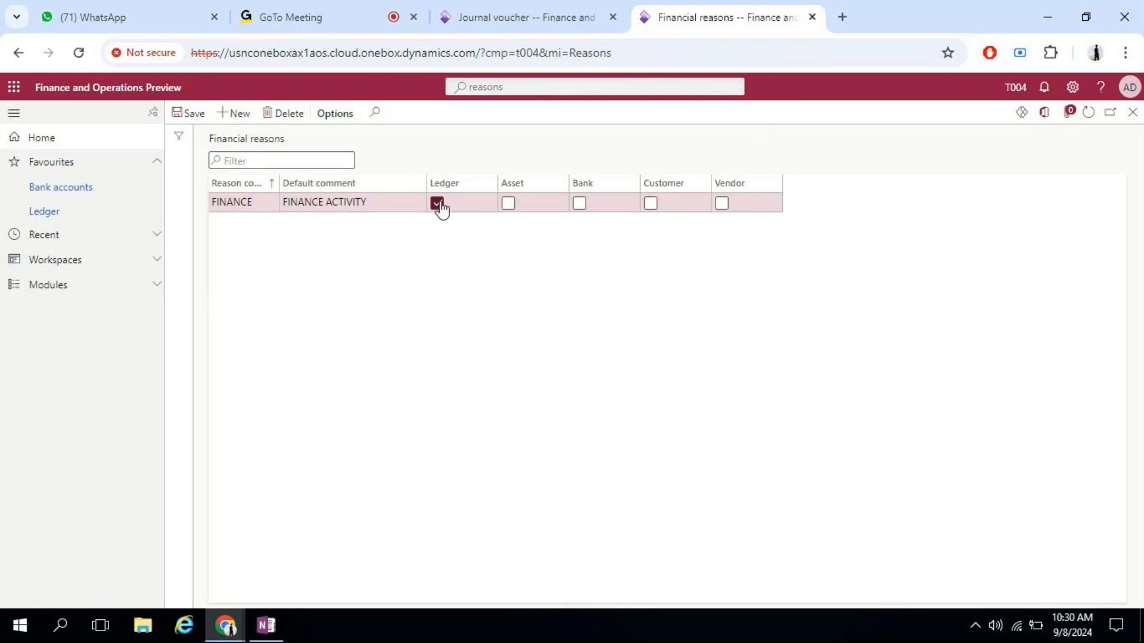
click(508, 204)
click(580, 204)
click(652, 204)
click(723, 203)
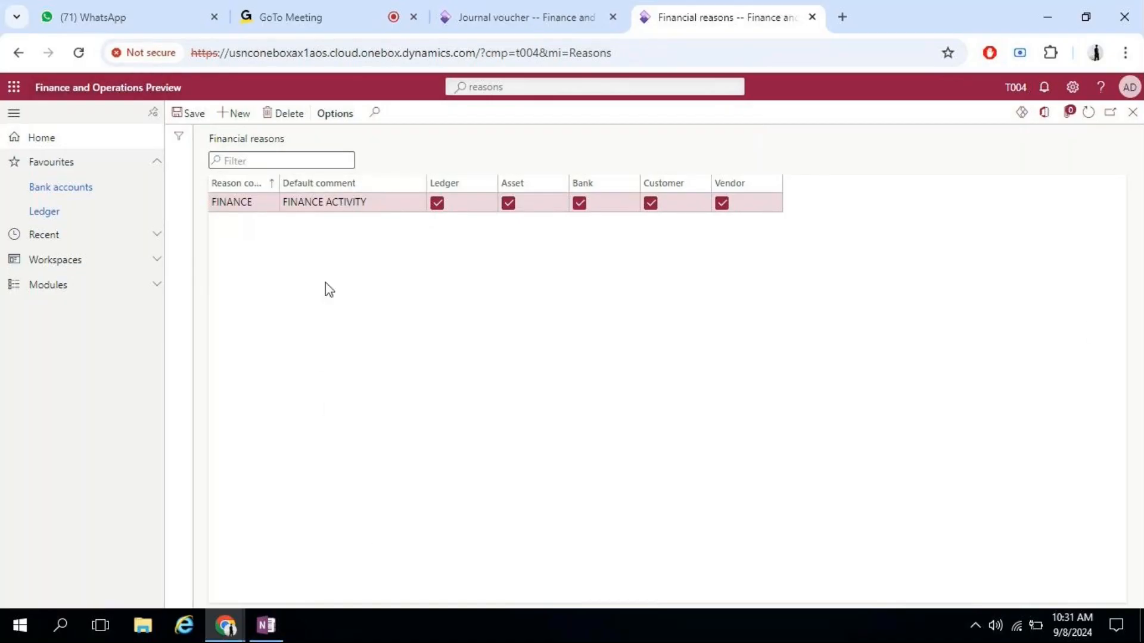
- Return to the journal voucher's browser tab and assign the reason code FINANCE to the line
click(485, 18)
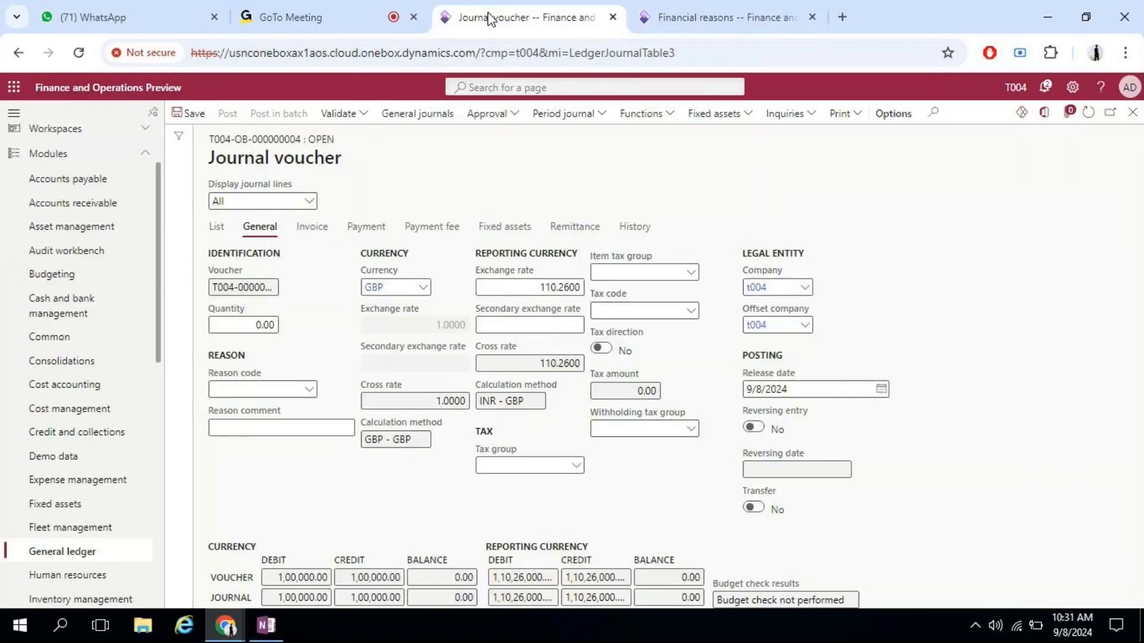
click(309, 389)
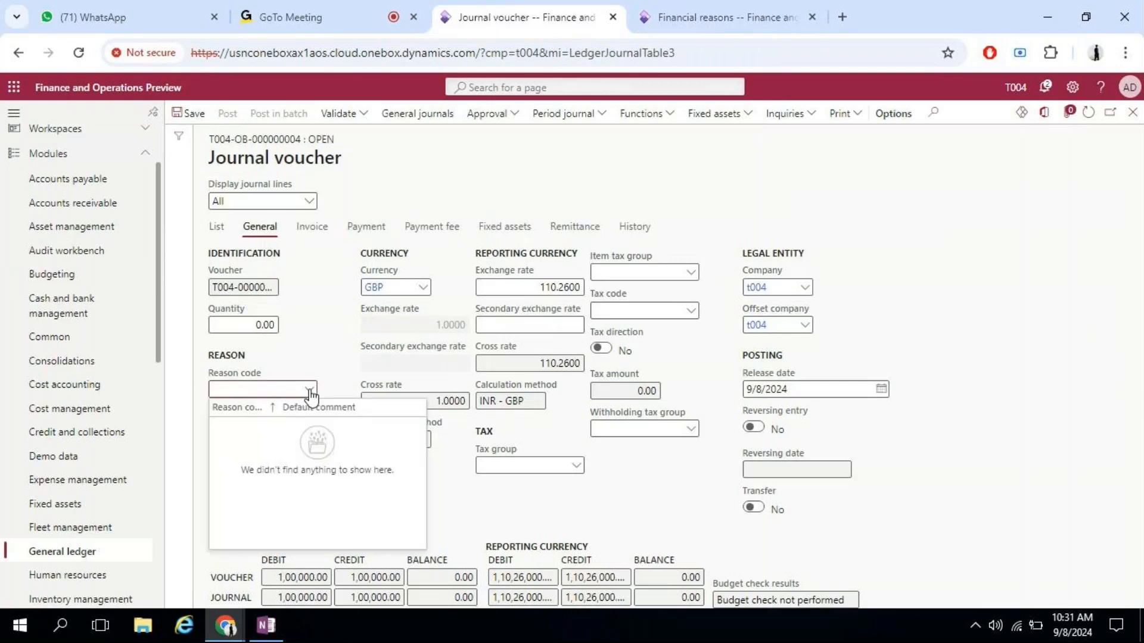
click(309, 390)
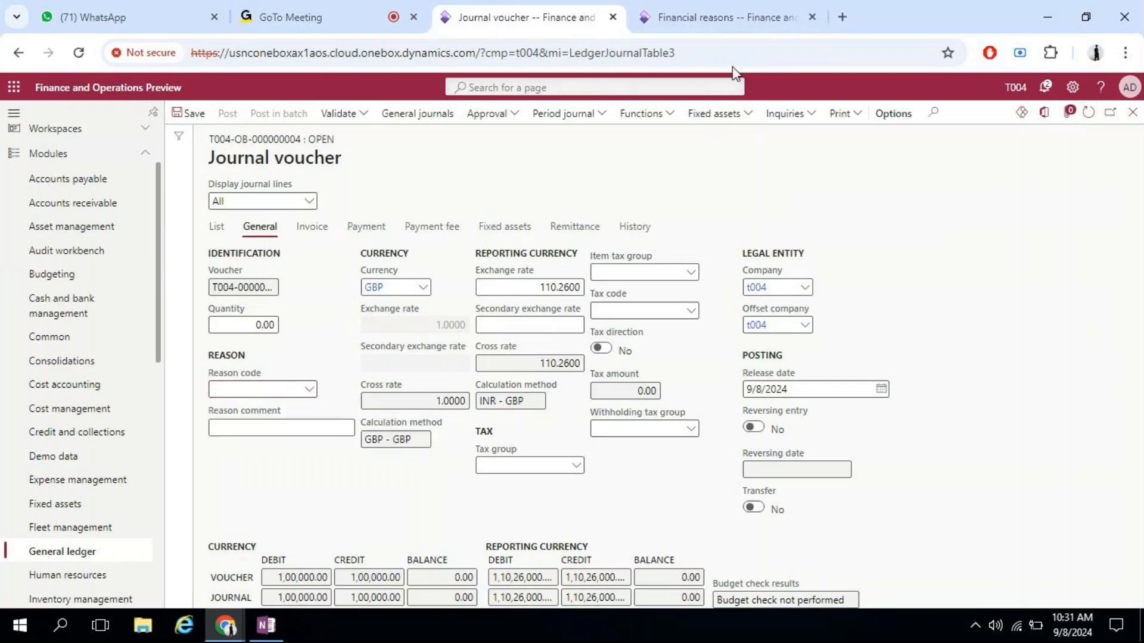
click(722, 15)
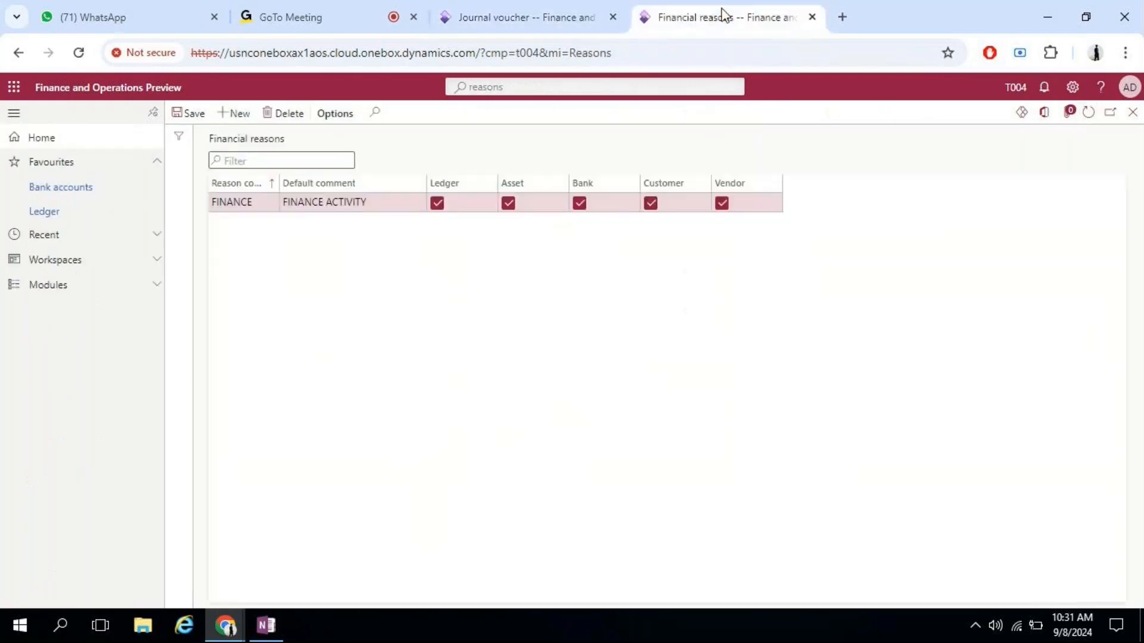
click(495, 17)
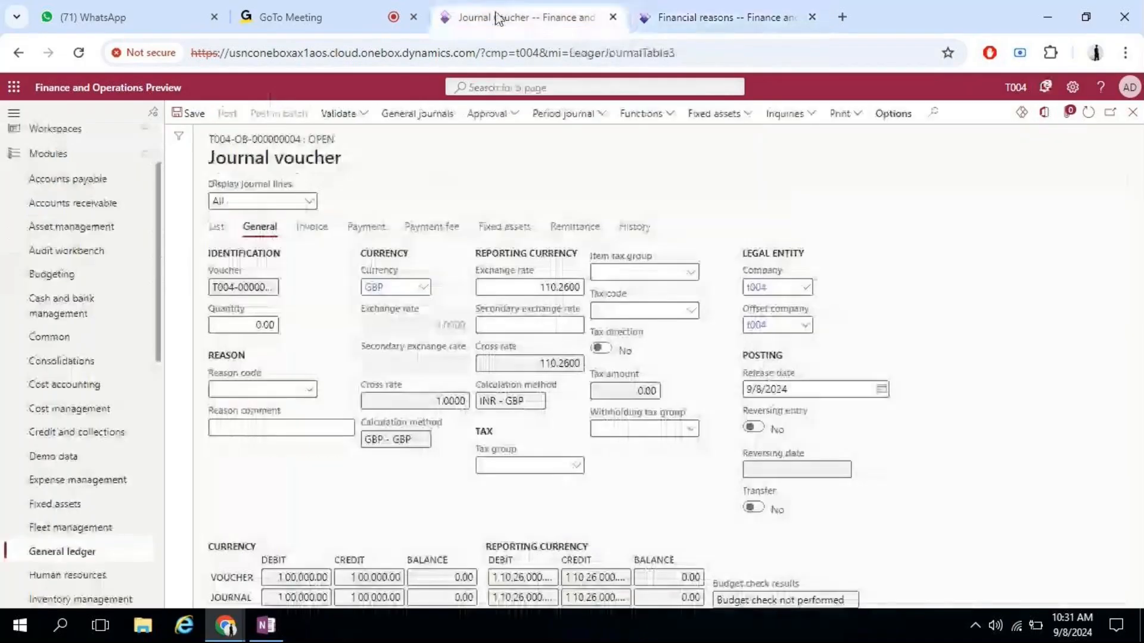
click(309, 391)
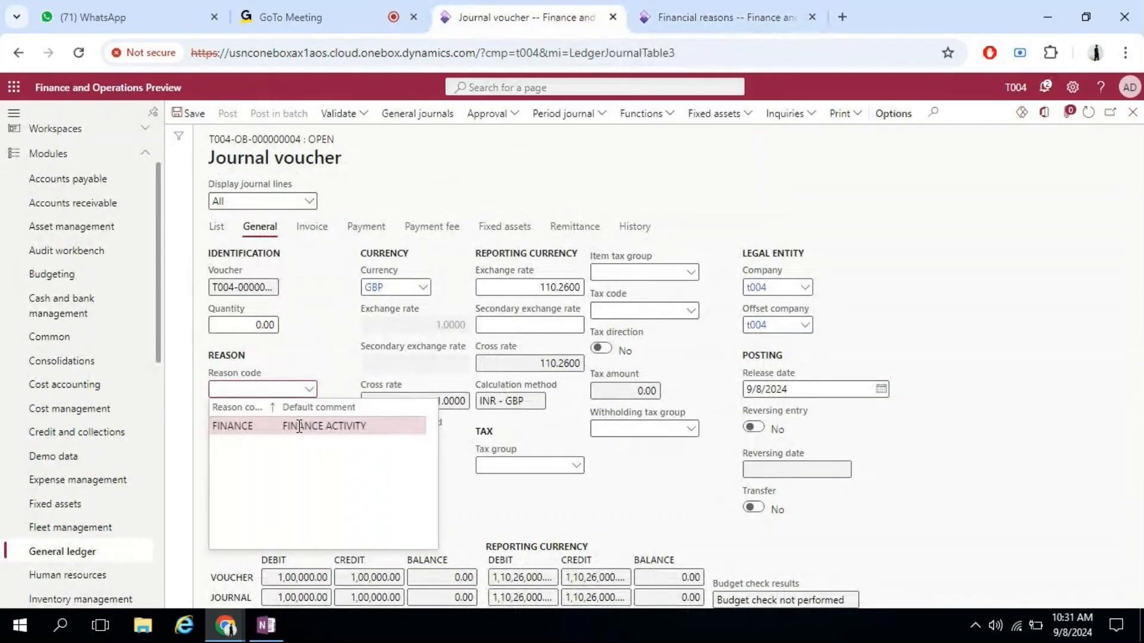
click(307, 426)
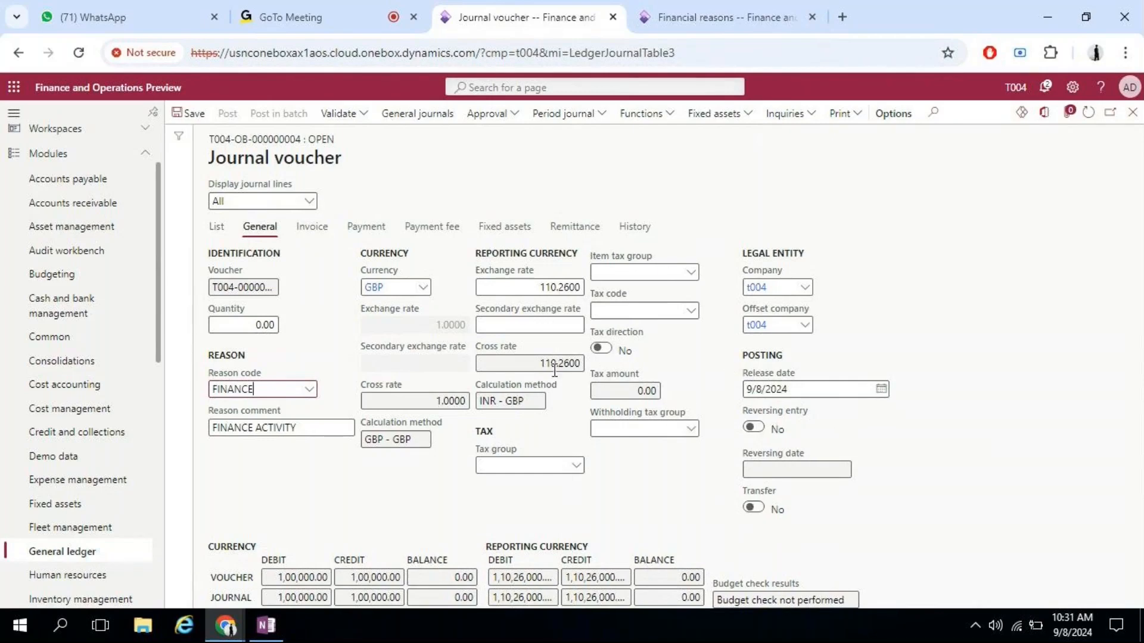
- Set the due date to 9/8/2024 in the voucher line's invoice details
click(313, 230)
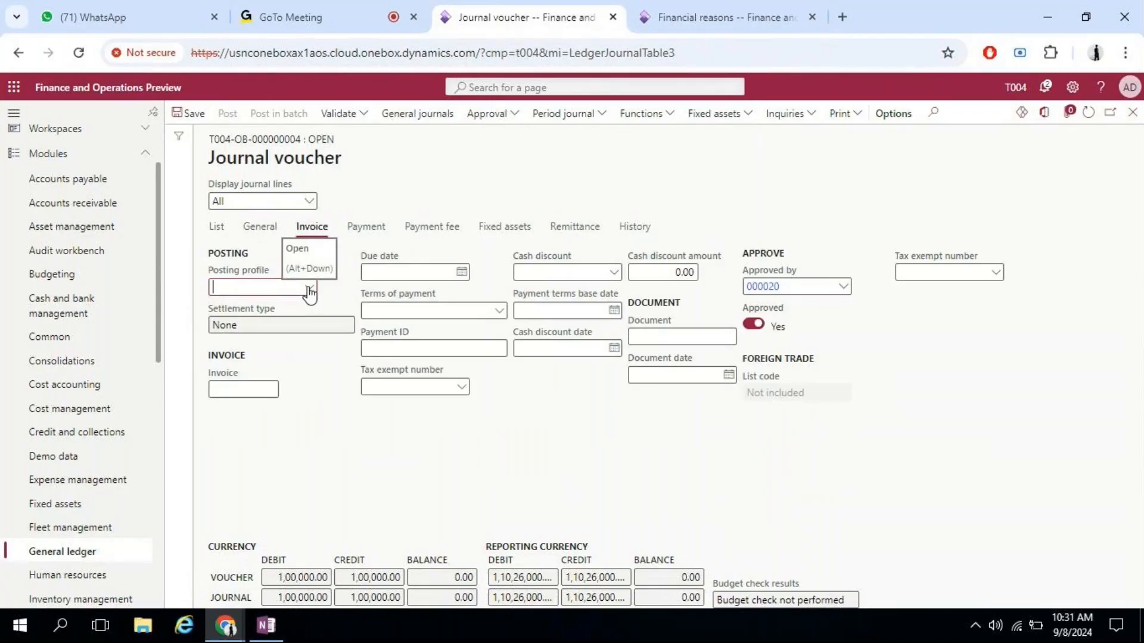
click(462, 273)
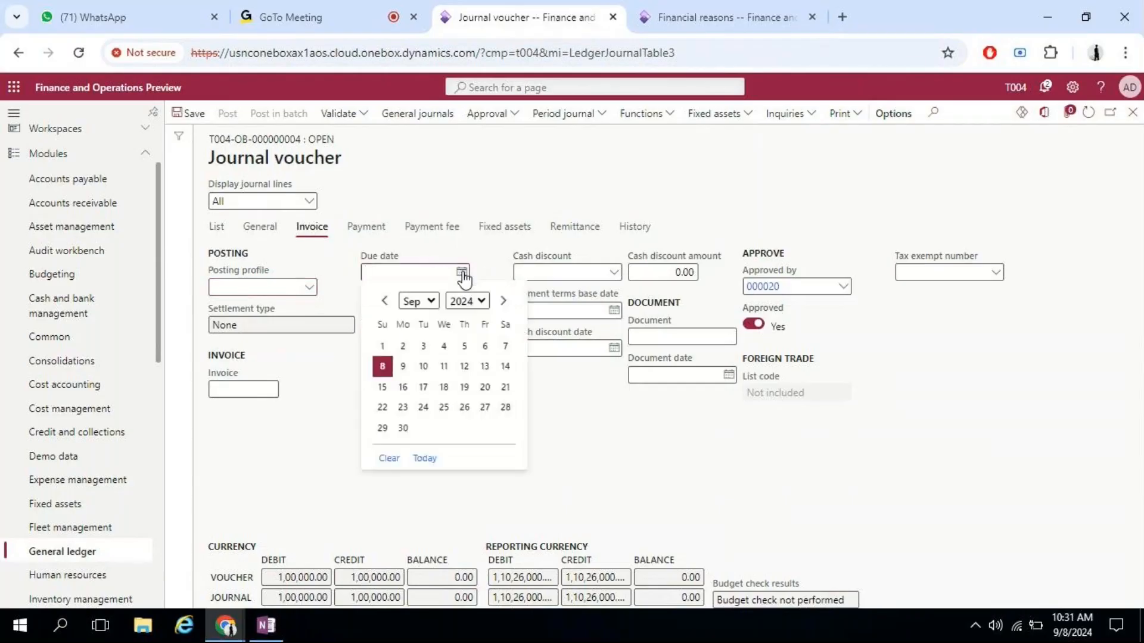
click(382, 367)
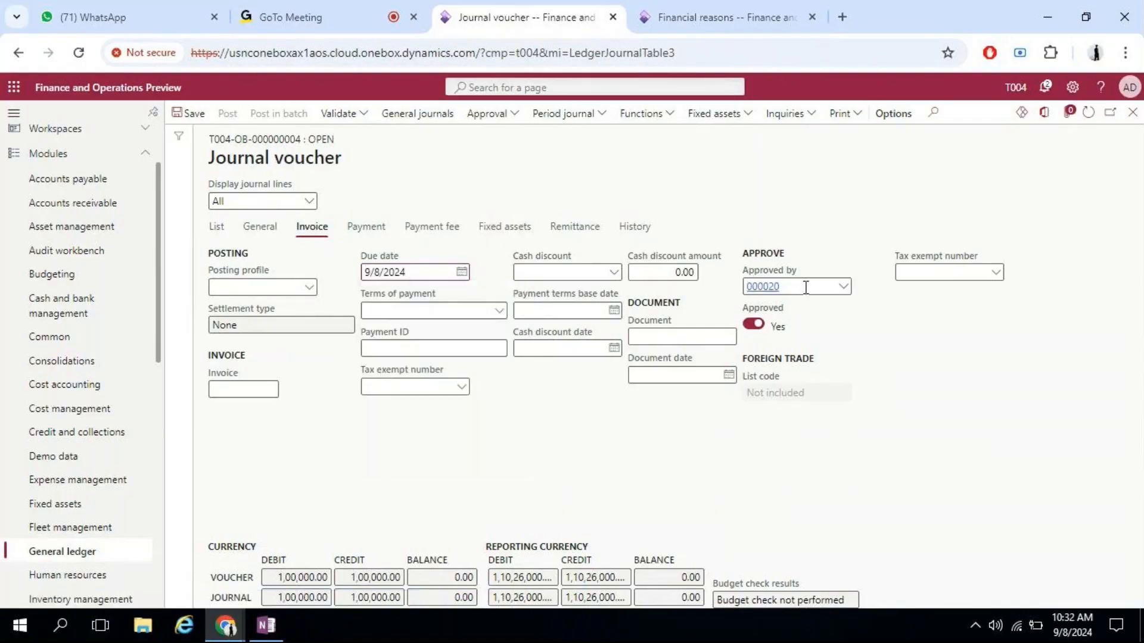
- Check the Approved by lookup for available employees and contractors, then close it without selecting anyone
click(849, 292)
click(846, 288)
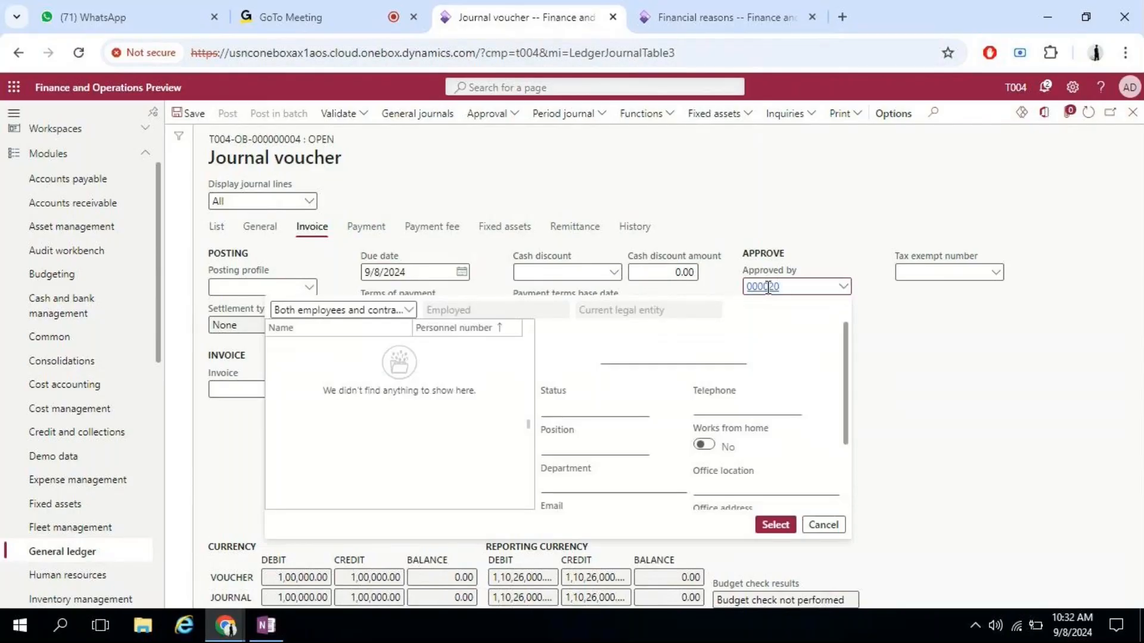
click(936, 346)
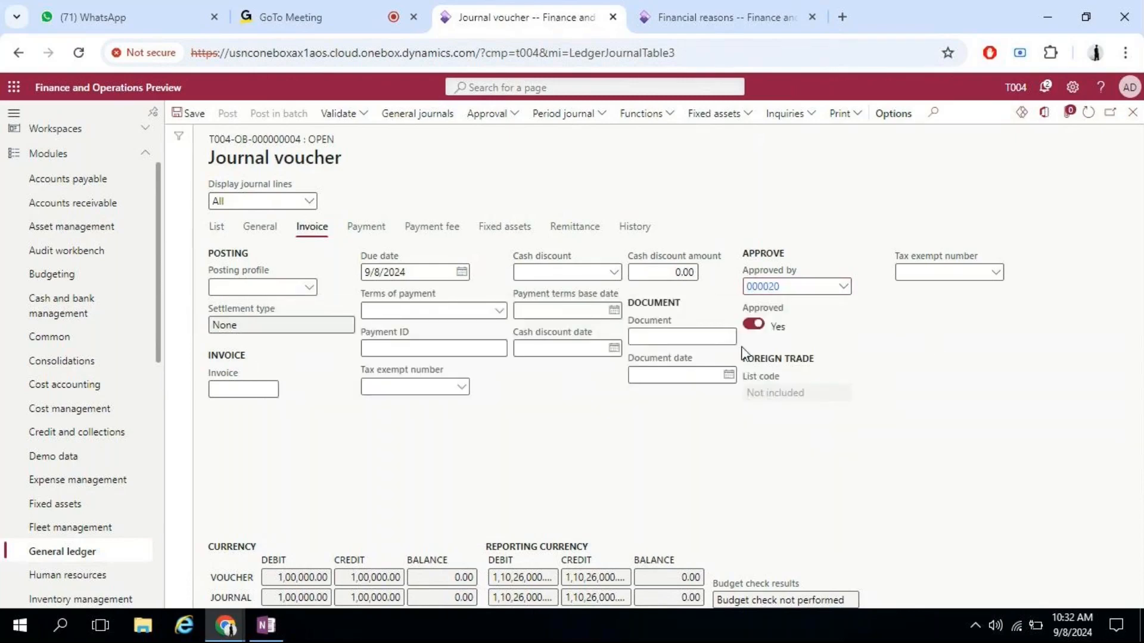
- Open the voucher line's payment details and check the method of payment lookup
click(361, 230)
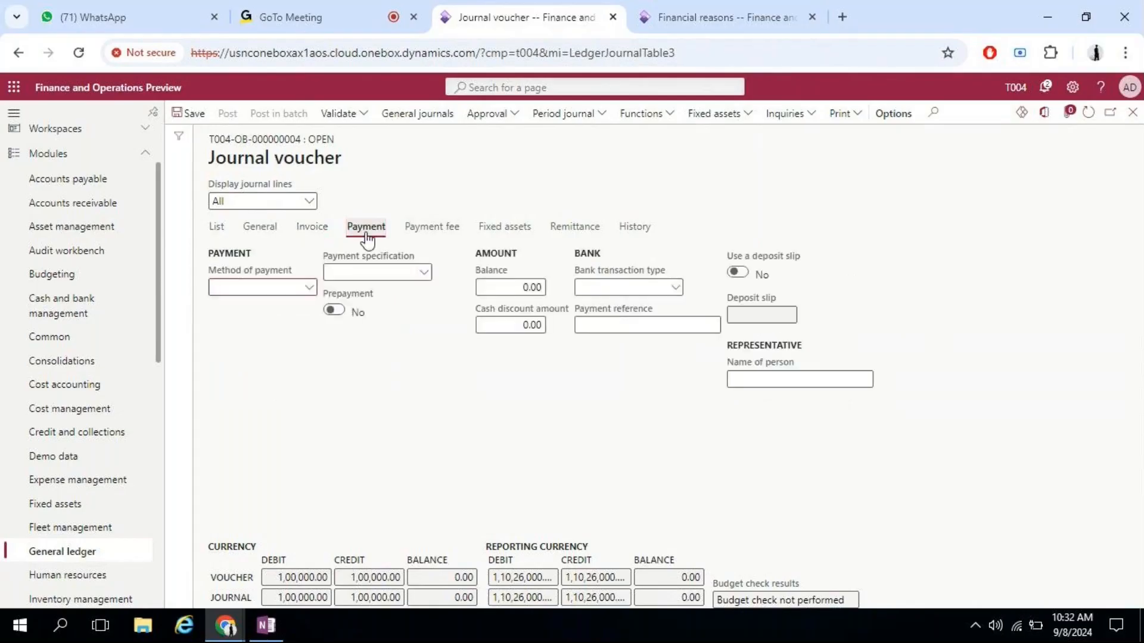
click(308, 287)
click(309, 311)
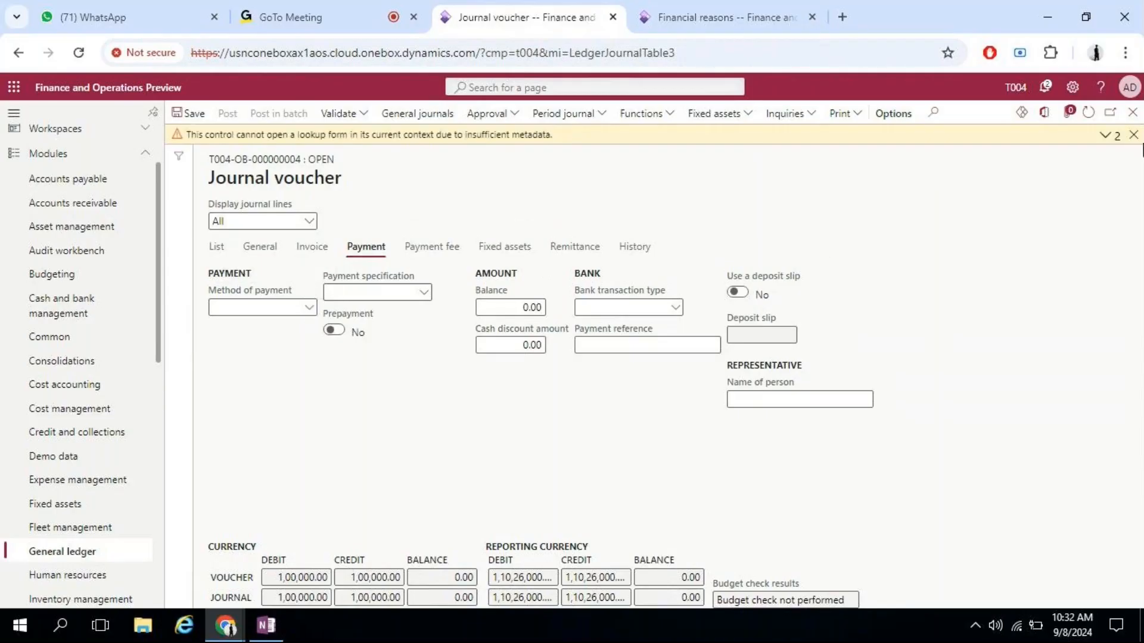
click(1133, 136)
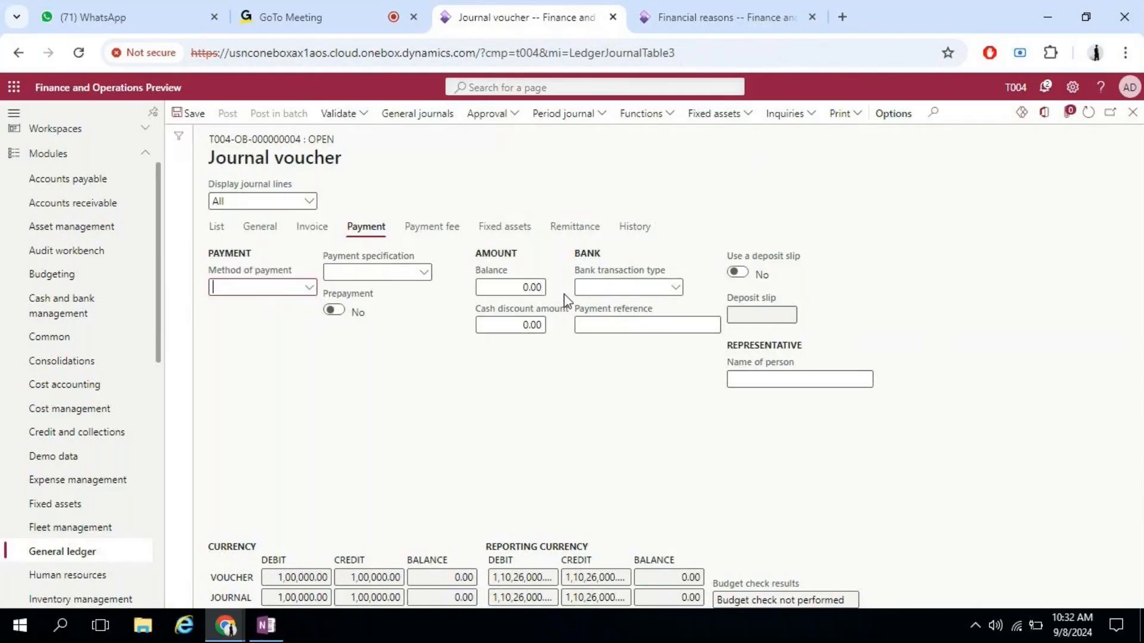
- From the bank transaction type field's details, create and save the type NEFT with the name NEFT, and return to the voucher
click(678, 291)
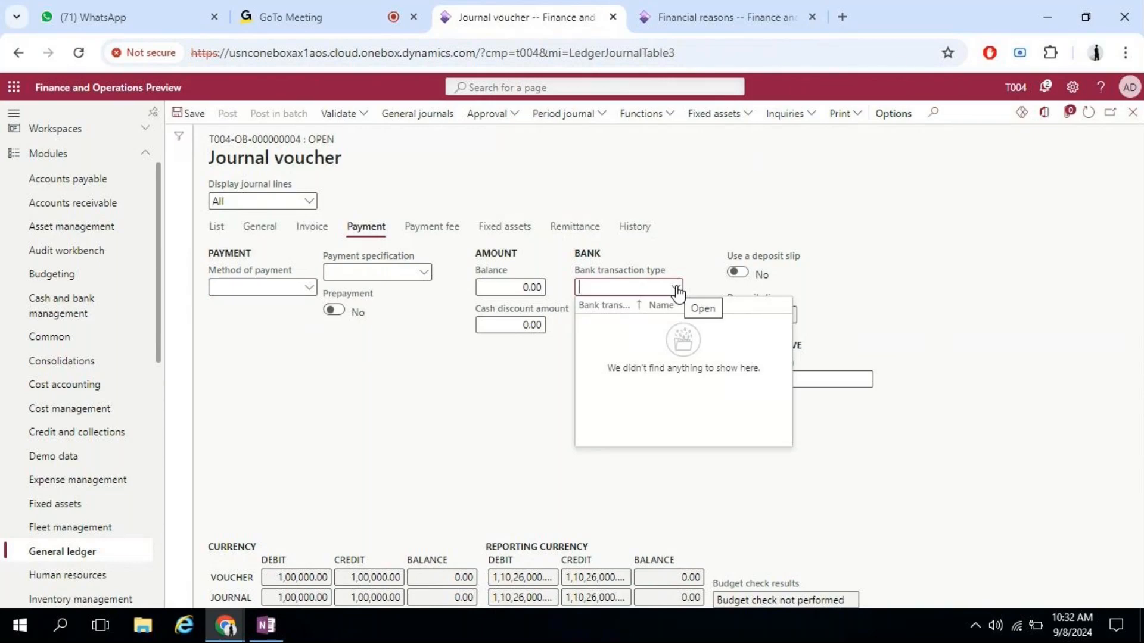
right_click(677, 292)
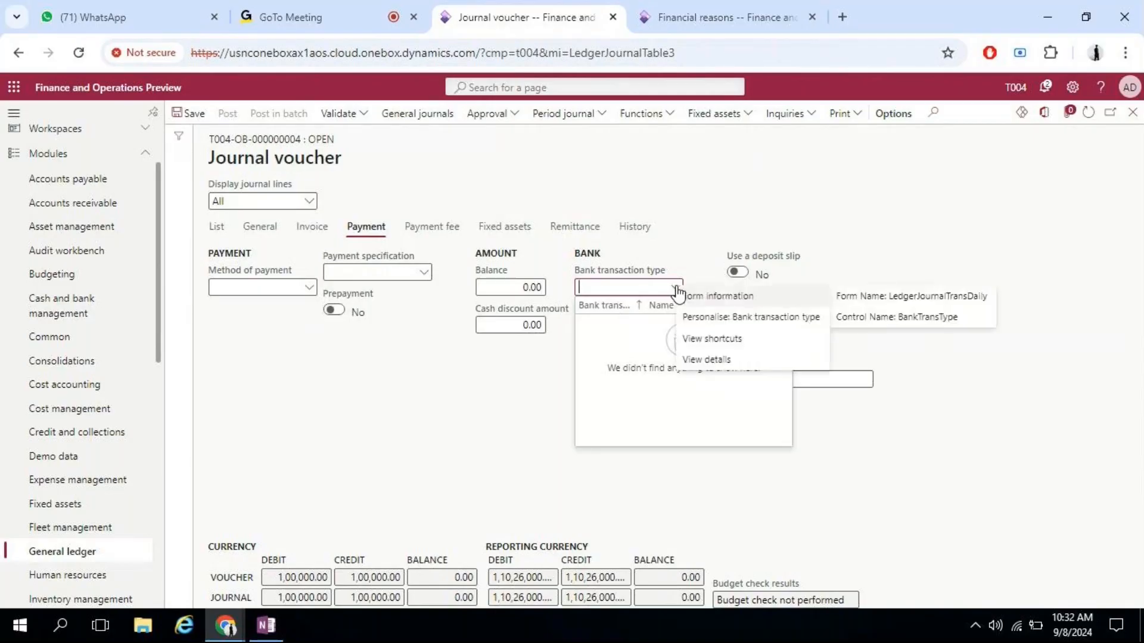
click(708, 361)
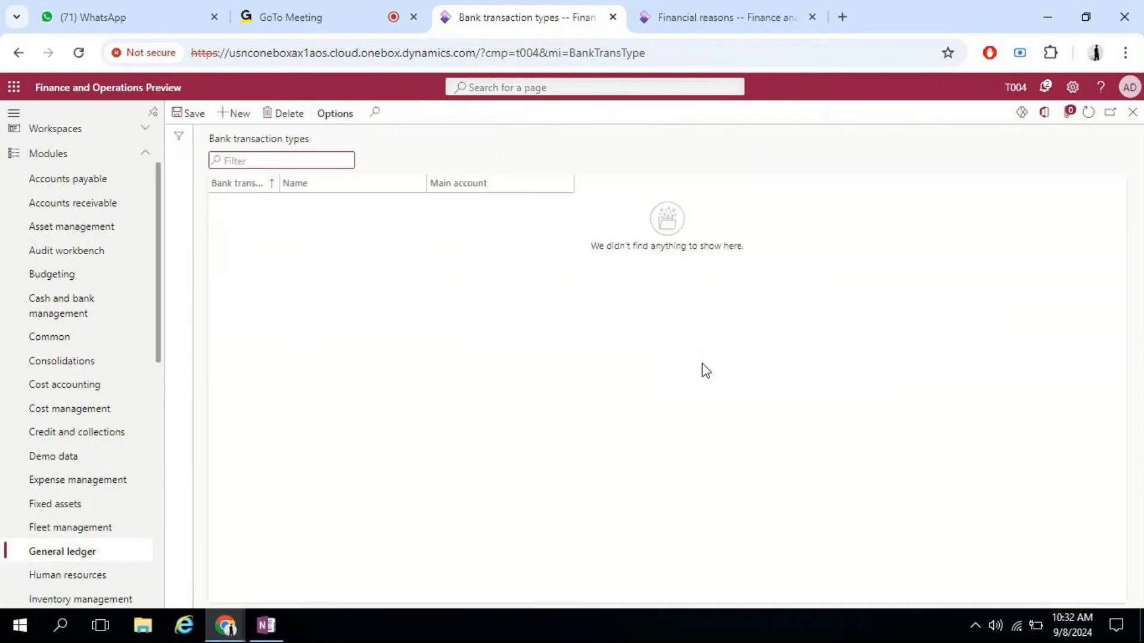
click(246, 119)
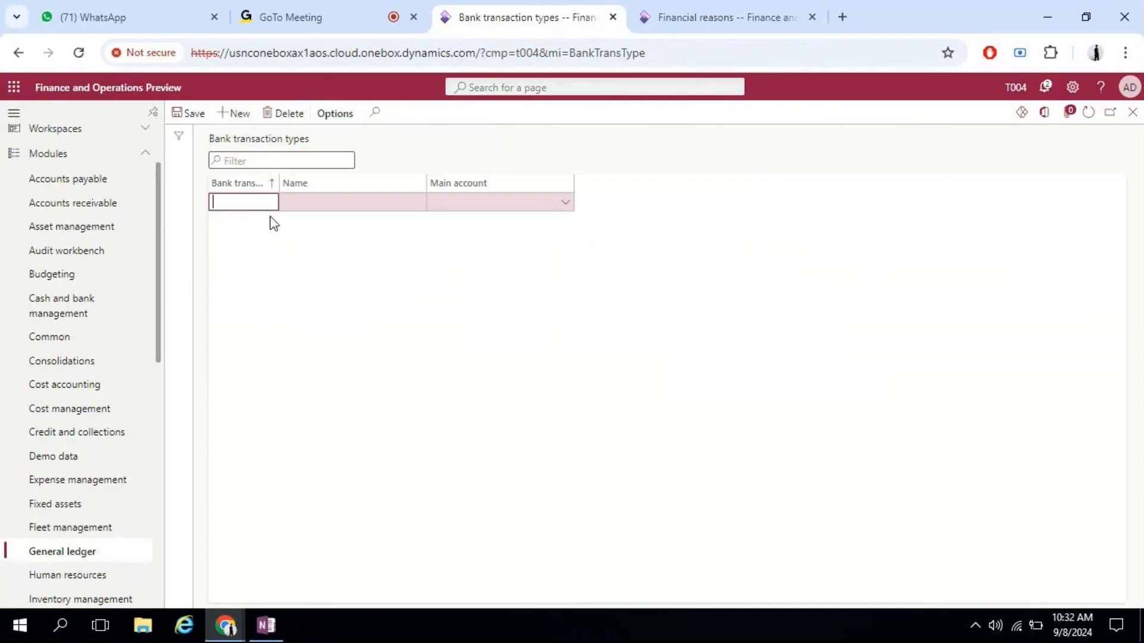
text(NEFT)
key(Tab)
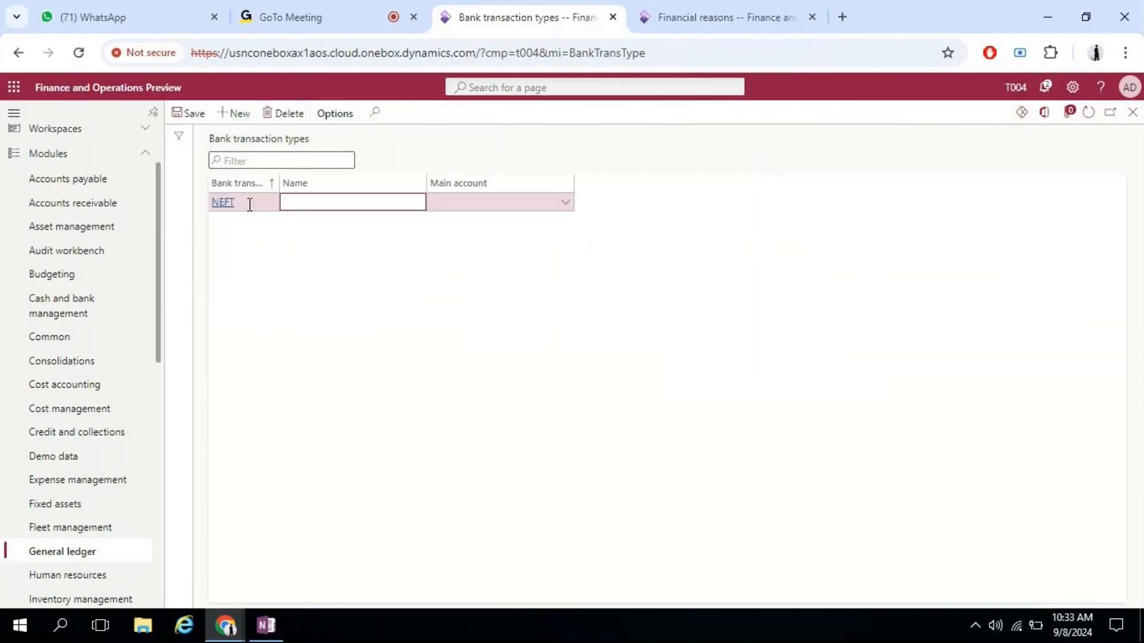
text(NEFT)
key(Tab)
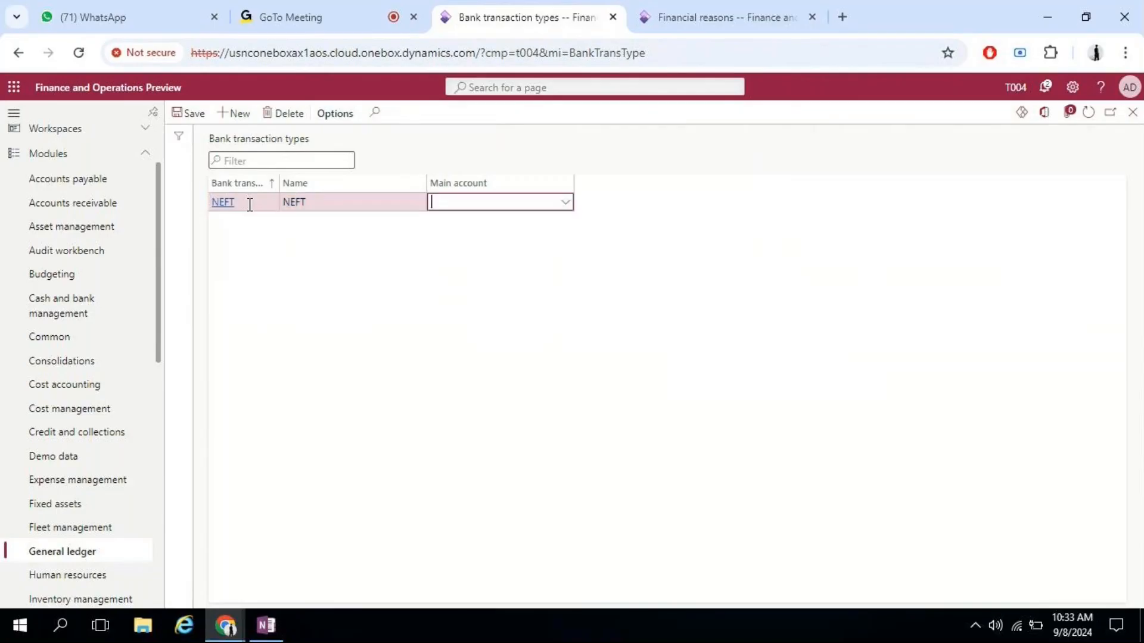
click(180, 119)
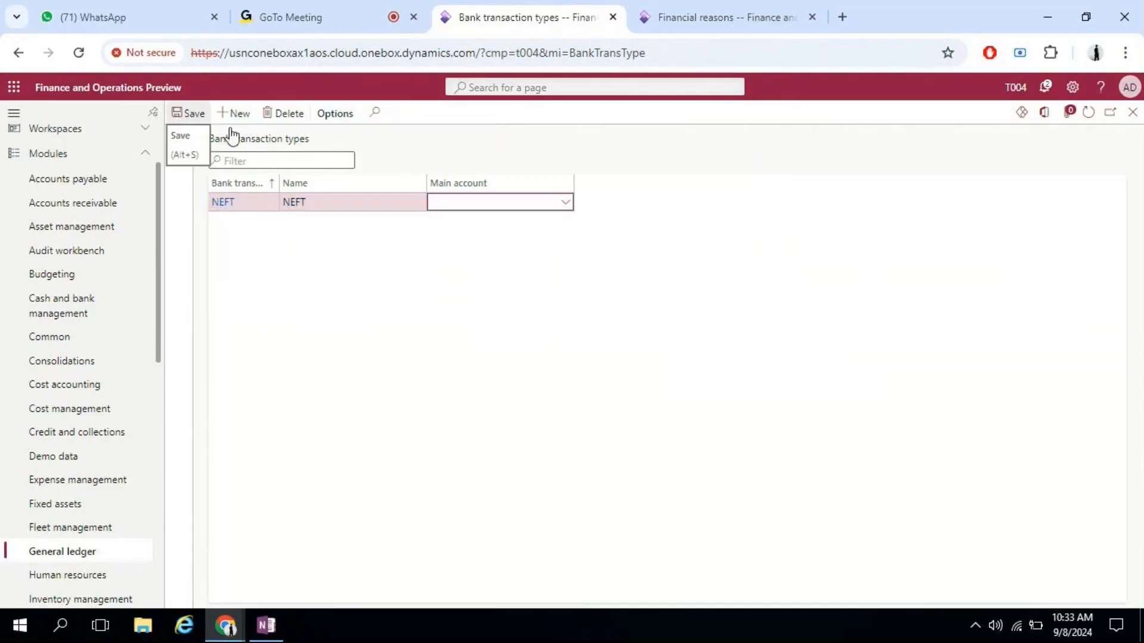
click(1133, 112)
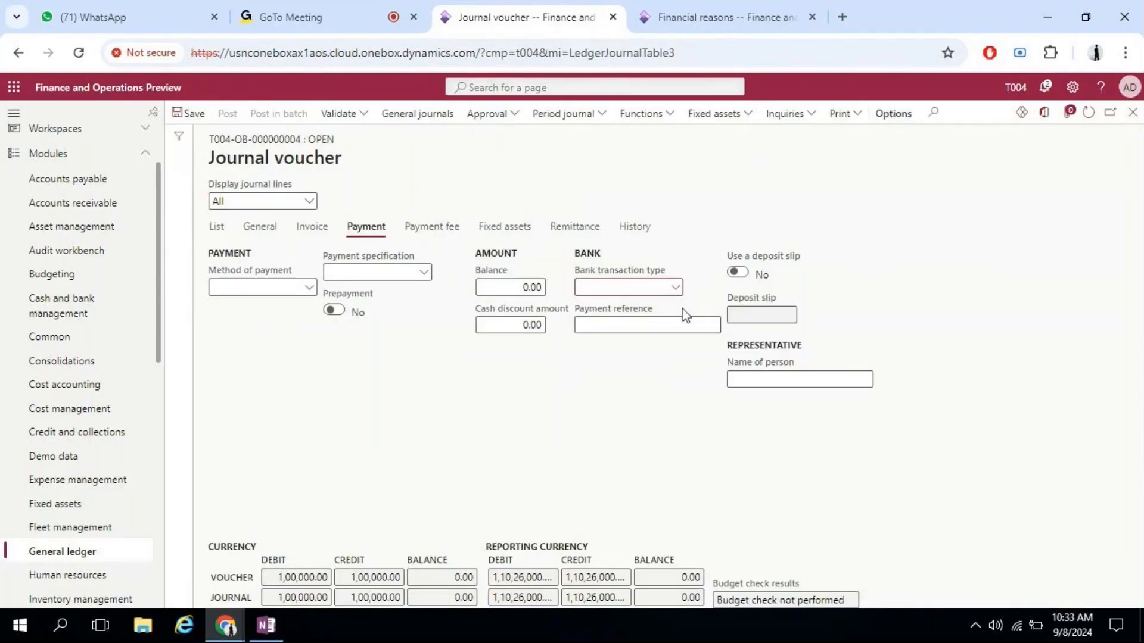
- Set the line's bank transaction type to NEFT and enter the payment reference REFERENCE00987
click(677, 288)
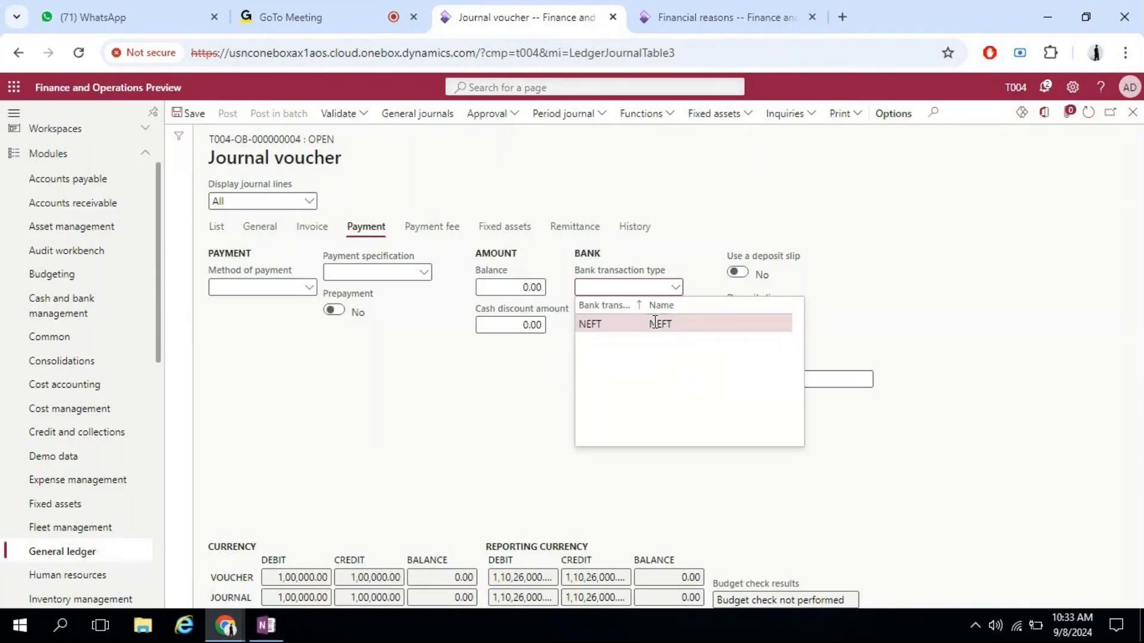
click(655, 322)
click(618, 332)
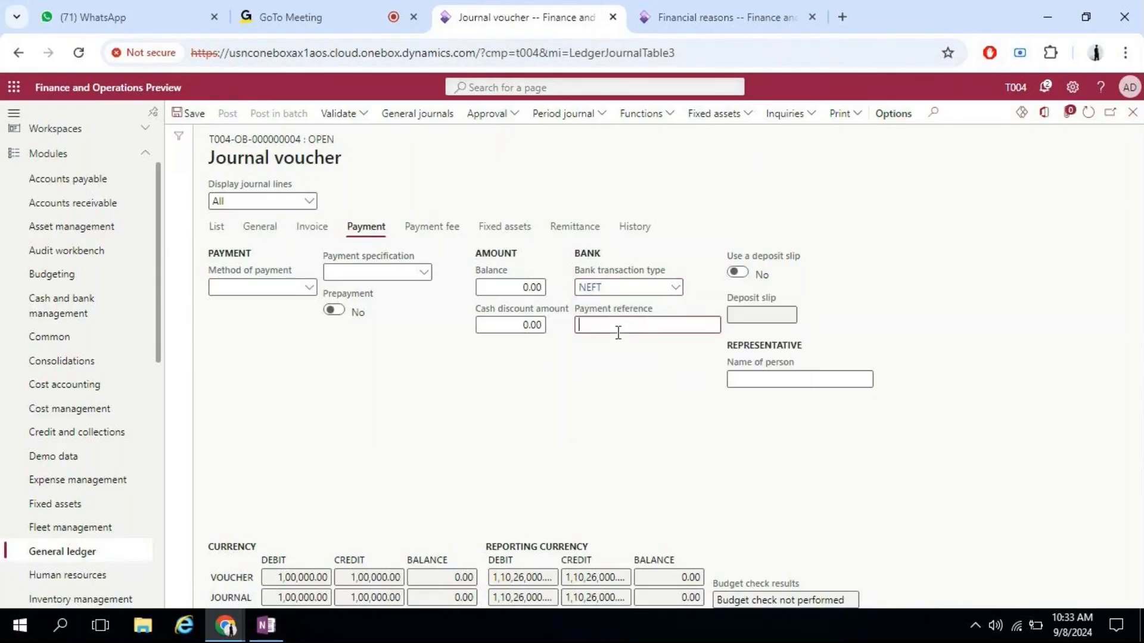
text(REFERENCE00987)
key(Tab)
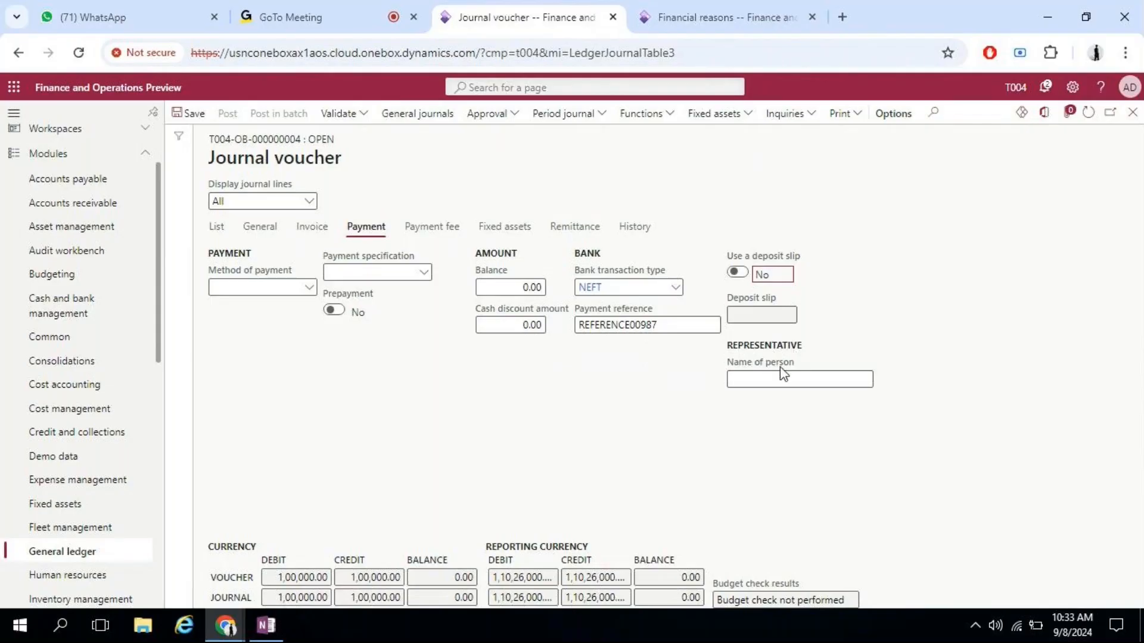
- Enter the representative's name in the voucher line's payment details
click(784, 384)
text(SHAJU)
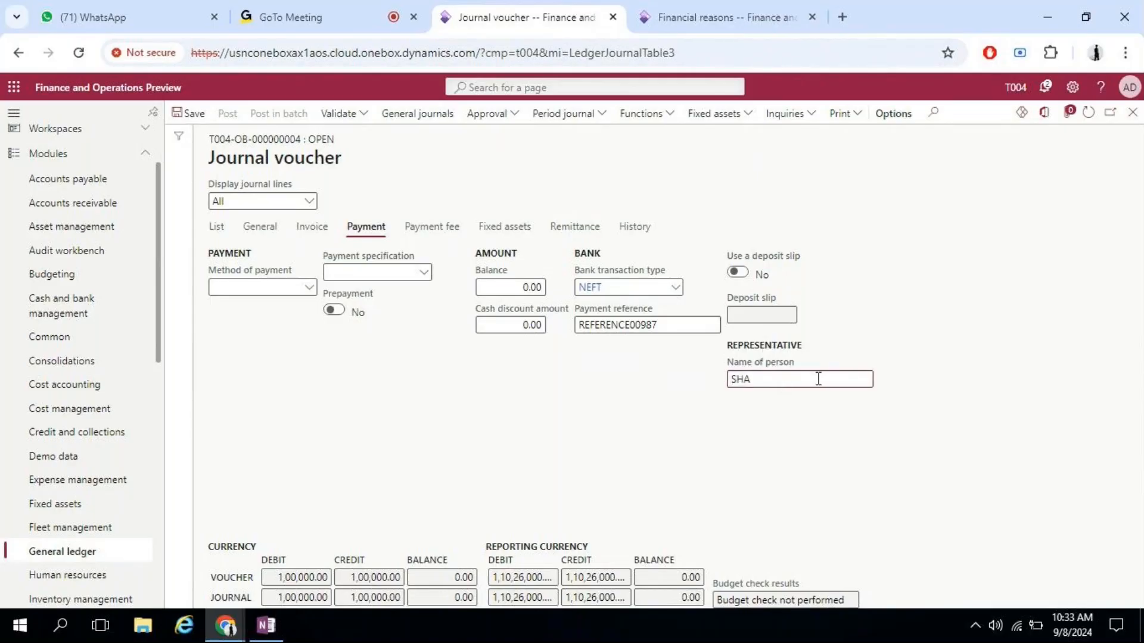
key(Tab)
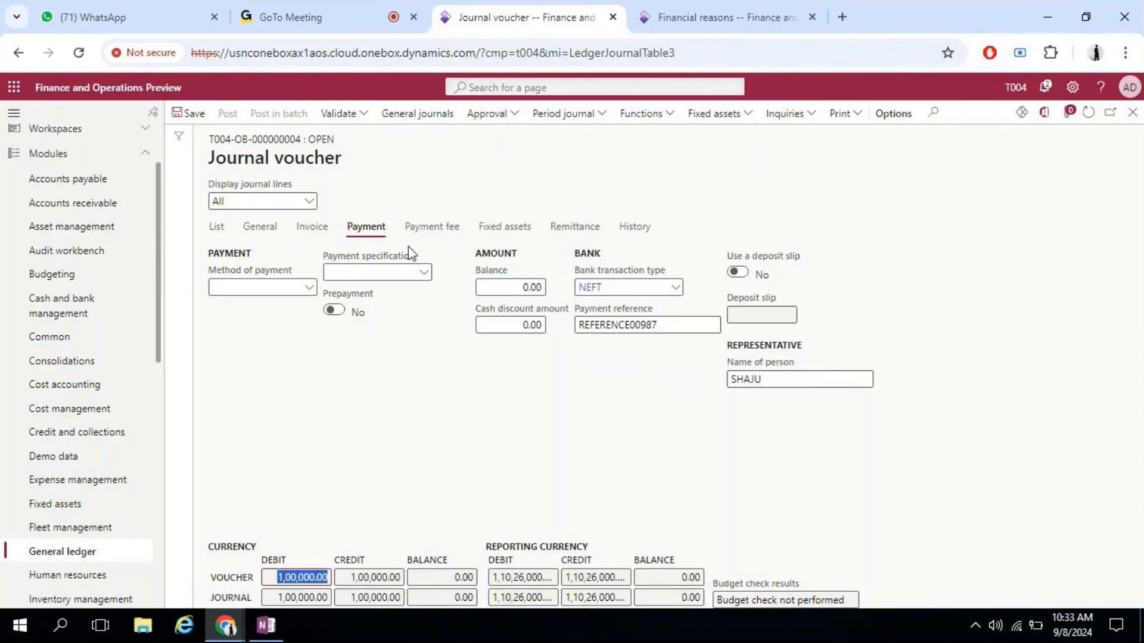
- Review the voucher line's payment fee and fixed assets details
click(427, 227)
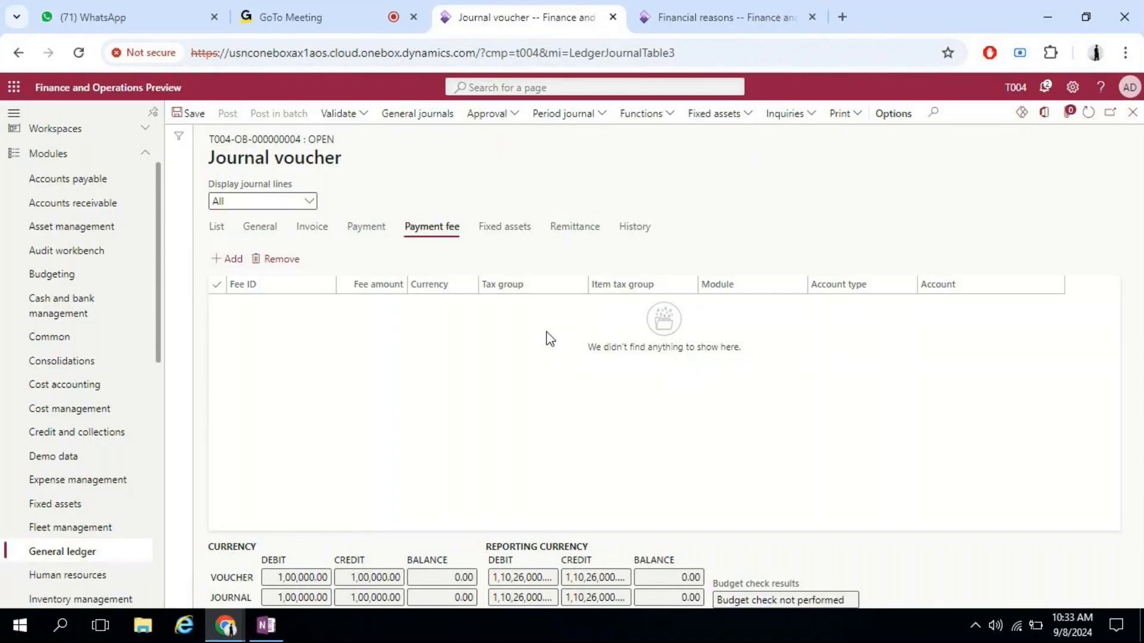
click(512, 230)
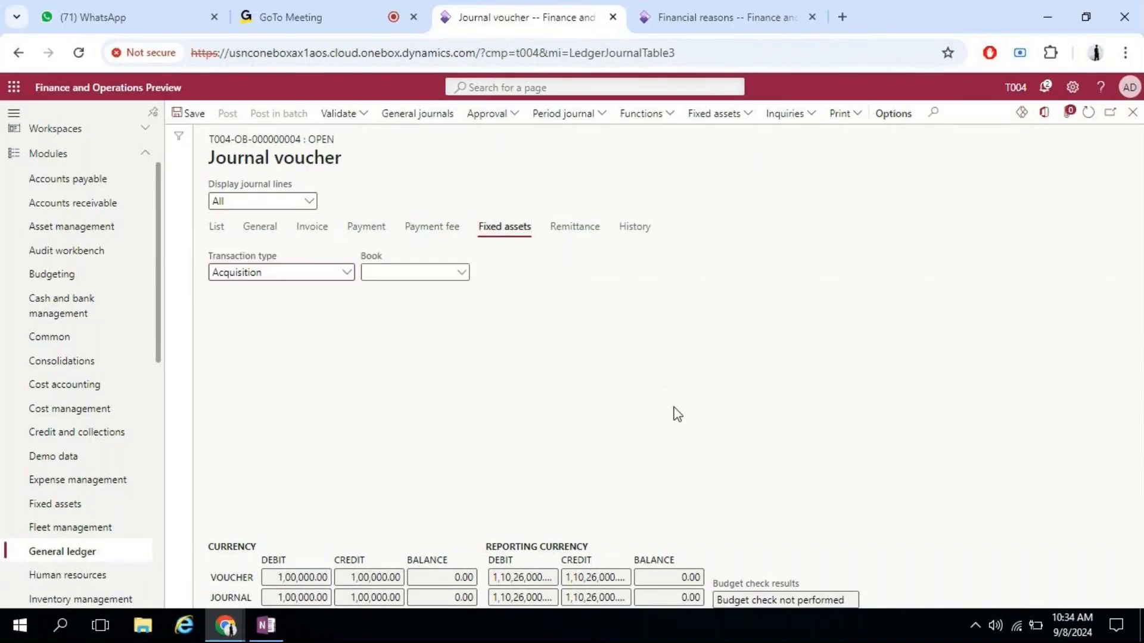
- Check the voucher's remittance and history details, and report the opening balance journal as ready and approve it
click(574, 232)
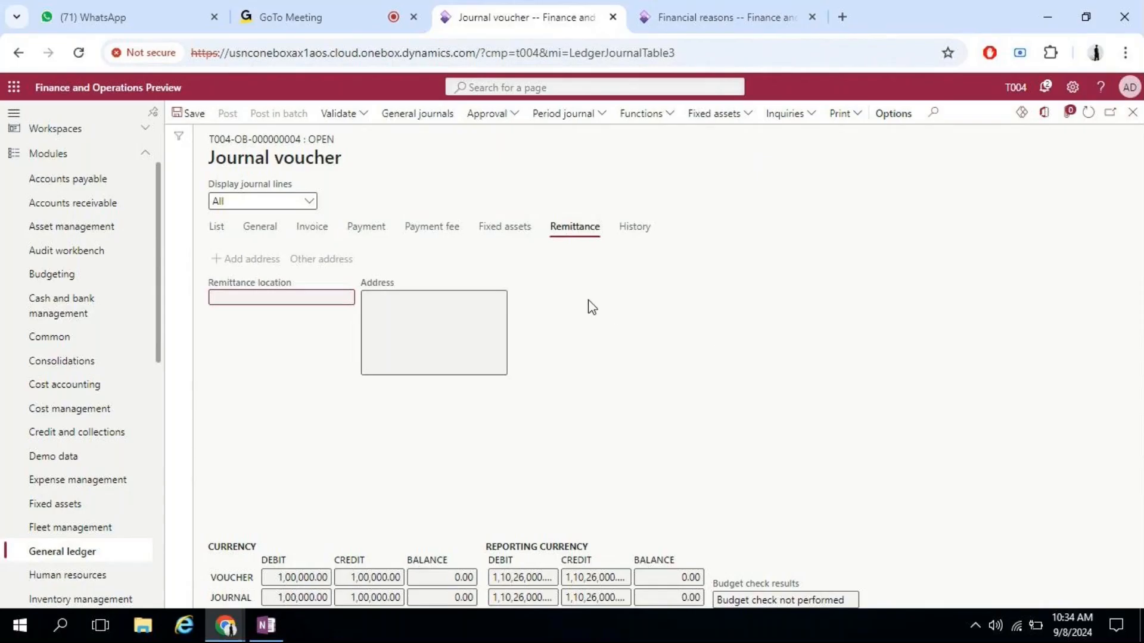
click(646, 227)
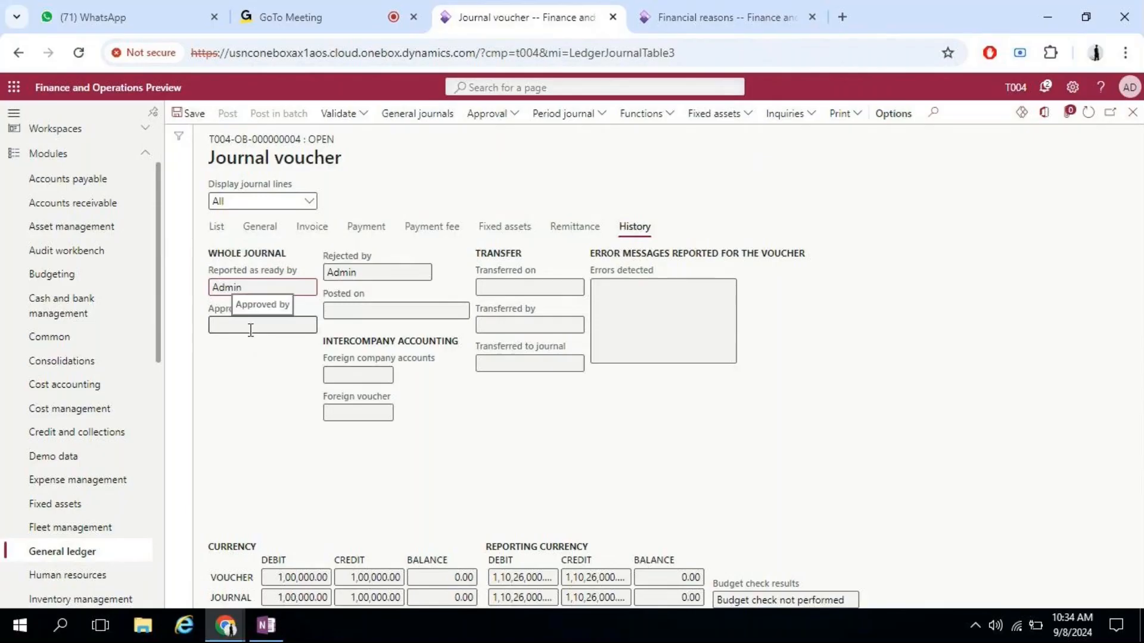
click(510, 114)
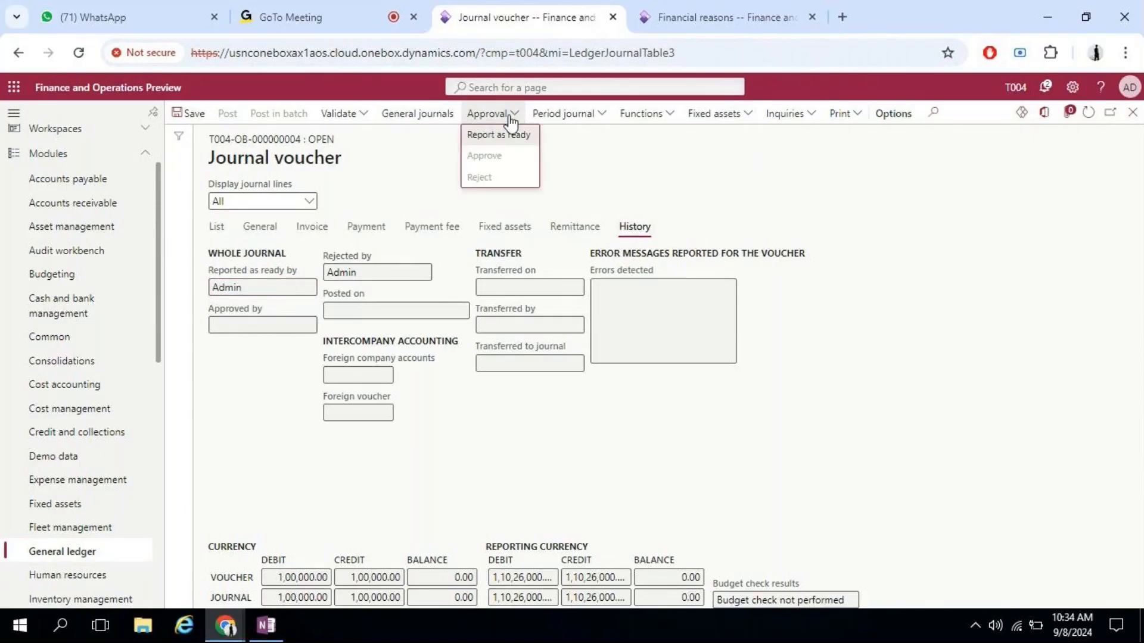
click(511, 145)
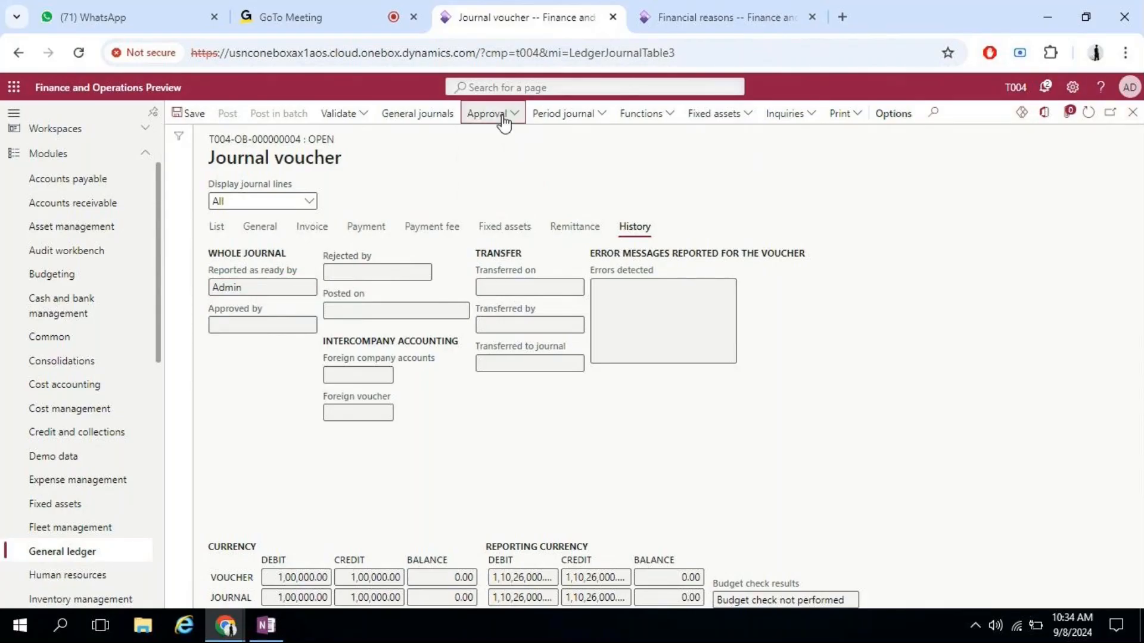
click(503, 114)
click(484, 155)
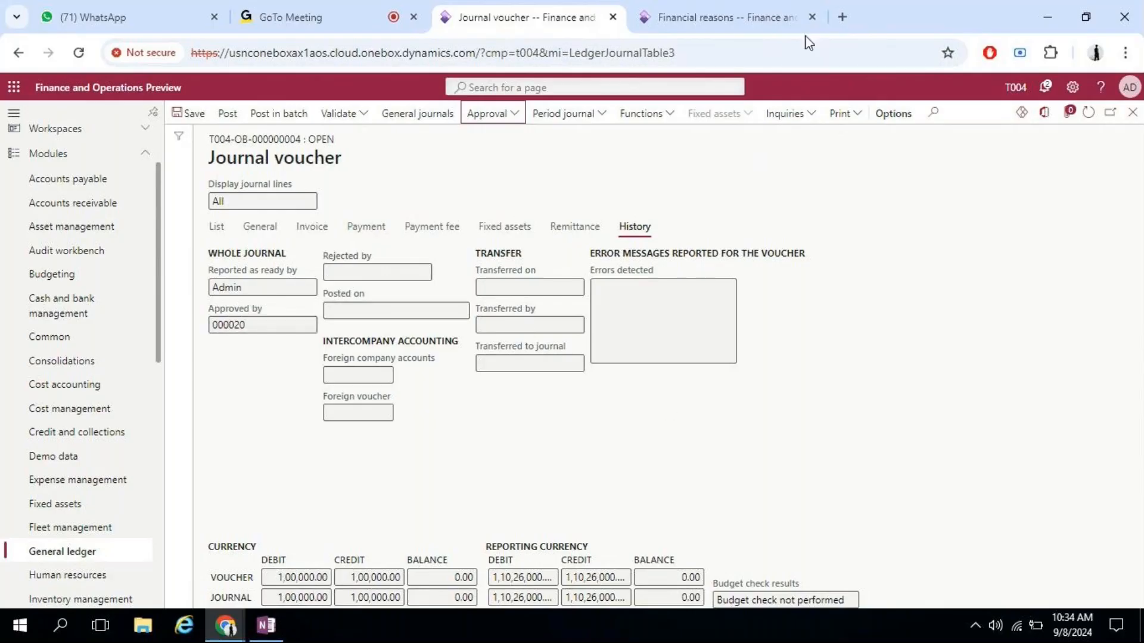
- Print the approved opening balance journal to the screen
click(846, 114)
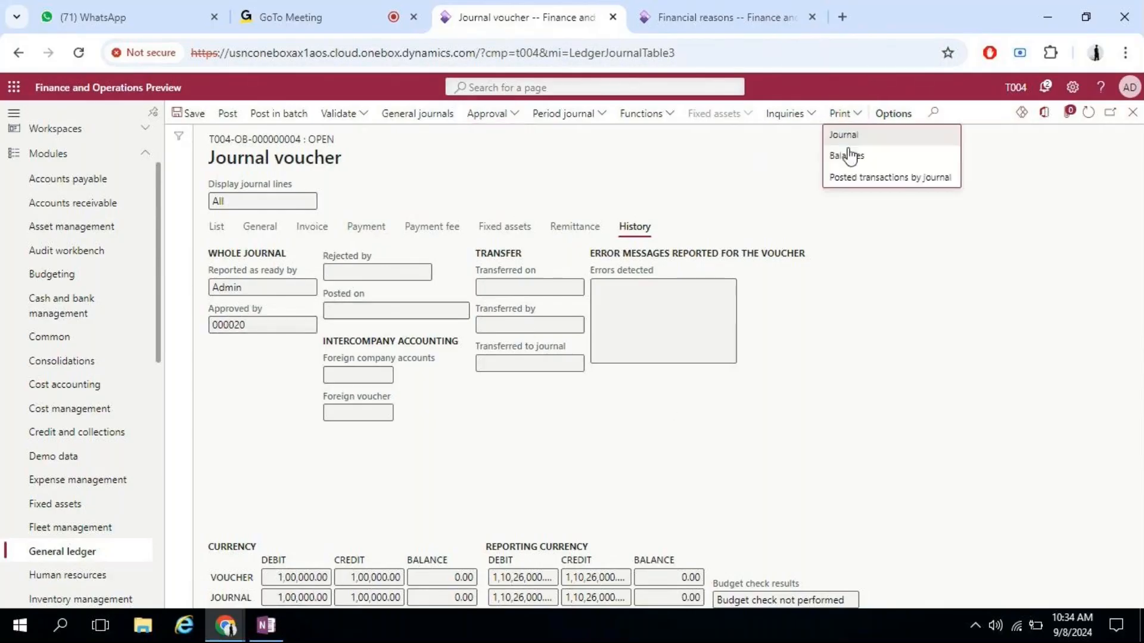
click(858, 141)
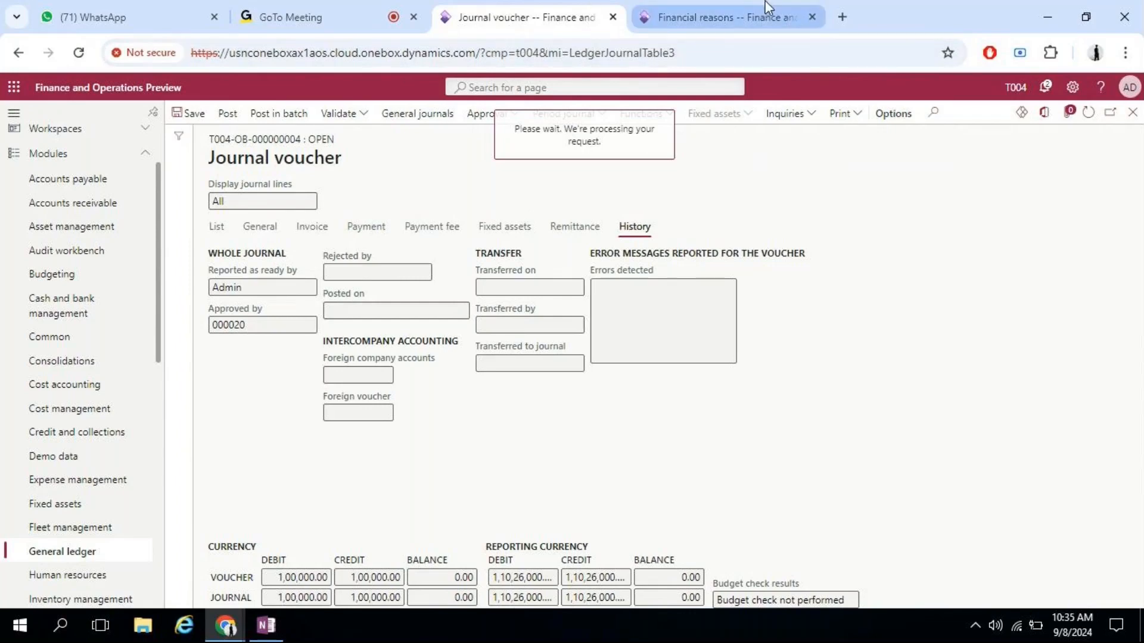
mouse_move(769, 7)
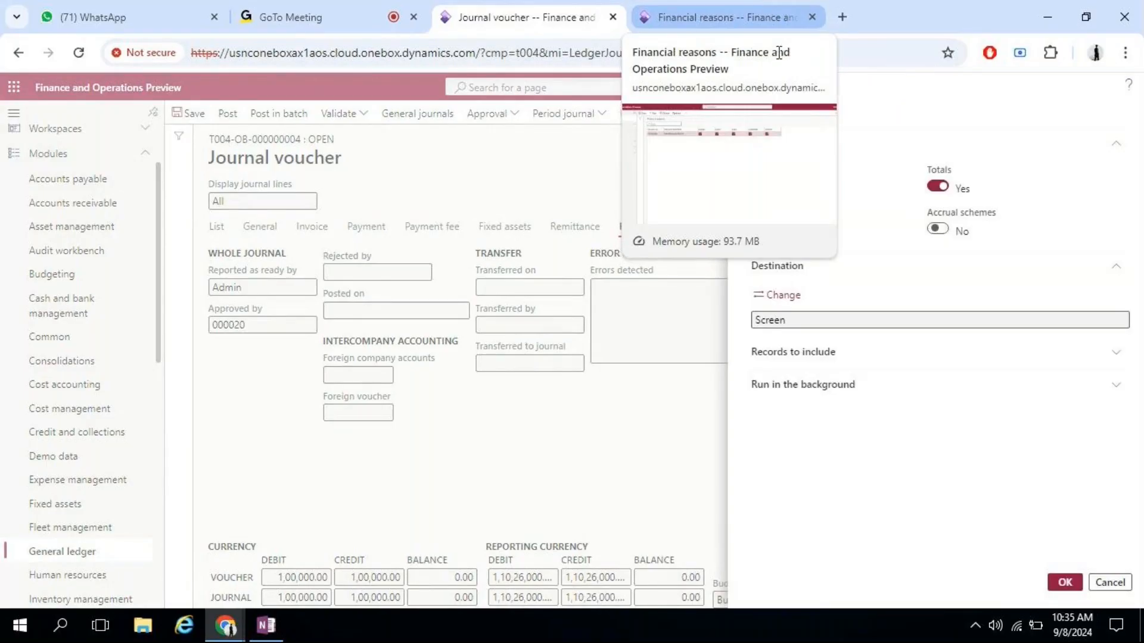
click(1056, 581)
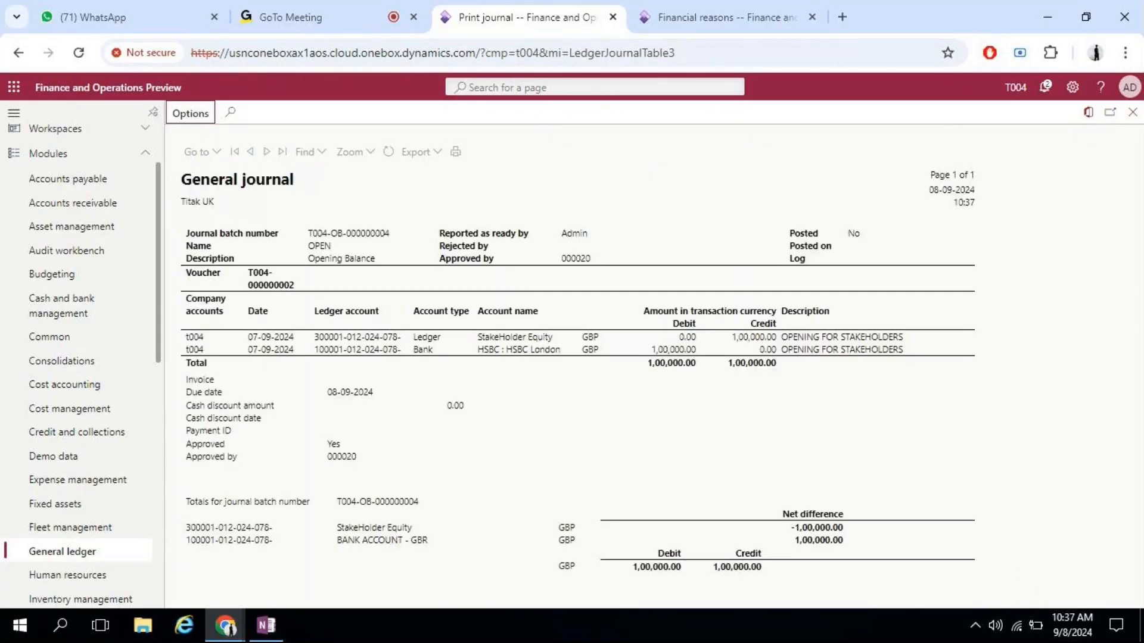
- Examine the printed journal's approver, the totals for the journal batch number and the net difference lines
click(326, 459)
double_click(334, 458)
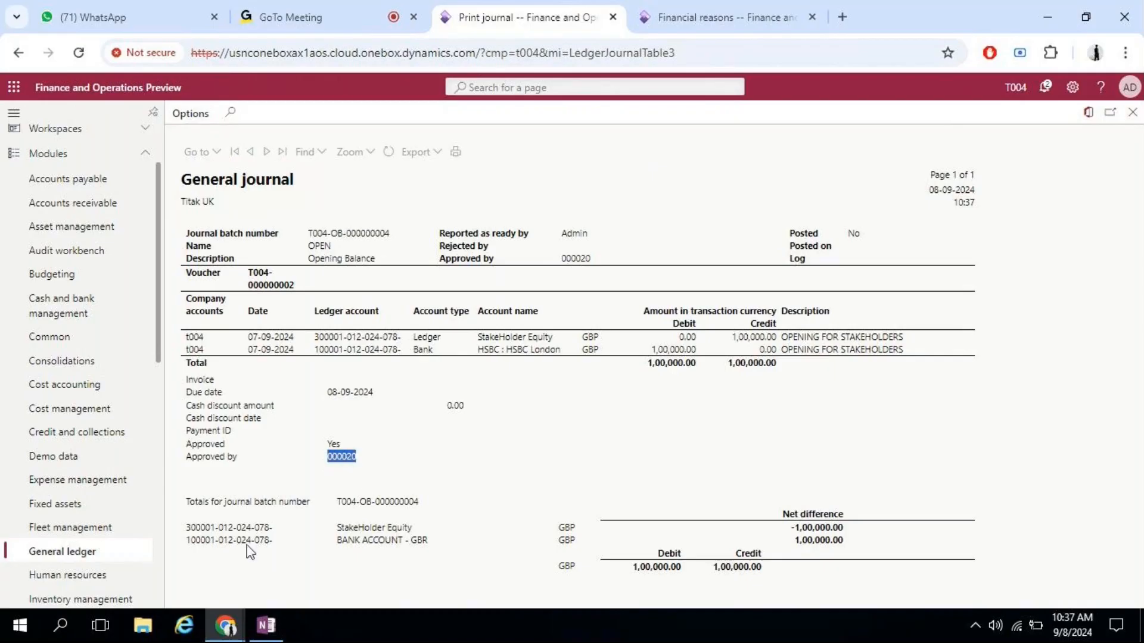
drag(185, 506, 391, 506)
click(391, 506)
drag(188, 532, 820, 562)
click(825, 544)
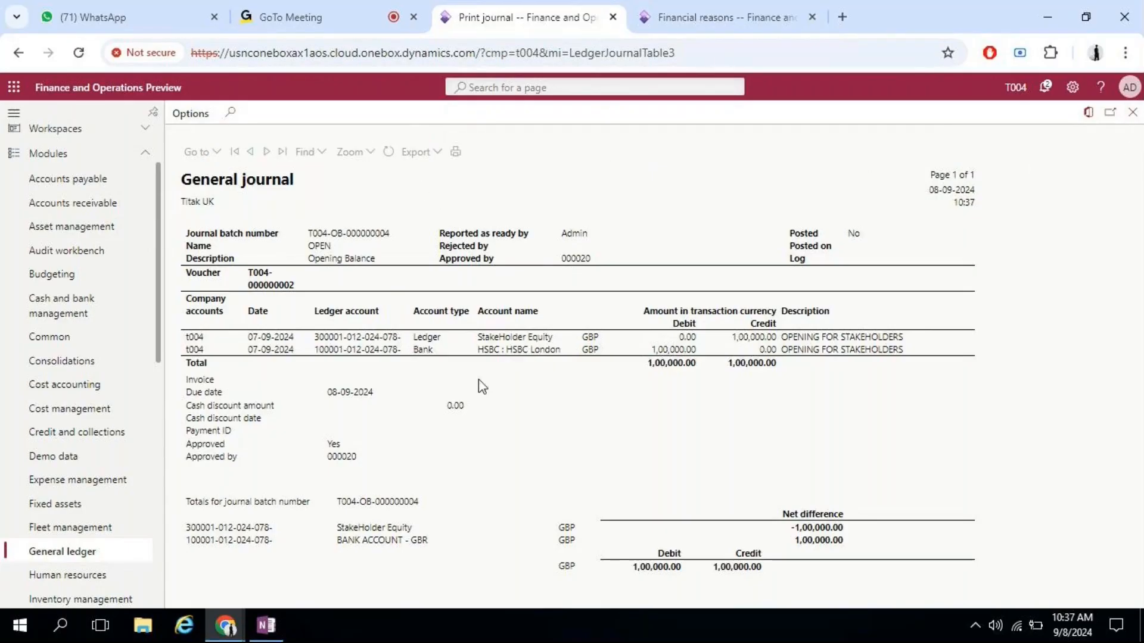
- Close the printed report and post the opening balance journal
click(1110, 113)
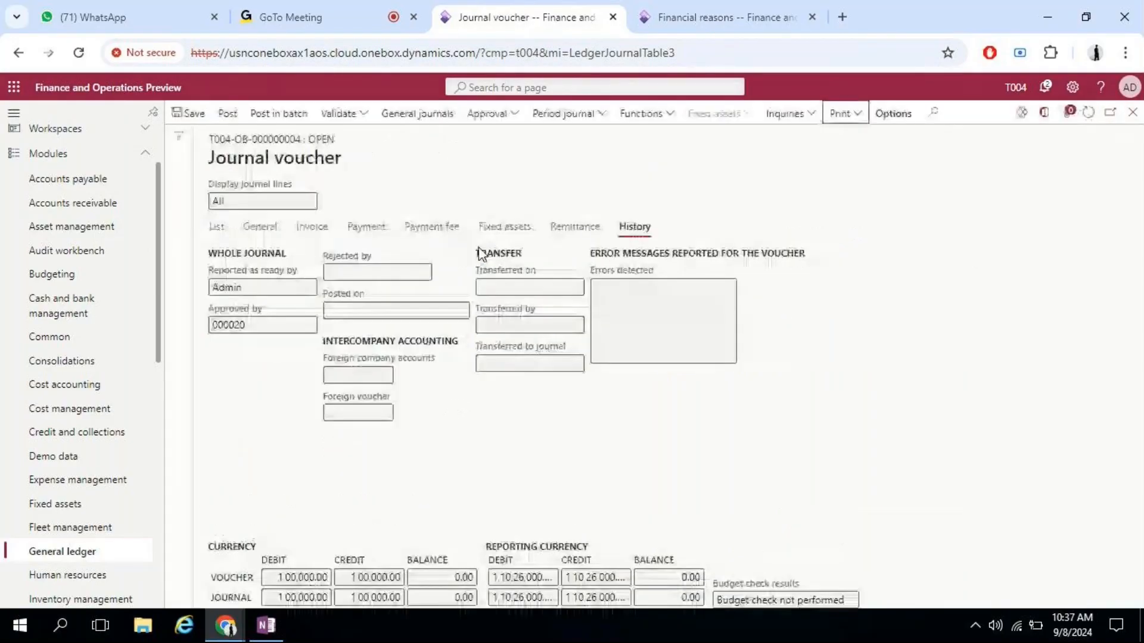
click(228, 115)
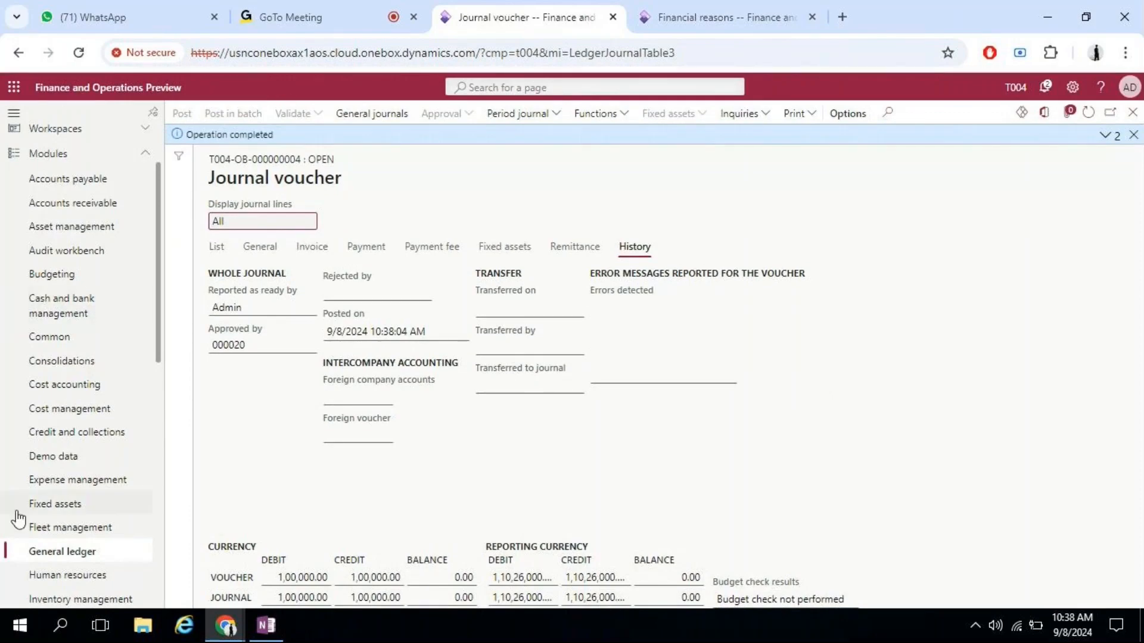
- Open the general ledger's trial balance inquiry and calculate the balances by main account
click(105, 559)
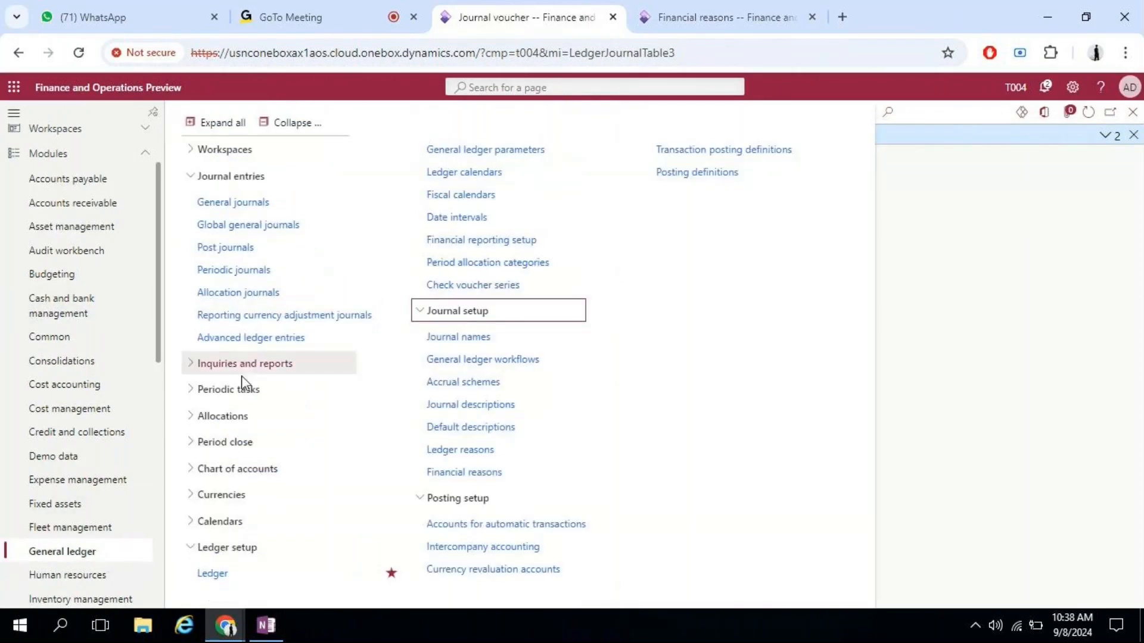
click(253, 369)
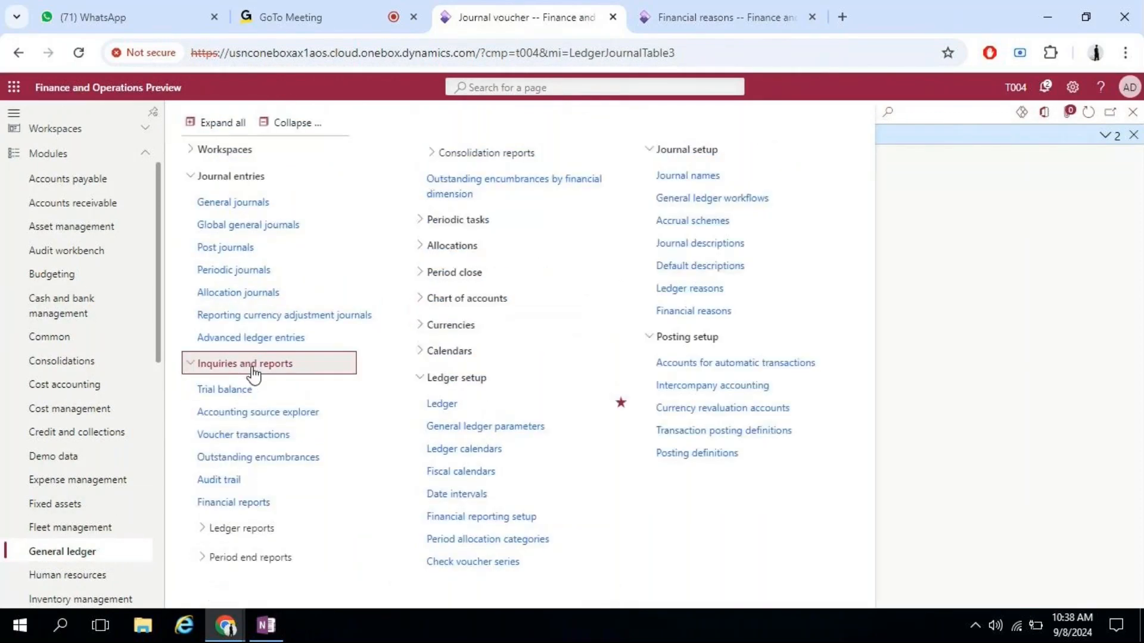
click(249, 390)
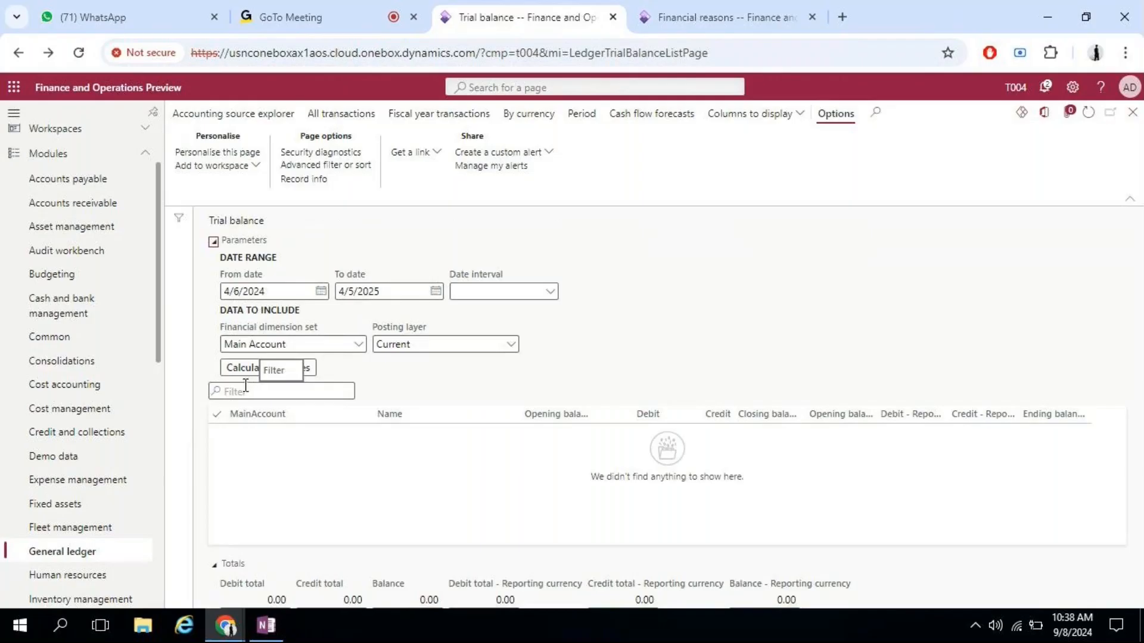
click(245, 369)
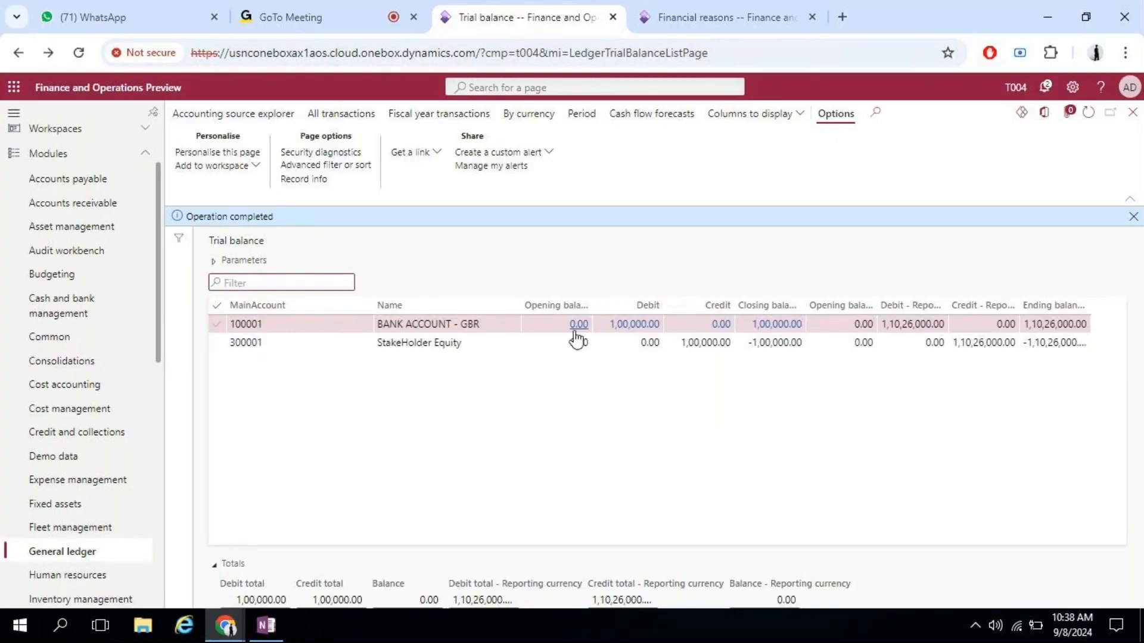
- Show all transactions for the BANK ACCOUNT - GBR main account and inspect the related voucher transactions
click(217, 324)
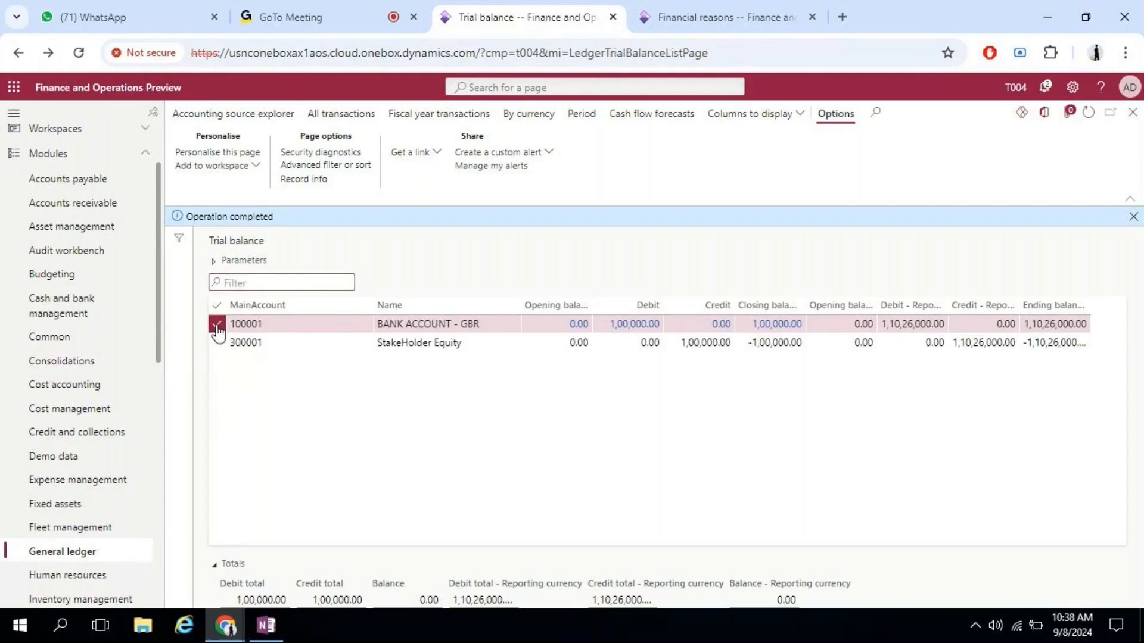
click(352, 121)
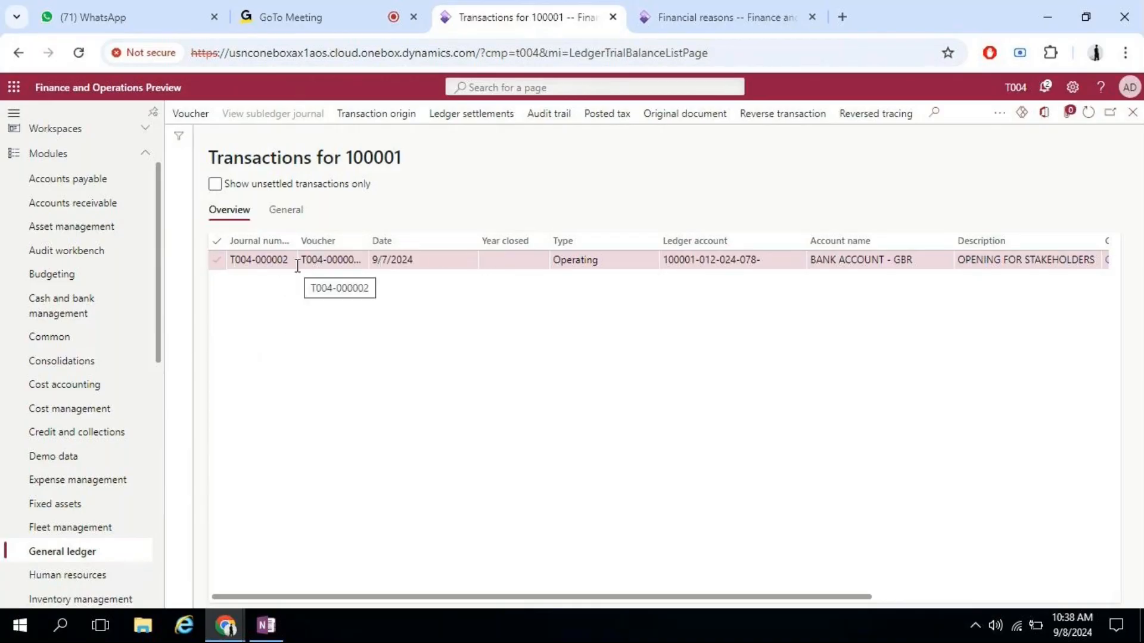
click(192, 118)
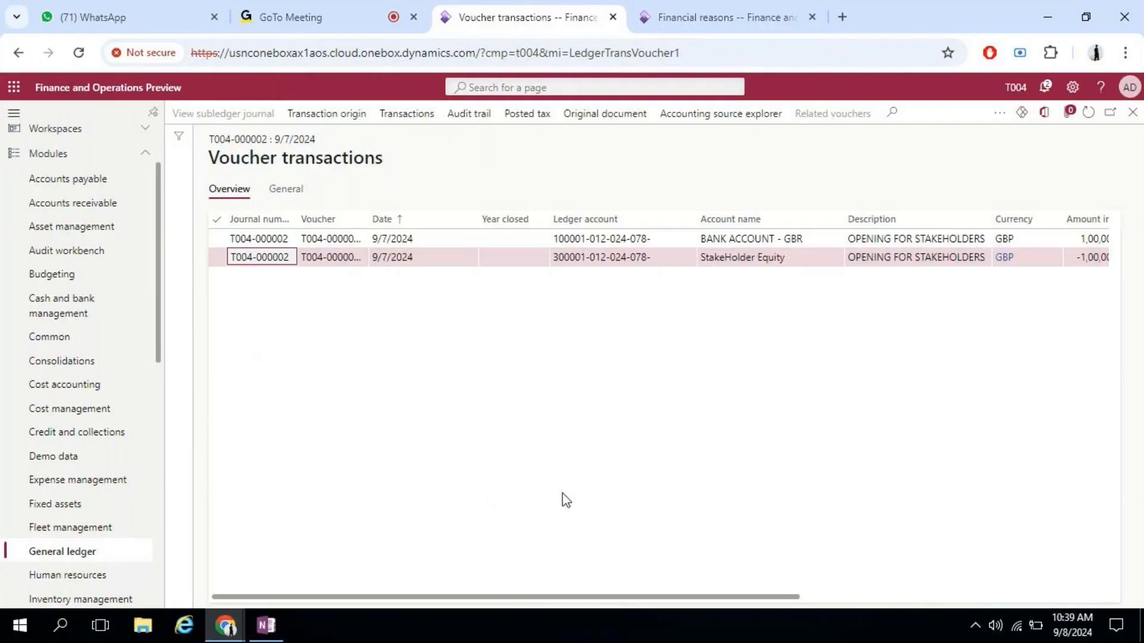
drag(672, 597, 313, 577)
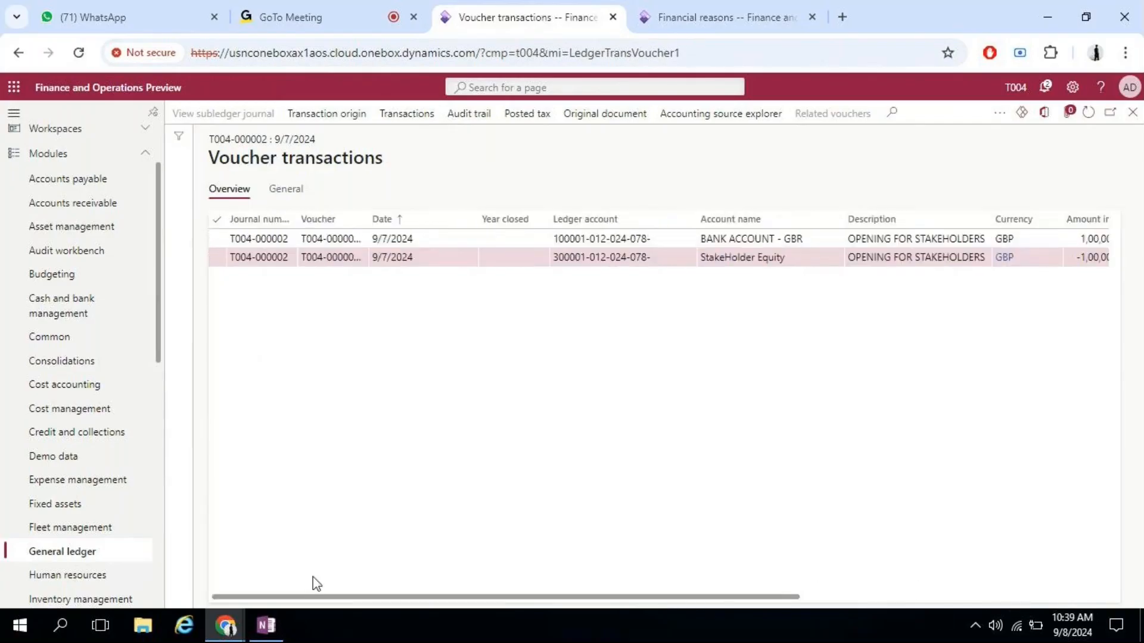
- Trace the voucher to its original document and view the details of the source journal
click(616, 114)
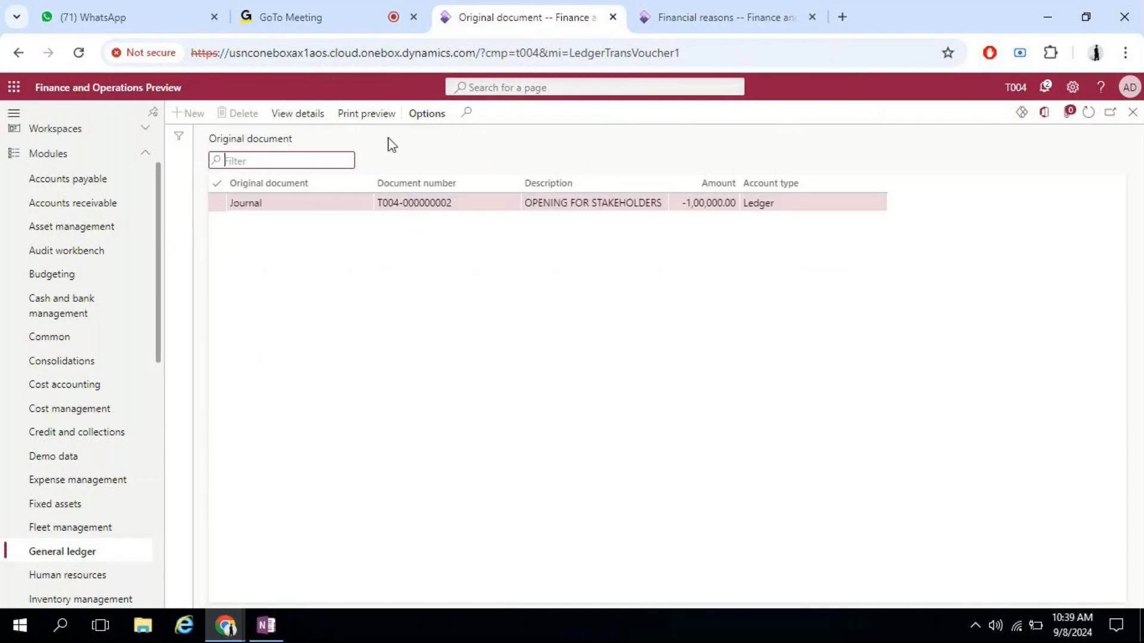
click(307, 119)
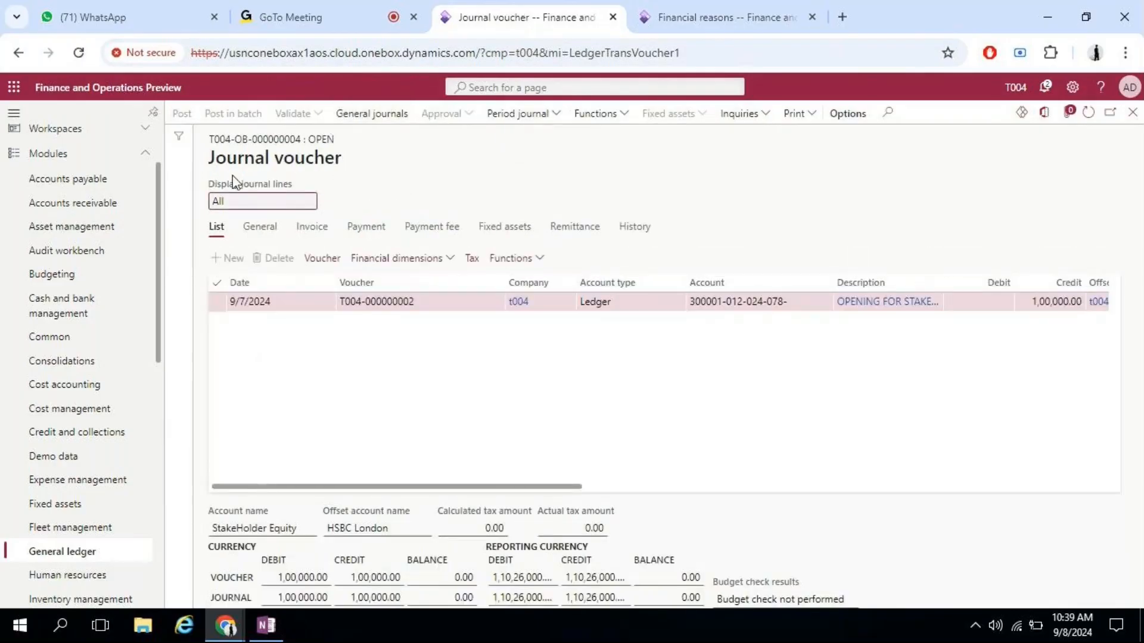
- Go back to the dashboard and open the general ledger's General journals list for company USMF
click(16, 56)
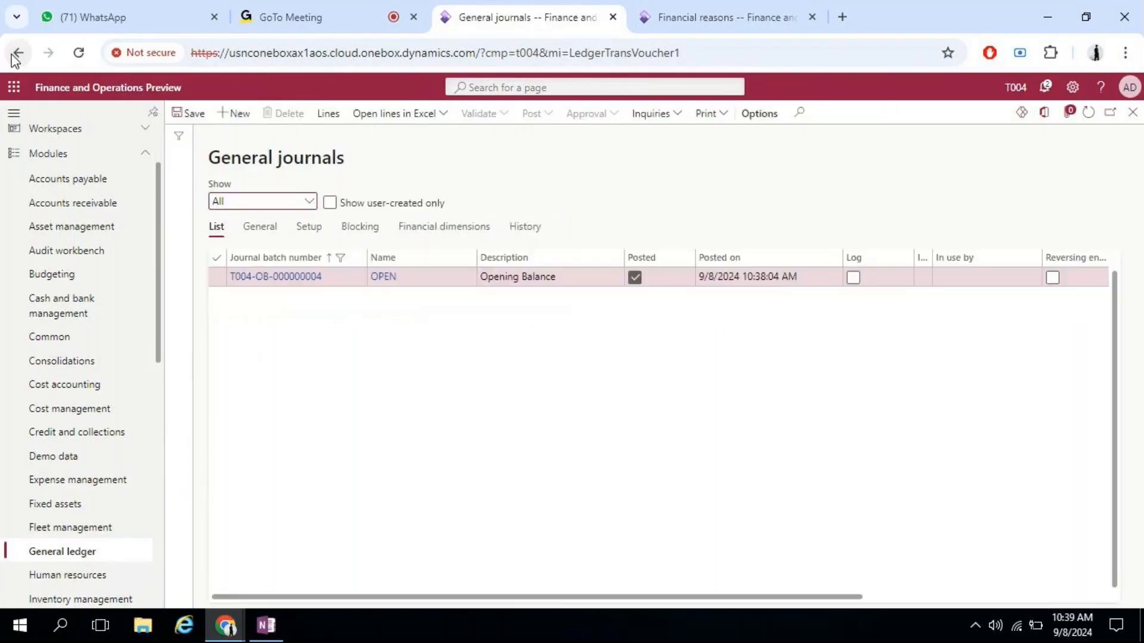
click(15, 56)
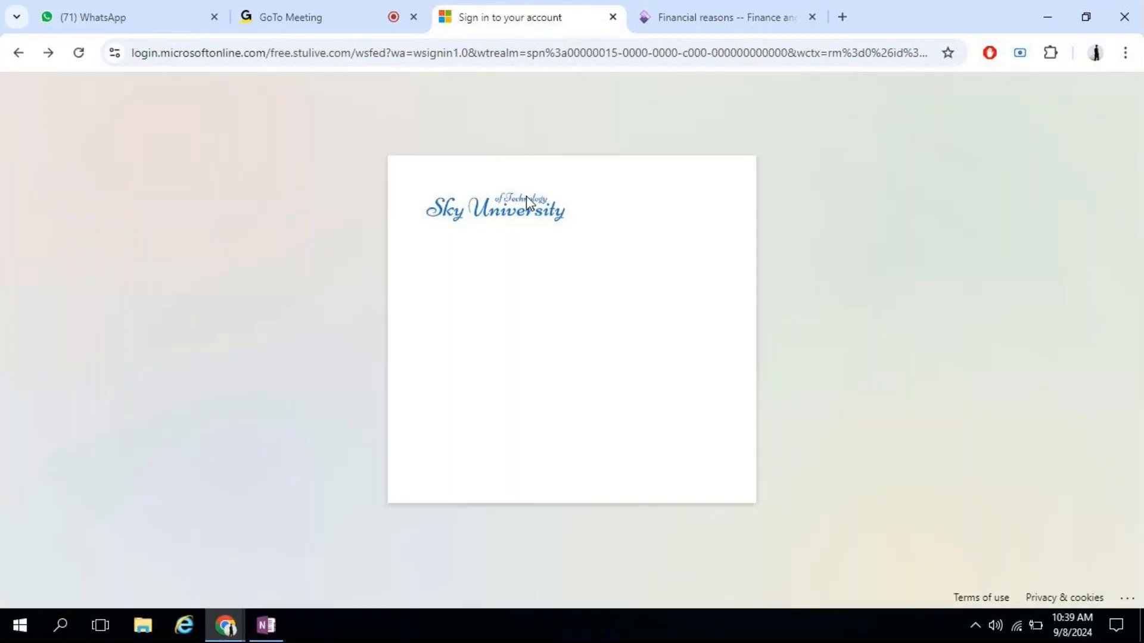
click(541, 300)
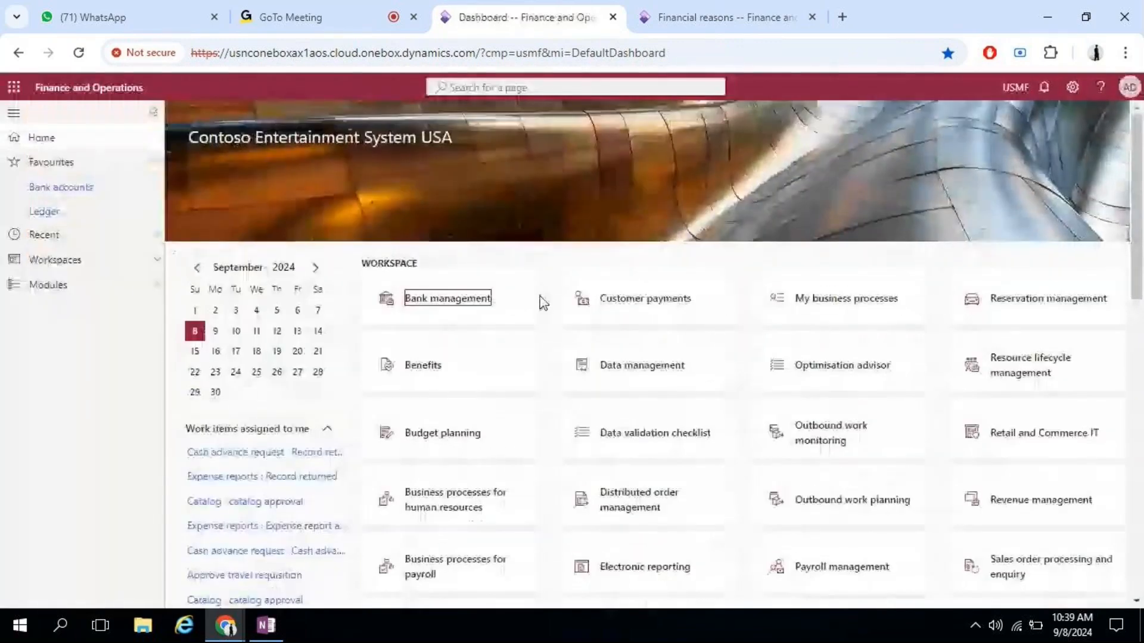
click(49, 292)
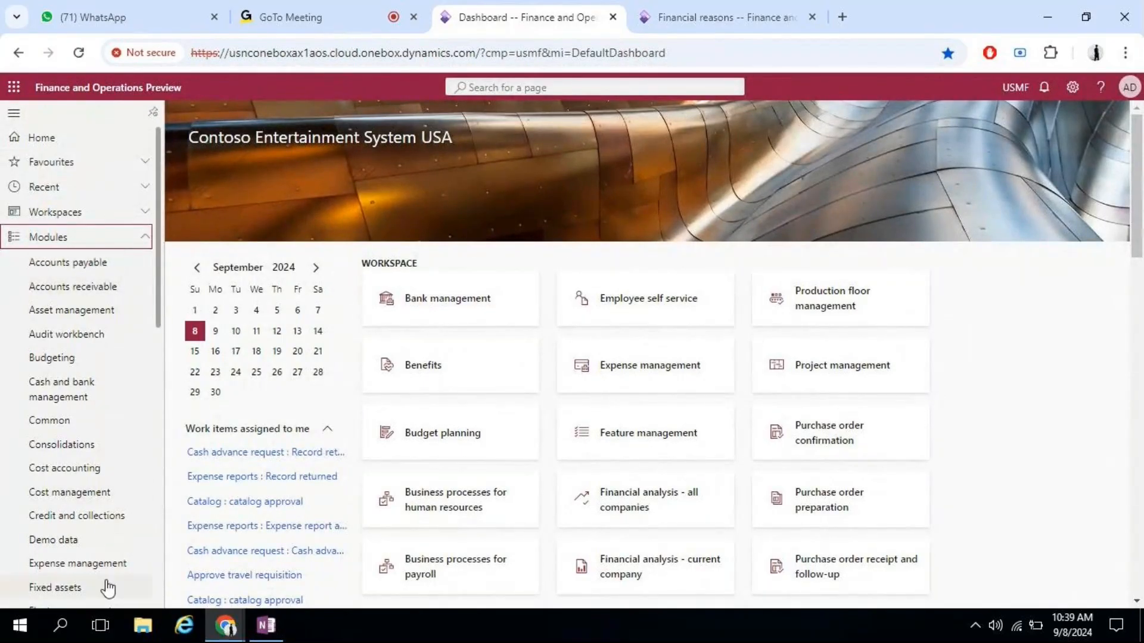
scroll(94, 499, down, 1)
click(77, 552)
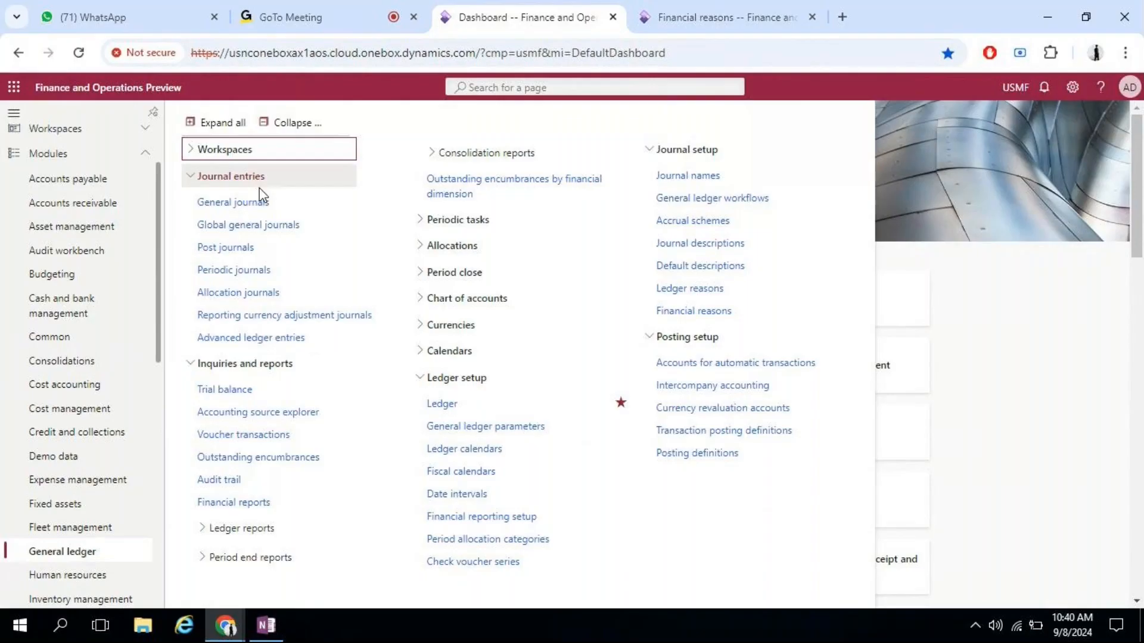
click(256, 206)
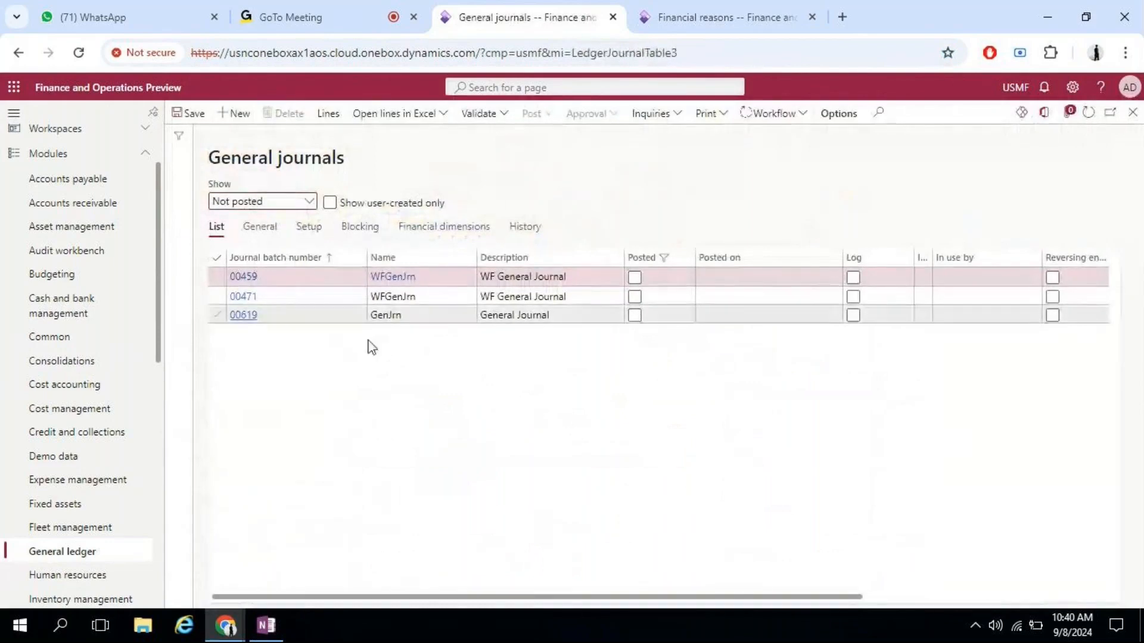
- Switch to OneNote and add a row labelled Petty Cash in the second column of the training topics table
click(266, 626)
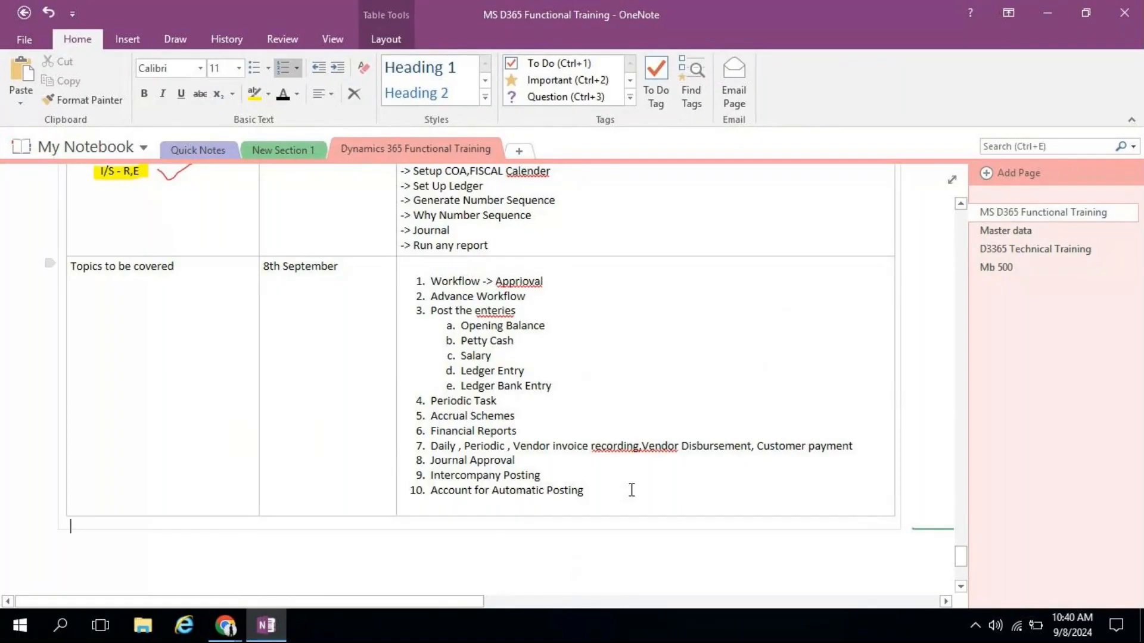
key(Tab)
key(Tab)
text(Petty Cash)
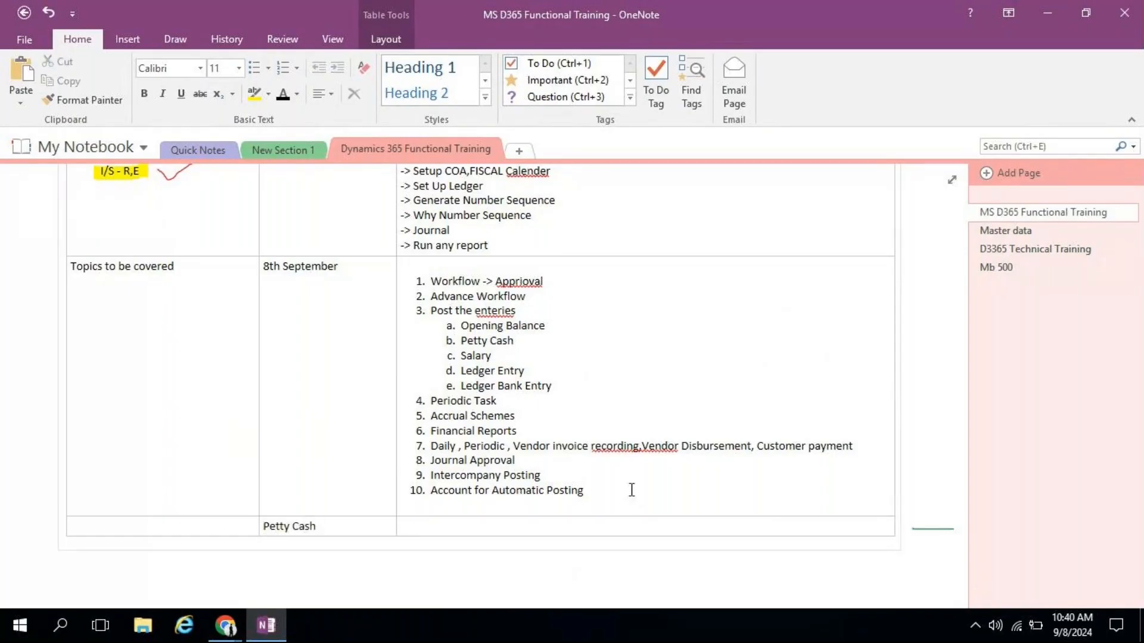
key(Tab)
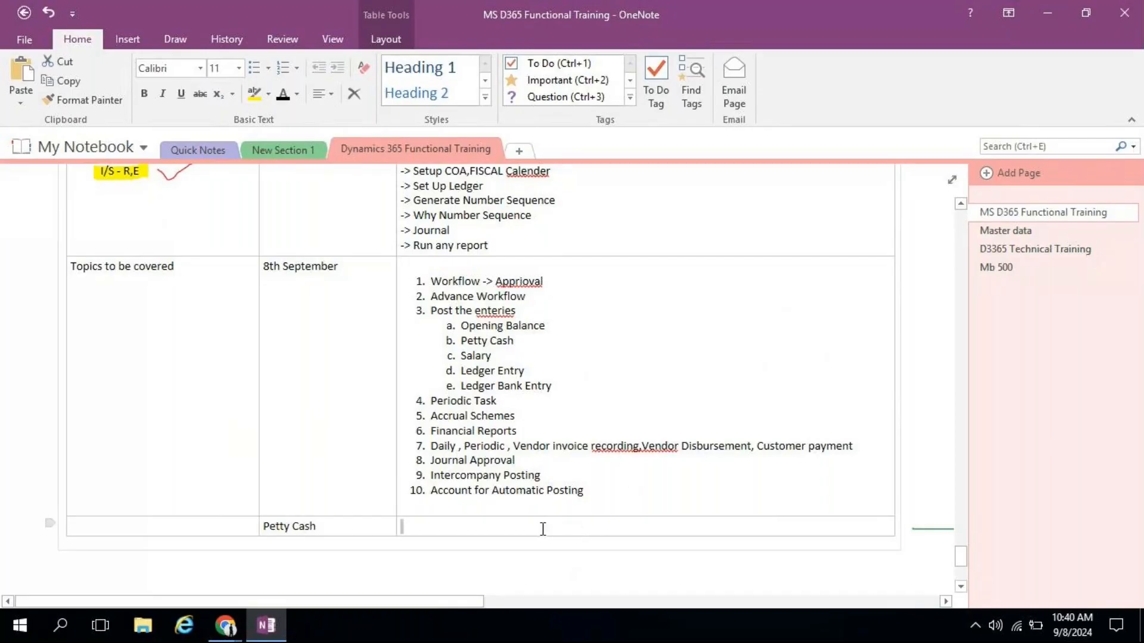
- Enlarge the Petty Cash row with a long run of blank lines in its third column
key(Return)
key(Return)
key(Return)
key(Return)
key(Return)
key(Return)
key(Return)
key(Return)
key(Return)
key(Return)
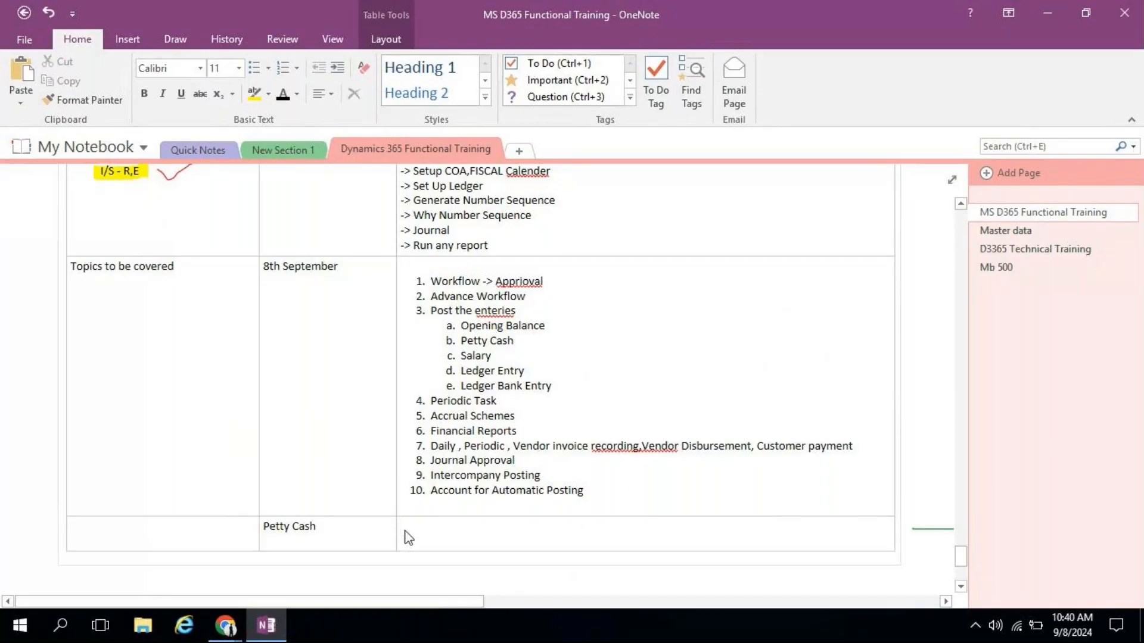
key(Return)
key(Return)
key(Return)
key(Return)
key(Return)
key(Return)
key(Return)
key(Return)
key(Return)
key(Return)
key(Return)
key(Return)
key(Return)
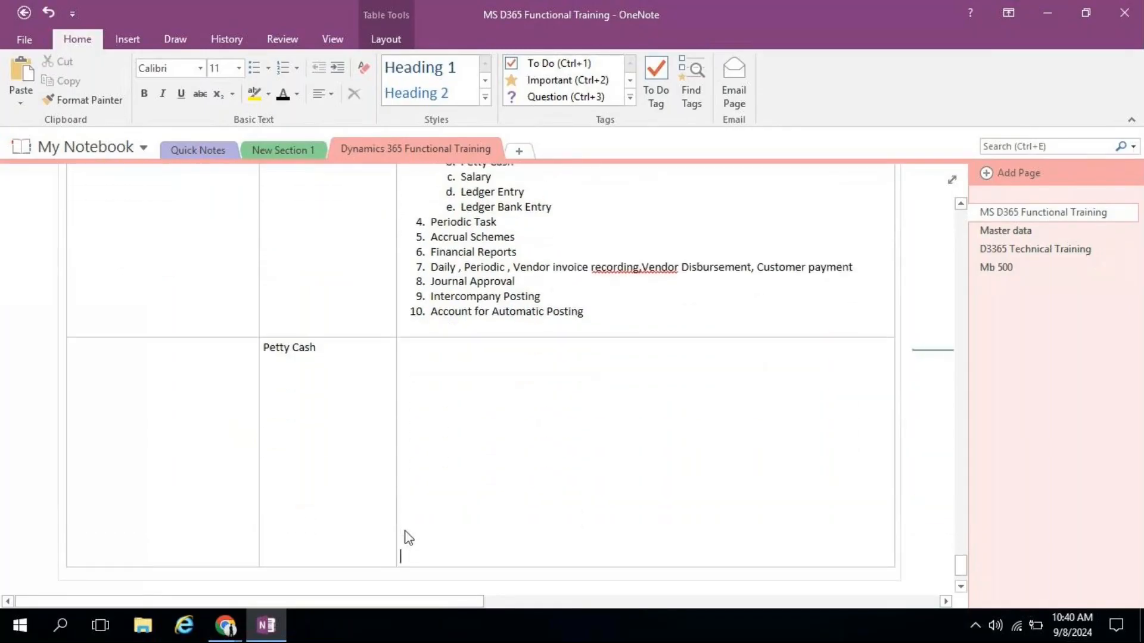
key(Return)
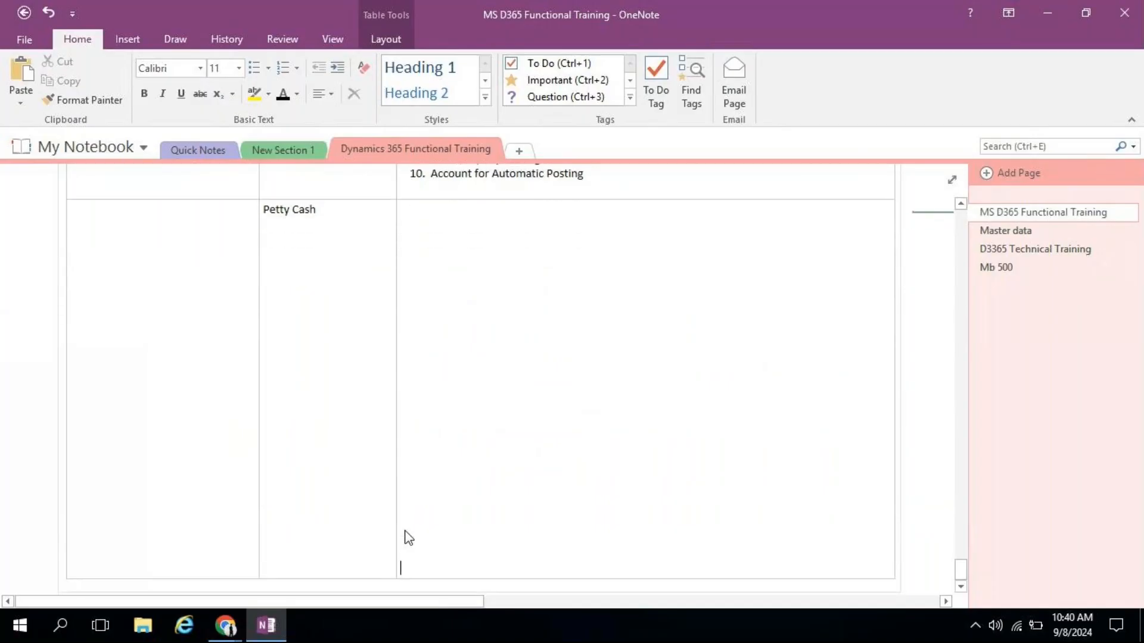
- With a thin red pen, draw a tall box labelled PETY CASH inside the Petty Cash row's third column
click(409, 216)
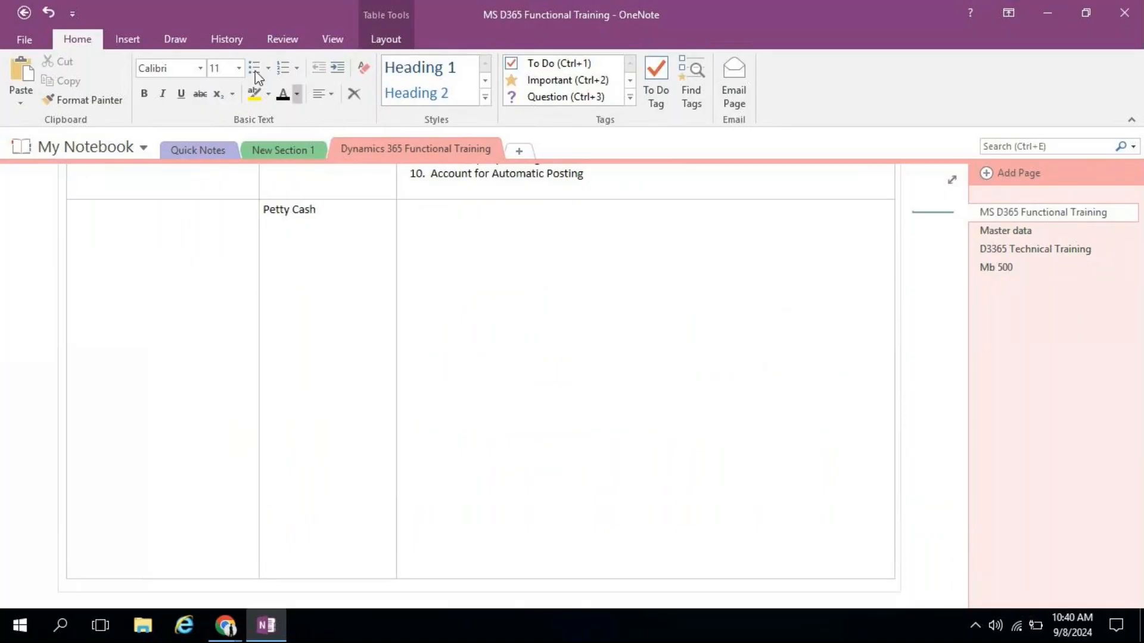
click(175, 39)
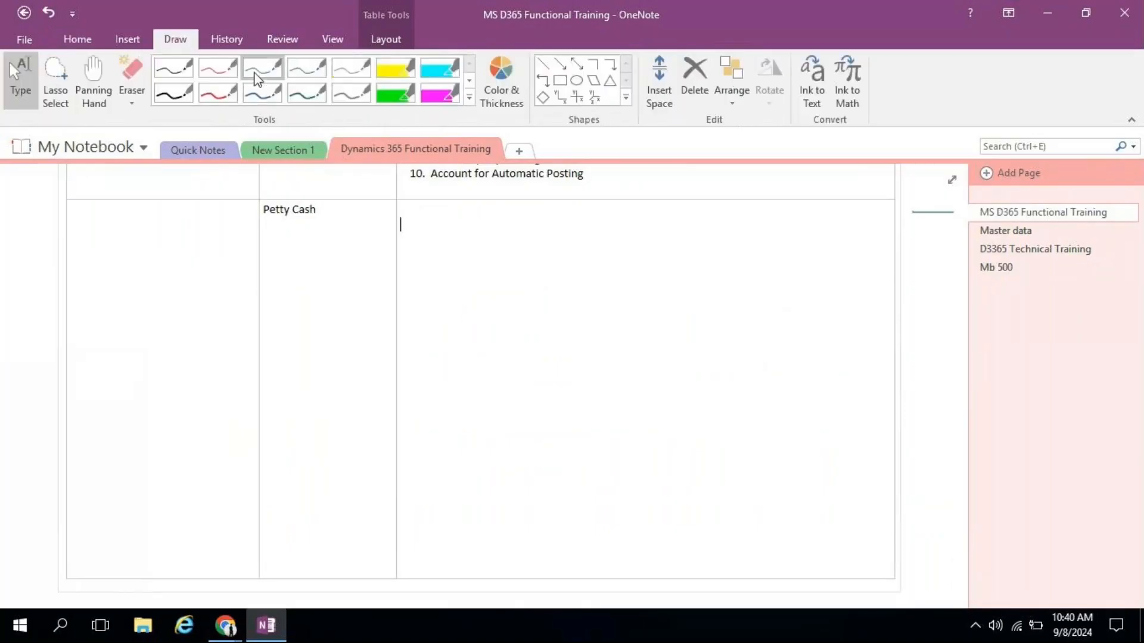
click(218, 68)
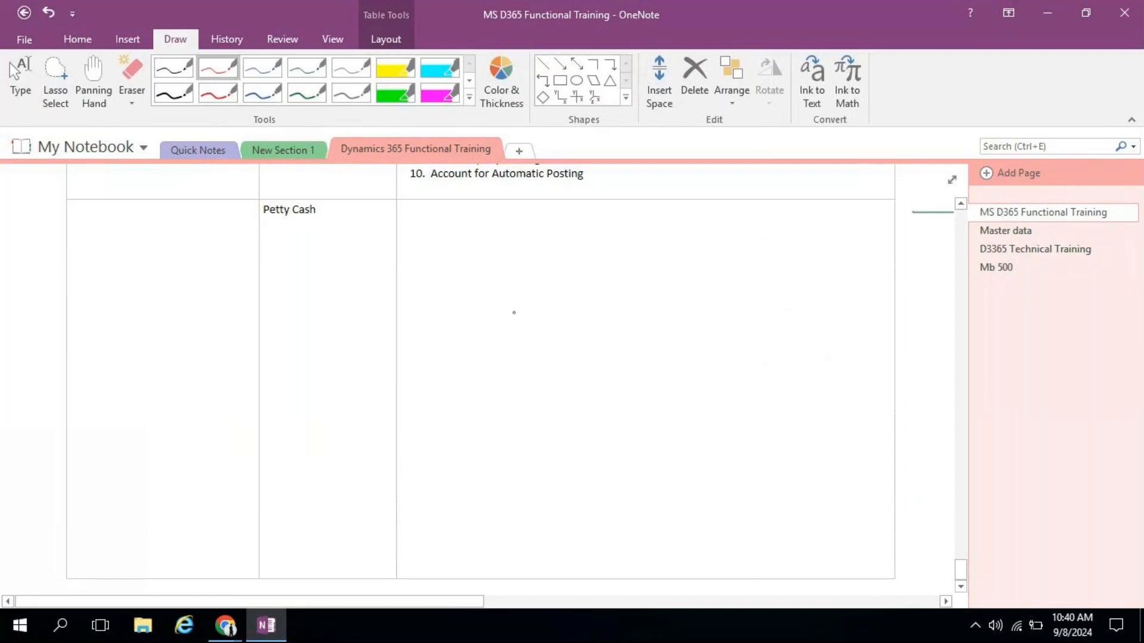
drag(770, 245, 791, 419)
mouse_move(777, 244)
mouse_down()
mouse_move(847, 236)
mouse_move(858, 410)
mouse_move(789, 421)
mouse_up()
drag(791, 266, 802, 345)
mouse_move(805, 350)
mouse_down()
mouse_move(802, 400)
mouse_move(811, 406)
mouse_move(822, 379)
mouse_move(823, 395)
mouse_move(847, 388)
mouse_up()
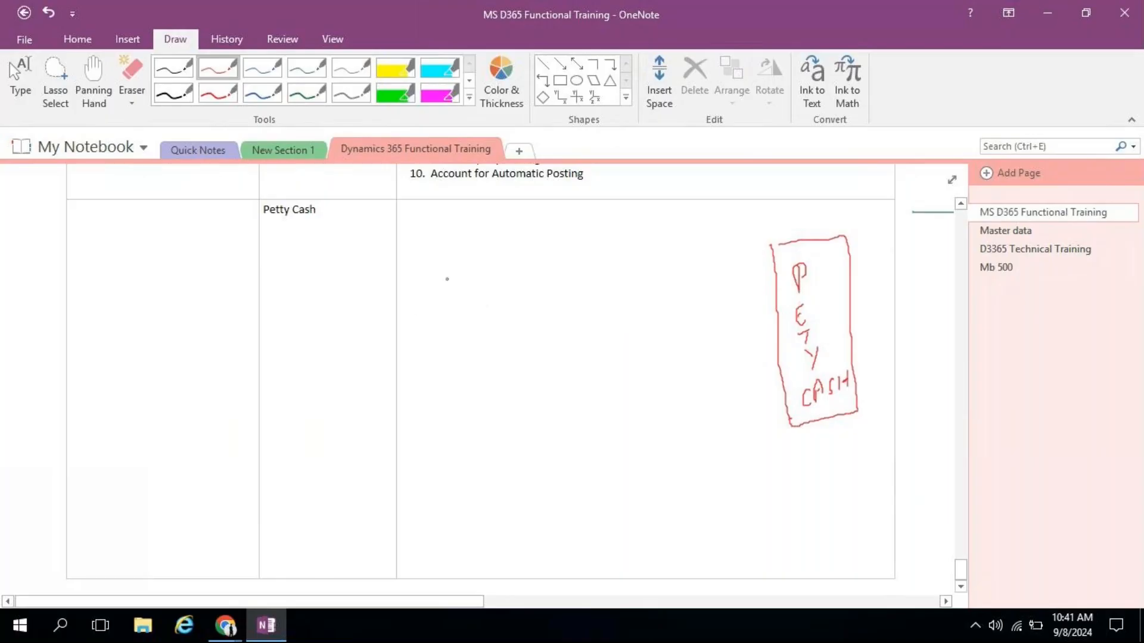
- Sketch a stick figure in the same cell and a smaller box labelled B adjoining the petty cash box
mouse_move(478, 255)
mouse_down()
mouse_move(468, 290)
mouse_move(482, 254)
mouse_up()
mouse_move(484, 294)
mouse_down()
mouse_move(484, 326)
mouse_move(454, 359)
mouse_move(500, 357)
mouse_up()
mouse_move(484, 307)
mouse_down()
mouse_move(431, 294)
mouse_move(533, 275)
mouse_up()
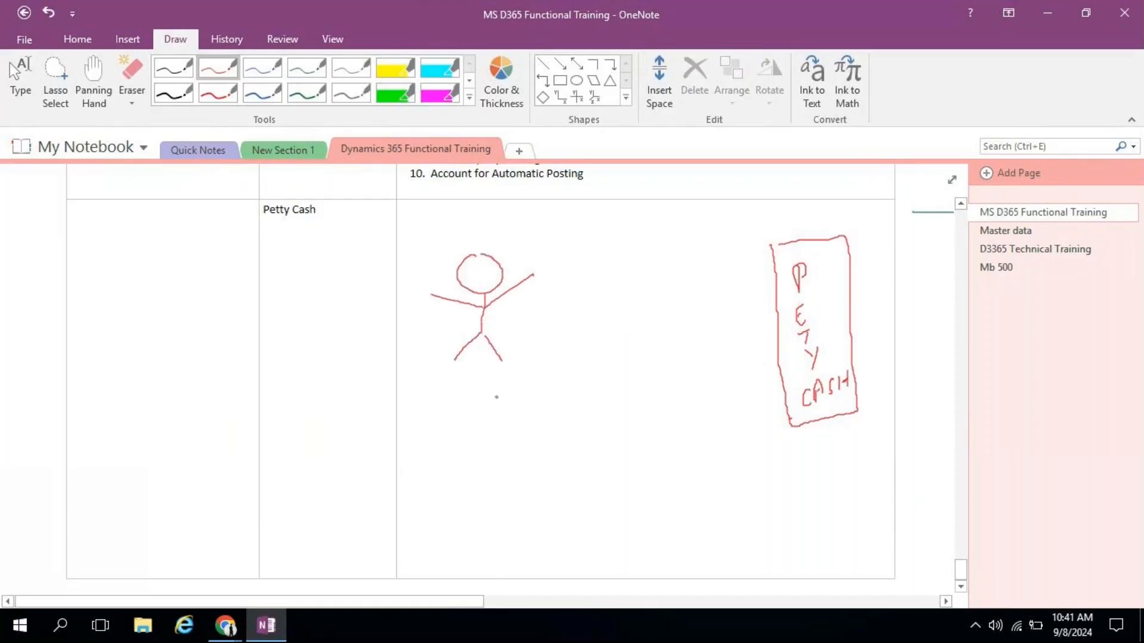
mouse_move(705, 257)
mouse_down()
mouse_move(712, 347)
mouse_move(768, 280)
mouse_move(767, 346)
mouse_move(712, 339)
mouse_up()
drag(723, 285, 732, 295)
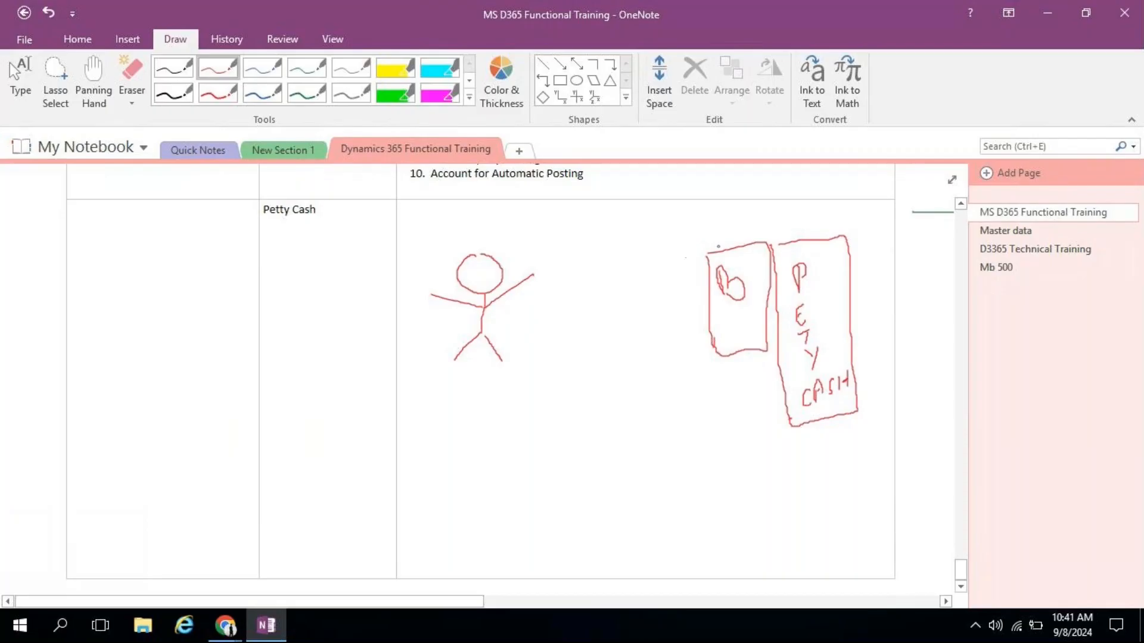
- Draw arrows from box B to the stick figure, from the figure to a handwritten I, and from the I back to the boxes
mouse_move(699, 252)
mouse_down()
mouse_move(593, 230)
mouse_move(523, 257)
mouse_move(551, 270)
mouse_up()
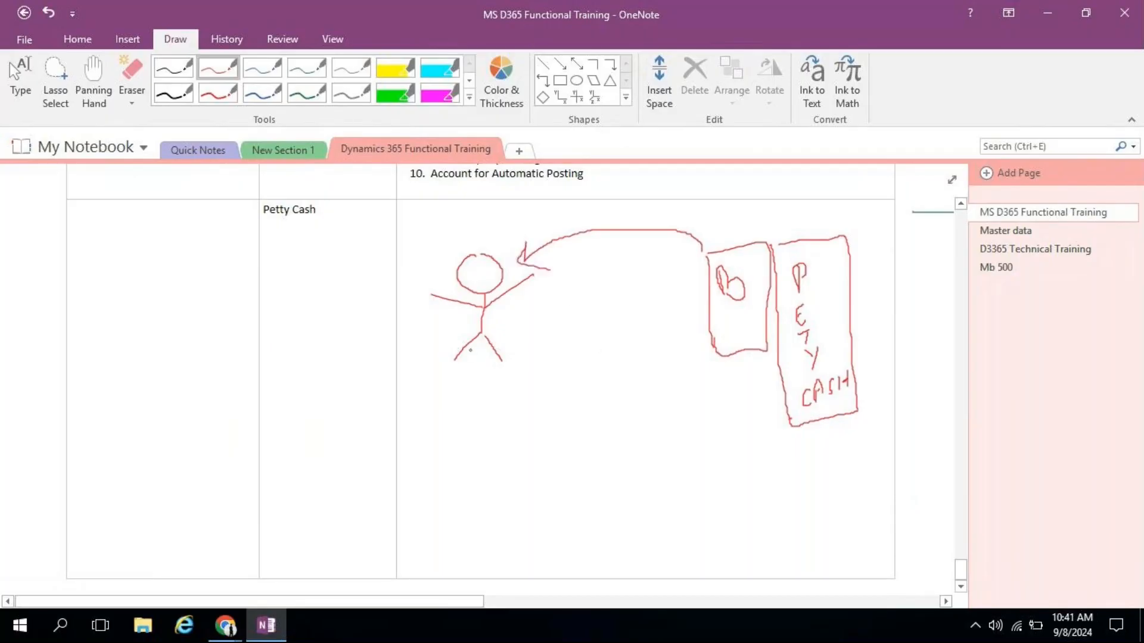
mouse_move(471, 349)
mouse_down()
mouse_move(443, 444)
mouse_move(456, 420)
mouse_up()
mouse_move(428, 465)
mouse_down()
mouse_move(457, 454)
mouse_move(444, 481)
mouse_move(467, 474)
mouse_up()
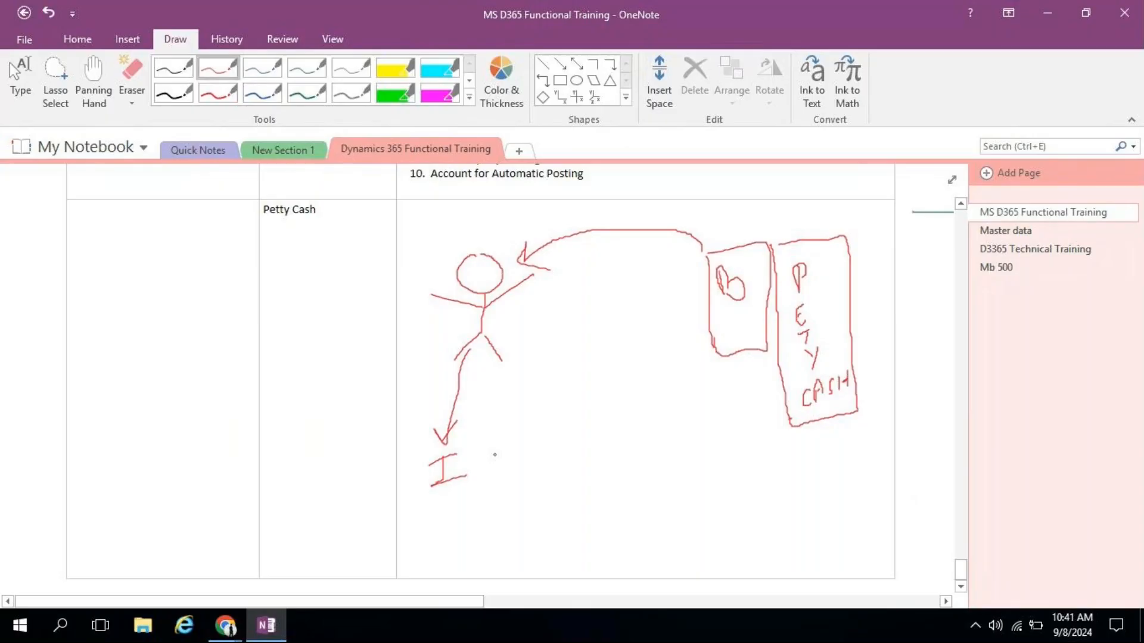
mouse_move(480, 462)
mouse_down()
mouse_move(532, 477)
mouse_move(743, 379)
mouse_move(765, 352)
mouse_up()
mouse_move(765, 353)
mouse_down()
mouse_move(737, 364)
mouse_move(767, 384)
mouse_up()
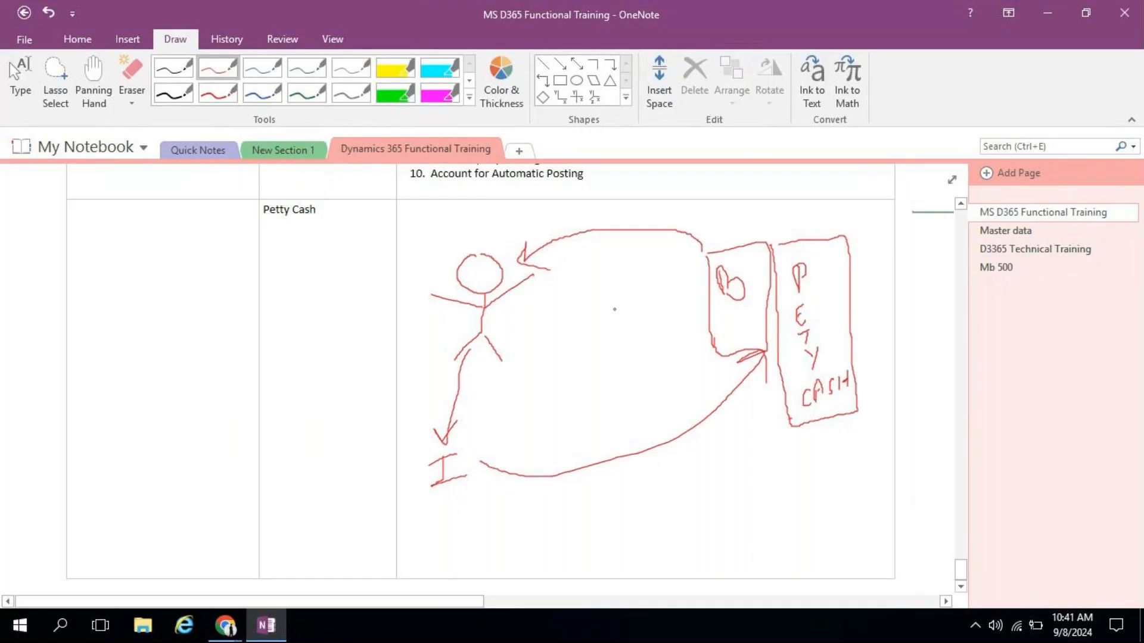
- Handwrite P AC with an arrow to Bank inside the arrow loop, and add the GL and debit notes around it
mouse_move(545, 309)
mouse_down()
mouse_move(549, 334)
mouse_move(548, 316)
mouse_move(570, 306)
mouse_move(576, 334)
mouse_up()
mouse_move(592, 311)
mouse_down()
mouse_move(631, 354)
mouse_move(627, 404)
mouse_move(627, 389)
mouse_move(631, 403)
mouse_move(655, 381)
mouse_move(664, 386)
mouse_move(672, 365)
mouse_move(689, 381)
mouse_up()
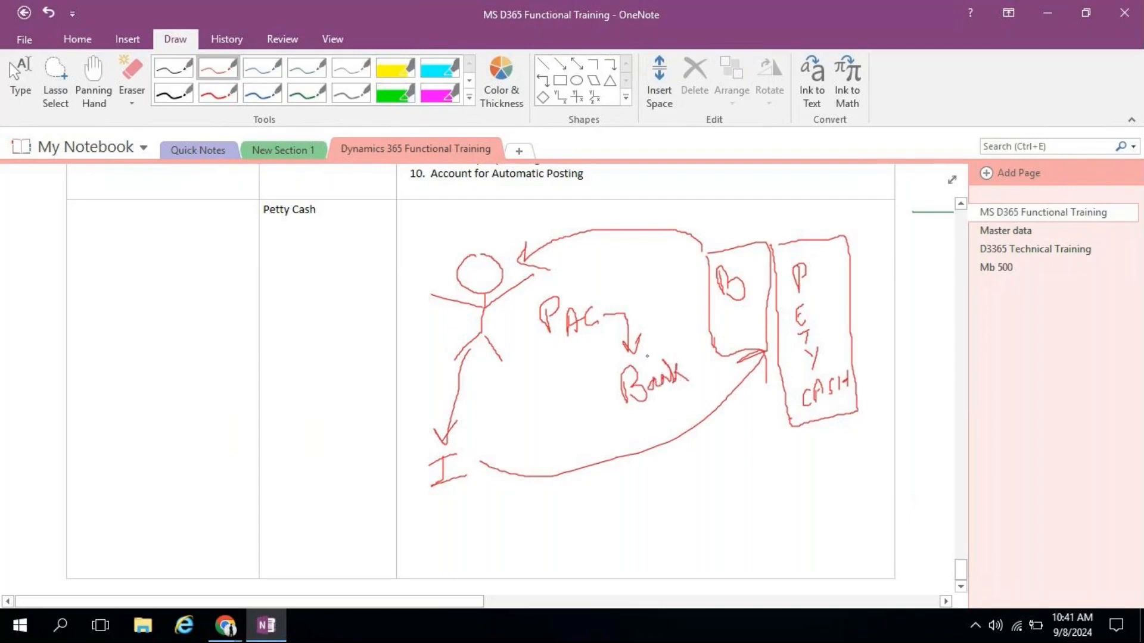
drag(597, 410, 612, 403)
mouse_move(536, 341)
mouse_down()
mouse_move(538, 361)
mouse_move(549, 339)
mouse_up()
mouse_move(562, 400)
mouse_down()
mouse_move(542, 426)
mouse_move(592, 435)
mouse_up()
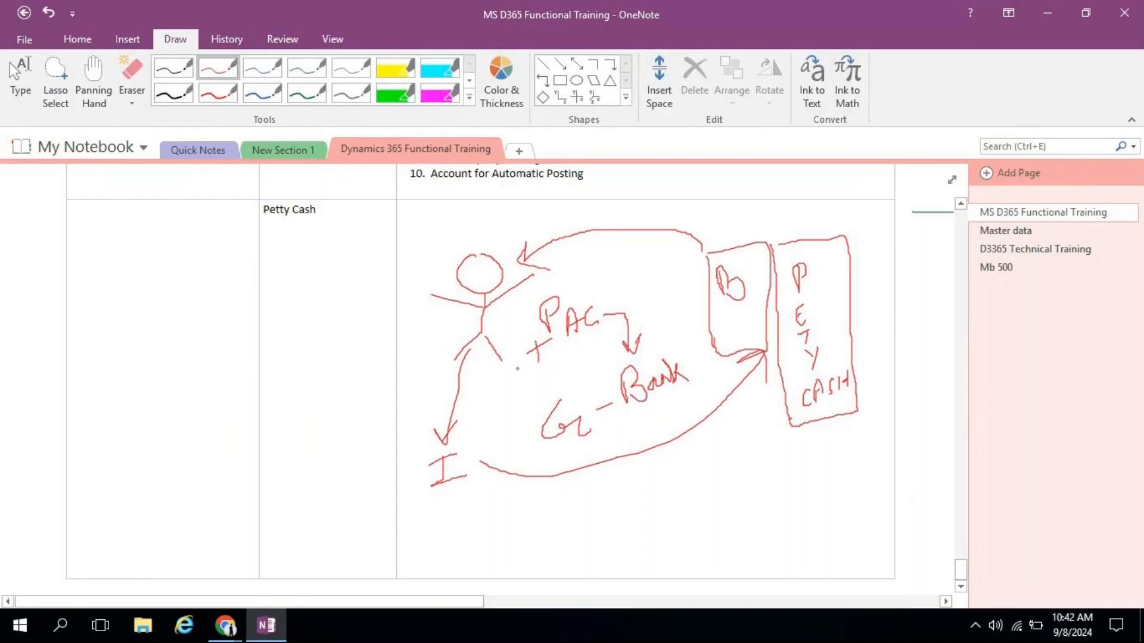
mouse_move(513, 373)
mouse_down()
mouse_move(506, 393)
mouse_move(521, 361)
mouse_move(522, 377)
mouse_move(534, 374)
mouse_up()
- Handwrite a numbered list below the diagram with 1 Petty A/C and 2 Bank
drag(562, 489, 567, 513)
drag(556, 515, 610, 513)
mouse_move(606, 471)
mouse_down()
mouse_move(609, 511)
mouse_move(612, 493)
mouse_up()
drag(616, 499, 635, 508)
mouse_move(642, 474)
mouse_down()
mouse_move(647, 507)
mouse_move(673, 481)
mouse_move(660, 529)
mouse_move(650, 471)
mouse_move(699, 451)
mouse_up()
mouse_move(699, 454)
mouse_down()
mouse_move(708, 490)
mouse_move(715, 474)
mouse_move(717, 494)
mouse_move(743, 487)
mouse_up()
mouse_move(566, 535)
mouse_down()
mouse_move(567, 555)
mouse_move(623, 528)
mouse_move(642, 553)
mouse_move(680, 527)
mouse_move(690, 538)
mouse_up()
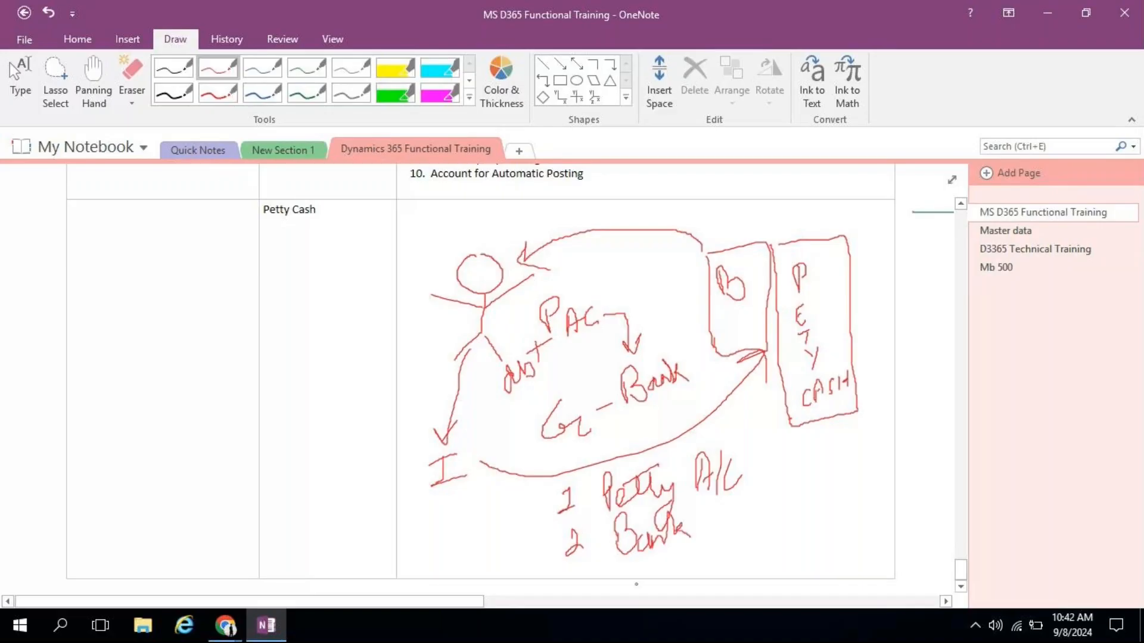
- Add 3 Journal to the handwritten list and put tick marks beside the listed items
mouse_move(603, 566)
mouse_down()
mouse_move(606, 577)
mouse_move(666, 552)
mouse_move(647, 569)
mouse_move(667, 581)
mouse_move(675, 567)
mouse_move(743, 555)
mouse_up()
drag(689, 518, 712, 510)
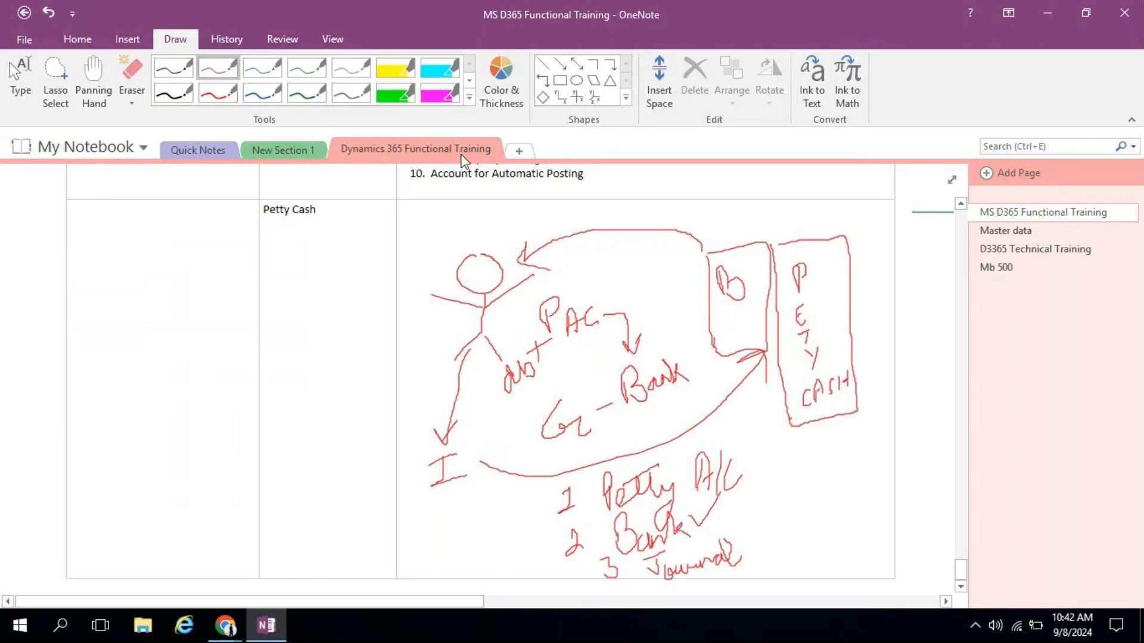
click(353, 67)
mouse_move(718, 437)
mouse_down()
mouse_move(728, 444)
mouse_move(763, 408)
mouse_up()
mouse_move(749, 535)
mouse_down()
mouse_move(778, 532)
mouse_move(798, 511)
mouse_up()
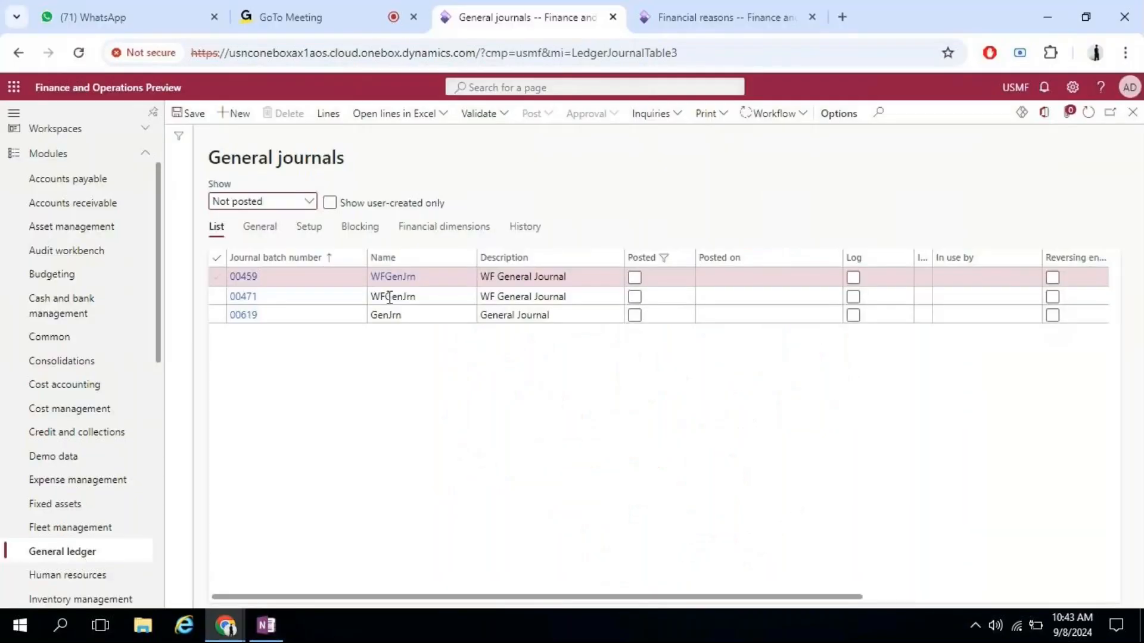
- Switch back to Dynamics 365 in the browser and open the general ledger's Main accounts page for company USMF
click(1047, 13)
click(68, 551)
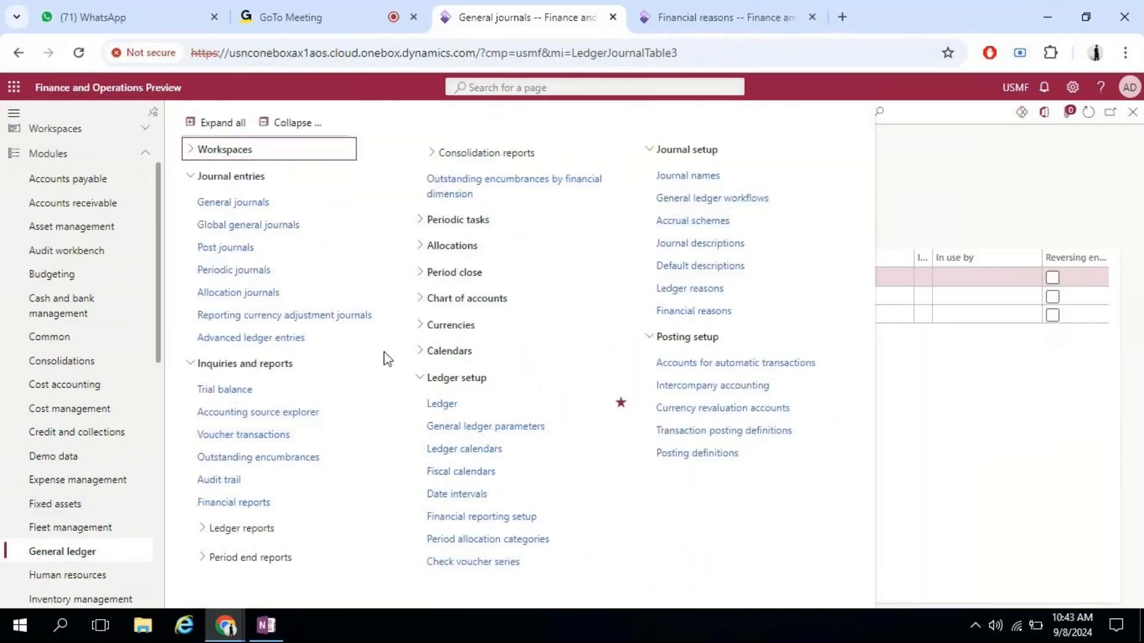
click(470, 301)
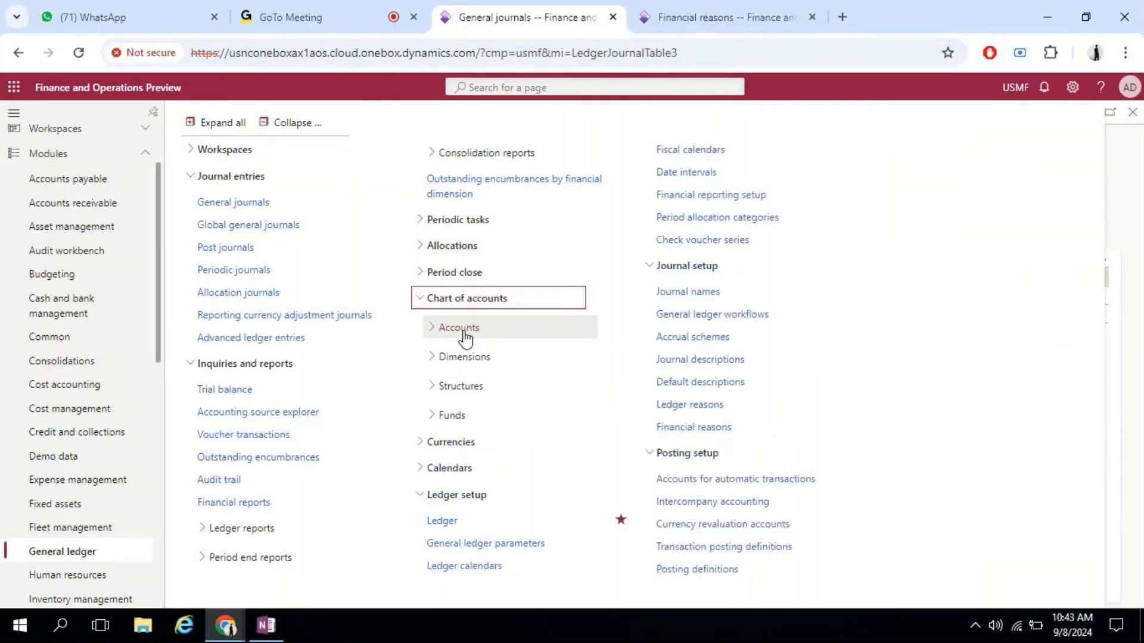
click(458, 327)
click(472, 353)
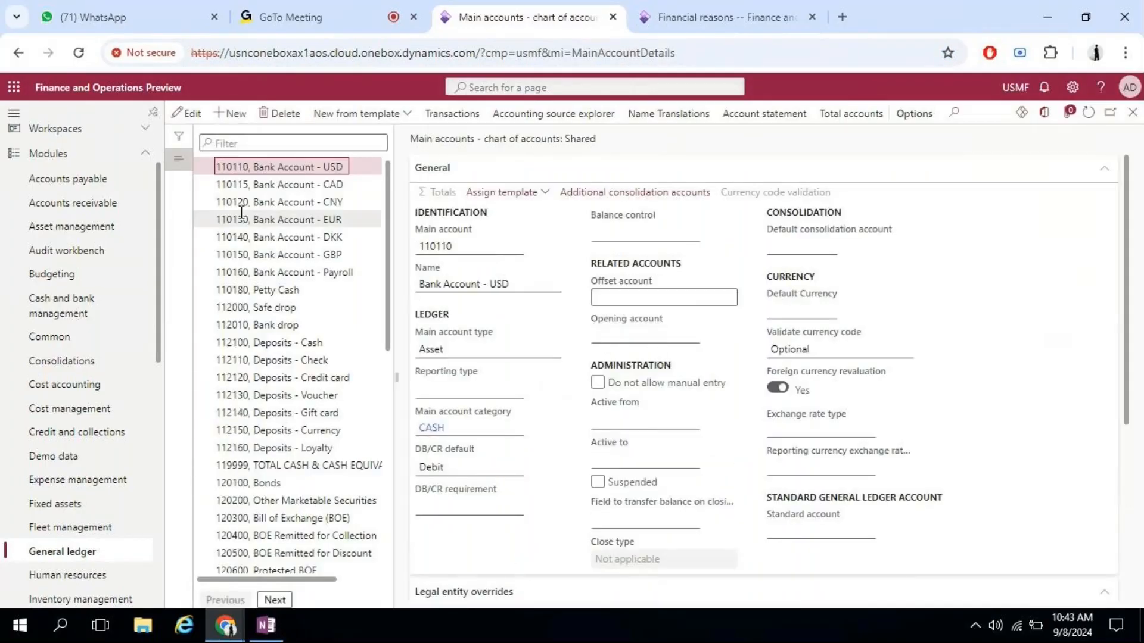
- Reload the Main accounts page for company t004 by changing the company code in the page address
click(543, 47)
click(541, 53)
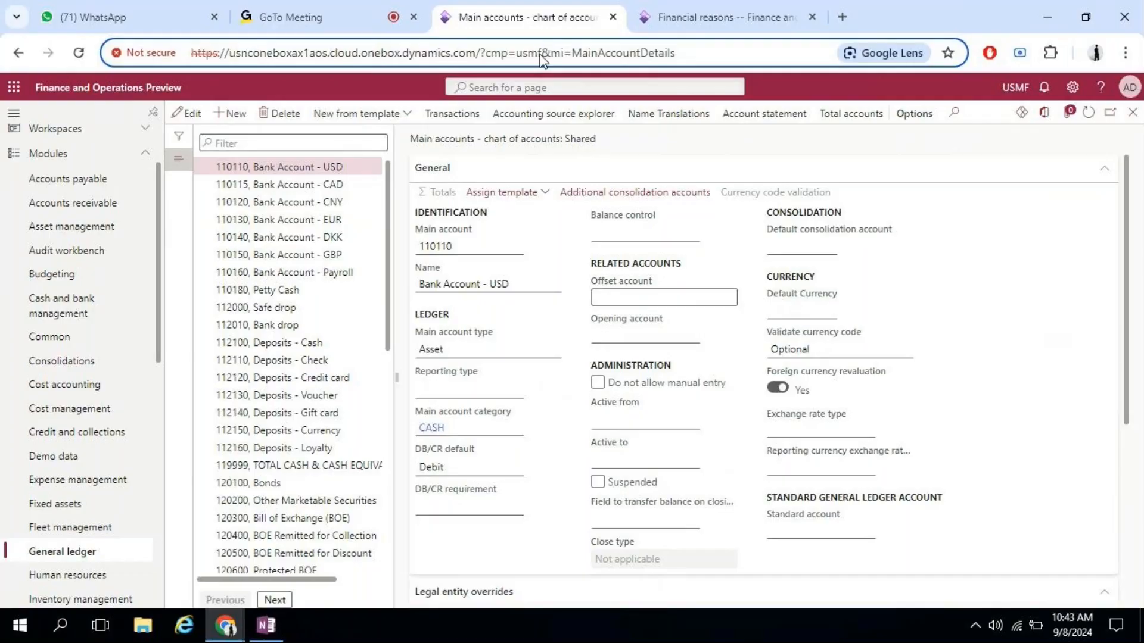
key(BackSpace)
key(BackSpace)
key(BackSpace)
key(BackSpace)
text(t004)
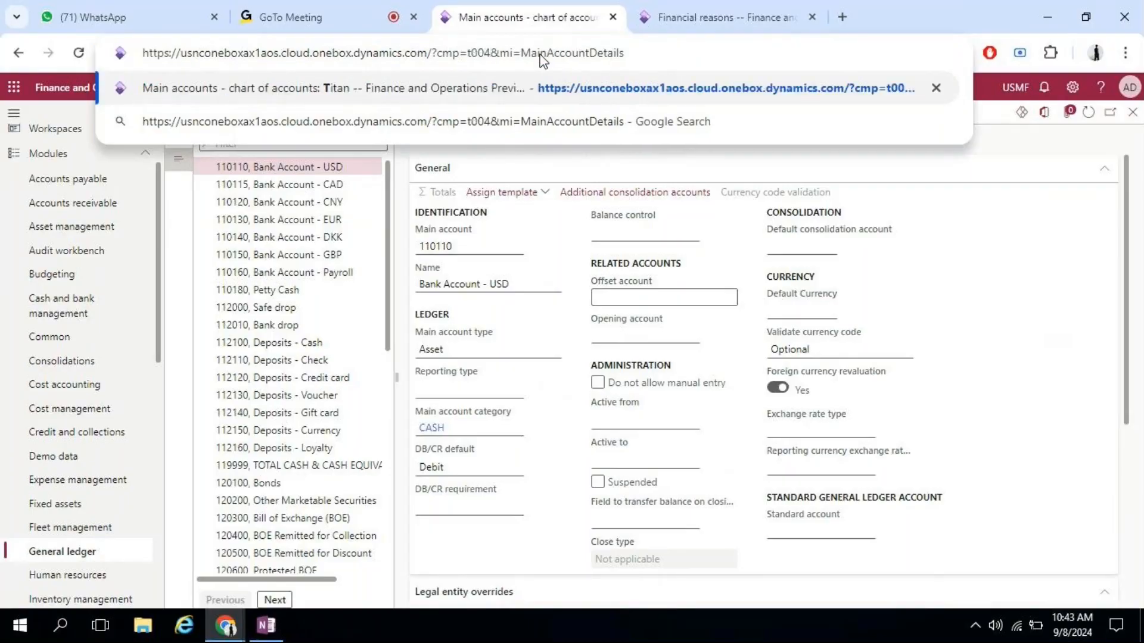
key(Return)
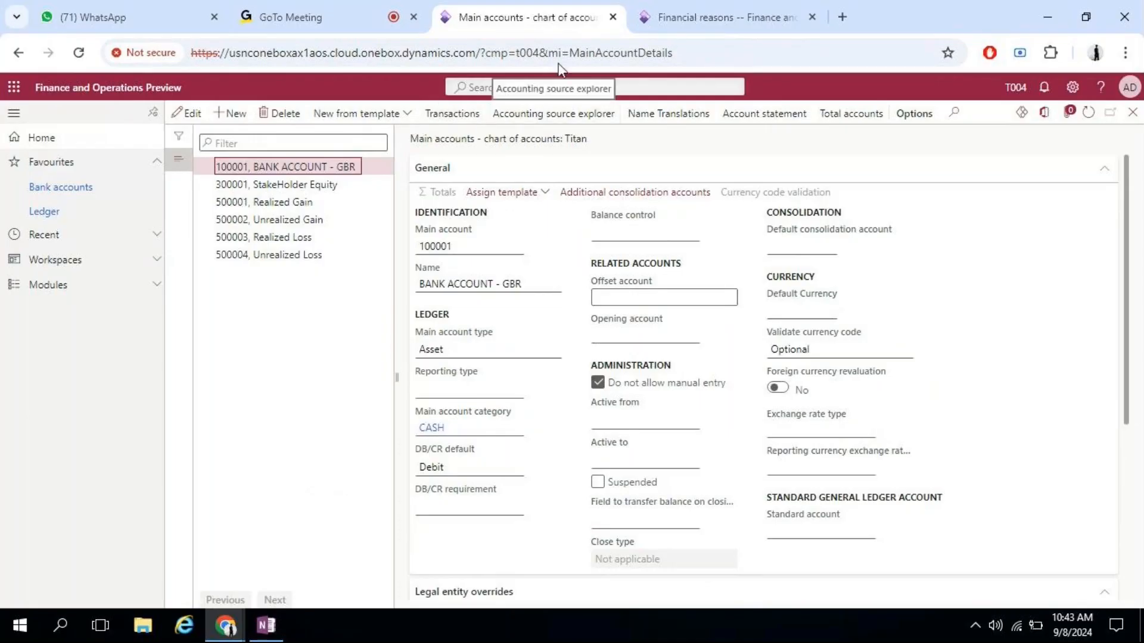
- Try to reload the Financial reasons page for company us004 through its page address
click(682, 17)
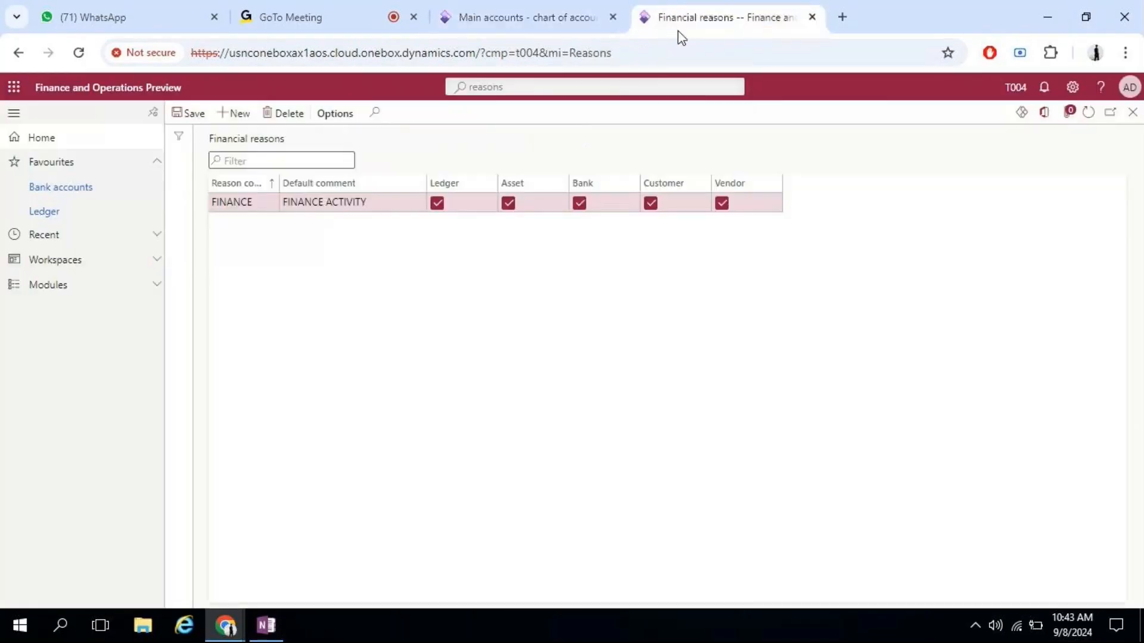
click(538, 56)
click(539, 57)
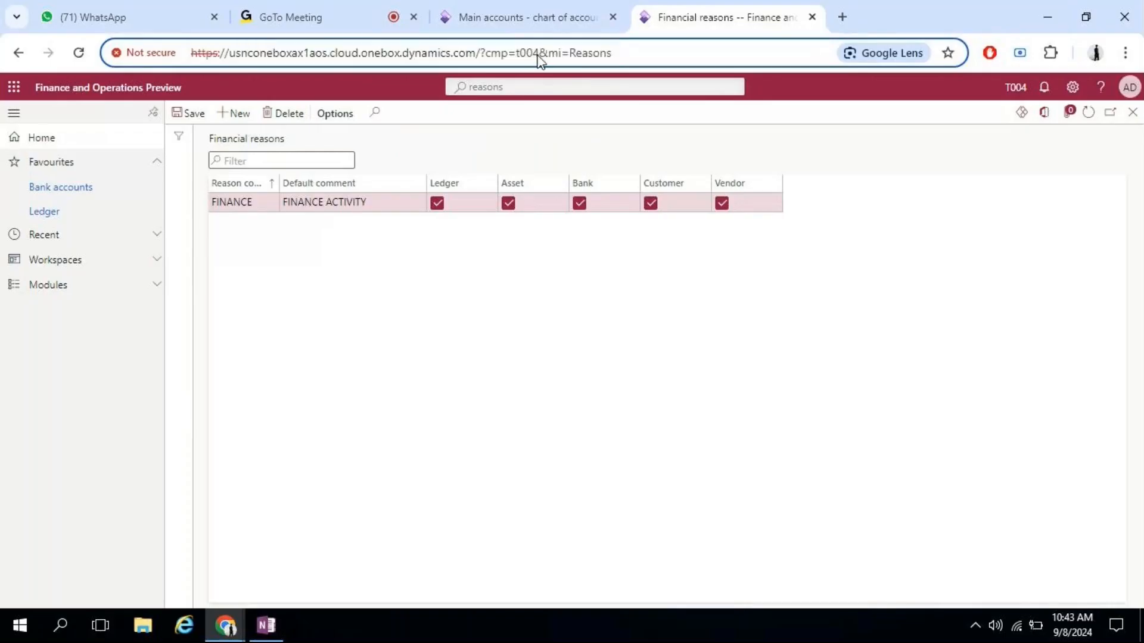
key(BackSpace)
key(BackSpace)
key(BackSpace)
key(BackSpace)
text(us00)
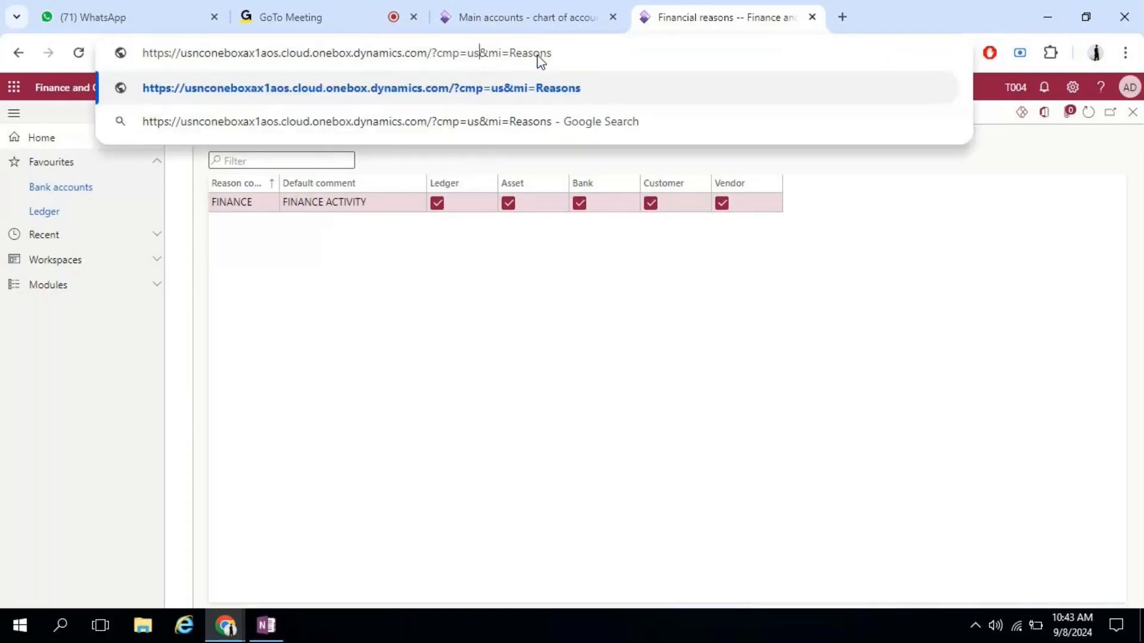
text(4)
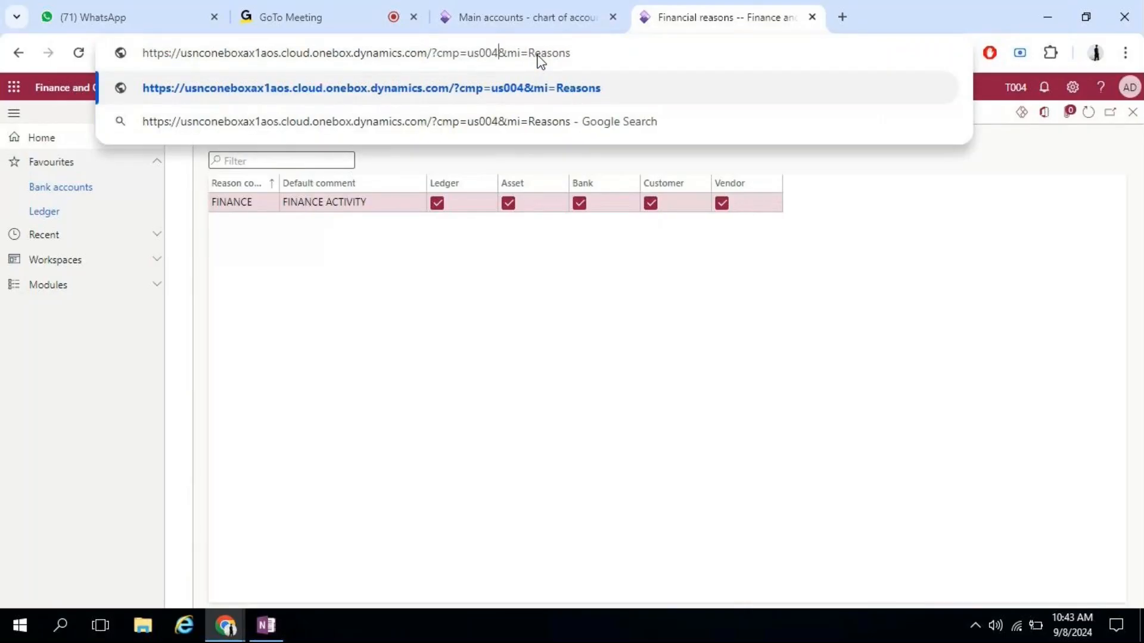
key(Return)
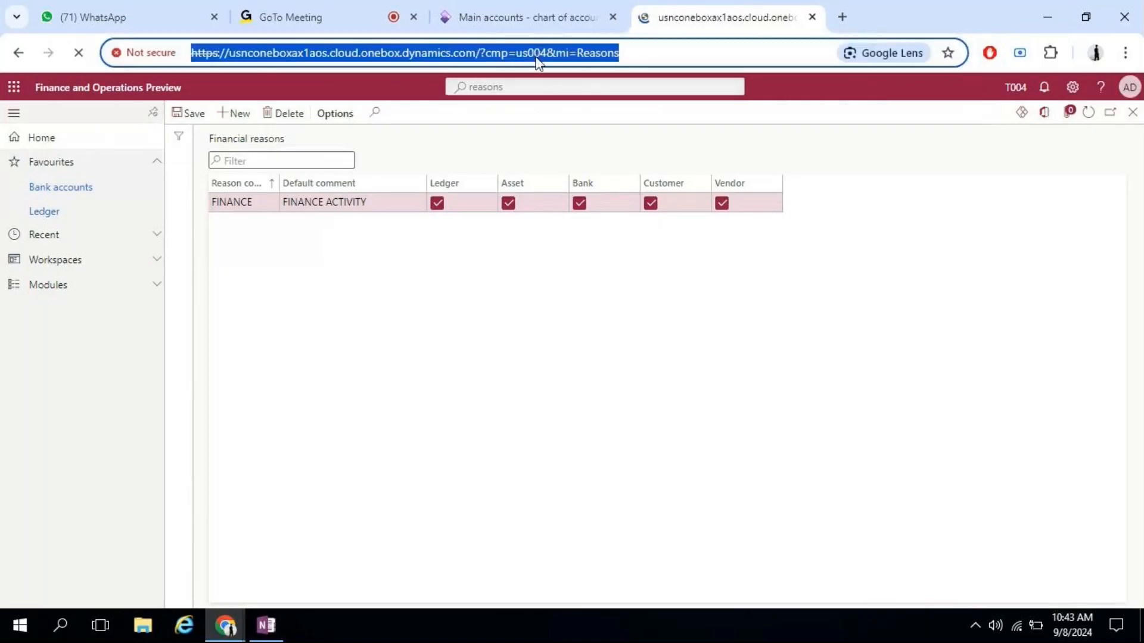
- Correct the company code in the Financial reasons page address to t004 and reload the page
key(BackSpace)
key(BackSpace)
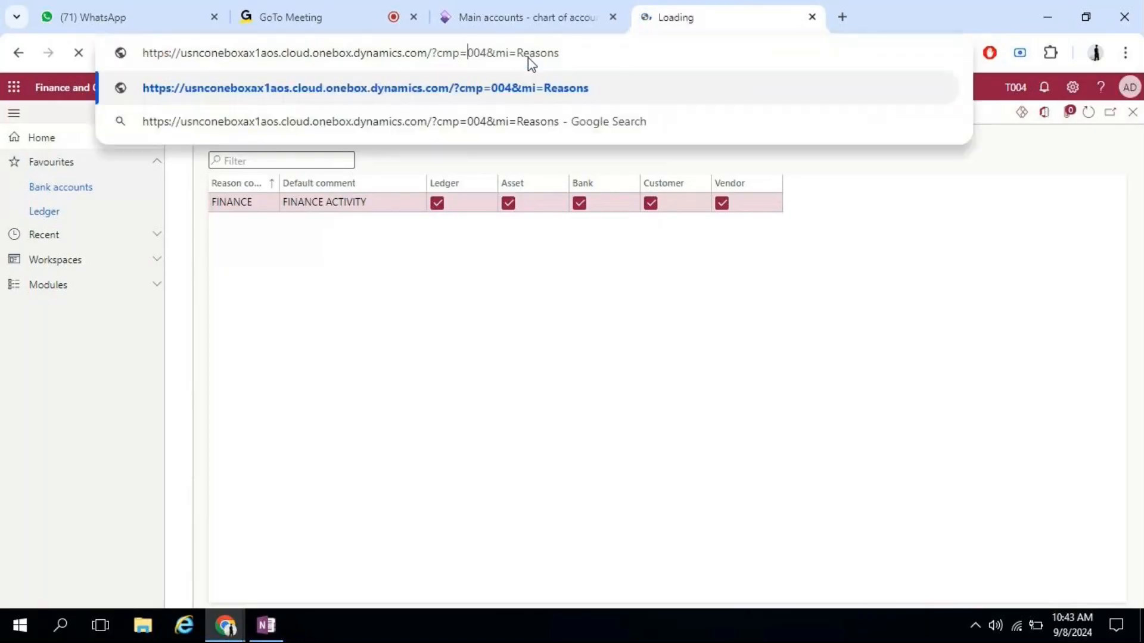
text(t)
key(Return)
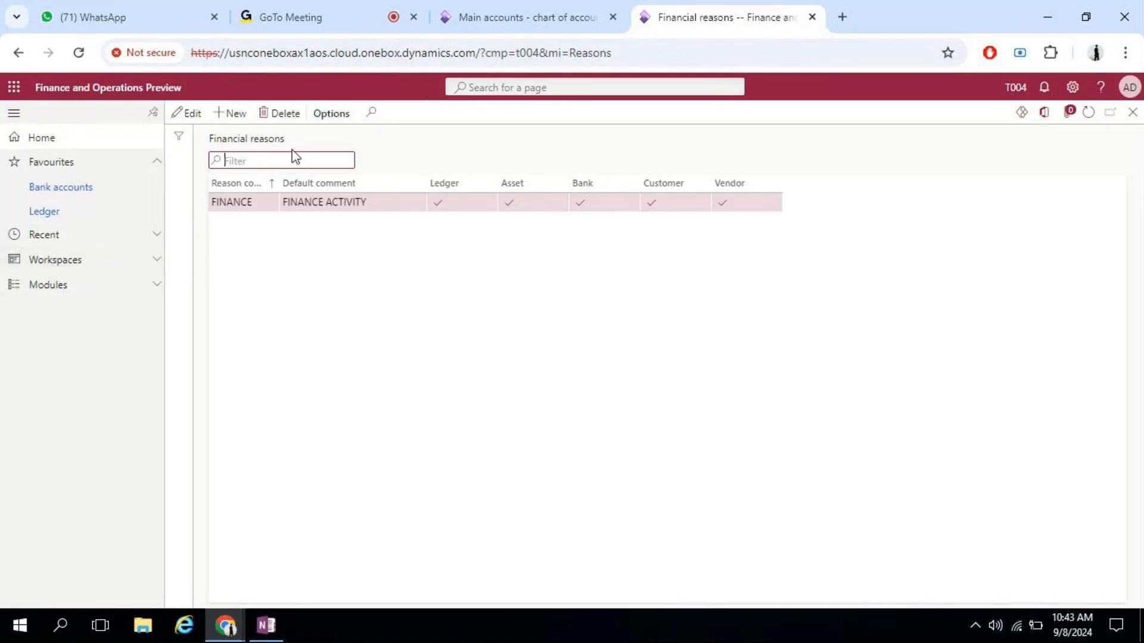
- Reload the Financial reasons page for company usmf by changing the company code in its address
click(540, 52)
click(540, 53)
key(BackSpace)
key(BackSpace)
key(BackSpace)
key(BackSpace)
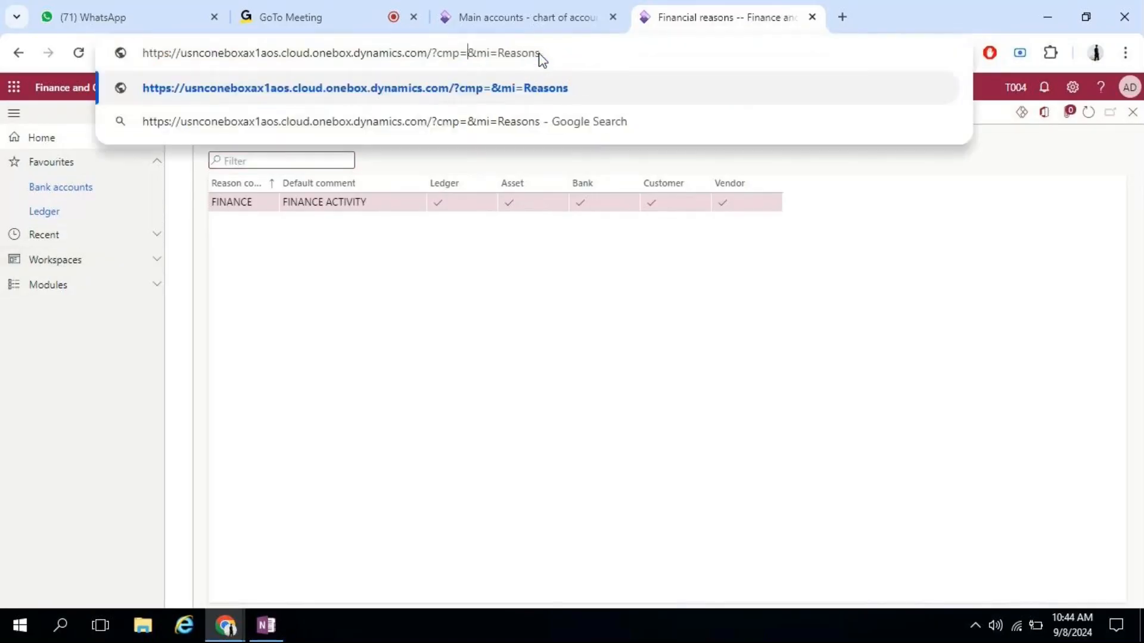
text(usmf)
key(Return)
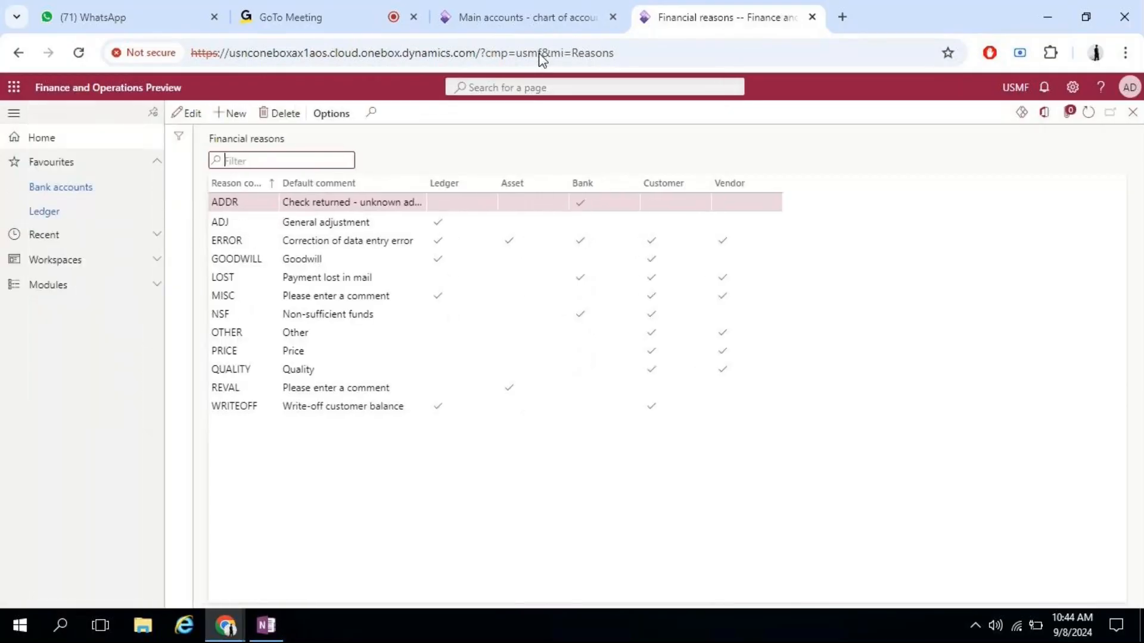
- Open the general ledger's Main accounts page for company USMF in this second browser tab
click(113, 291)
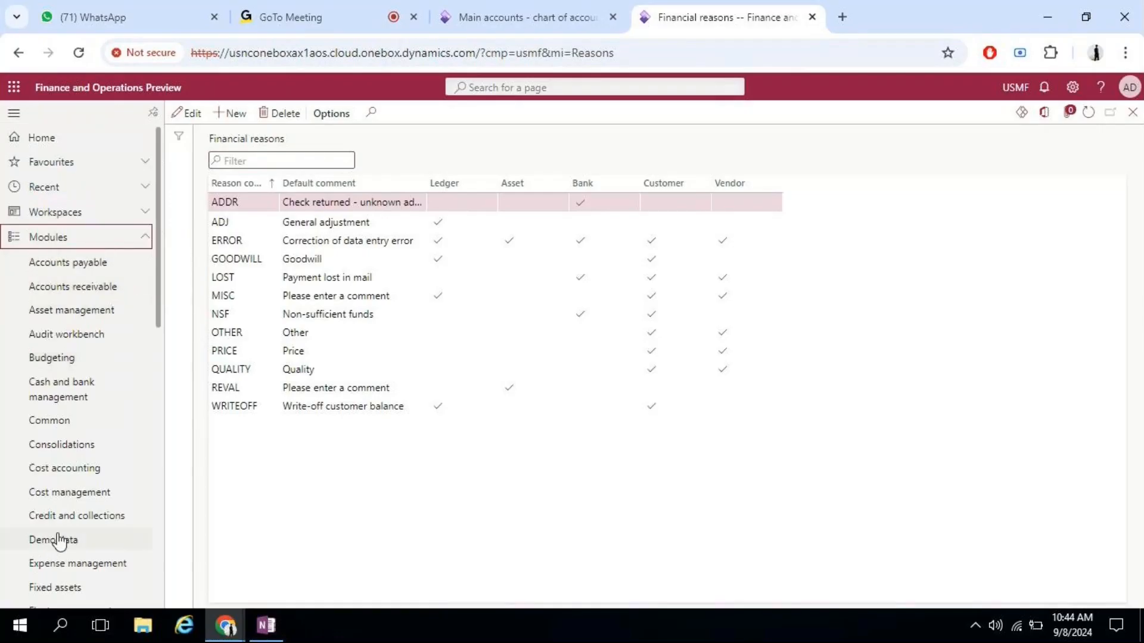
scroll(59, 541, down, 3)
click(61, 471)
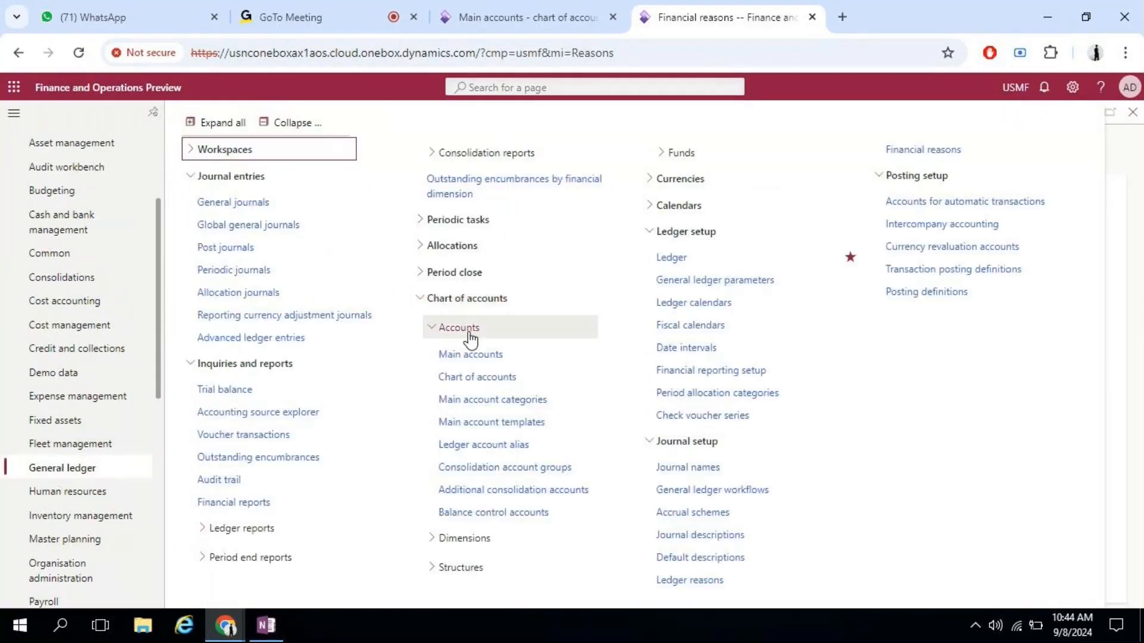
click(454, 357)
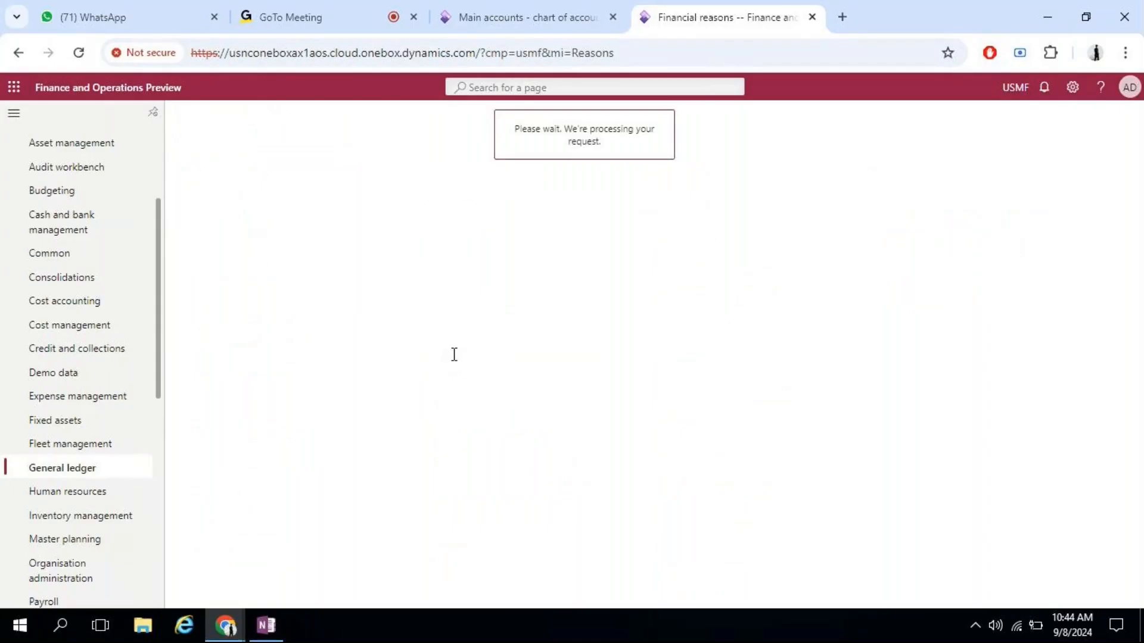
- Filter the main accounts by petty and examine the main account category of the Petty Cash account
click(256, 141)
text(petty)
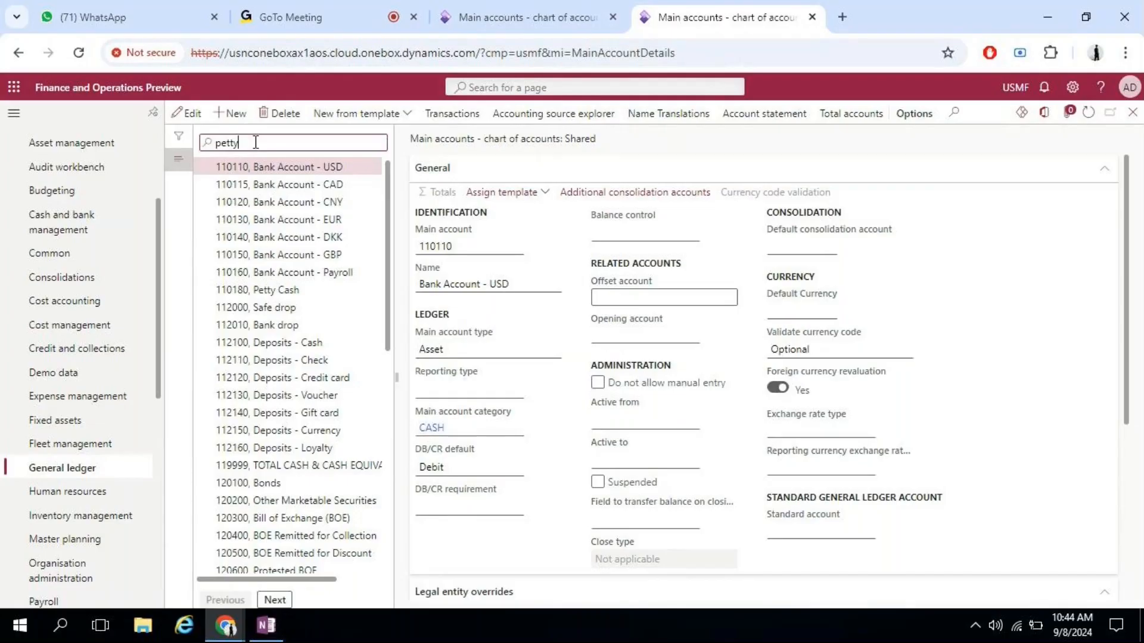
double_click(257, 142)
key(Return)
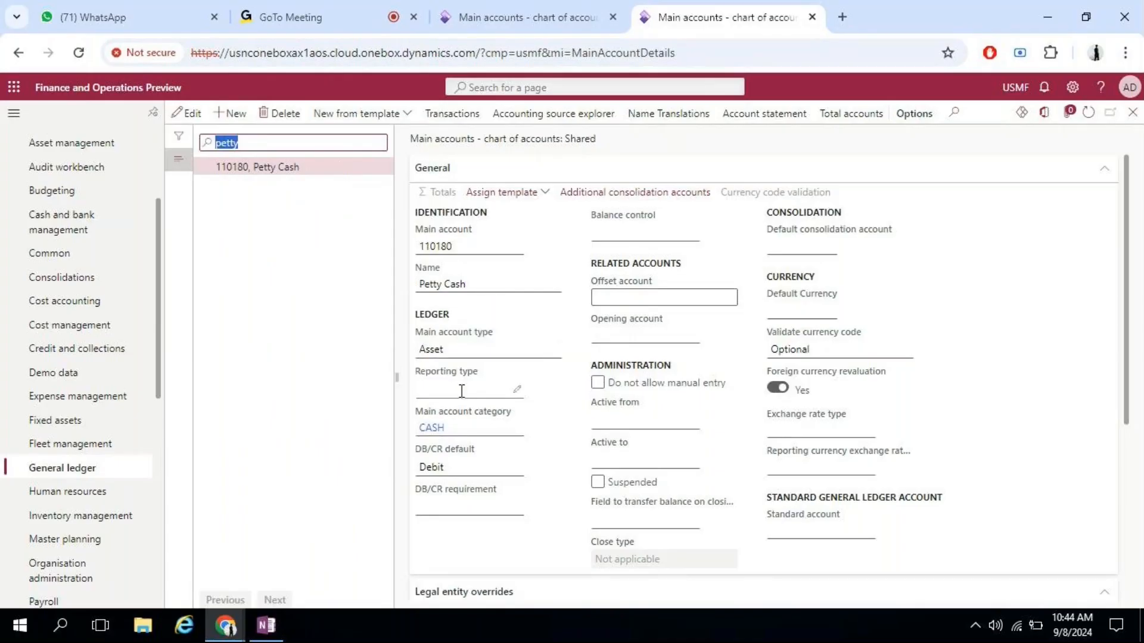
mouse_move(457, 432)
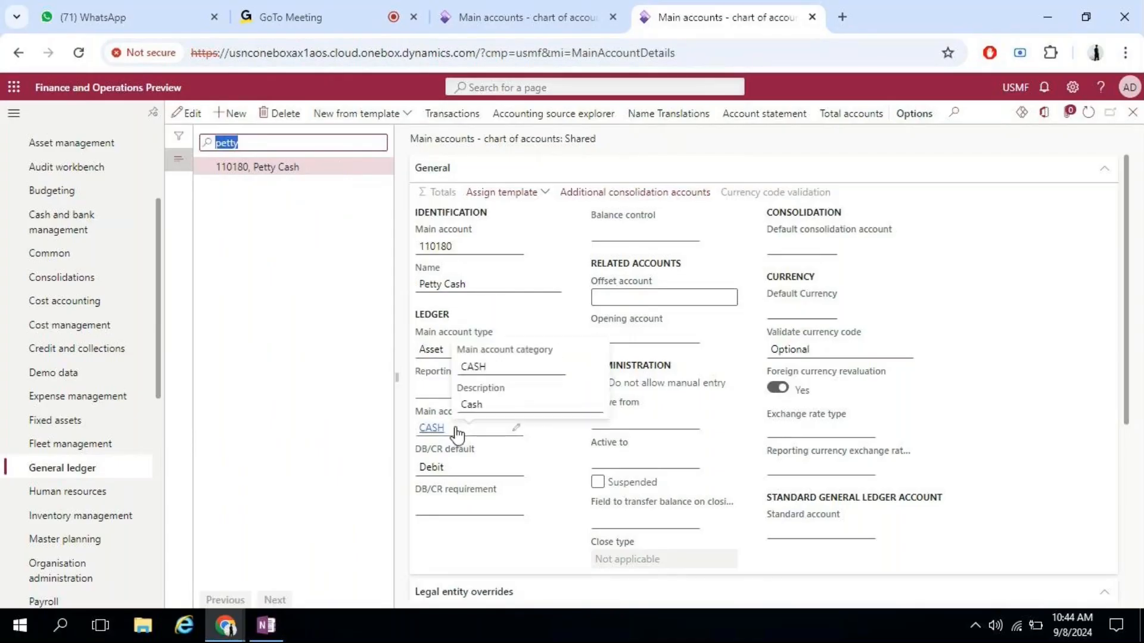
- Create a main account in company T004's Titan chart of accounts with number 100002 and name Petty Cash
click(459, 18)
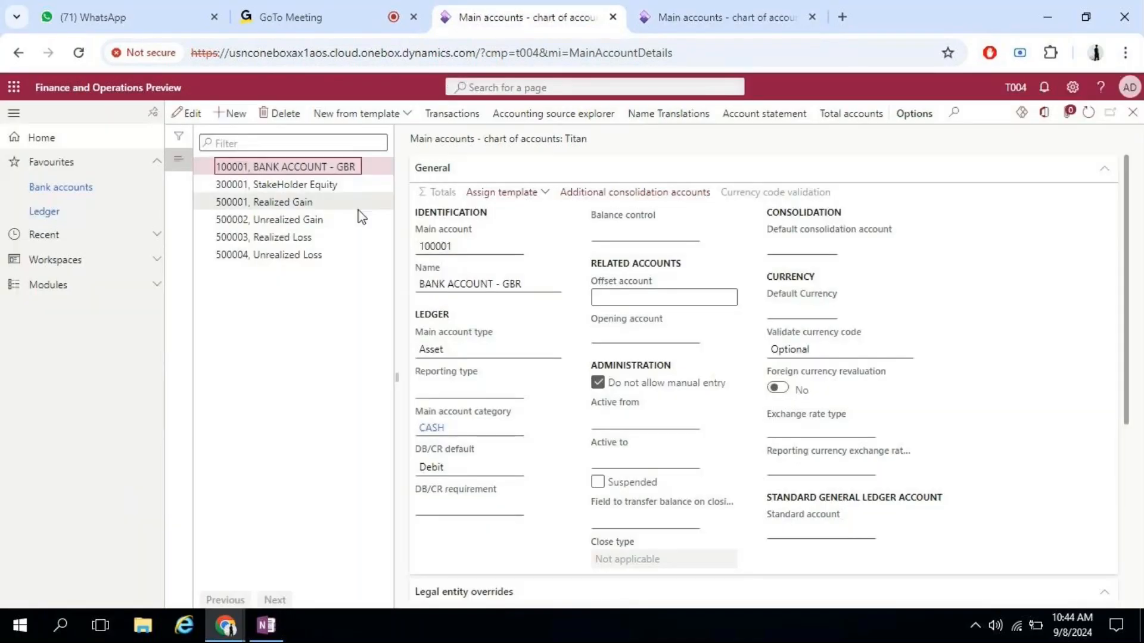
click(237, 119)
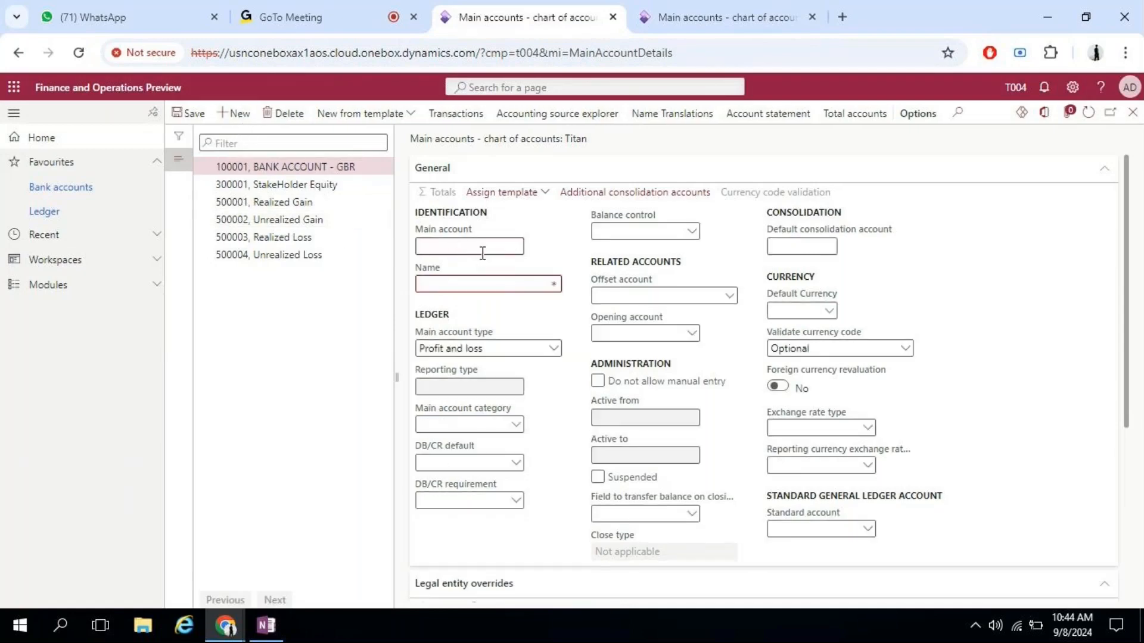
text(10000)
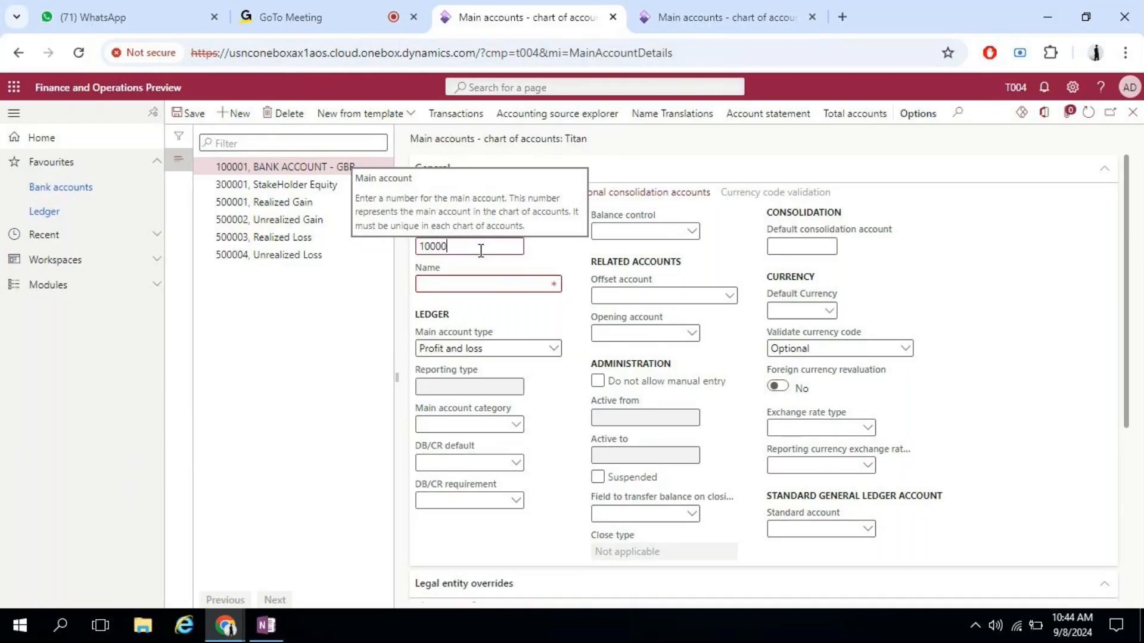
text(2)
key(Tab)
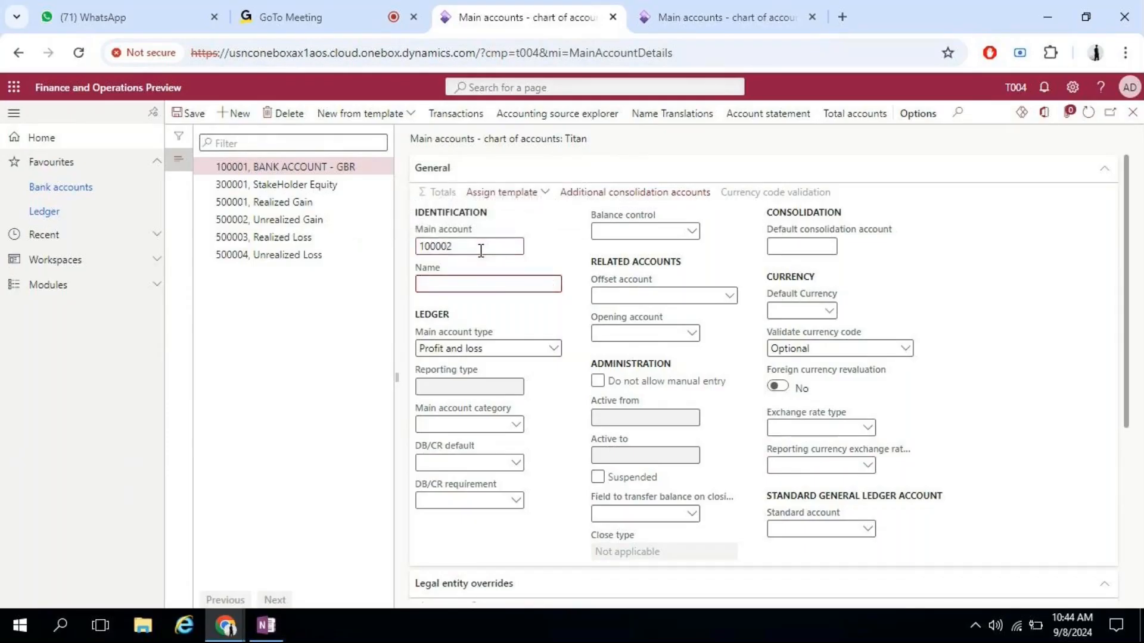
text(Petty Cash)
key(Tab)
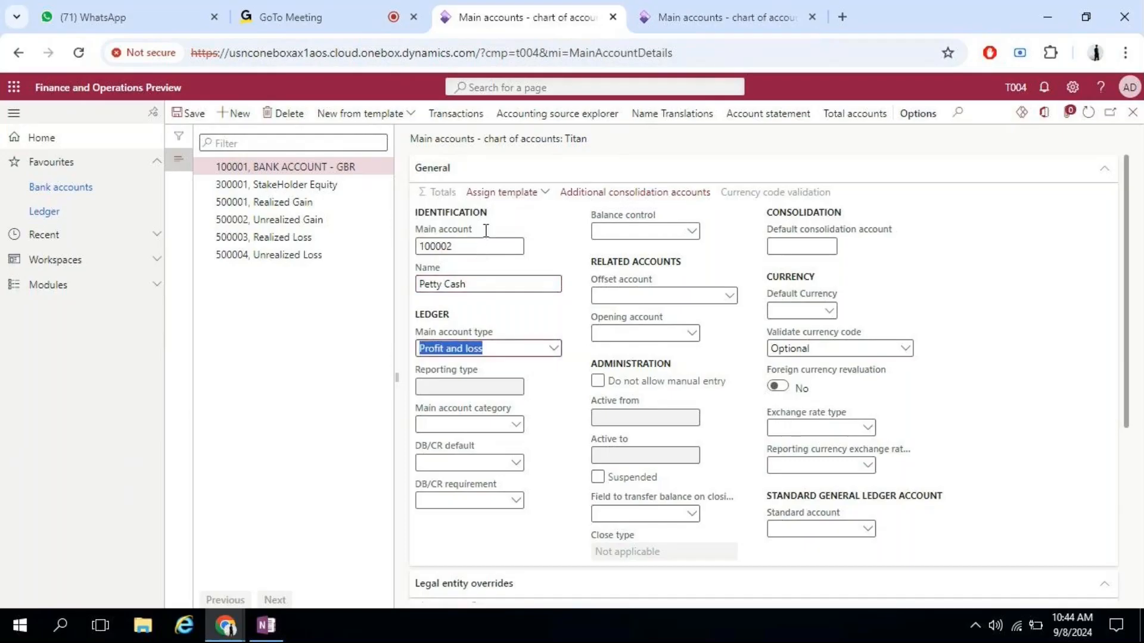
- Set the Petty Cash account's type to Asset and its main account category to CASH, and save the account
click(553, 348)
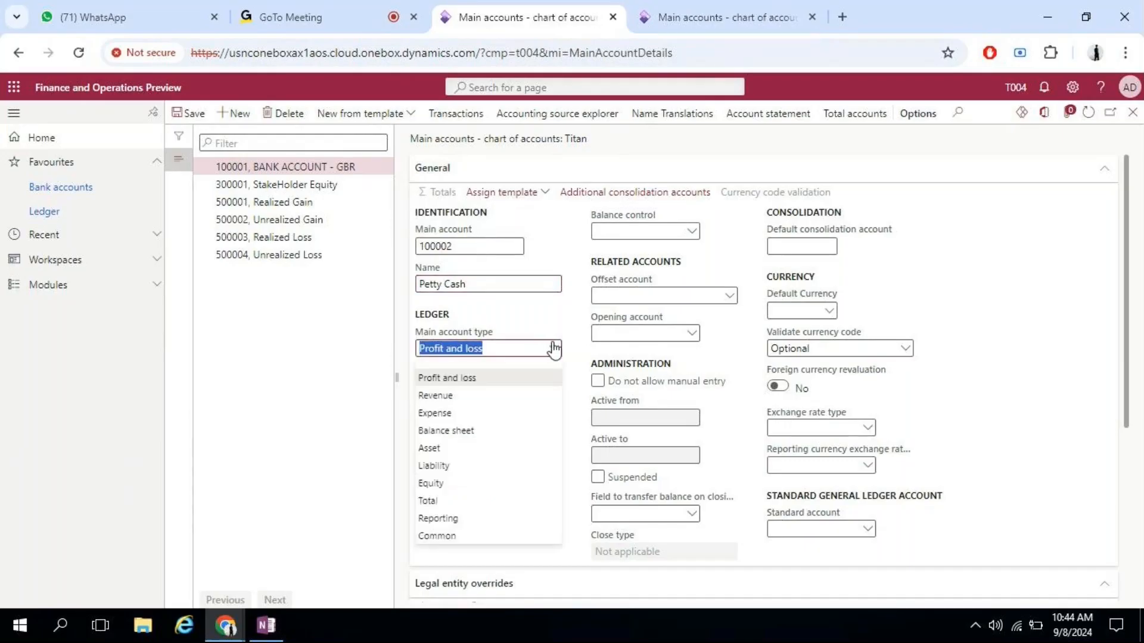
click(431, 449)
click(514, 425)
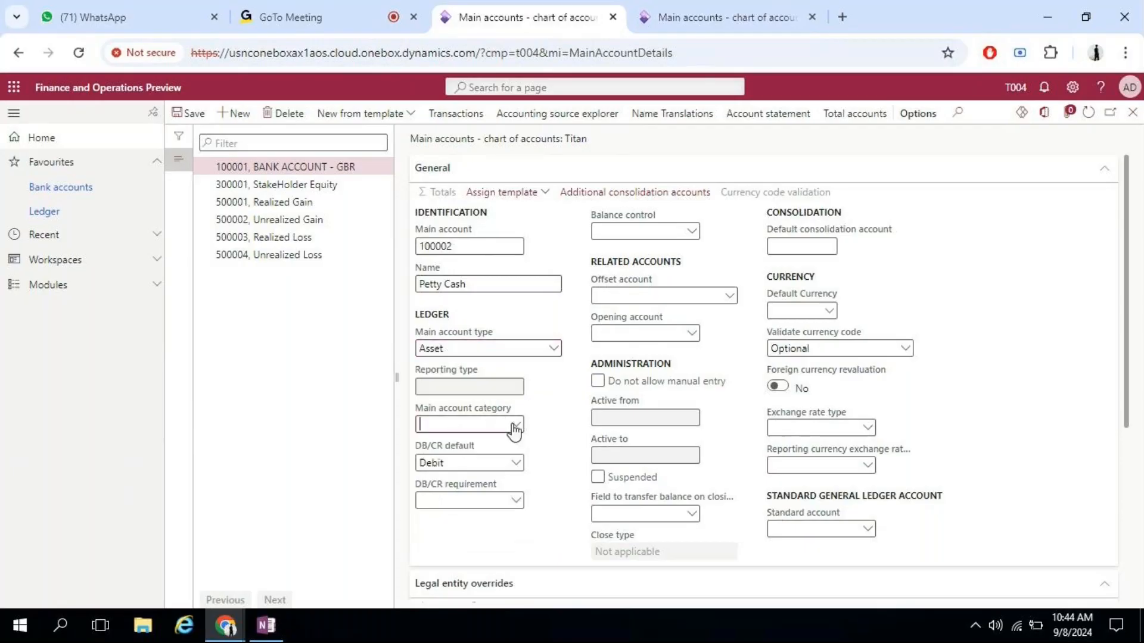
text(CASH)
key(Tab)
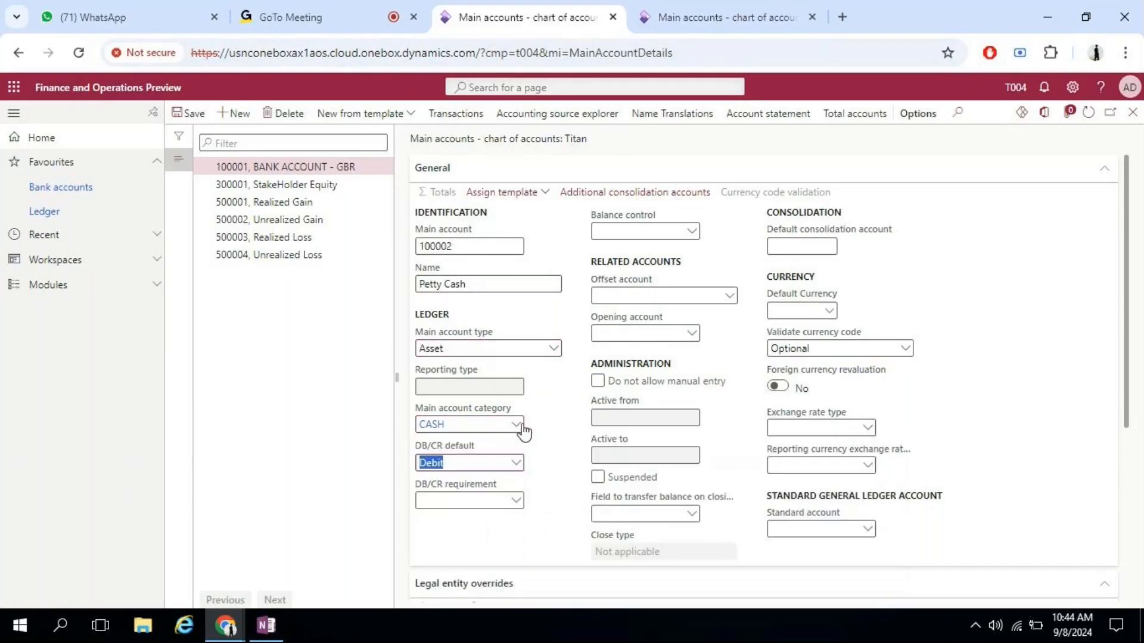
click(197, 115)
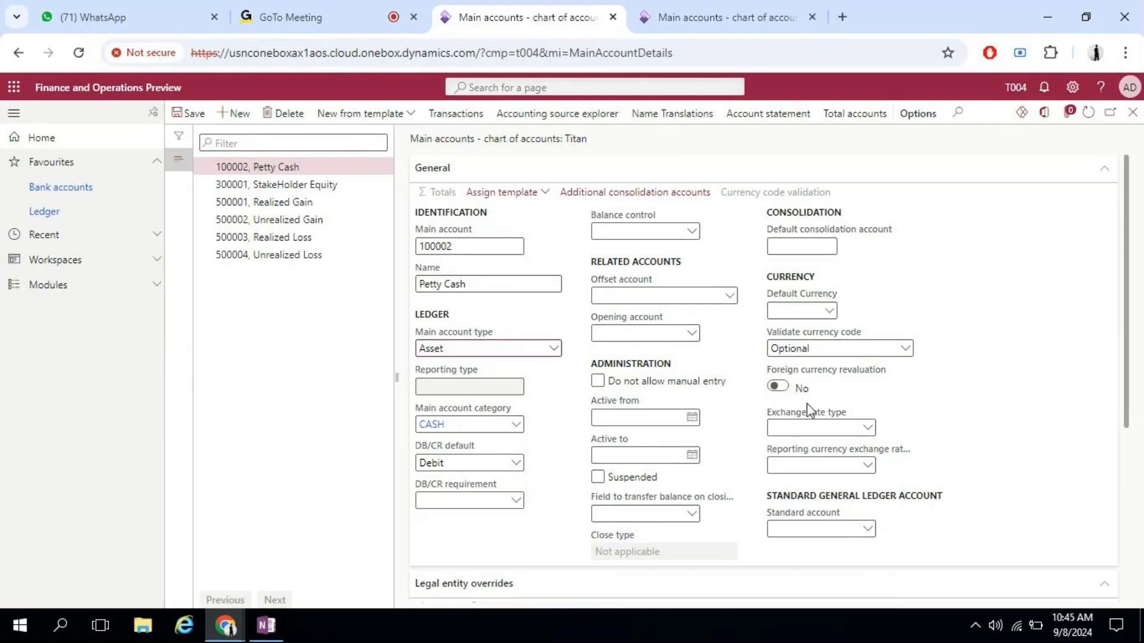
click(597, 383)
- Check the petty cash sketch in OneNote, and open the general ledger's General journals page for company T004
click(266, 626)
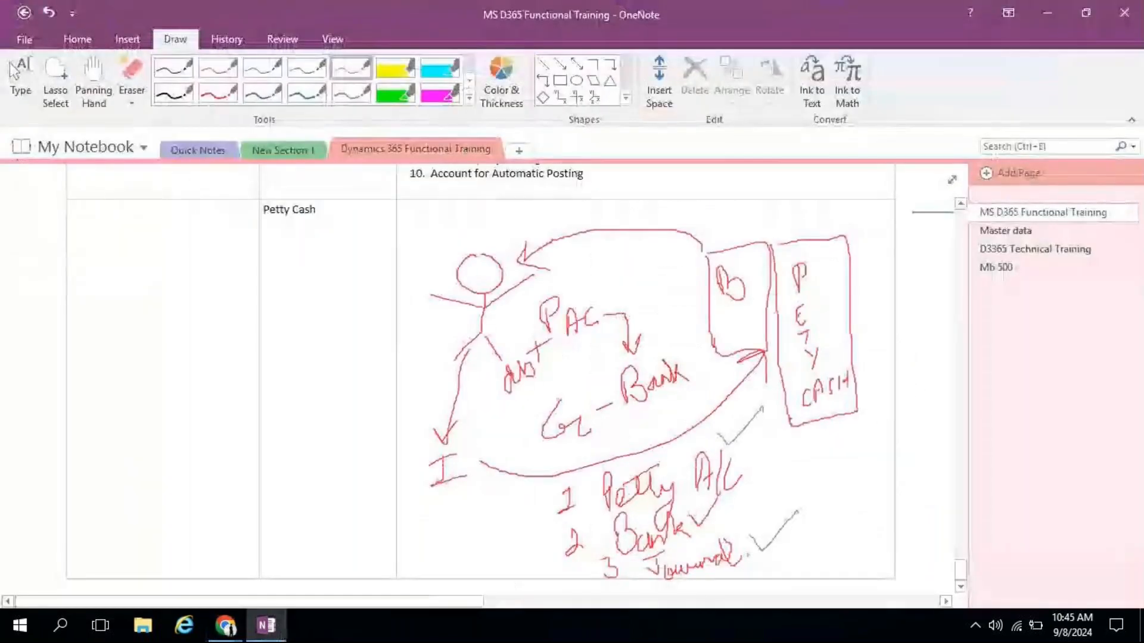
click(1050, 13)
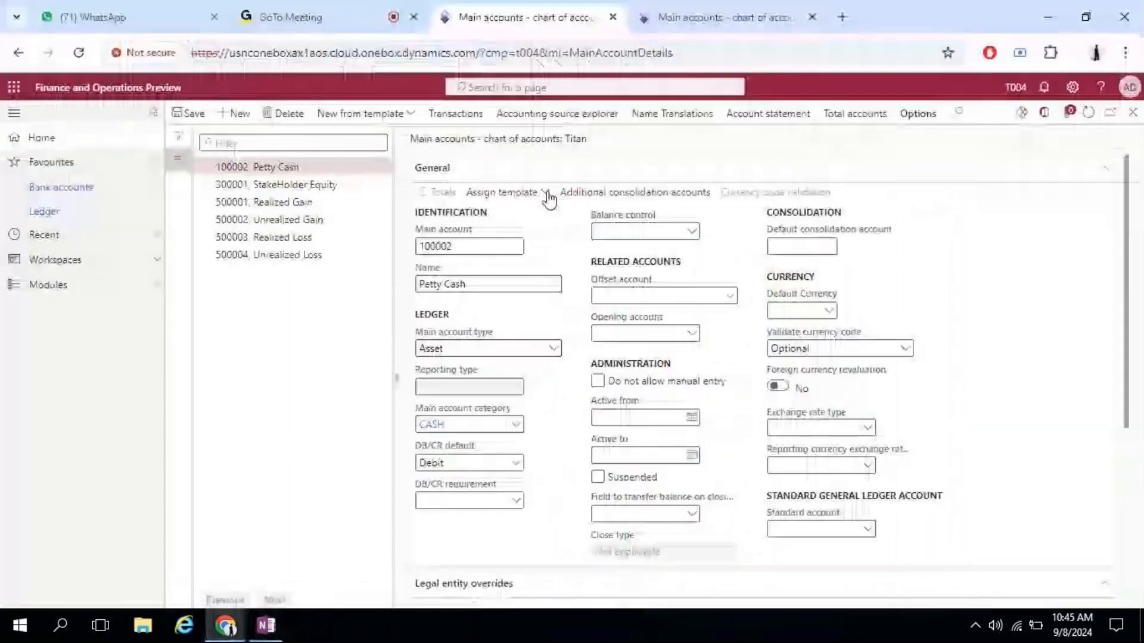
click(77, 287)
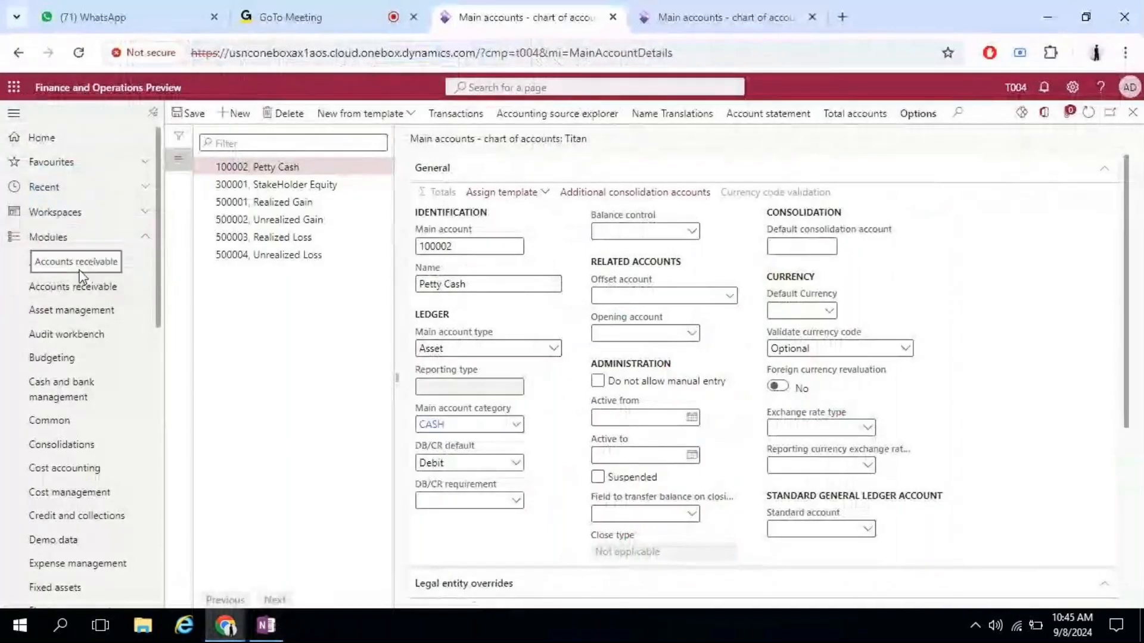
click(88, 263)
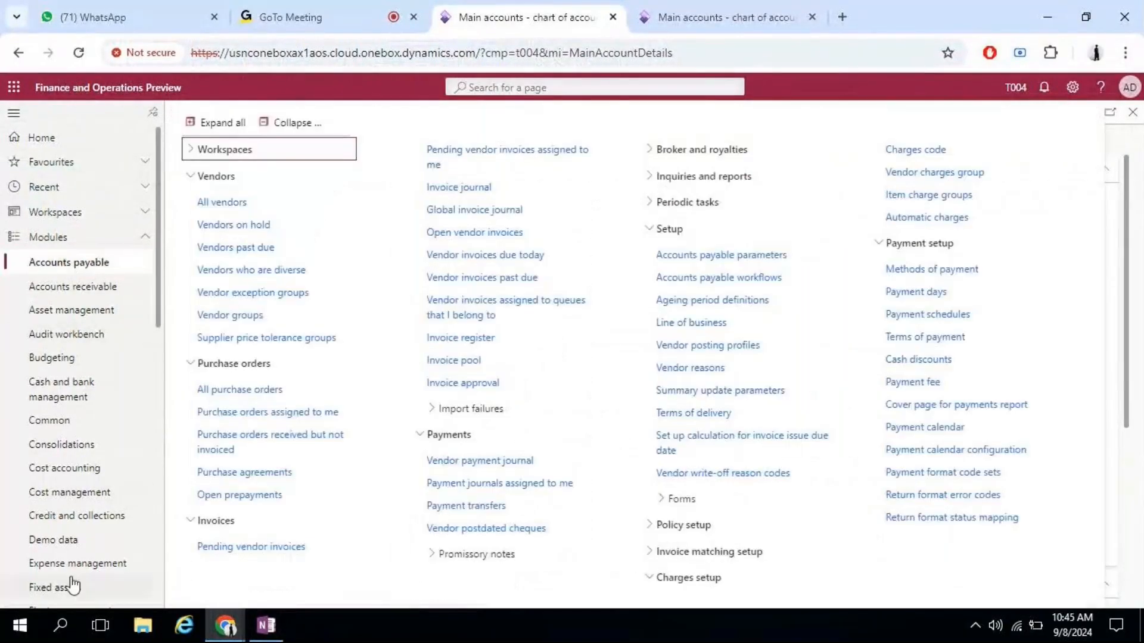
scroll(77, 572, down, 1)
click(68, 551)
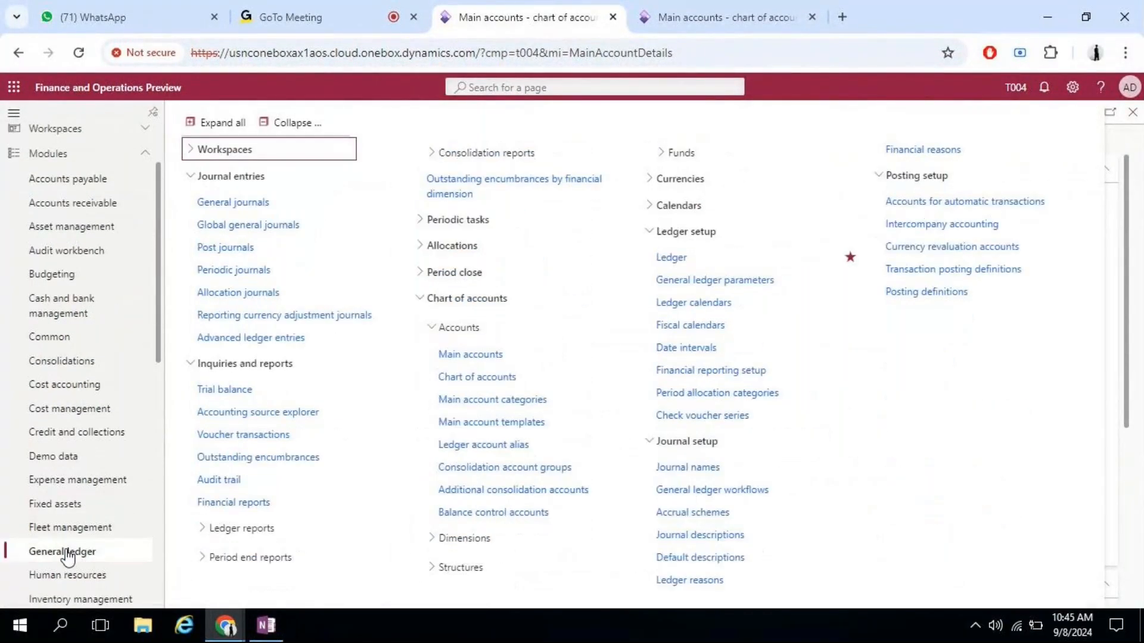
click(242, 205)
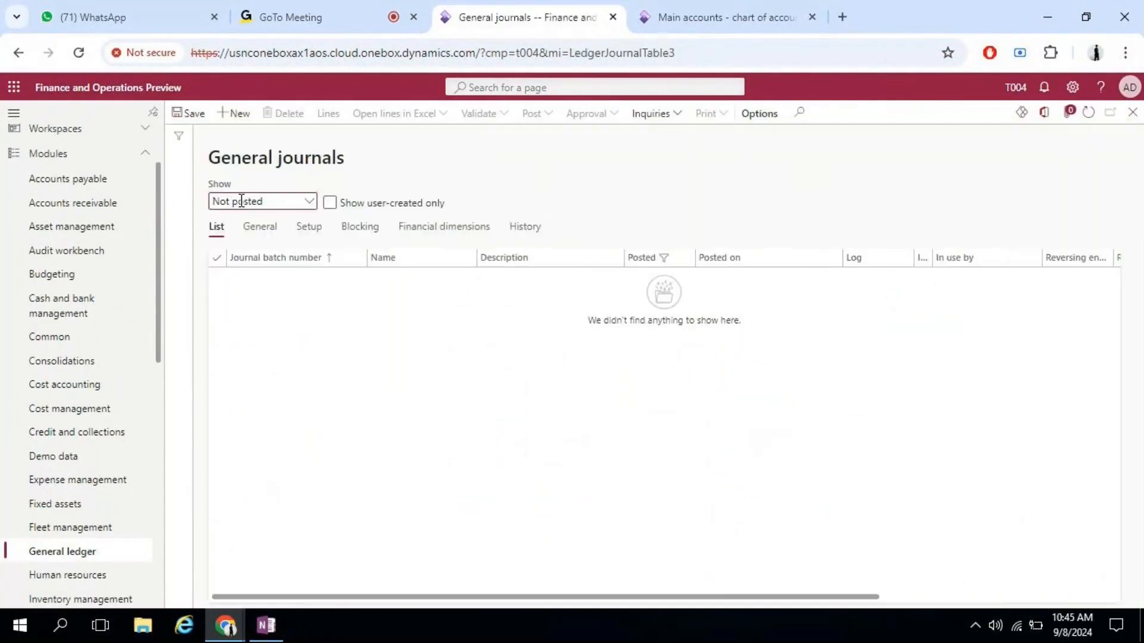
- Add a new general journal and open the Journal names details from its Name field
click(235, 115)
click(468, 279)
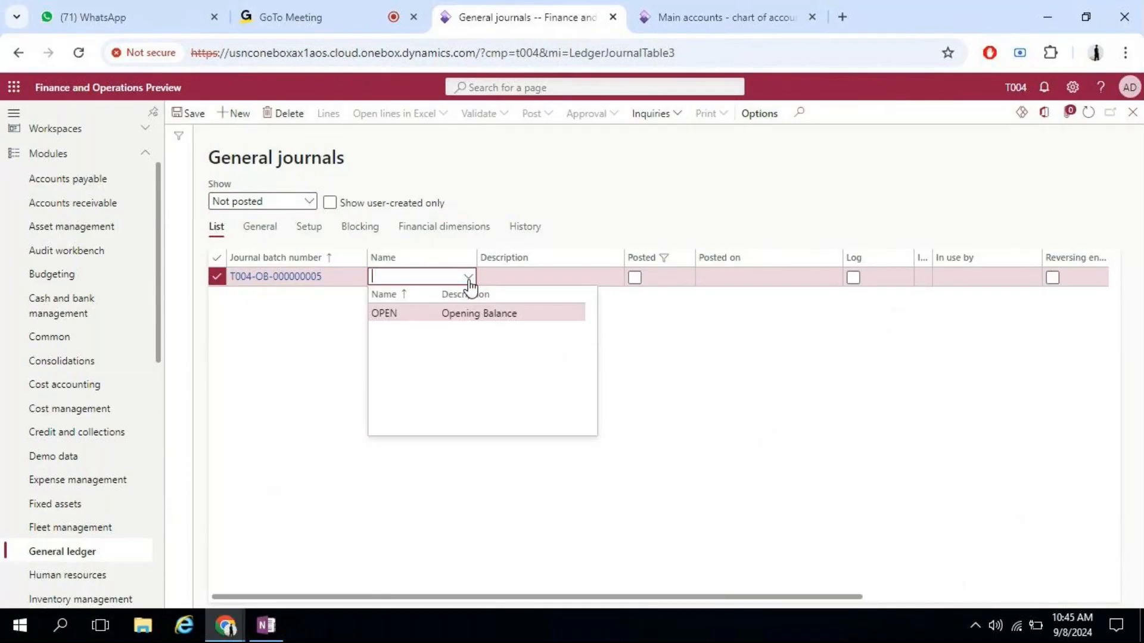
right_click(469, 281)
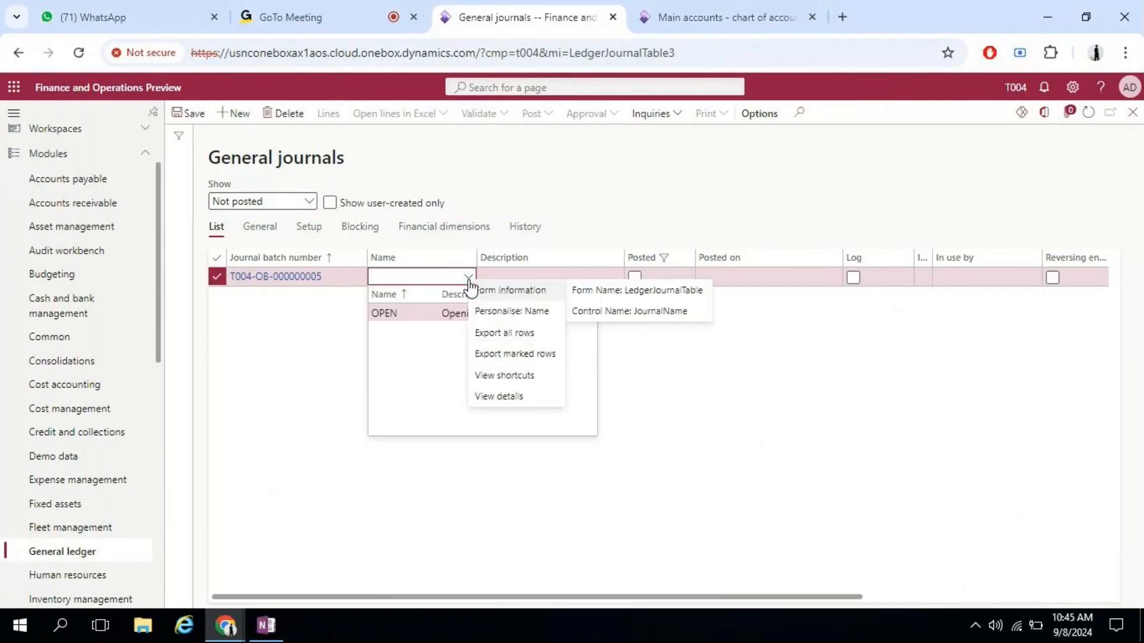
click(515, 397)
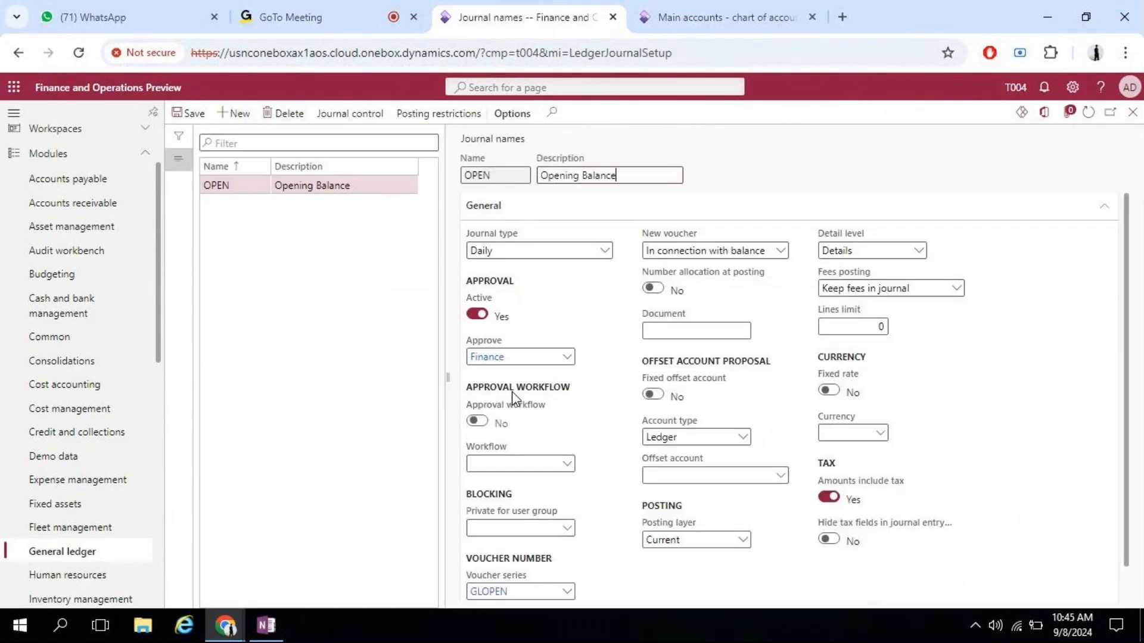
- Create a journal name CASH with the description Cash Transfer
click(235, 113)
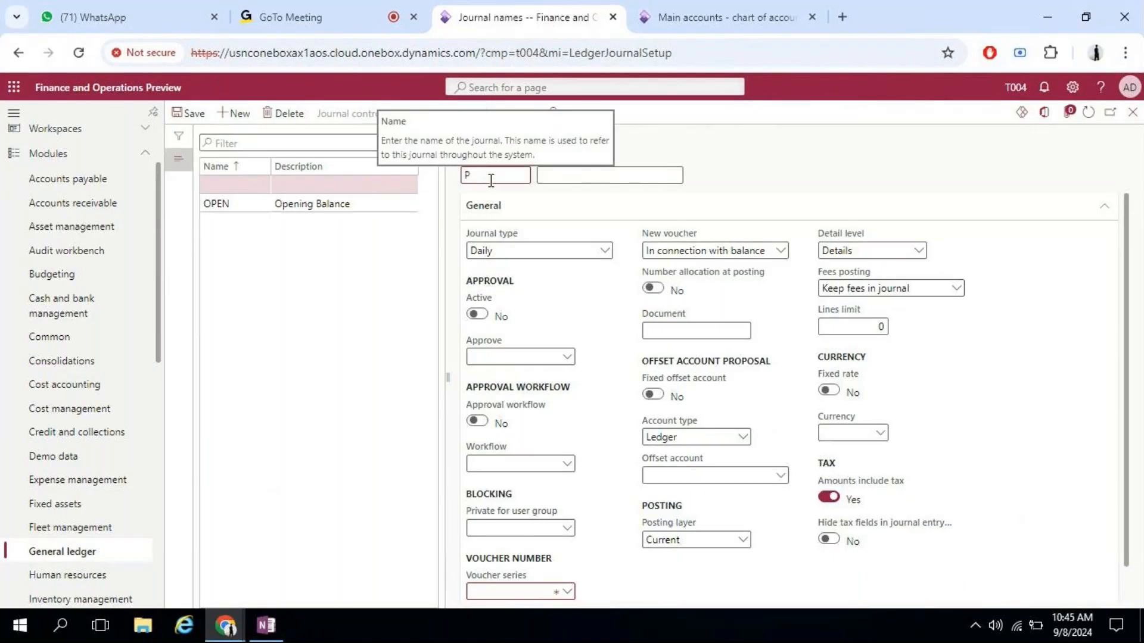
text(CASH)
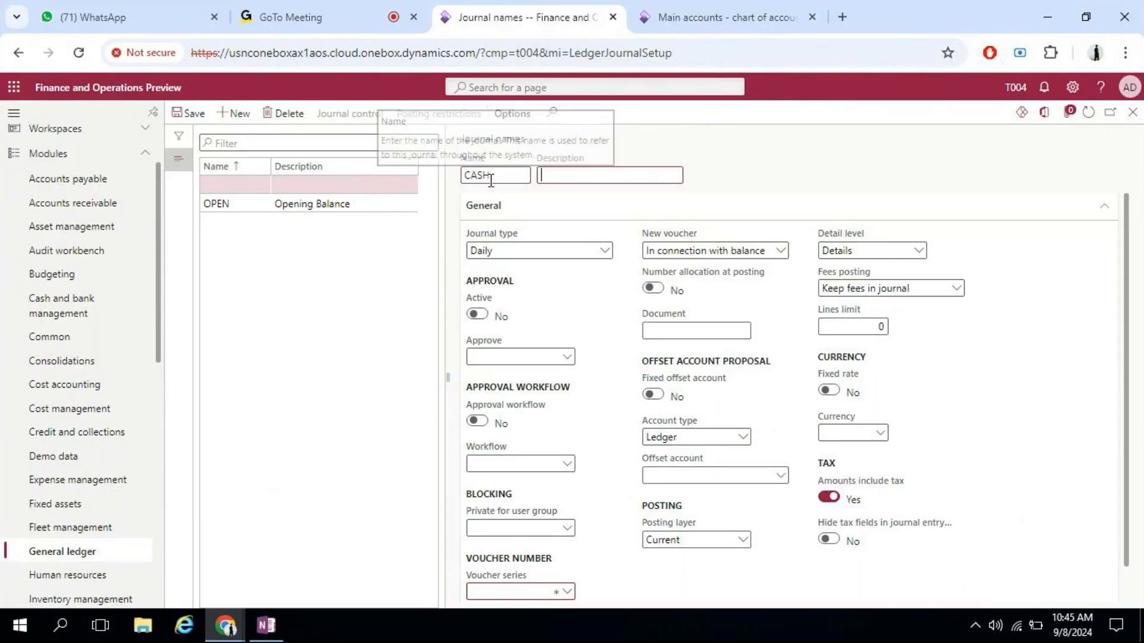
text(Cash Transfer)
key(Tab)
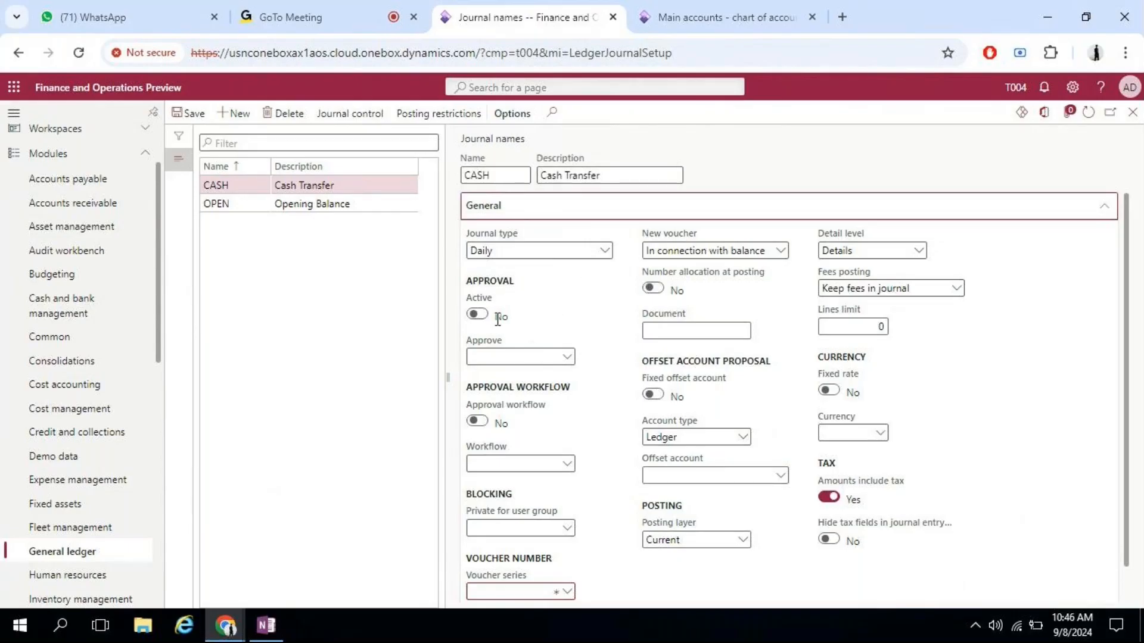
- Assign the voucher series Gene_500 to the CASH journal name and save it
click(566, 592)
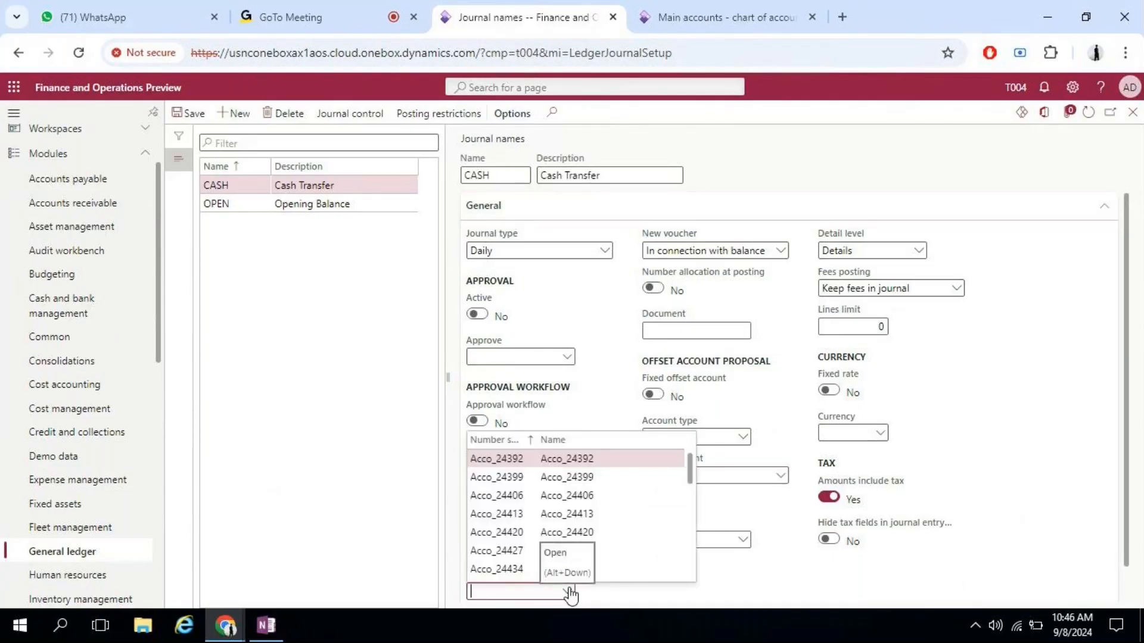
scroll(570, 594, down, 1)
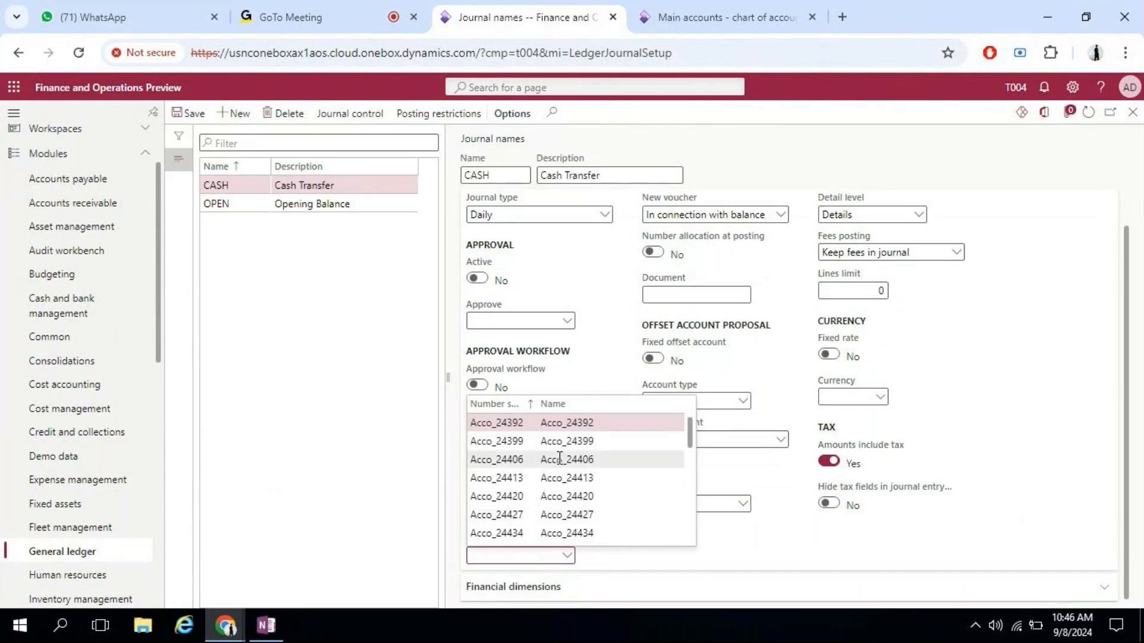
scroll(609, 481, down, 5)
scroll(609, 481, up, 5)
text(GEN)
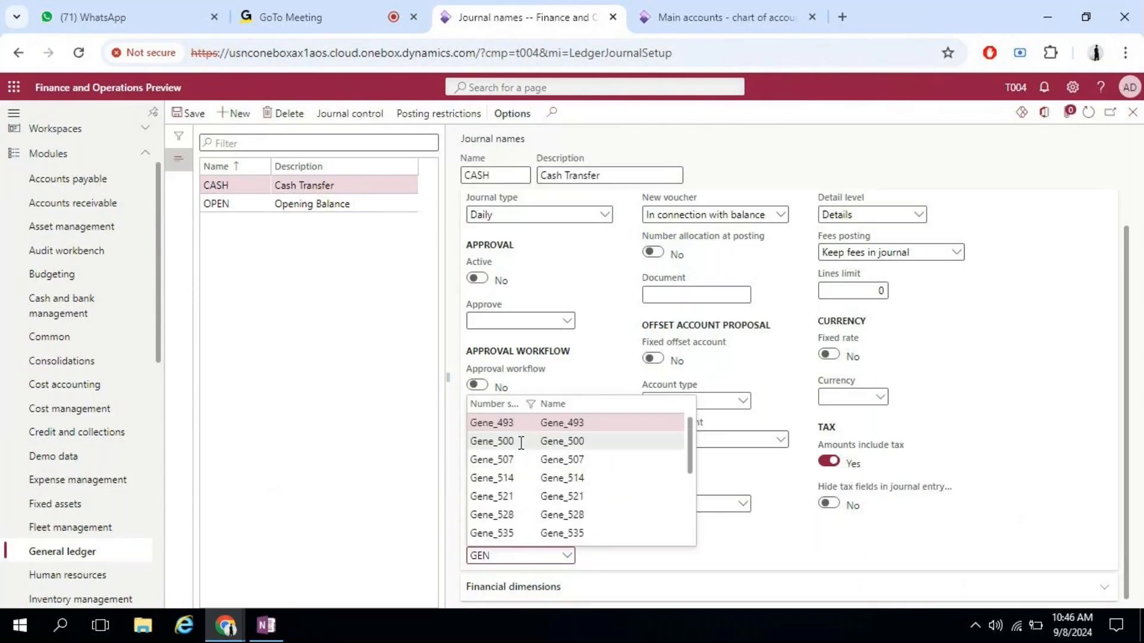
click(521, 441)
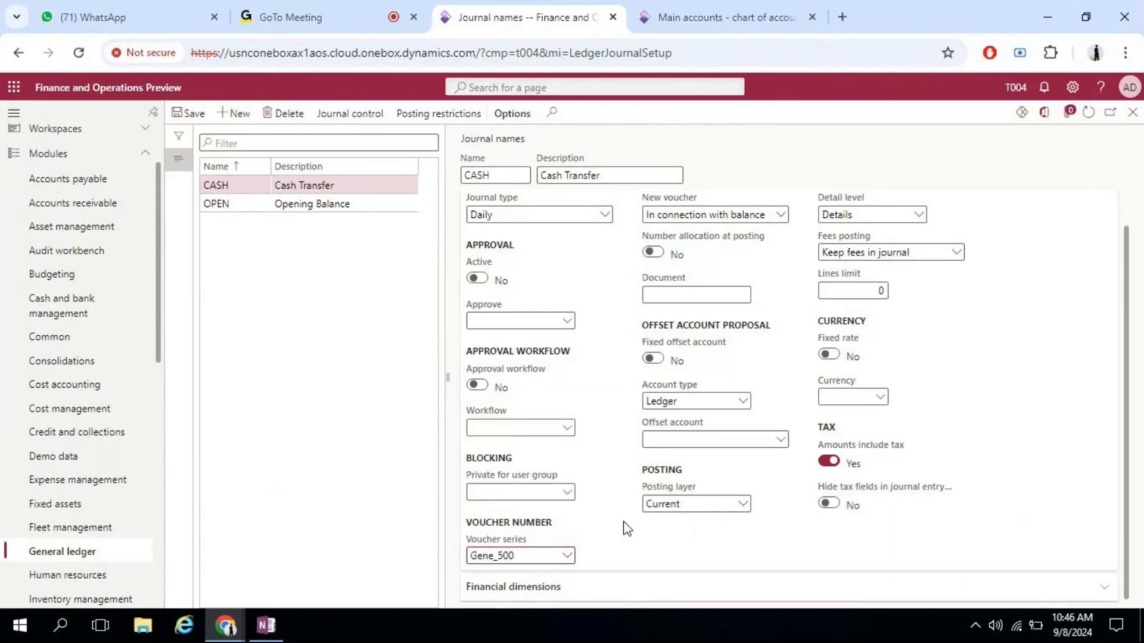
scroll(609, 543, up, 1)
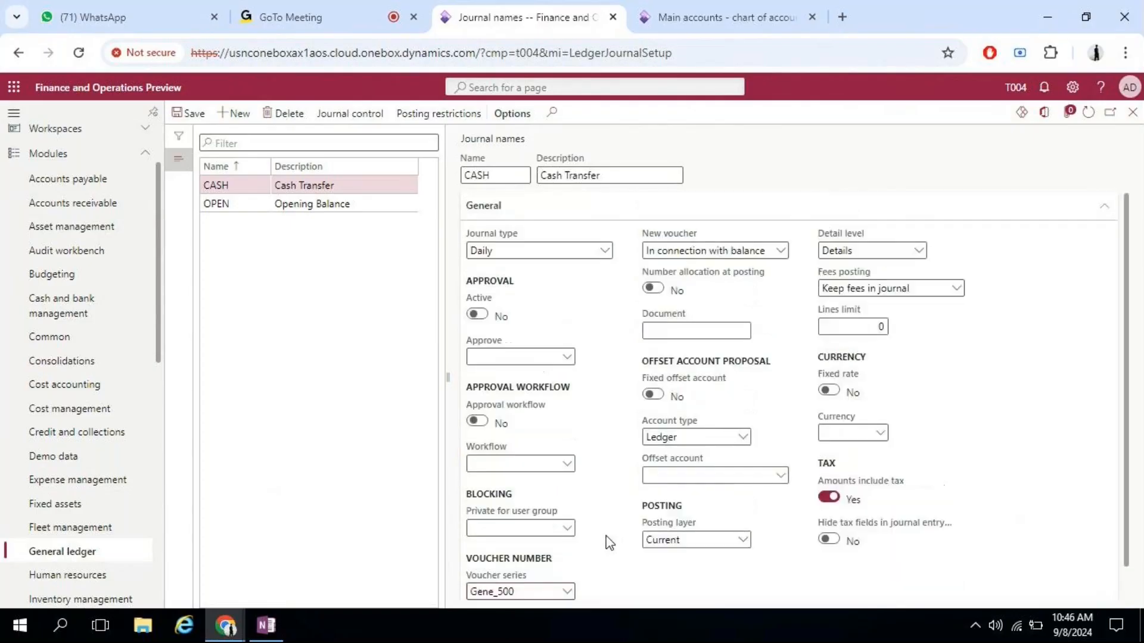
click(192, 118)
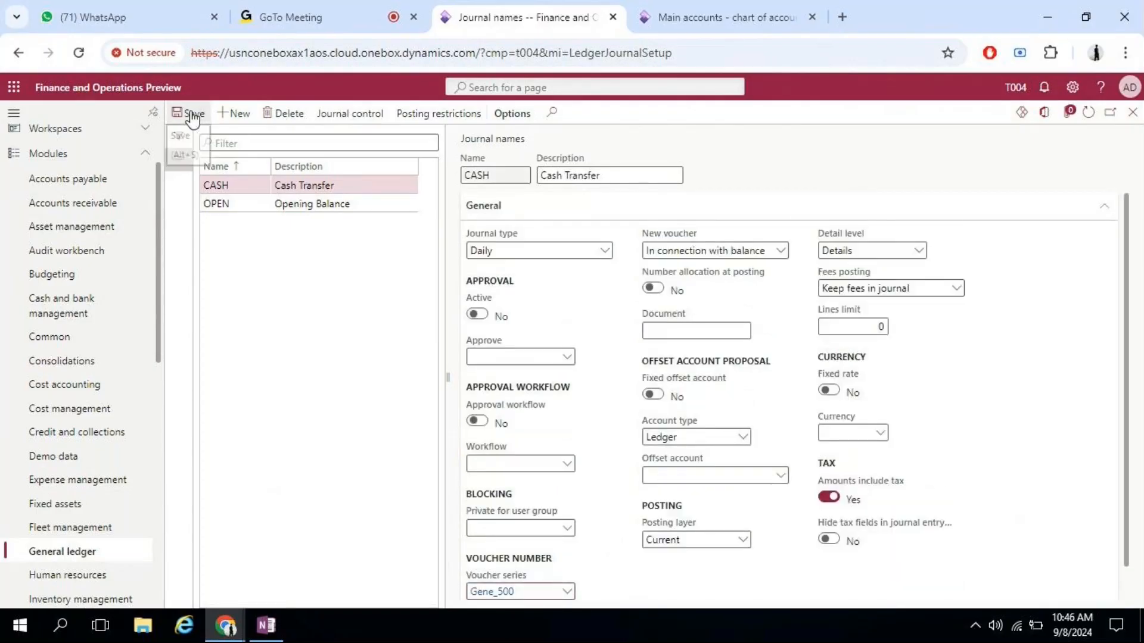
- Try the approval setting on the CASH journal name, and try to assign it an approval workflow
click(477, 316)
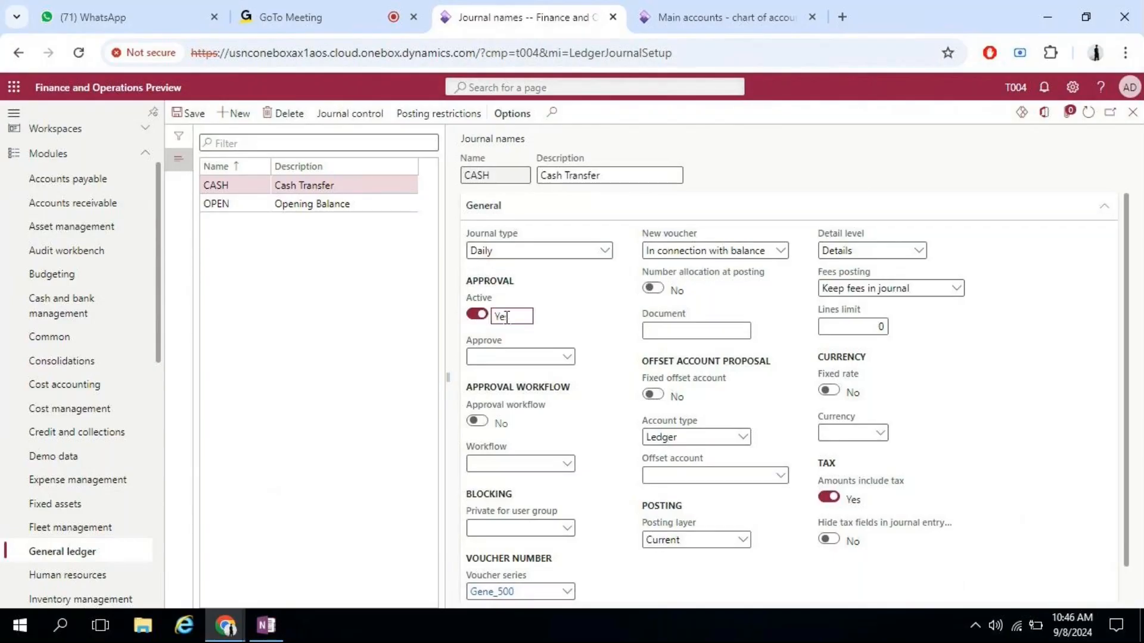
click(475, 317)
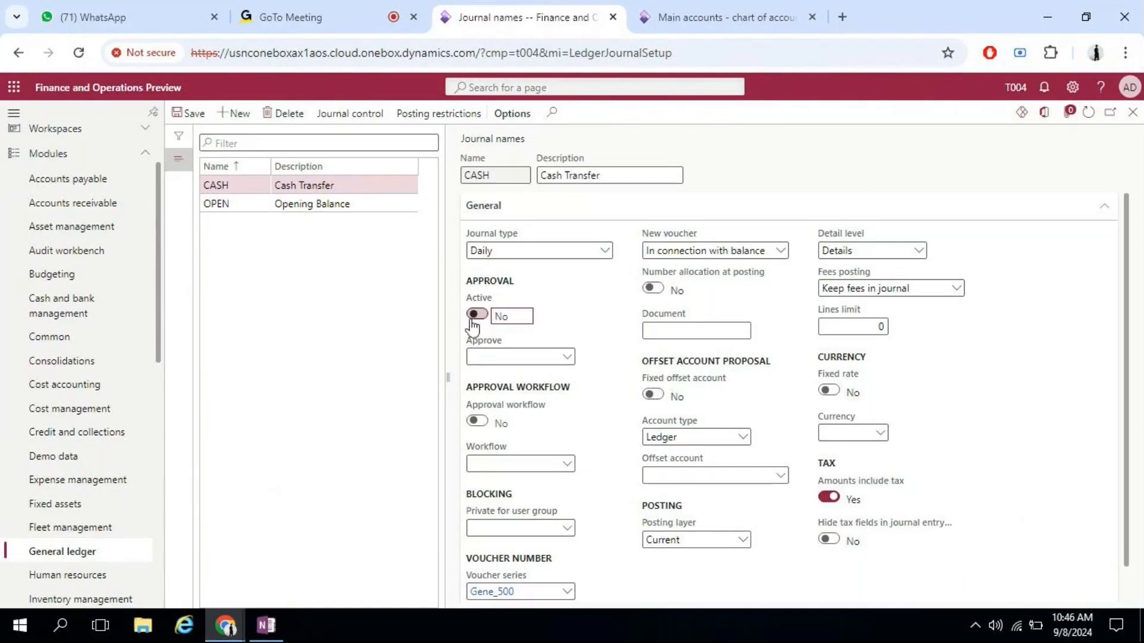
click(484, 423)
click(570, 464)
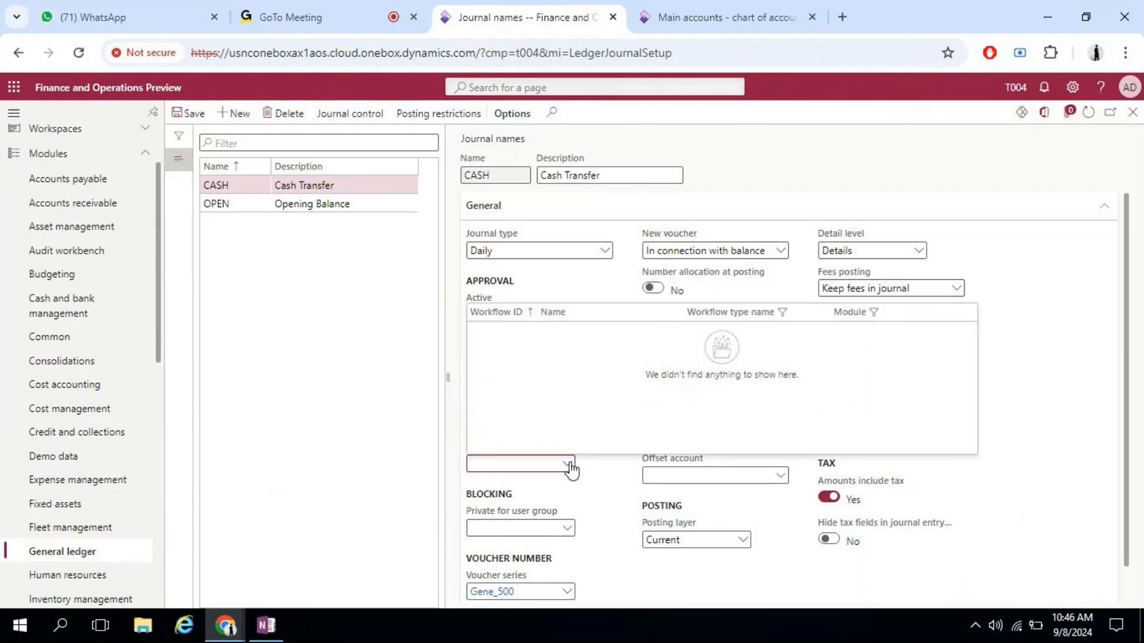
click(570, 468)
click(476, 423)
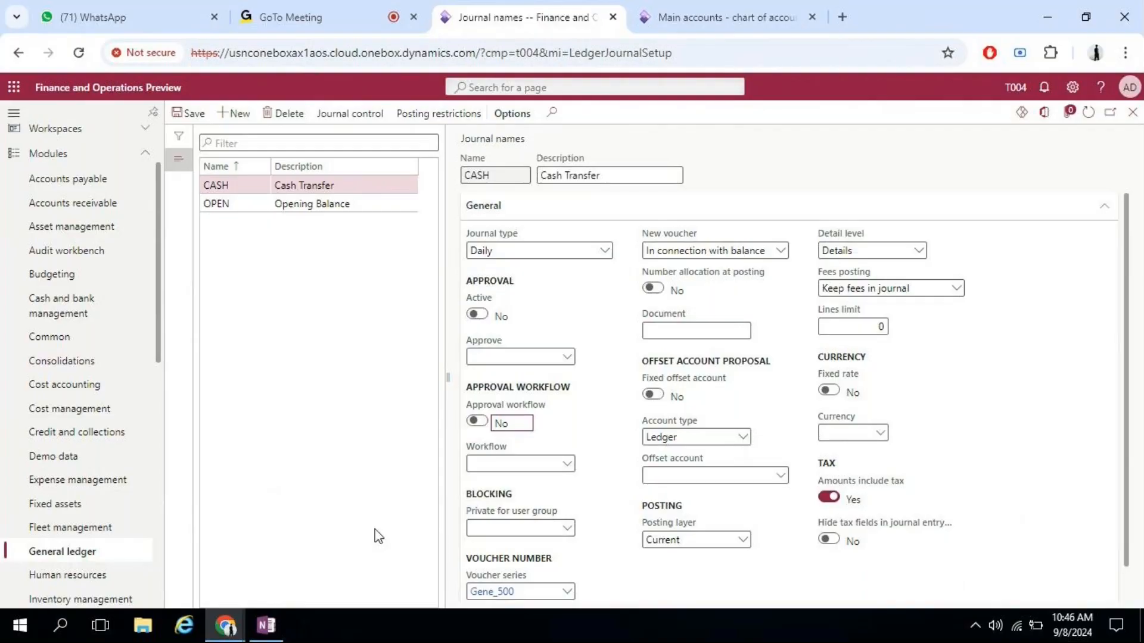
- Open the General ledger workflows page and try to create a Ledger daily journal workflow with the downloaded workflow editor
click(58, 553)
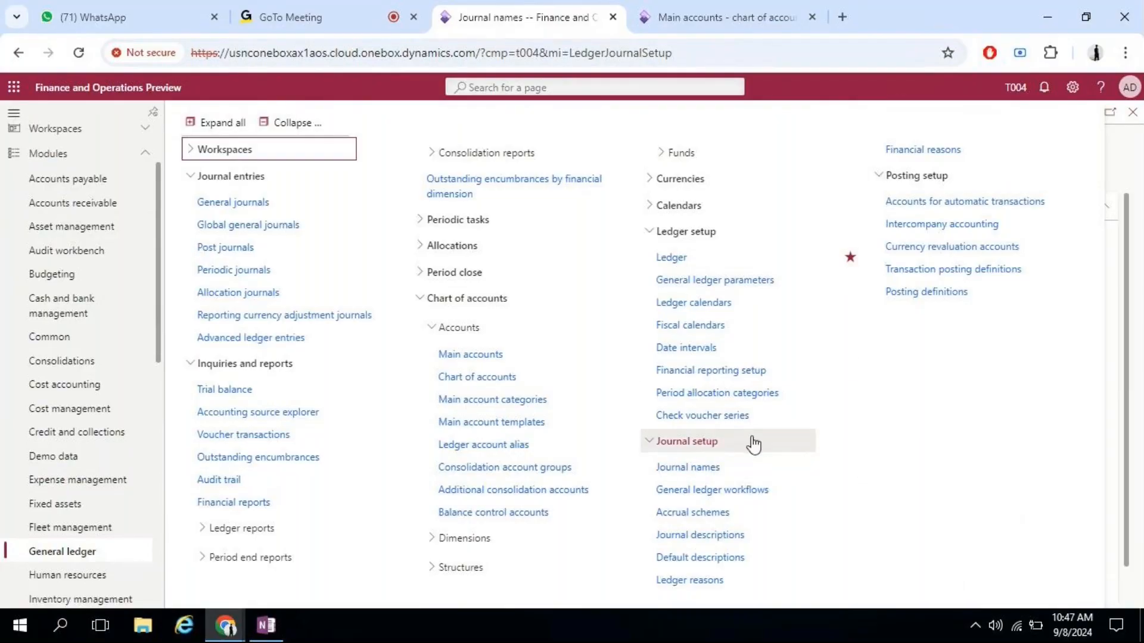
click(771, 492)
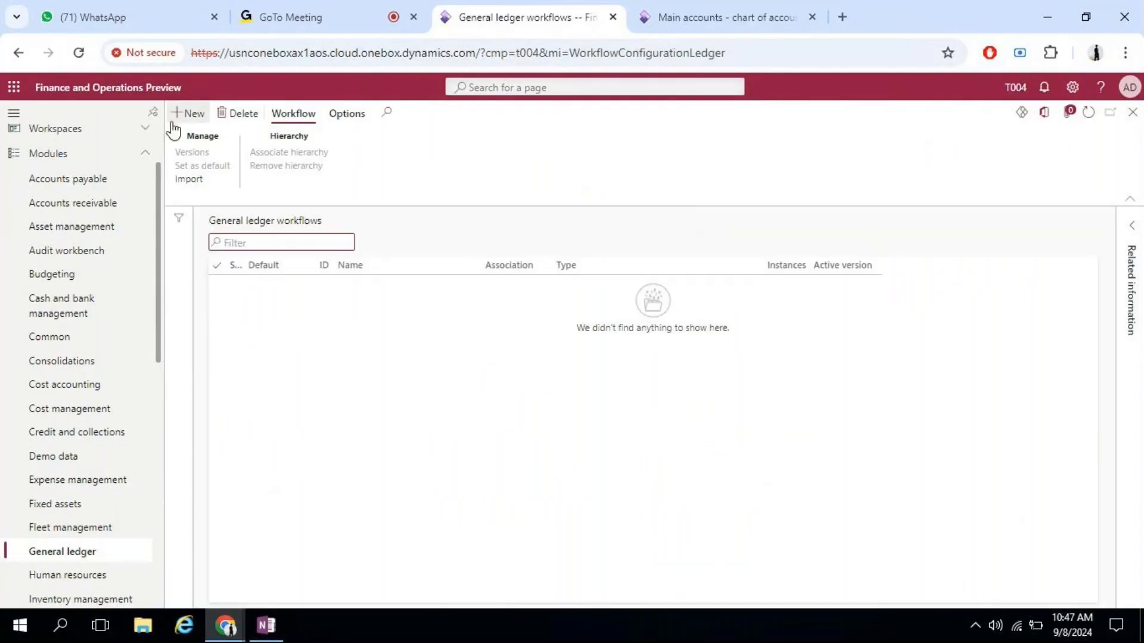
click(192, 126)
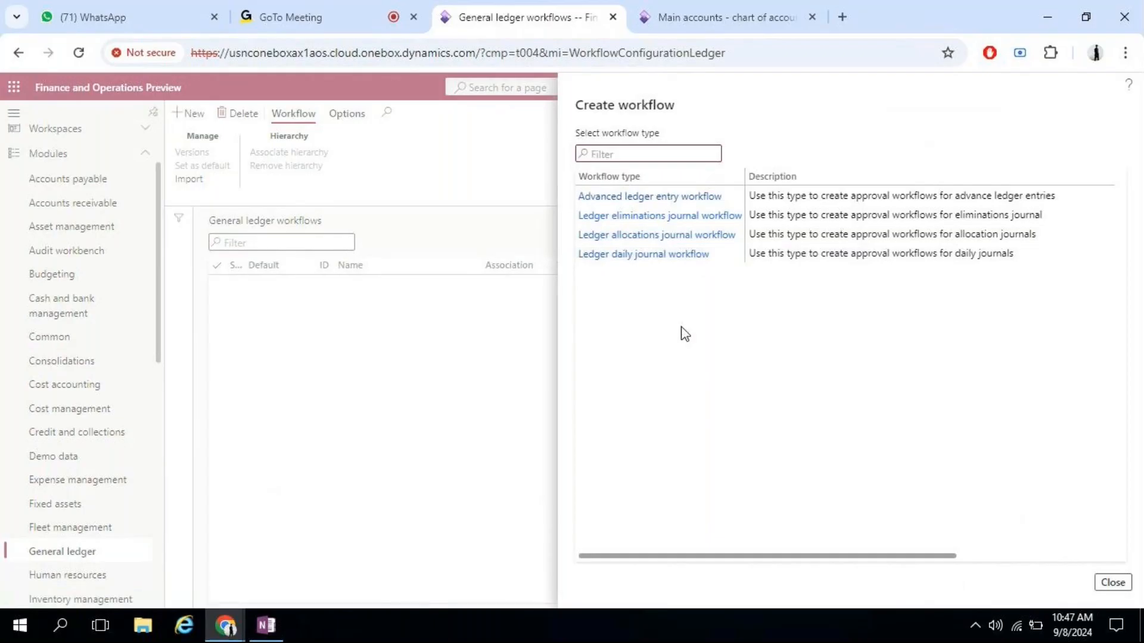
click(667, 262)
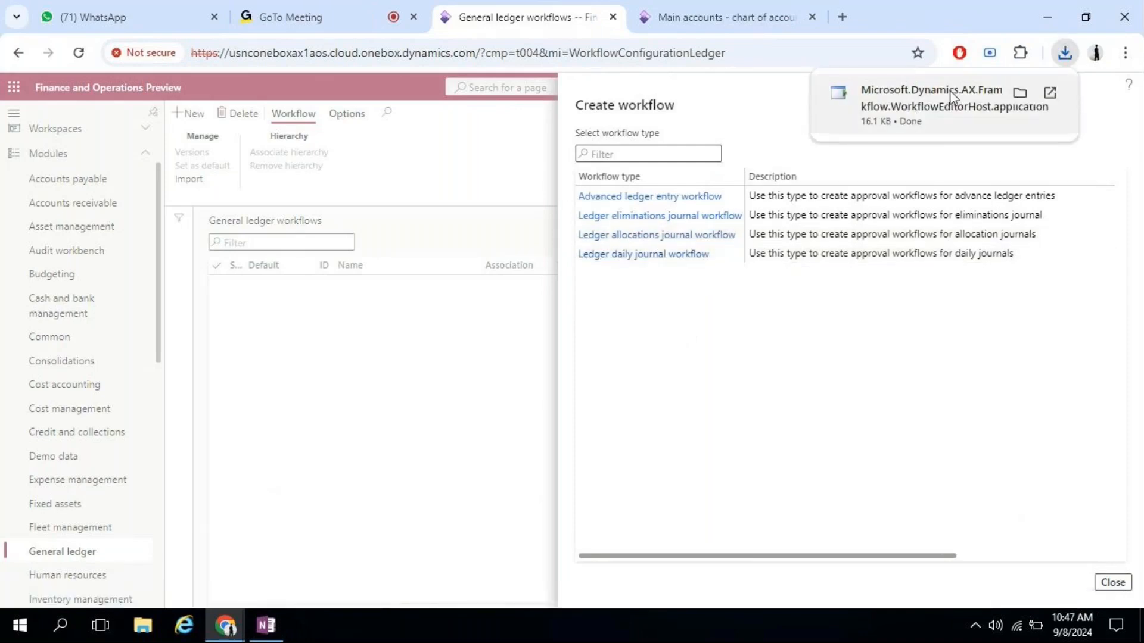
click(945, 122)
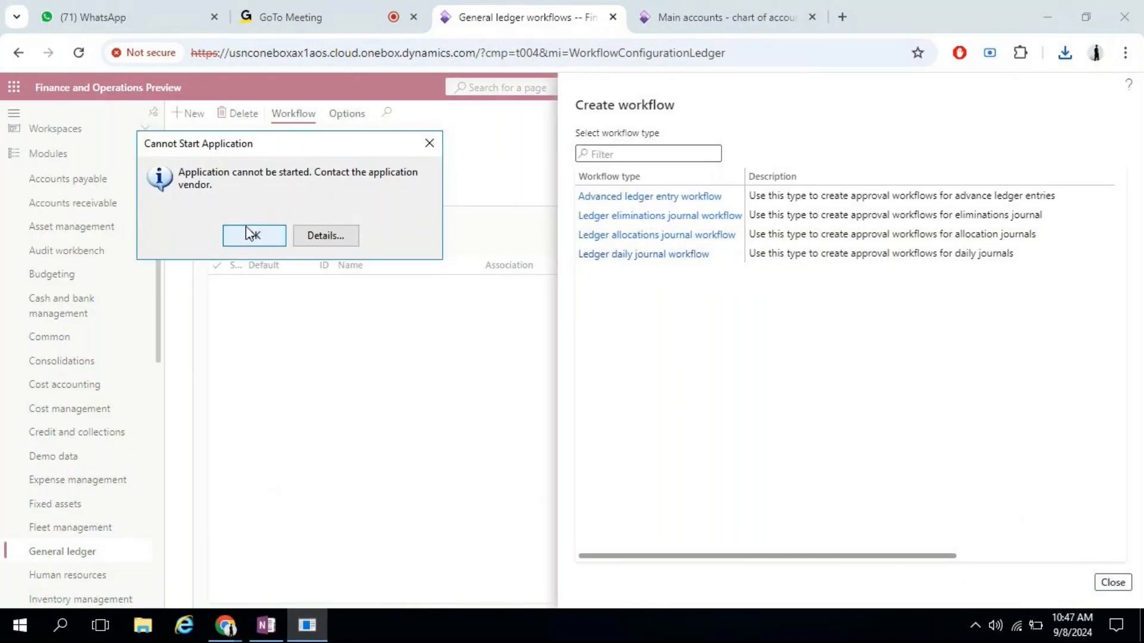
click(254, 238)
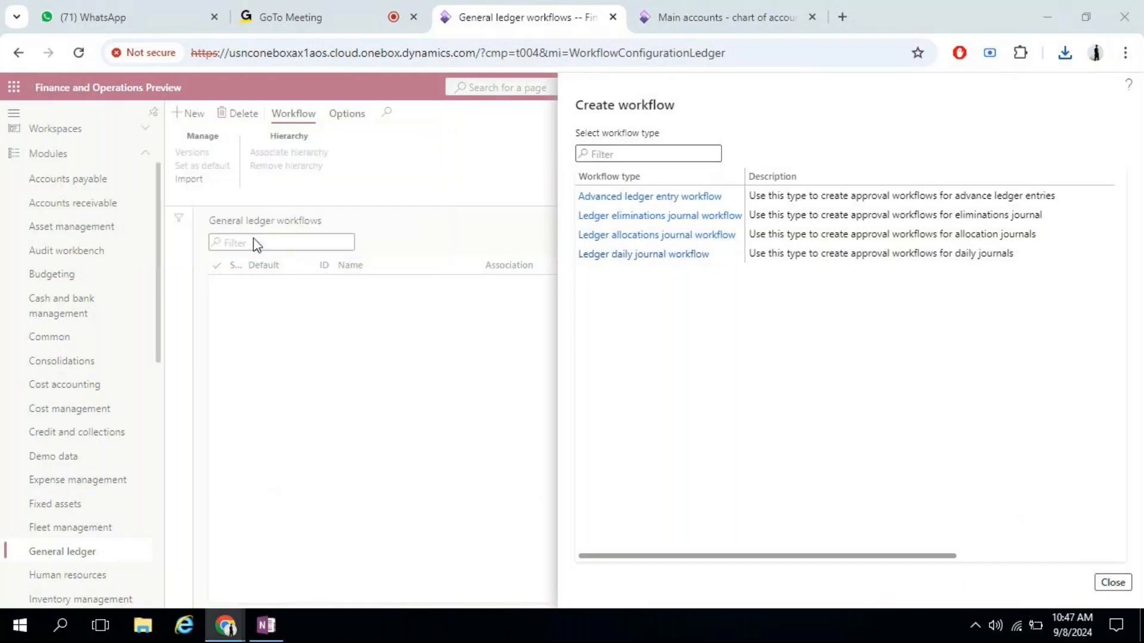
click(1112, 583)
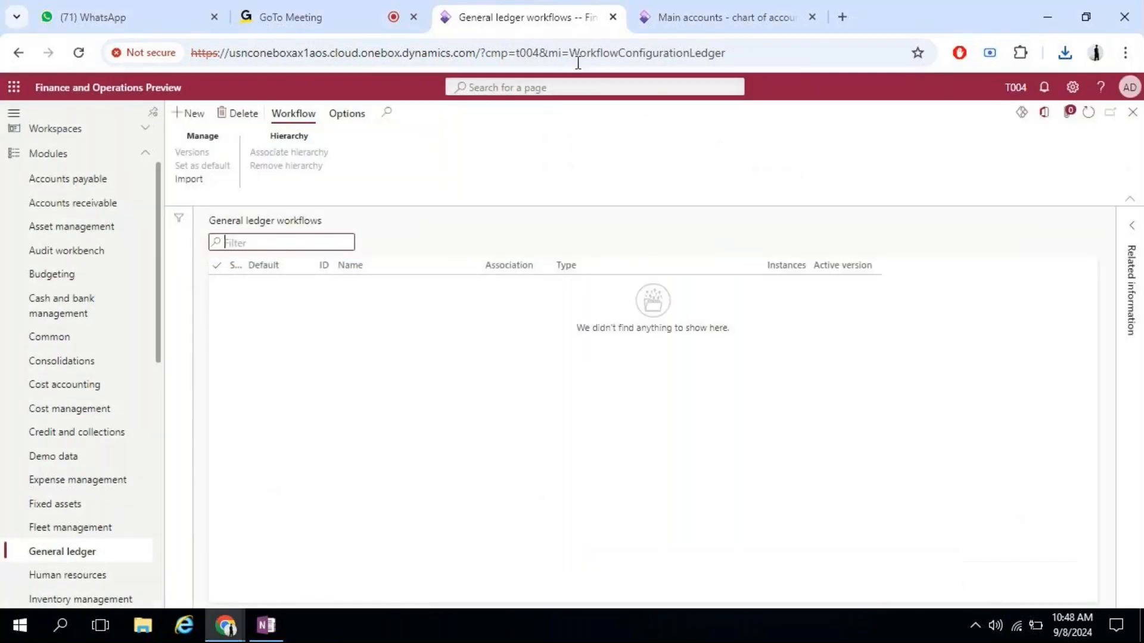
- Copy the address of the General ledger workflows page and load it in a maximized Internet Explorer window
click(739, 52)
key(ctrl+c)
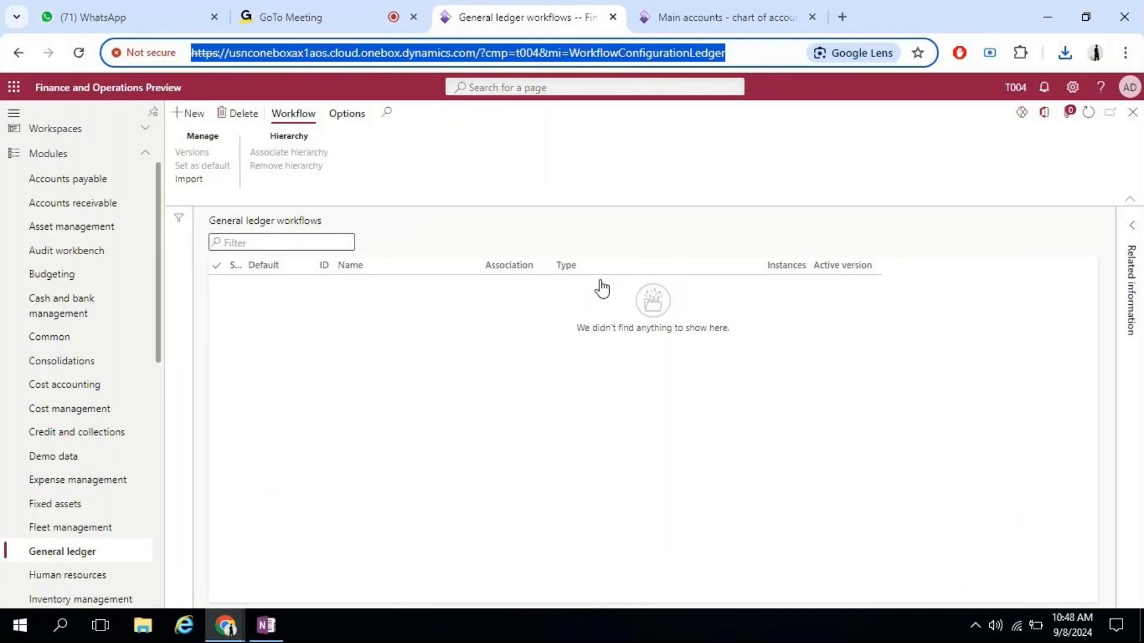
click(184, 626)
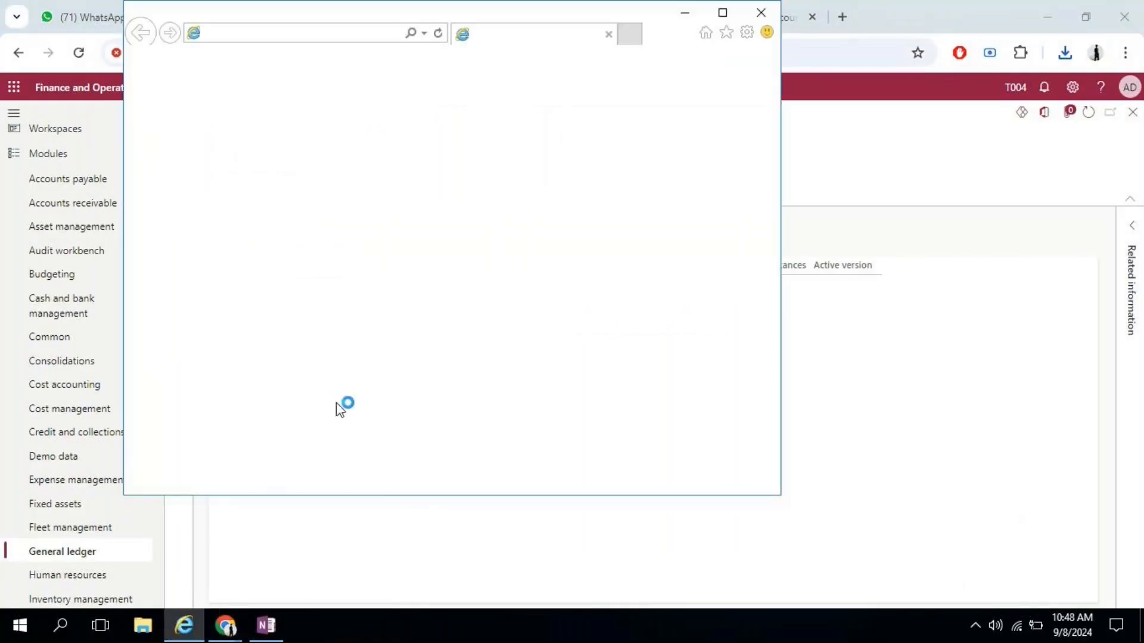
click(723, 12)
click(412, 27)
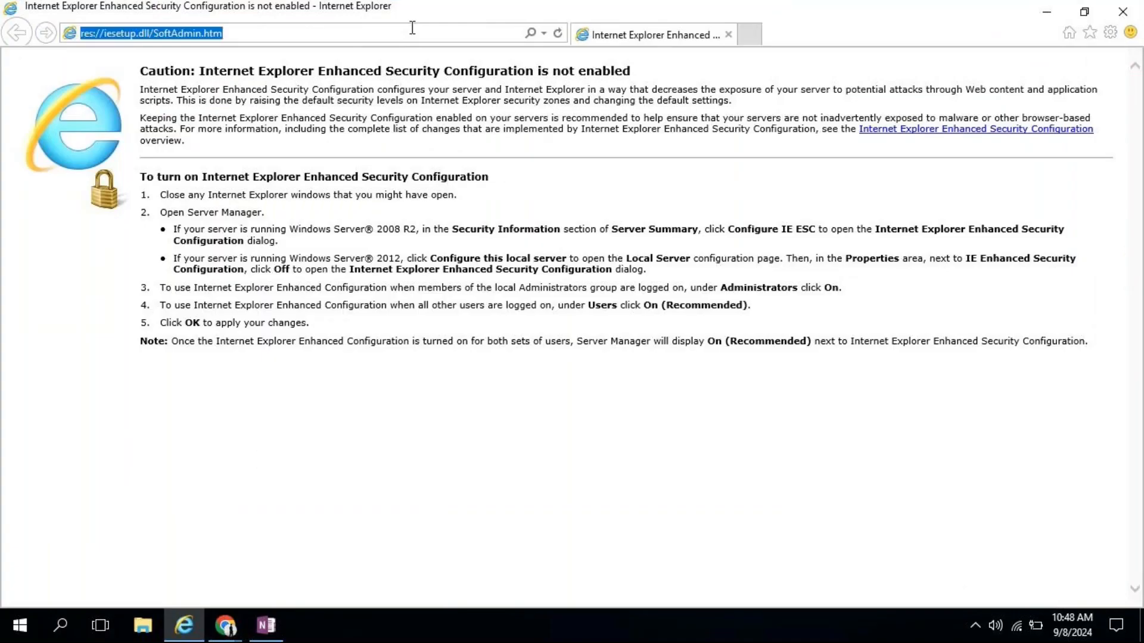
key(ctrl+v)
key(Return)
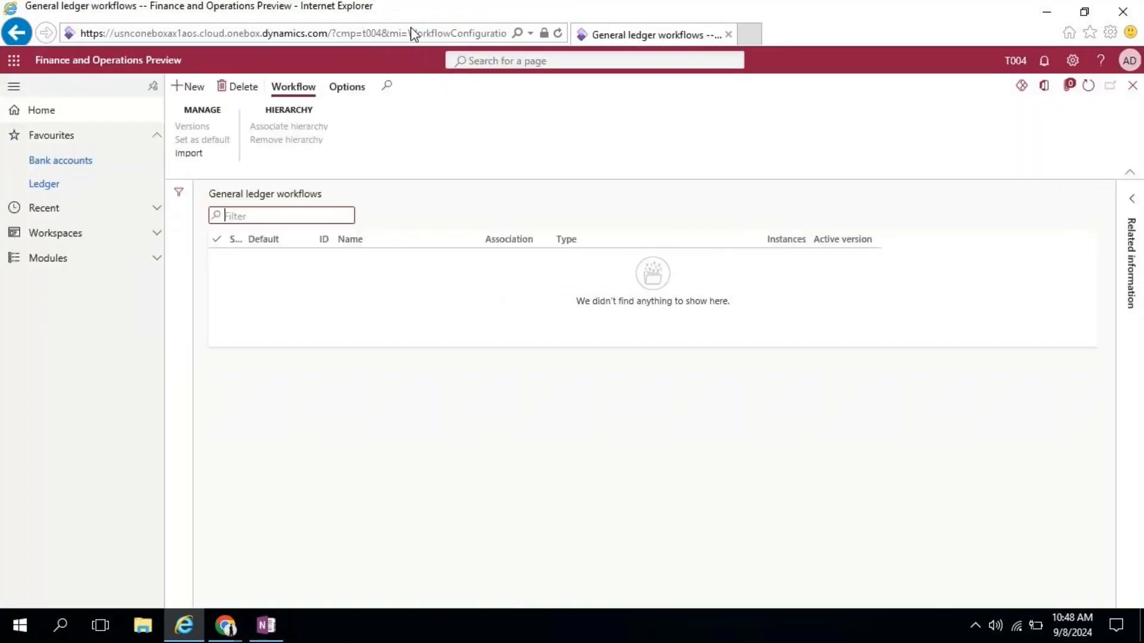
- Try to create a Ledger daily journal workflow in Internet Explorer by running the workflow editor
click(188, 89)
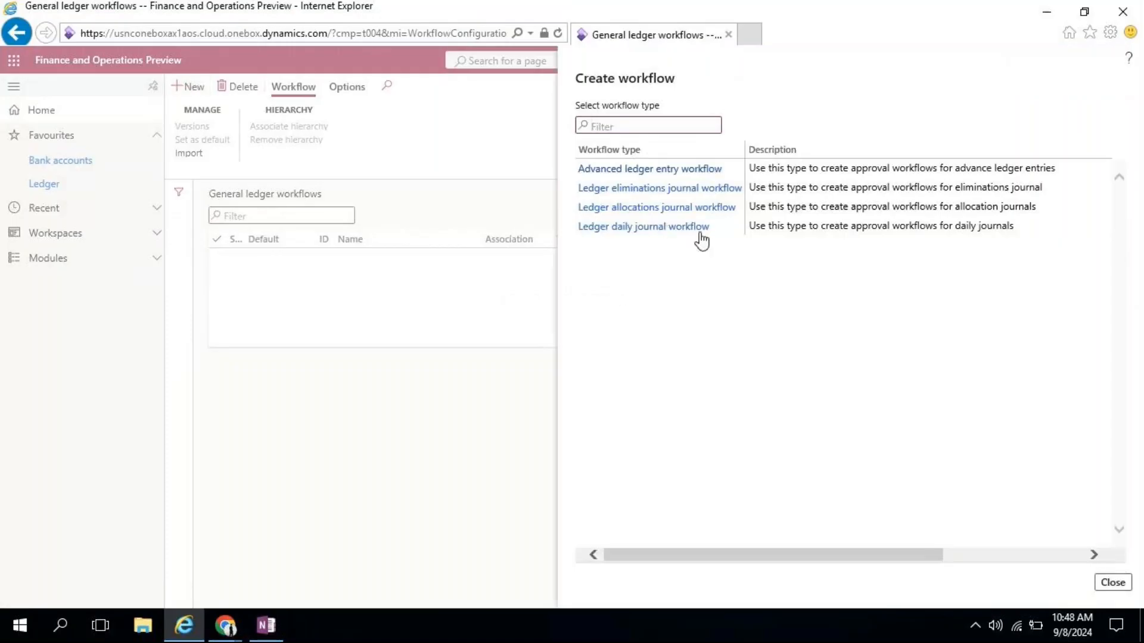
click(698, 229)
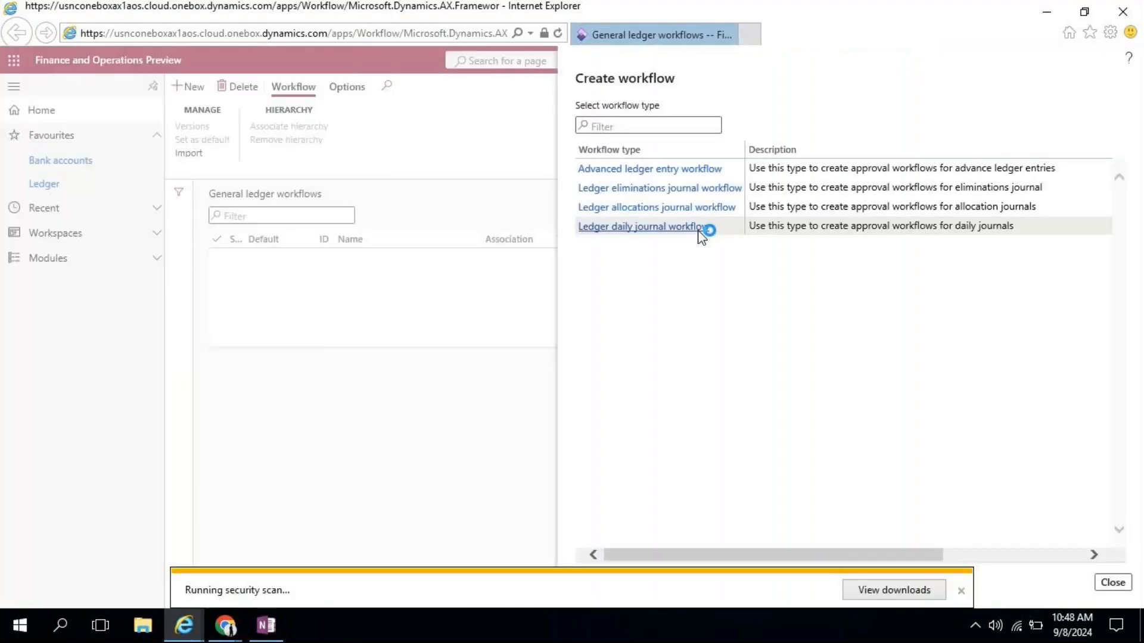
click(455, 314)
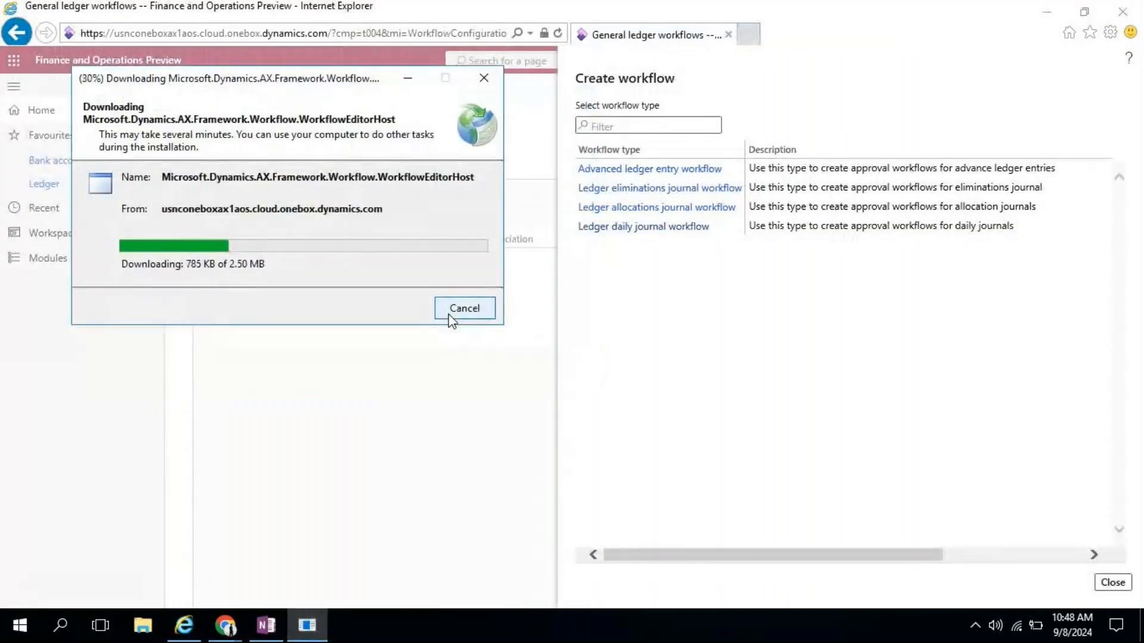
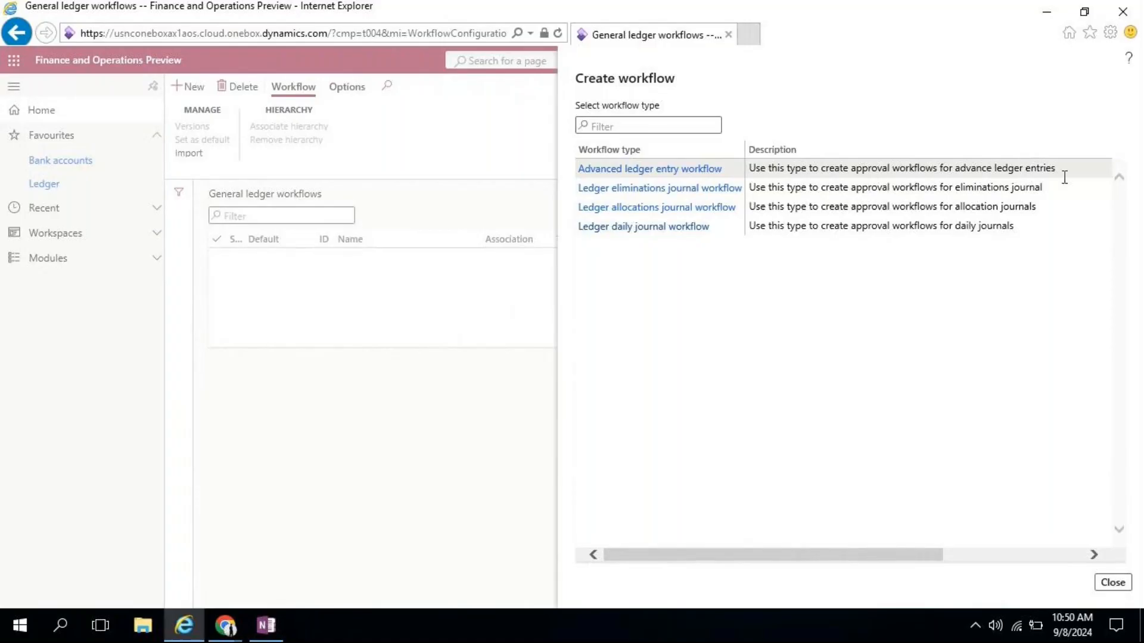
- Switch to Chrome, start a blank record in General ledger's Posting definitions and examine its version, view and test options
mouse_move(225, 630)
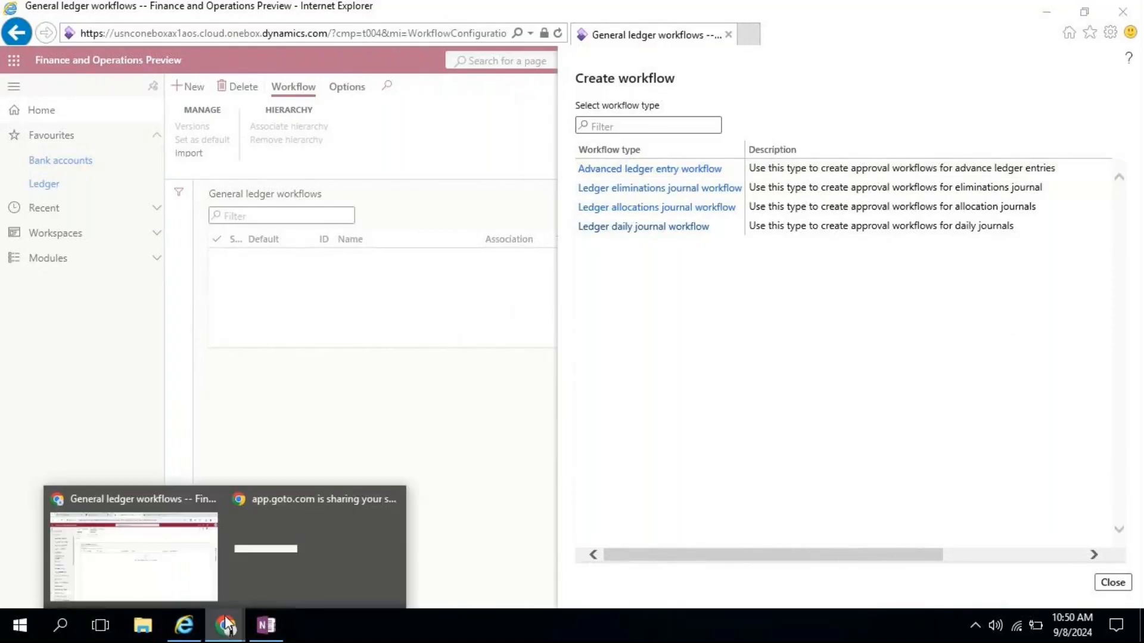
click(171, 566)
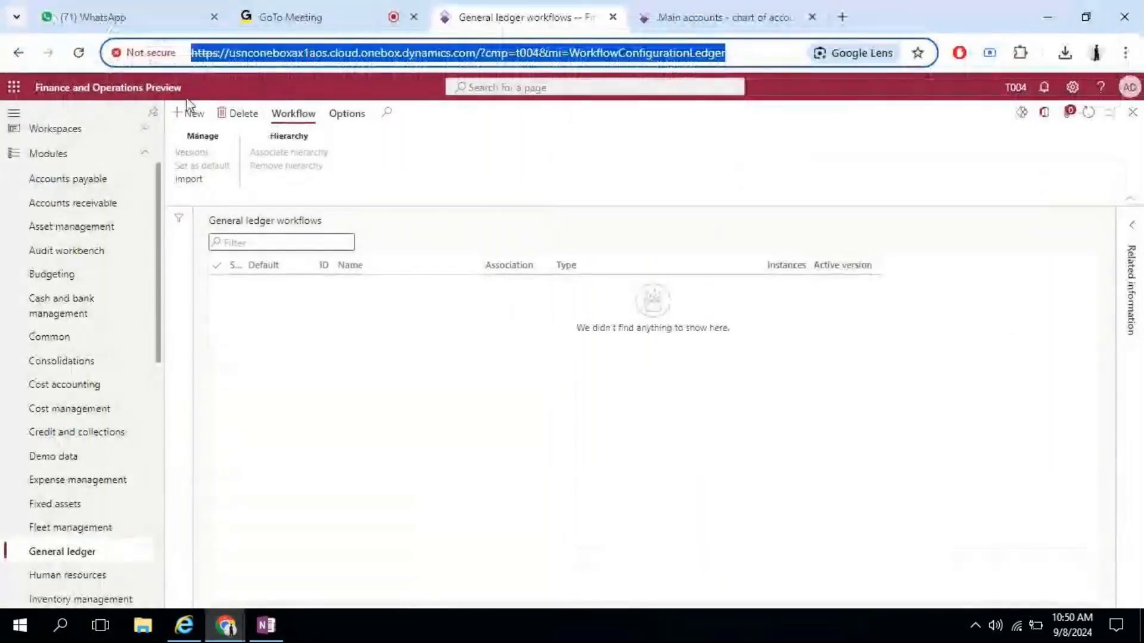
click(49, 556)
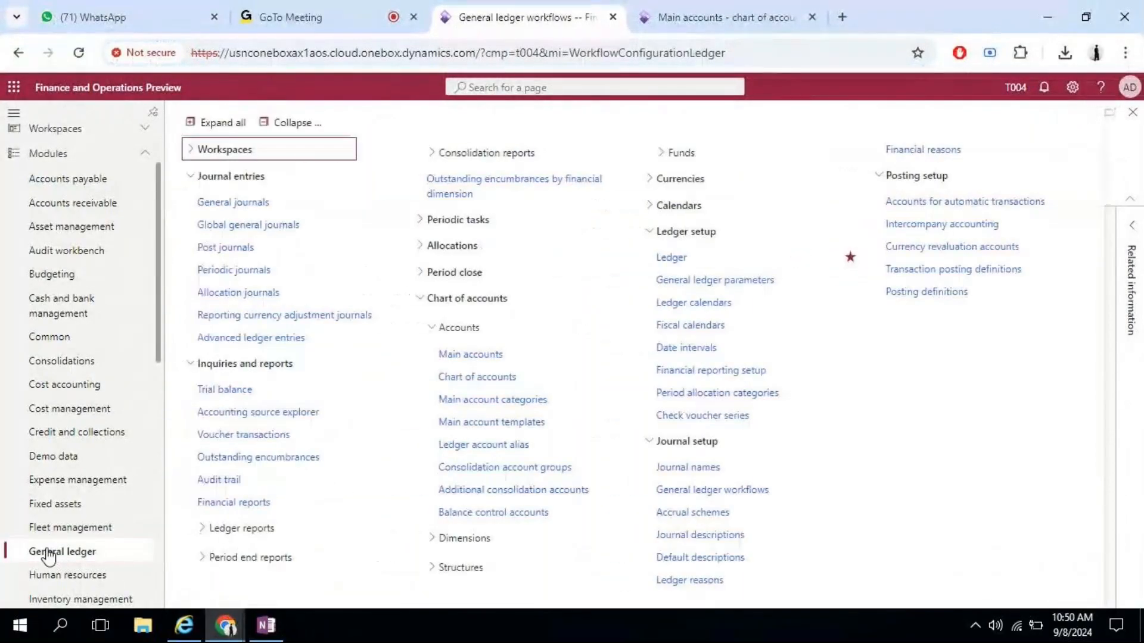
click(940, 292)
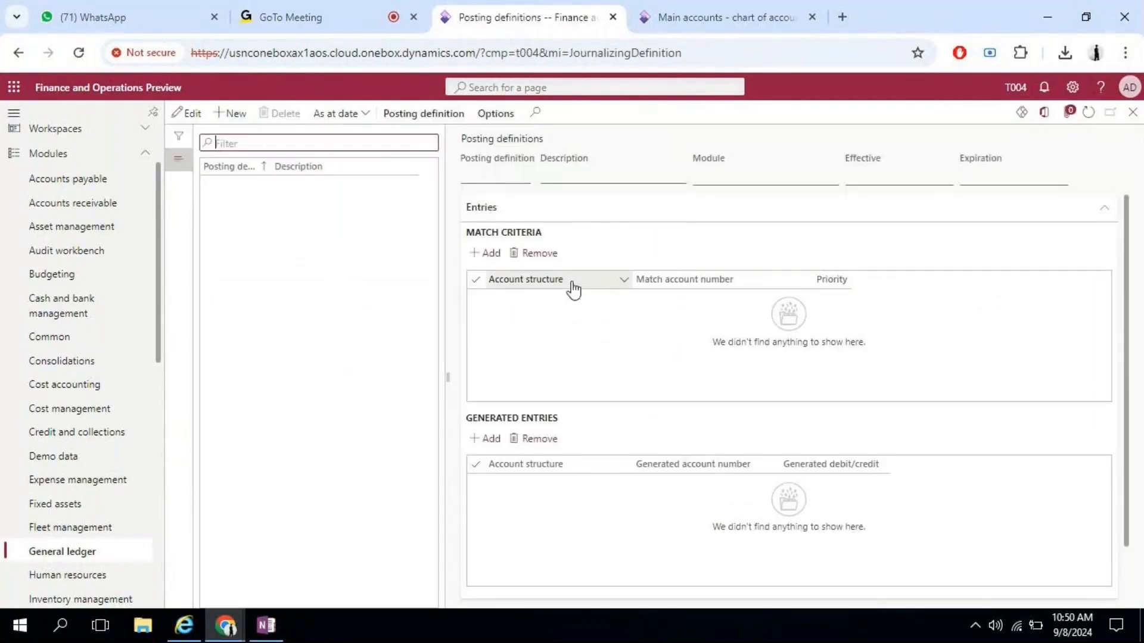
click(244, 119)
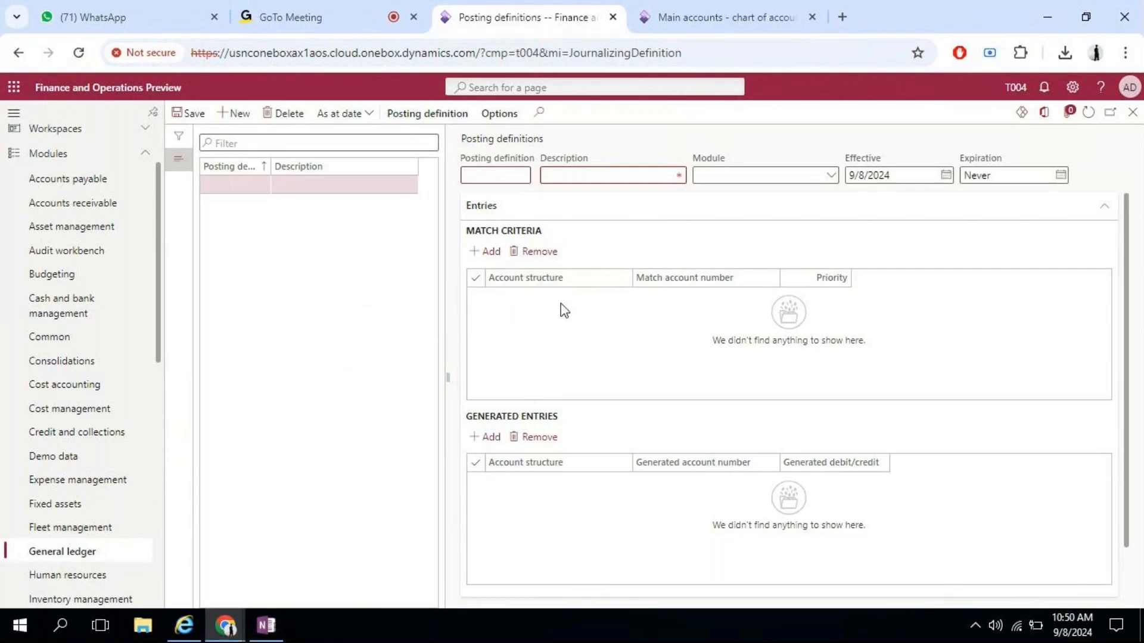
click(439, 119)
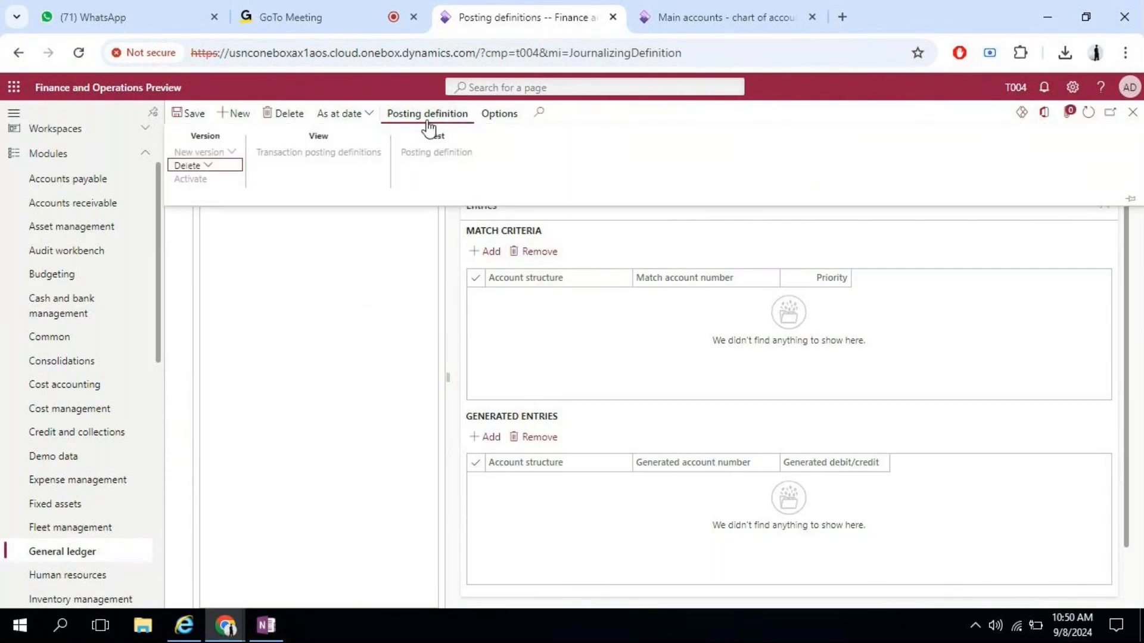
click(212, 169)
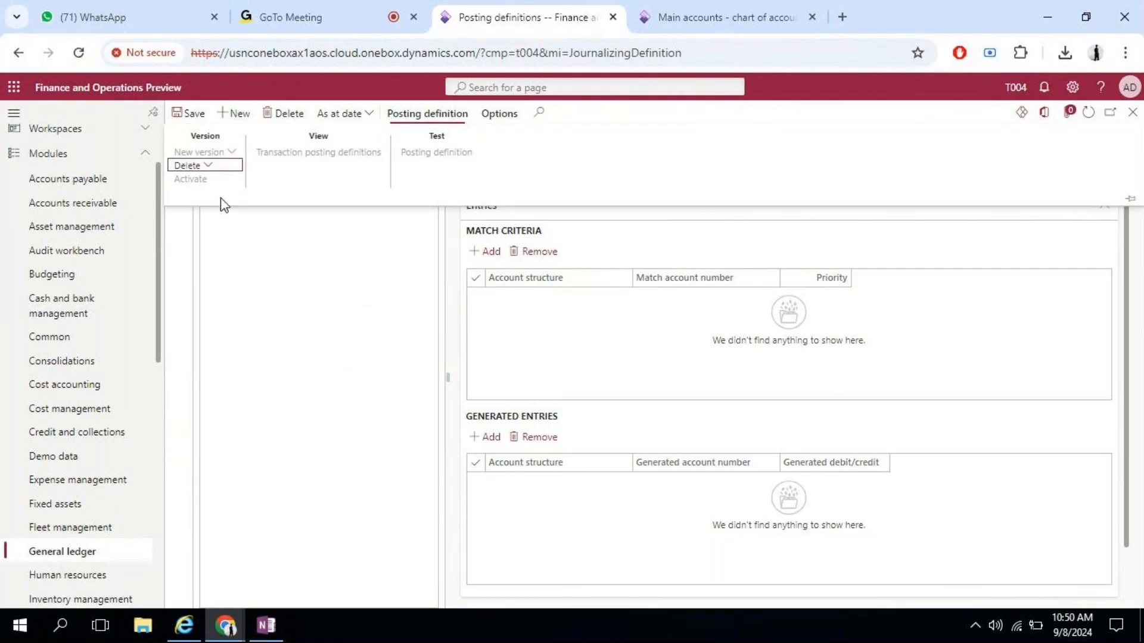
click(417, 331)
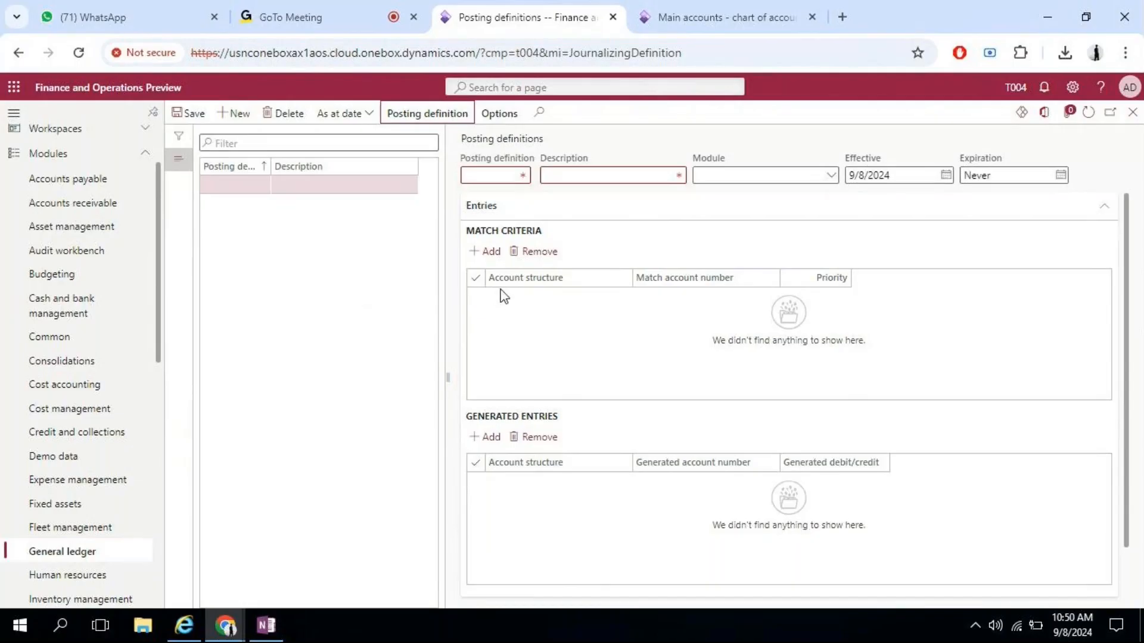
- Return to Internet Explorer, review the workflow type descriptions and try again to create a Ledger daily journal workflow
click(723, 24)
click(184, 624)
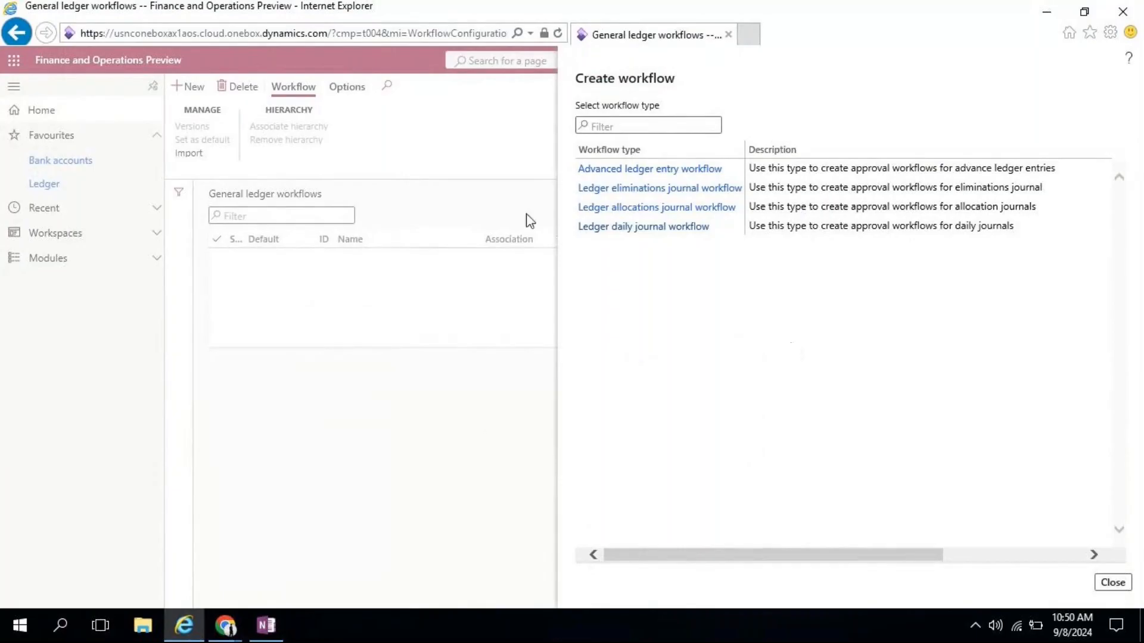
click(852, 187)
click(851, 206)
click(856, 226)
drag(869, 553, 652, 556)
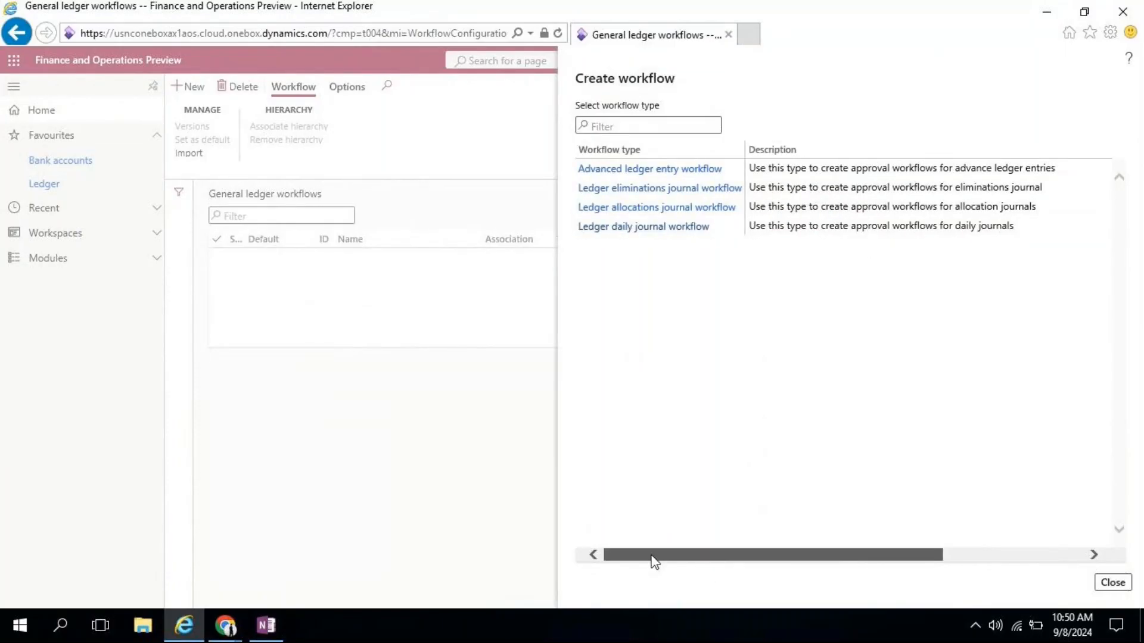
click(659, 229)
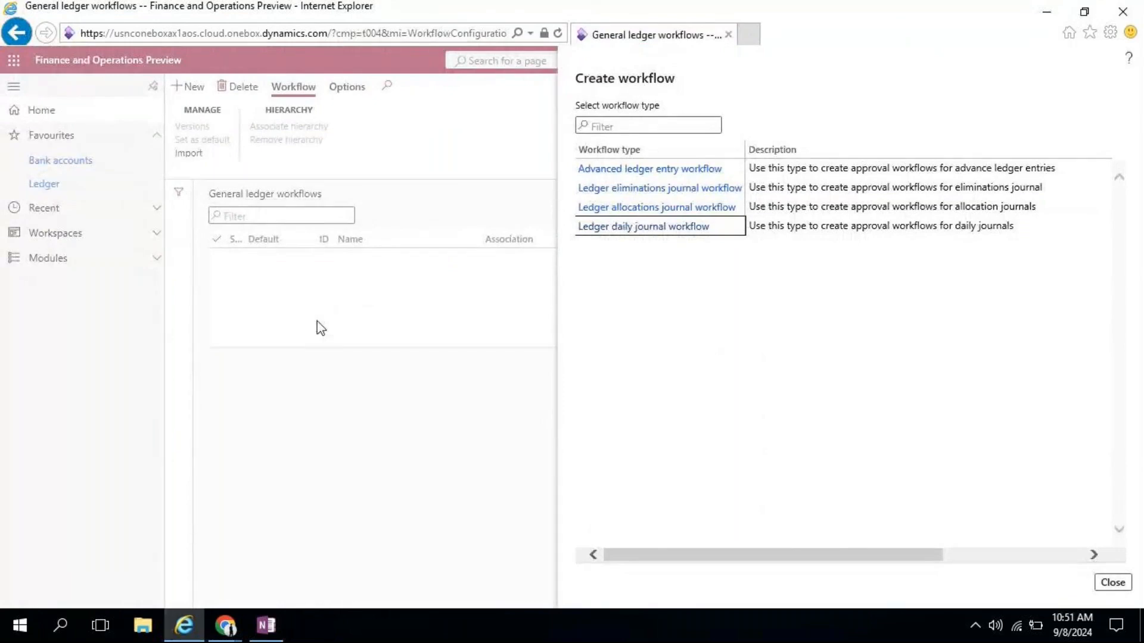
click(1047, 17)
click(1046, 20)
right_click(365, 157)
click(419, 207)
right_click(438, 159)
click(477, 208)
right_click(442, 147)
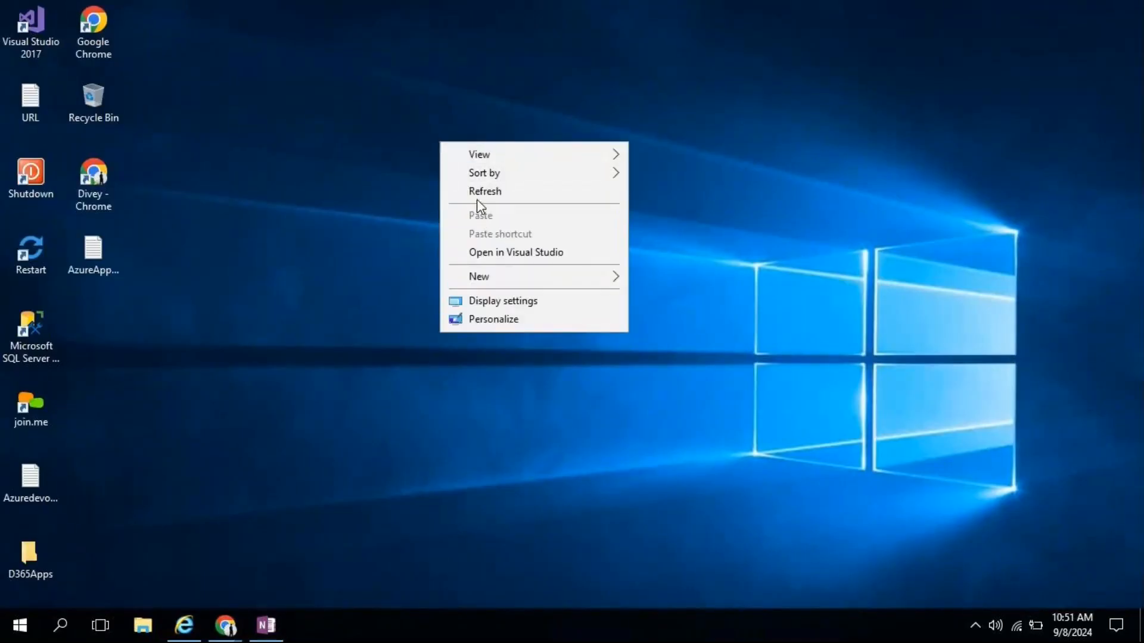
click(477, 192)
click(195, 634)
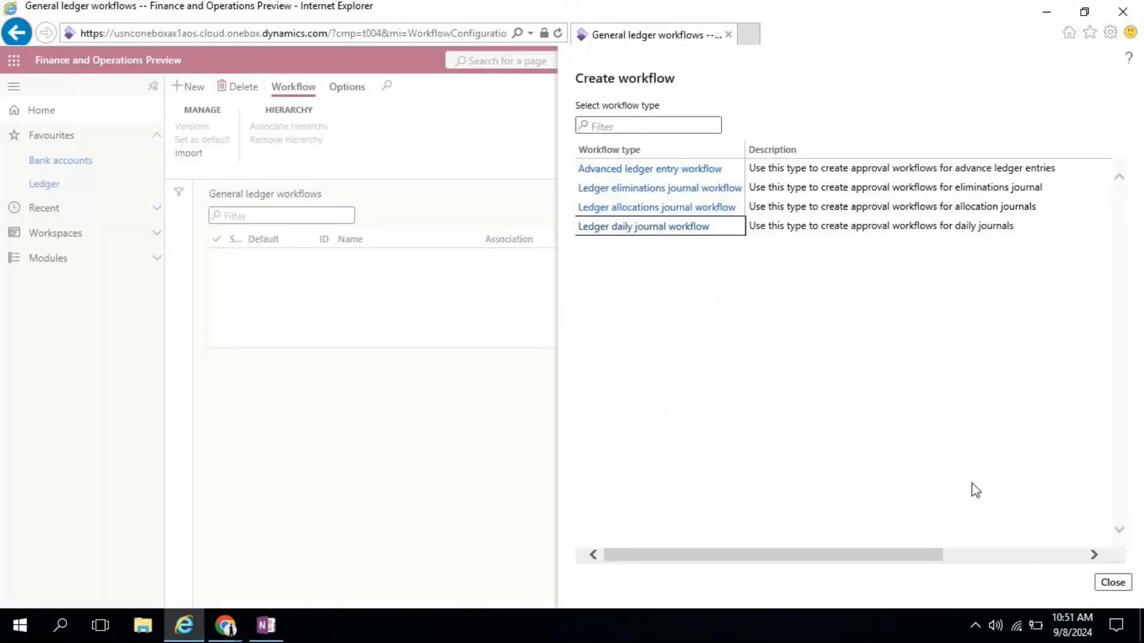
- Close the workflow type selection, switch to the Main accounts page in Chrome and view the General ledger module's pages
click(1124, 587)
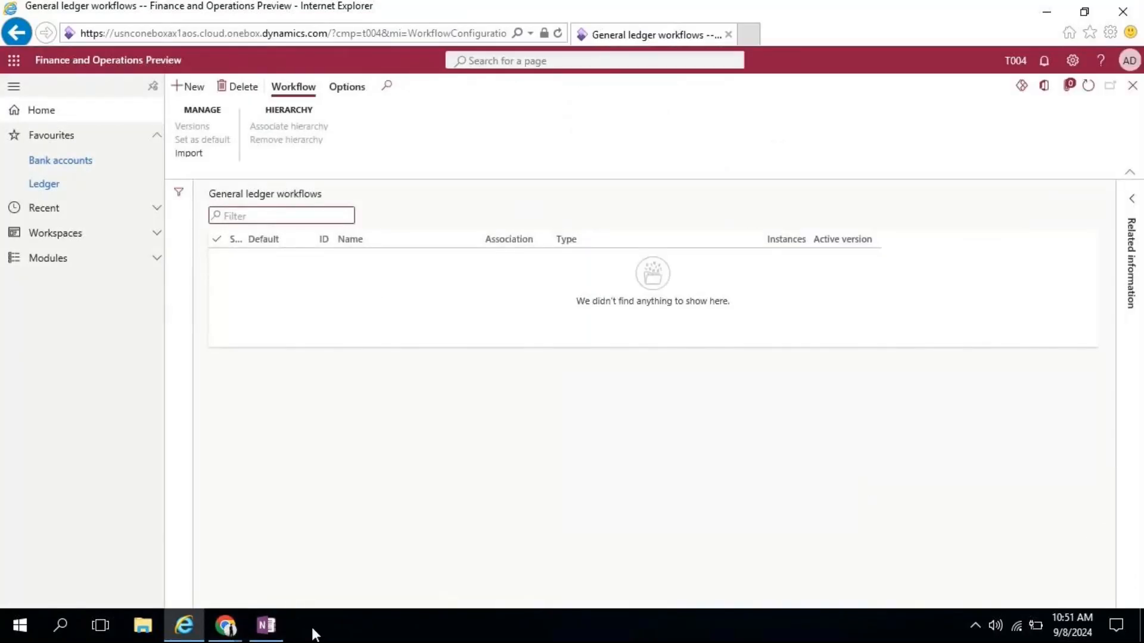
mouse_move(228, 630)
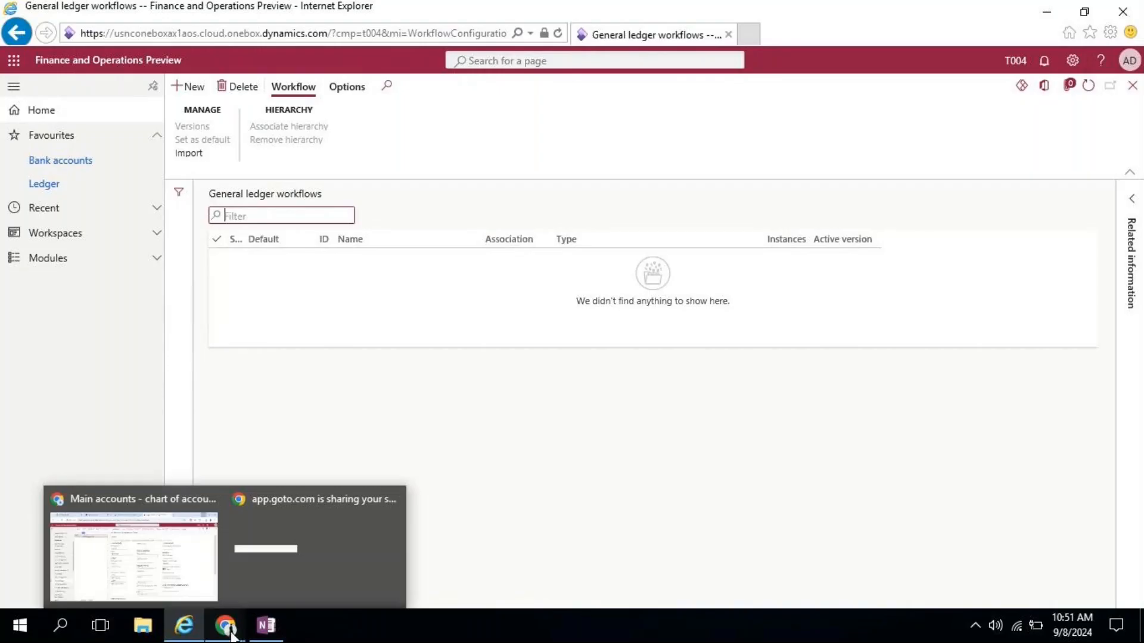
click(175, 563)
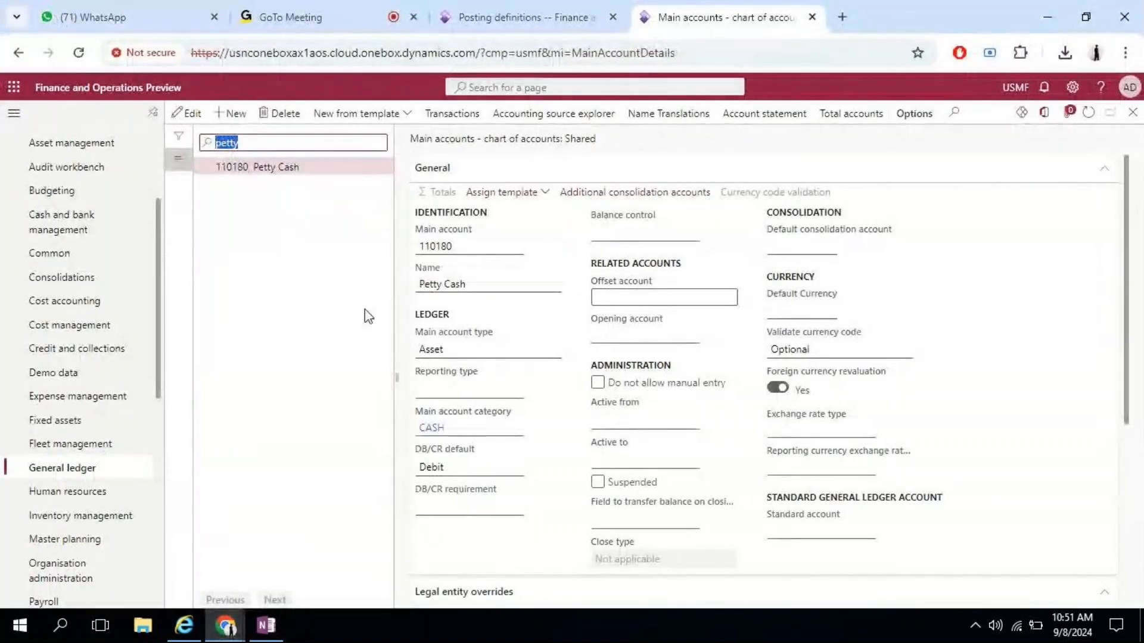
click(79, 477)
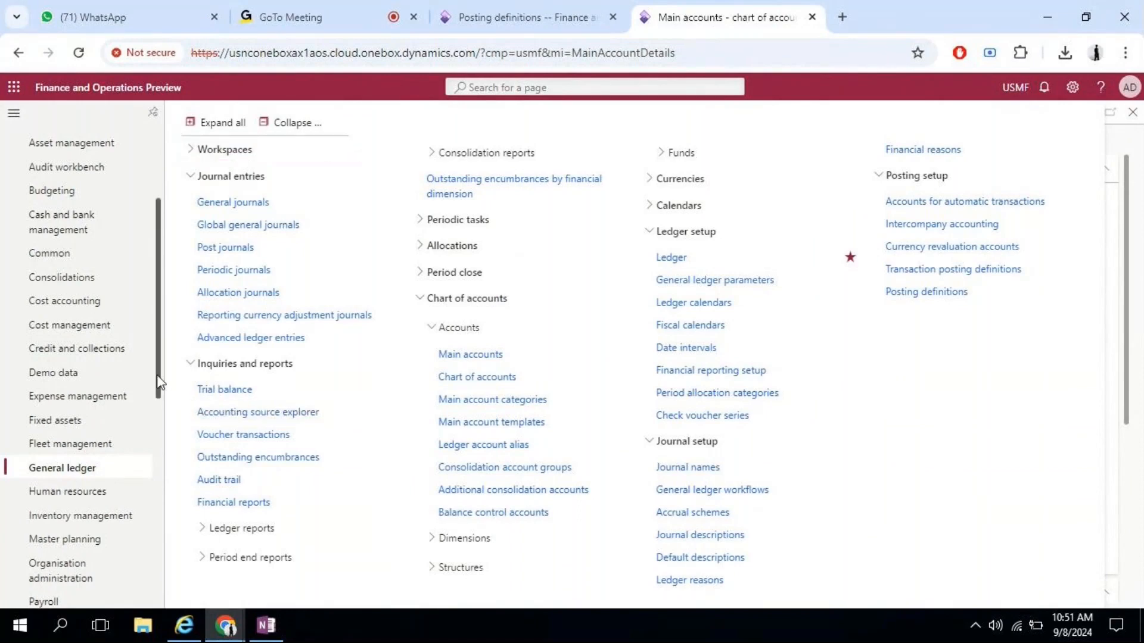
drag(159, 381, 166, 230)
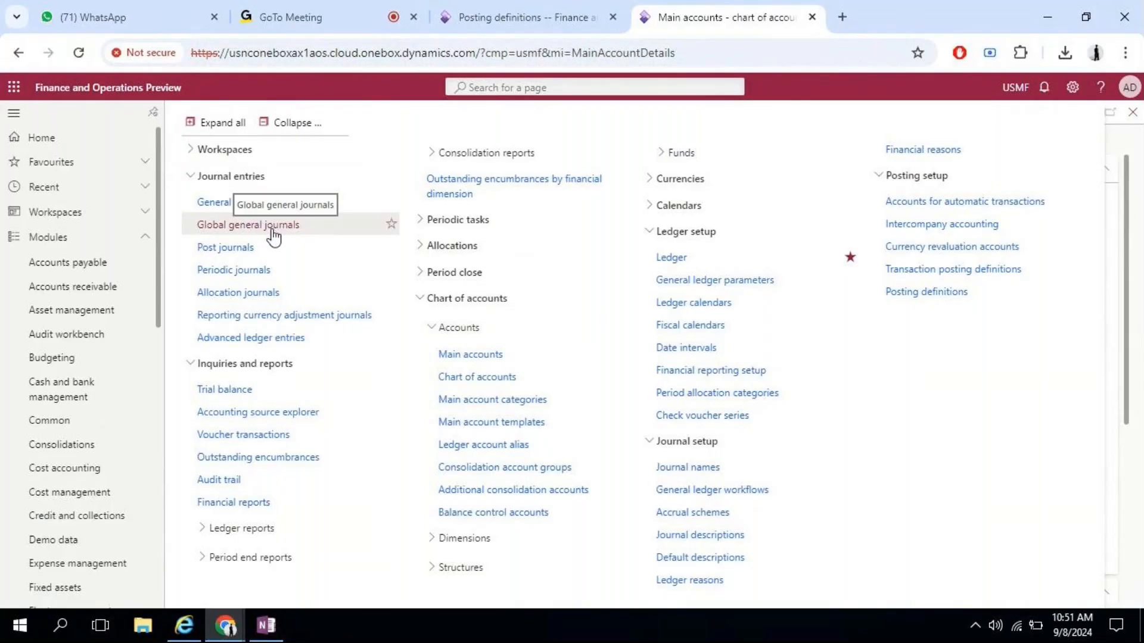
- Switch to OneNote and delete the stray empty note container beside the petty cash sketch
click(266, 625)
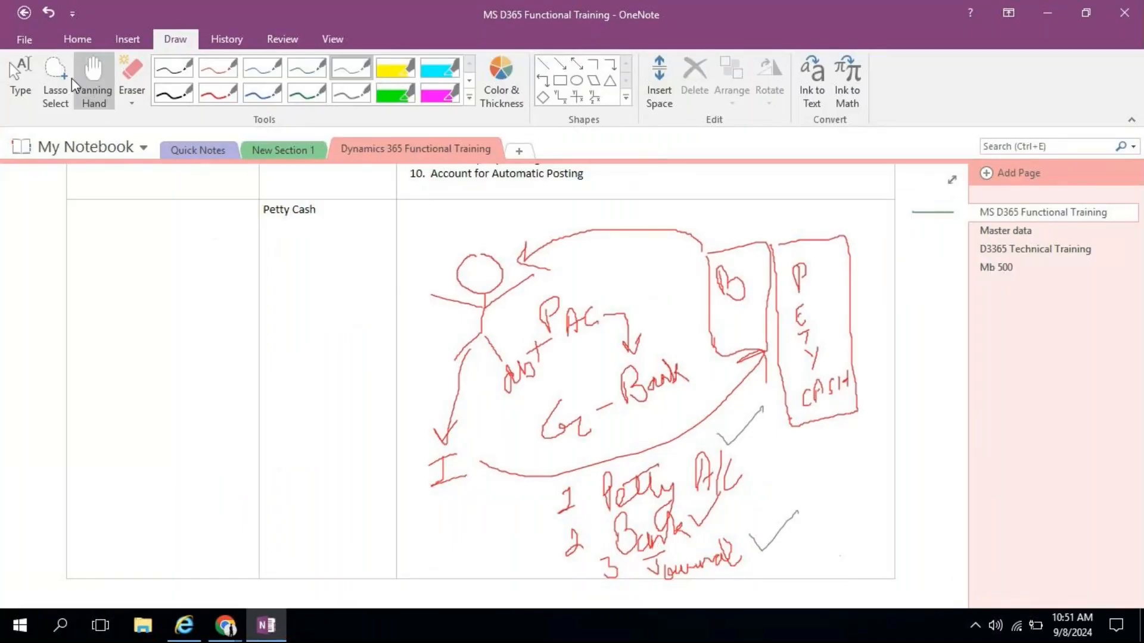
click(20, 77)
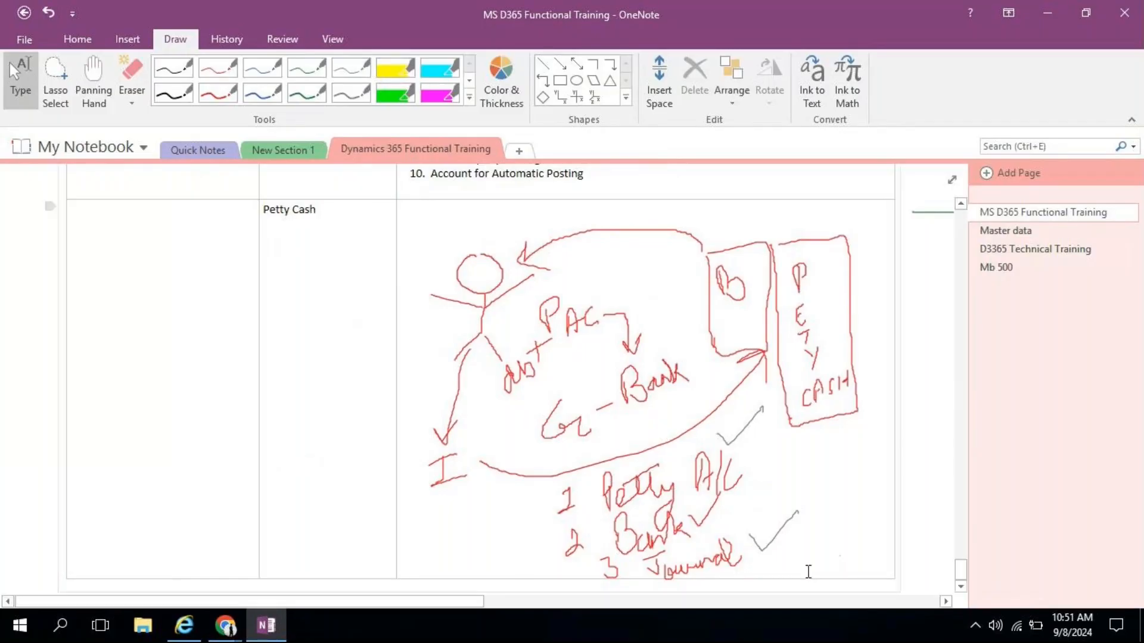
scroll(807, 572, down, 2)
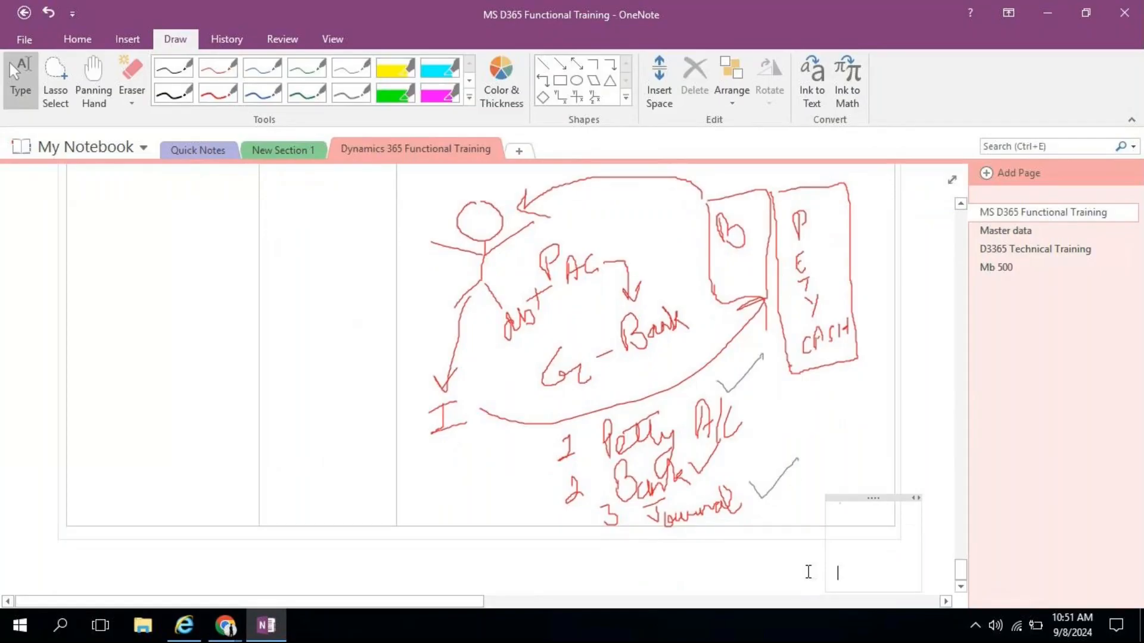
click(873, 497)
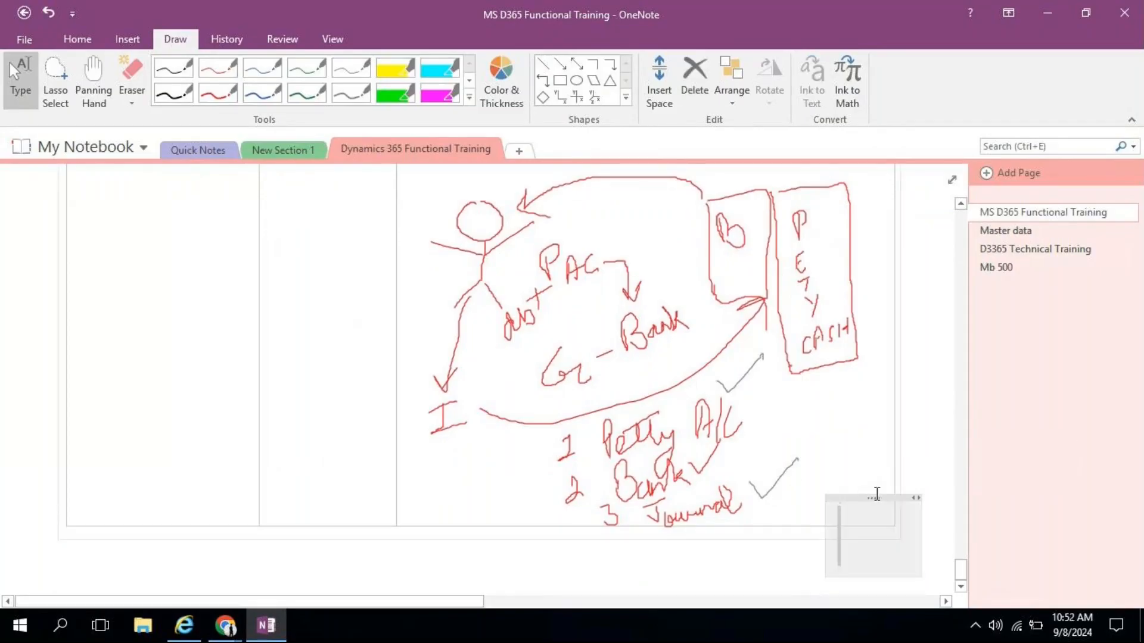
click(877, 494)
key(Delete)
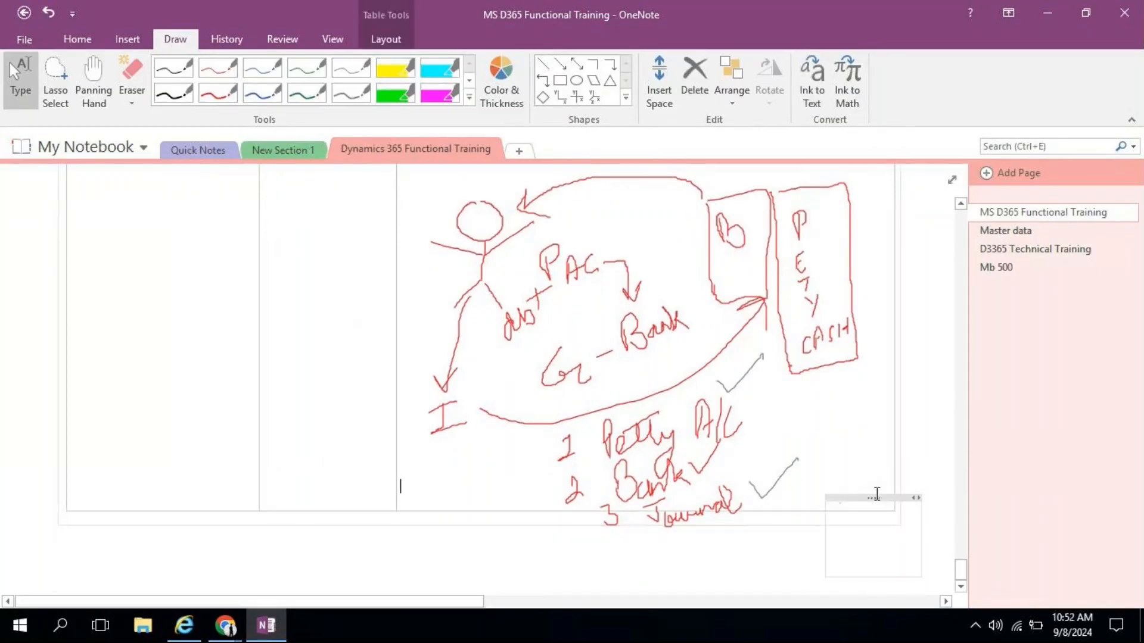
click(898, 501)
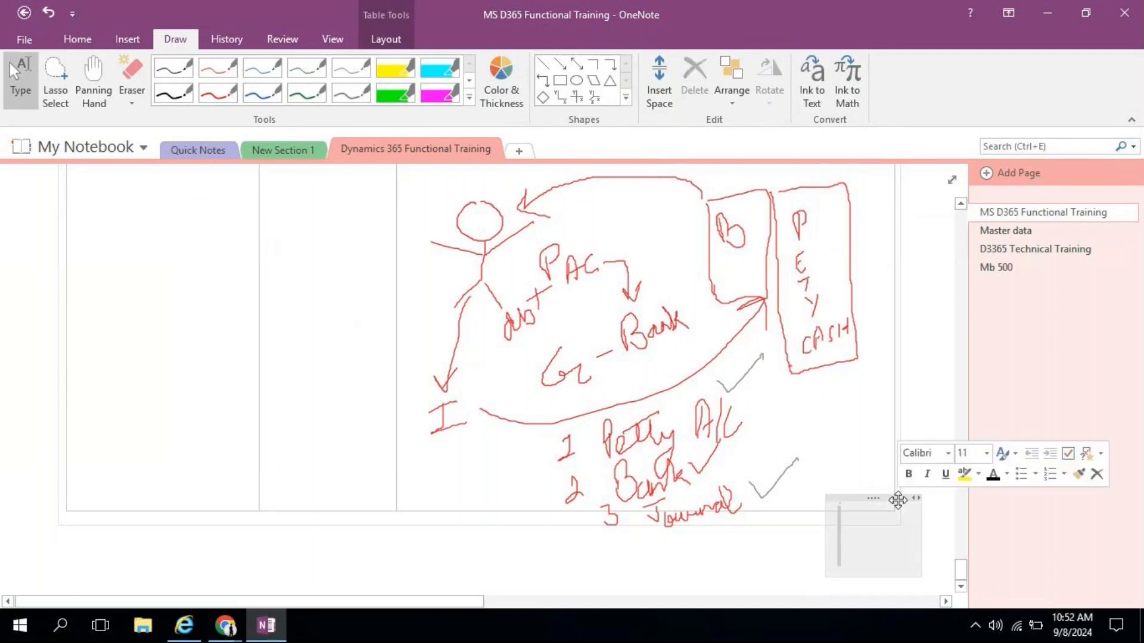
key(Delete)
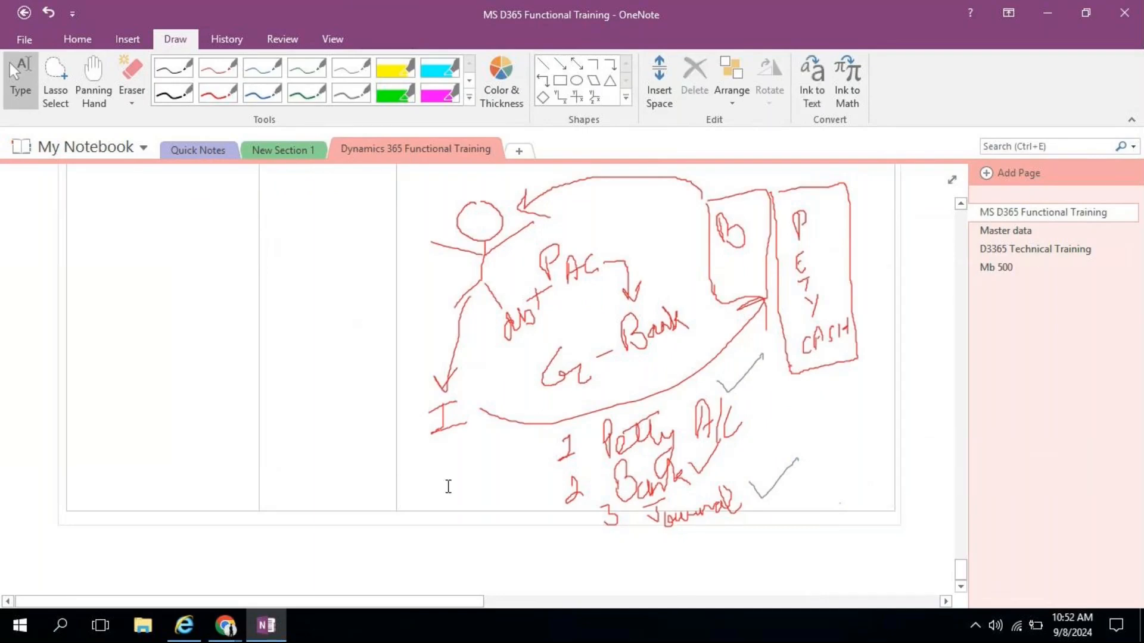
- Add blank lines below the petty cash sketch in the same table cell to make room for another drawing
click(424, 491)
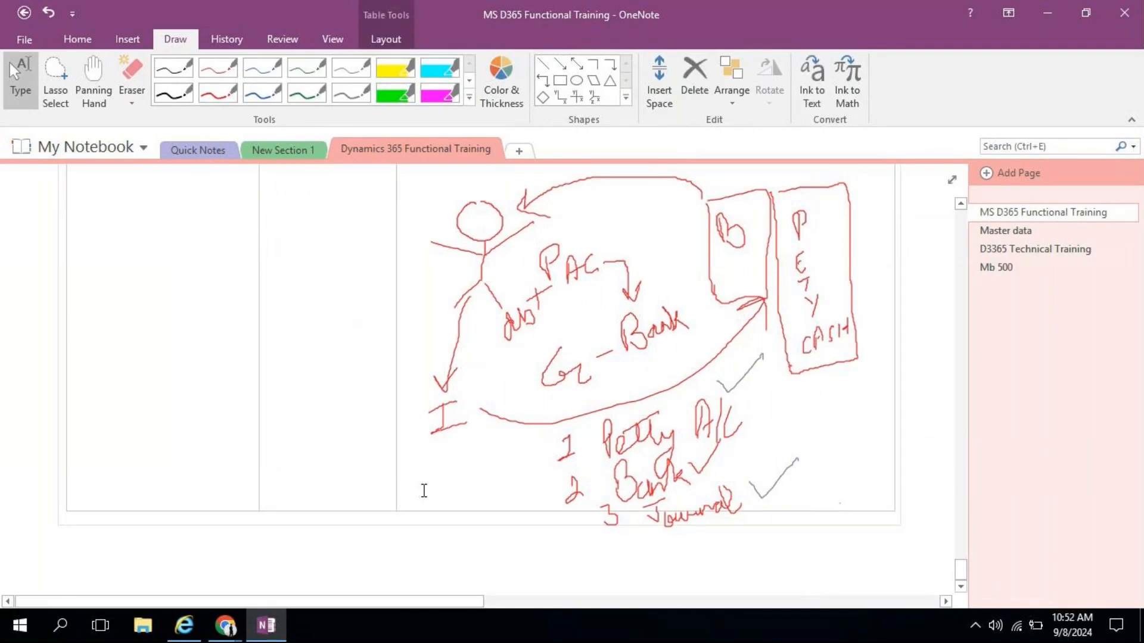
key(Return)
key(Return)
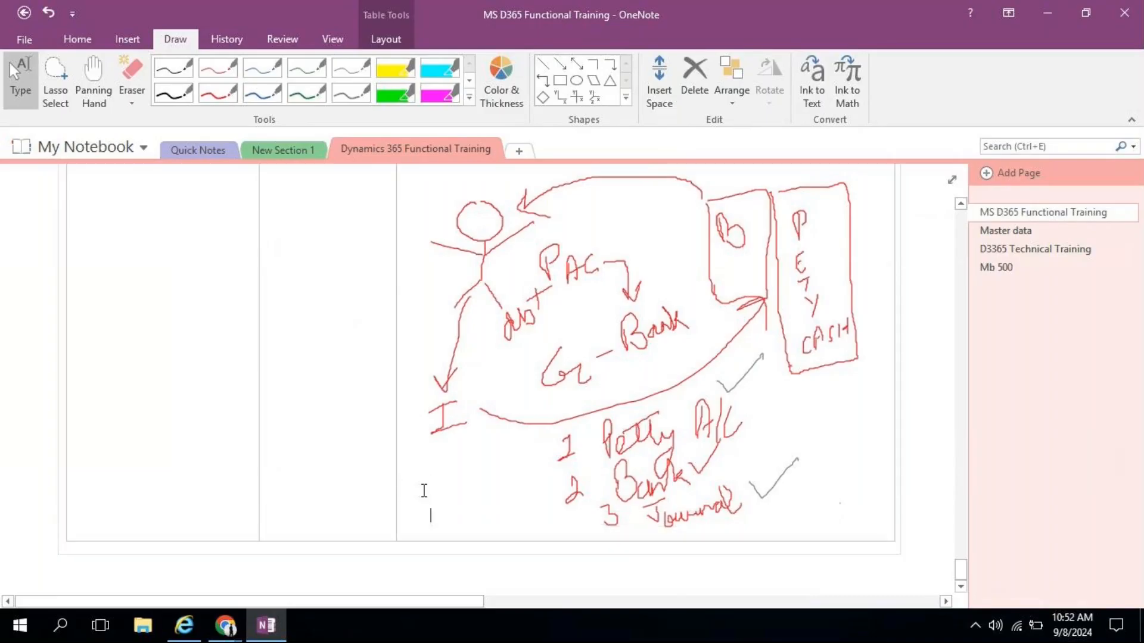
key(Return)
key(Return)
key(Return)
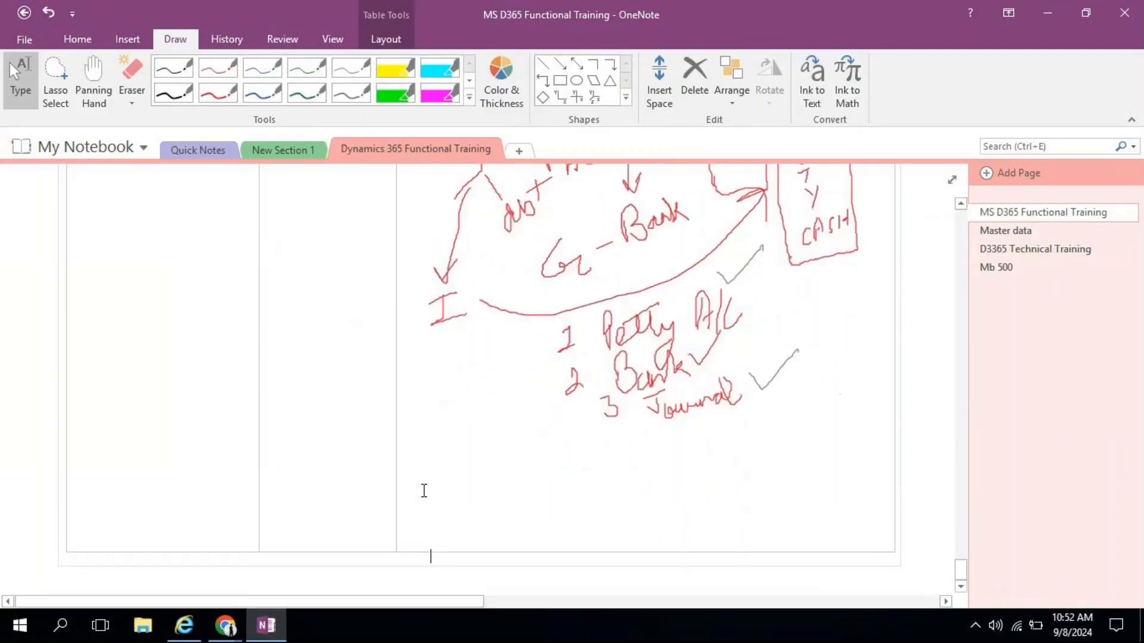
- Handwrite the heading "Inter Company" in blue ink in the empty space below the petty cash sketch
click(237, 89)
click(262, 67)
mouse_move(542, 204)
mouse_down()
mouse_move(516, 189)
mouse_move(519, 236)
mouse_move(508, 233)
mouse_move(571, 222)
mouse_move(603, 246)
mouse_move(635, 233)
mouse_move(657, 257)
mouse_move(715, 224)
mouse_move(694, 274)
mouse_move(730, 212)
mouse_up()
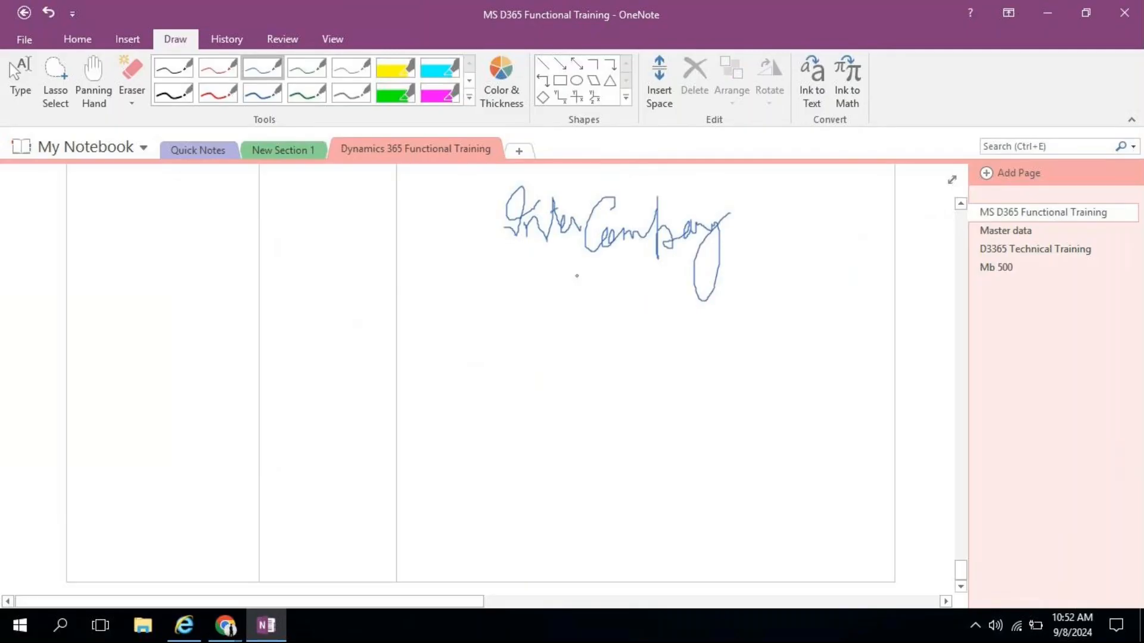
- Draw a box labelled T004 below the Inter Company heading and write UK underneath it
drag(448, 309, 442, 380)
mouse_move(449, 309)
mouse_down()
mouse_move(554, 362)
mouse_move(438, 380)
mouse_up()
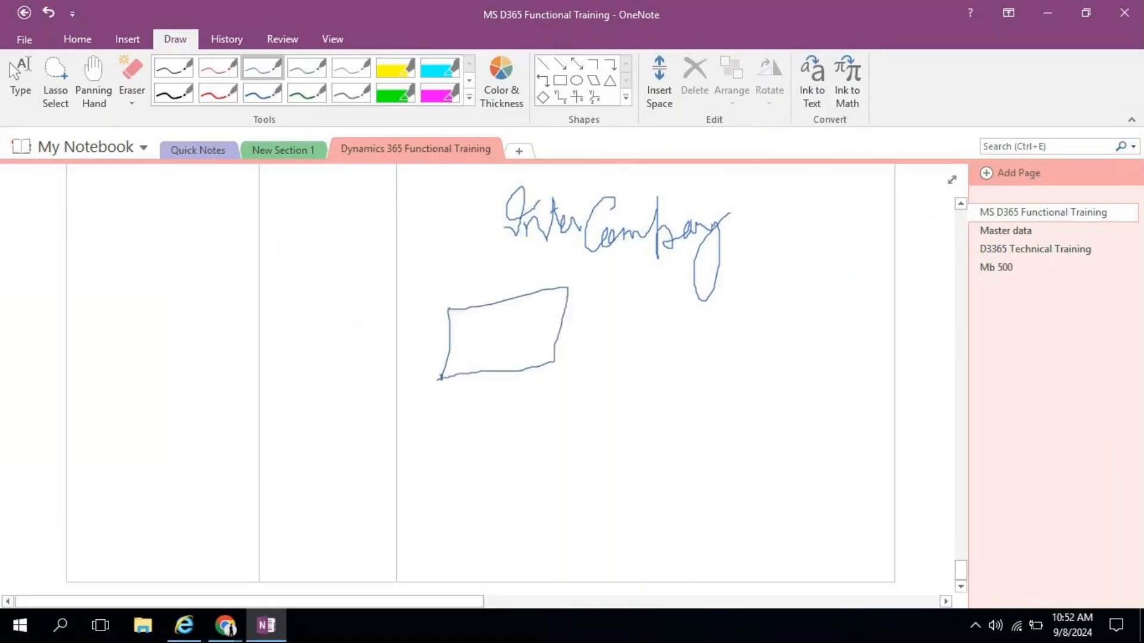
mouse_move(459, 332)
mouse_down()
mouse_move(488, 317)
mouse_move(473, 350)
mouse_move(506, 320)
mouse_move(490, 322)
mouse_move(517, 317)
mouse_move(554, 325)
mouse_move(548, 340)
mouse_up()
mouse_move(467, 401)
mouse_down()
mouse_move(468, 411)
mouse_move(483, 399)
mouse_move(496, 425)
mouse_up()
drag(518, 393, 525, 411)
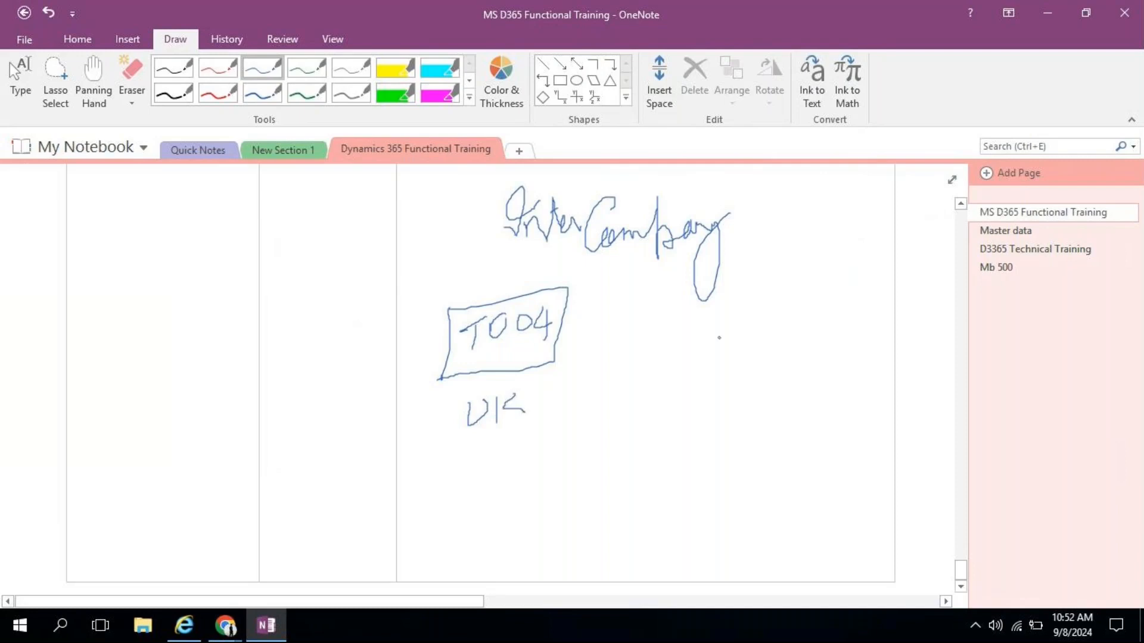
- Draw a second box labelled USMF across from T004 and two arrows running from USMF to T004
mouse_move(772, 286)
mouse_down()
mouse_move(768, 350)
mouse_move(856, 273)
mouse_move(810, 343)
mouse_move(769, 355)
mouse_up()
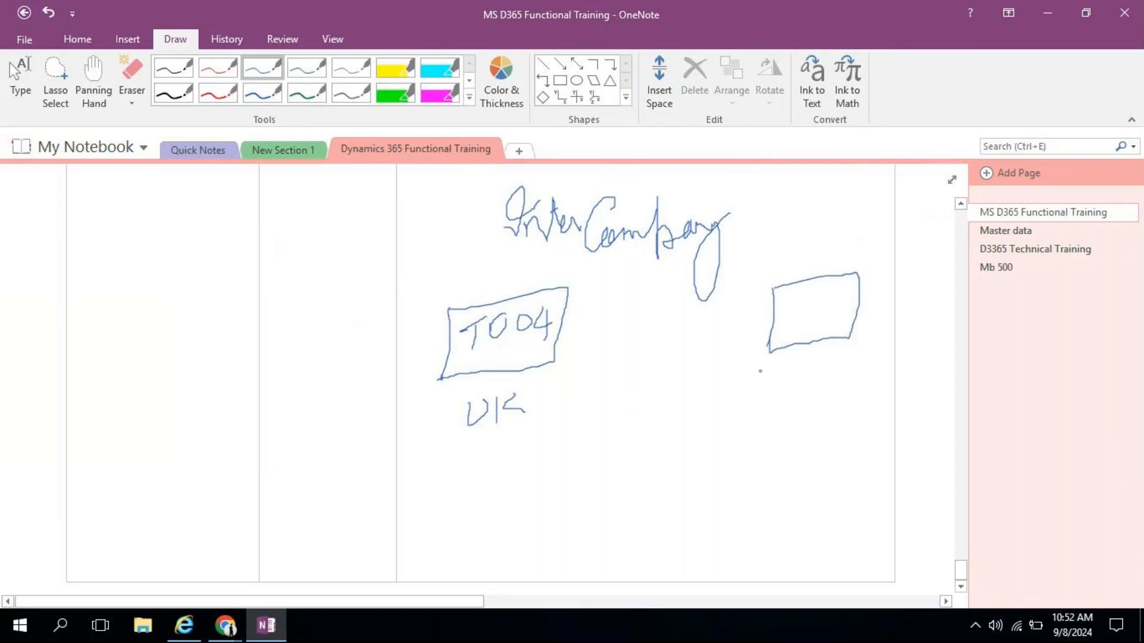
mouse_move(790, 307)
mouse_down()
mouse_move(812, 301)
mouse_move(803, 330)
mouse_move(833, 301)
mouse_move(841, 320)
mouse_up()
drag(845, 306, 862, 289)
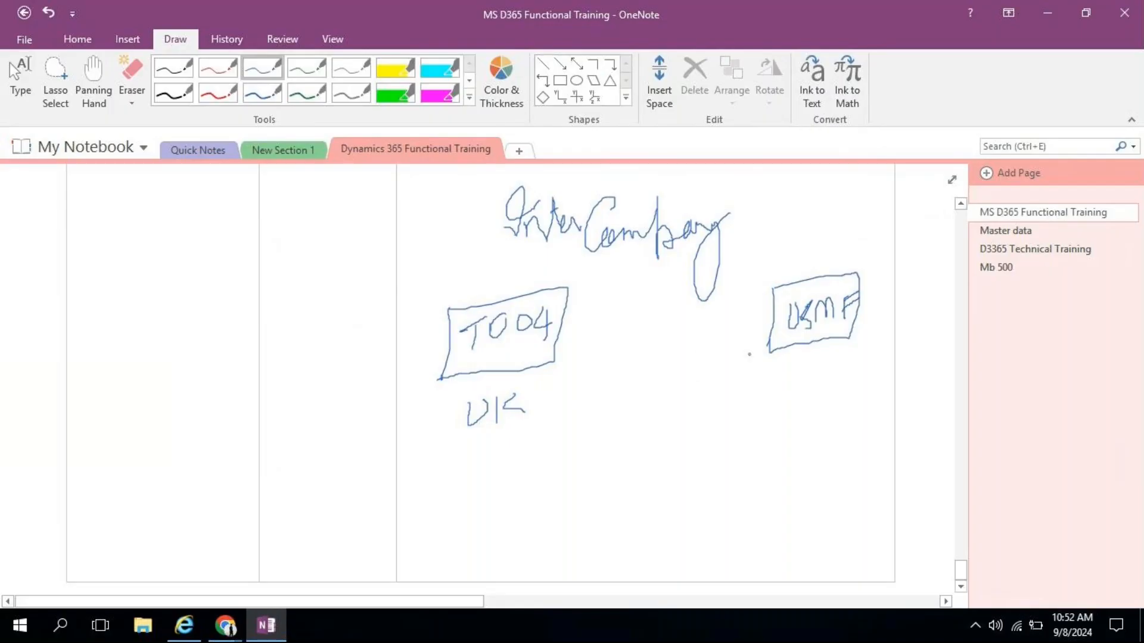
mouse_move(771, 335)
mouse_down()
mouse_move(697, 353)
mouse_move(565, 357)
mouse_move(581, 364)
mouse_move(609, 348)
mouse_up()
mouse_move(757, 310)
mouse_down()
mouse_move(597, 285)
mouse_move(605, 312)
mouse_up()
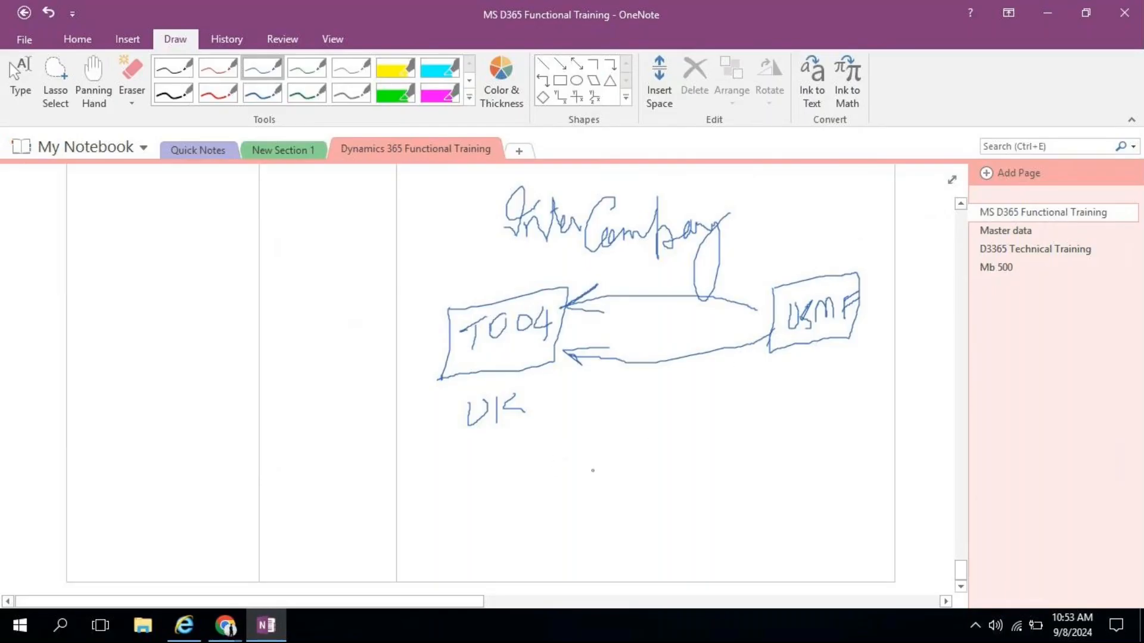
- Draw two circles below the company boxes and link them with curved arrows in both directions
drag(583, 467, 581, 470)
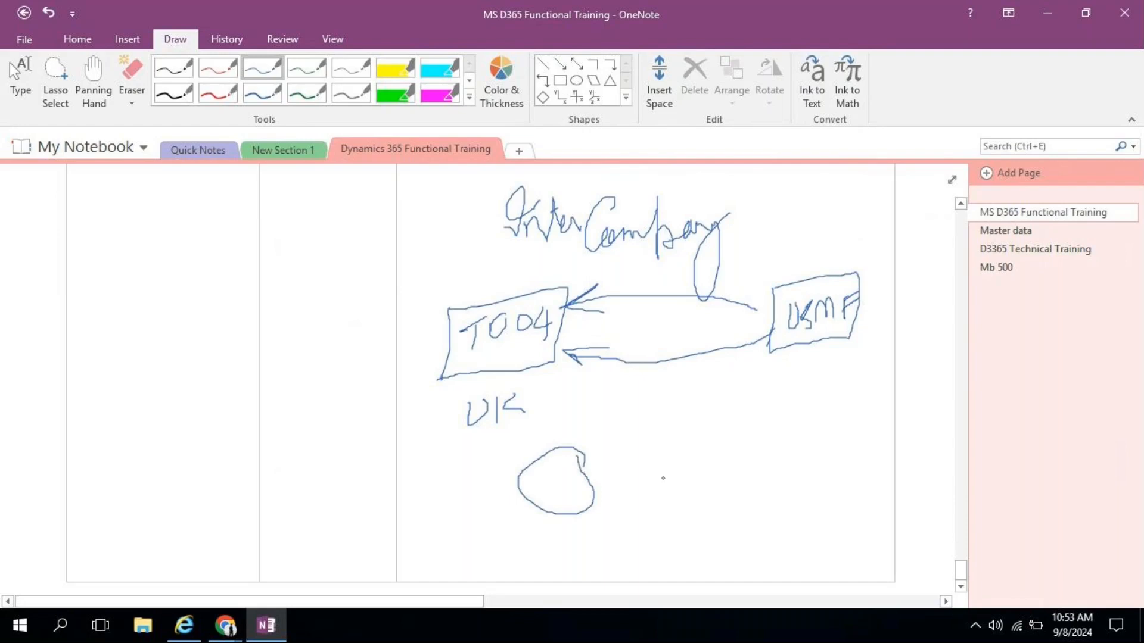
mouse_move(728, 454)
mouse_down()
mouse_move(768, 471)
mouse_move(724, 452)
mouse_up()
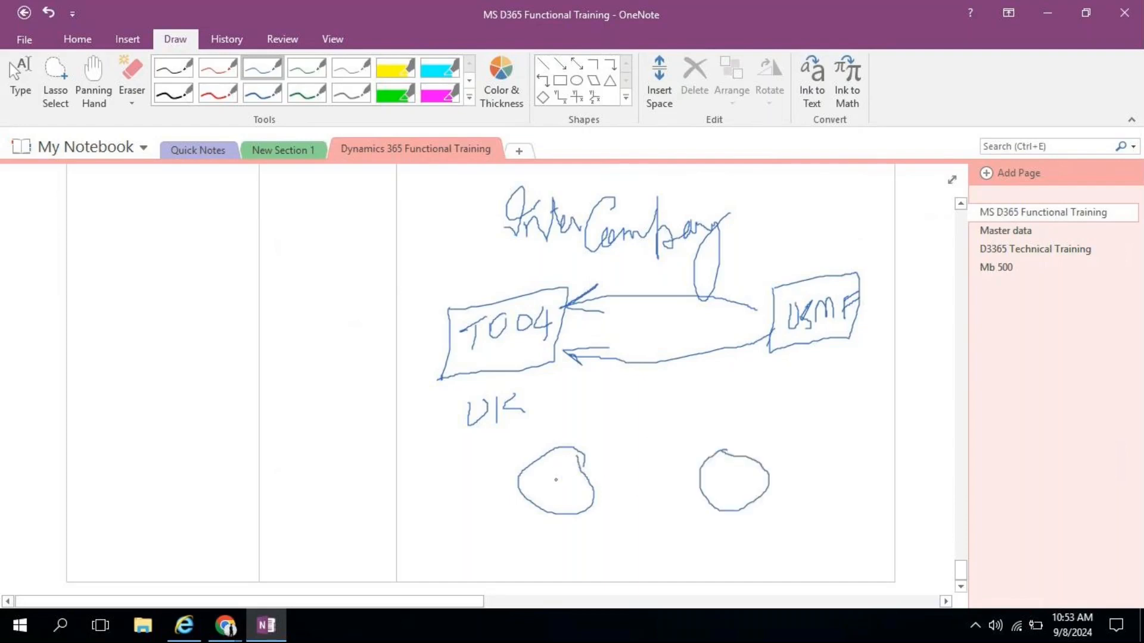
mouse_move(556, 484)
mouse_down()
mouse_move(685, 457)
mouse_move(722, 472)
mouse_move(642, 528)
mouse_move(566, 503)
mouse_move(594, 494)
mouse_up()
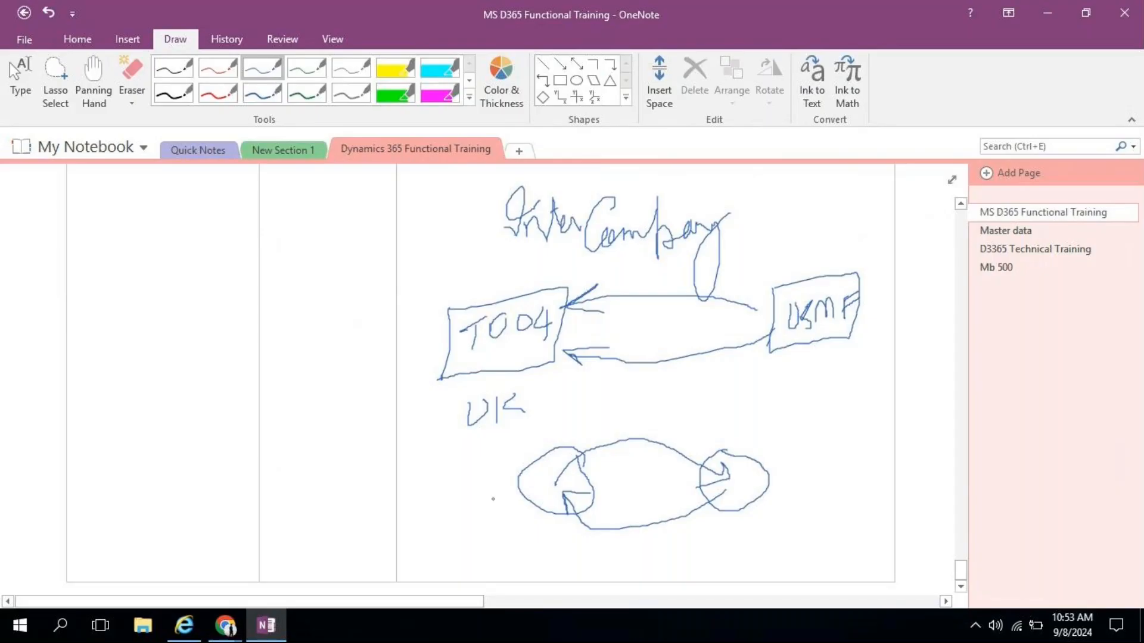
- Draw three tick marks beside the linked circles and enclose them in an oval
mouse_move(434, 486)
mouse_down()
mouse_move(454, 509)
mouse_move(470, 464)
mouse_up()
drag(443, 517, 480, 490)
mouse_move(448, 547)
mouse_down()
mouse_move(460, 565)
mouse_move(504, 503)
mouse_move(475, 461)
mouse_move(421, 547)
mouse_move(494, 530)
mouse_move(497, 491)
mouse_up()
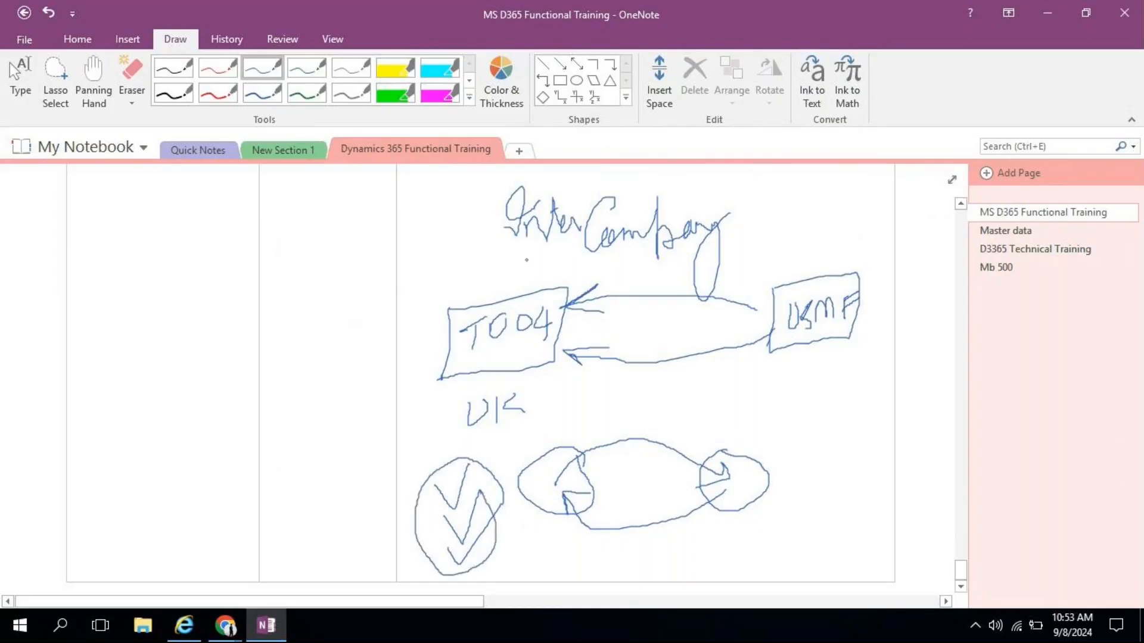
- Write "A/C" after the Inter Company heading and "GL" below the USMF box
mouse_move(773, 205)
mouse_down()
mouse_move(765, 235)
mouse_move(788, 228)
mouse_move(787, 209)
mouse_move(806, 228)
mouse_move(822, 212)
mouse_move(841, 220)
mouse_move(829, 188)
mouse_move(838, 195)
mouse_up()
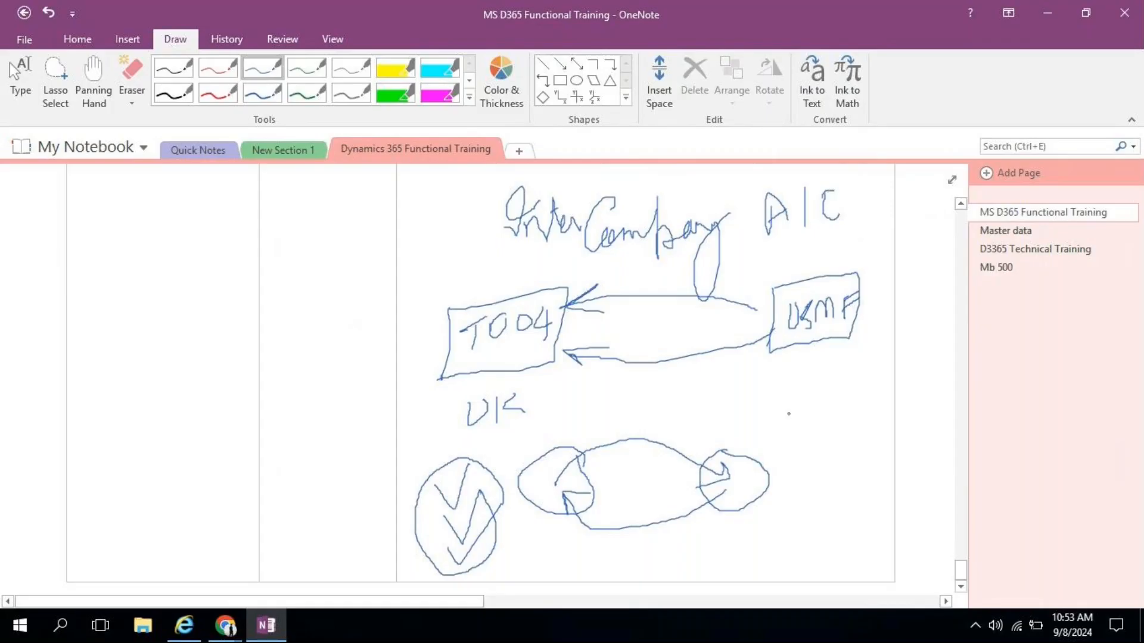
mouse_move(818, 391)
mouse_down()
mouse_move(825, 377)
mouse_move(822, 420)
mouse_up()
click(842, 402)
mouse_move(841, 369)
mouse_down()
mouse_move(840, 396)
mouse_move(858, 408)
mouse_up()
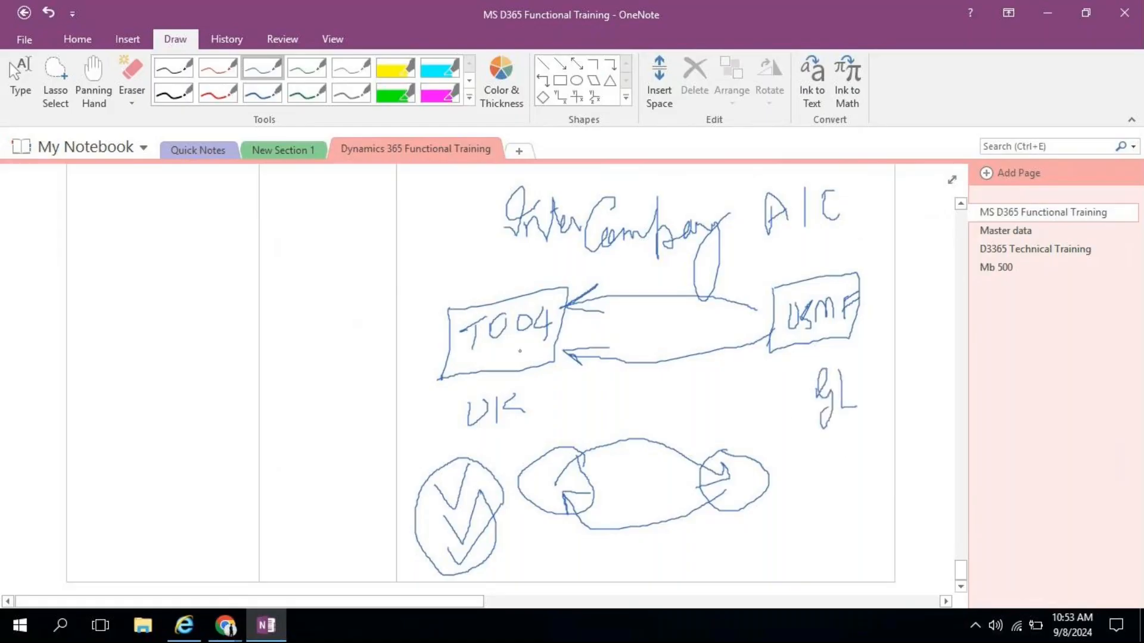
- Mark T004 with a plus sign and "Db", and USMF with a minus sign and "Cr"
mouse_move(420, 288)
mouse_down()
mouse_move(421, 330)
mouse_move(456, 287)
mouse_up()
drag(832, 257, 867, 249)
mouse_move(437, 257)
mouse_down()
mouse_move(437, 275)
mouse_move(481, 270)
mouse_up()
mouse_move(871, 217)
mouse_down()
mouse_move(858, 225)
mouse_move(863, 243)
mouse_move(873, 229)
mouse_move(883, 237)
mouse_up()
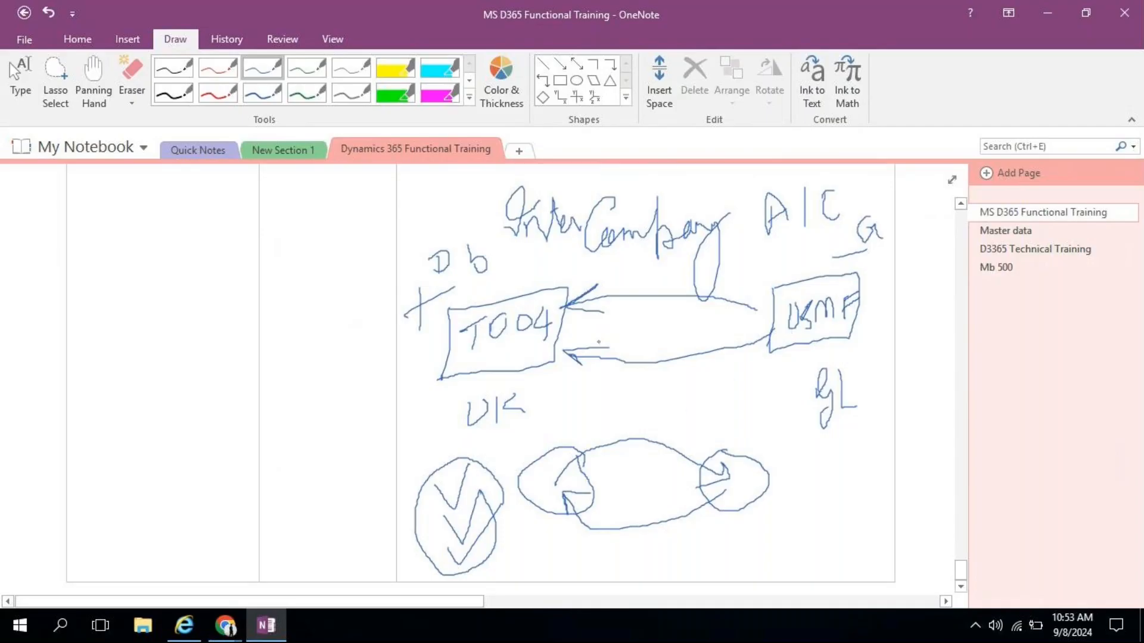
- Write the amount "10000 USD" between the two arrows from USMF to T004
mouse_move(622, 317)
mouse_down()
mouse_move(623, 343)
mouse_move(643, 317)
mouse_move(681, 316)
mouse_move(664, 321)
mouse_up()
mouse_move(692, 318)
mouse_down()
mouse_move(688, 329)
mouse_move(751, 312)
mouse_move(758, 329)
mouse_move(772, 326)
mouse_up()
click(741, 320)
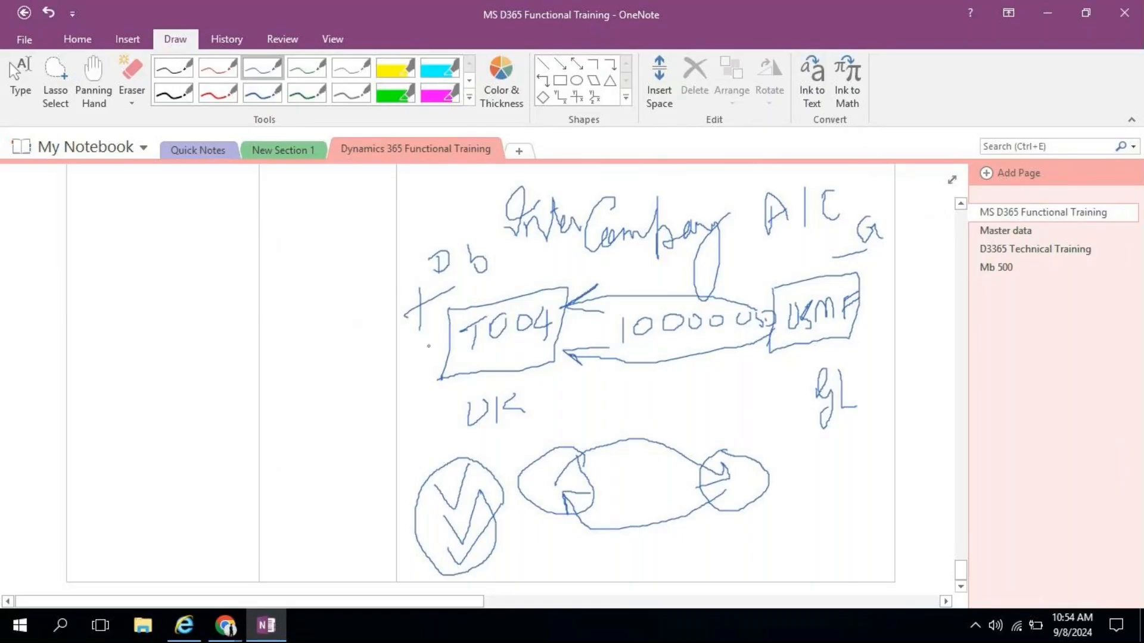
- Annotate the sketch with arrows from T004 to the ticks and from USMF to T004, a circle around GL and a tick by the heading
mouse_move(449, 353)
mouse_down()
mouse_move(417, 359)
mouse_move(395, 417)
mouse_move(444, 444)
mouse_move(476, 445)
mouse_move(445, 454)
mouse_up()
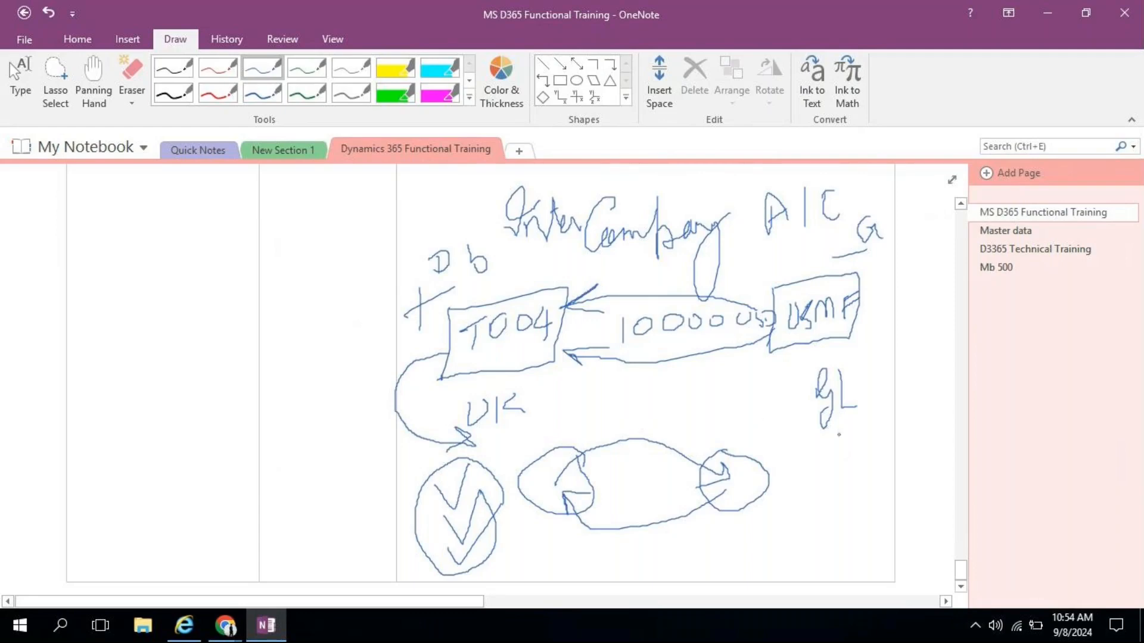
mouse_move(849, 364)
mouse_down()
mouse_move(802, 382)
mouse_move(861, 365)
mouse_move(846, 363)
mouse_up()
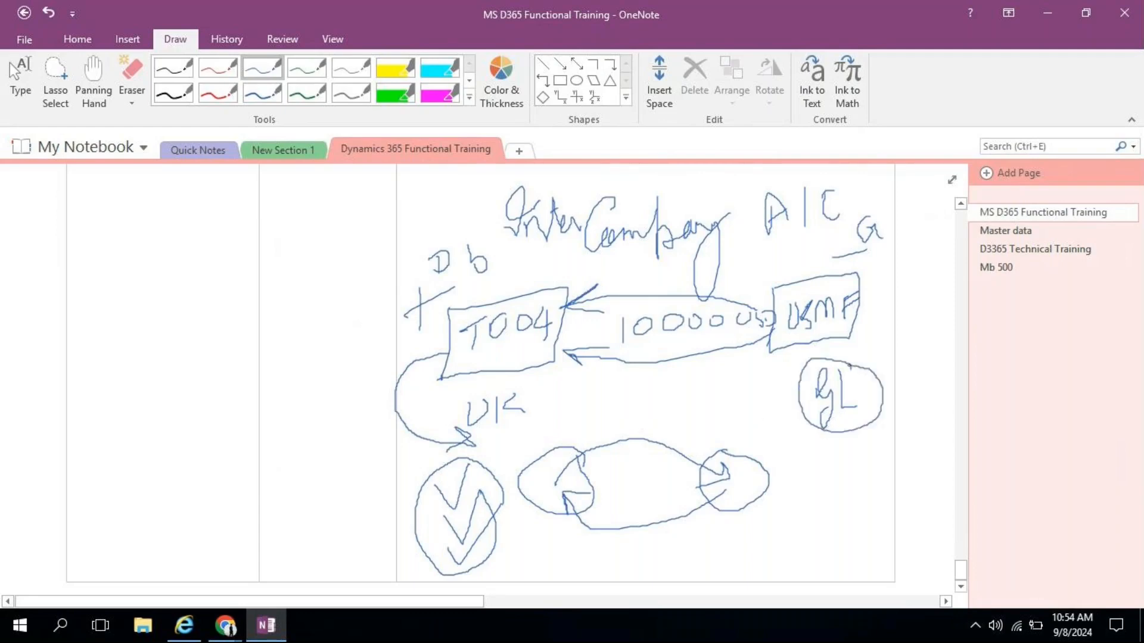
drag(456, 201, 504, 165)
mouse_move(798, 347)
mouse_down()
mouse_move(797, 373)
mouse_move(478, 442)
mouse_move(471, 372)
mouse_move(480, 388)
mouse_up()
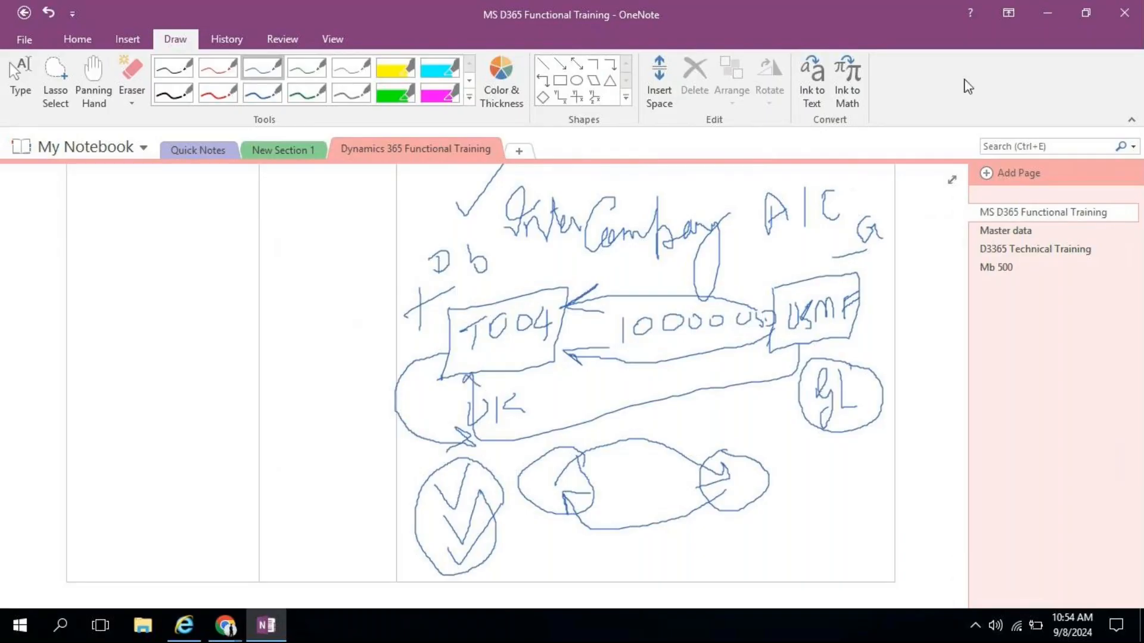
- Minimize OneNote, switch to Internet Explorer and try again to create a Ledger daily journal workflow for T004
click(1047, 5)
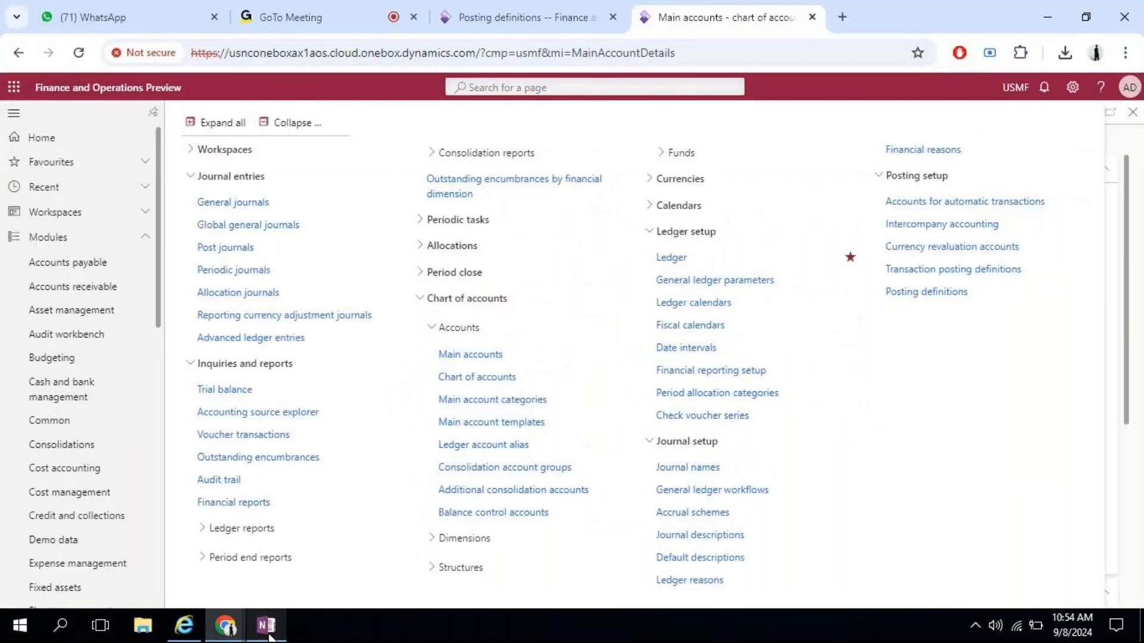
click(184, 626)
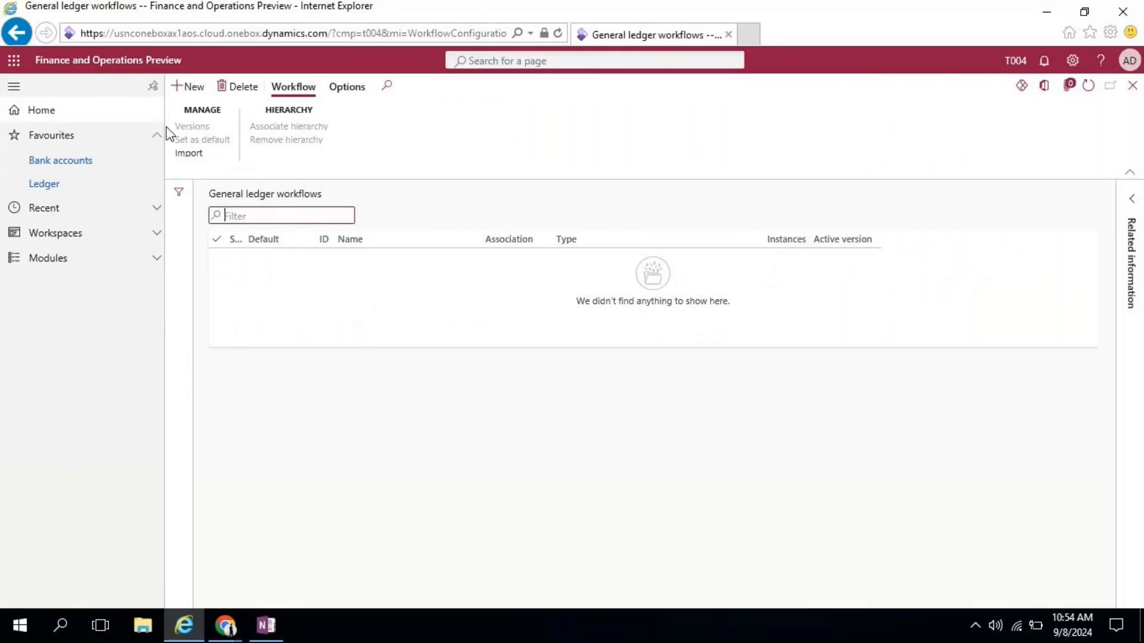
click(180, 89)
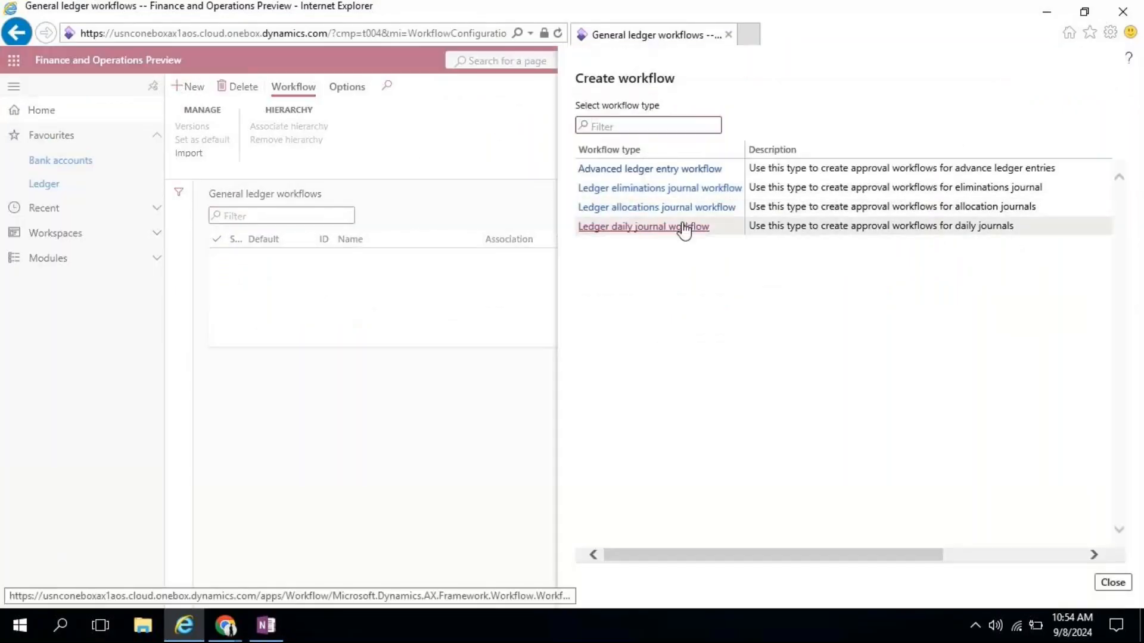
click(681, 227)
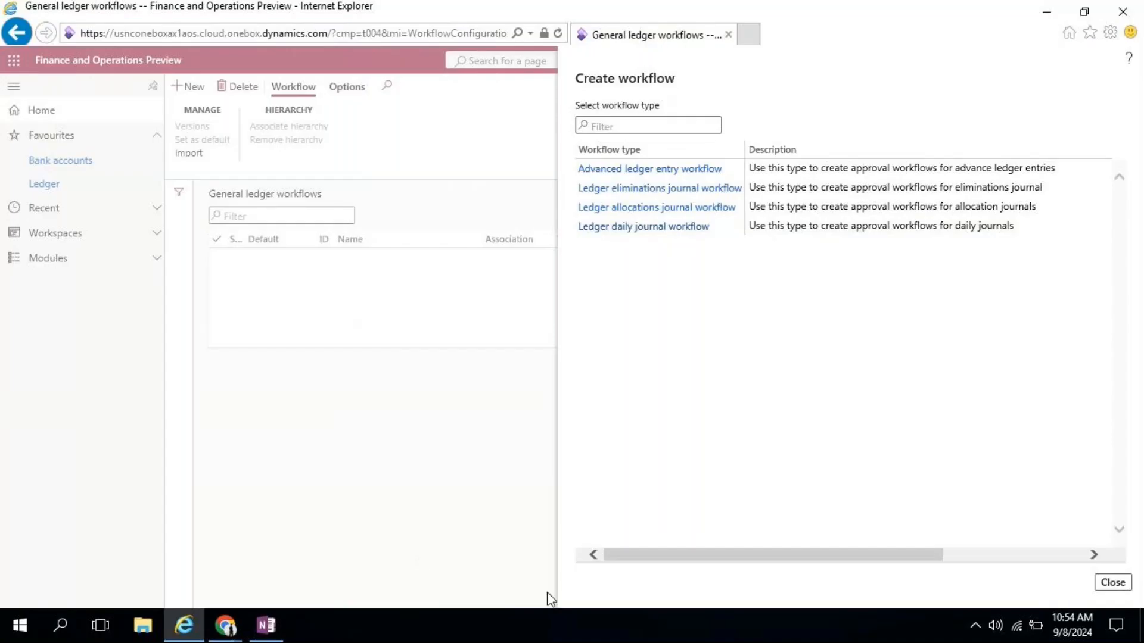
- Switch to the Main accounts window in Chrome, review General ledger's posting setup pages and collapse the module's page groups
mouse_move(225, 625)
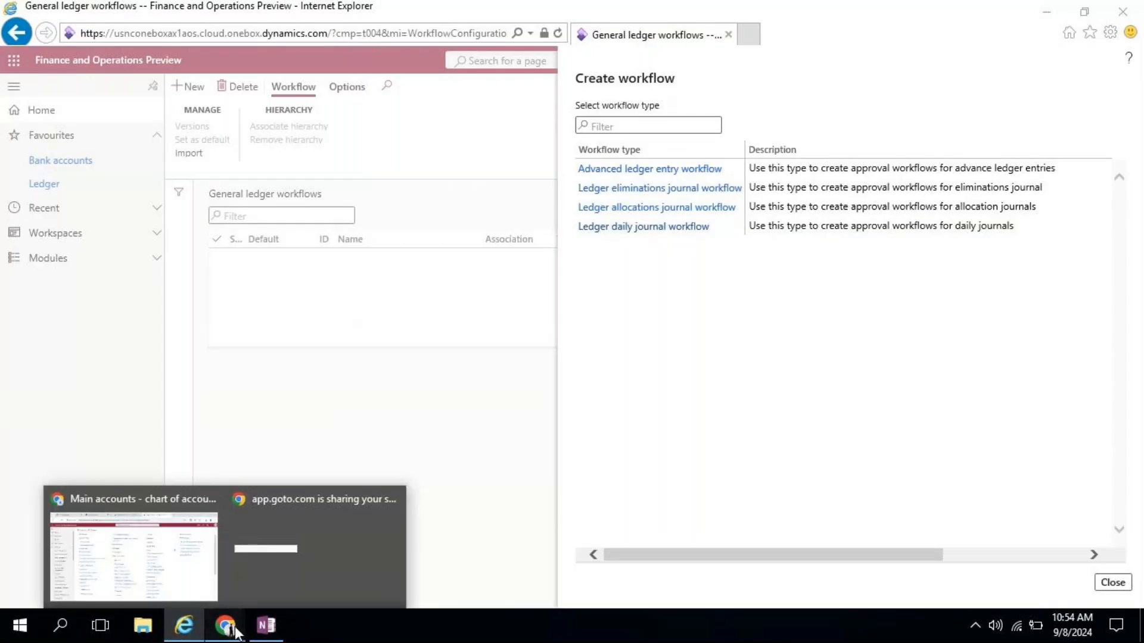
click(282, 556)
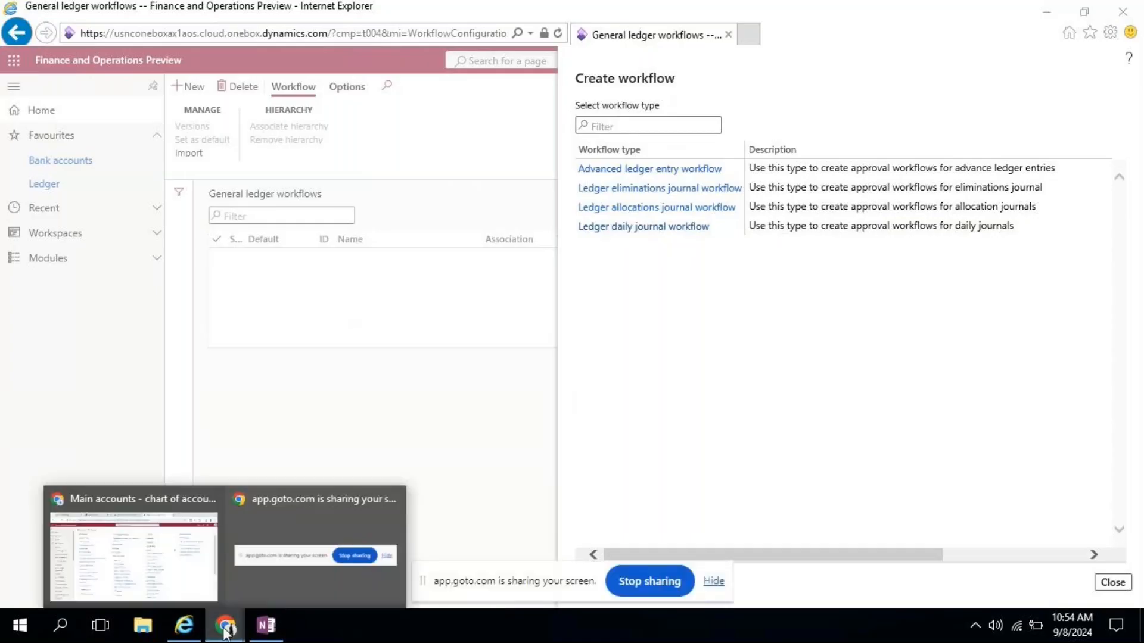
click(139, 566)
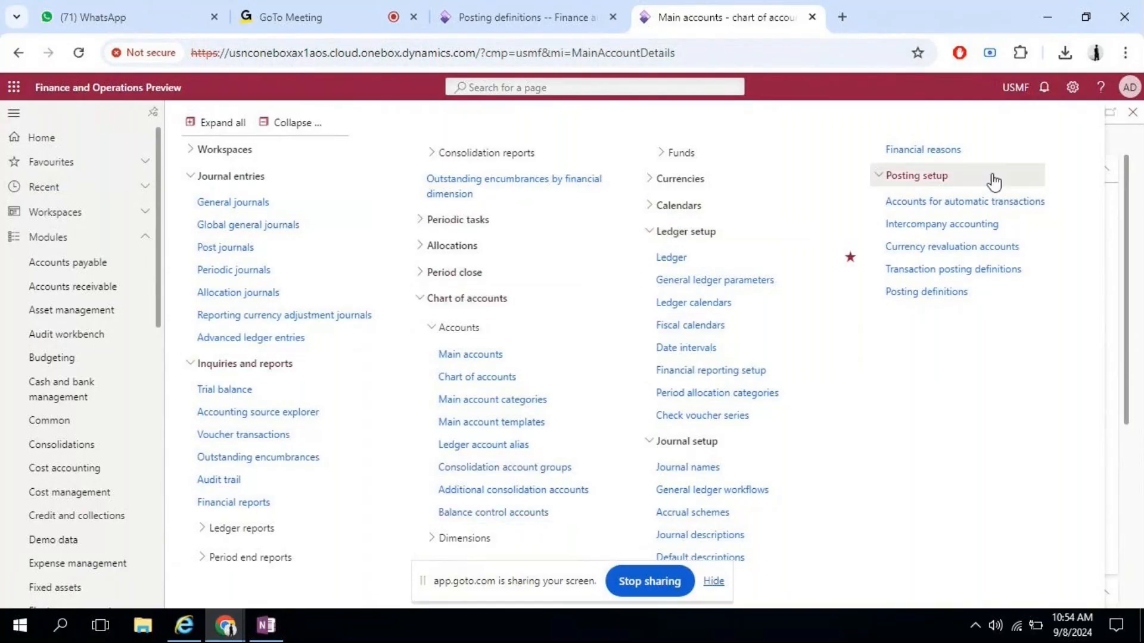
click(305, 126)
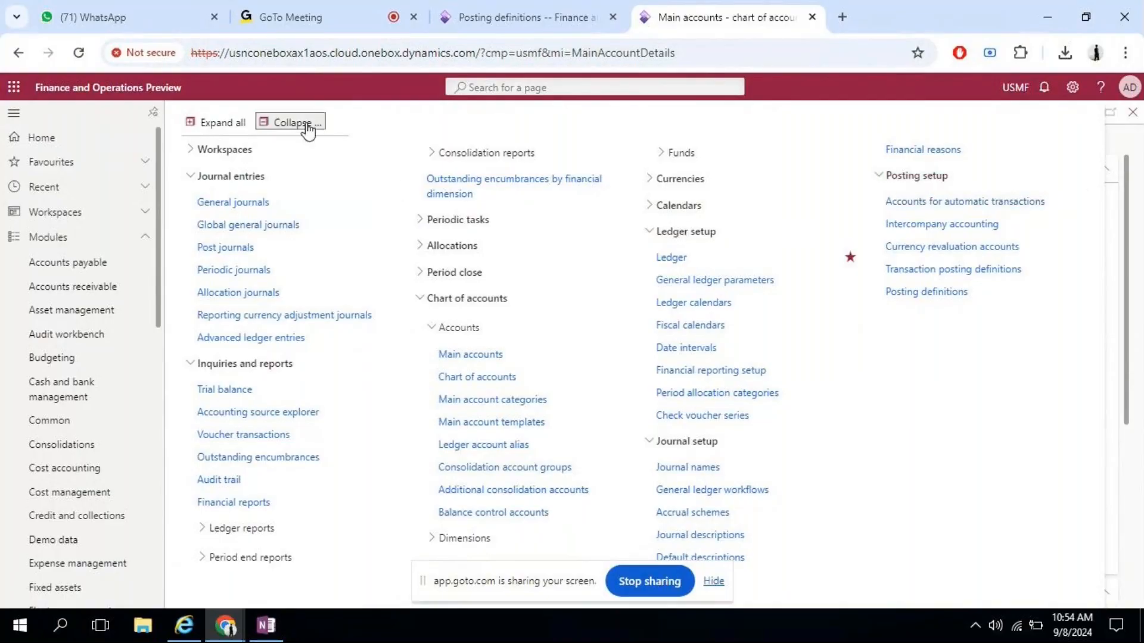
- Create an intercompany accounting record in General ledger's posting setup with USMF as originating company and T004 as destination company
click(227, 439)
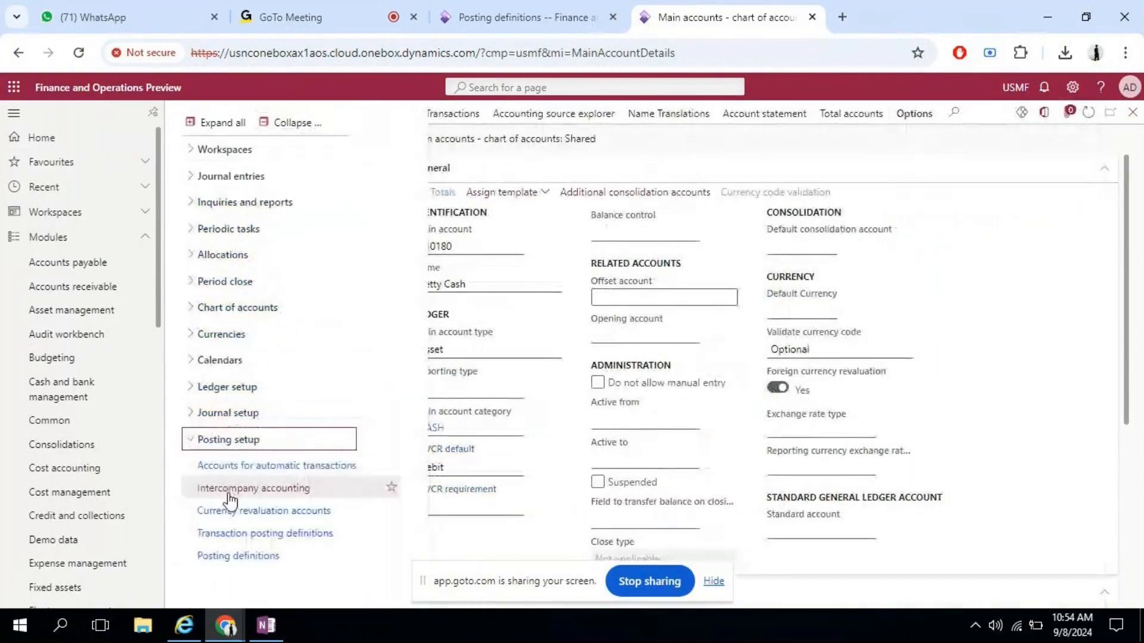
click(235, 489)
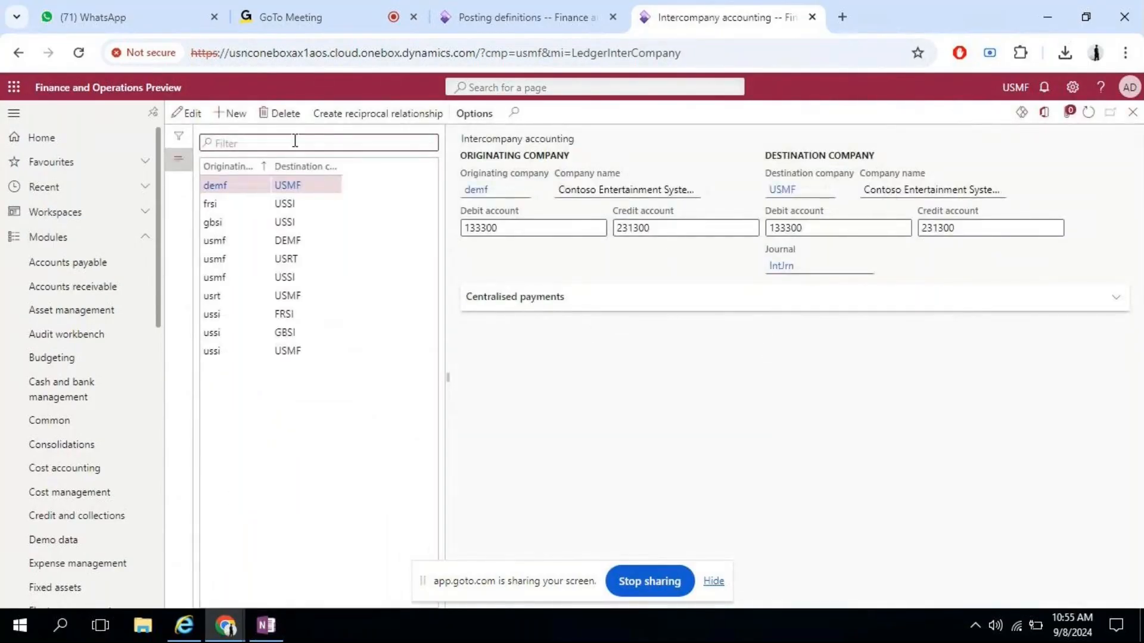
click(237, 113)
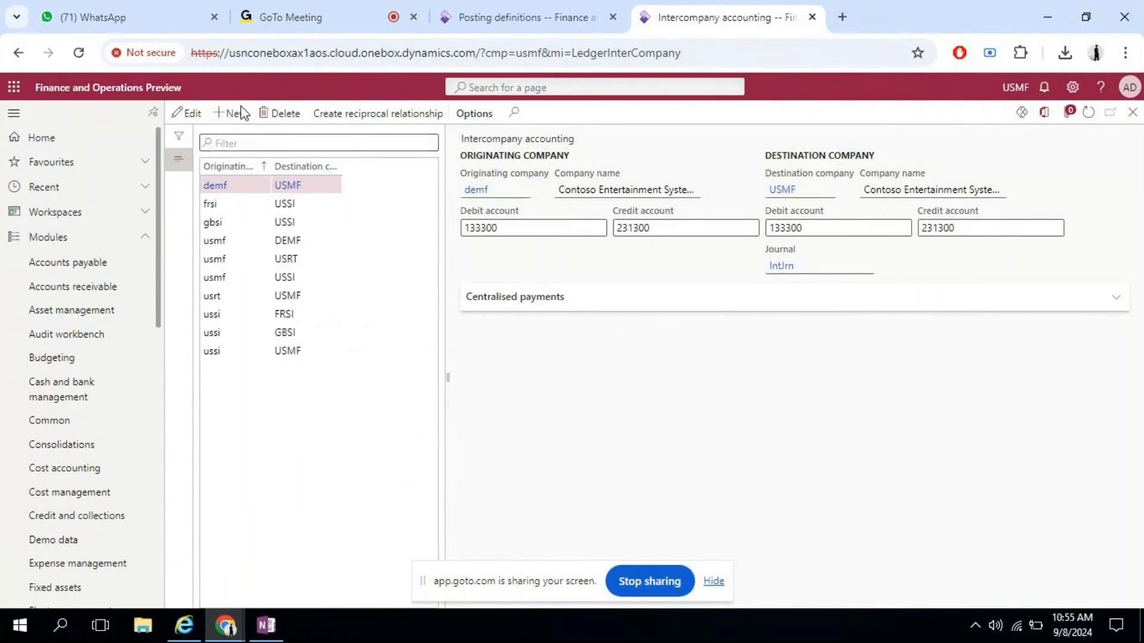
click(523, 190)
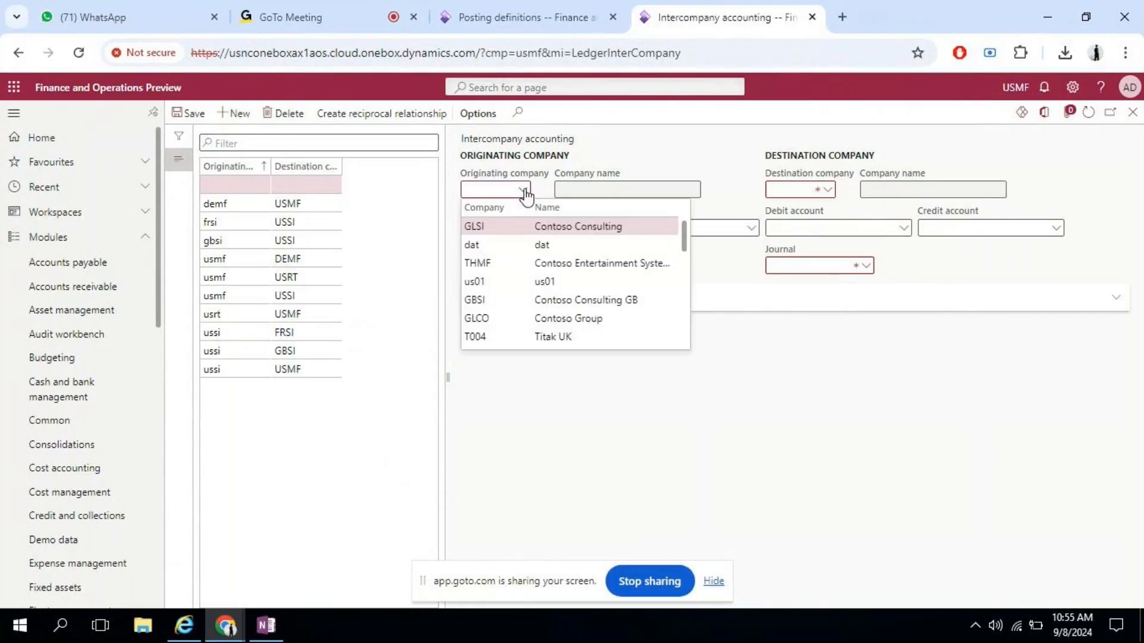
text(usmf)
key(Tab)
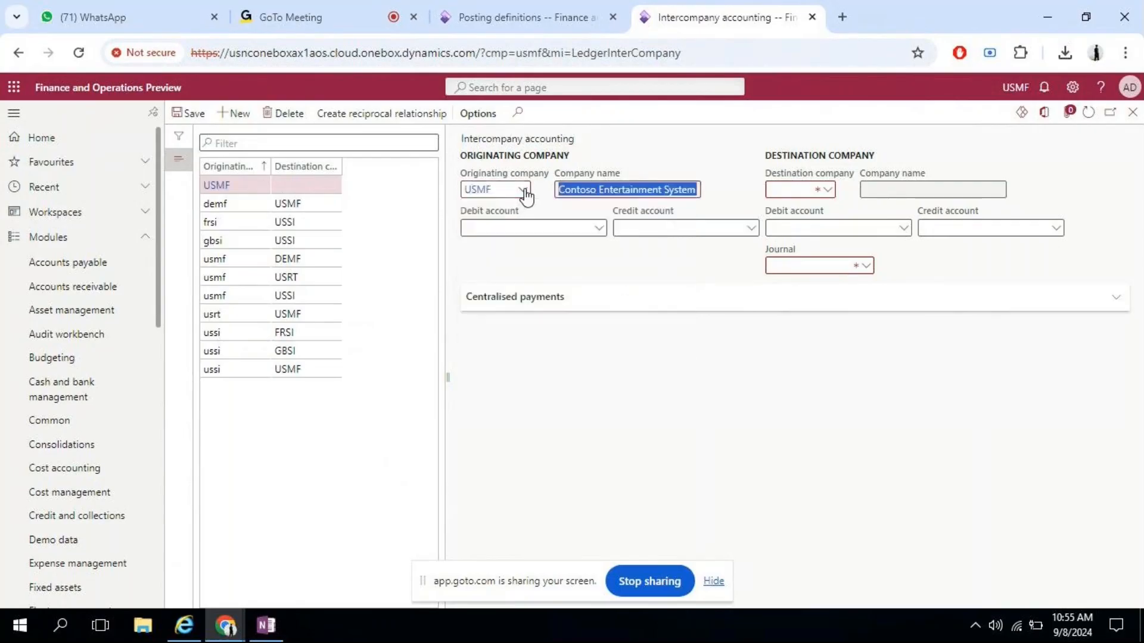
click(829, 191)
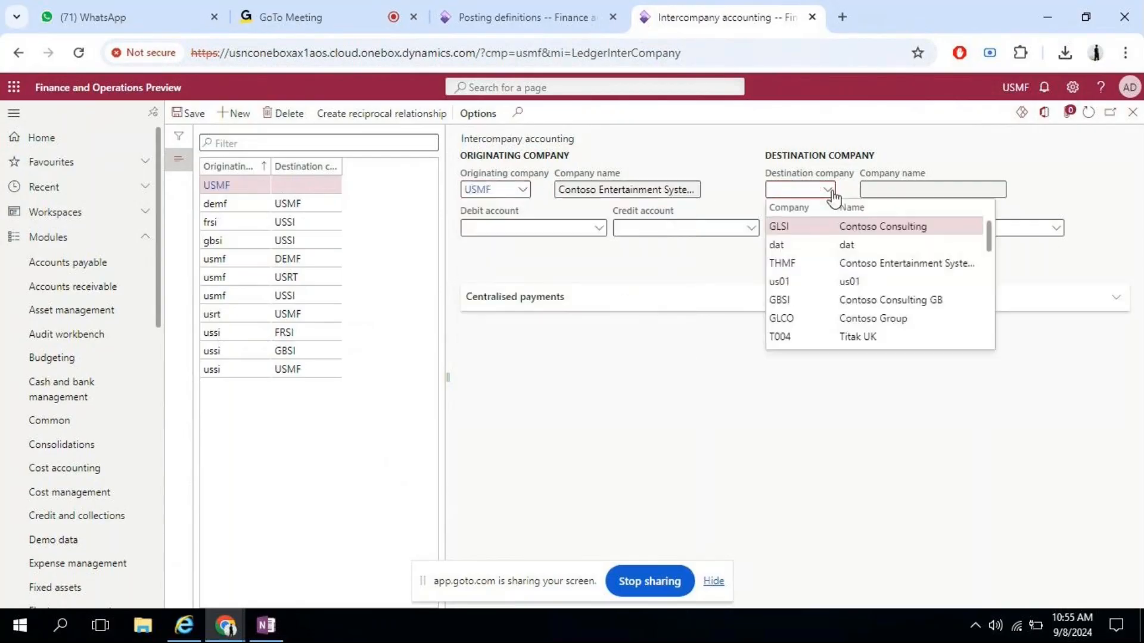
text(t004)
key(Tab)
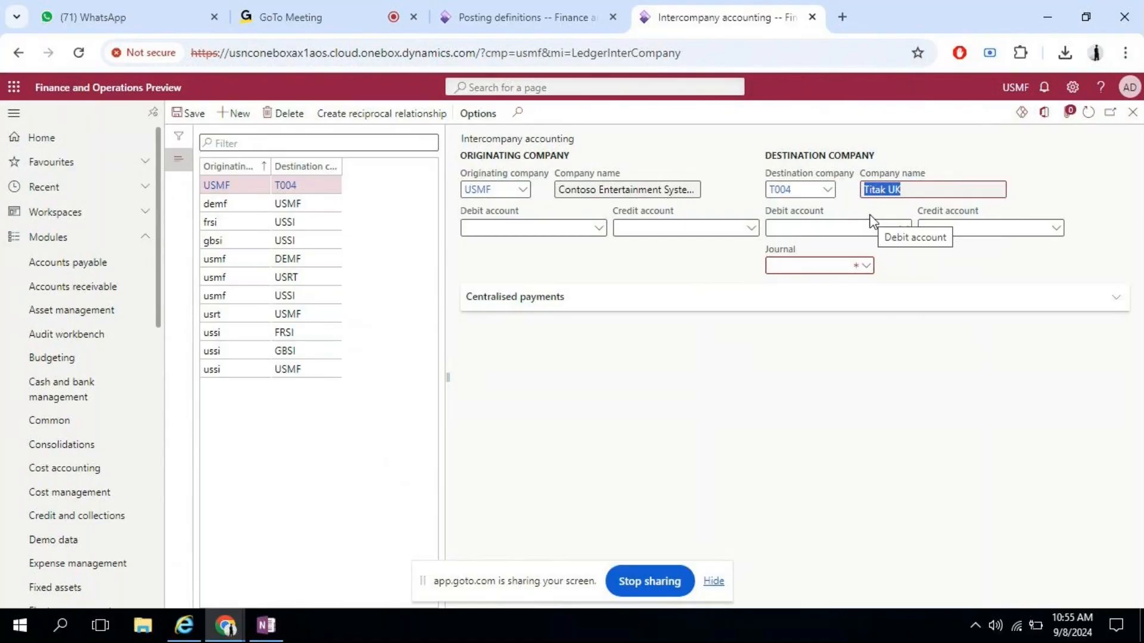
- Open the journal names from the destination company's Journal field and add journal IJ with the description "Intercompany Journal"
click(867, 266)
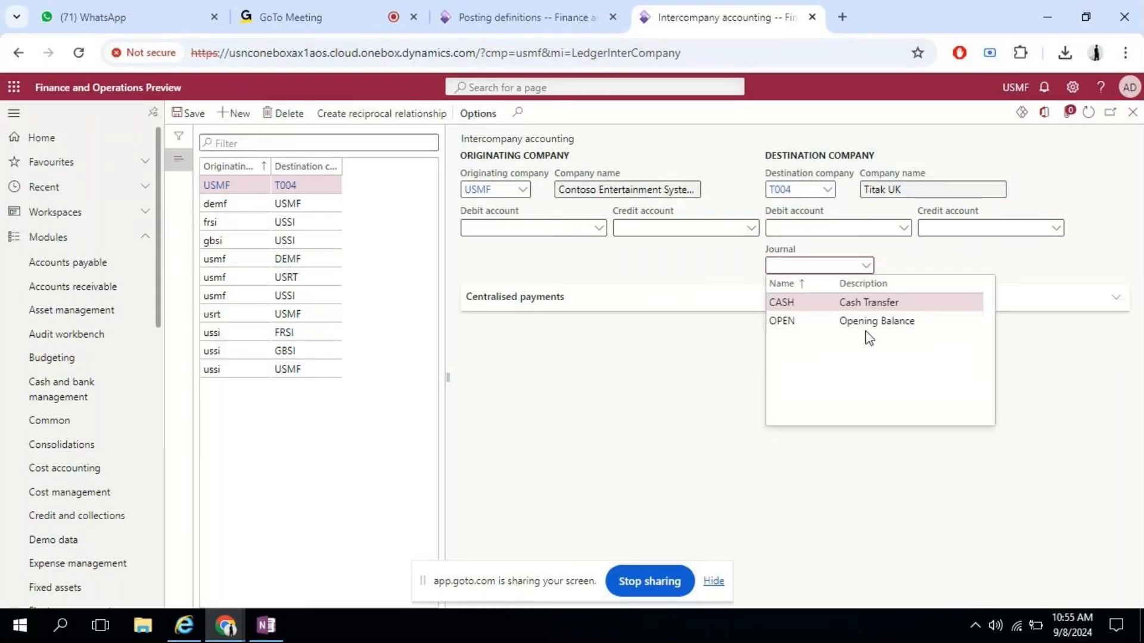
right_click(869, 272)
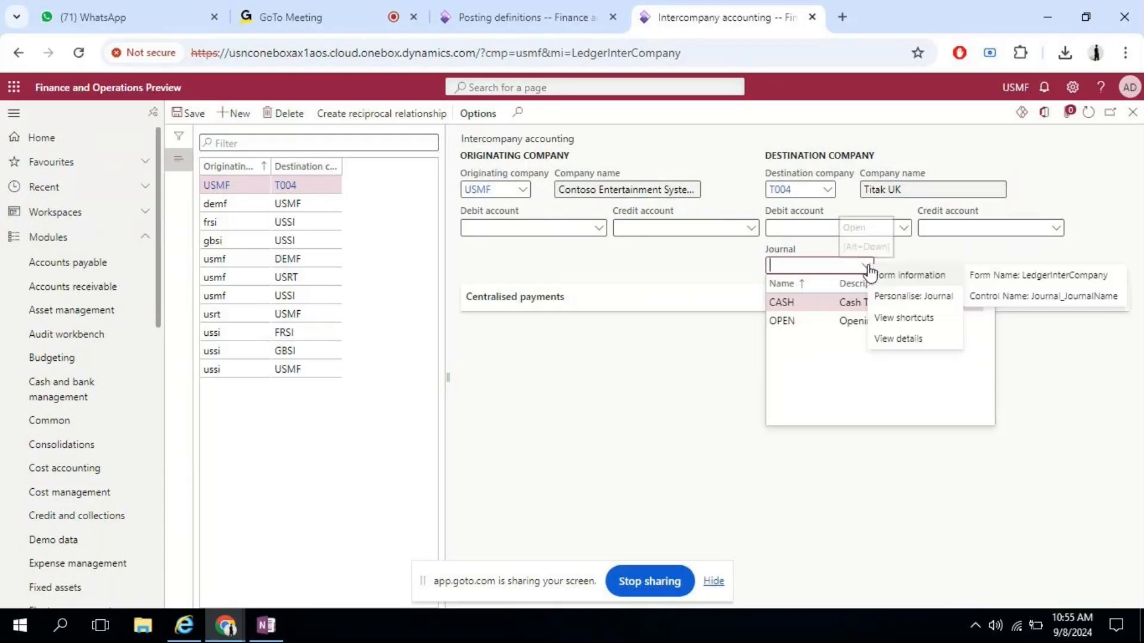
click(892, 339)
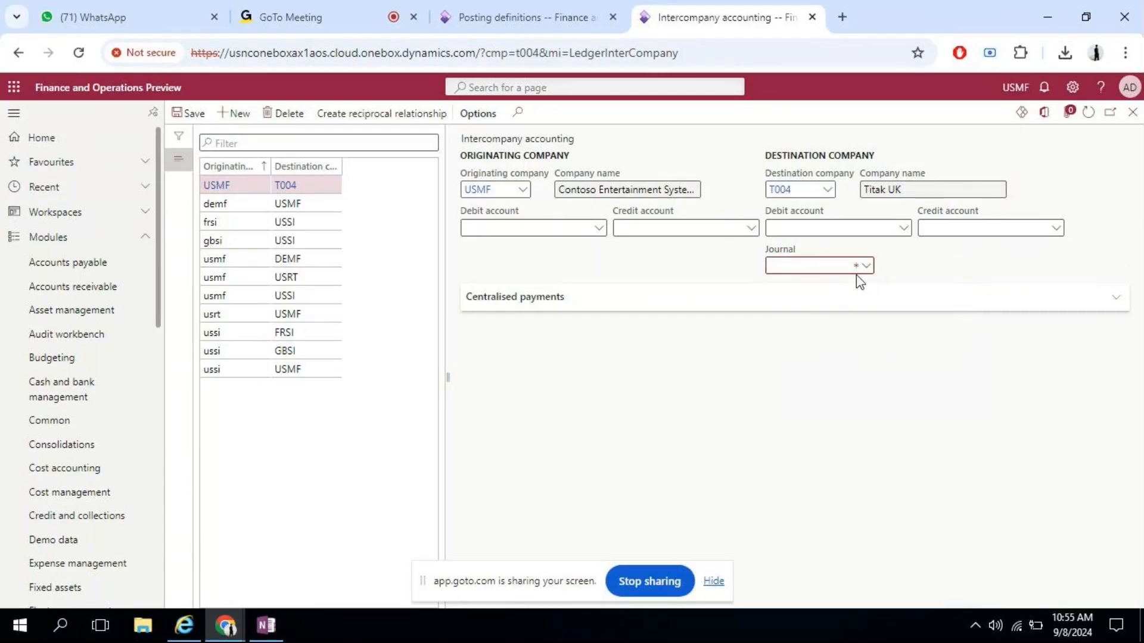
click(229, 113)
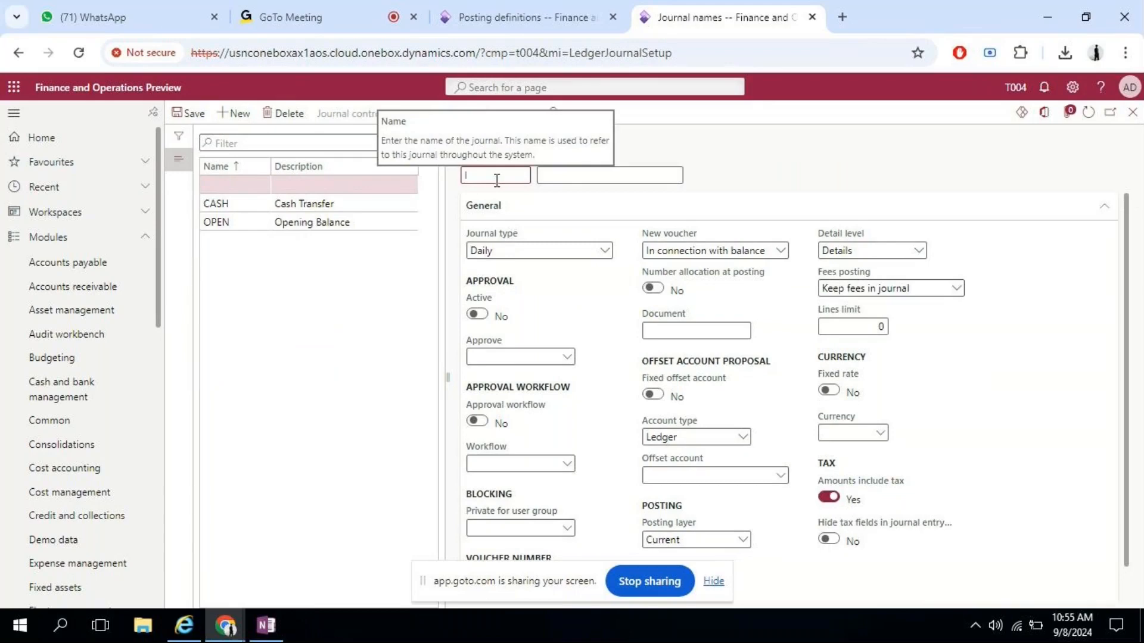
text(IJ)
key(Tab)
text(Int)
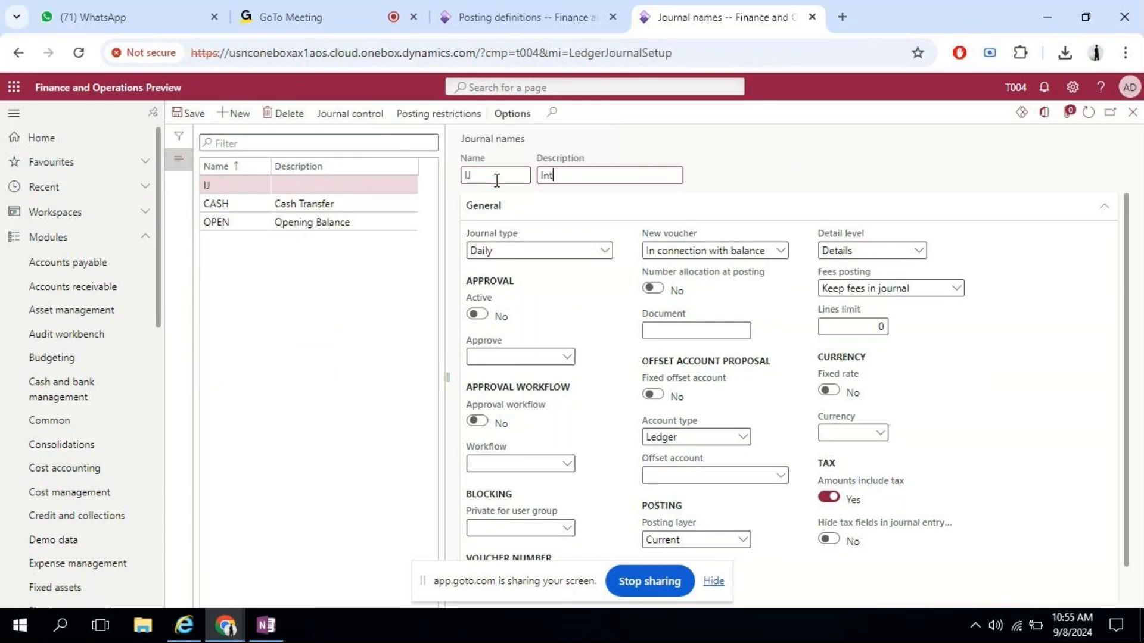
text(ercompany JOurnal)
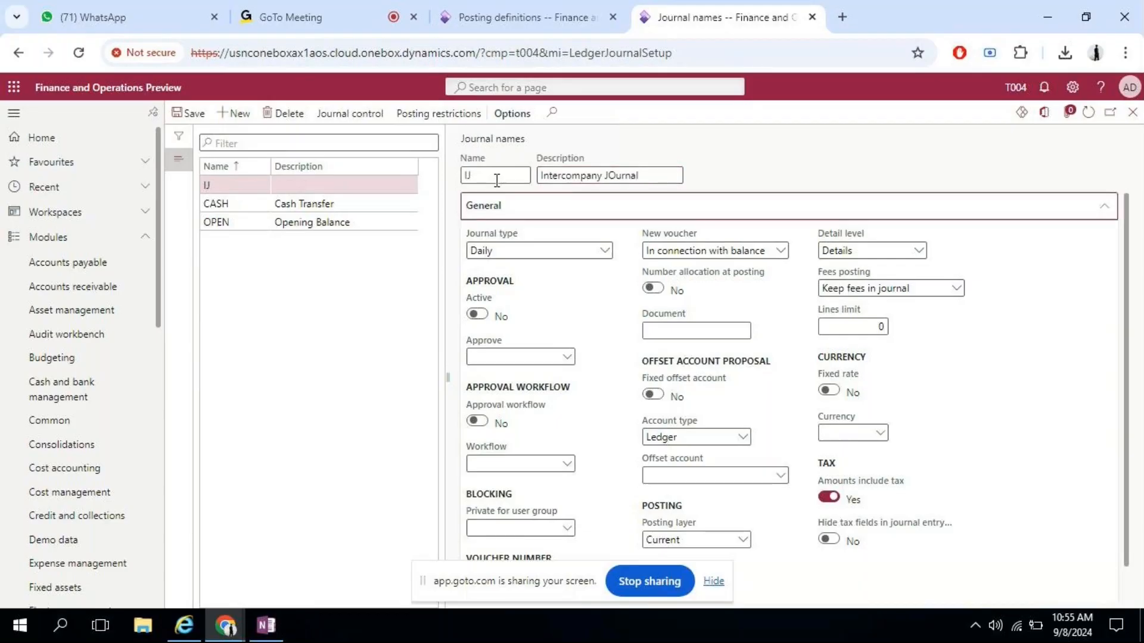
click(619, 175)
key(BackSpace)
text(o)
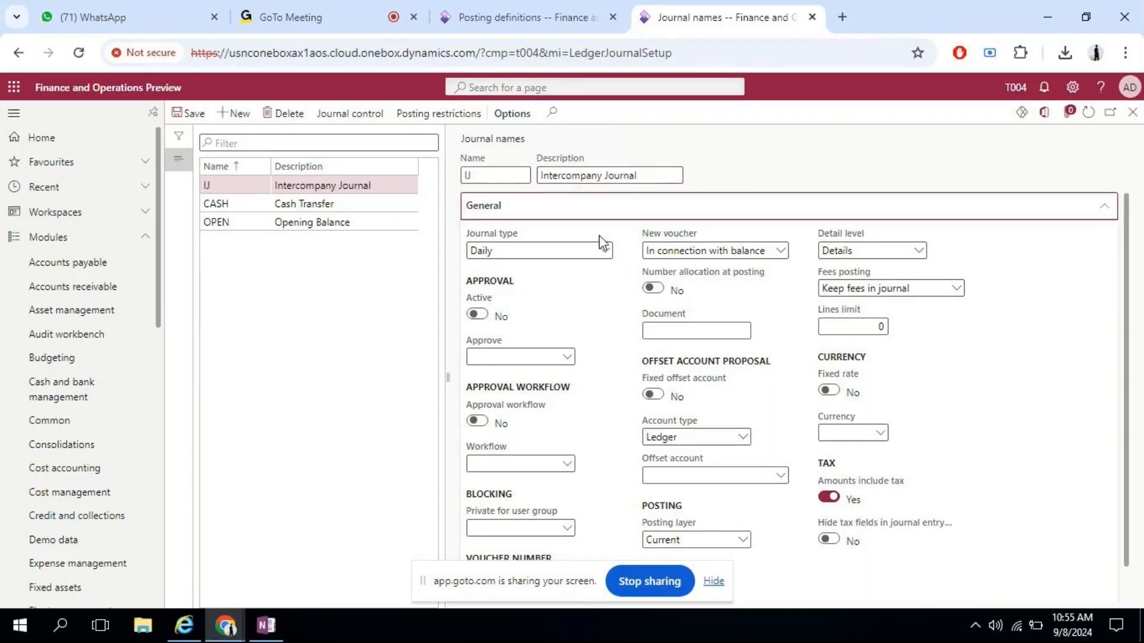
- Choose Daily as the IJ journal's type and activate approval with the Finance user group
click(606, 252)
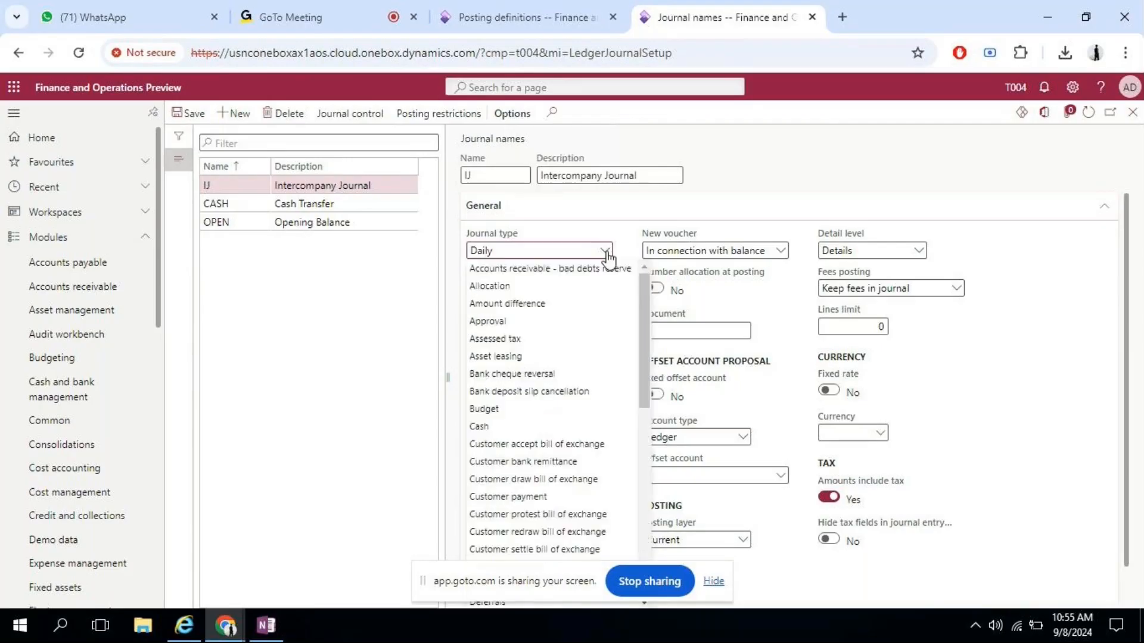
scroll(582, 320, down, 3)
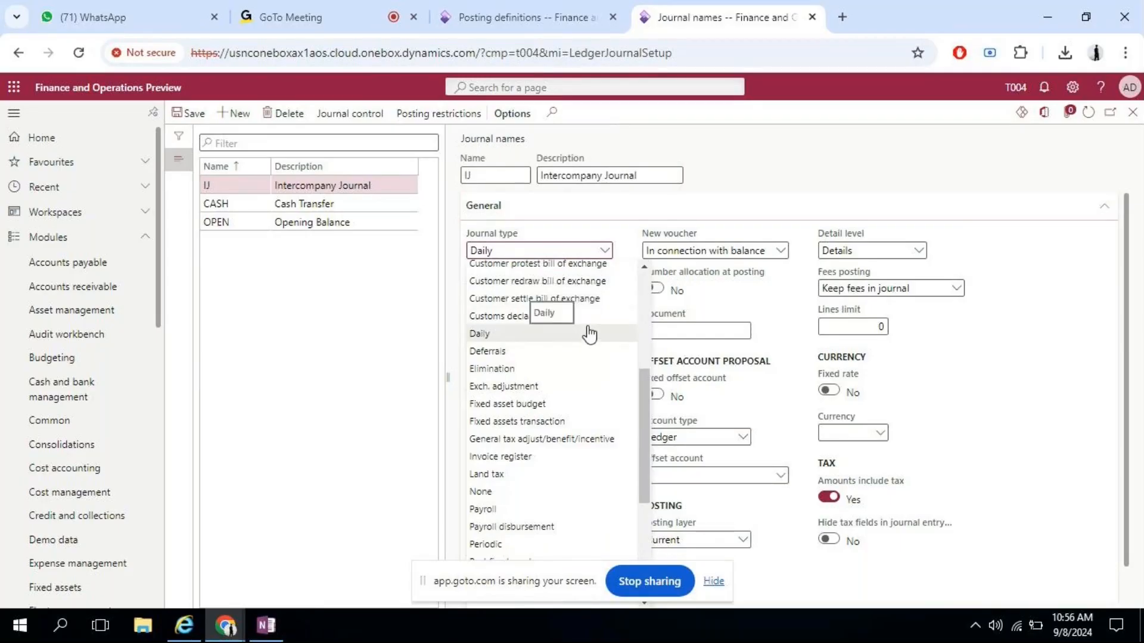
click(588, 331)
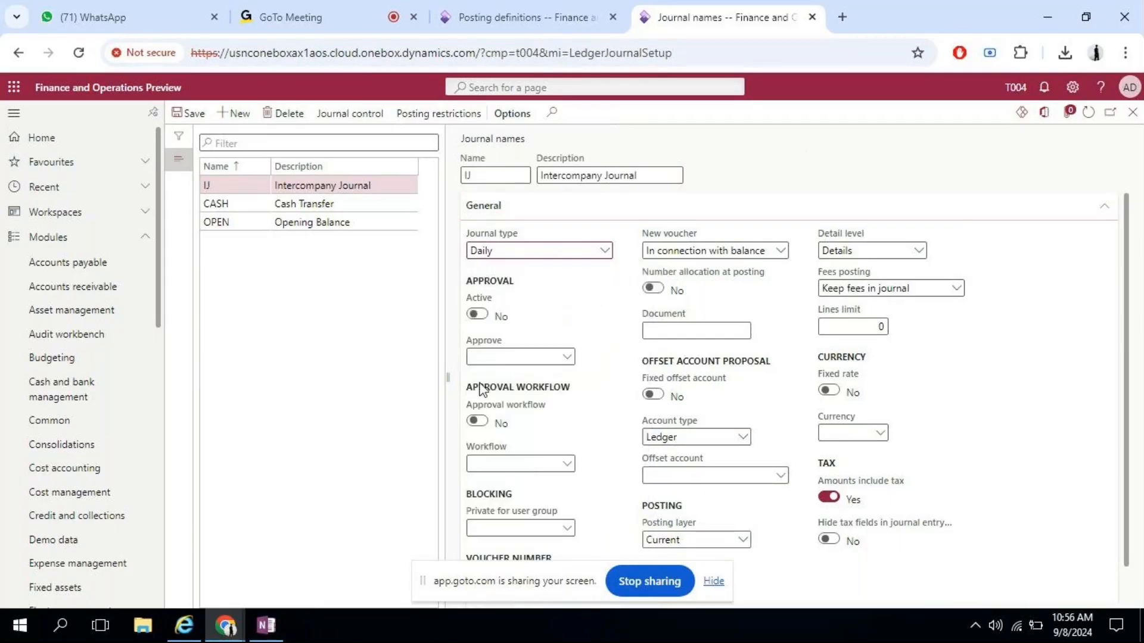
click(480, 318)
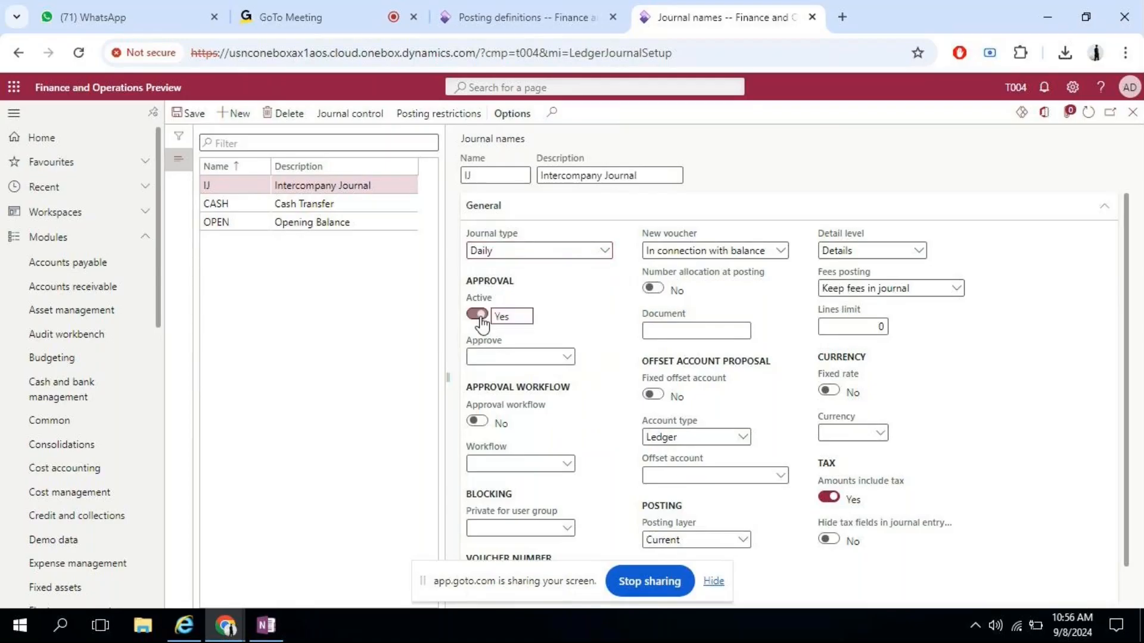
click(566, 358)
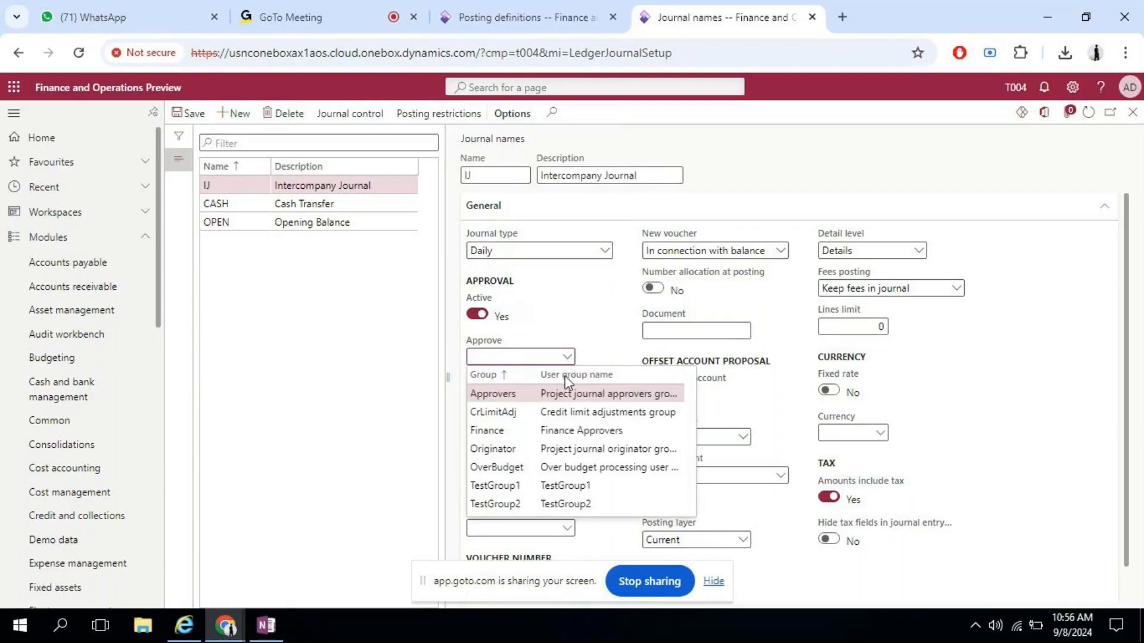
click(571, 432)
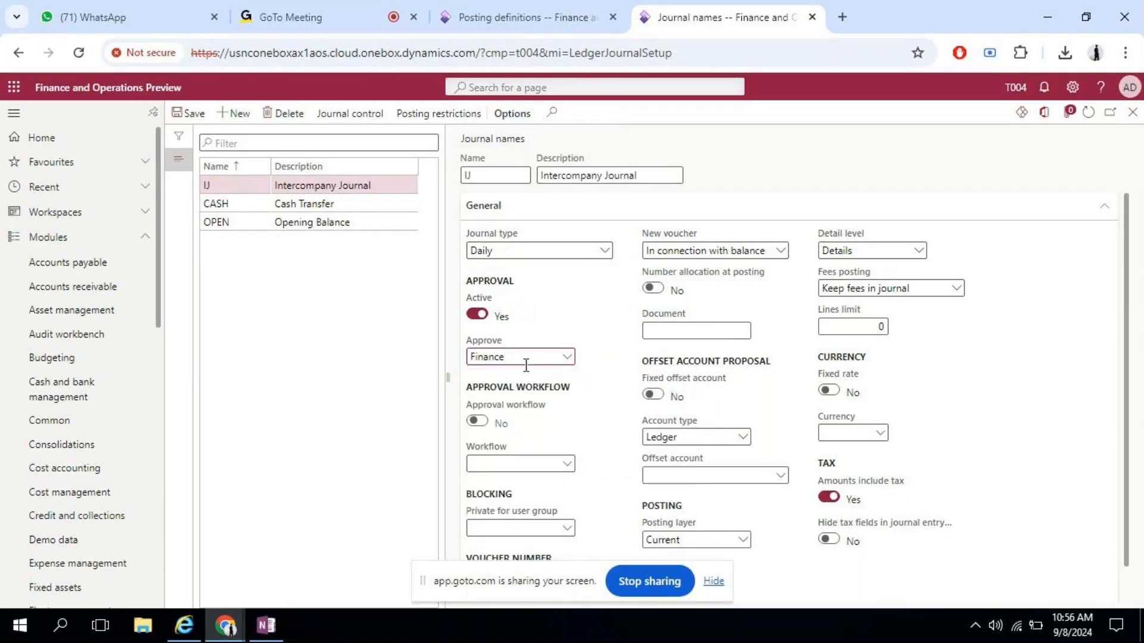
- Assign voucher series Inte_83 to the IJ journal and save the journal name
scroll(590, 455, down, 1)
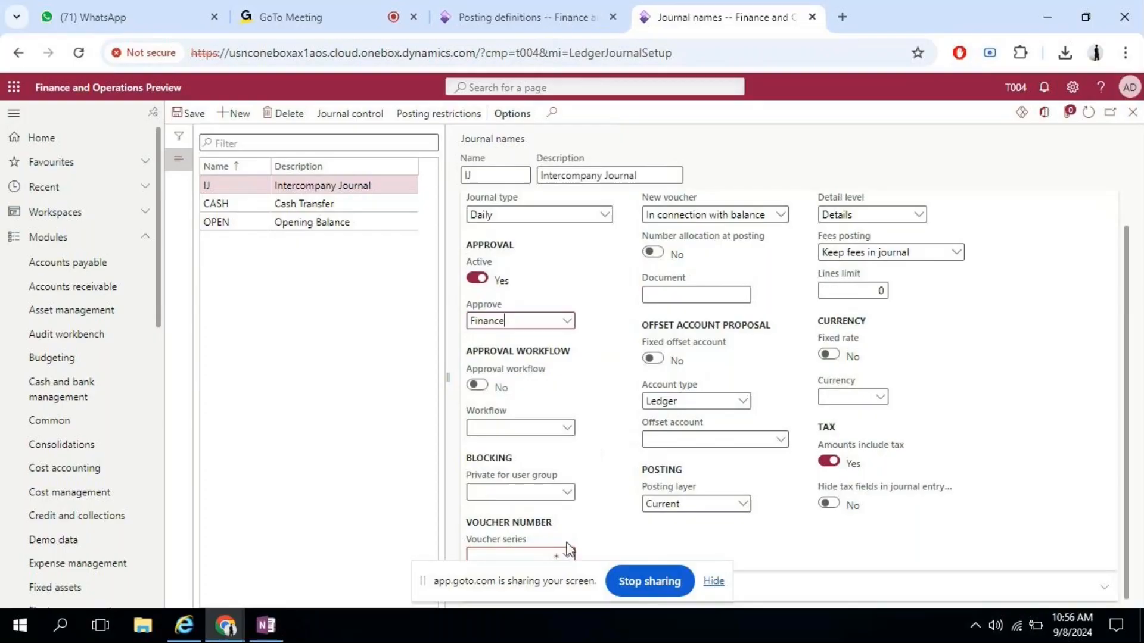
click(567, 554)
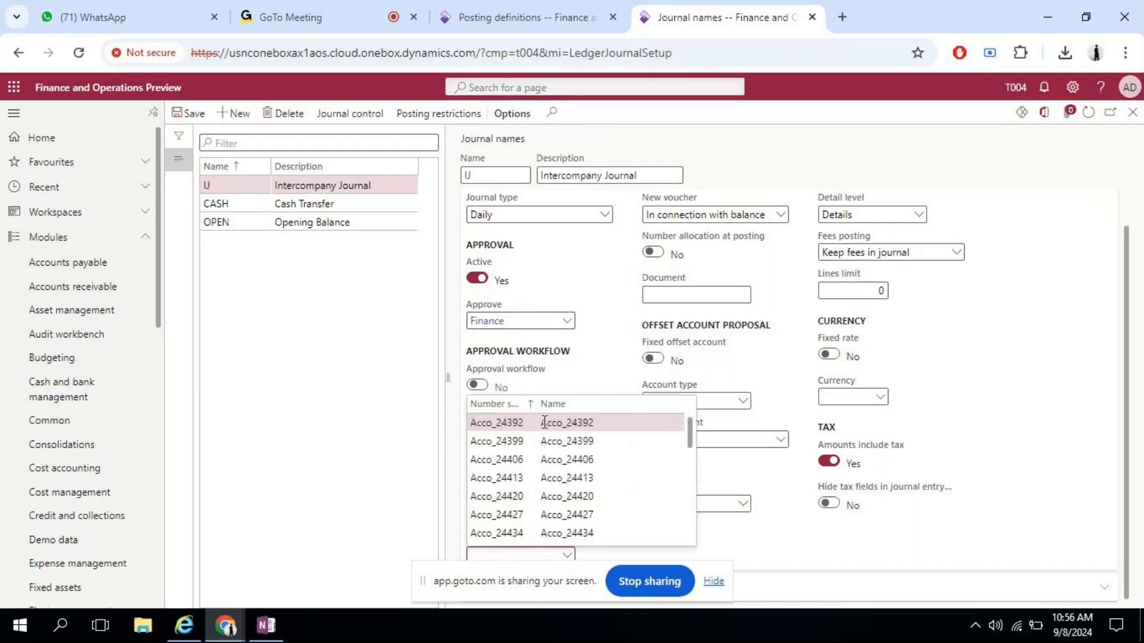
text(IN)
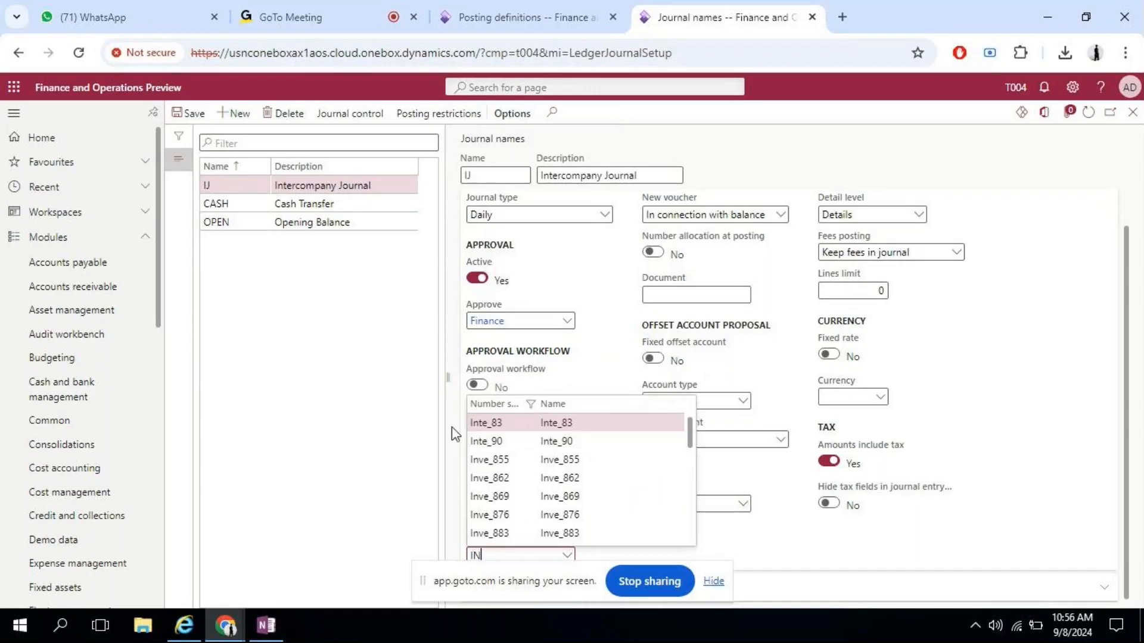
click(515, 424)
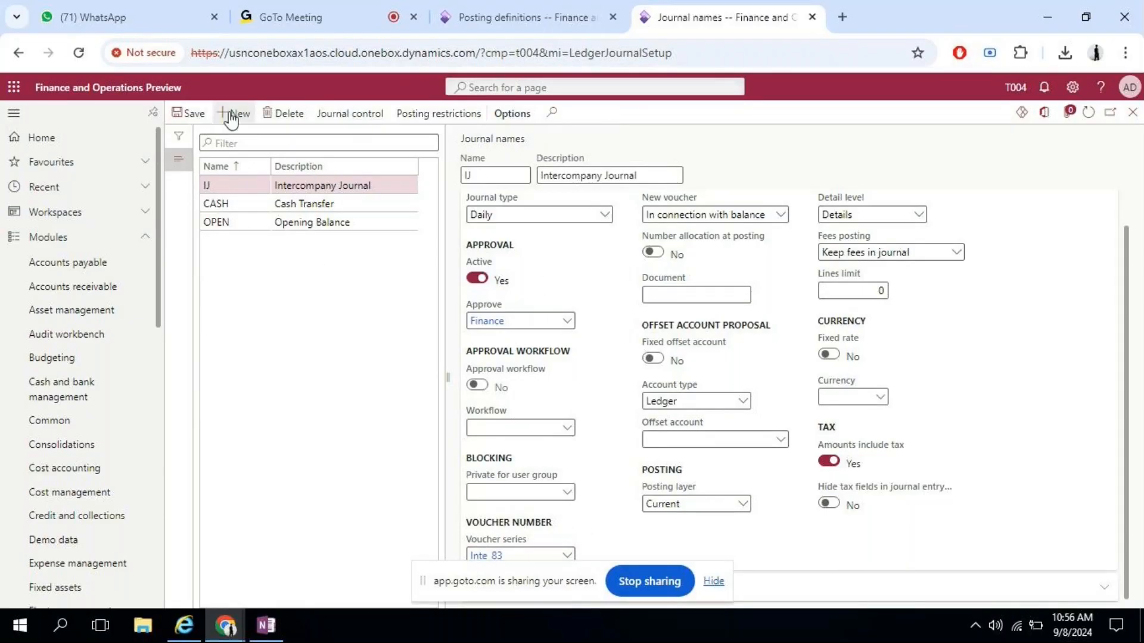
click(182, 113)
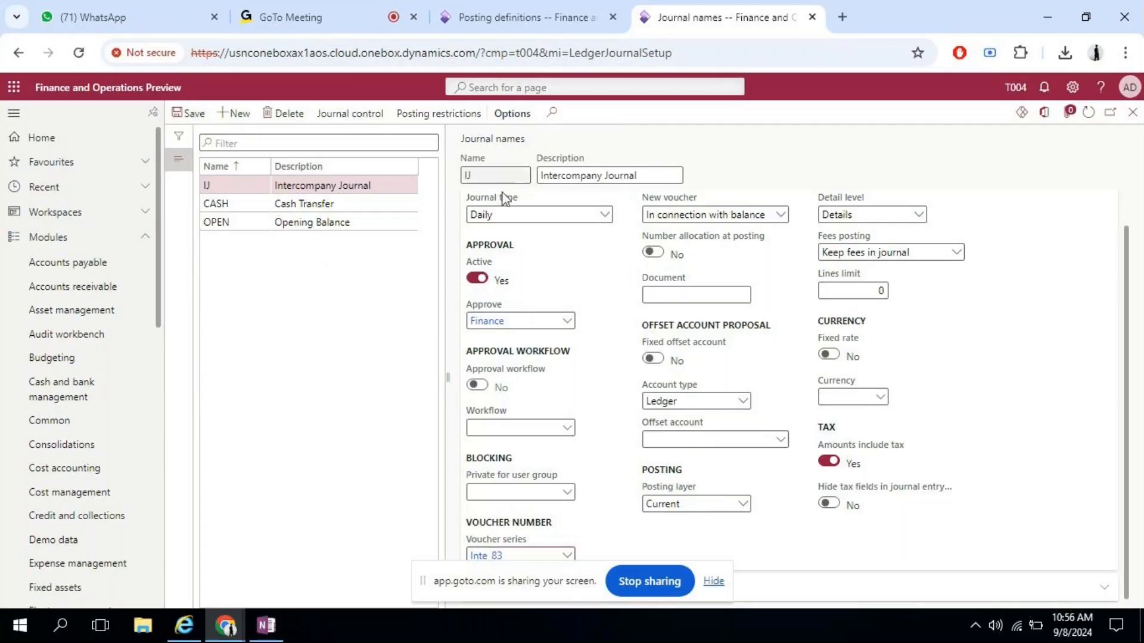
- Return to the USMF–T004 intercompany accounting record, select IJ as its journal and go through the four debit and credit account fields
click(25, 56)
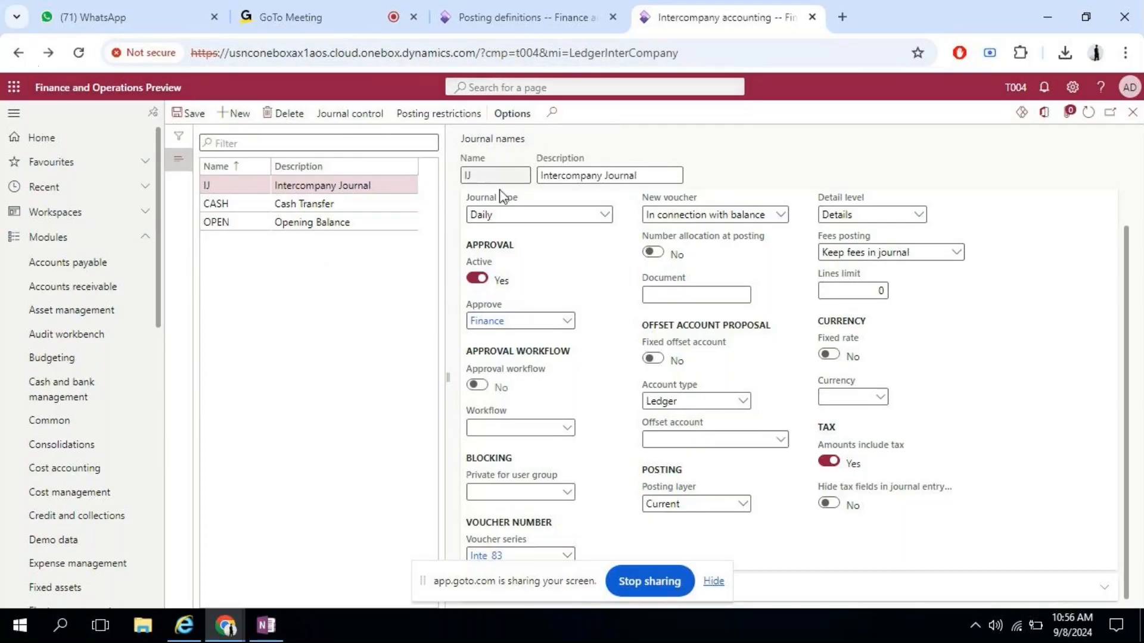
click(868, 267)
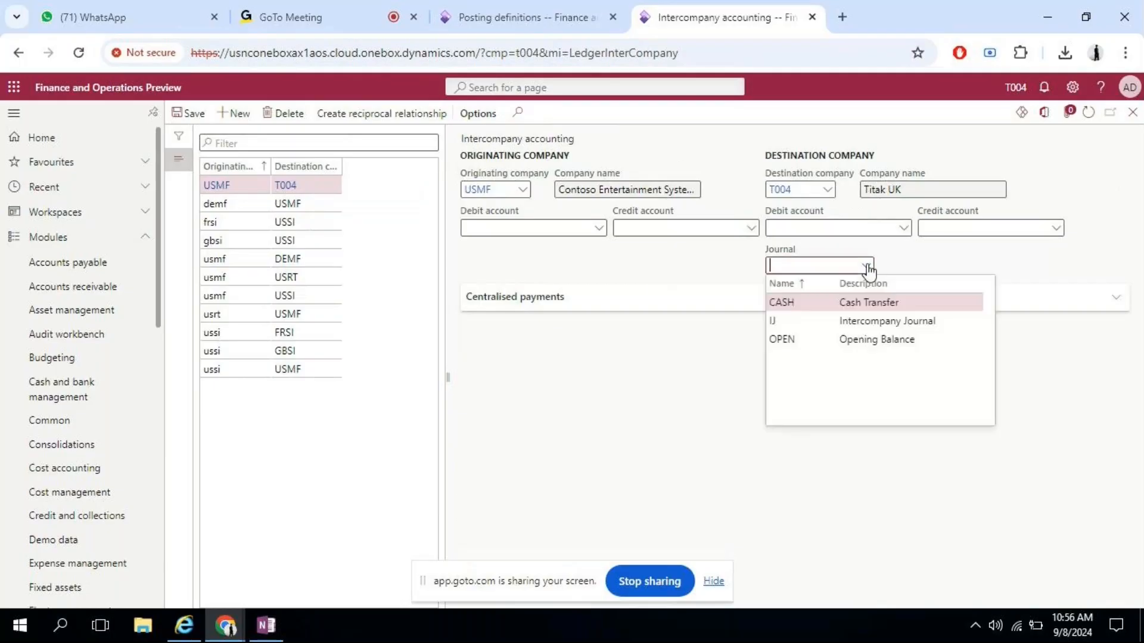
click(871, 322)
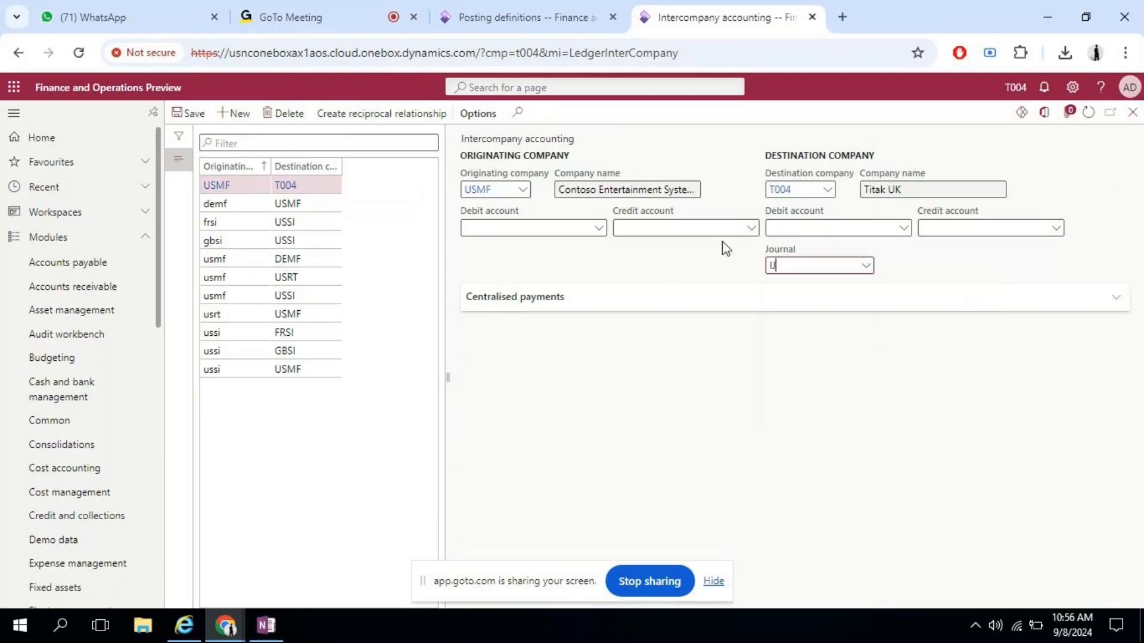
click(805, 225)
click(957, 227)
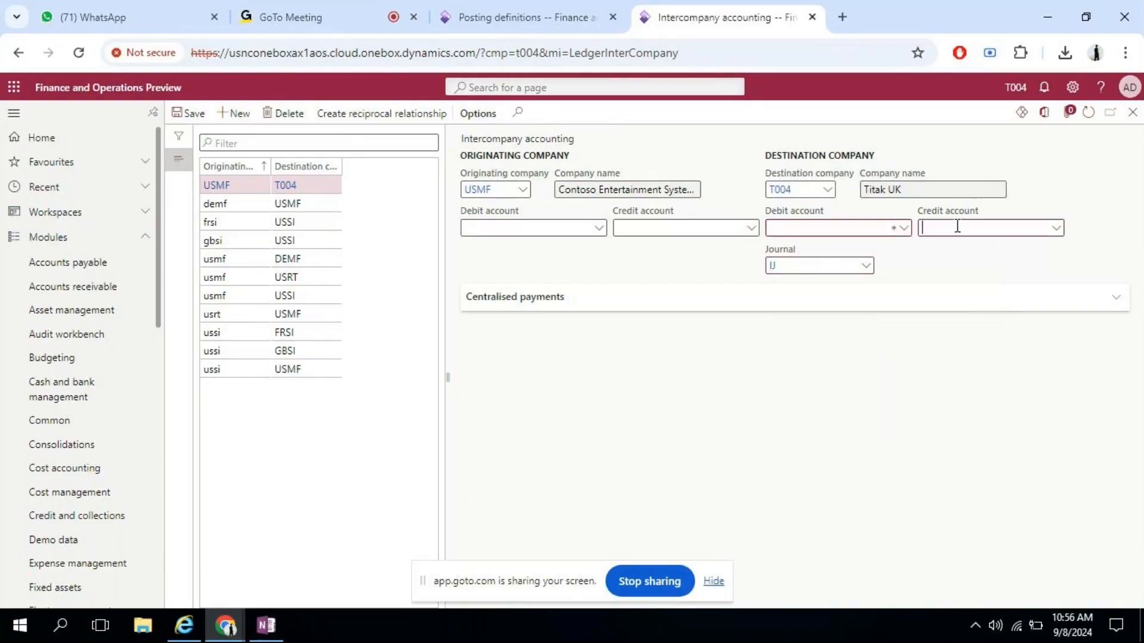
click(638, 228)
click(506, 228)
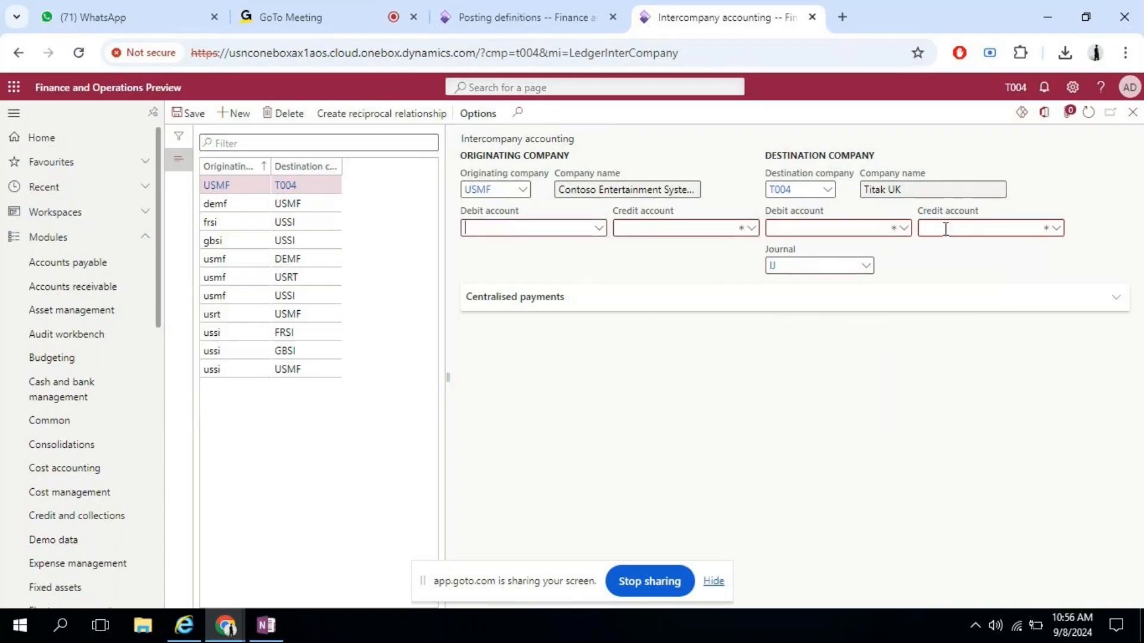
- Open the main accounts from the destination company's Debit account field and start a new main account in the Titan chart
right_click(901, 228)
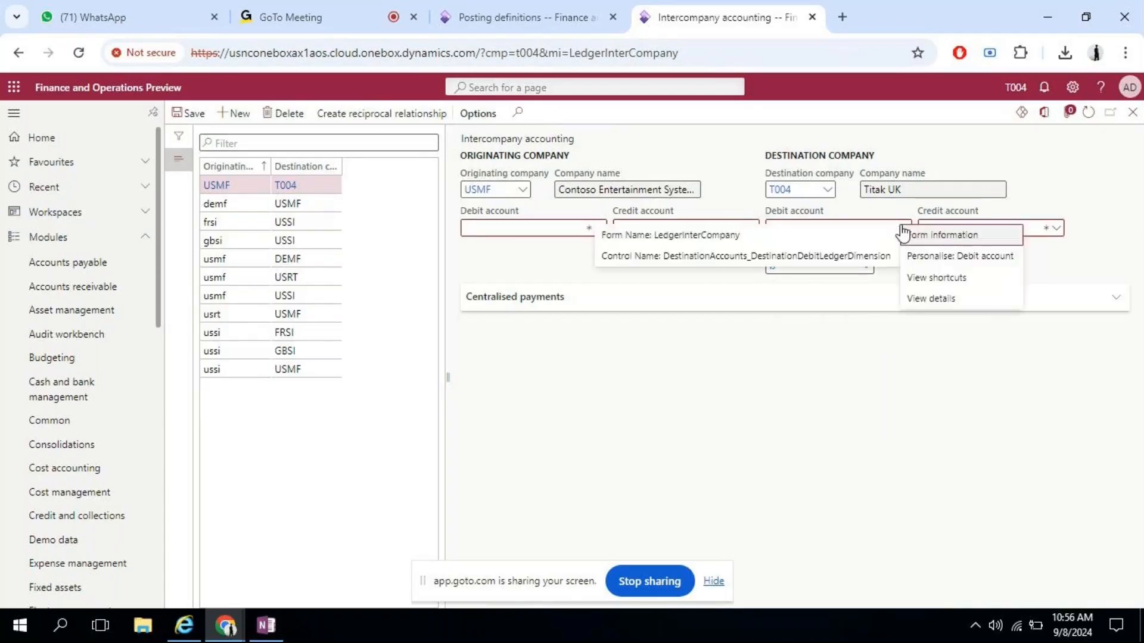
click(928, 299)
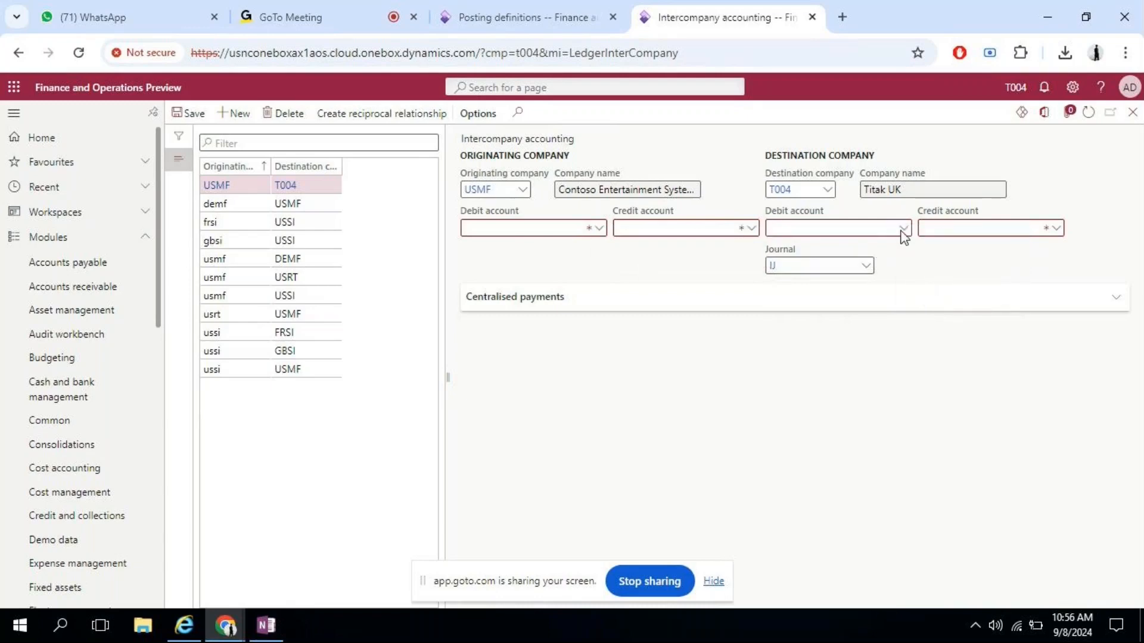
click(232, 117)
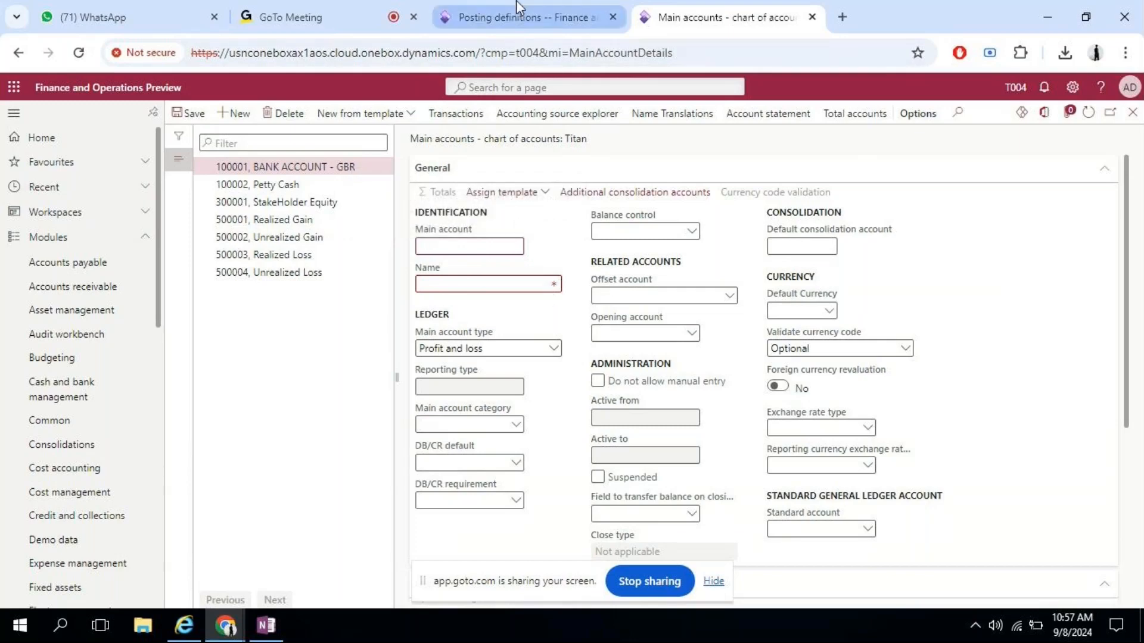
- Duplicate the main accounts page in the browser and switch the copy to company usmf through its address
click(518, 8)
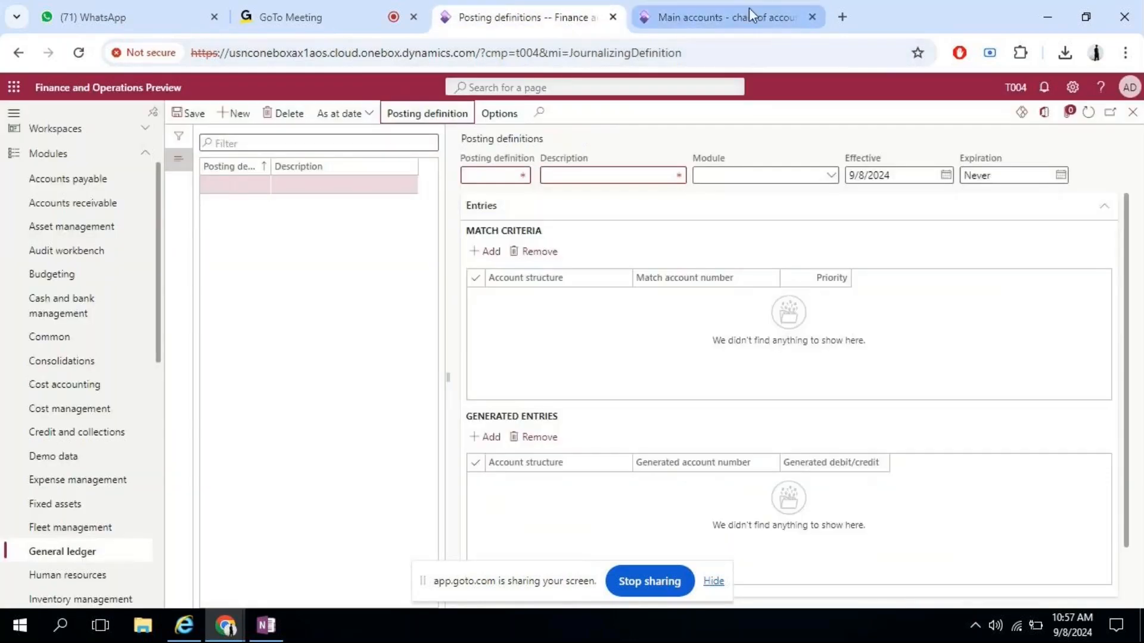
click(749, 9)
right_click(721, 22)
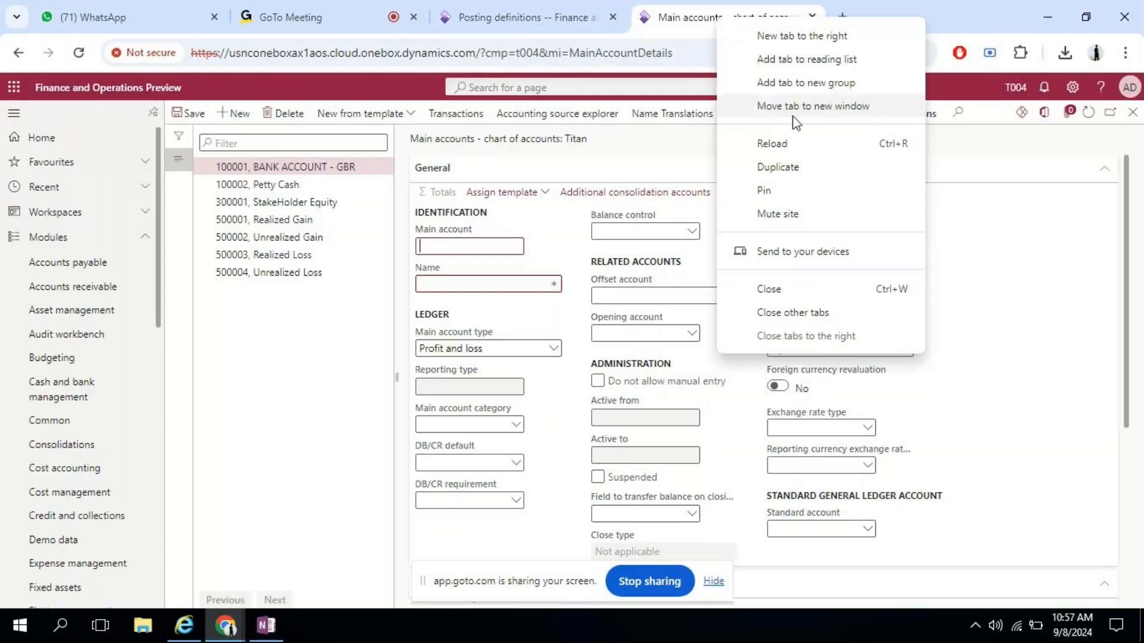
click(792, 164)
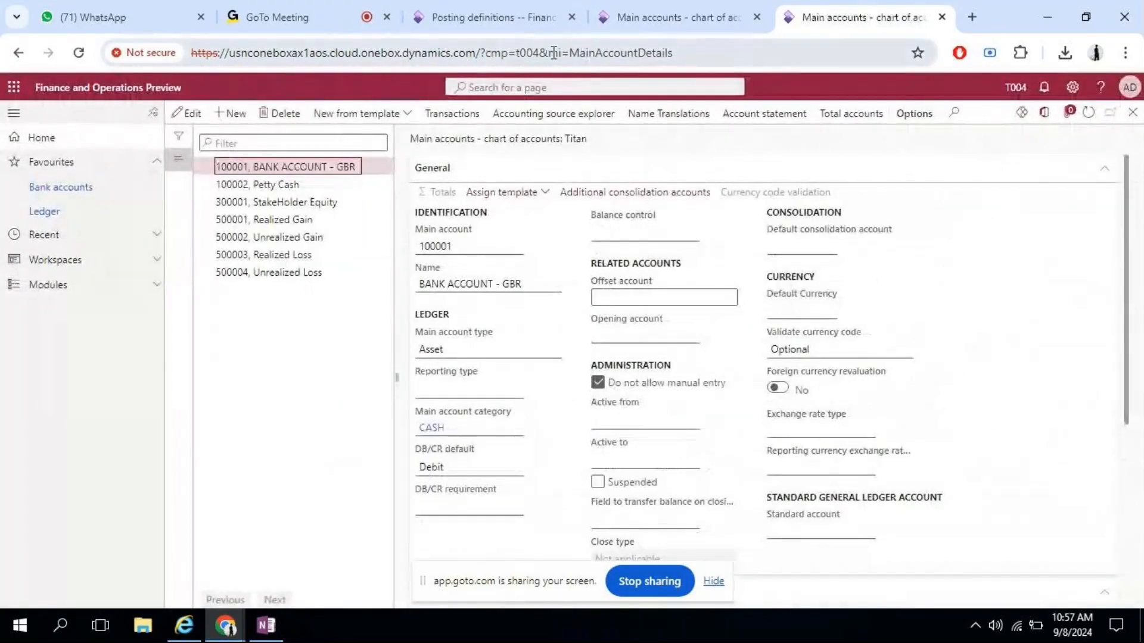
click(541, 52)
click(541, 52)
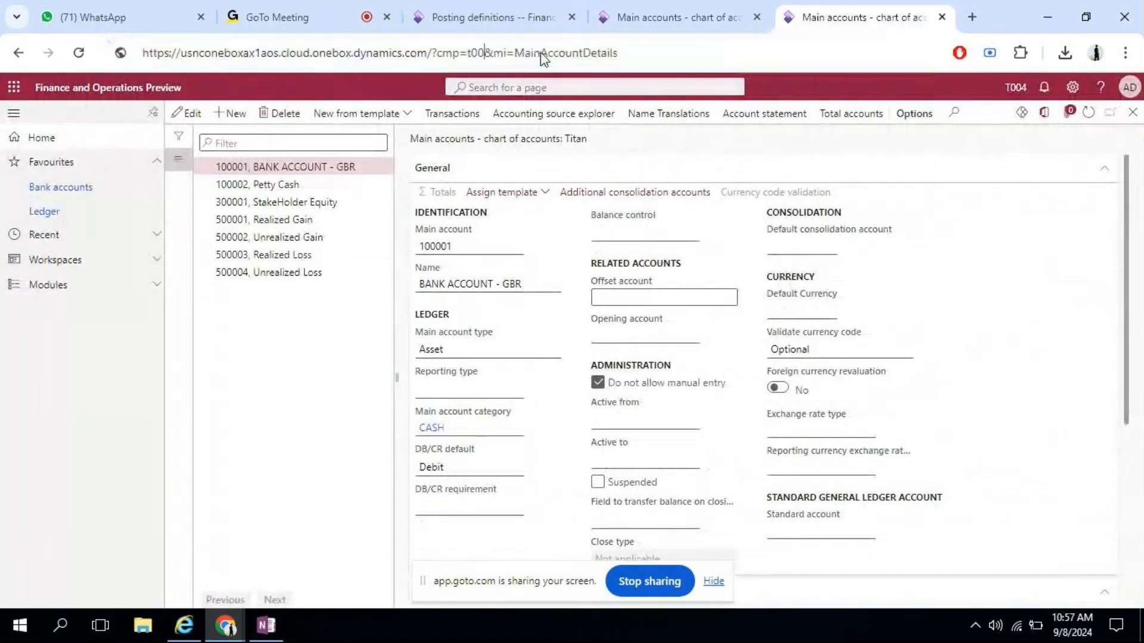
key(BackSpace)
key(BackSpace)
key(BackSpace)
key(BackSpace)
text(usmf)
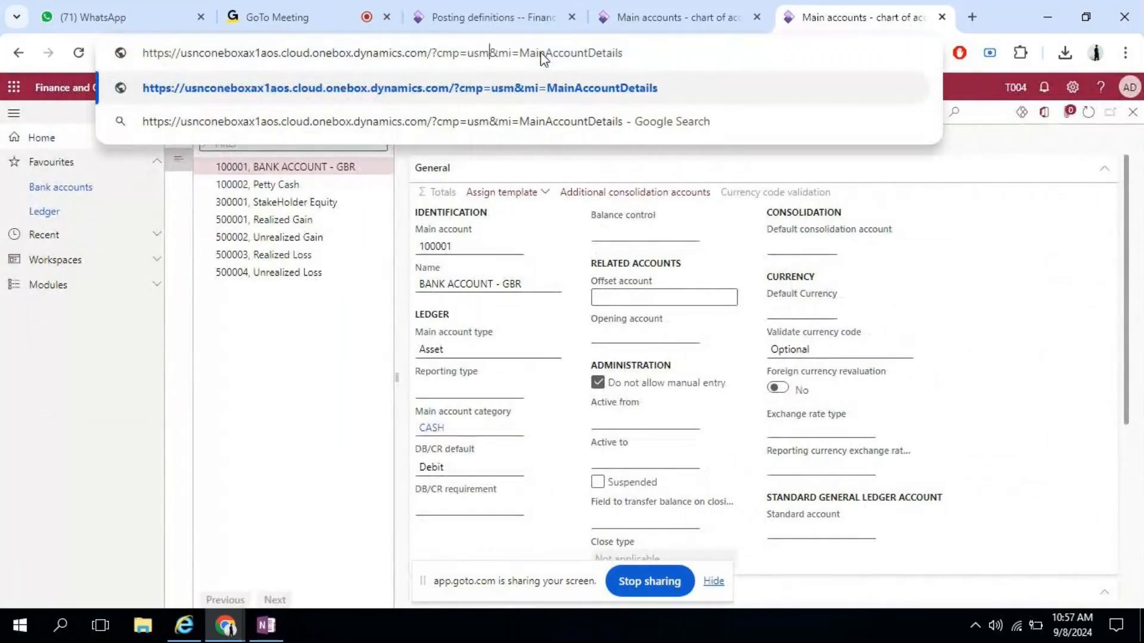
key(Return)
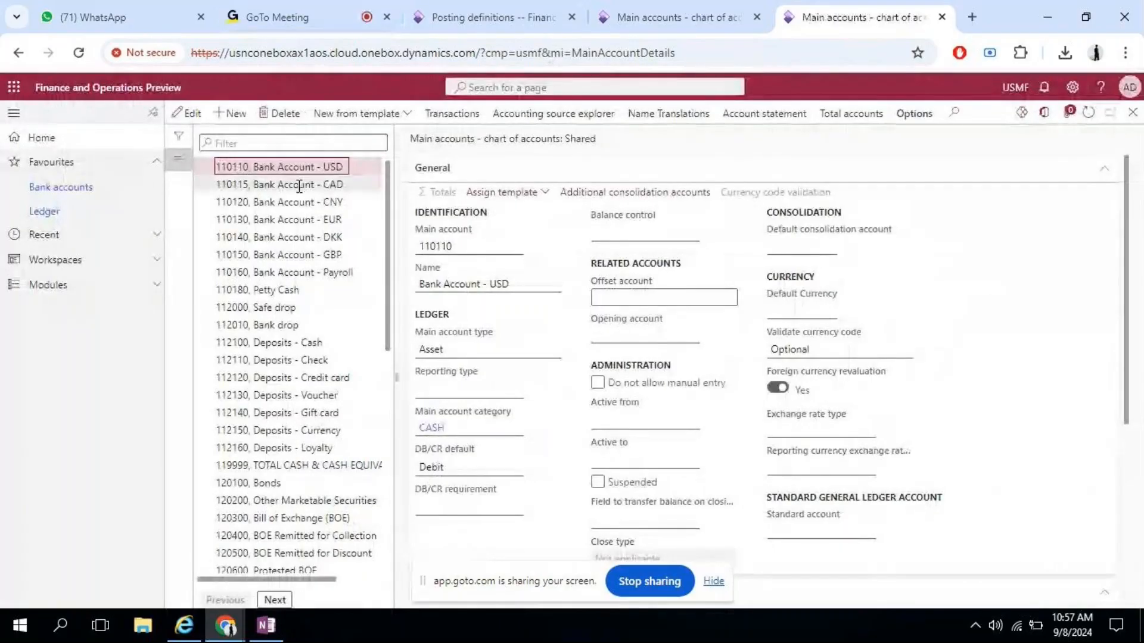
- Look through the USMF main accounts for existing intercompany accounts and examine receivable account 133100
scroll(321, 261, down, 4)
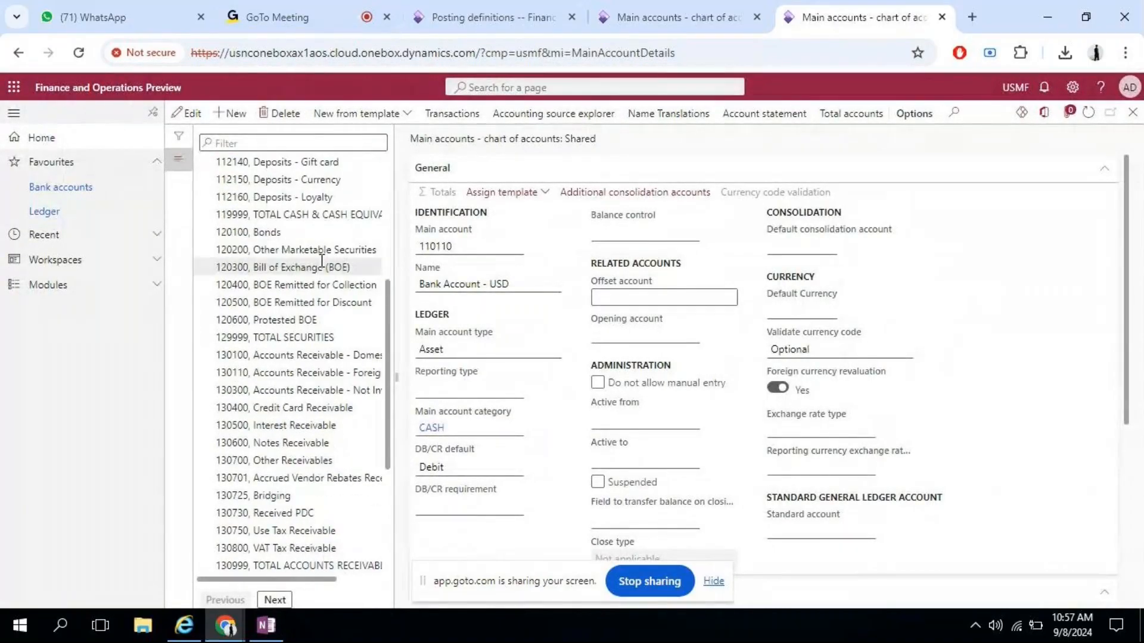
scroll(322, 260, down, 4)
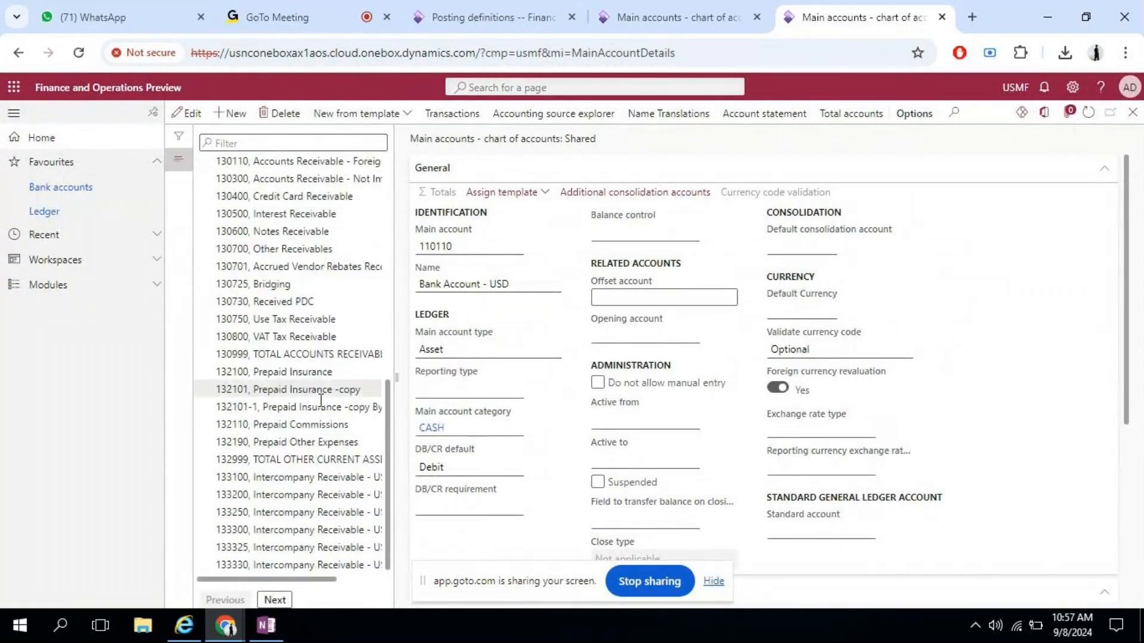
click(287, 481)
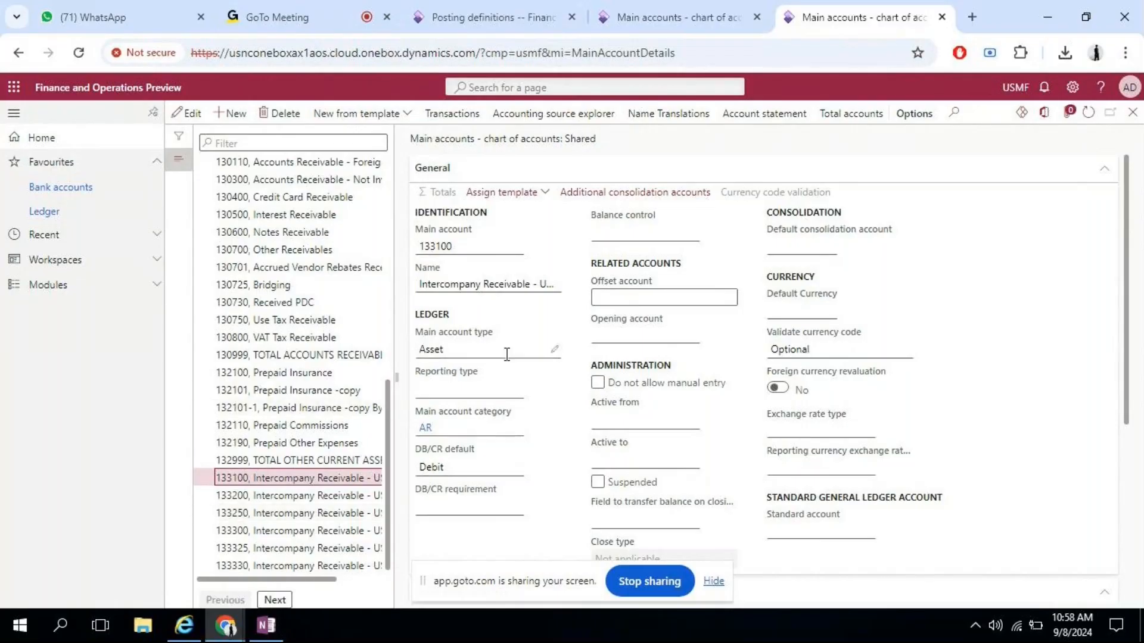
click(276, 601)
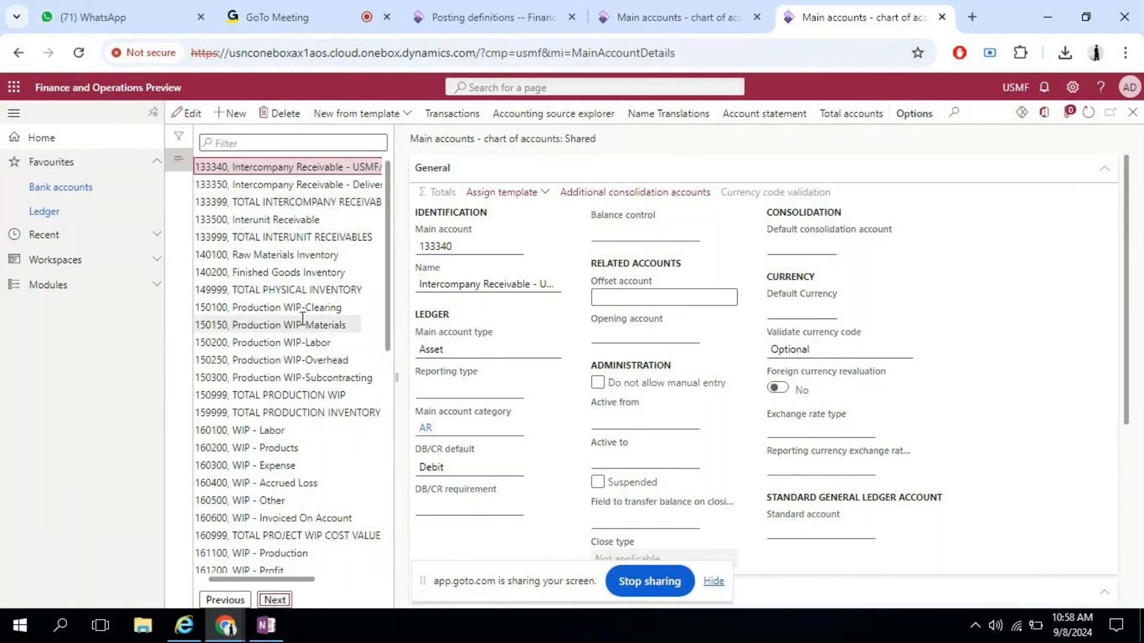
scroll(302, 322, down, 10)
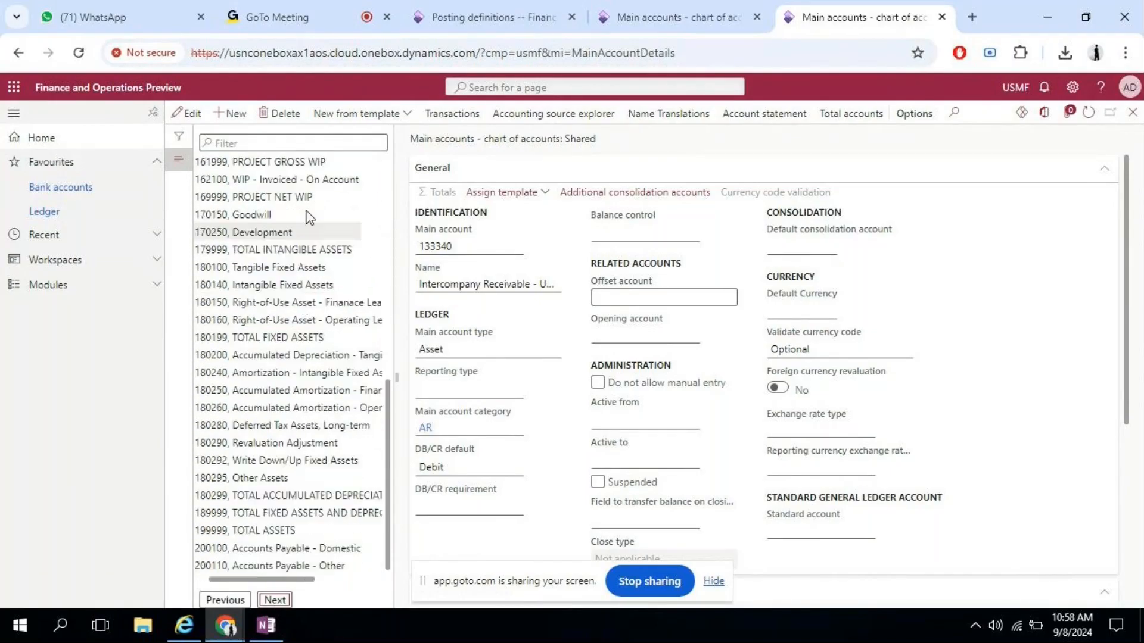
- Filter the USMF main accounts by INter and compare the settings of payable account 231300 and receivable account 133100
click(279, 143)
text(INter)
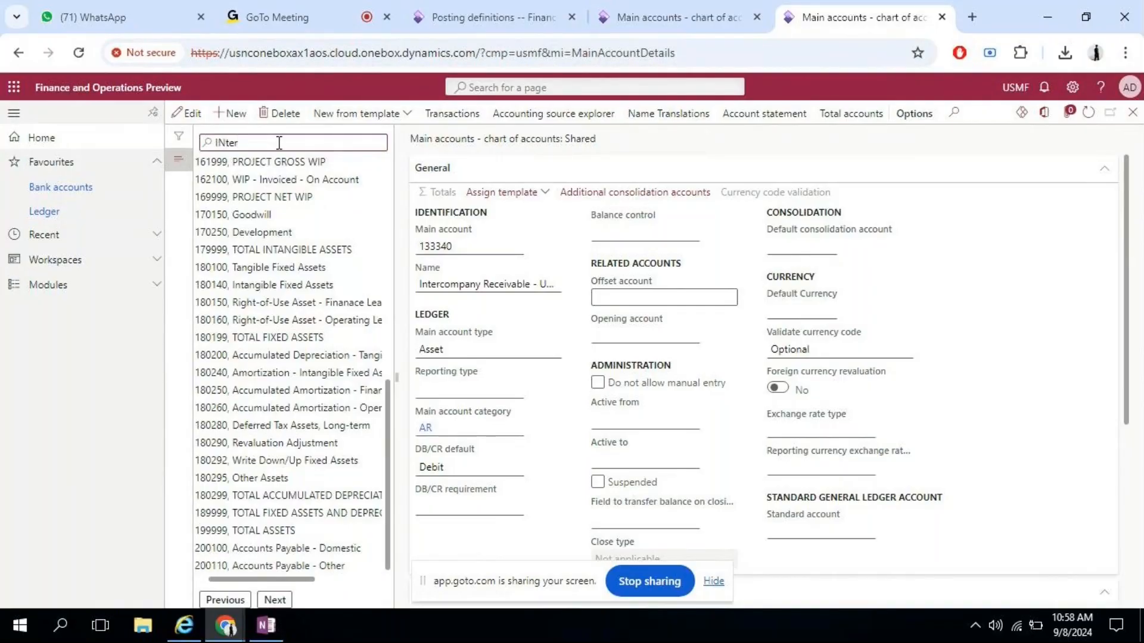
double_click(279, 143)
key(Return)
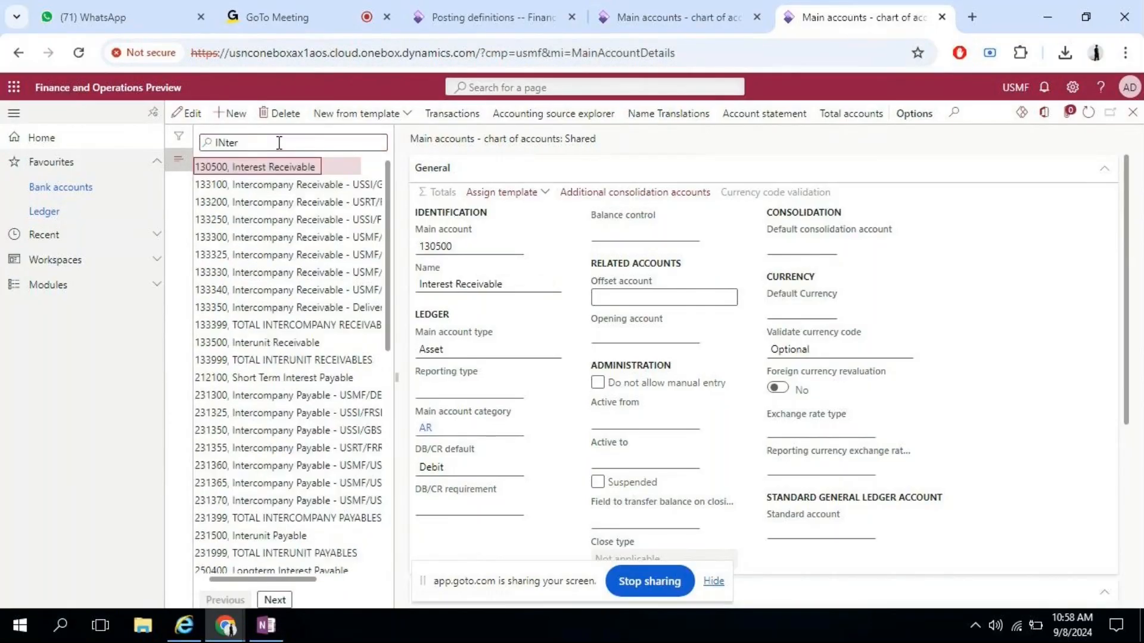
click(311, 396)
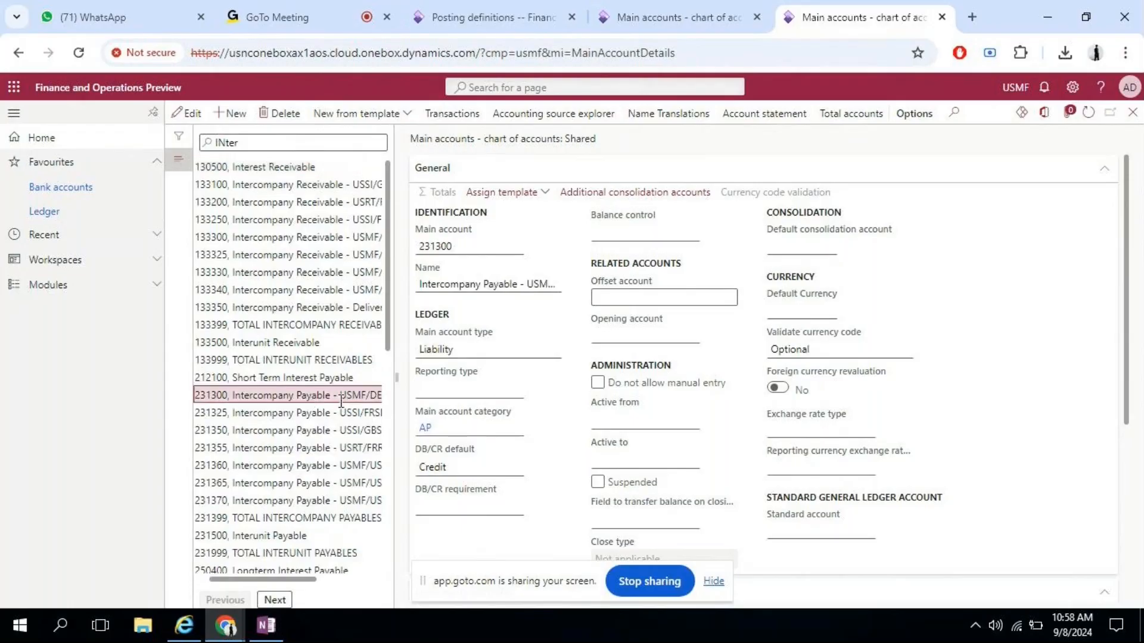
click(253, 173)
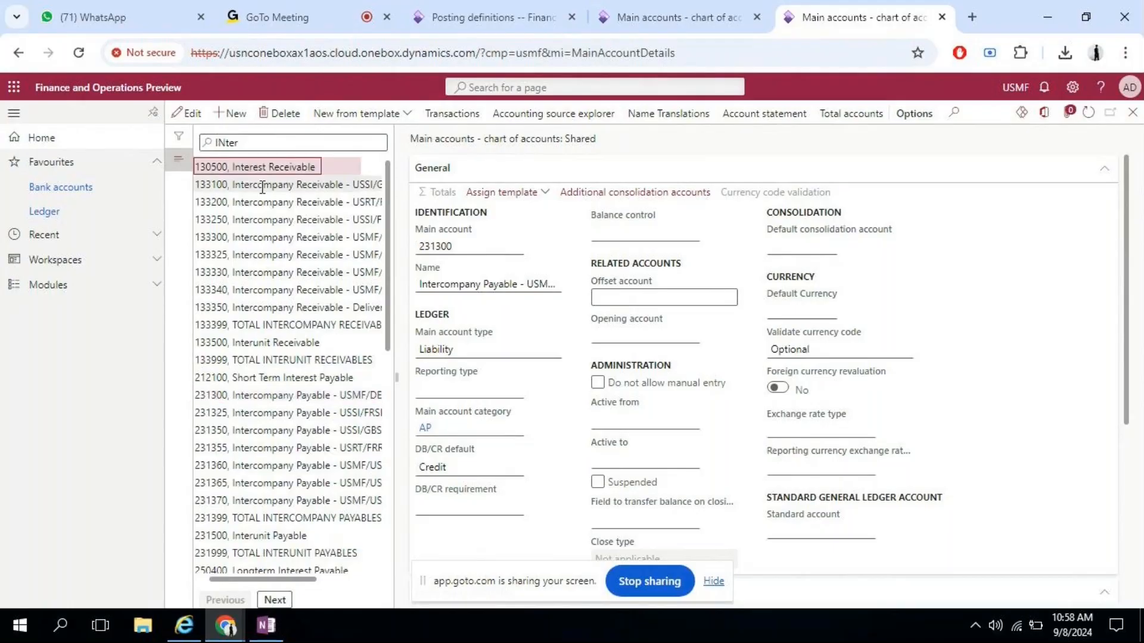
click(263, 186)
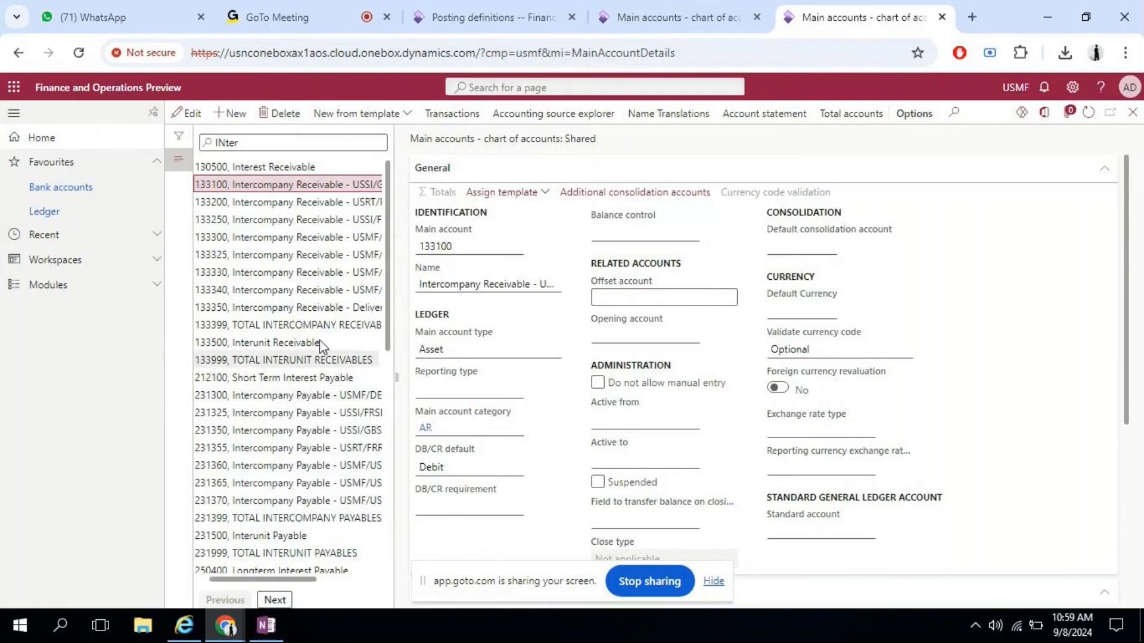
- Copy the name of USMF account 133100 and number the new main account in the Titan chart 100003
click(434, 275)
drag(424, 284, 565, 302)
key(ctrl+c)
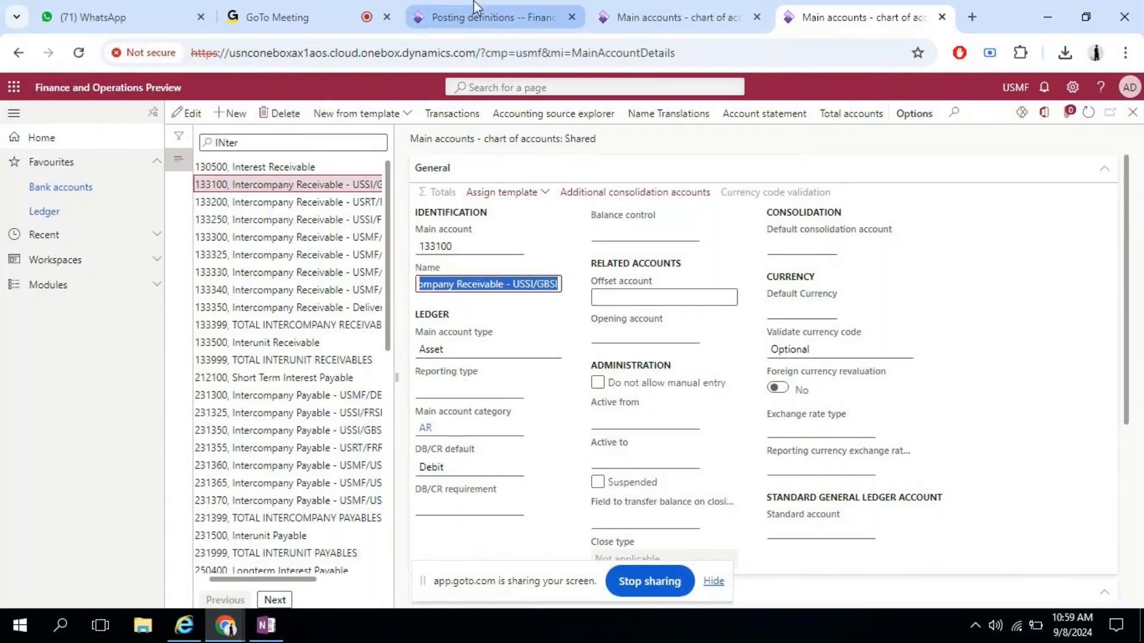
click(662, 9)
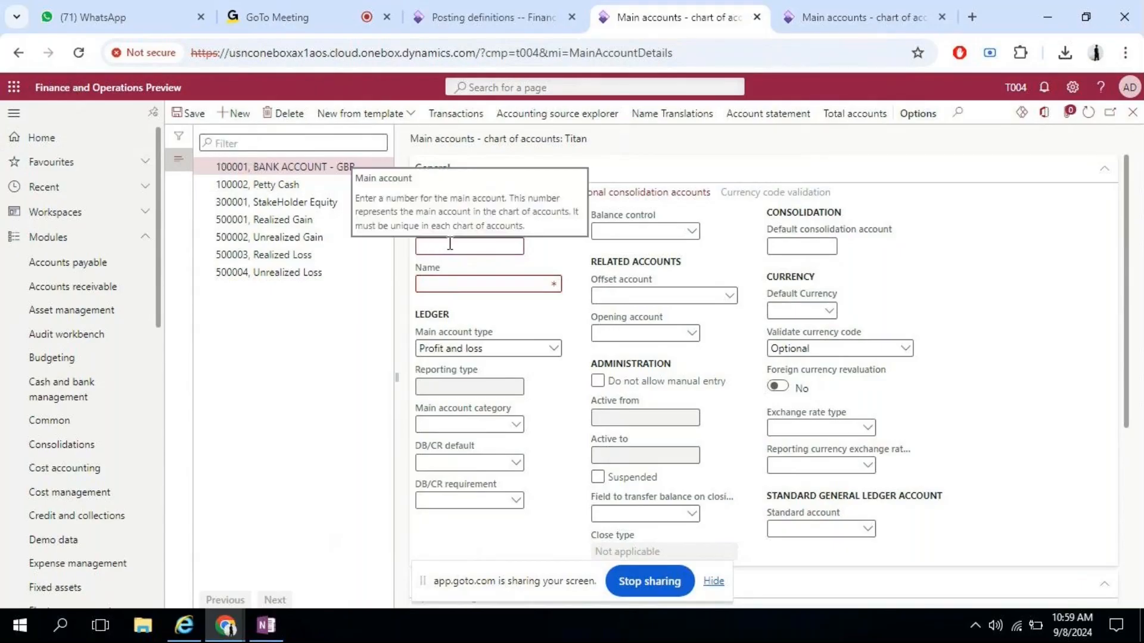
text(100003)
key(Tab)
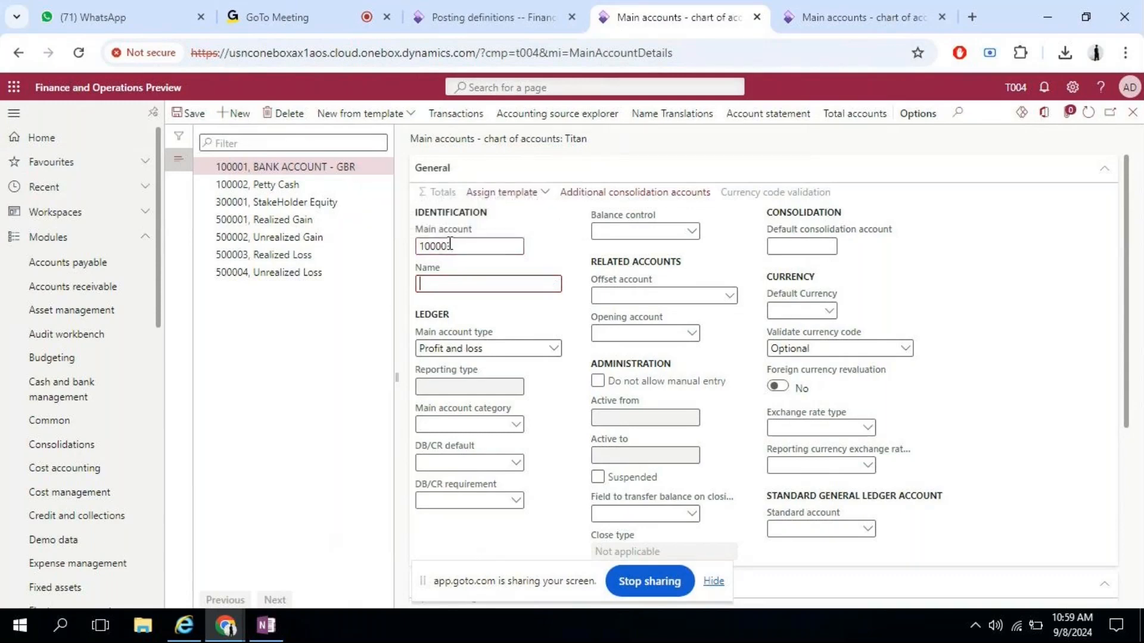
- Name account 100003 Intercompany Receivable - USMF/T004, reusing the copied name with its company suffix replaced
key(ctrl+v)
key(BackSpace)
key(BackSpace)
key(BackSpace)
key(BackSpace)
key(BackSpace)
key(BackSpace)
key(BackSpace)
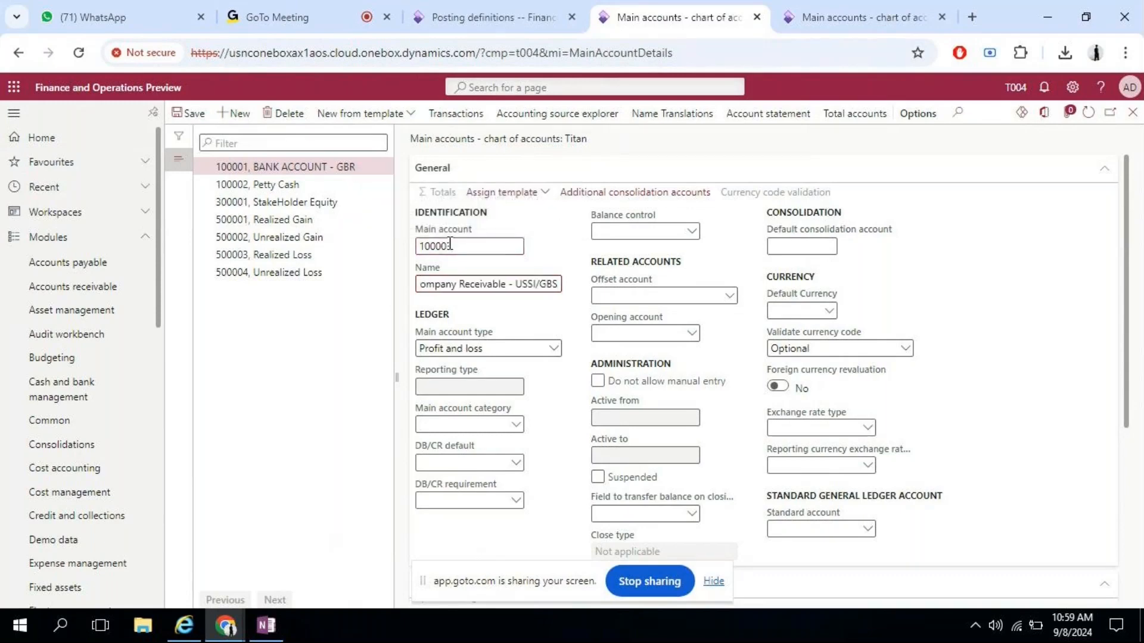
text(MF/T004)
key(Tab)
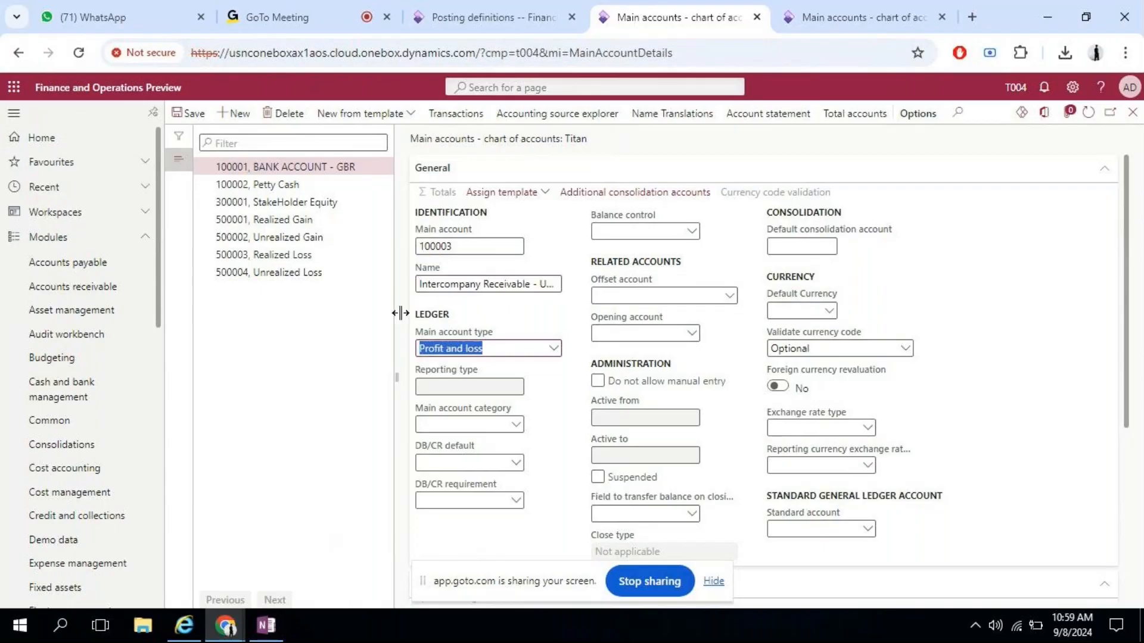
- Set account 100003's main account type to Asset and its category to AR, matching the USMF receivable, and save it
click(551, 352)
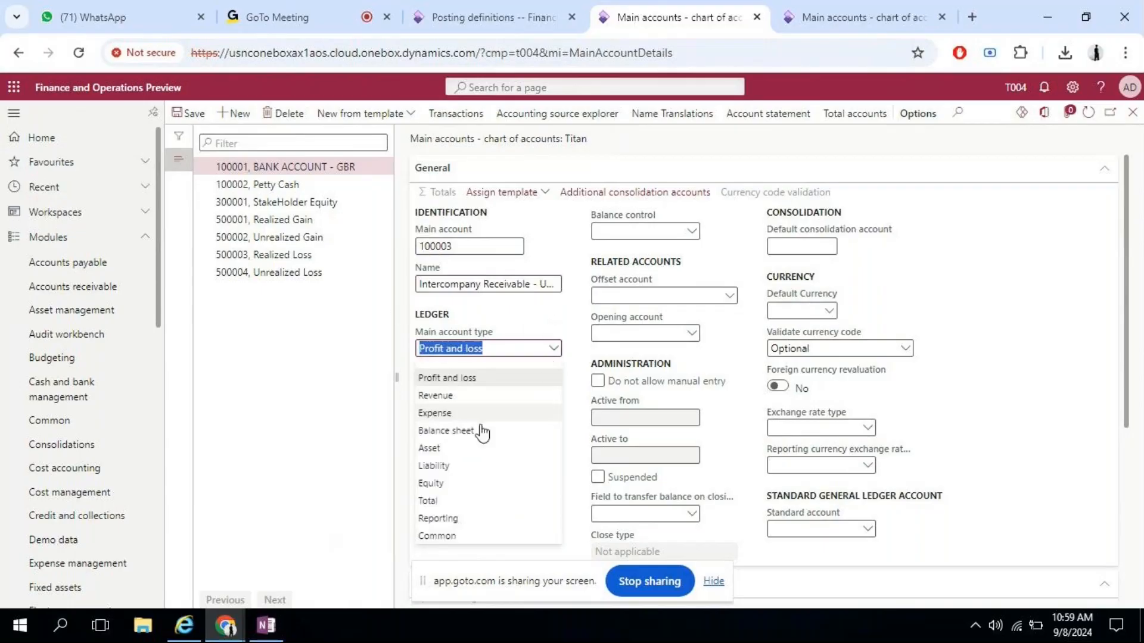
click(481, 448)
click(515, 425)
click(852, 17)
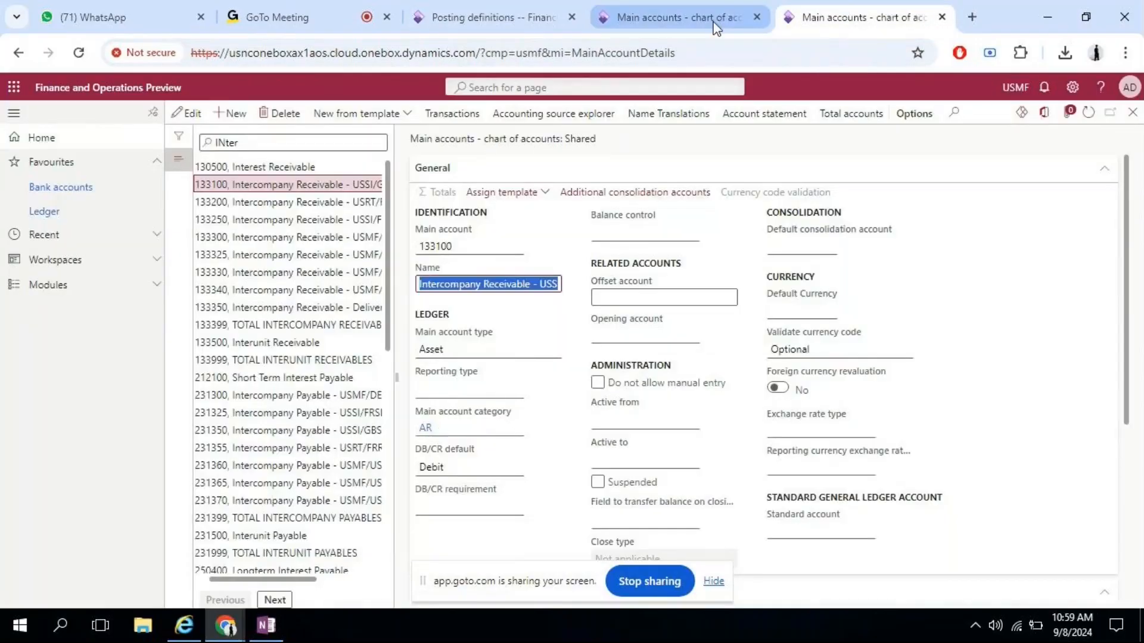
click(721, 4)
text(AR)
key(Tab)
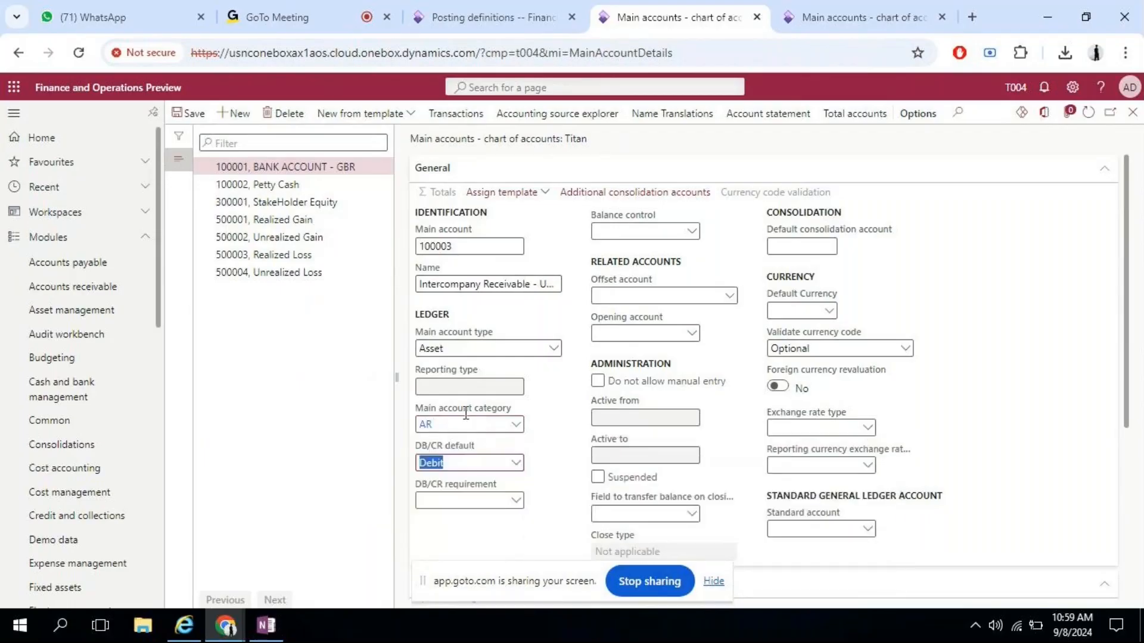
click(197, 117)
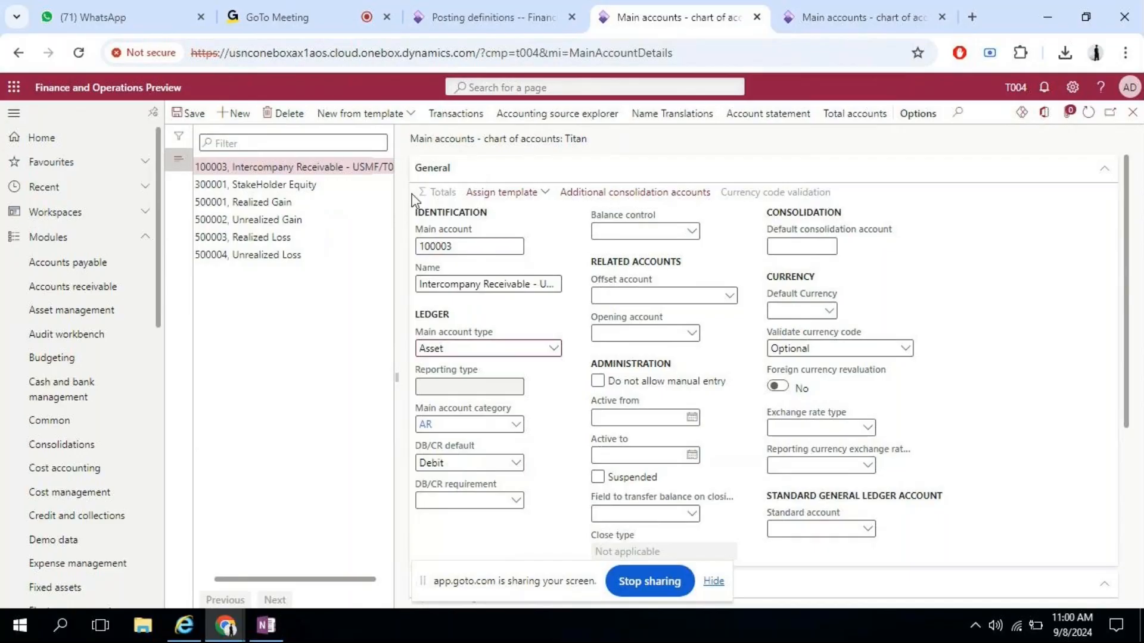
- Start another main account in the Titan chart and give it the name copied from USMF intercompany payable account 231300
click(237, 113)
click(815, 11)
click(260, 396)
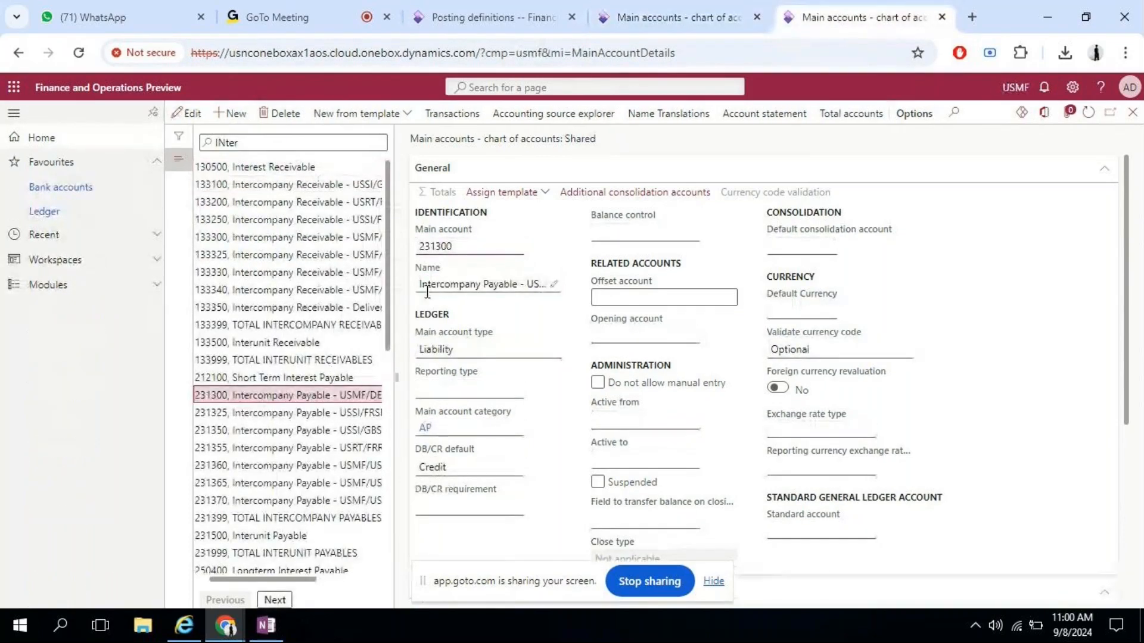
drag(419, 288, 581, 289)
key(ctrl+c)
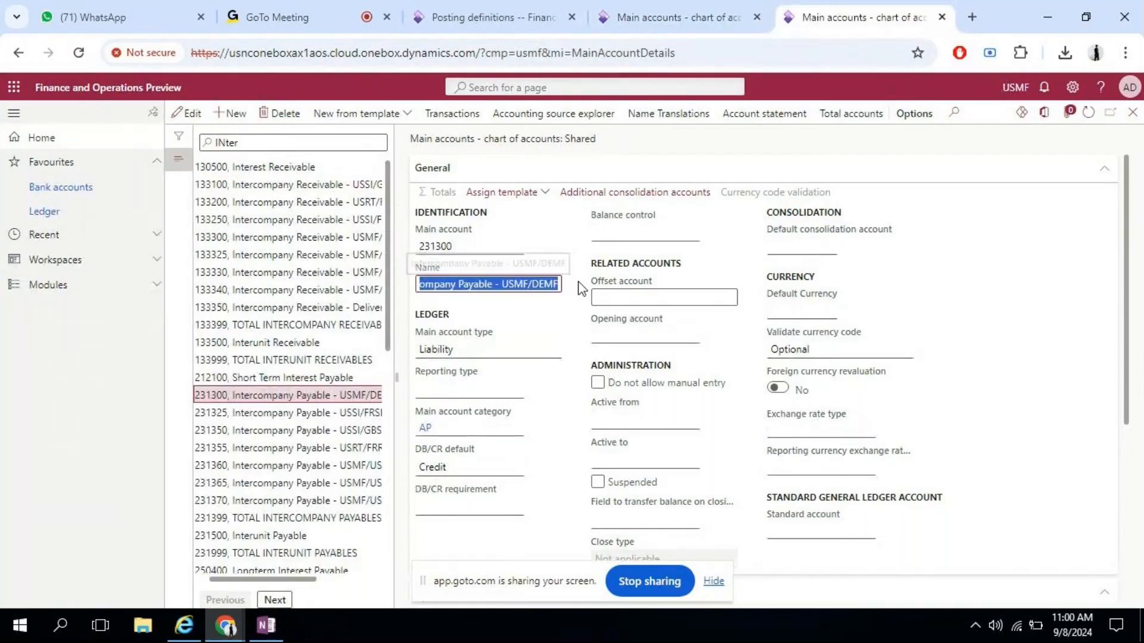
click(625, 17)
click(459, 284)
key(ctrl+v)
- Number the new intercompany payable account 200001
click(458, 248)
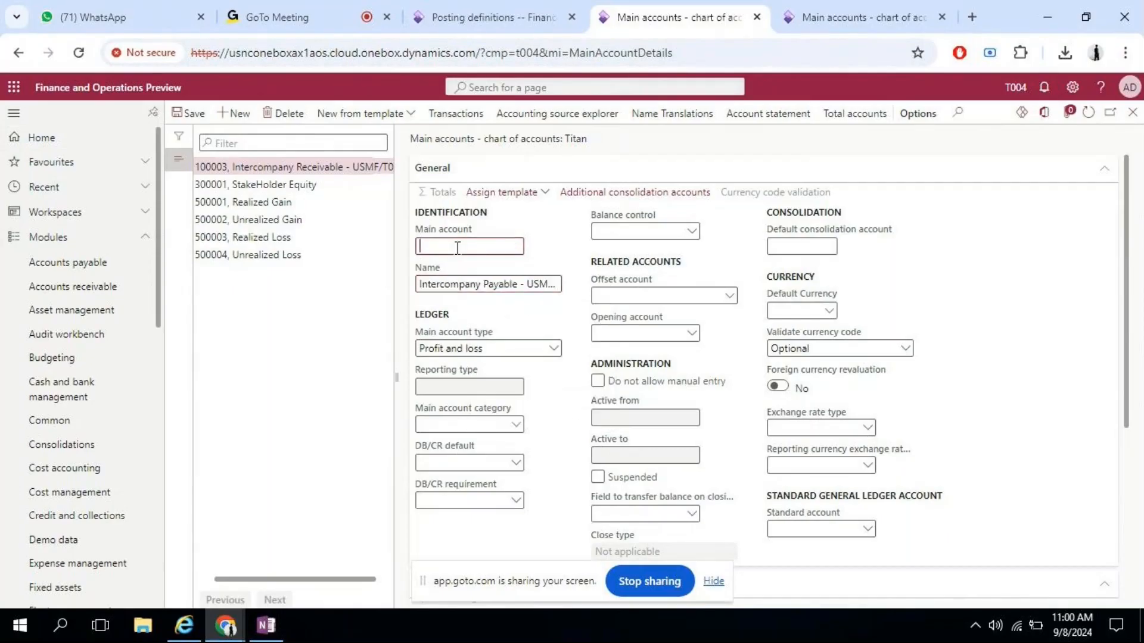
text(200001)
key(Tab)
key(Tab)
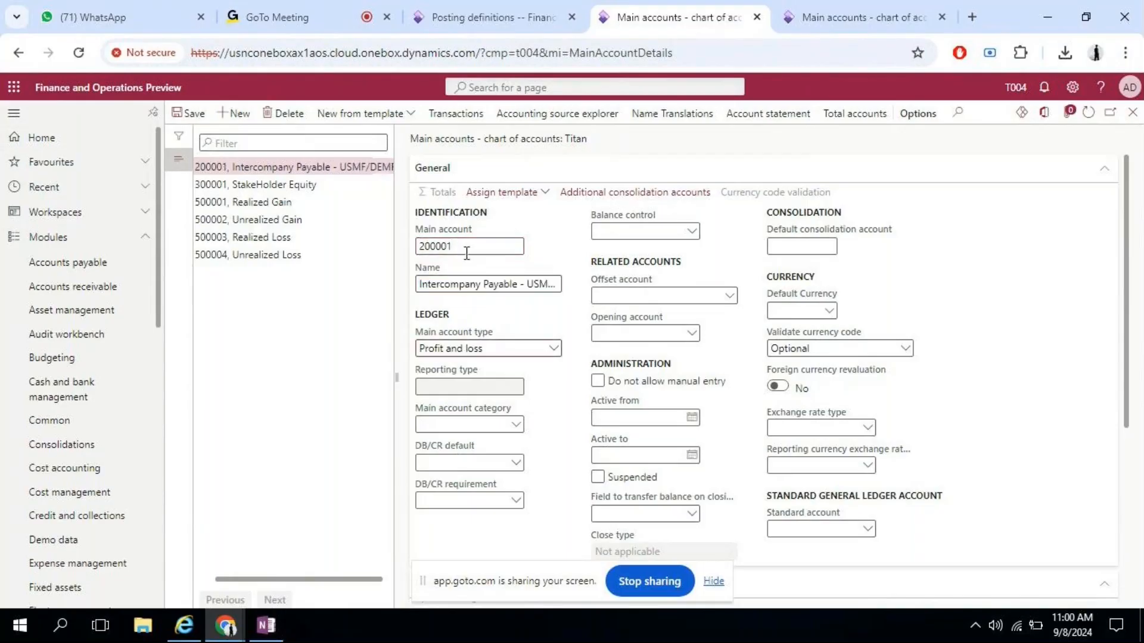
- Replace the DEMF suffix in account 200001's name so it reads Intercompany Payable - USMF/T004
click(528, 283)
key(Right)
key(Right)
key(Right)
key(Right)
key(Right)
key(Right)
key(Right)
key(Right)
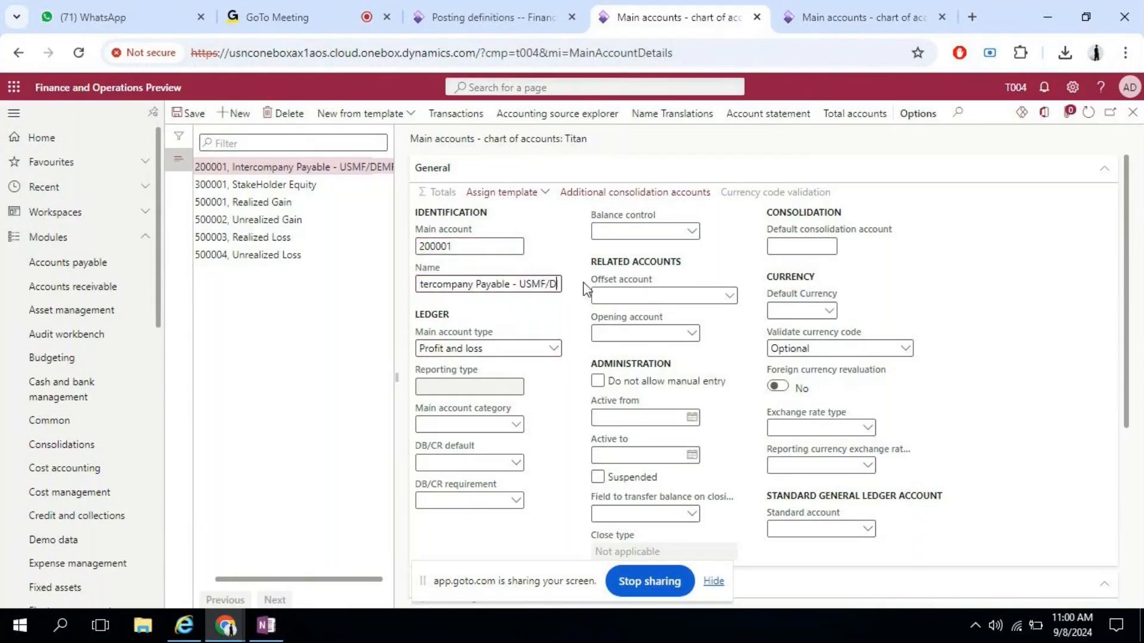
key(BackSpace)
key(BackSpace)
key(BackSpace)
key(BackSpace)
text(T)
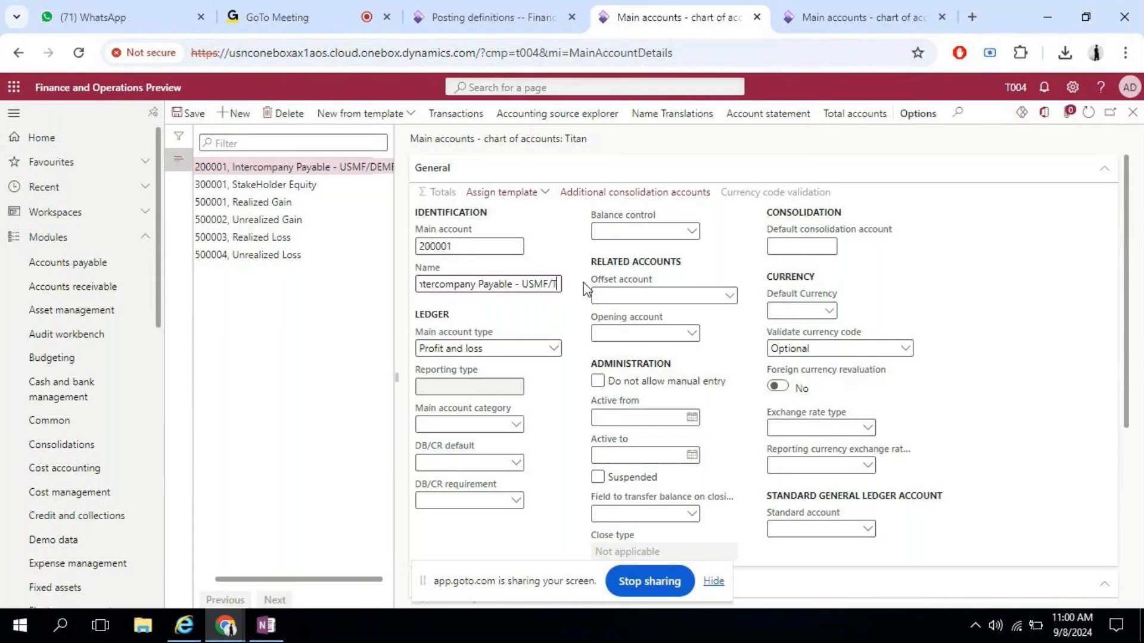
text(004)
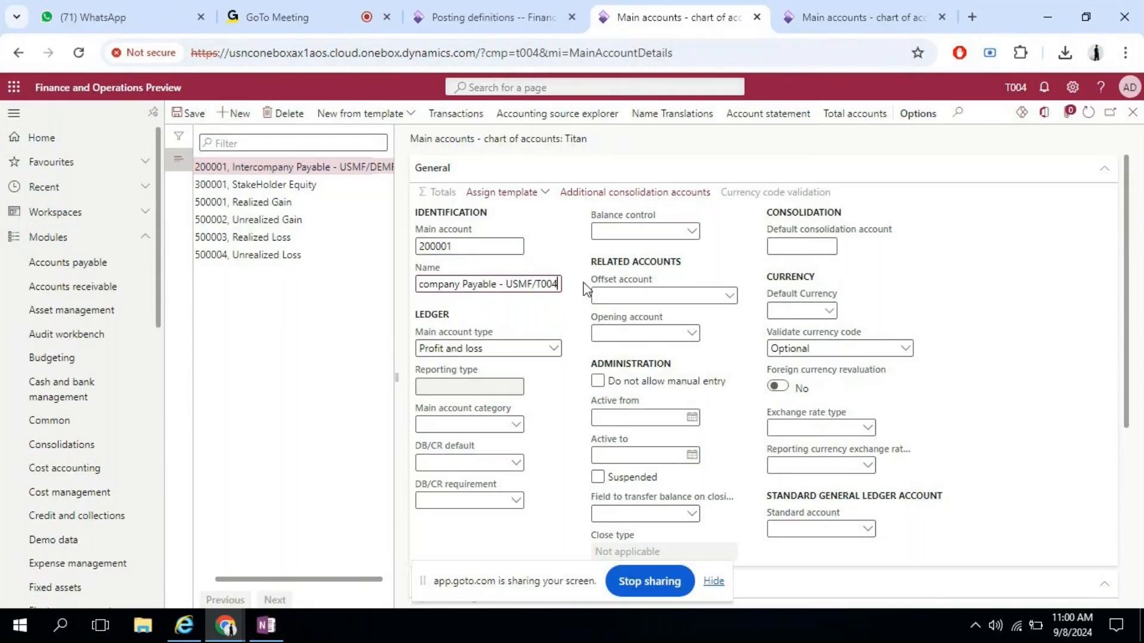
- Set the main account type of intercompany payable account 200001 to Liability
click(554, 350)
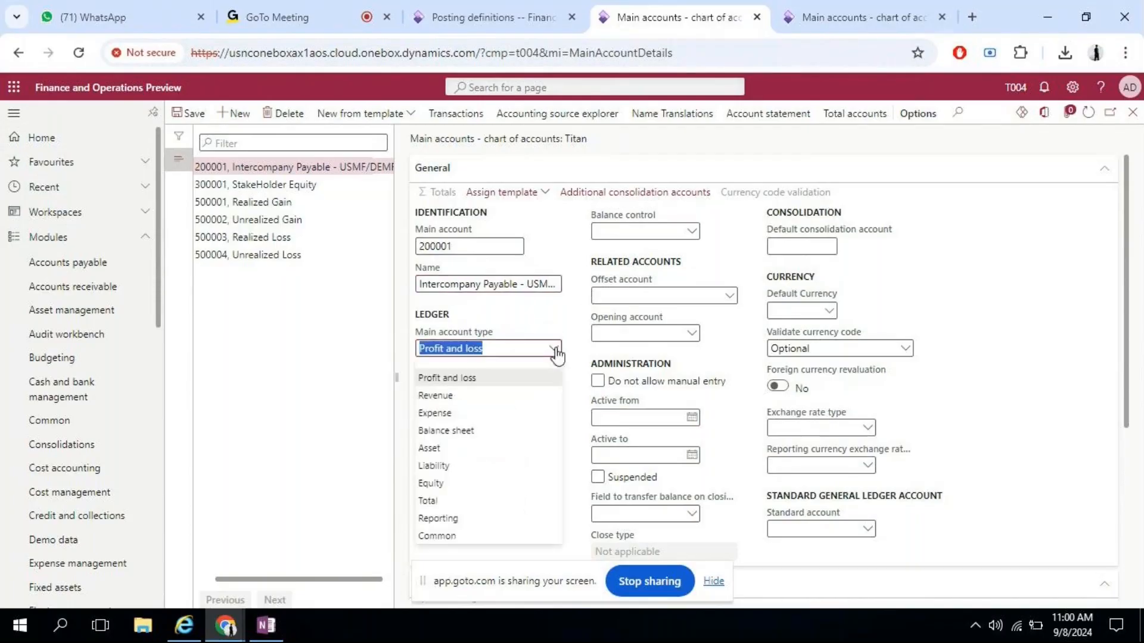
click(440, 484)
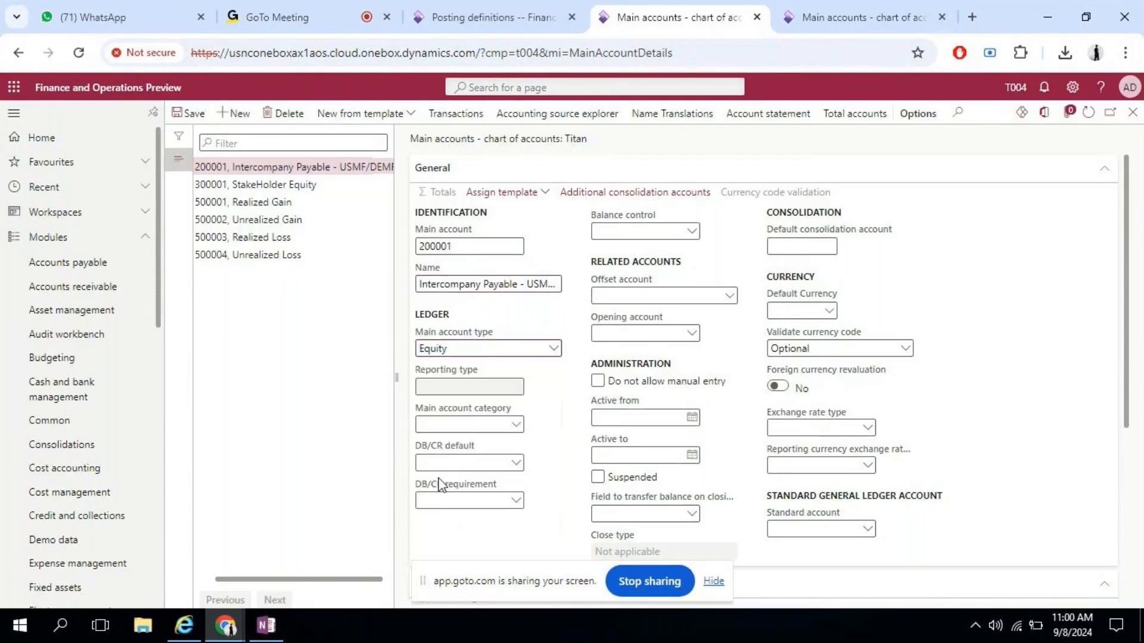
click(537, 348)
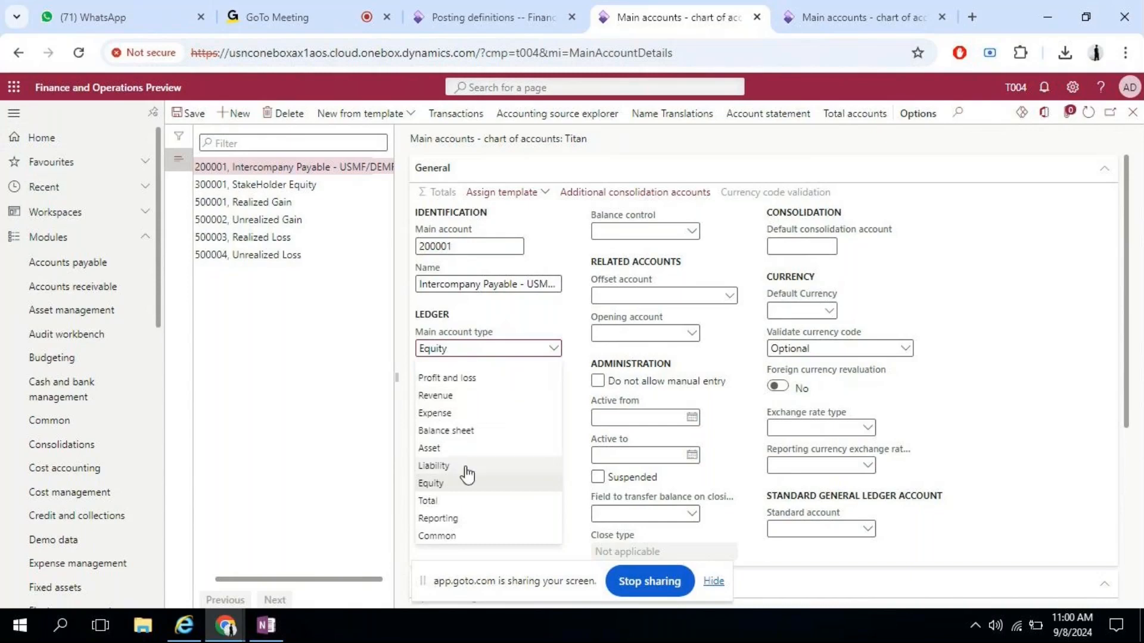
click(465, 466)
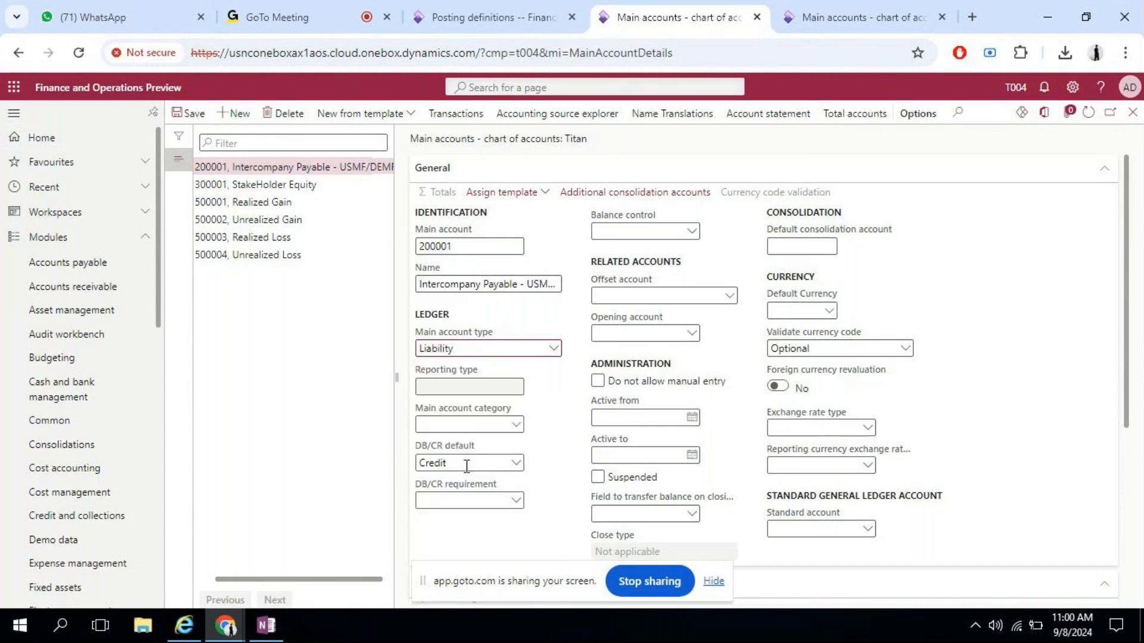
- Set account 200001's main account category to AP, matching USMF payable account 231300, and save it
click(512, 426)
click(813, 9)
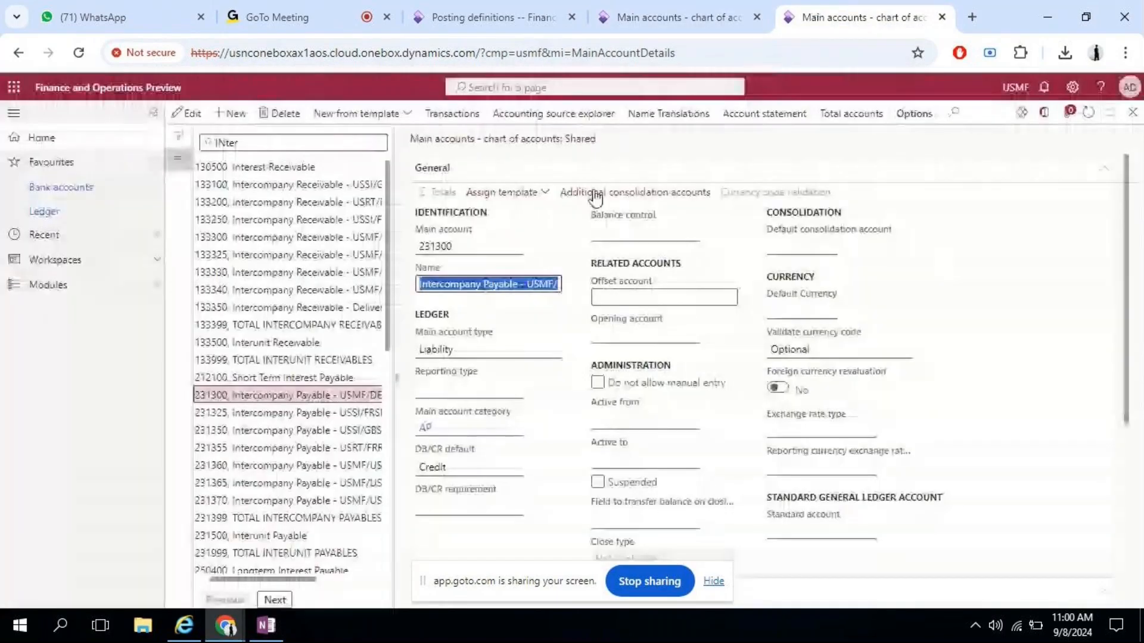
click(678, 12)
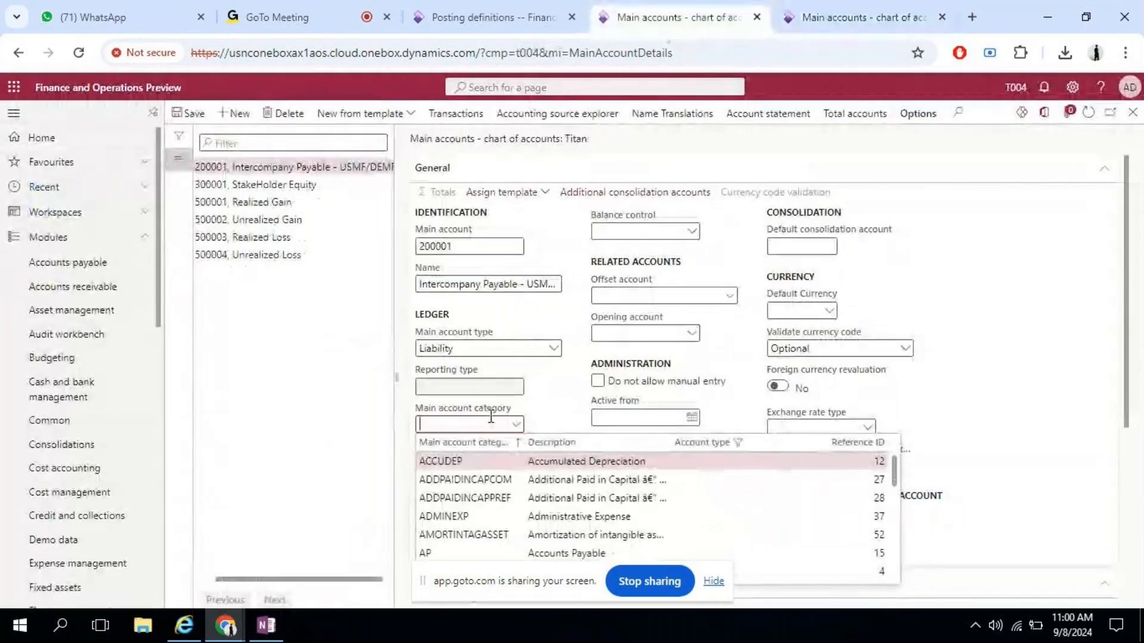
text(AP)
key(Tab)
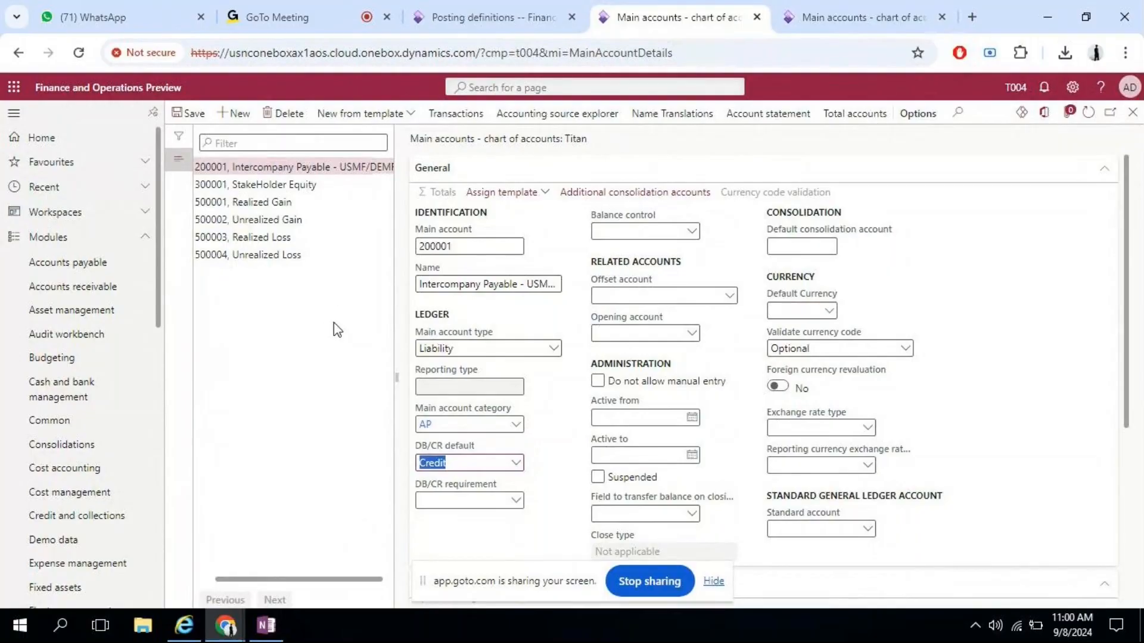
click(187, 113)
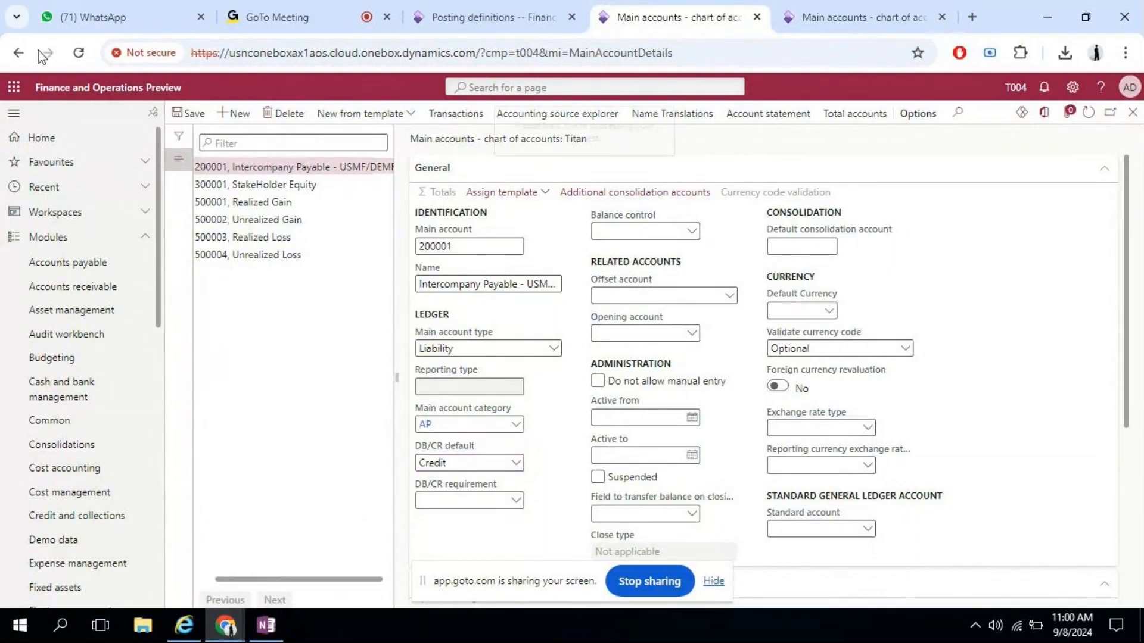
- Return to the USMF/T004 intercompany accounting record and set the destination company's debit account to 100003 and credit account to 200001
click(19, 52)
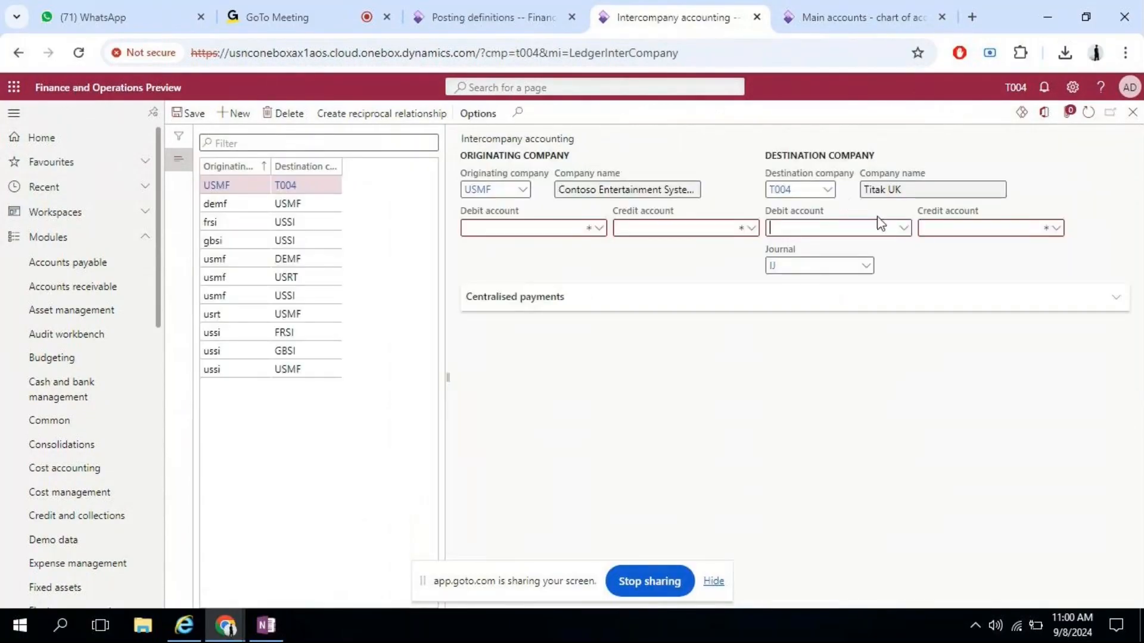
click(904, 229)
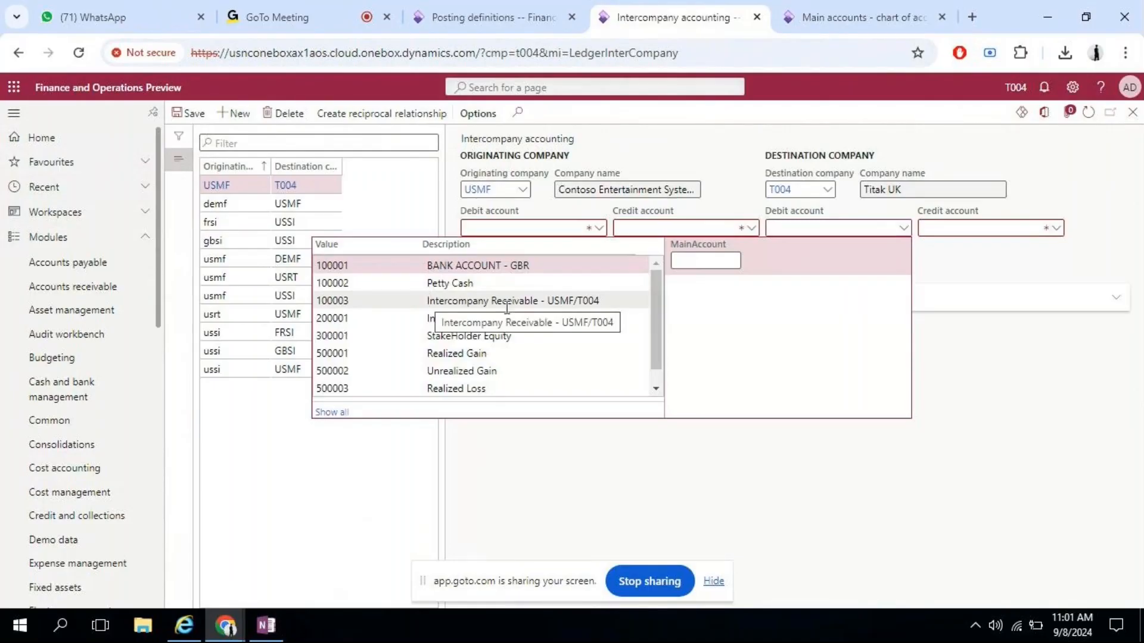
click(582, 302)
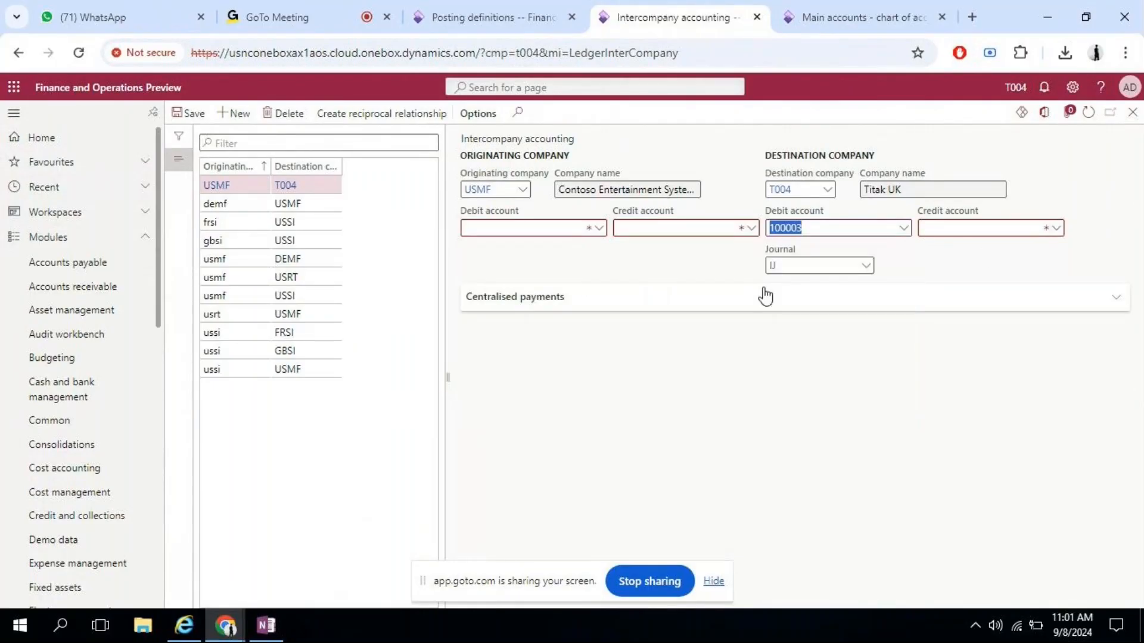
click(1040, 227)
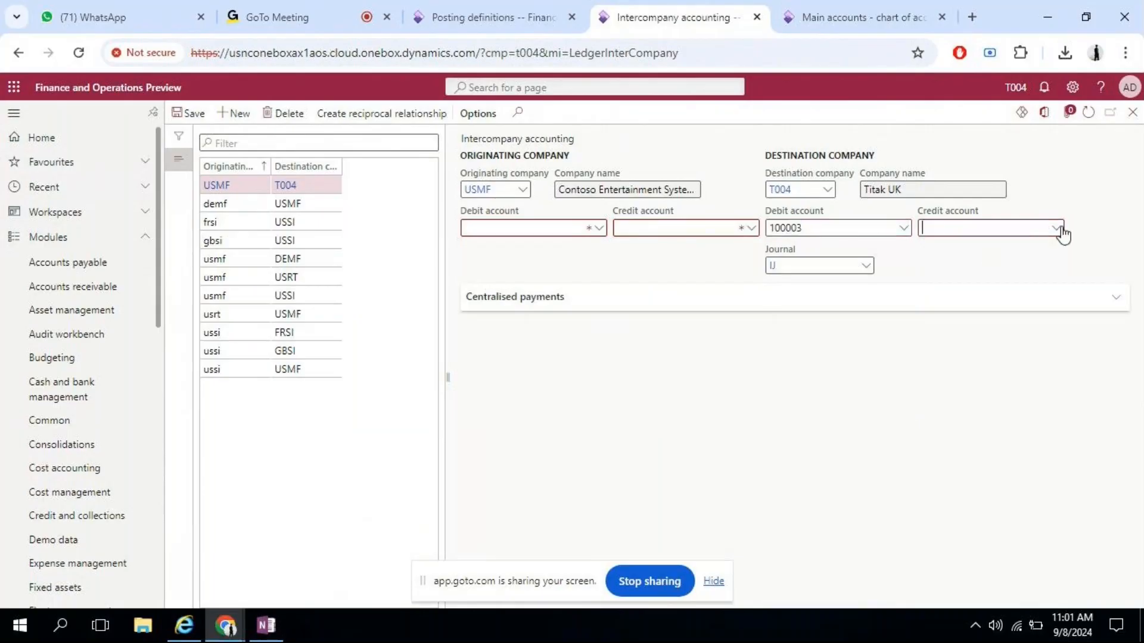
click(1058, 229)
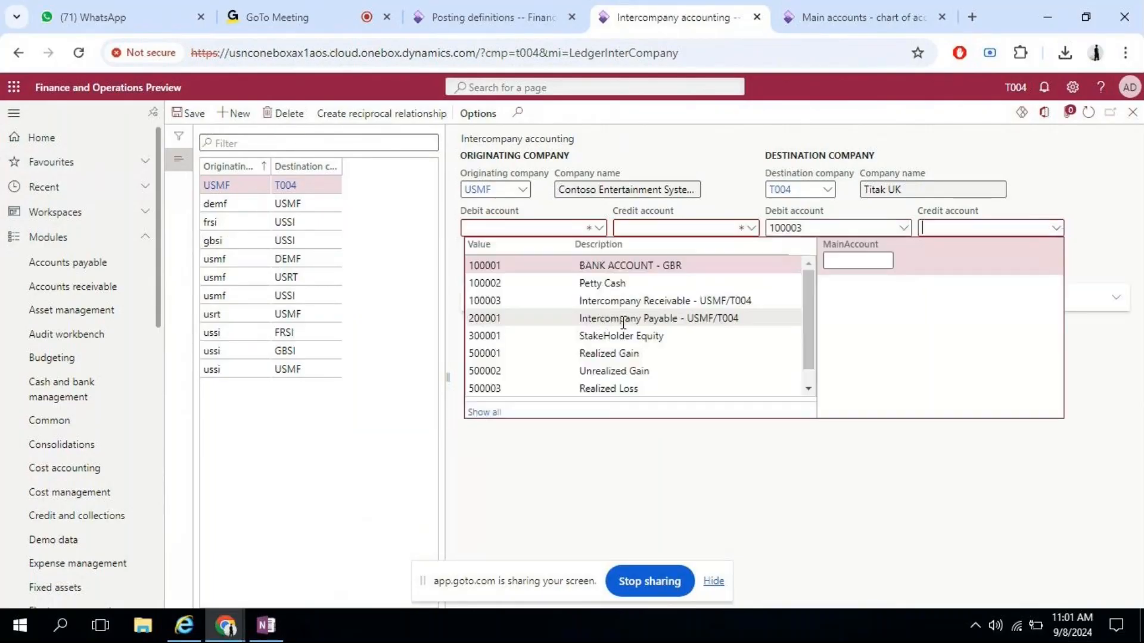
click(623, 319)
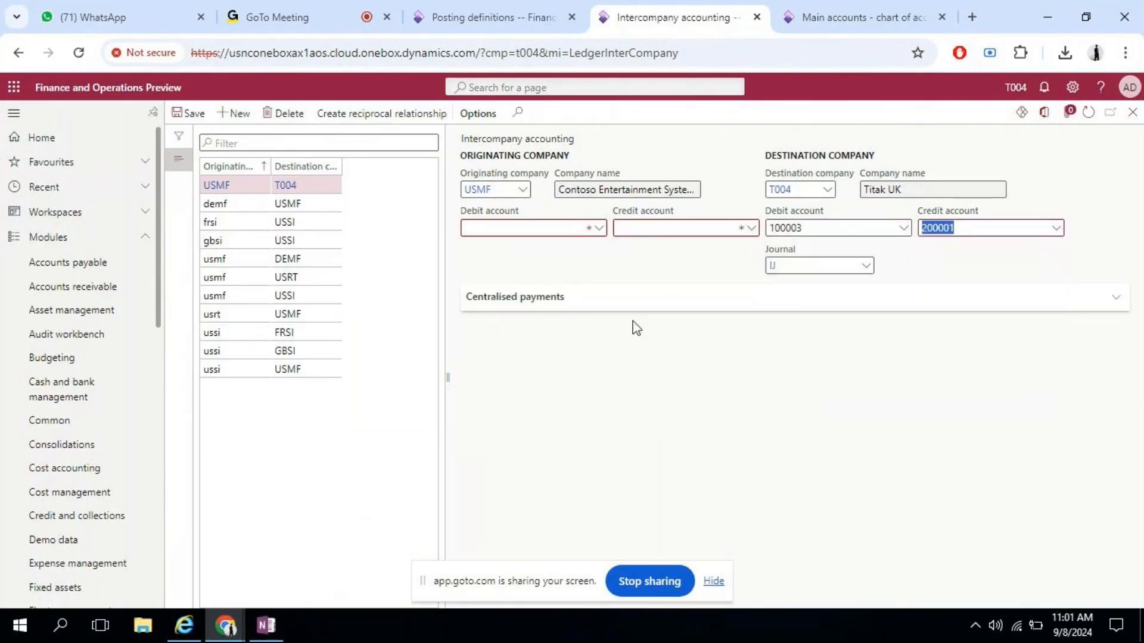
- Start main account 133101 in USMF's Shared chart and give it the copied name Intercompany Payable - USMF/DEMF
click(602, 238)
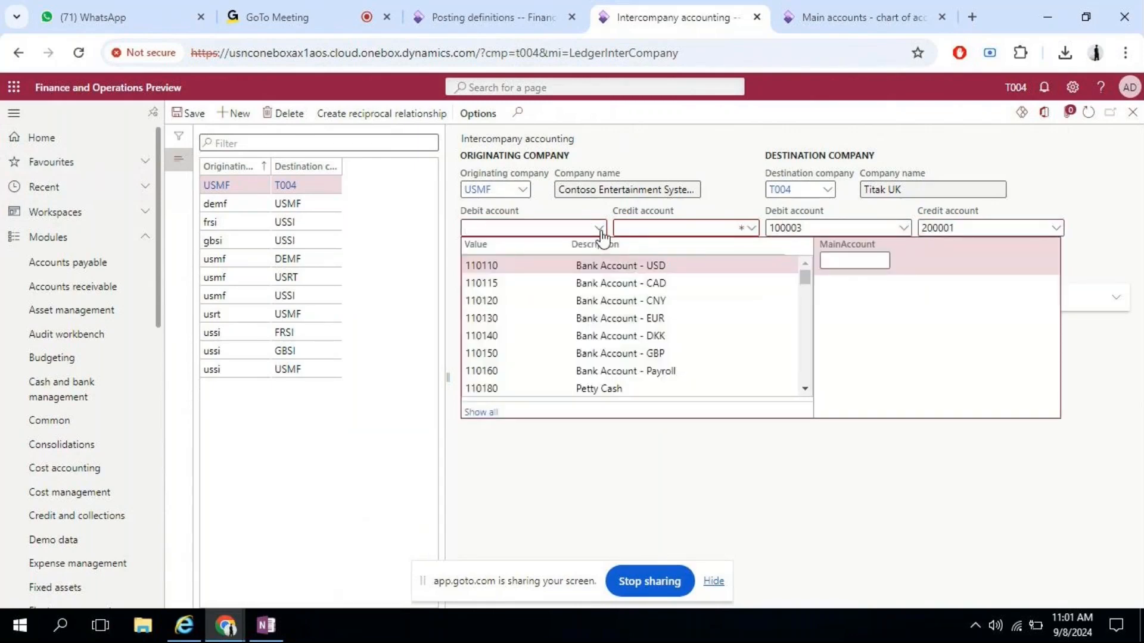
click(858, 18)
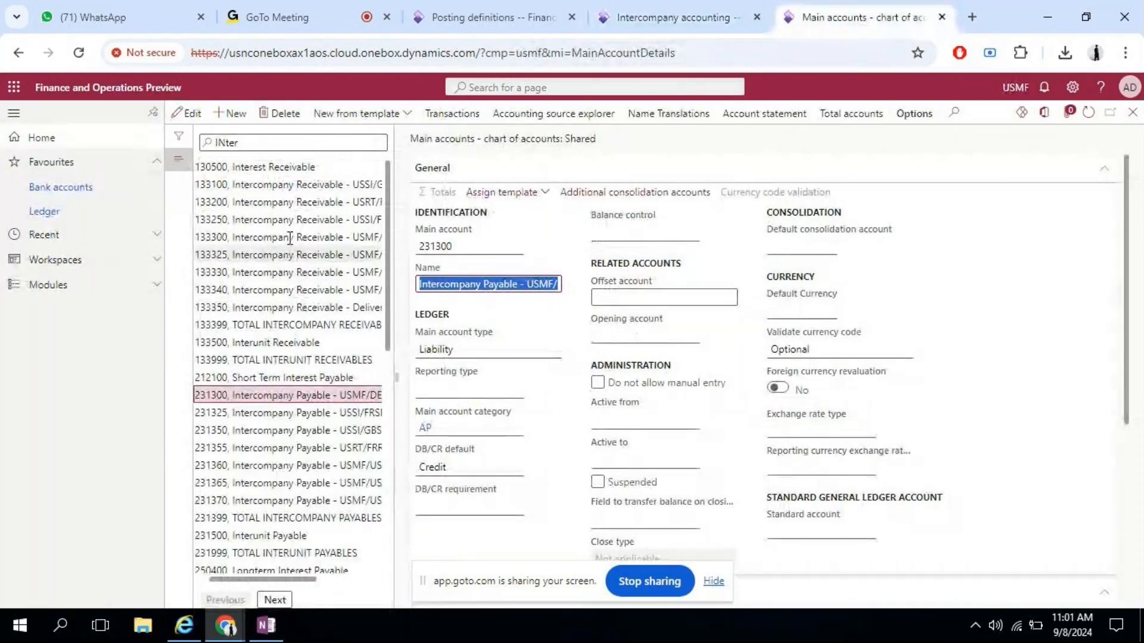
click(289, 184)
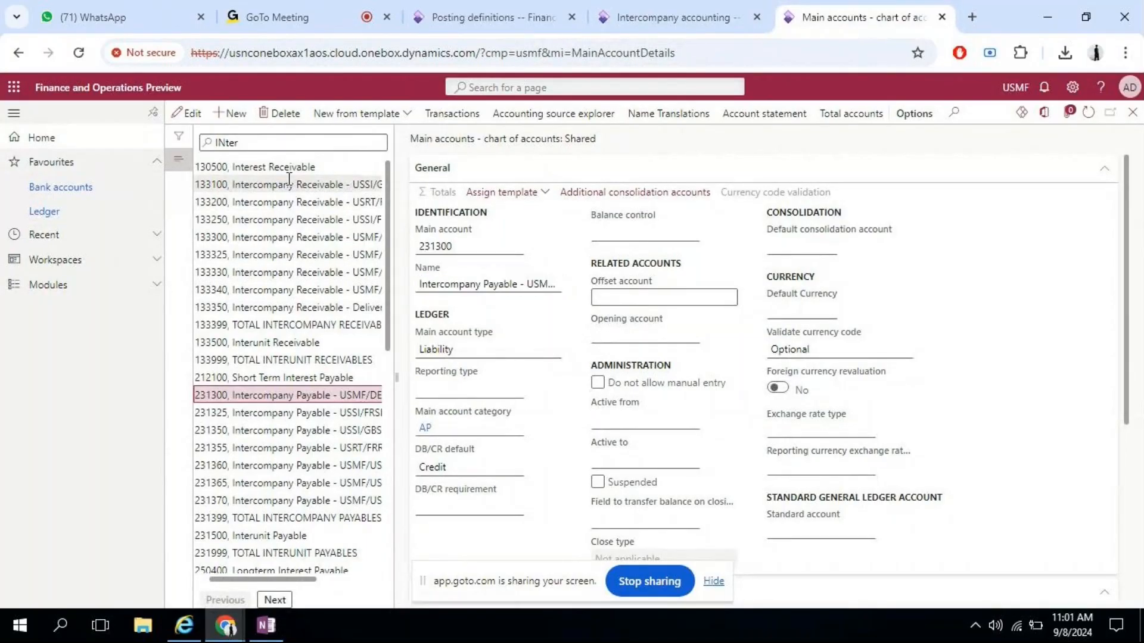
click(233, 122)
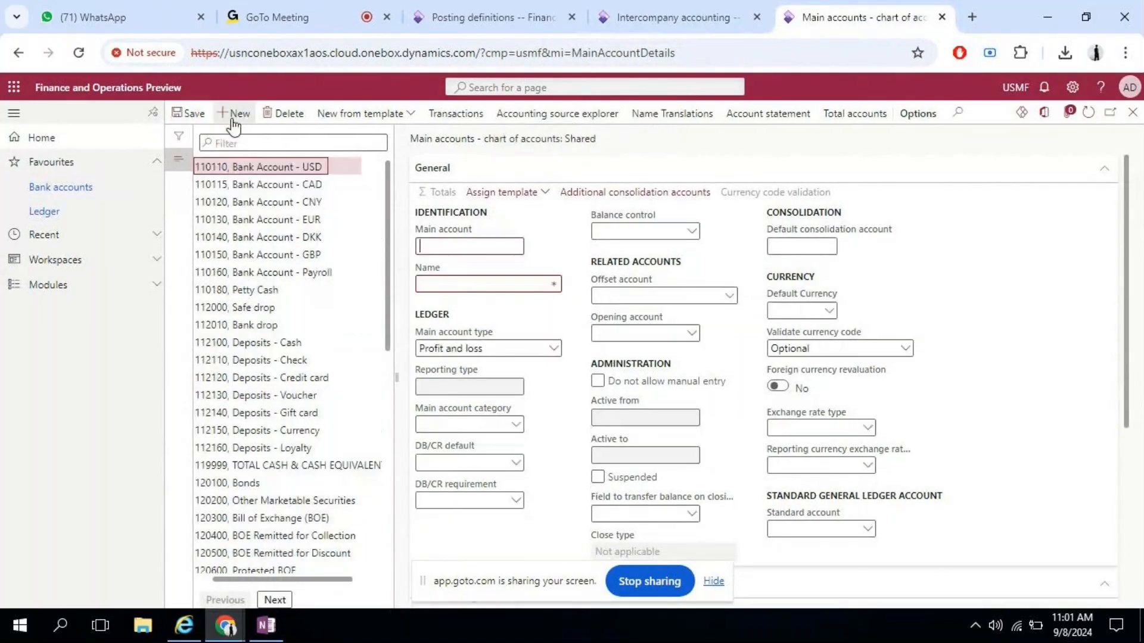
scroll(292, 417, down, 10)
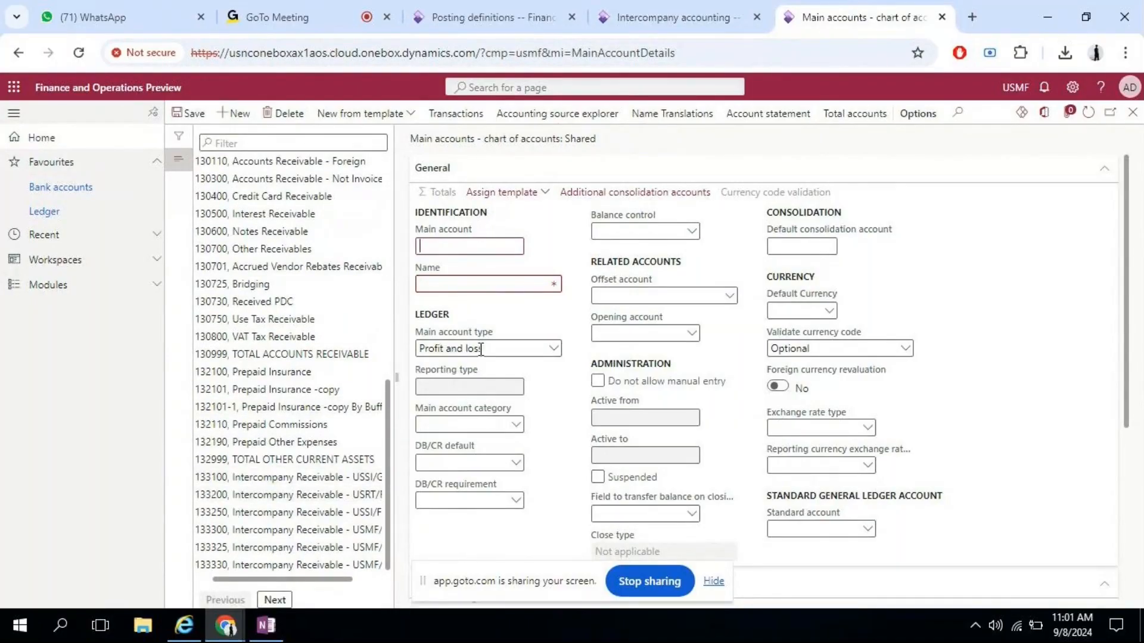
text(133101)
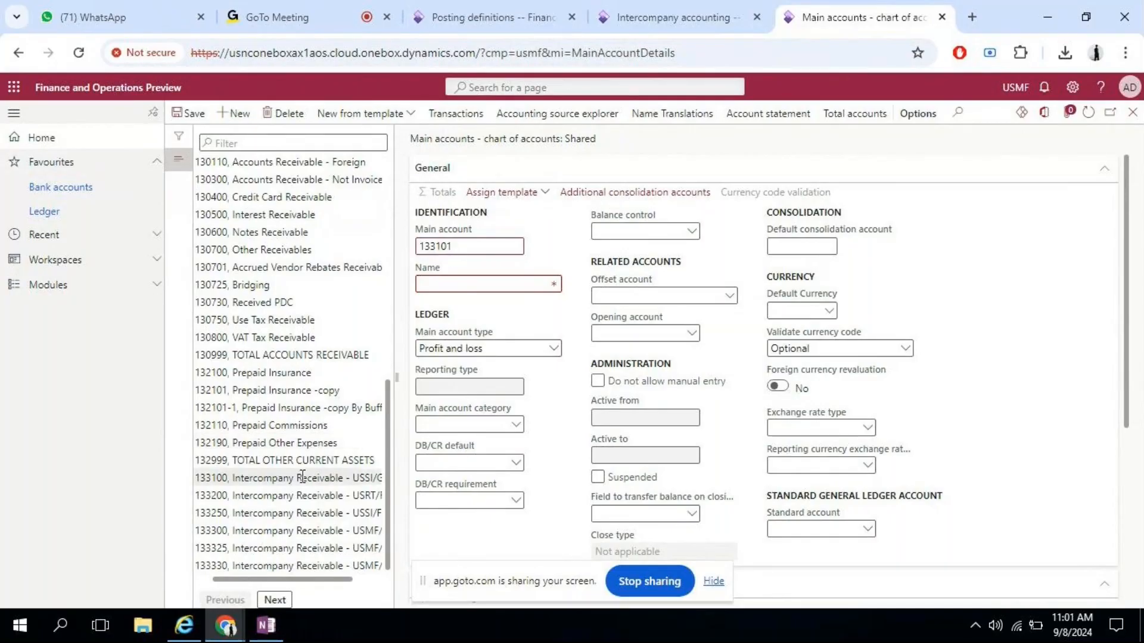
click(240, 478)
click(472, 284)
text(Intercompany Payable - USMF/DEMF)
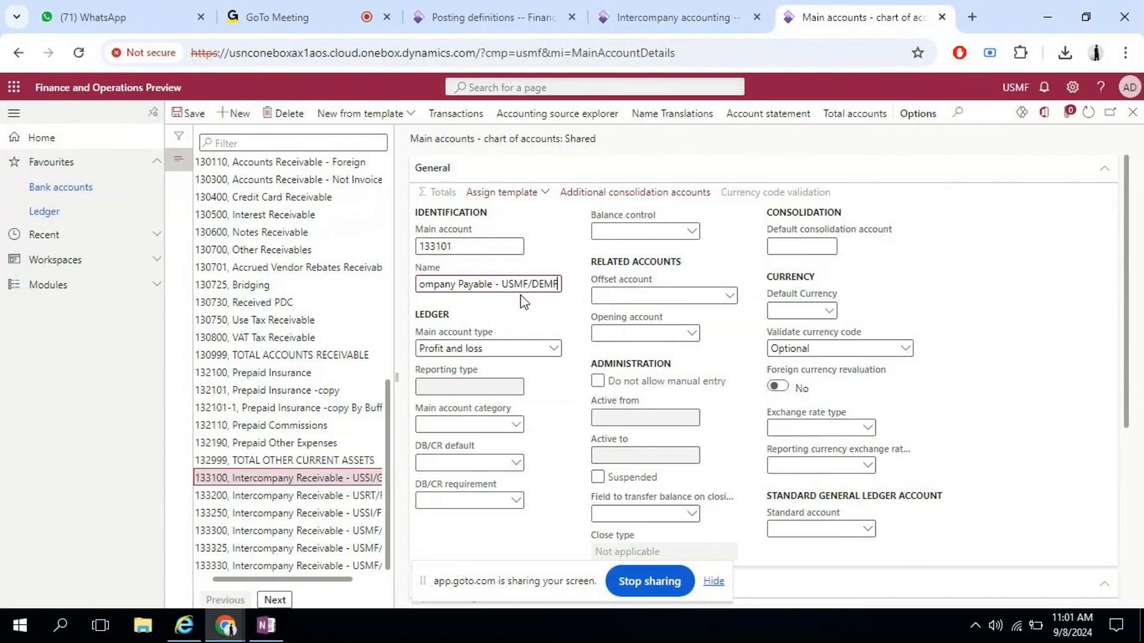
- Change the word Payable in account 133101's name to Receivables
text(b)
key(BackSpace)
key(Delete)
key(Delete)
key(Delete)
key(BackSpace)
key(BackSpace)
key(BackSpace)
key(BackSpace)
text(Rec)
text(ables)
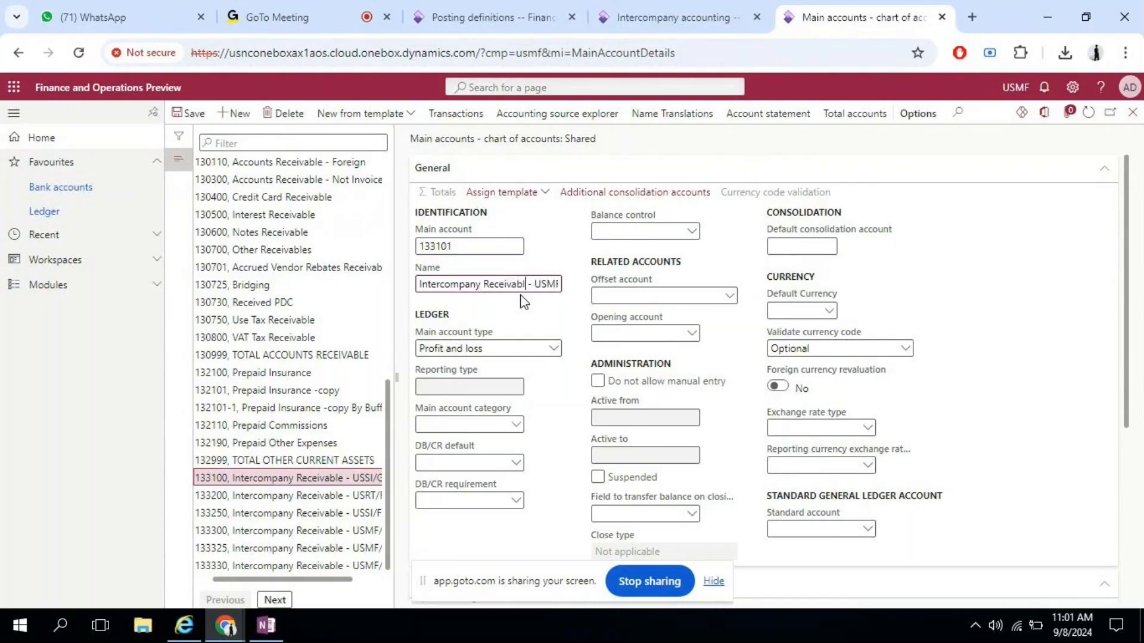
- Replace the DEMF suffix in account 133101's name with the T004 company code
key(Right)
key(End)
key(BackSpace)
key(BackSpace)
key(BackSpace)
key(BackSpace)
text(TO)
text(0)
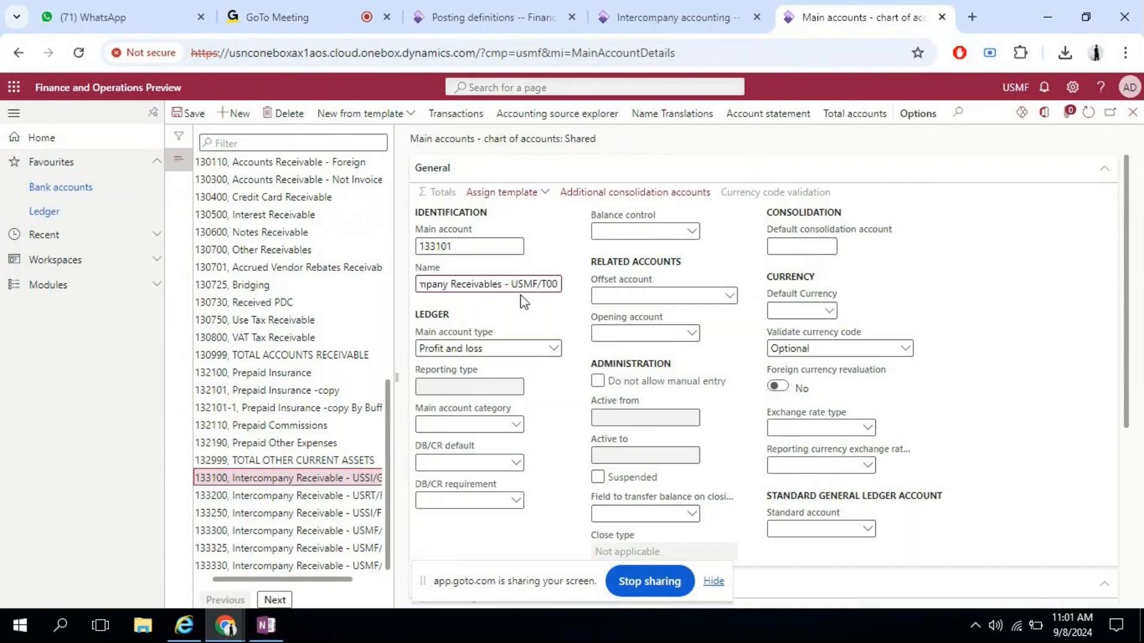
key(Tab)
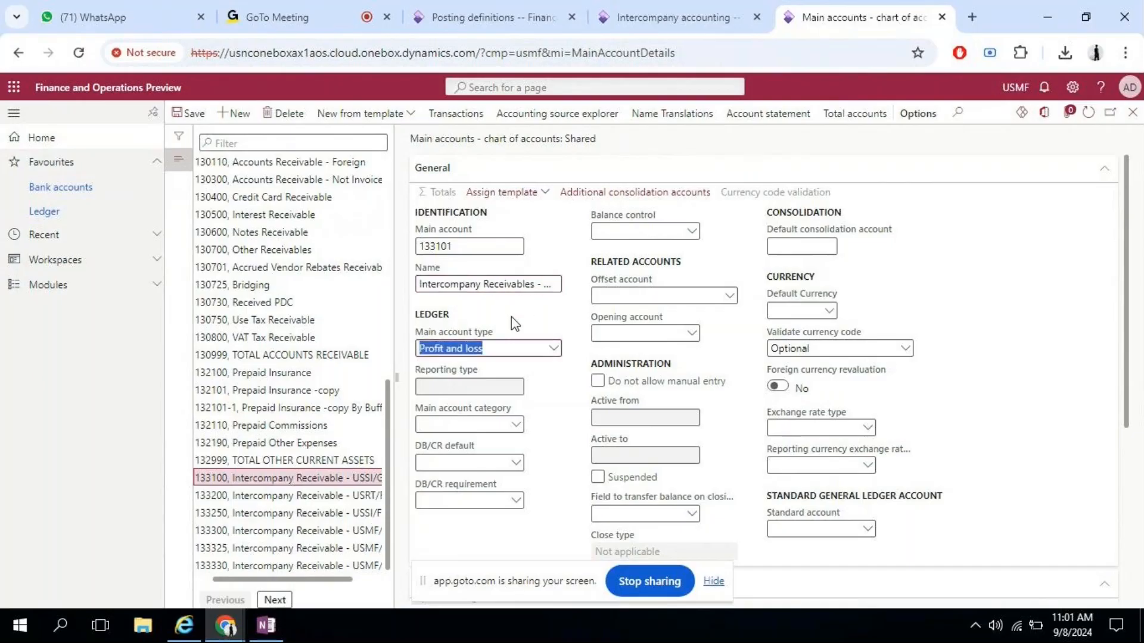
- Look through the shared chart of accounts for the intercompany payable main accounts
click(276, 601)
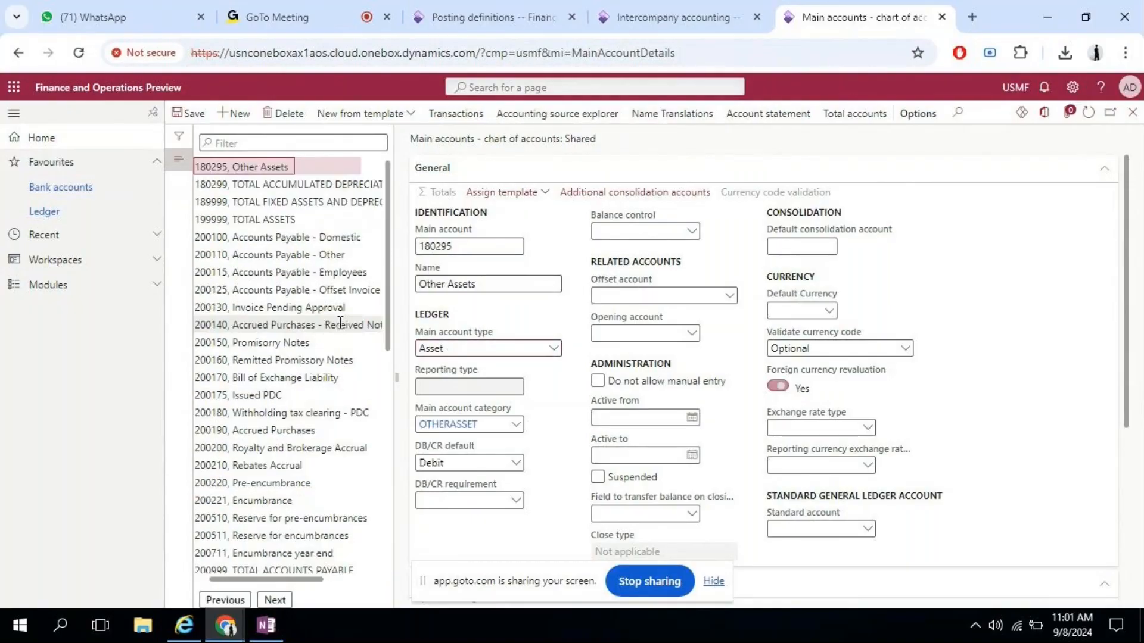
scroll(320, 470, down, 3)
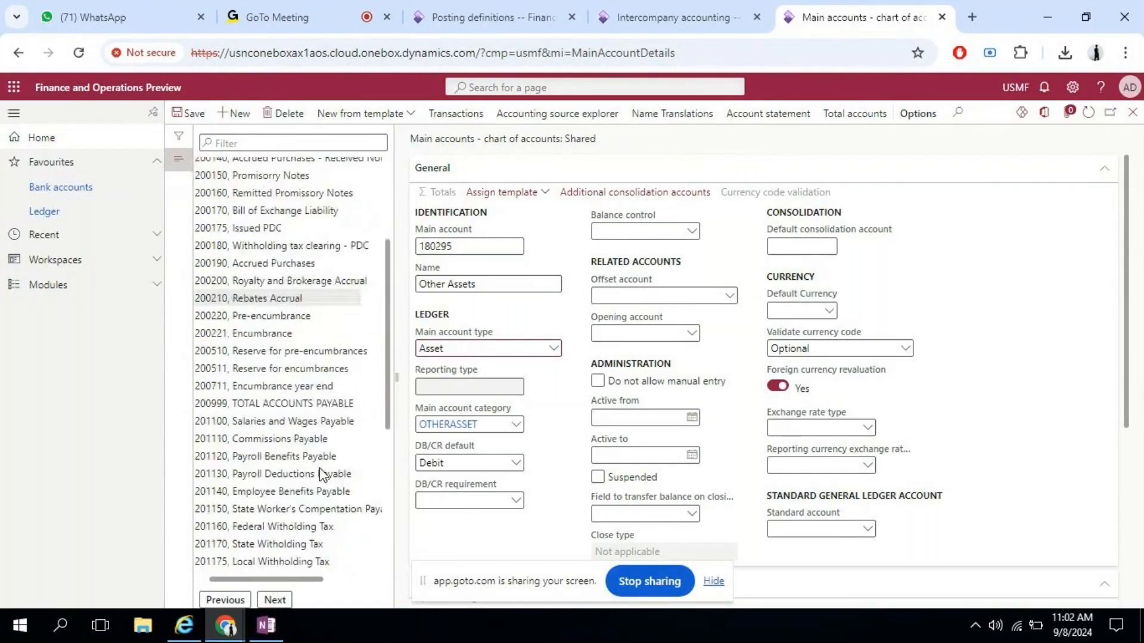
scroll(321, 474, down, 6)
click(276, 600)
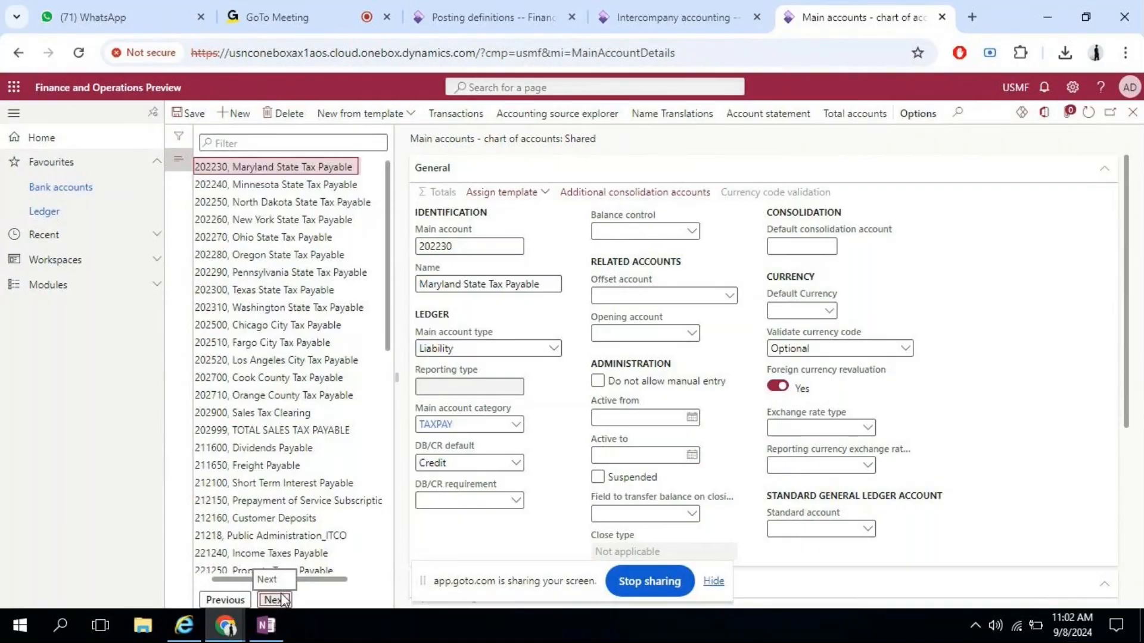
click(280, 600)
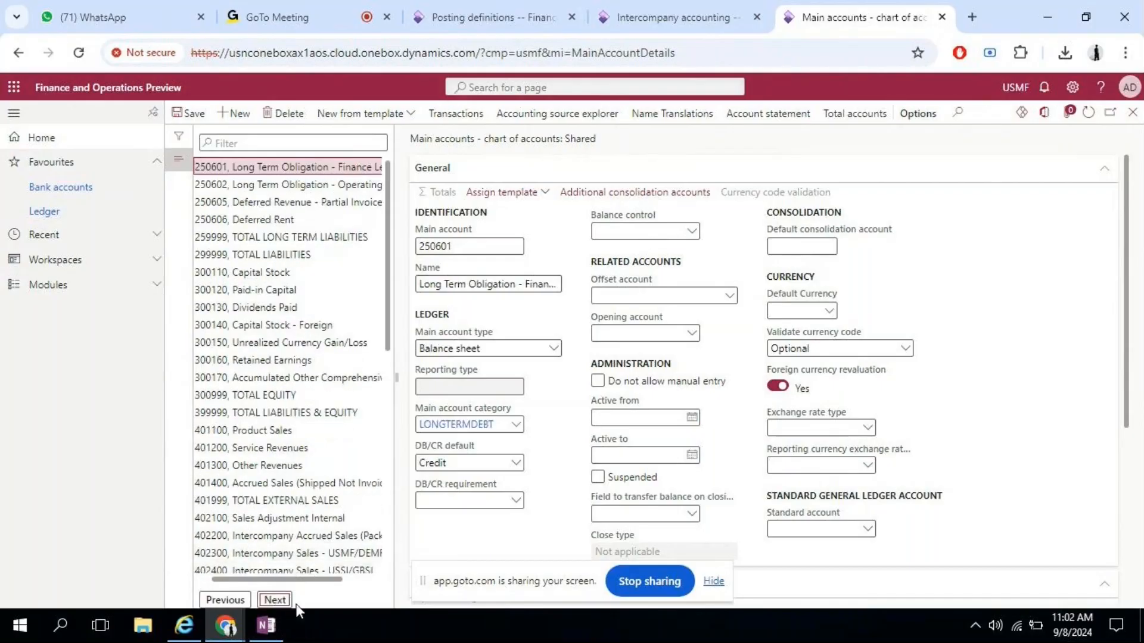
click(276, 600)
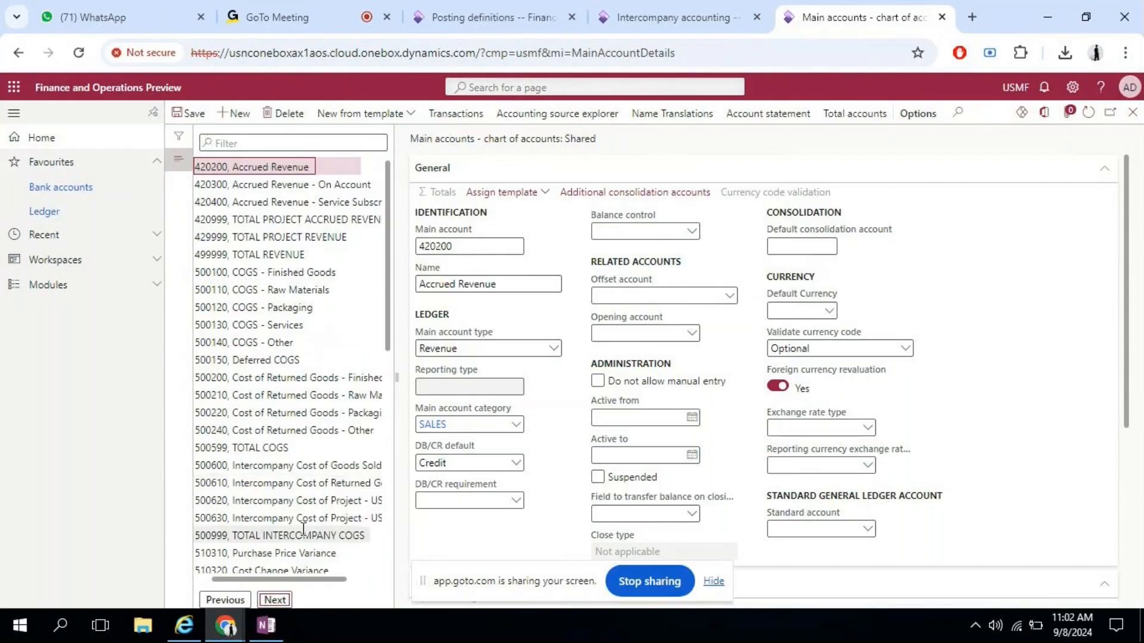
scroll(303, 529, down, 6)
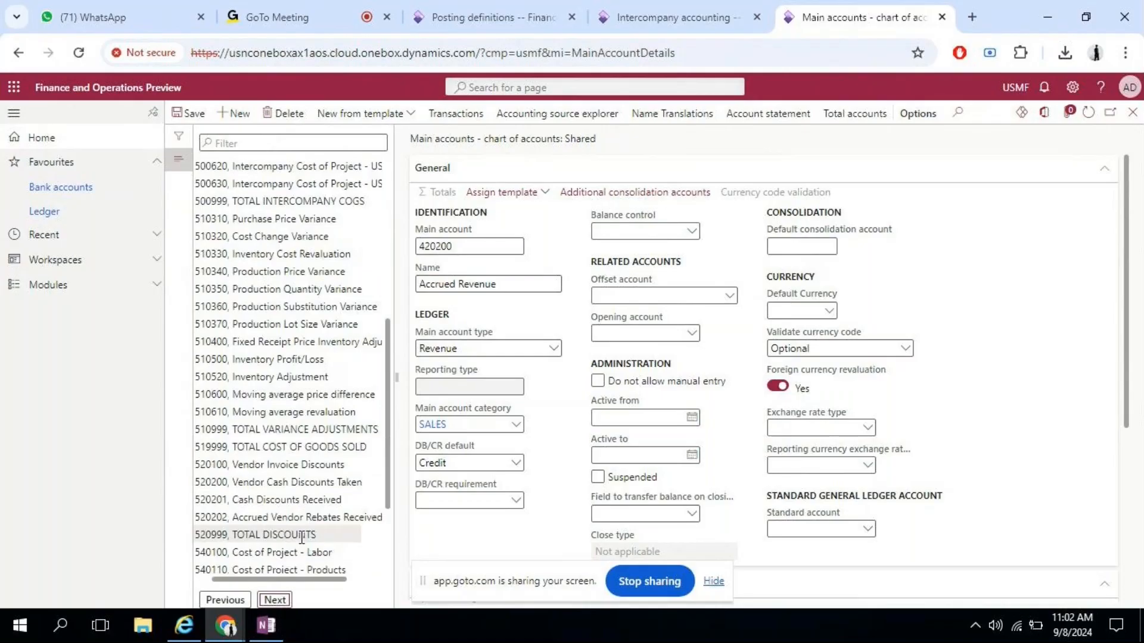
scroll(300, 431, up, 6)
- Filter the main accounts list by "interco" and open account 231300, the USMF/DEMF intercompany payable
click(300, 143)
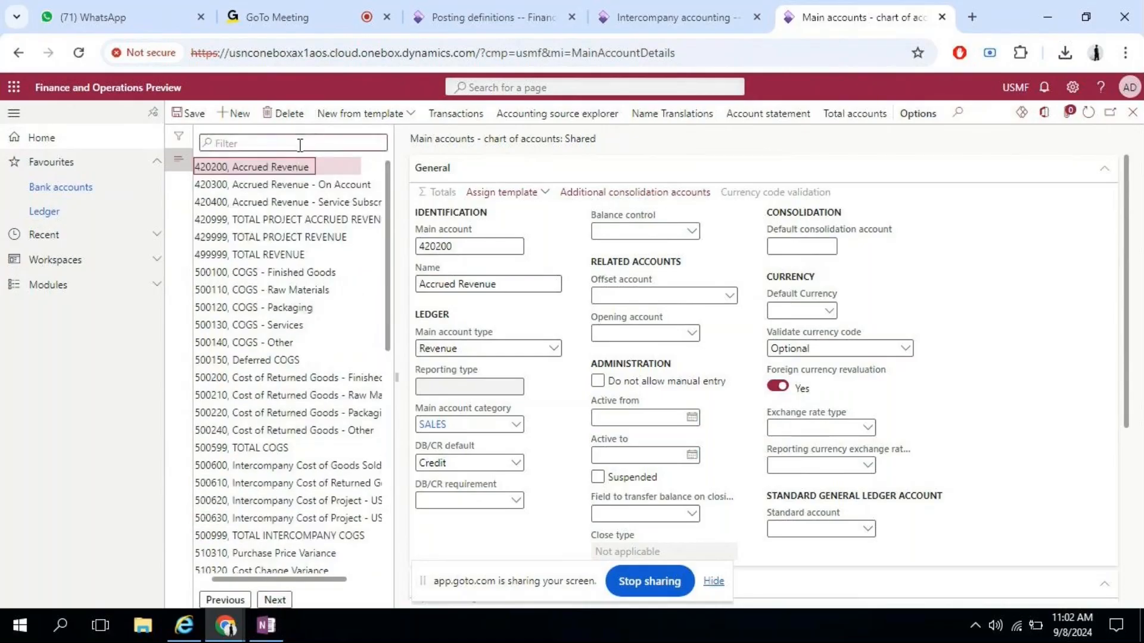
text(interco)
click(287, 143)
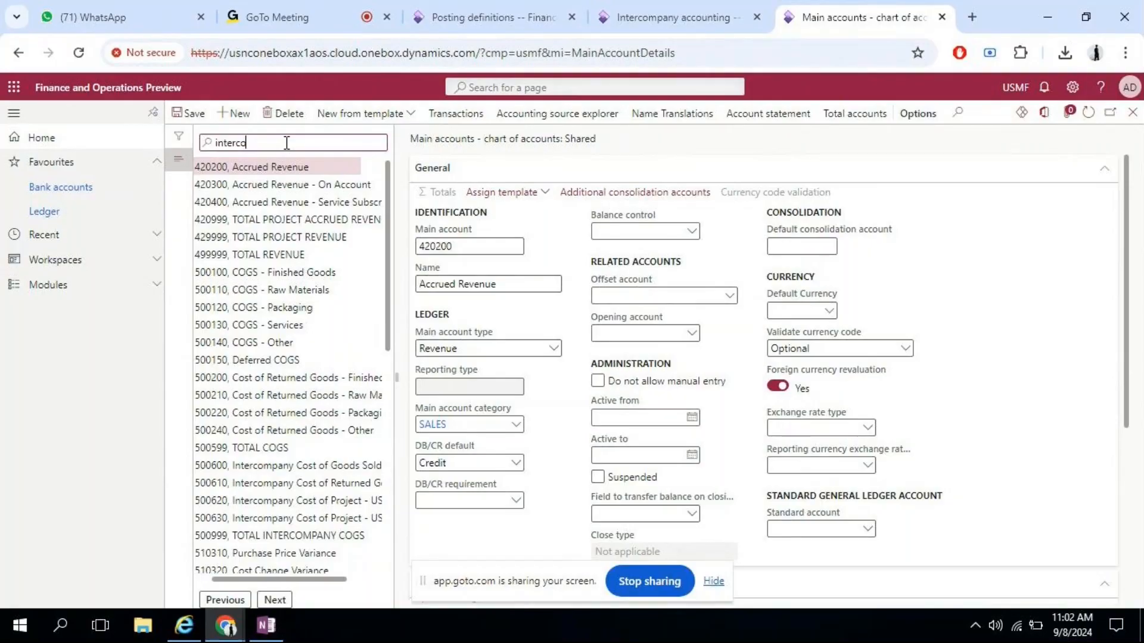
key(Return)
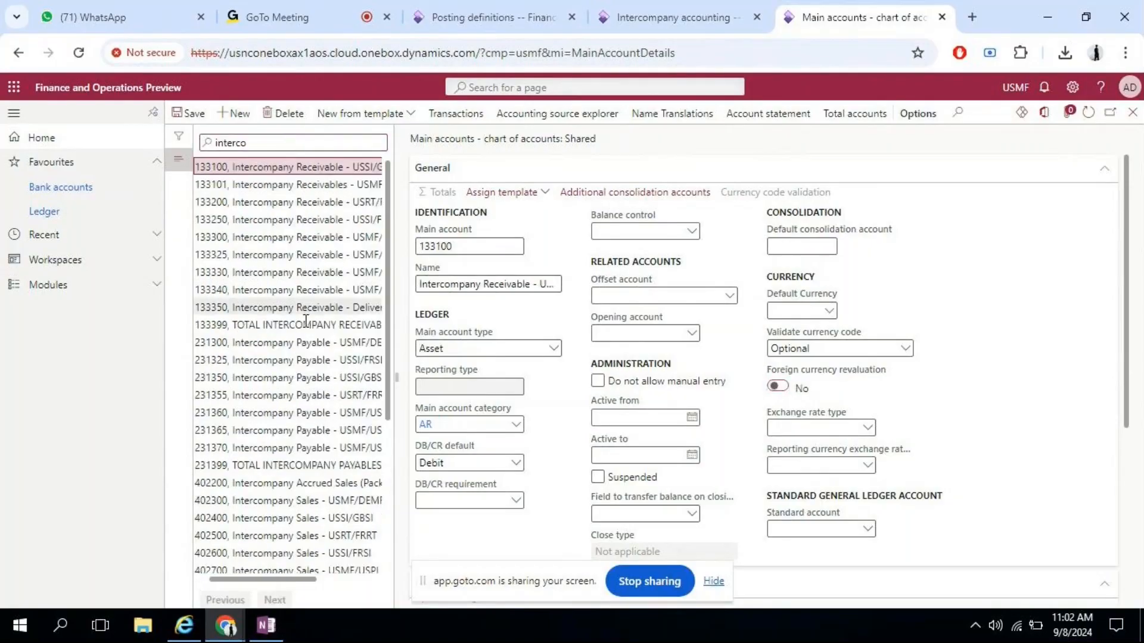
click(280, 343)
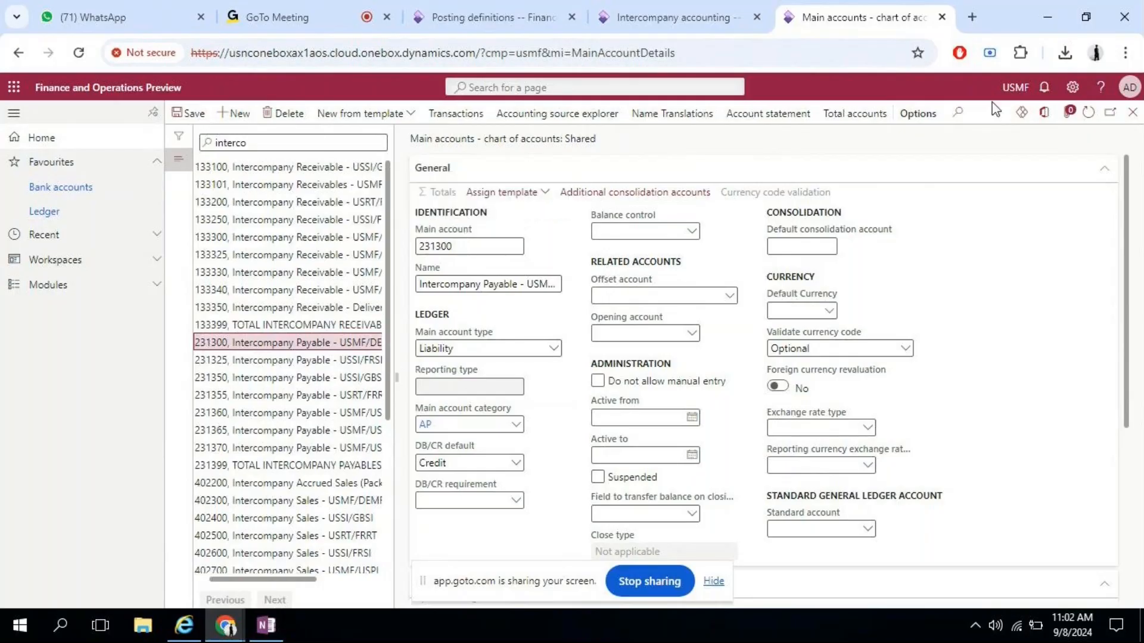
- Create a new main account 231301 named "Intercompany Payable - USMF/T004"
key(alt+n)
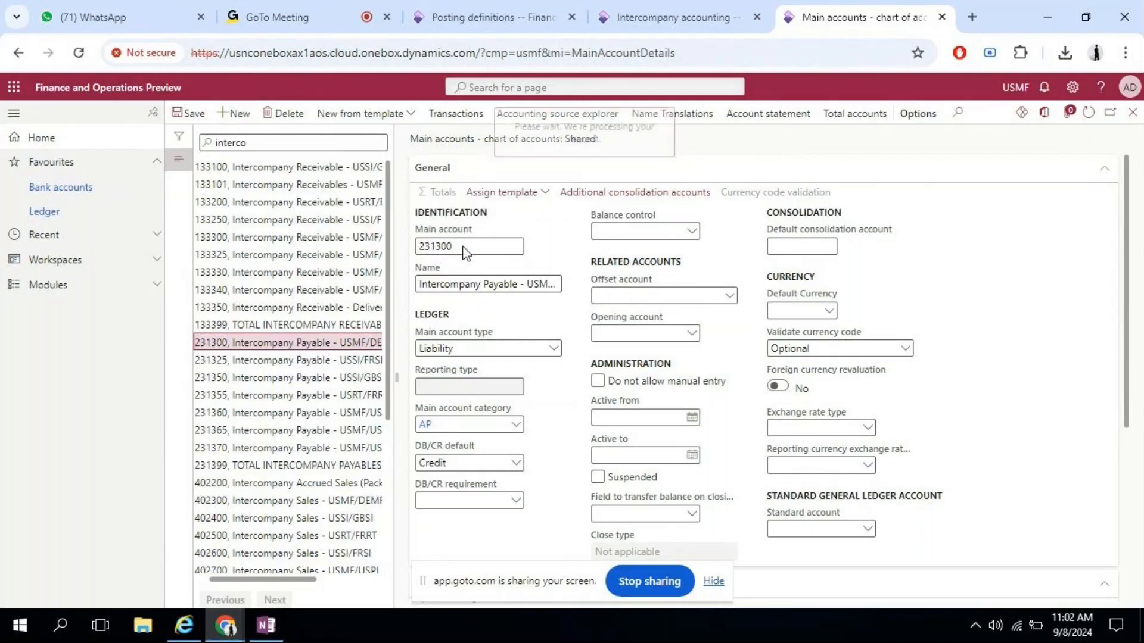
text(231301)
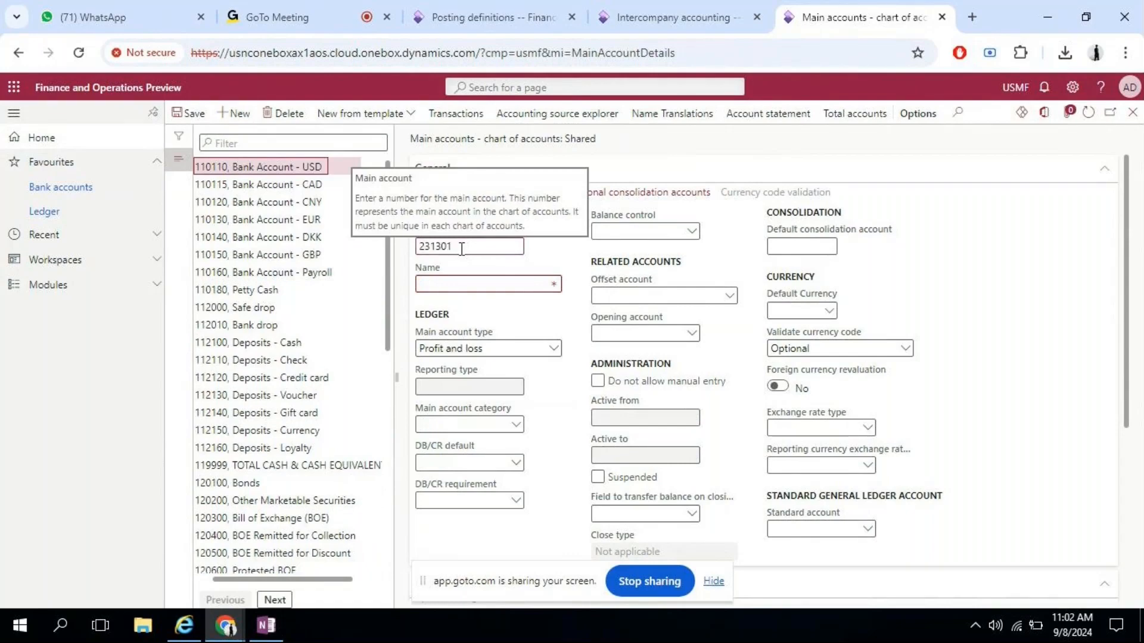
key(Tab)
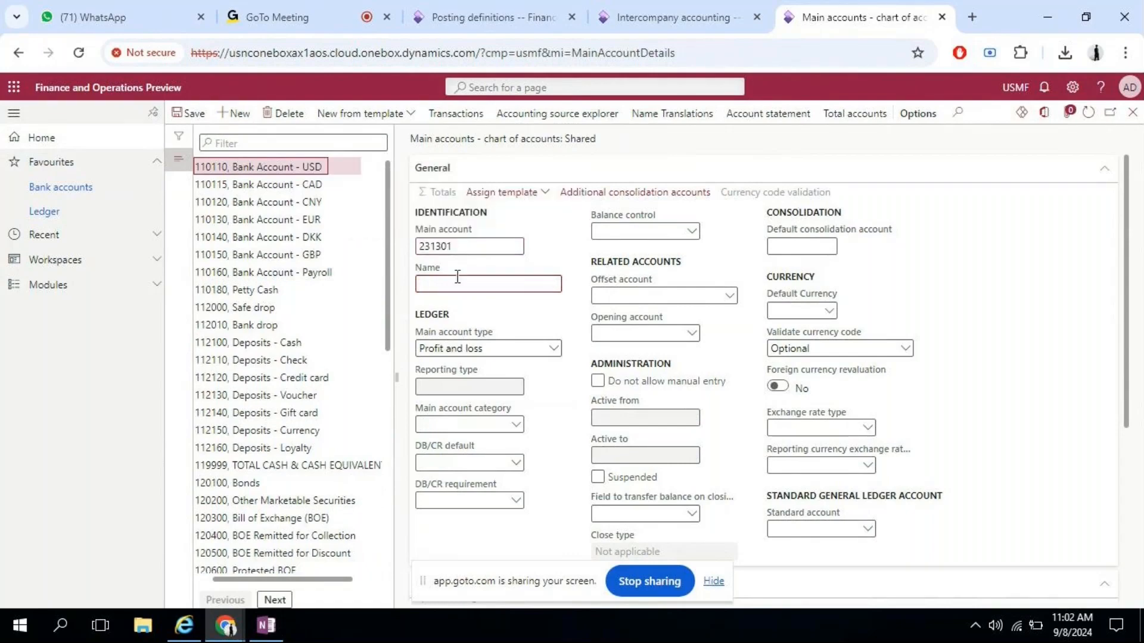
text(Intercompany Payable - USMF/DEMF)
key(BackSpace)
key(BackSpace)
key(BackSpace)
key(BackSpace)
text(TEST)
key(Tab)
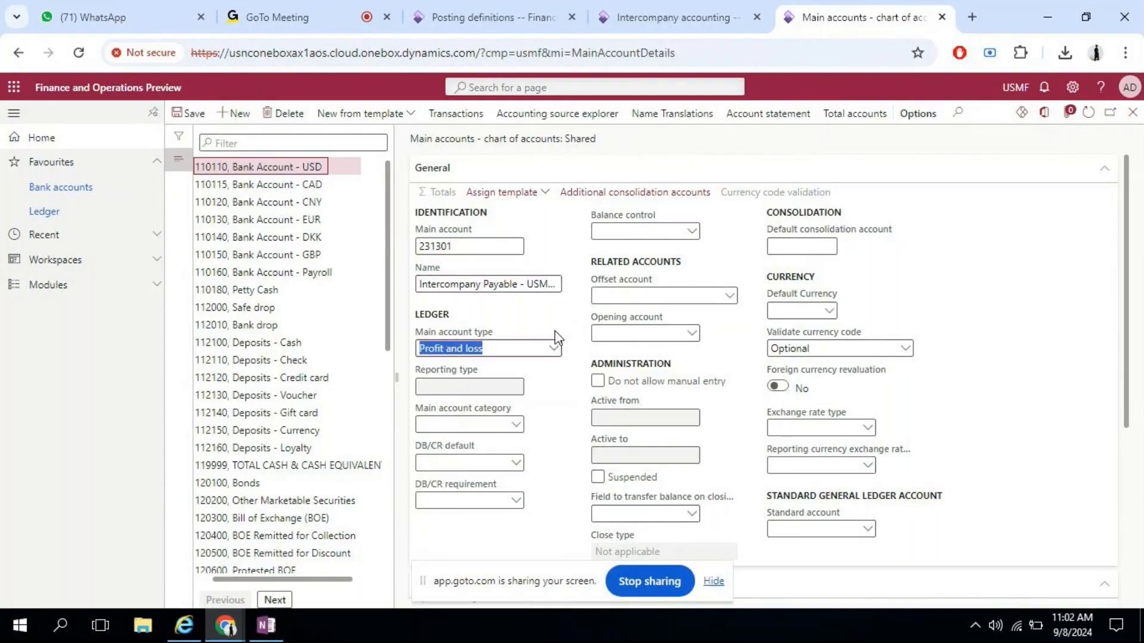
- Set the new payable account's main account type to Liability and its category to AP, and save it
click(554, 349)
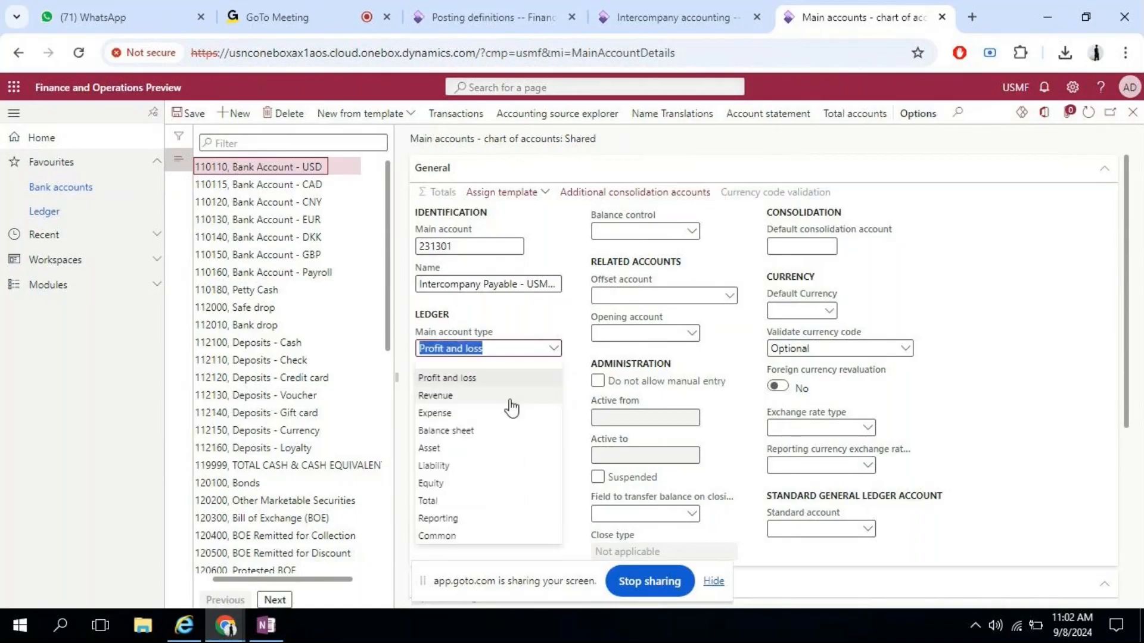
click(456, 465)
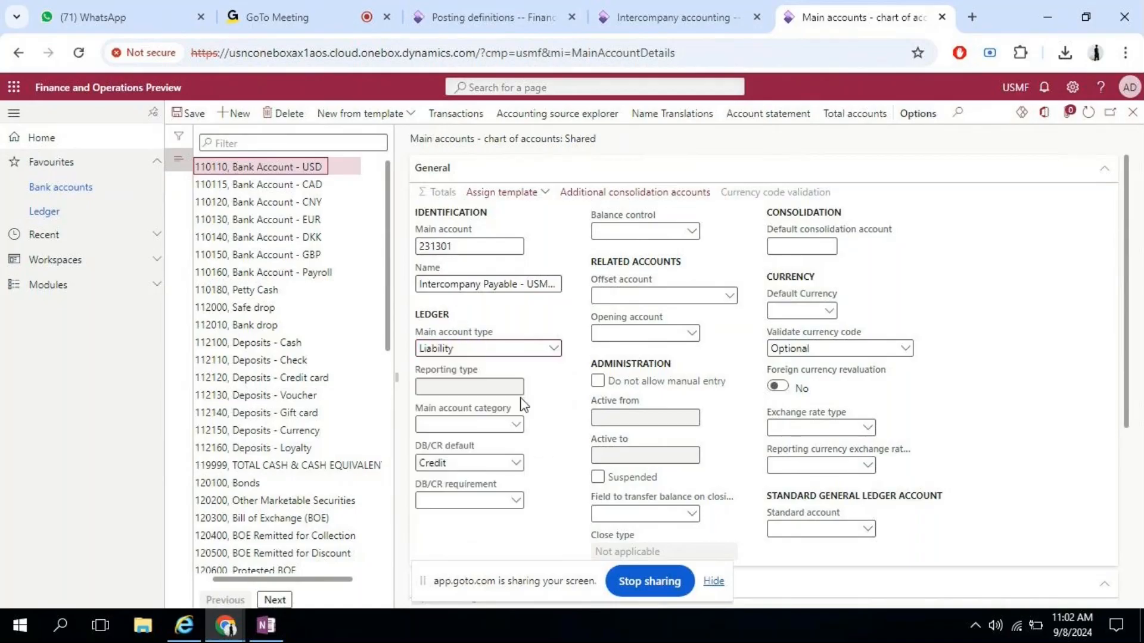
click(515, 425)
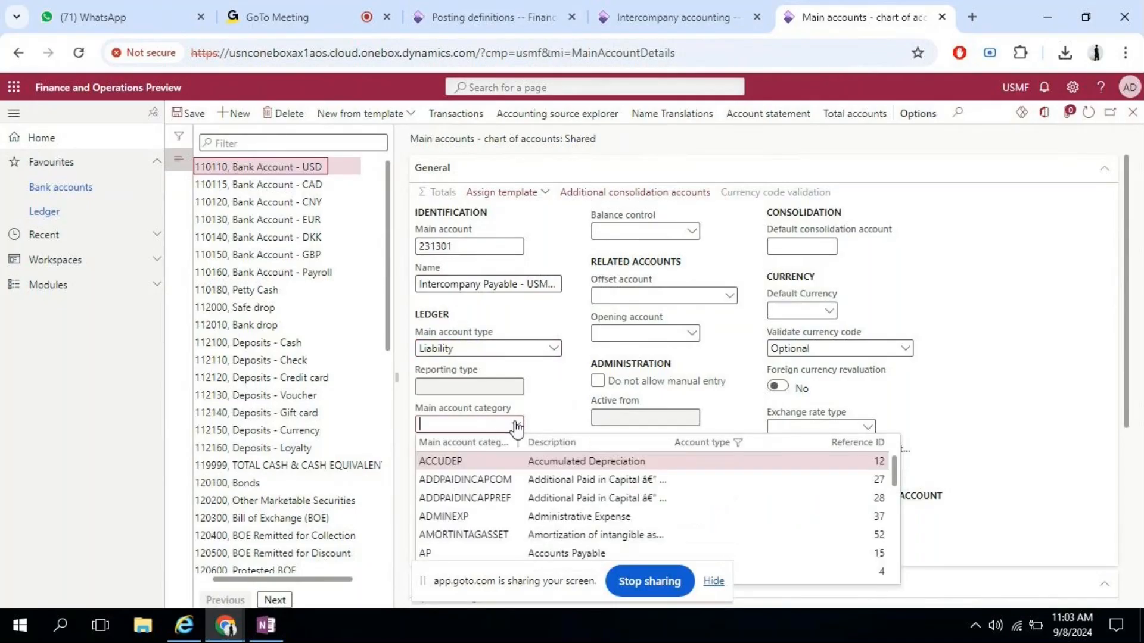
text(AP)
key(Tab)
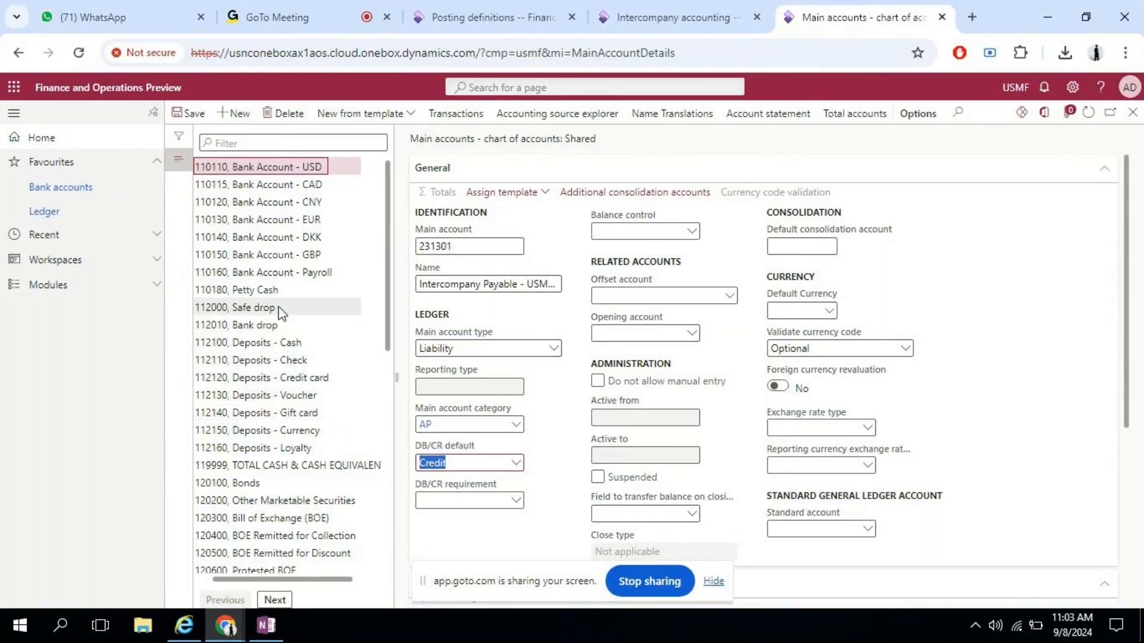
click(198, 114)
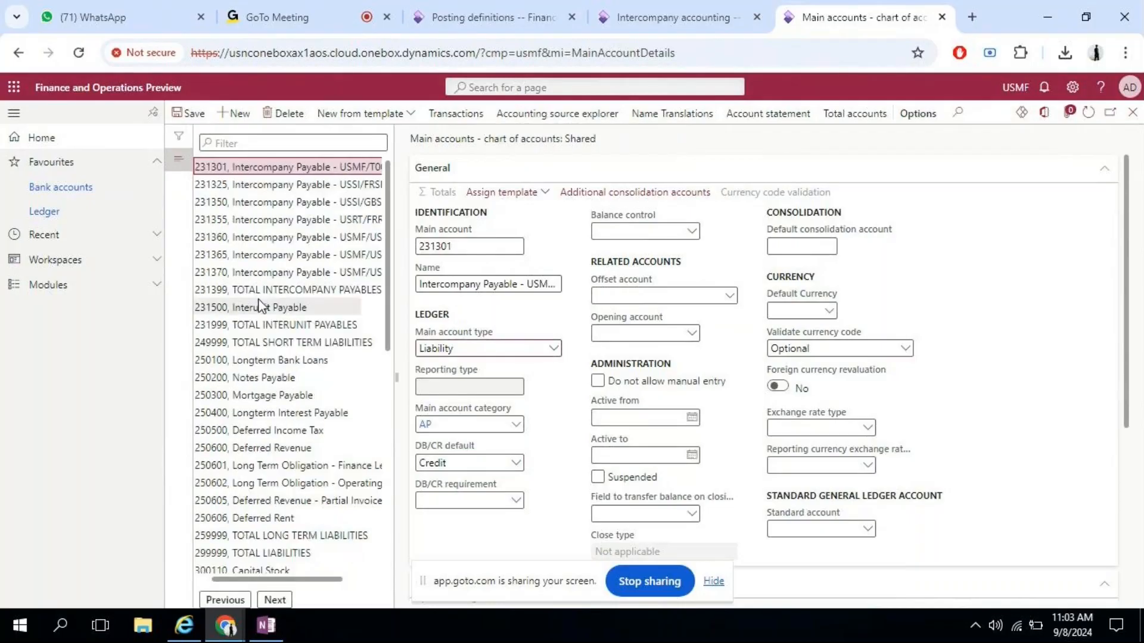
- Return to the start of the main accounts list and open account 133101, Intercompany Receivables - USMF/T004
click(212, 600)
click(214, 602)
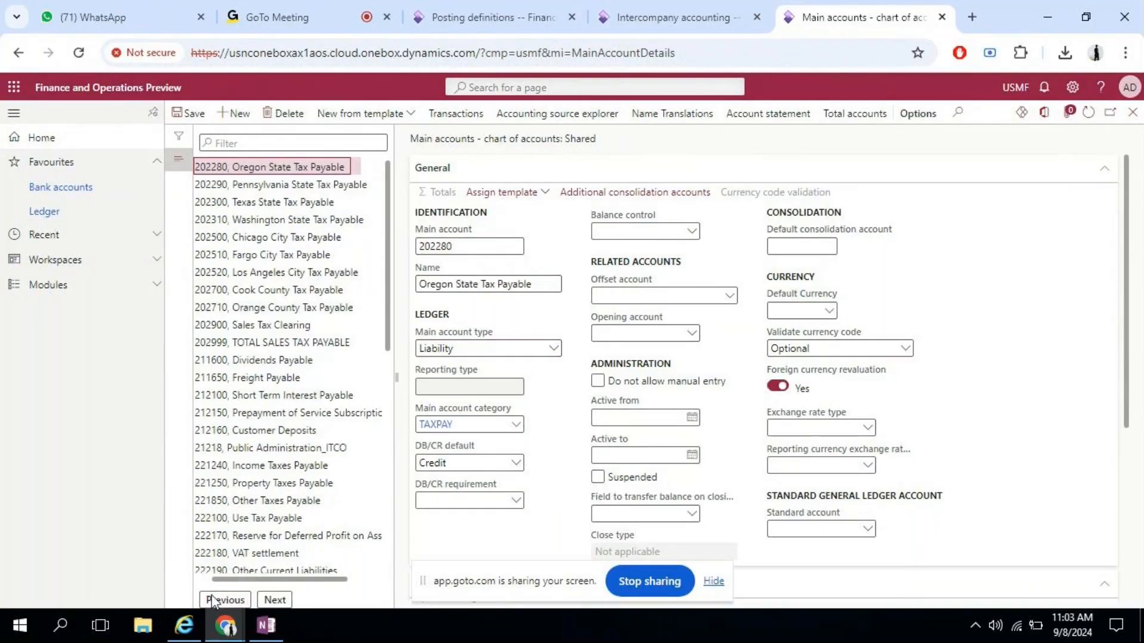
click(213, 601)
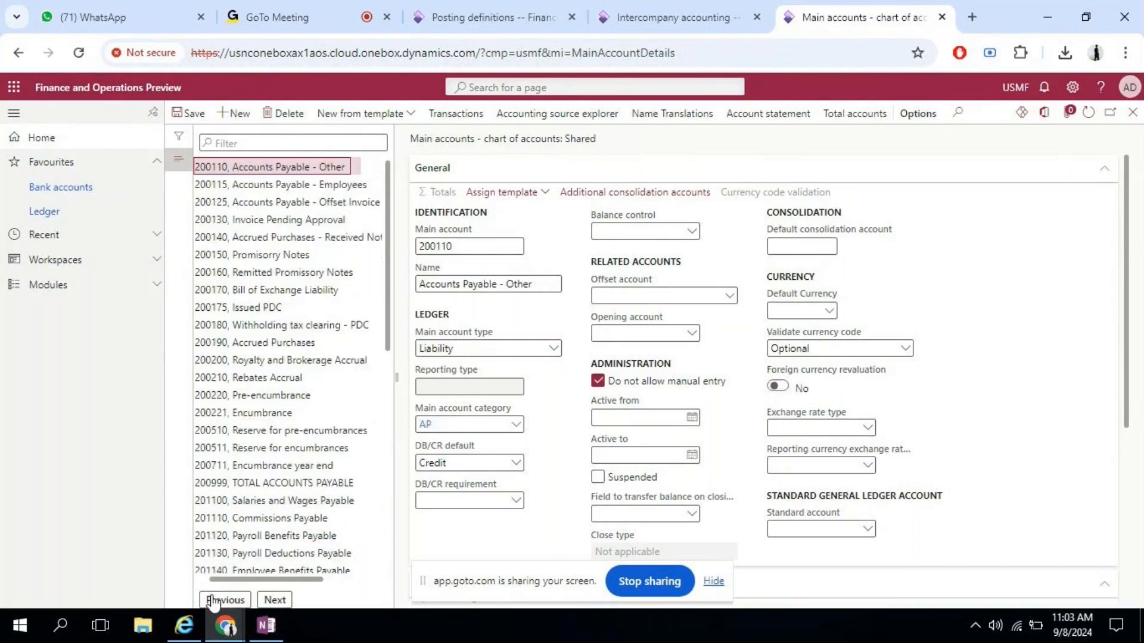
click(212, 600)
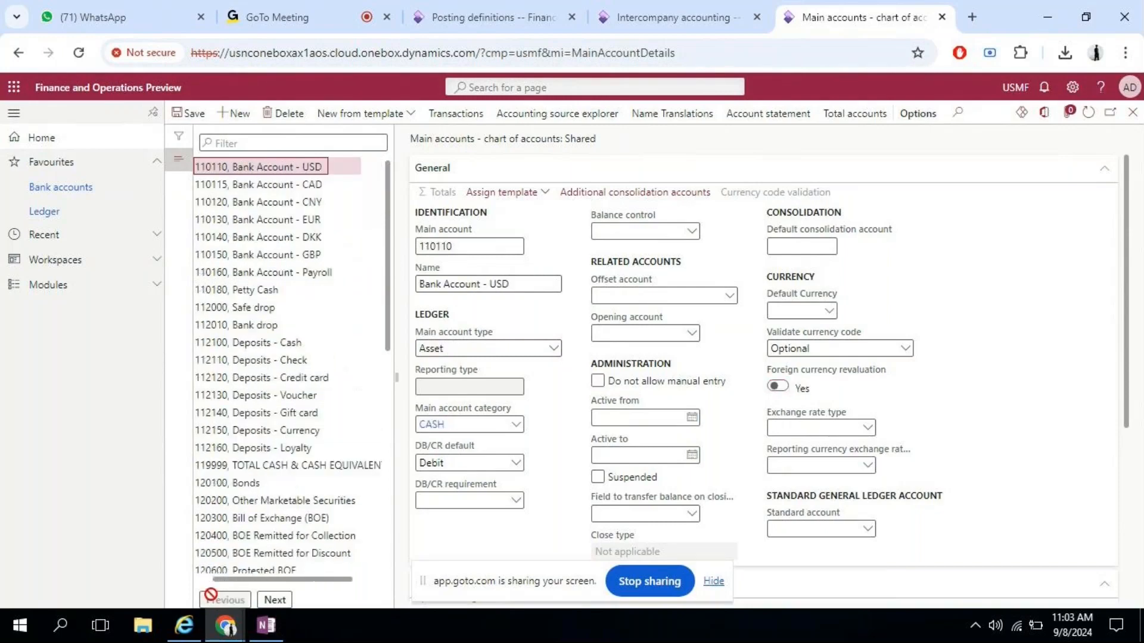
scroll(244, 540, down, 10)
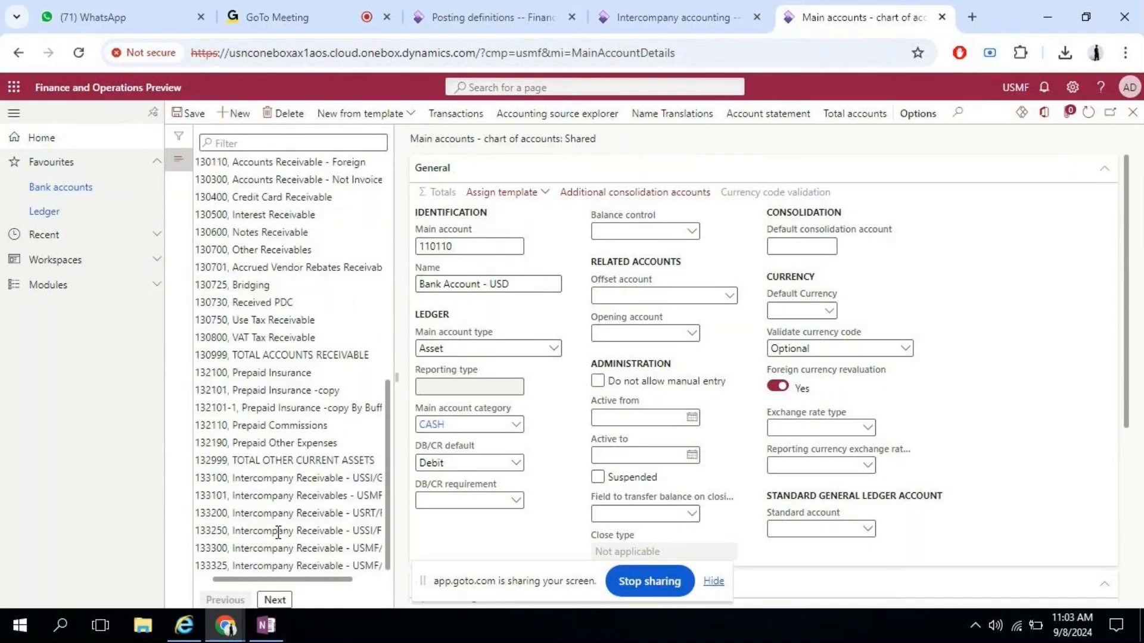
click(275, 497)
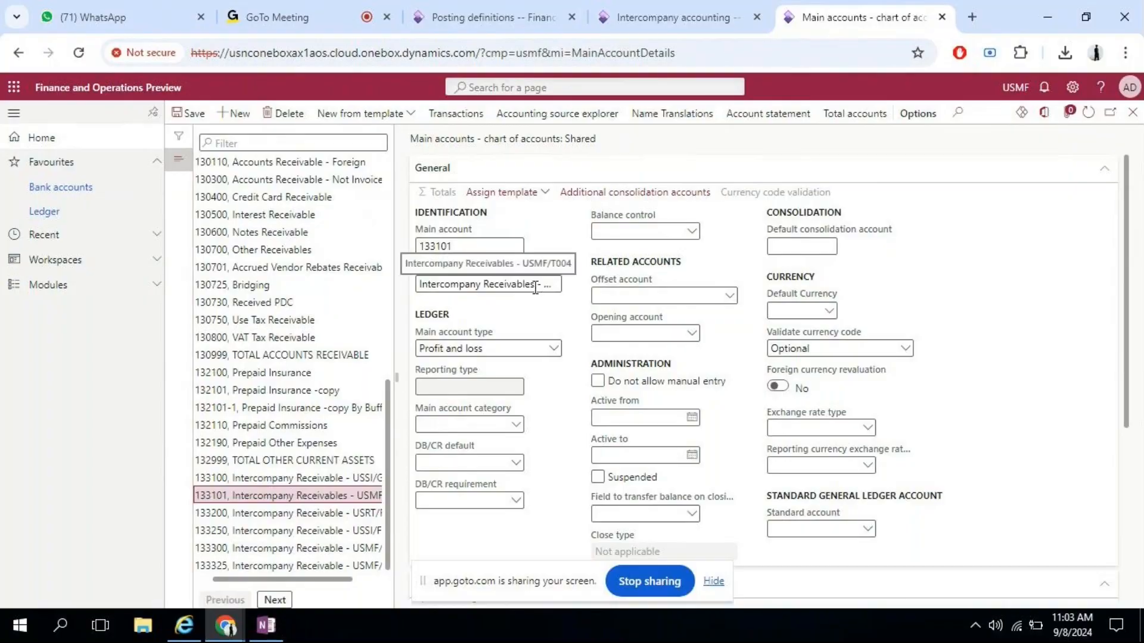
- Set account 133101's main account type to Asset and its main account category to AR, and save the changes
click(553, 350)
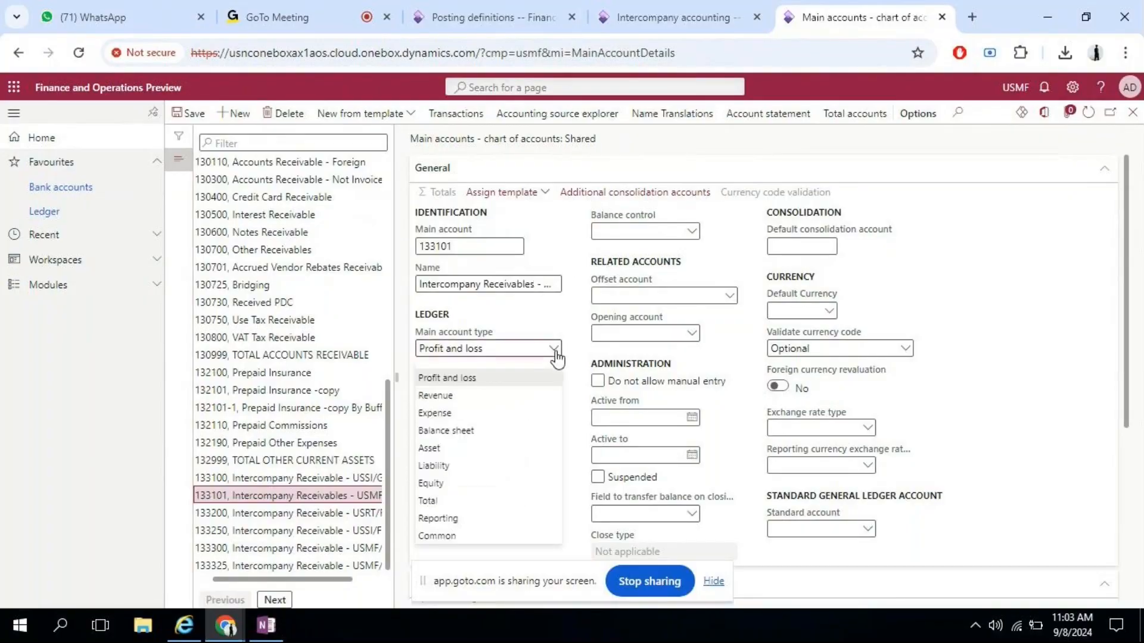
click(472, 451)
click(512, 427)
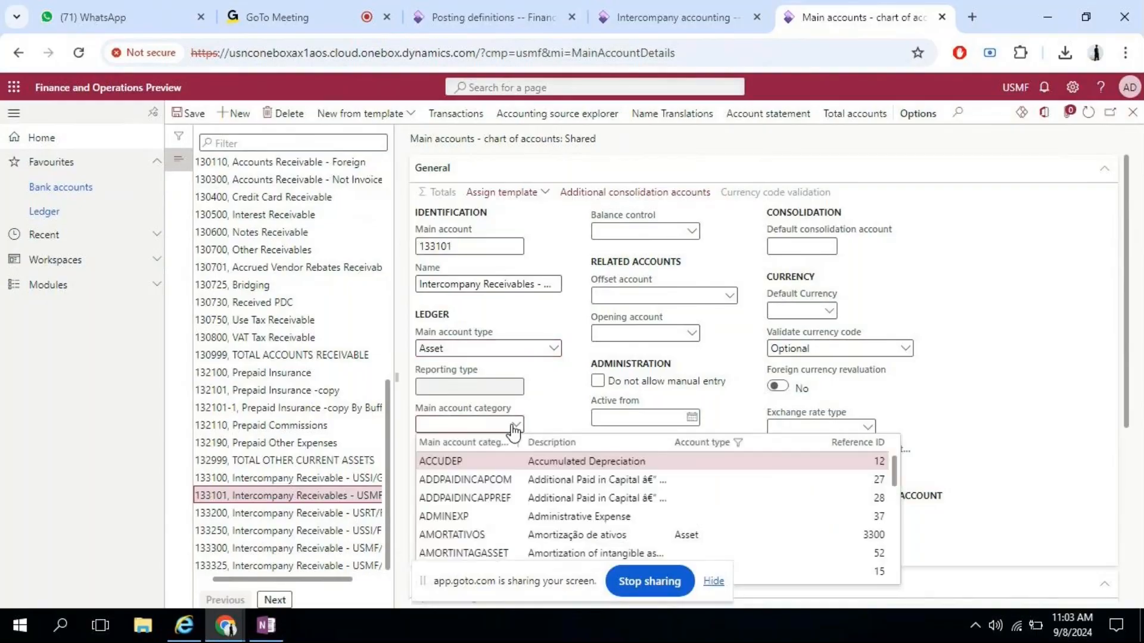
text(AR)
key(Tab)
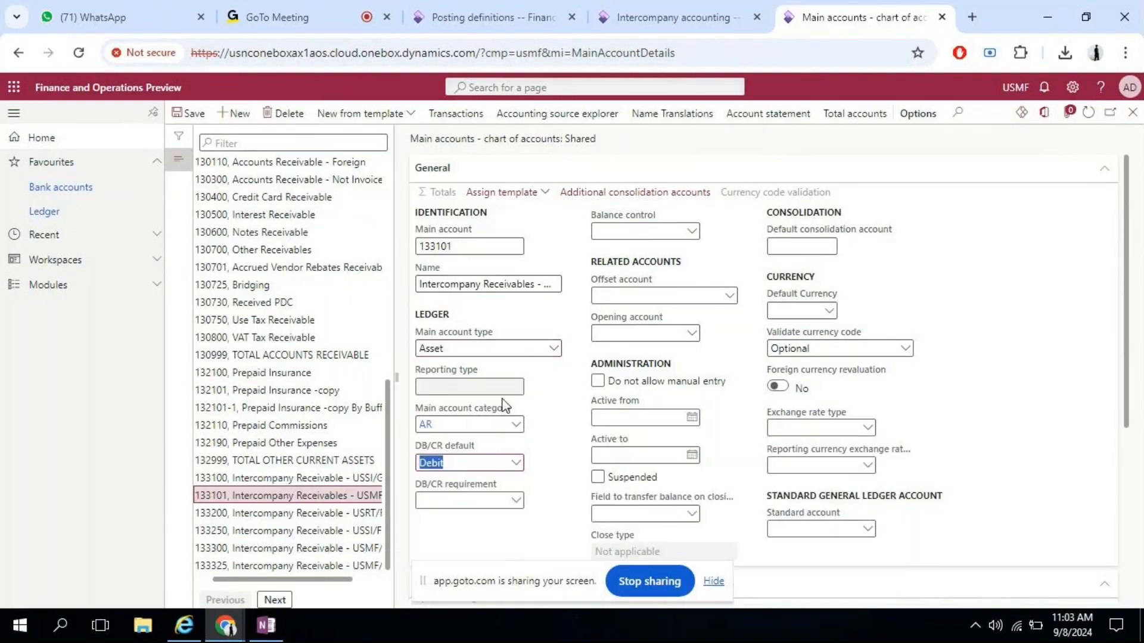
click(194, 115)
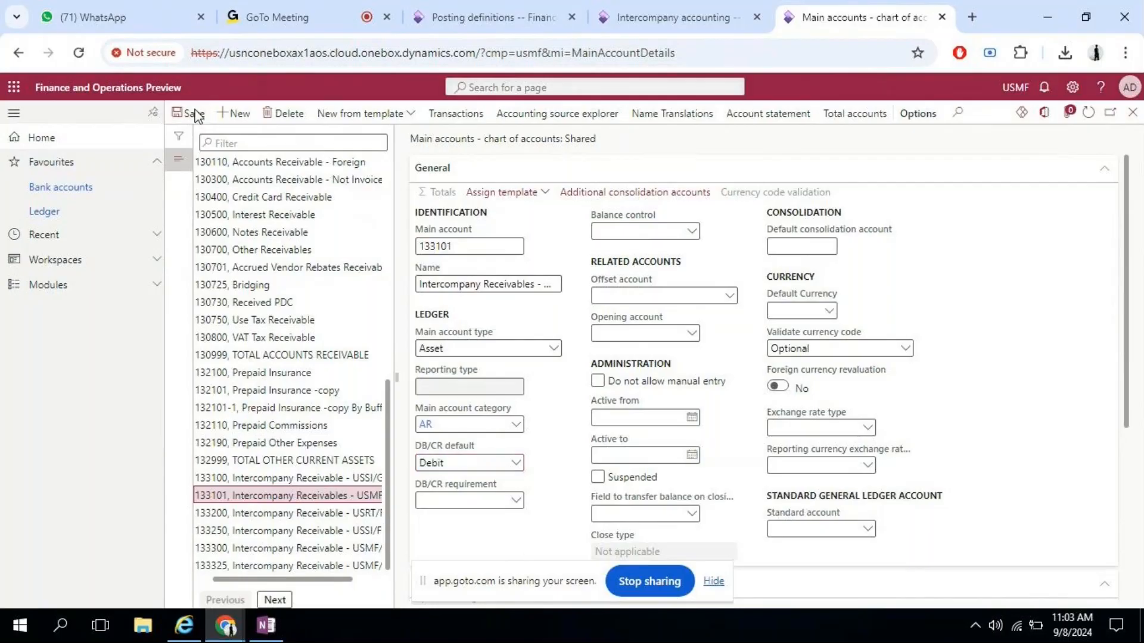
- In the Intercompany accounting setup for USMF and T004, set the originating company's debit account to 133101
click(685, 14)
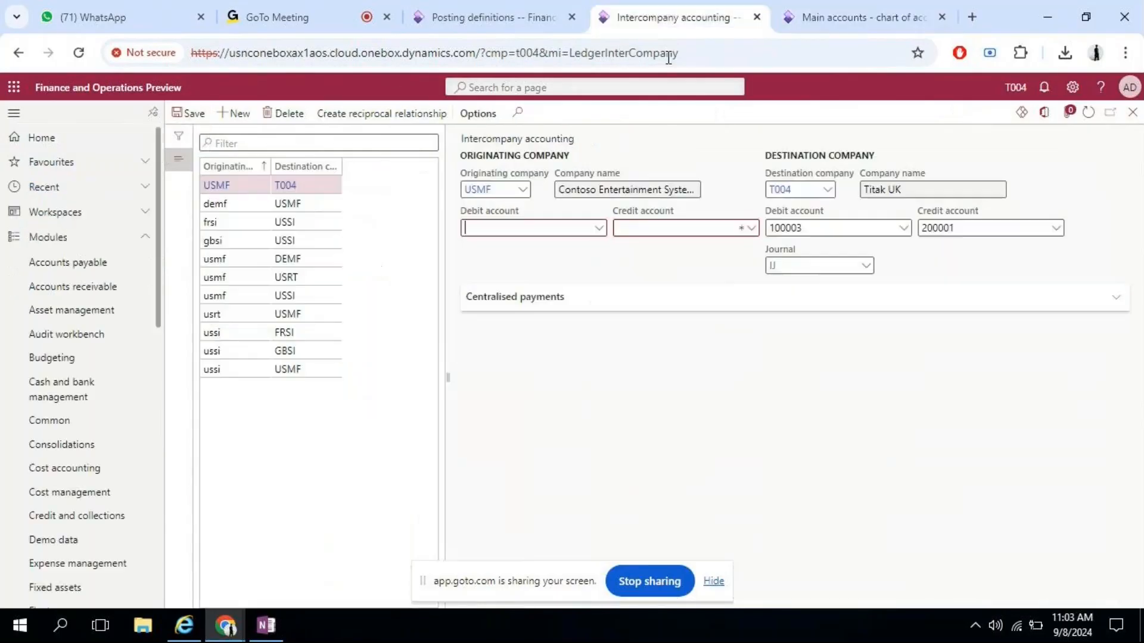
click(598, 228)
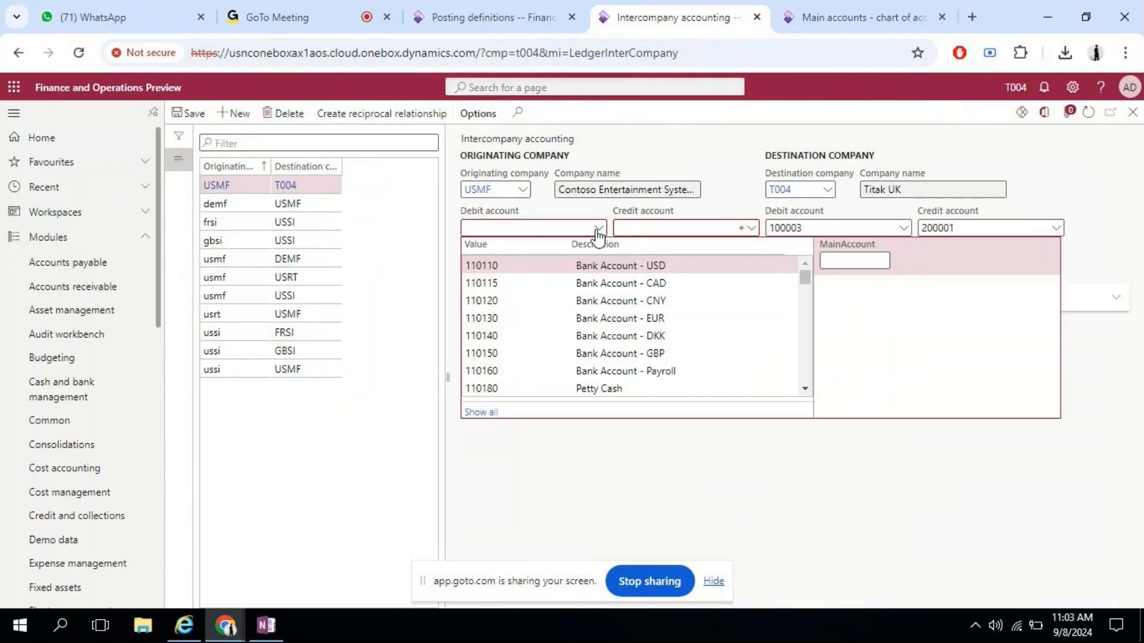
click(858, 261)
text(interc)
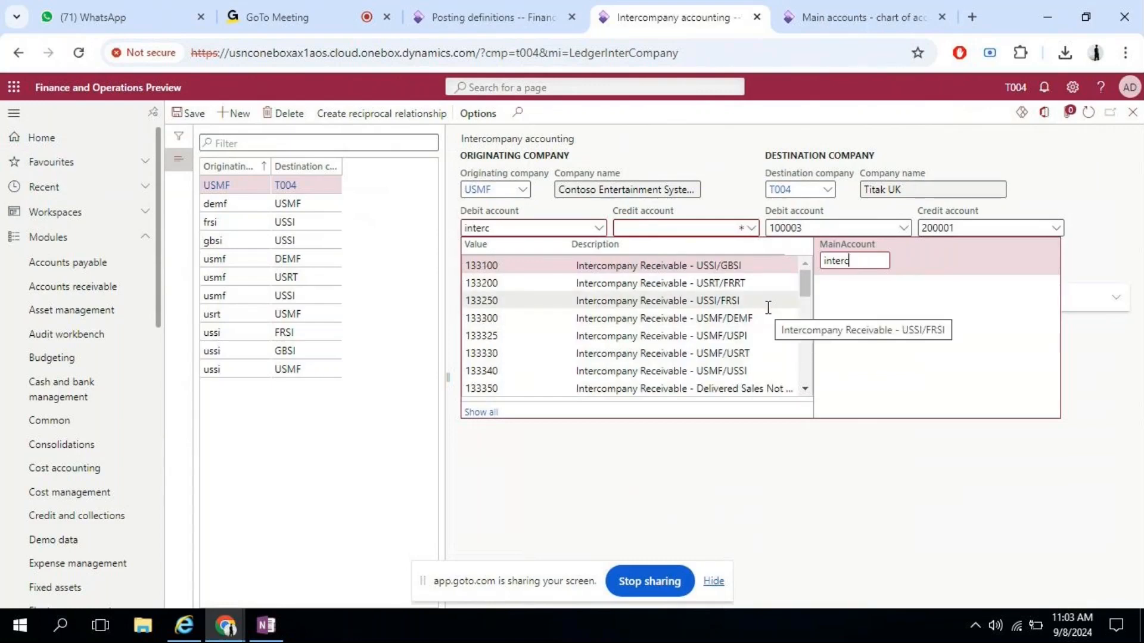
scroll(761, 311, down, 5)
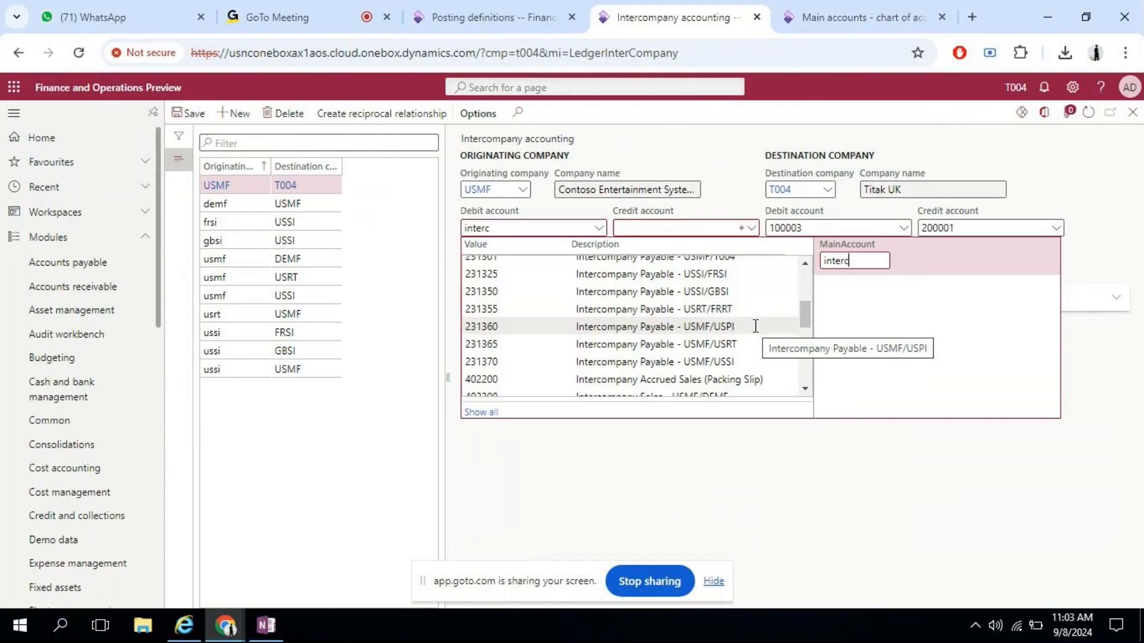
scroll(755, 326, up, 5)
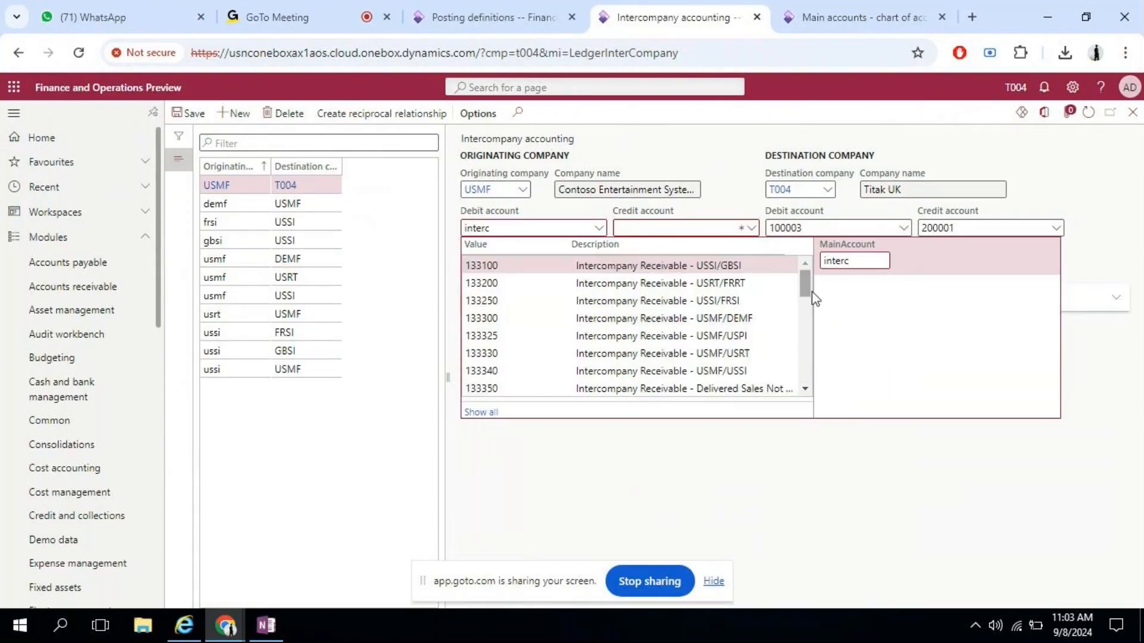
click(659, 266)
click(515, 226)
key(BackSpace)
text(13310)
key(Tab)
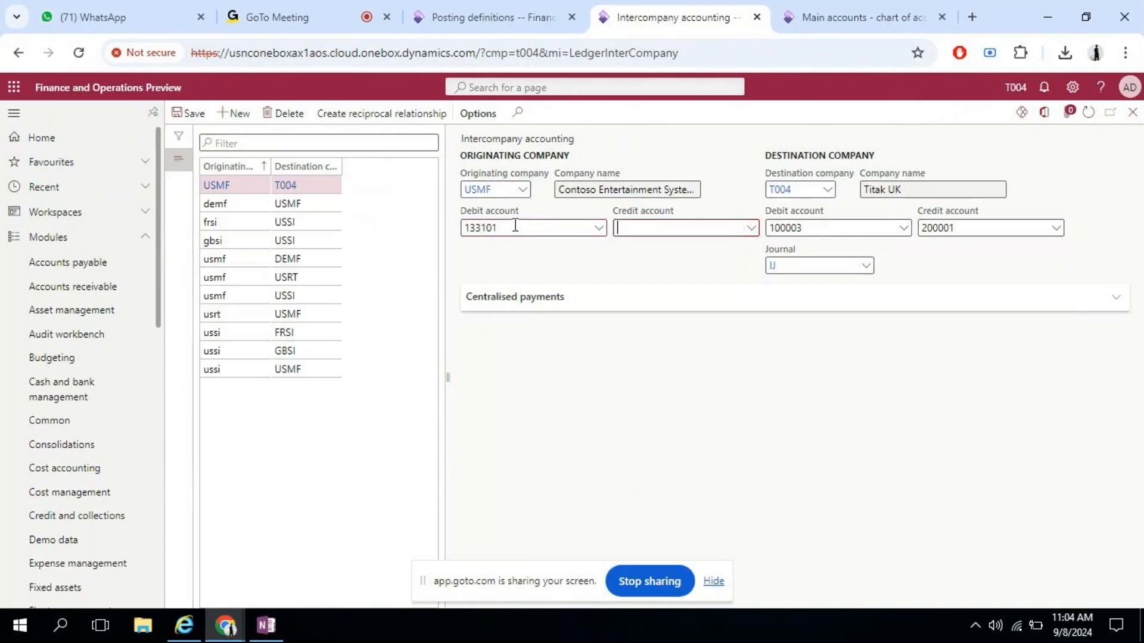
- Set the originating company's credit account to 231301, Intercompany Payable - USMF/T004, and save the intercompany accounting record
click(751, 229)
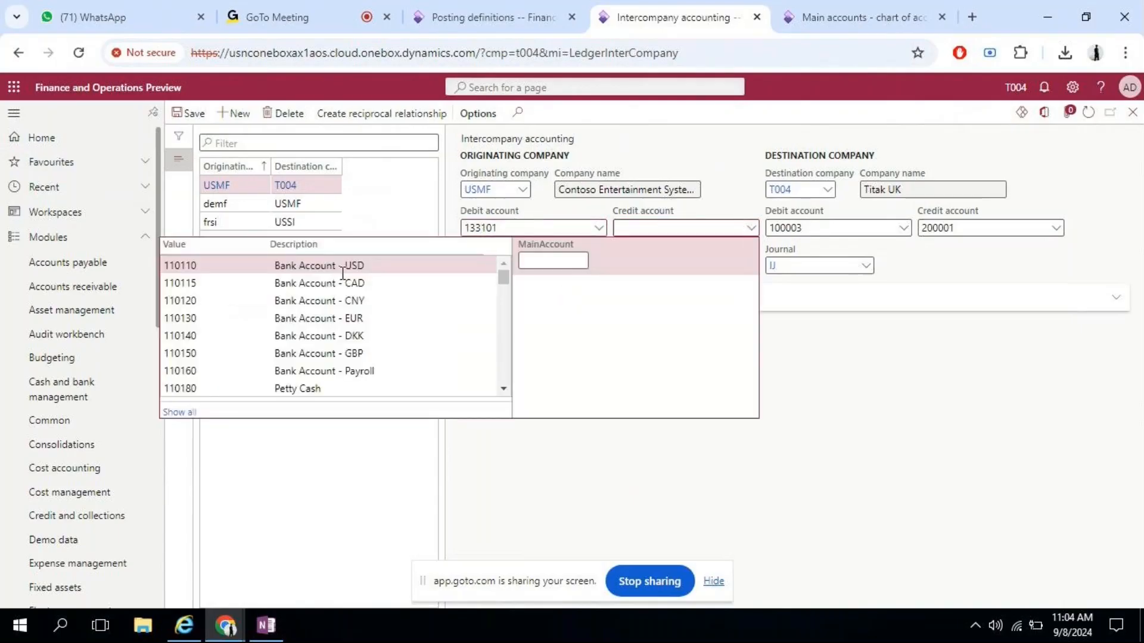
click(554, 260)
text(inter)
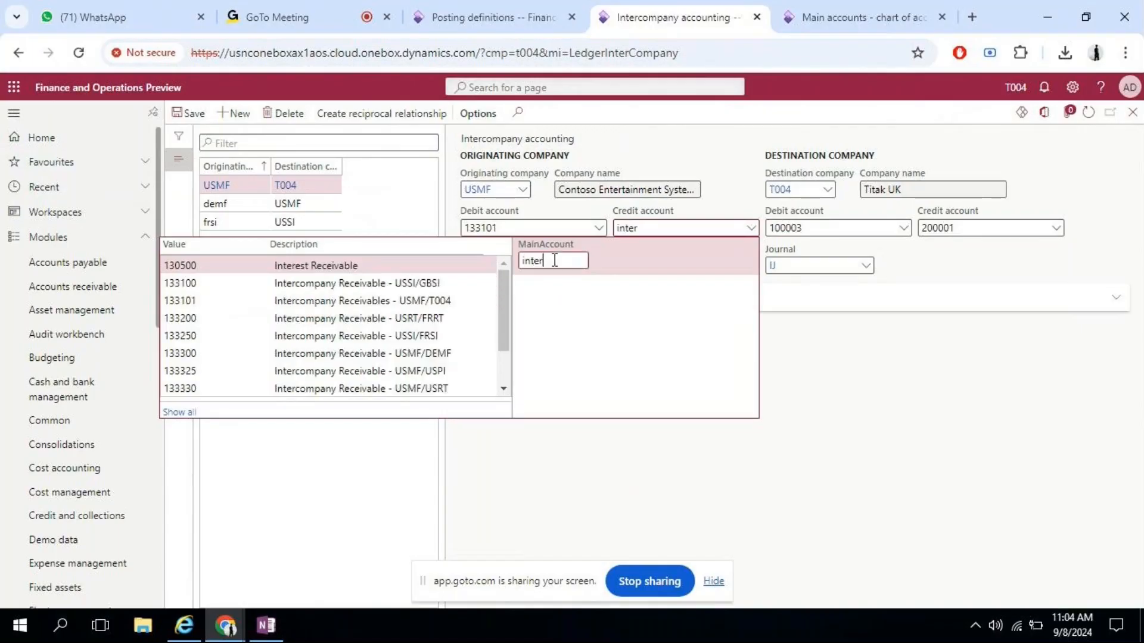
scroll(401, 330, down, 5)
scroll(405, 329, up, 2)
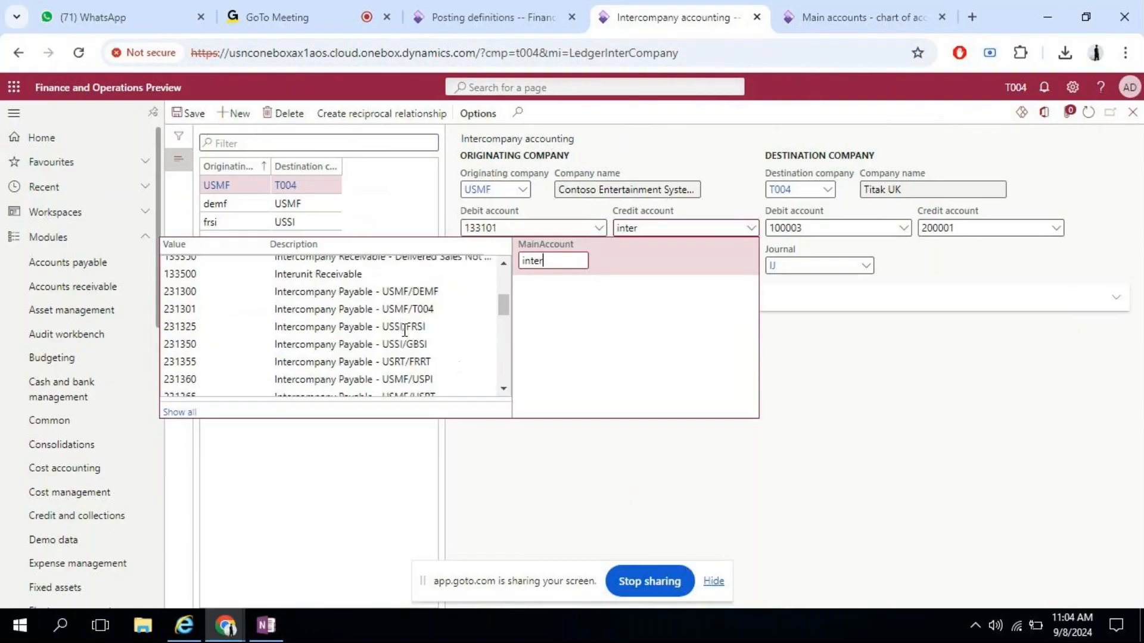
click(417, 309)
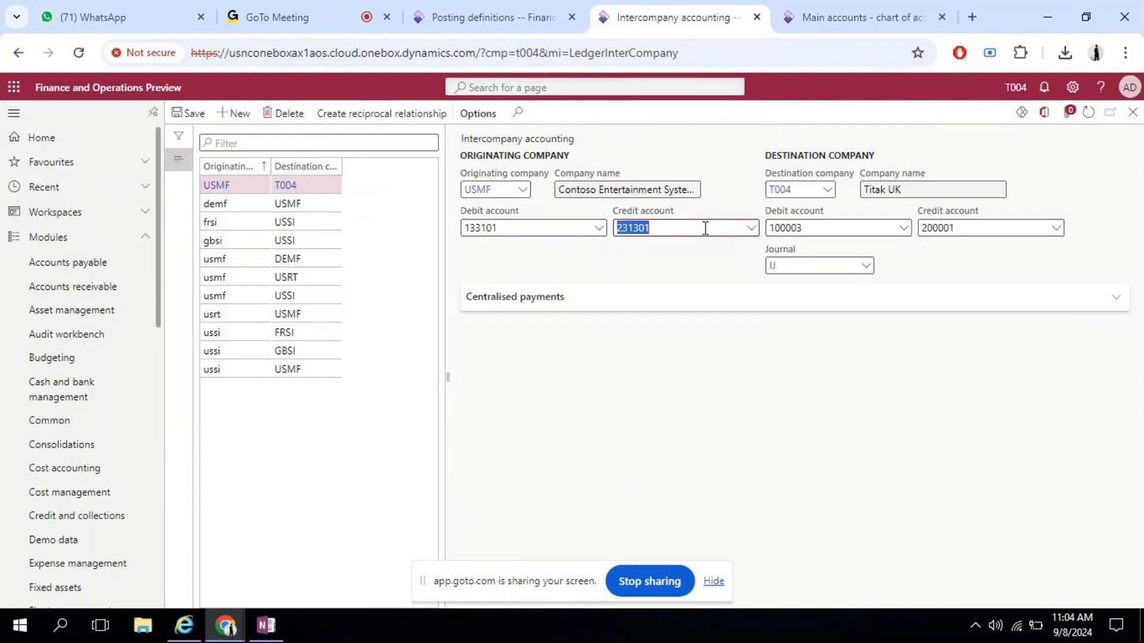
click(191, 110)
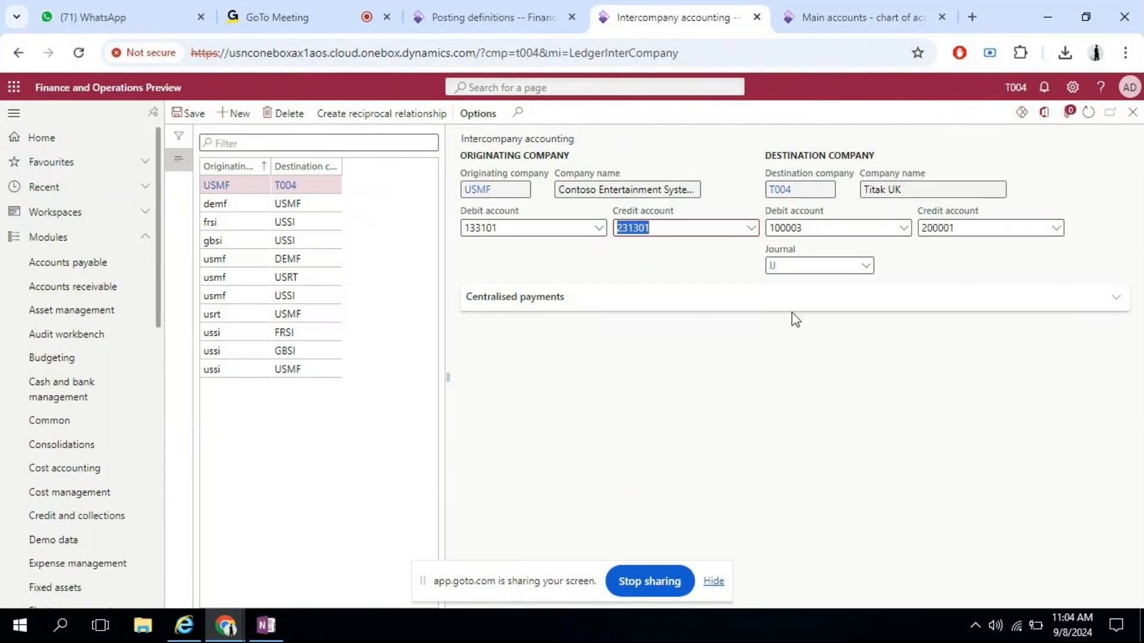
click(1120, 305)
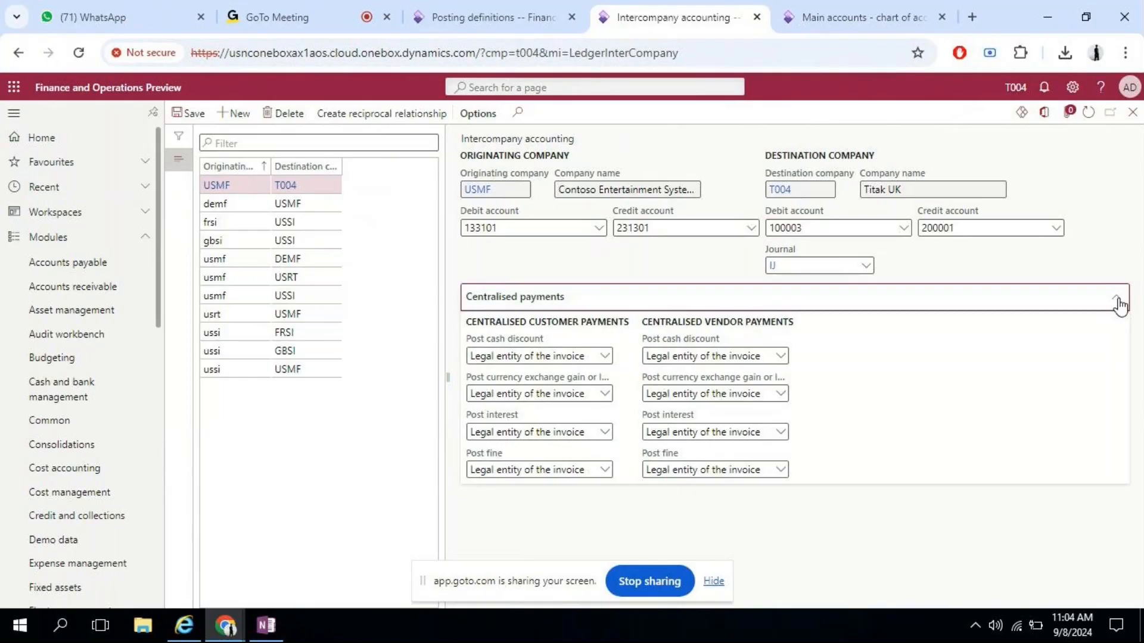
click(1118, 303)
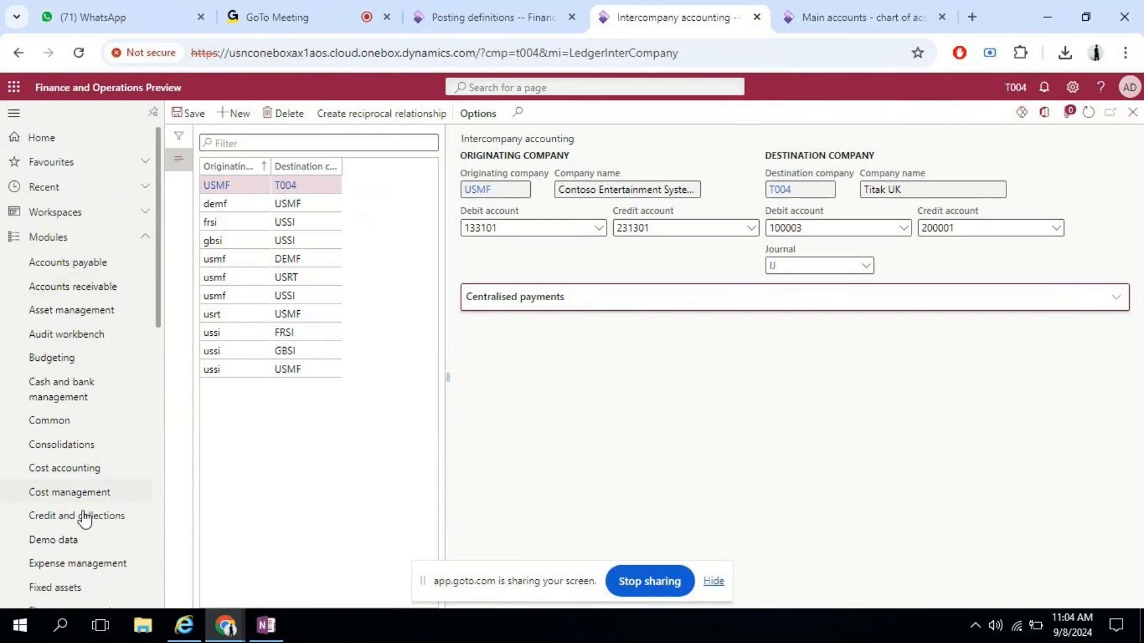
- Open the Global general journals page from the General ledger module's journal entries
scroll(84, 503, down, 3)
click(64, 473)
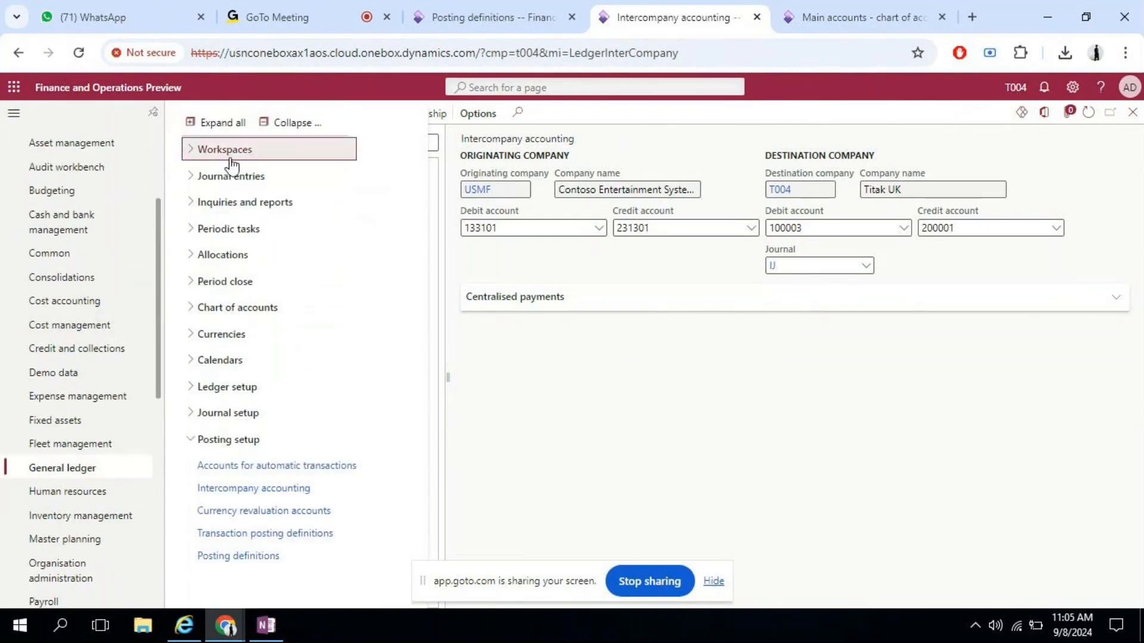
click(221, 181)
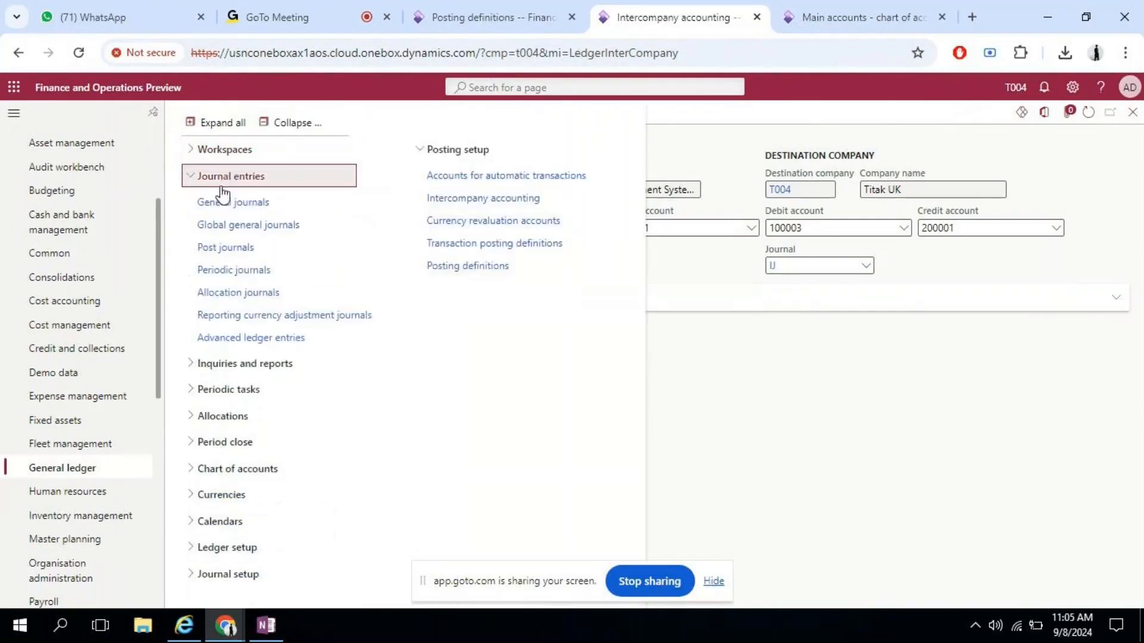
click(241, 226)
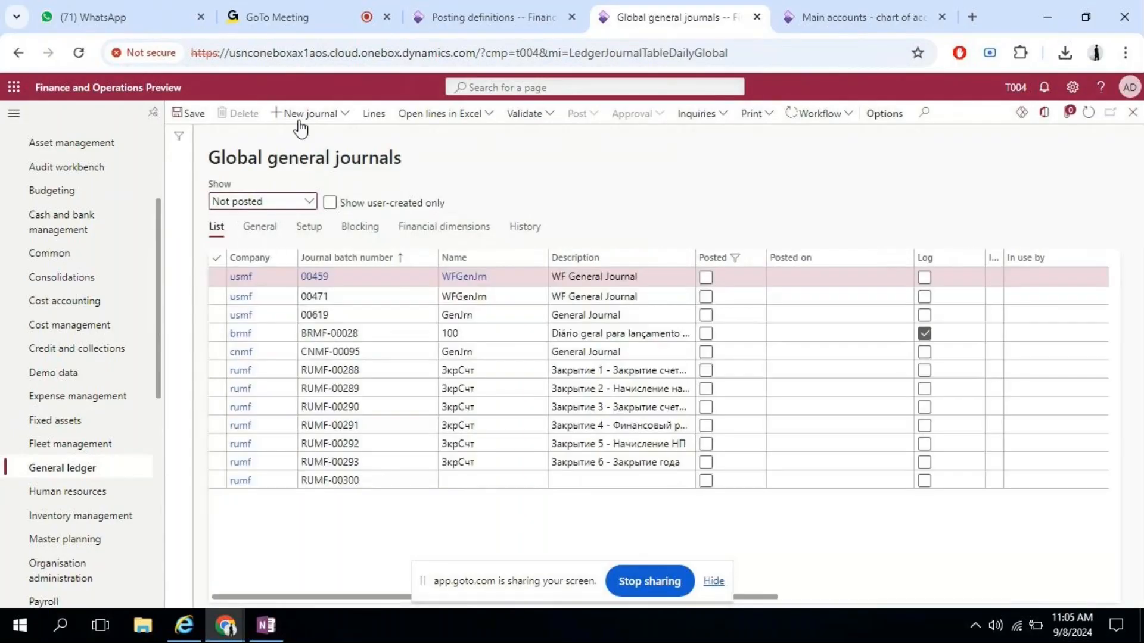
- Create a new global general journal for company T004 with the journal name IJ, Intercompany Journal
click(345, 115)
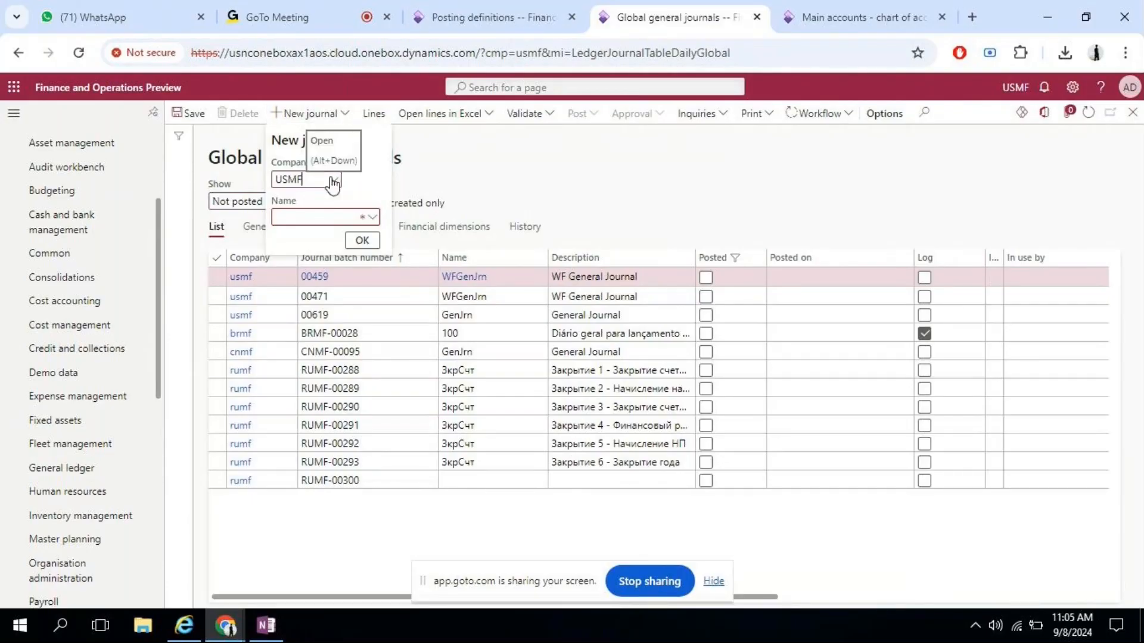
key(BackSpace)
key(BackSpace)
text(T004)
key(Tab)
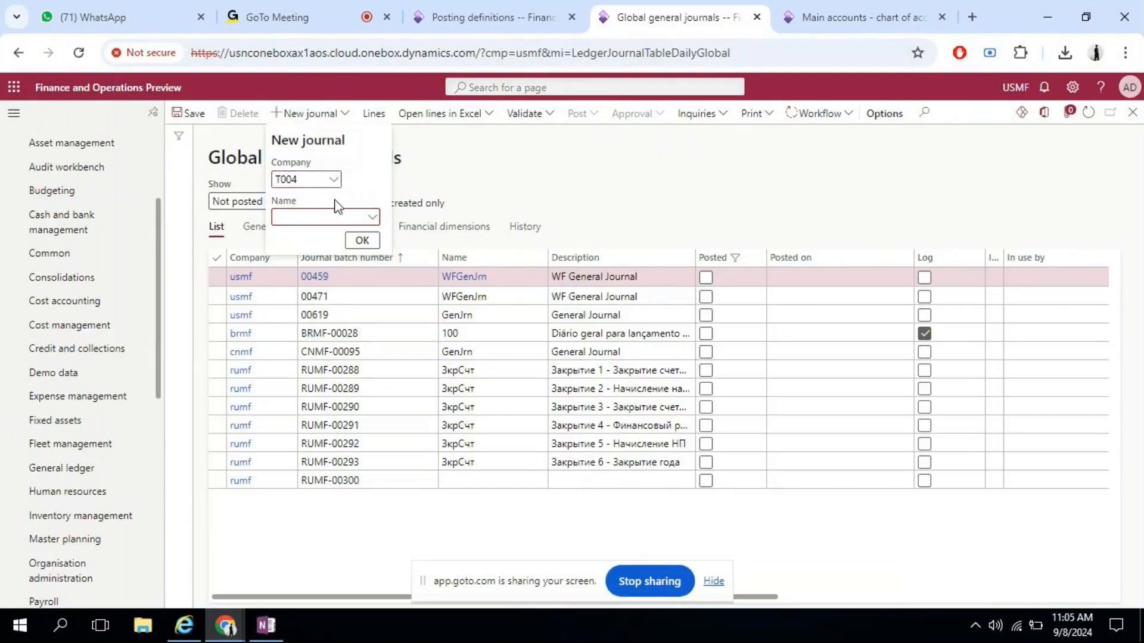
click(371, 218)
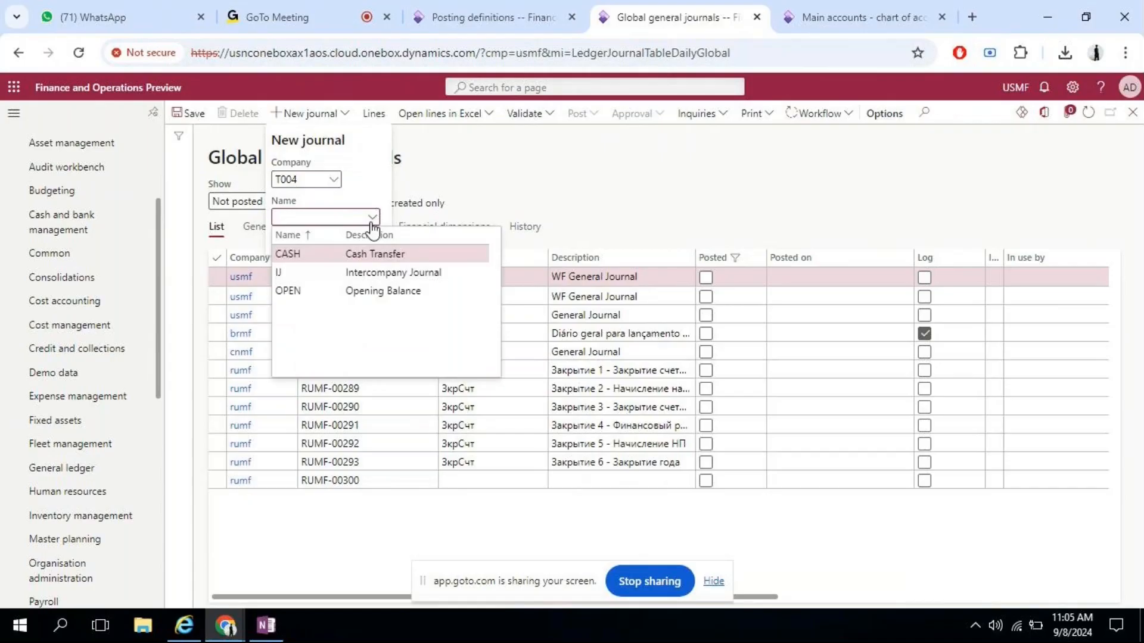
click(400, 273)
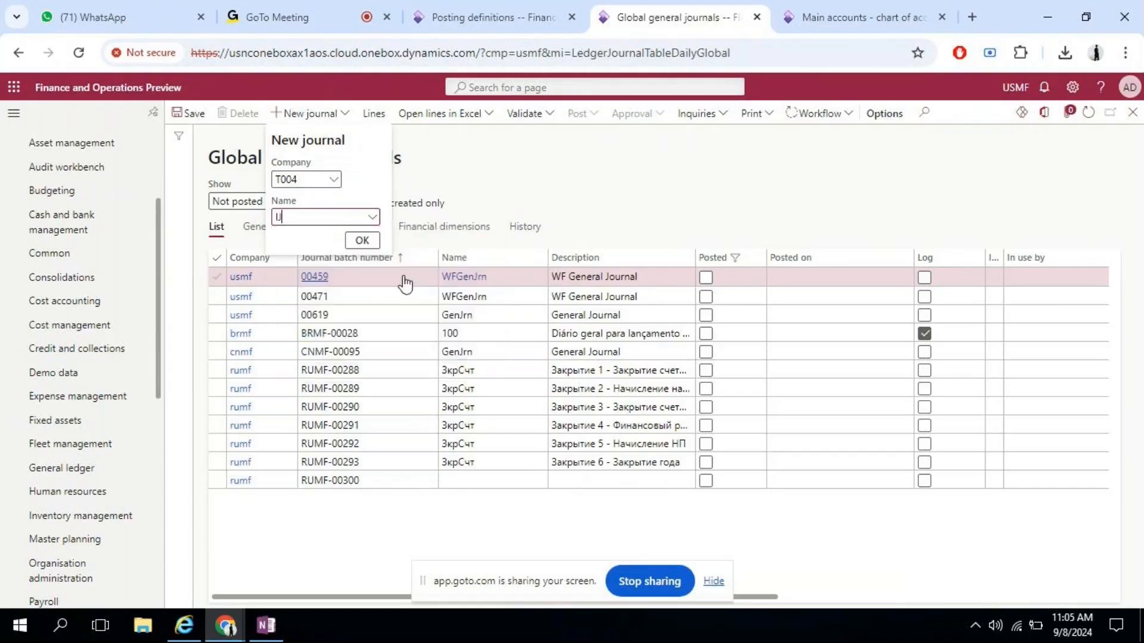
click(362, 241)
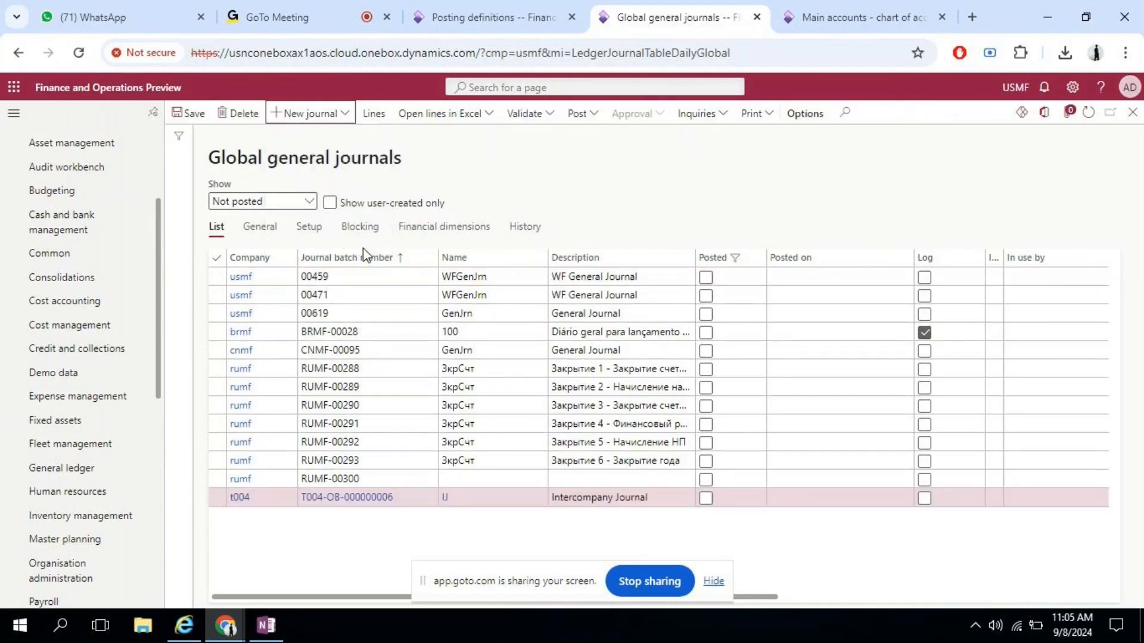
- Open the voucher lines of the new T004 intercompany journal and look over the line's columns
click(388, 498)
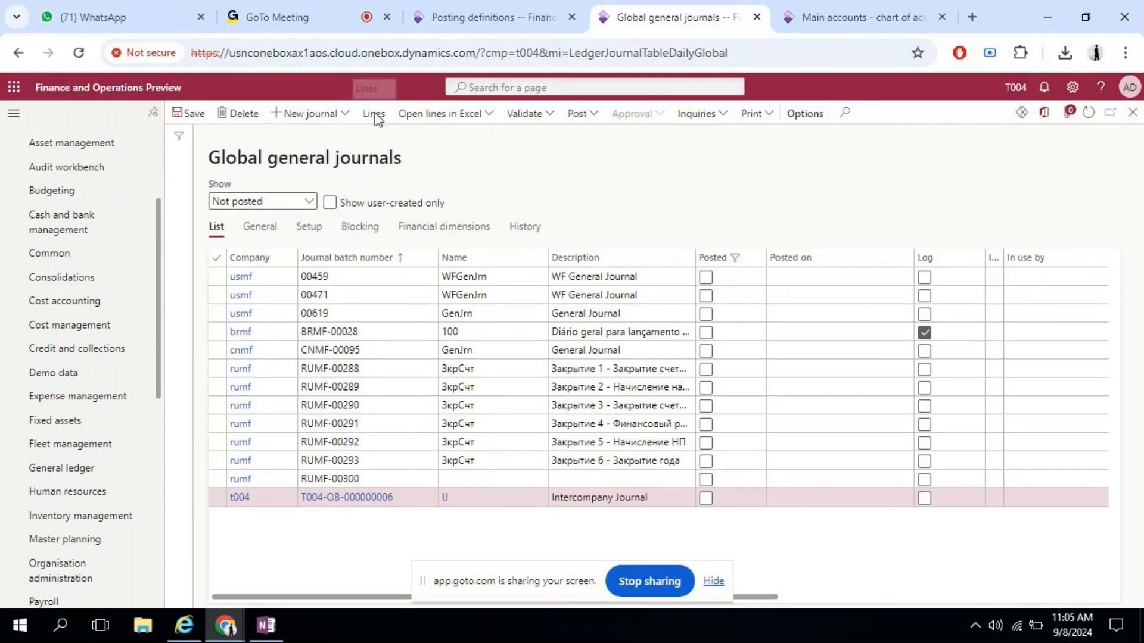
click(374, 114)
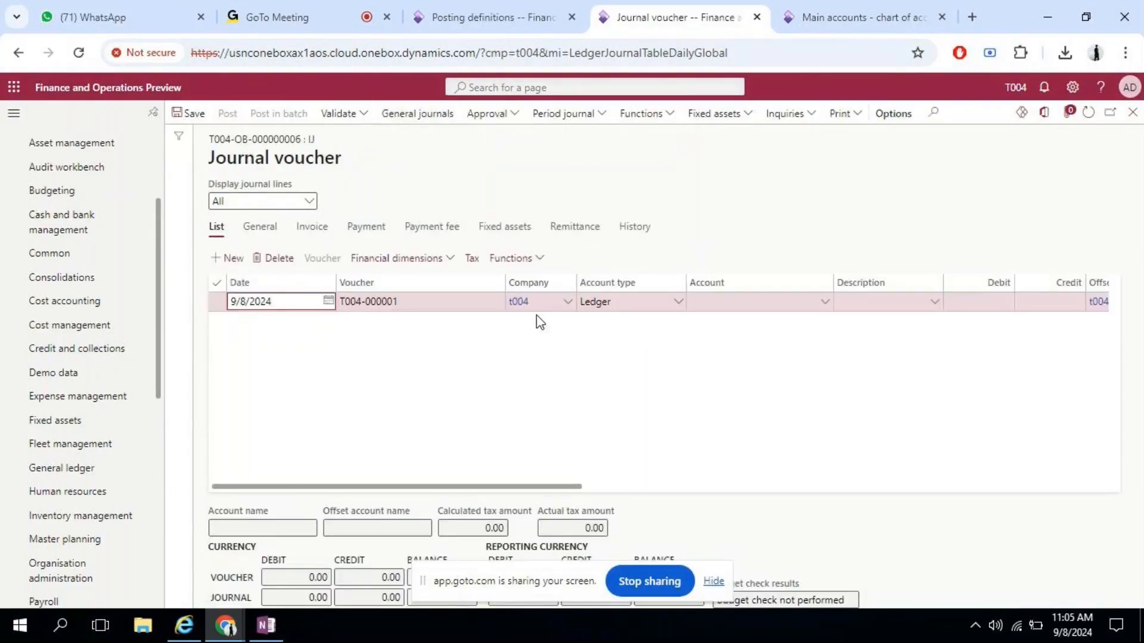
drag(466, 487, 587, 491)
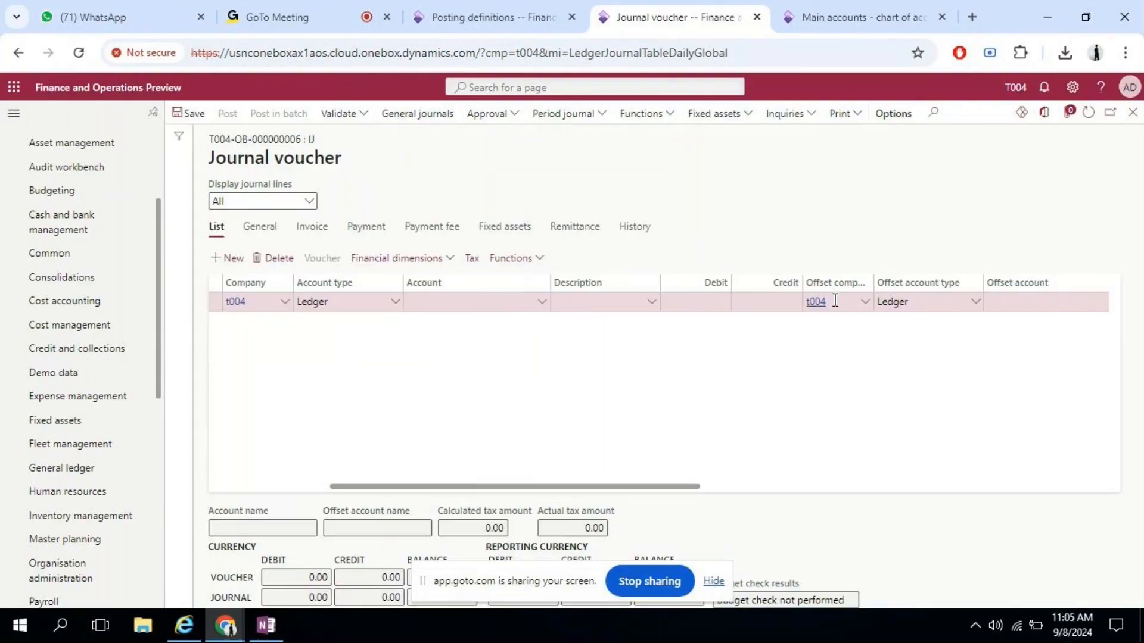
drag(524, 490, 406, 490)
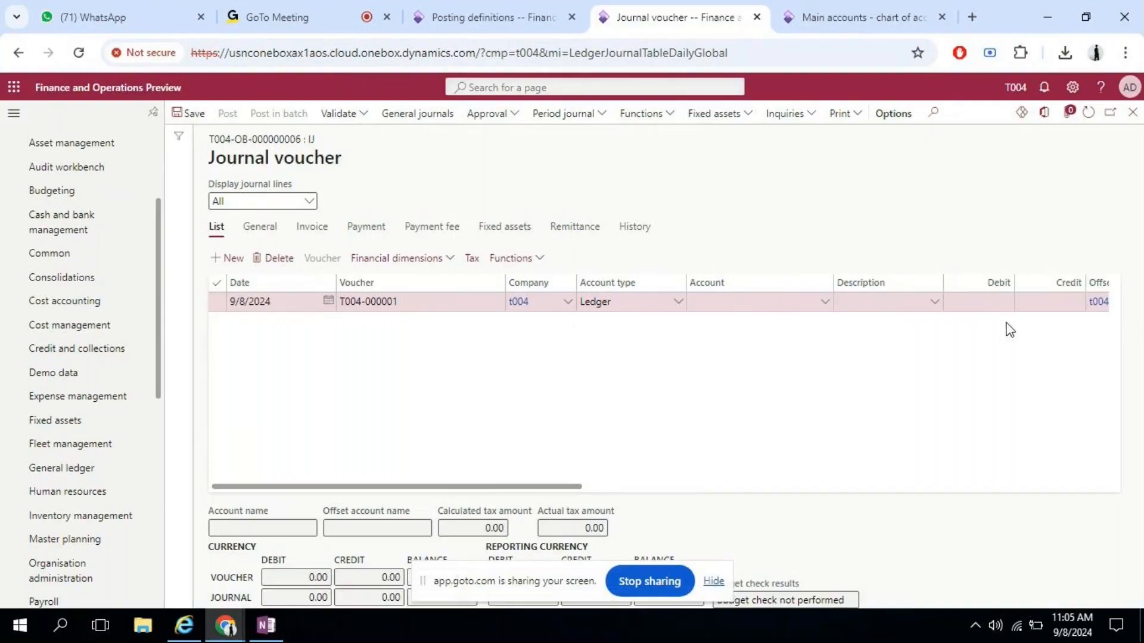
- Check the transfer amount in the OneNote intercompany sketch and enter a debit of 1,00,000.00 on the journal voucher line in Chrome
click(267, 627)
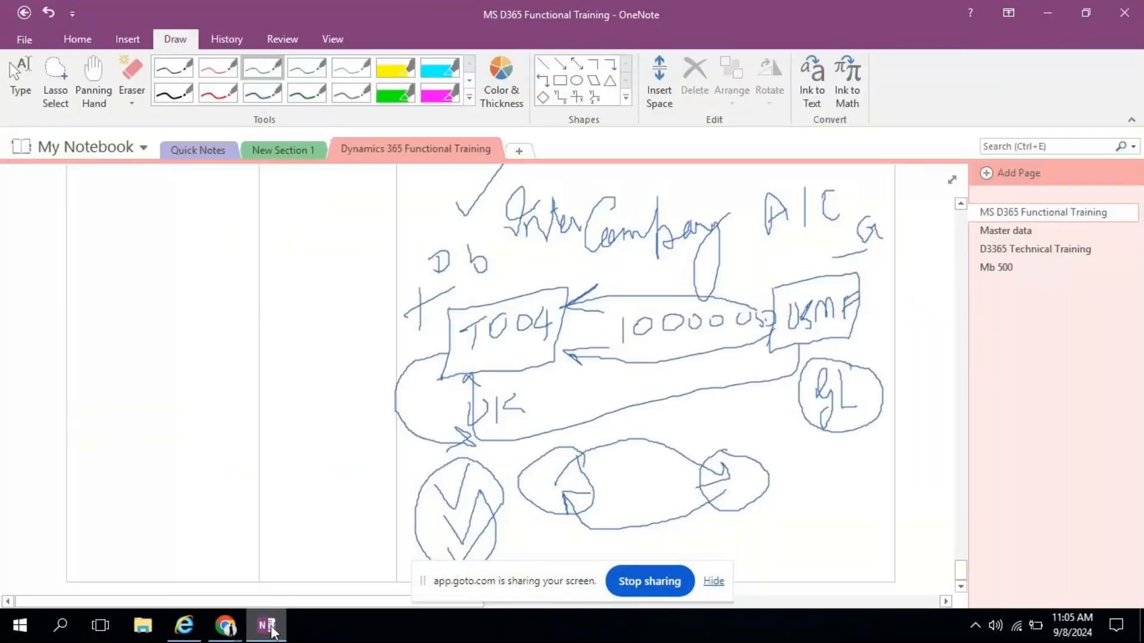
click(226, 625)
click(1001, 298)
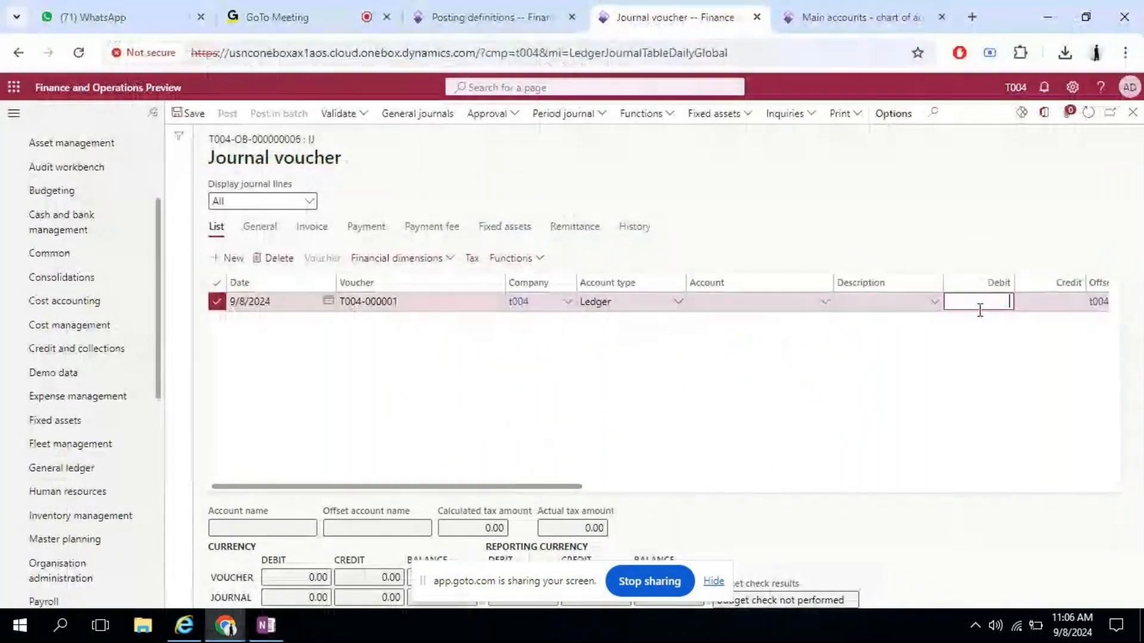
text(1,00,00)
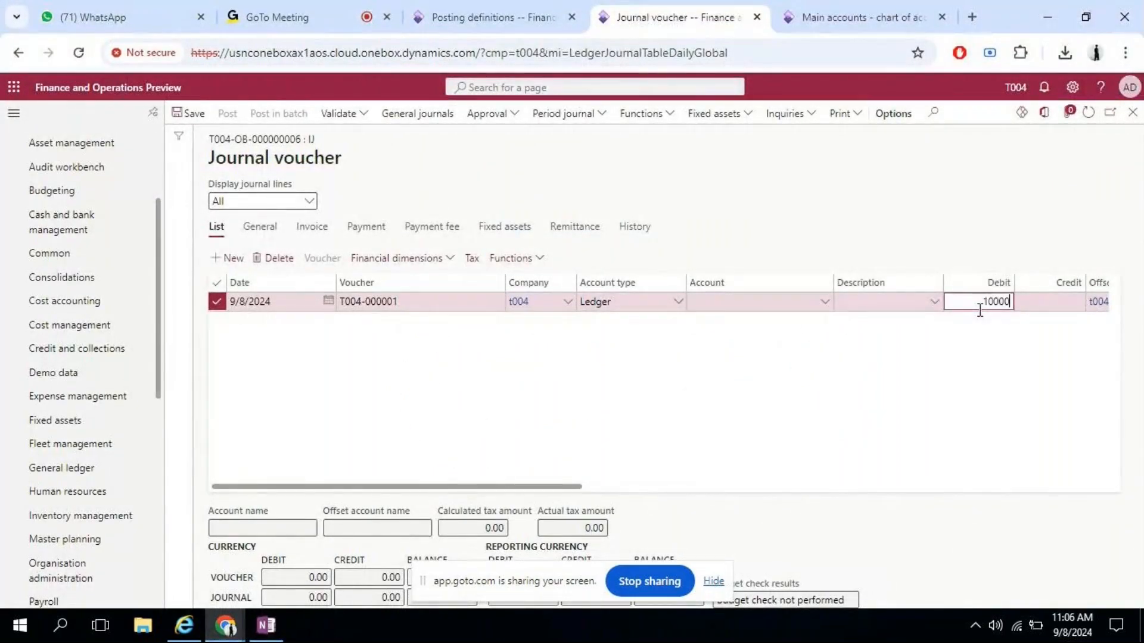
text(0)
key(Tab)
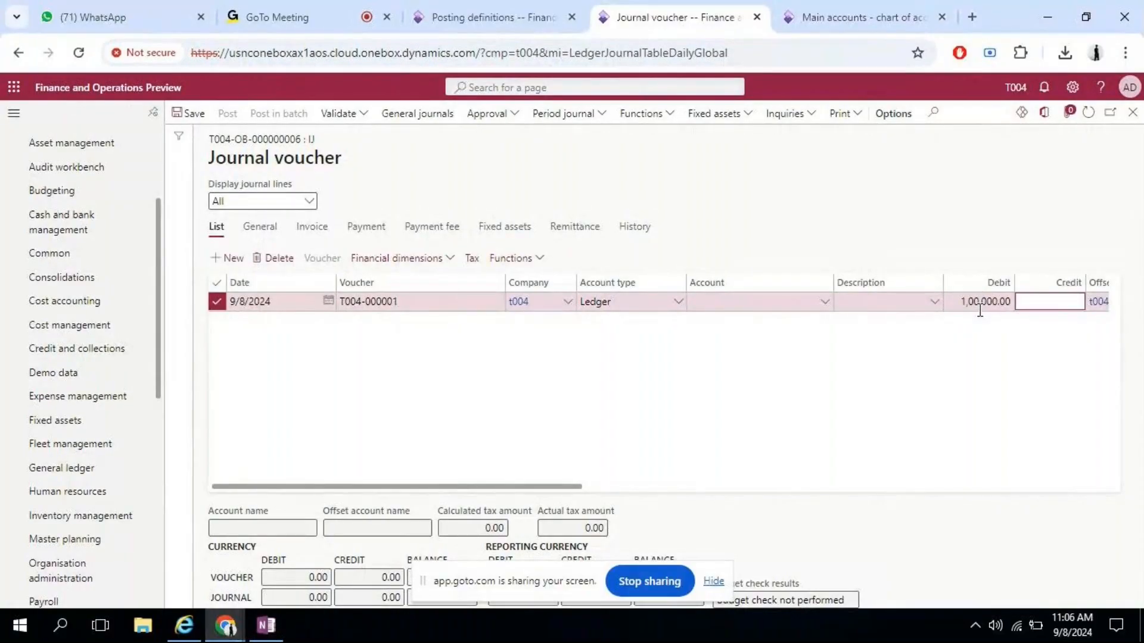
- Set the voucher line's offset company to USMF
key(Tab)
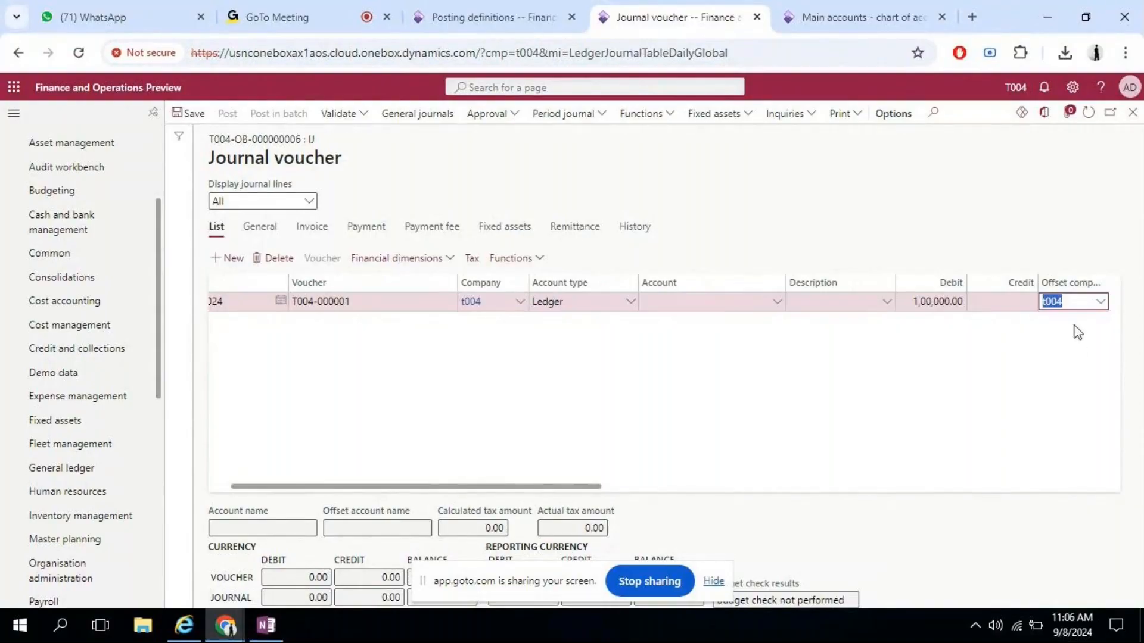
click(1101, 304)
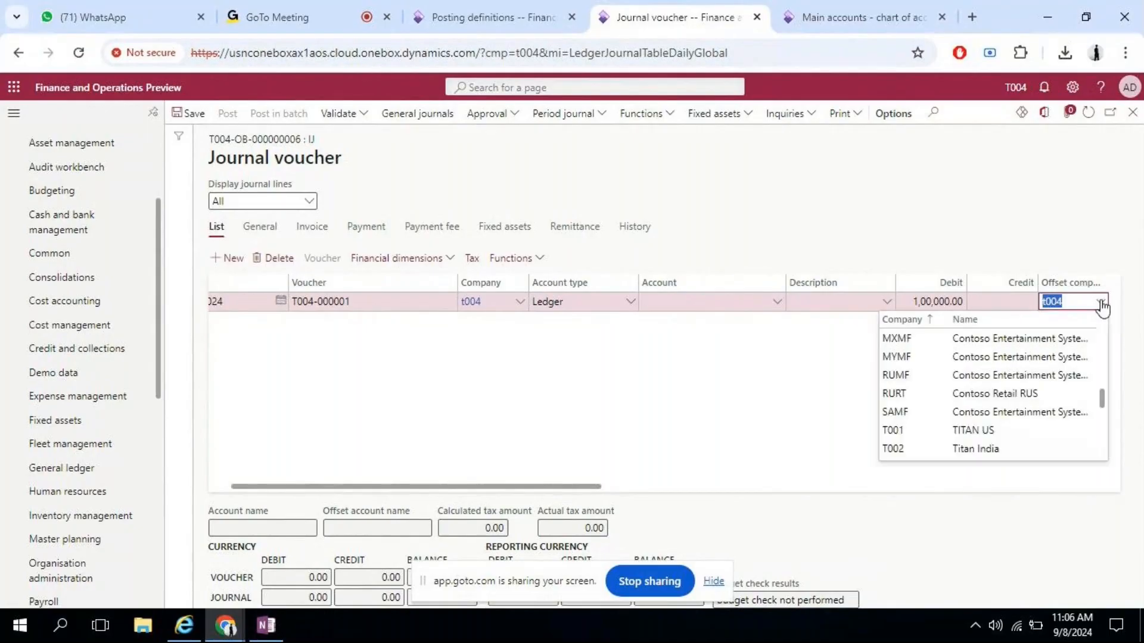
text(USMF)
key(Tab)
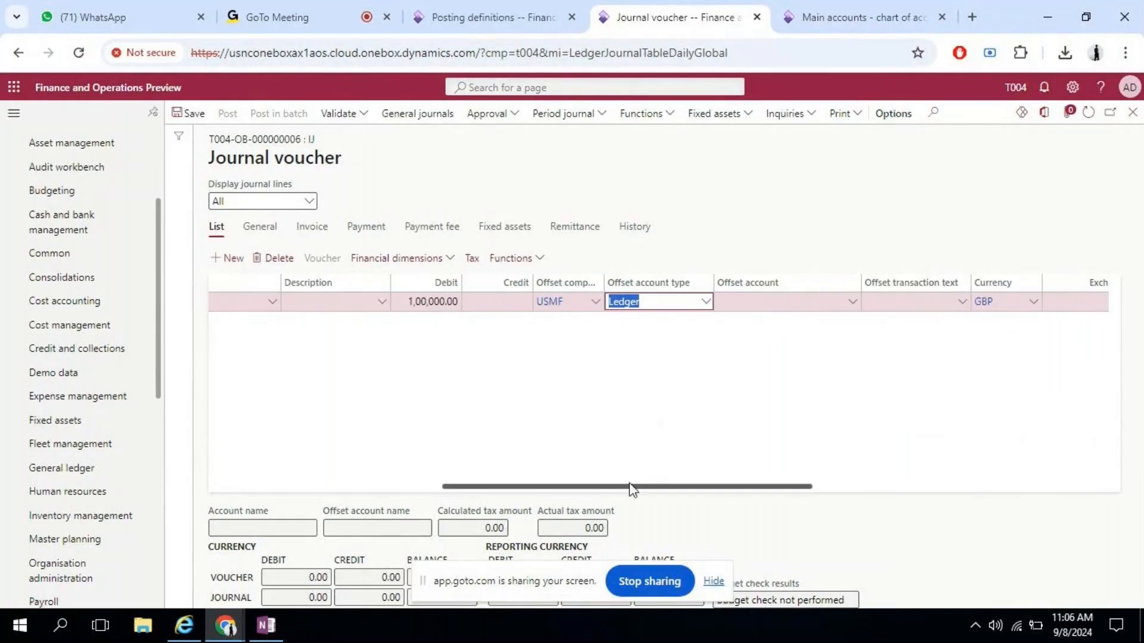
drag(632, 489, 332, 533)
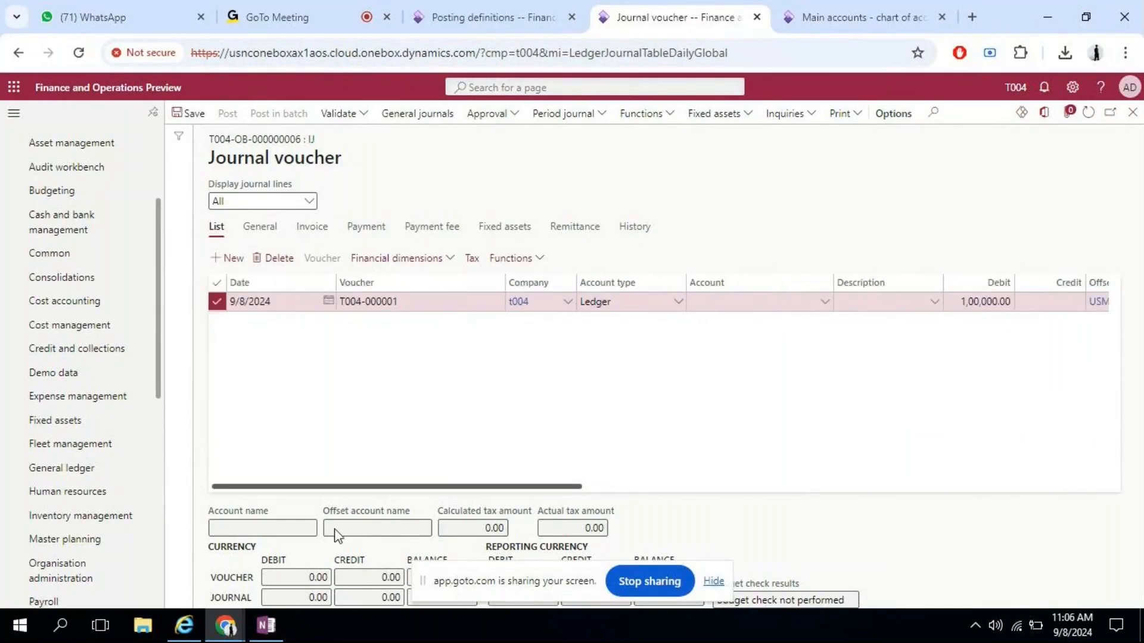
- Set the voucher line's account to 100003 with cost center 013 Procurement, department 023 Operations and business unit 004 IT Consulting Practice
click(828, 305)
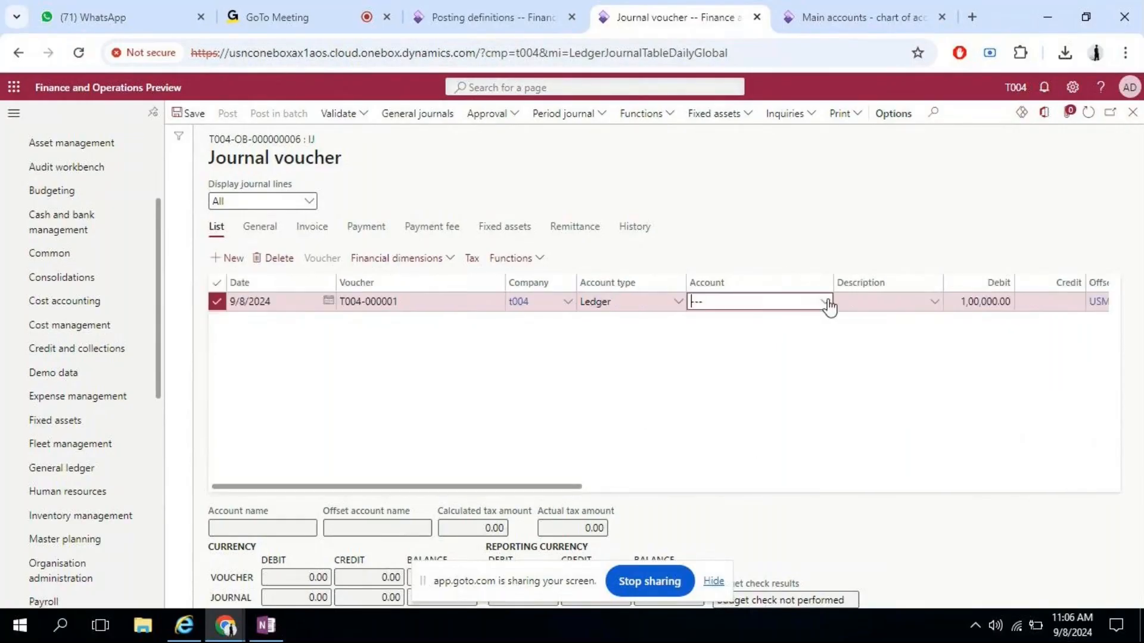
click(827, 302)
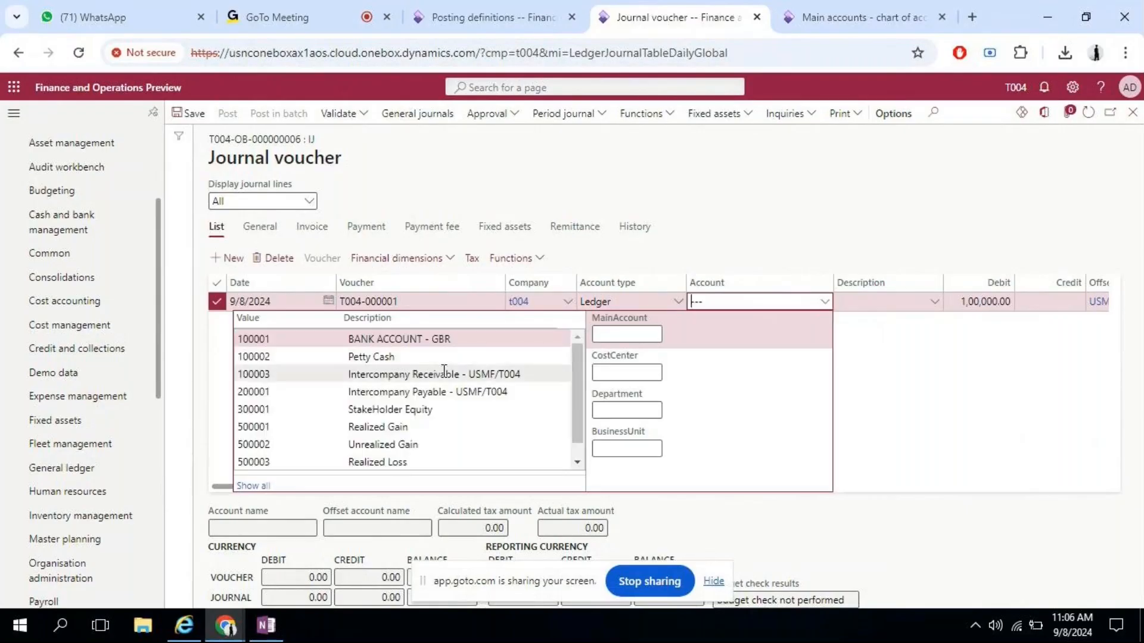
click(485, 374)
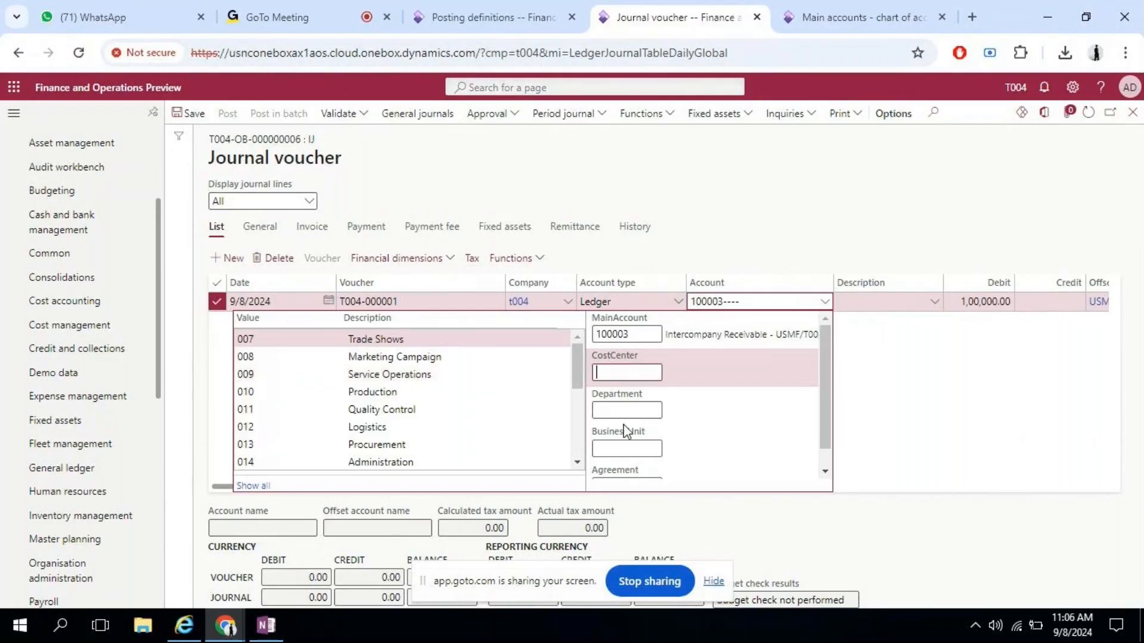
scroll(625, 432, down, 1)
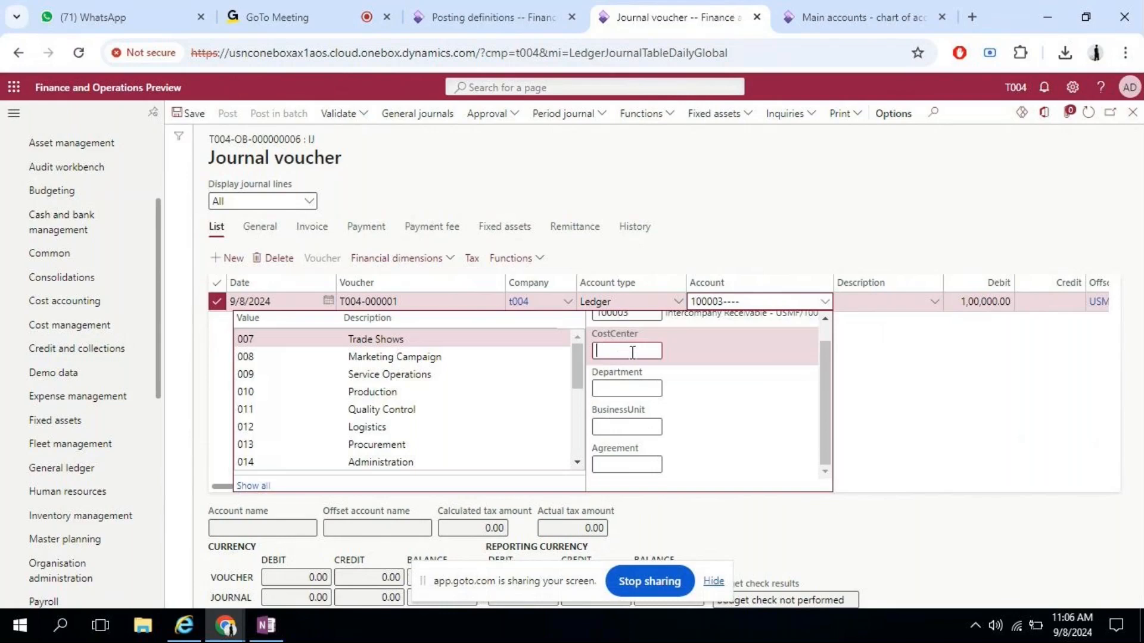
scroll(601, 373, up, 1)
click(602, 372)
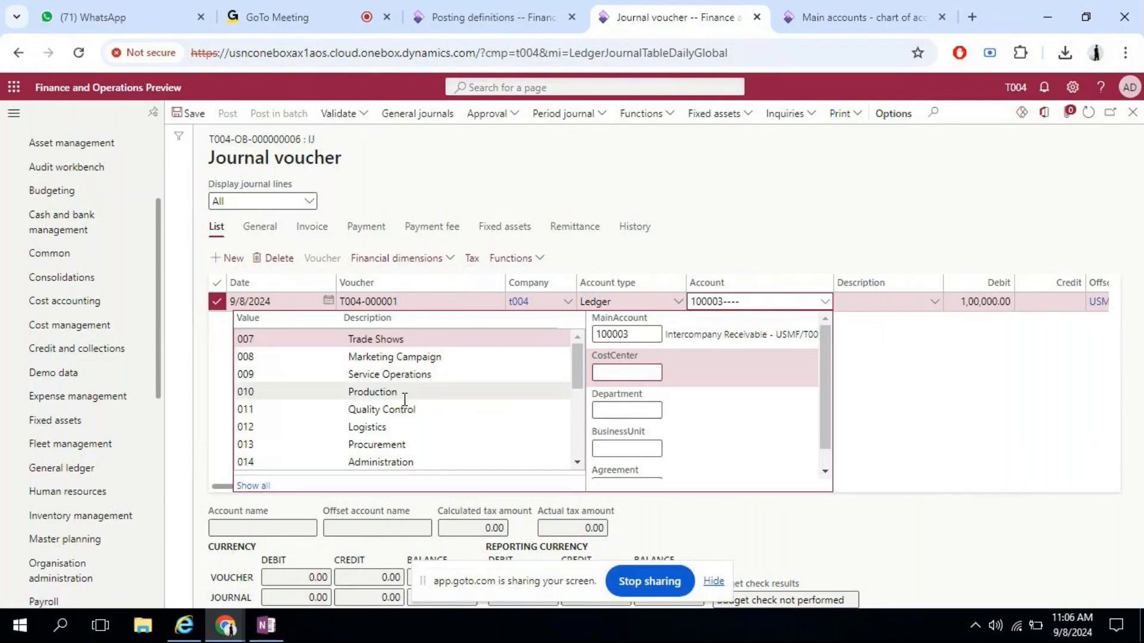
click(396, 443)
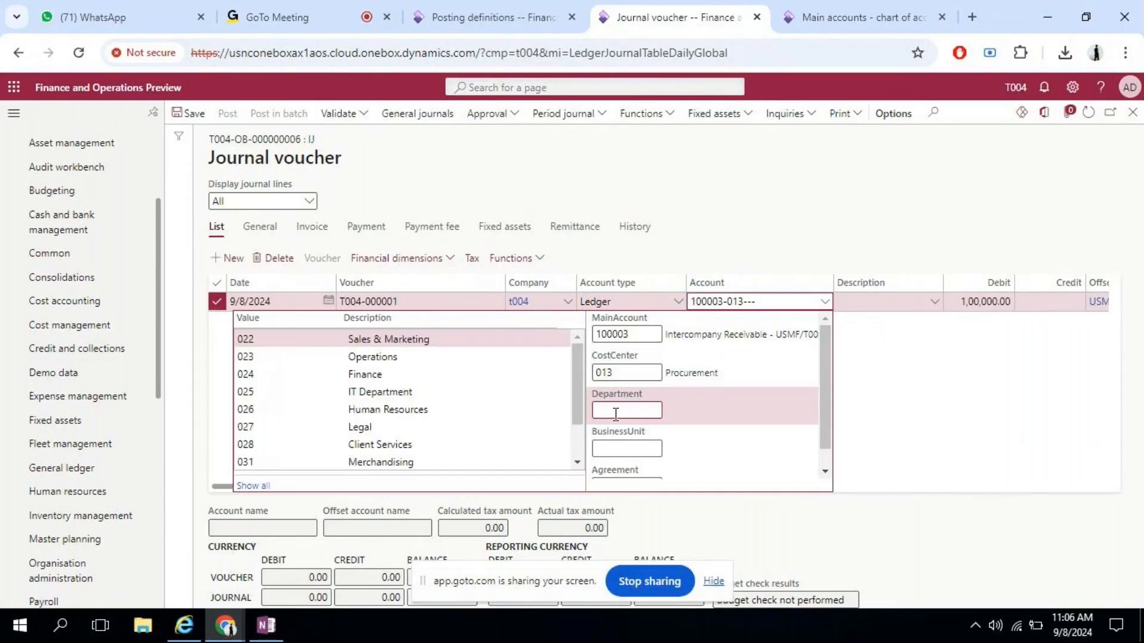
click(390, 359)
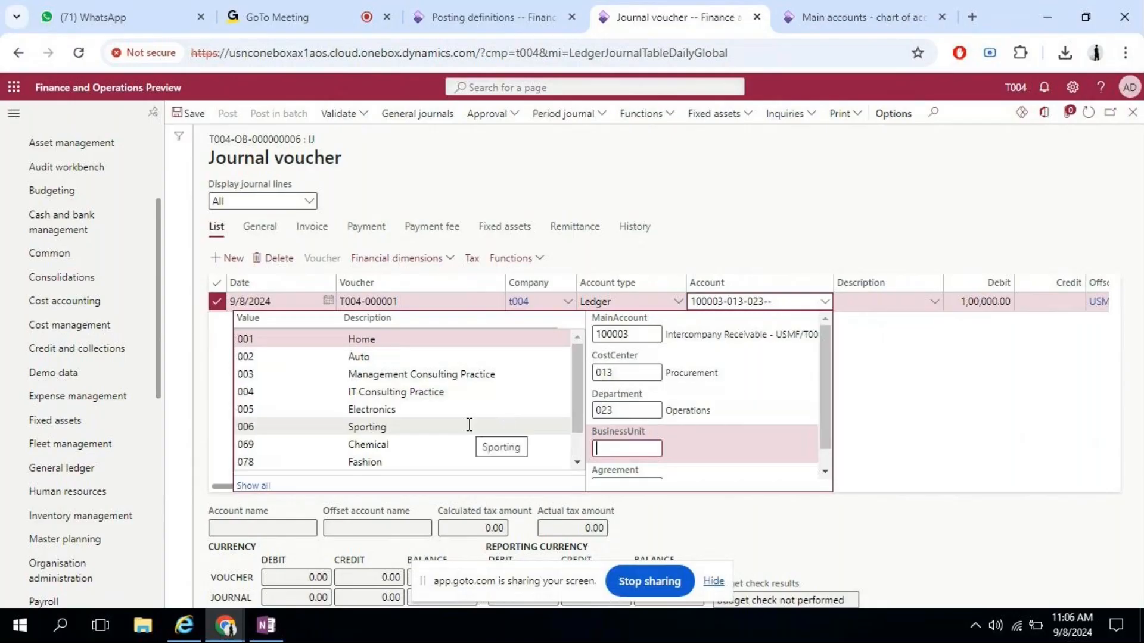
click(429, 393)
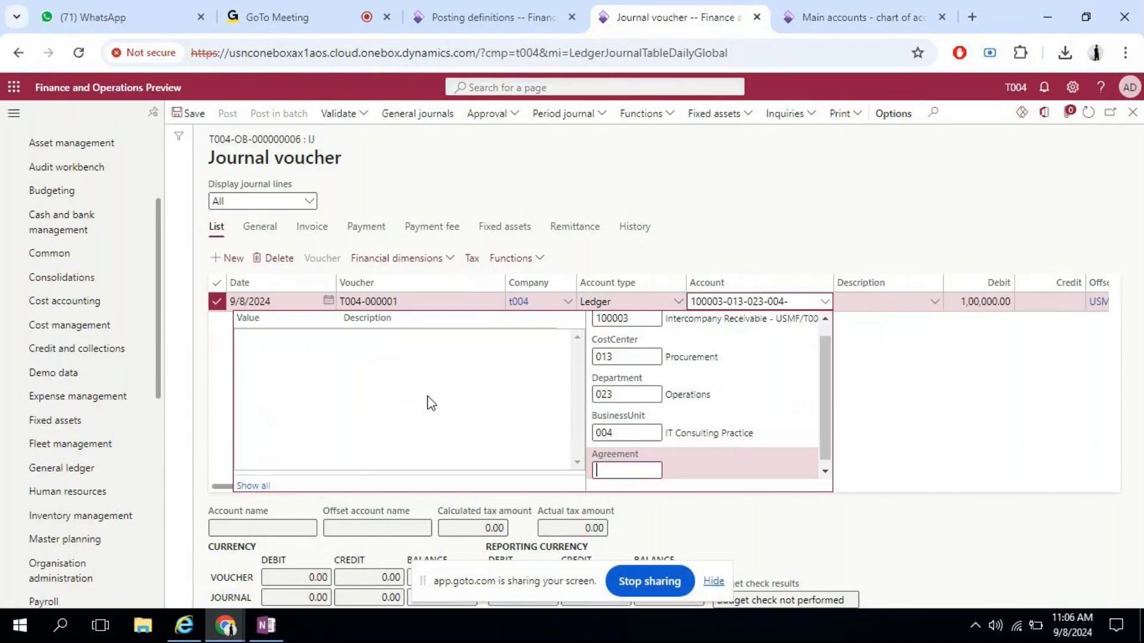
- Change the business unit in the voucher line's account to 078 Fashion, leaving the agreement blank
click(642, 432)
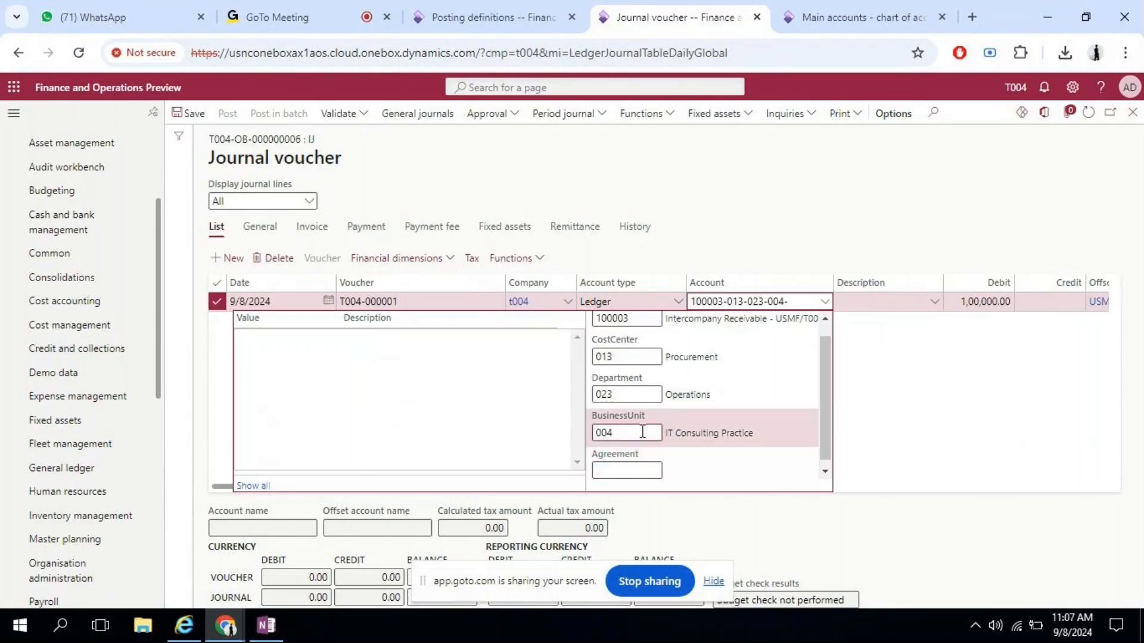
key(BackSpace)
key(BackSpace)
key(BackSpace)
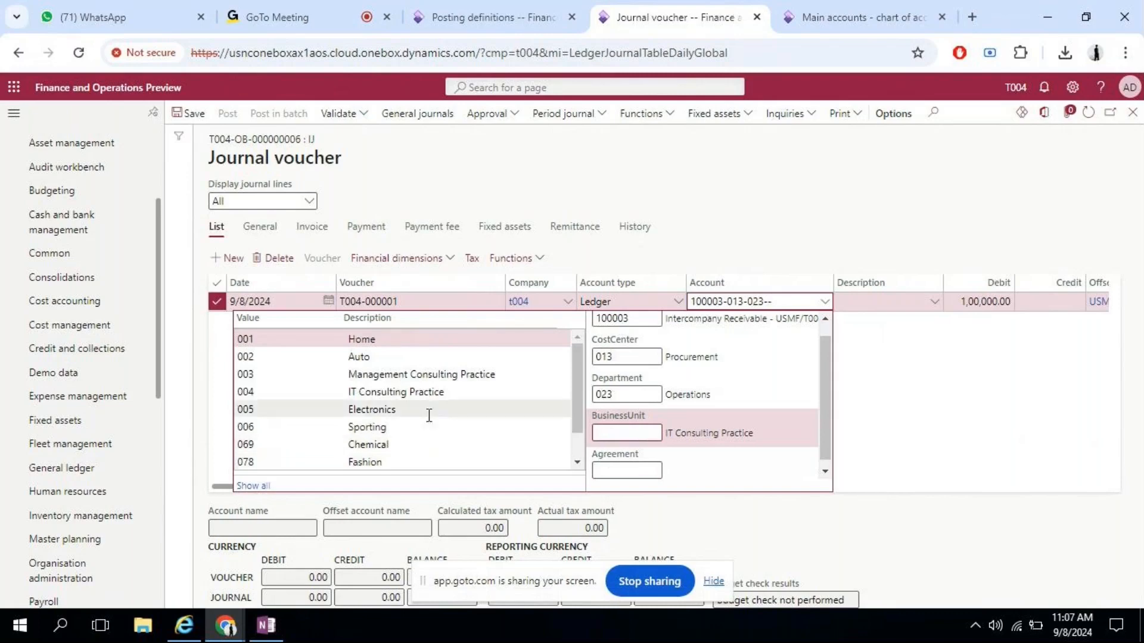
scroll(437, 413, down, 1)
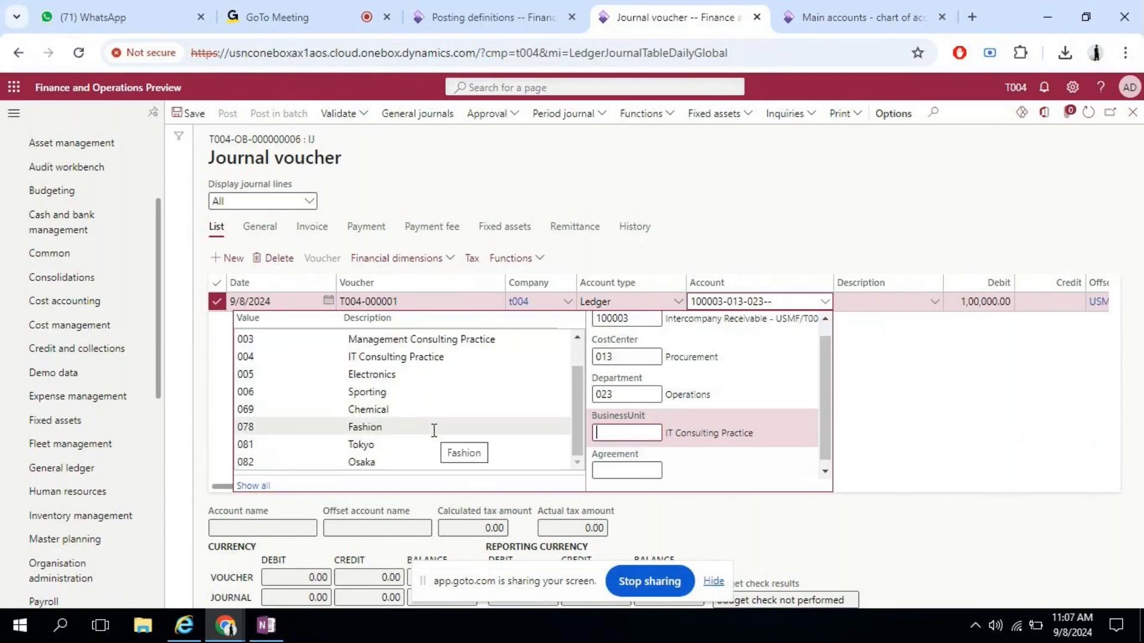
click(434, 430)
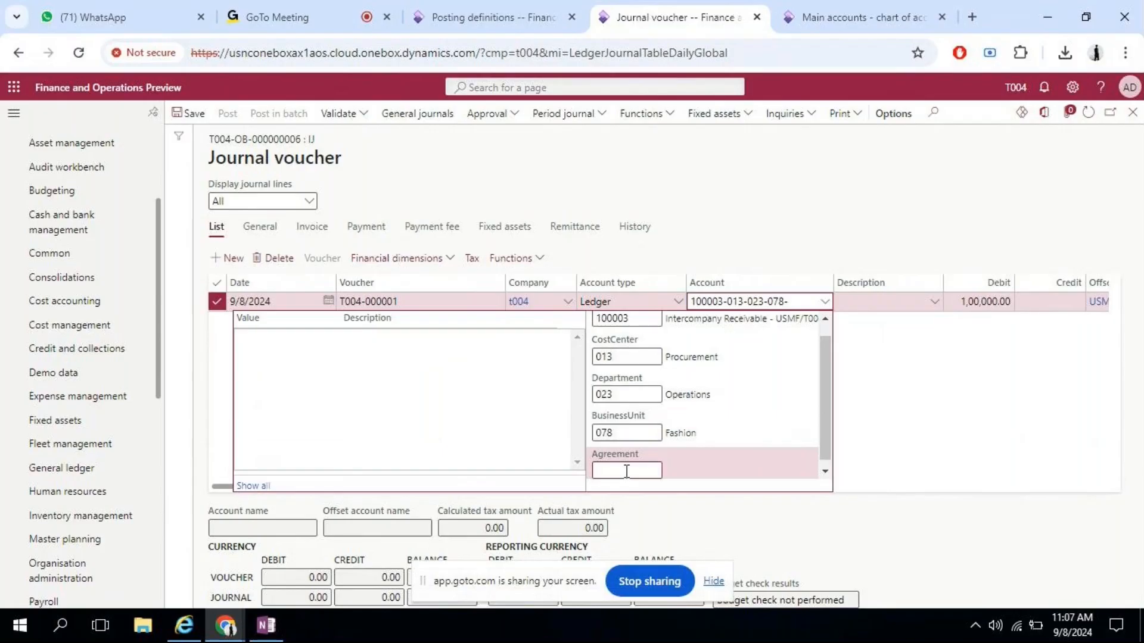
click(883, 449)
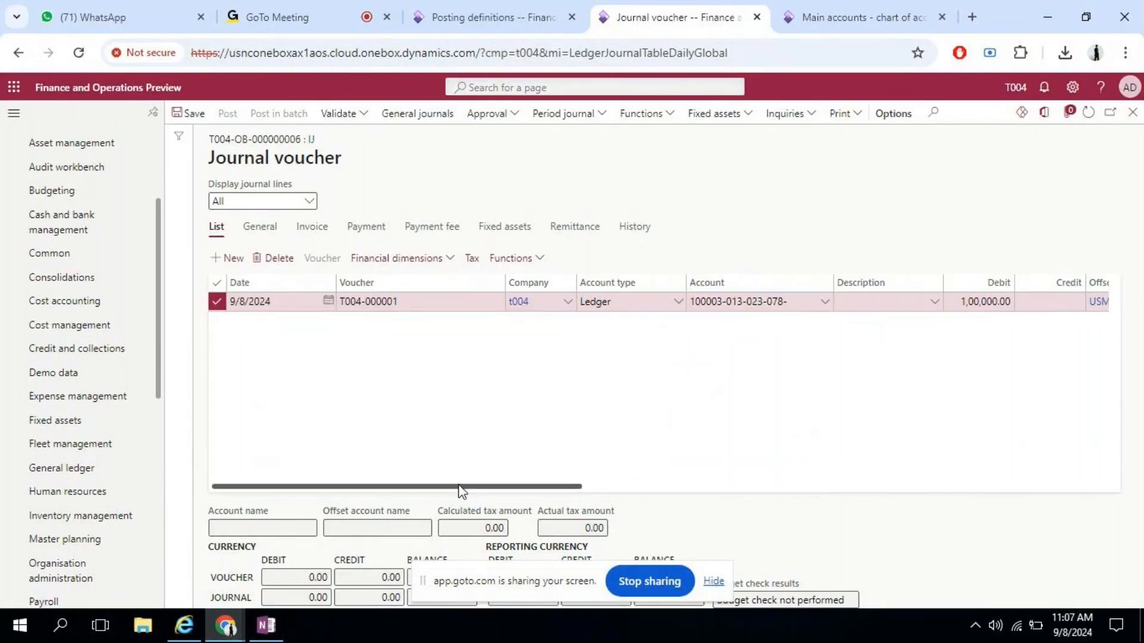
- Set the line's offset account to 231301 Intercompany Payable - USMF/T004 with business unit 003 Management Consulting Practice and department 023 Operations
drag(460, 490, 695, 518)
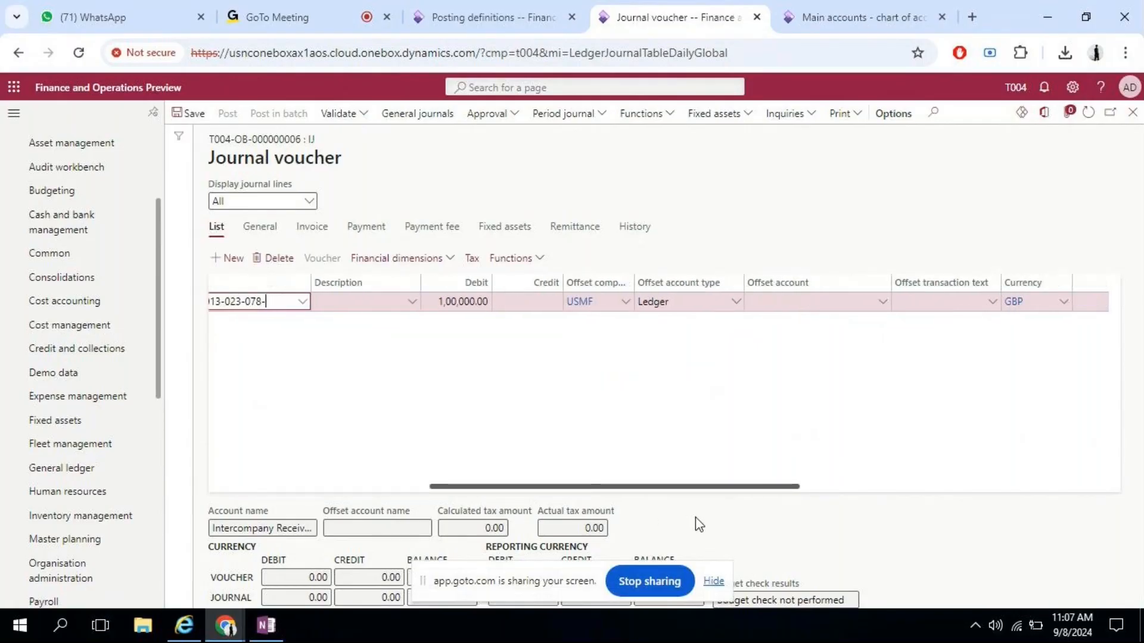
click(832, 311)
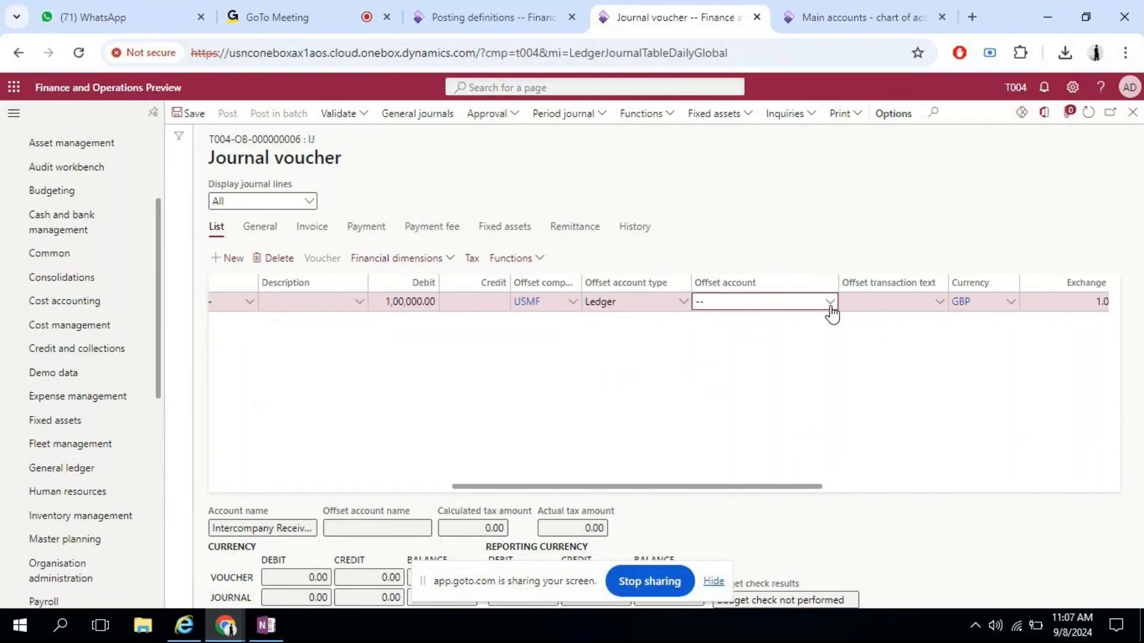
click(830, 305)
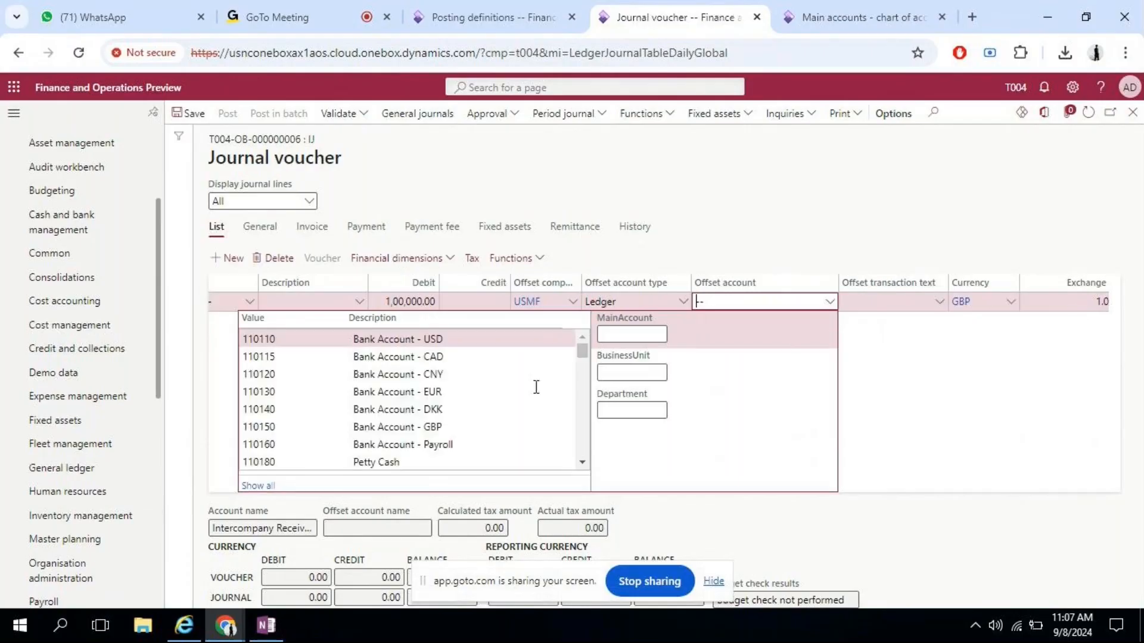
click(616, 337)
text(inter)
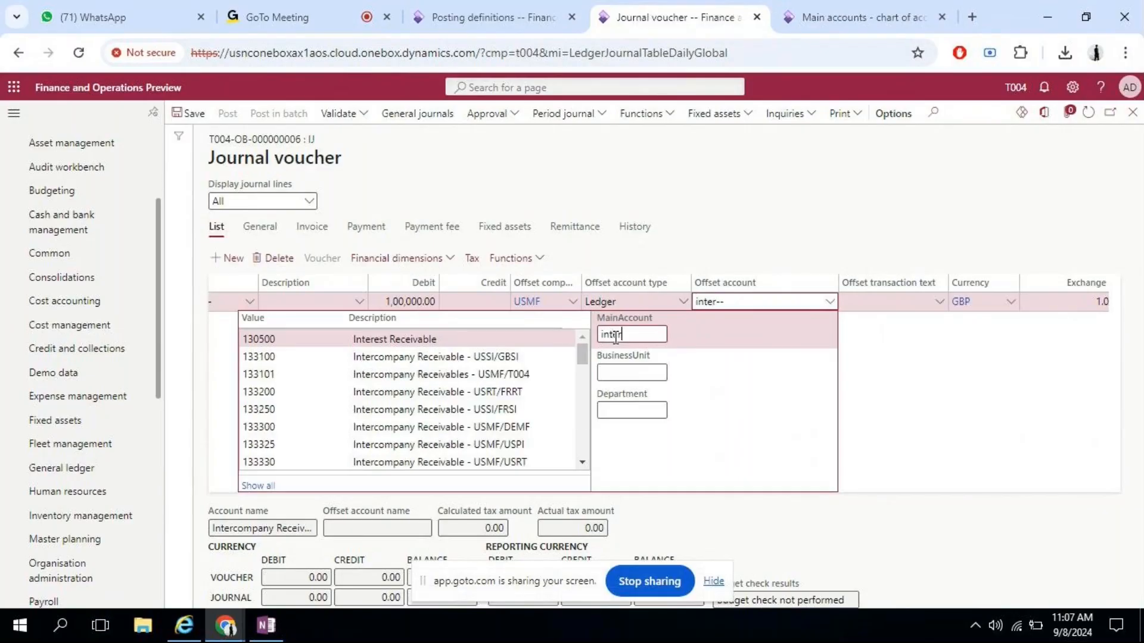
scroll(492, 400, down, 5)
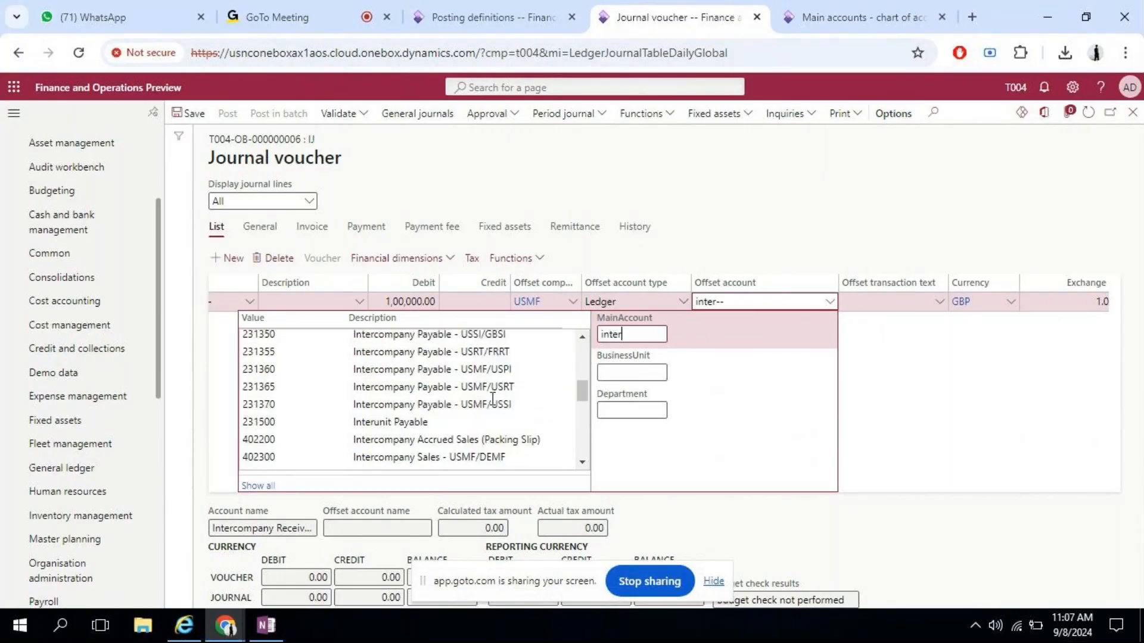
scroll(492, 400, up, 2)
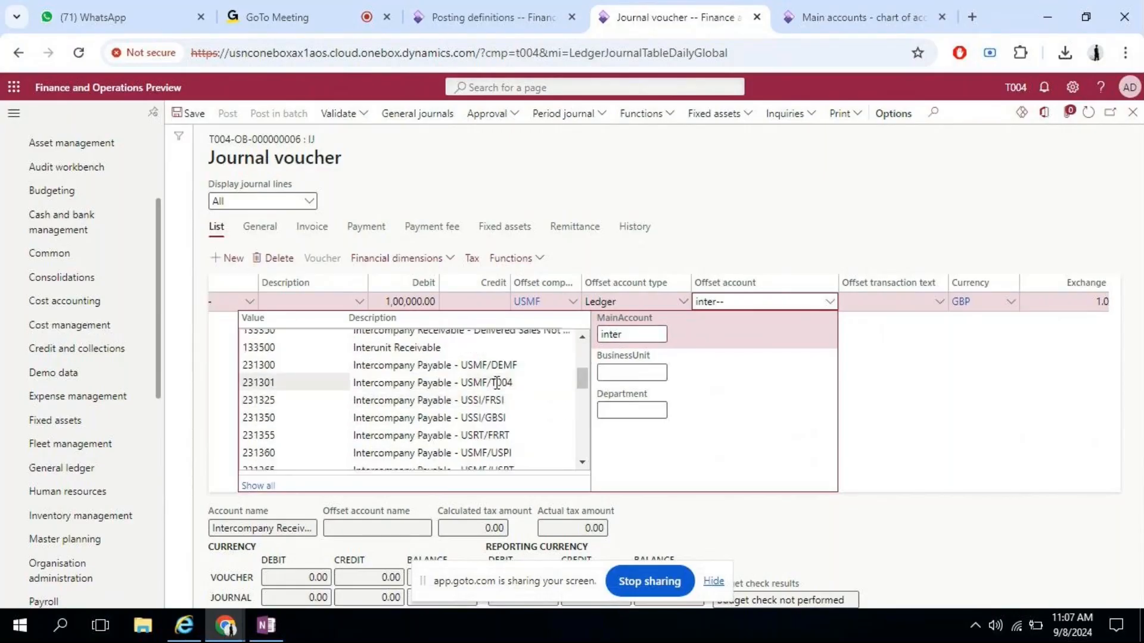
click(492, 382)
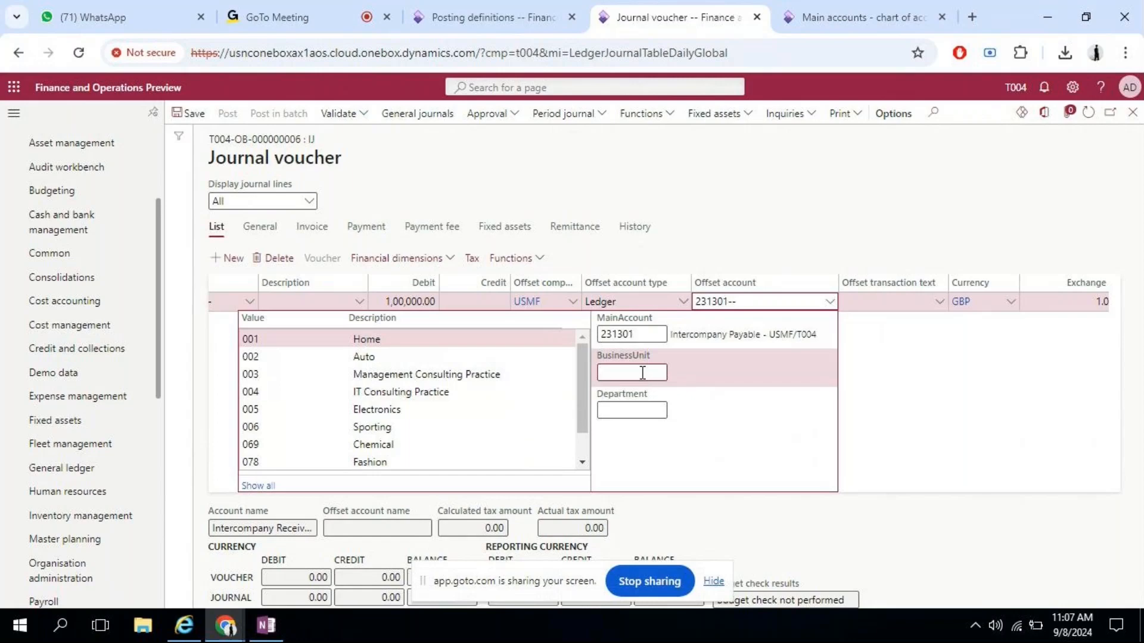
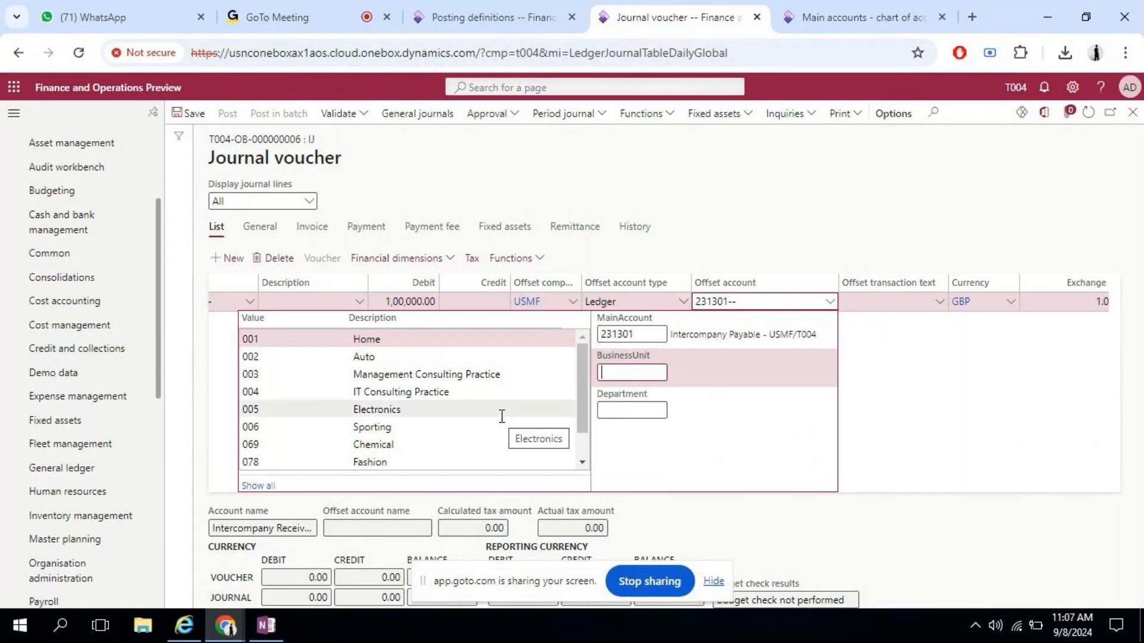
click(456, 381)
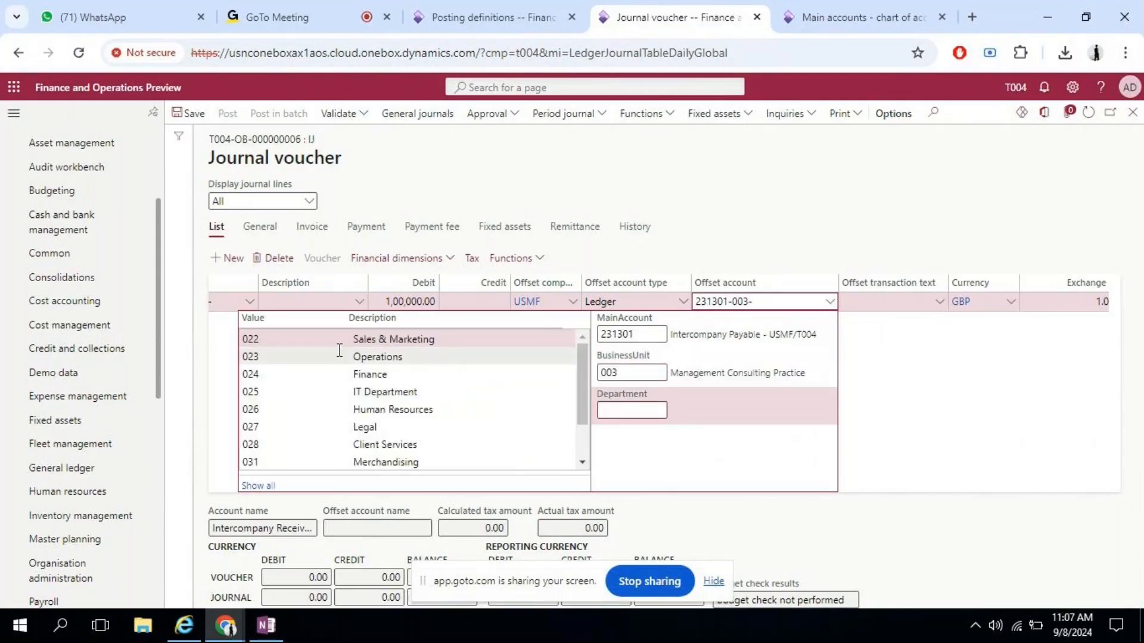
click(385, 359)
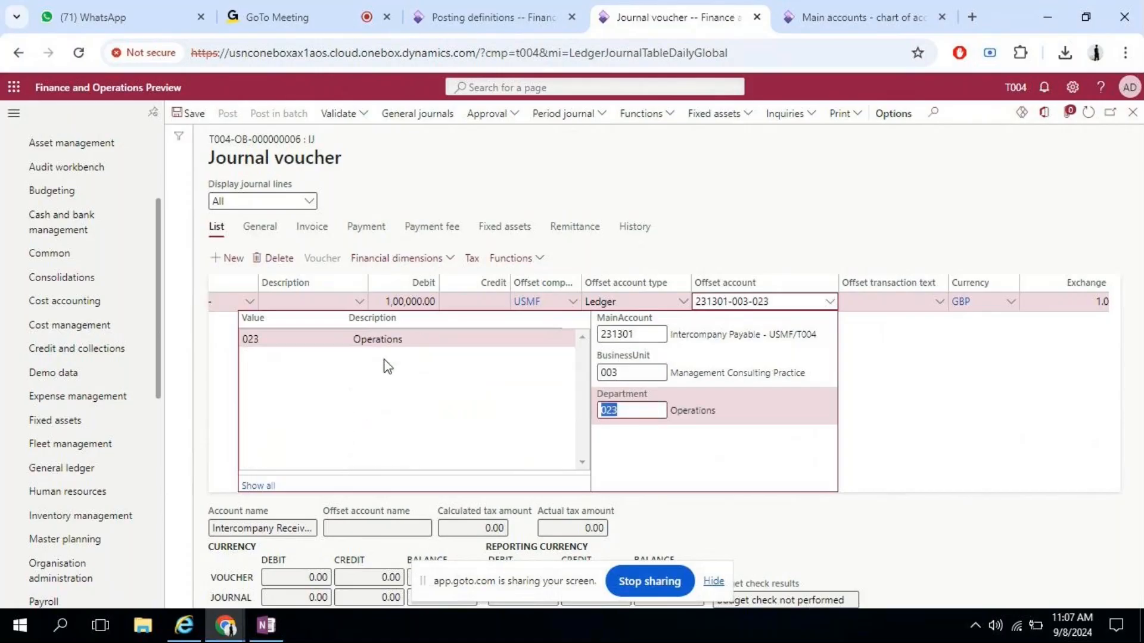
click(902, 390)
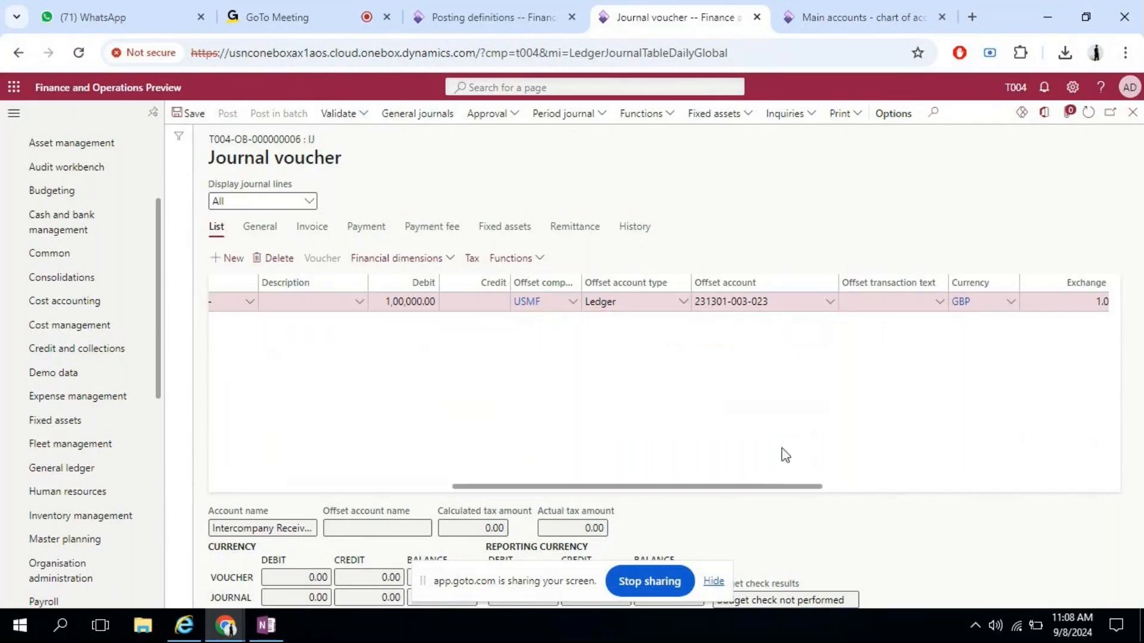
- Set the voucher line's currency to USD
click(1013, 306)
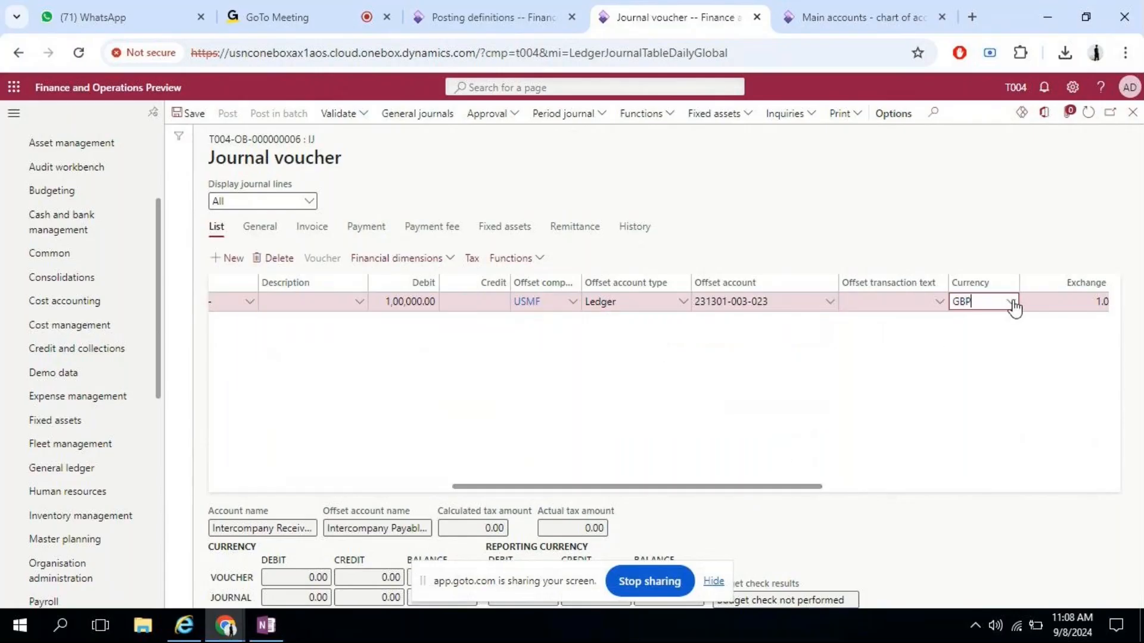
click(1011, 302)
key(BackSpace)
key(BackSpace)
key(BackSpace)
text(usd)
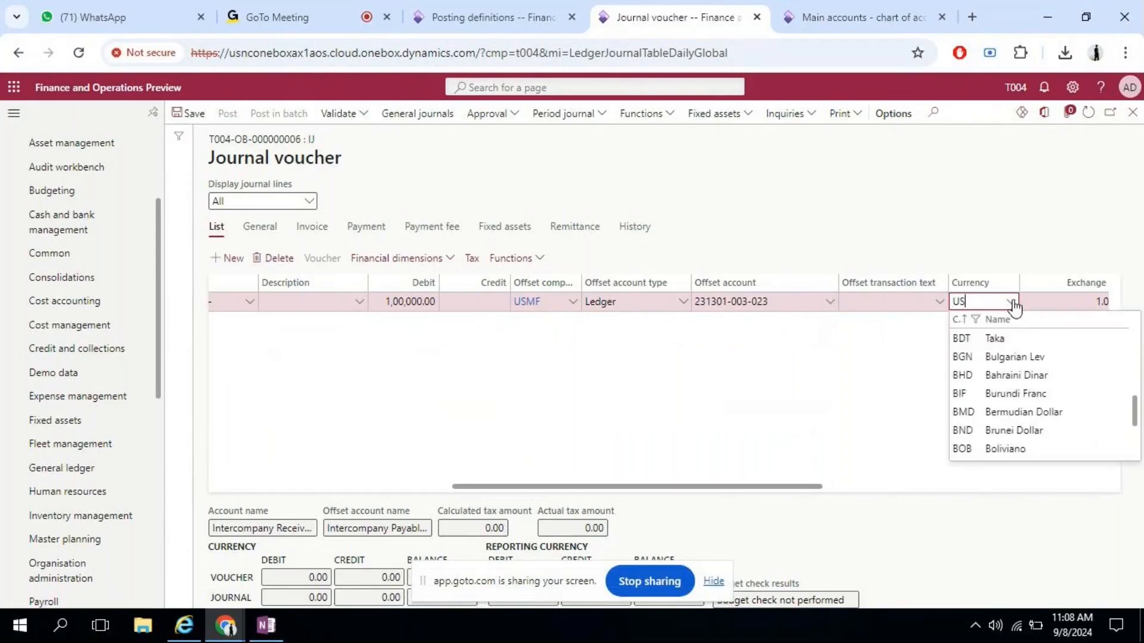
key(Tab)
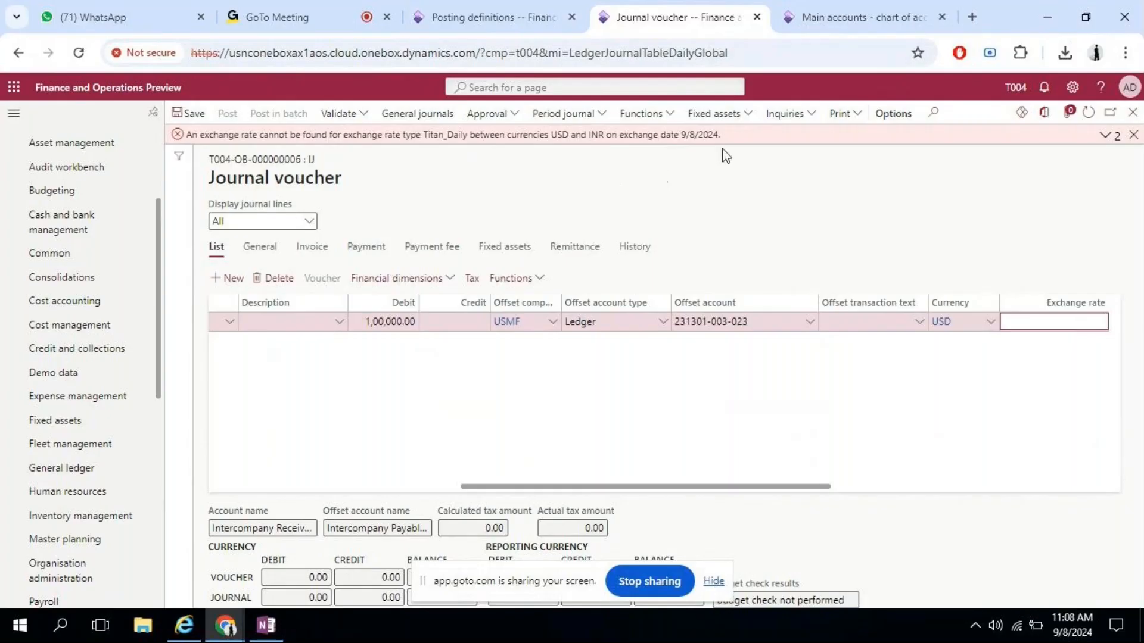
- Delete the blank posting definition in the other browser tab and open the general ledger's Currency exchange rates page there
mouse_move(881, 18)
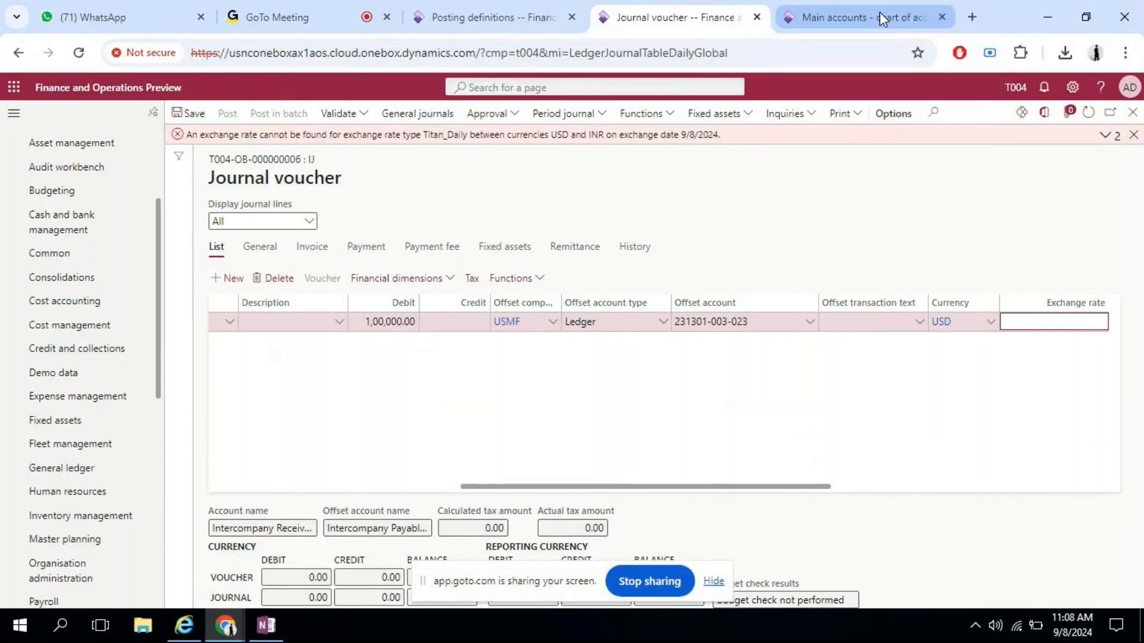
click(880, 12)
click(717, 7)
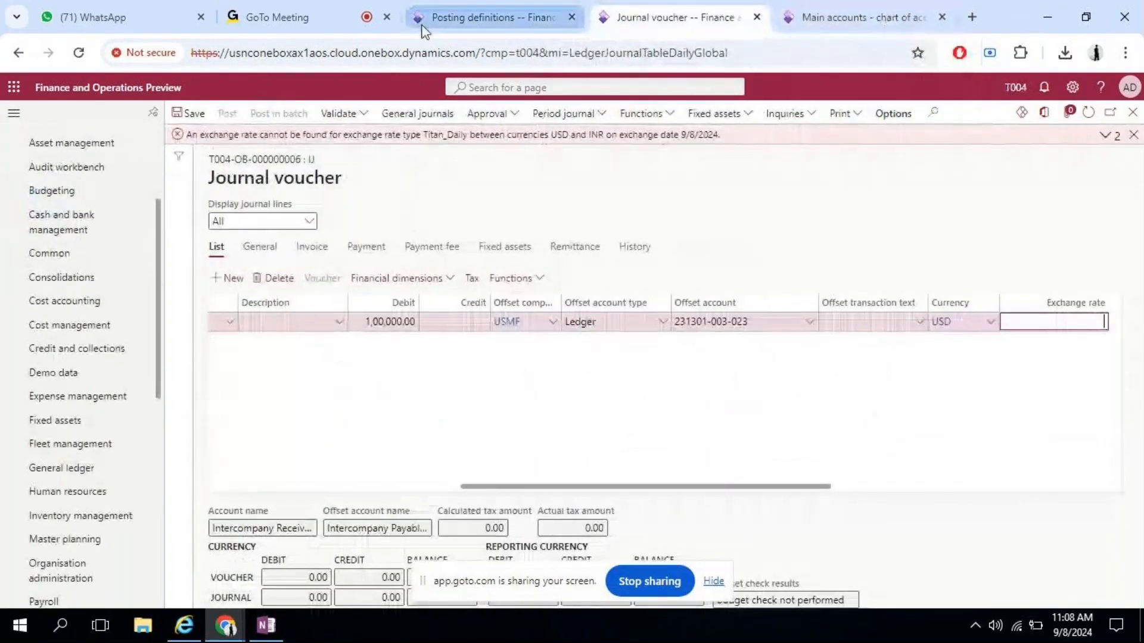
click(495, 14)
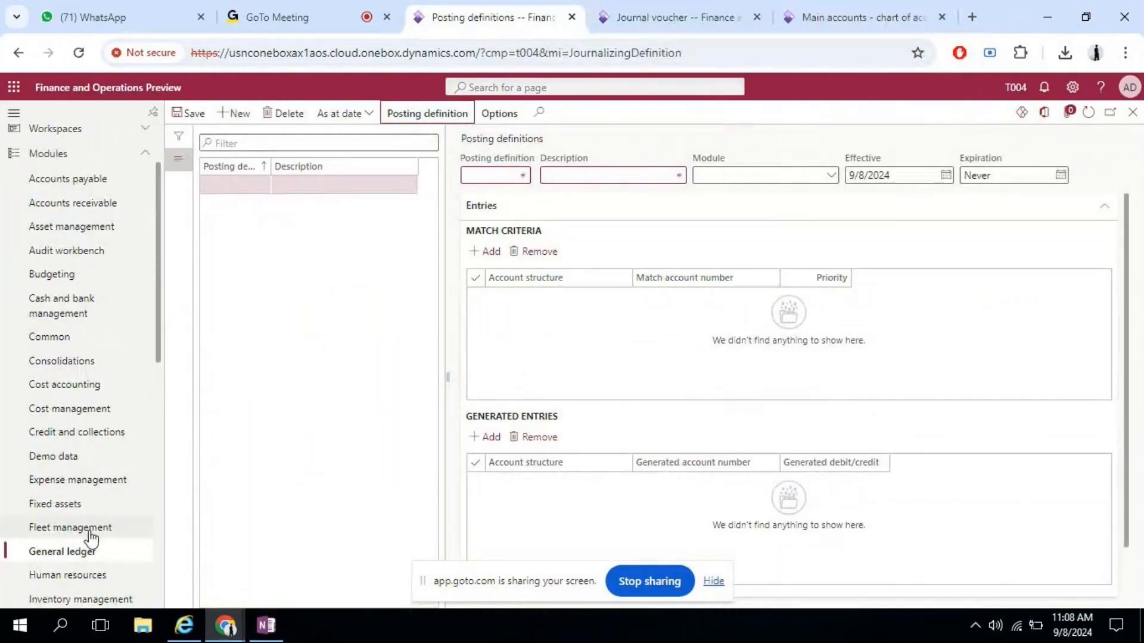
click(284, 113)
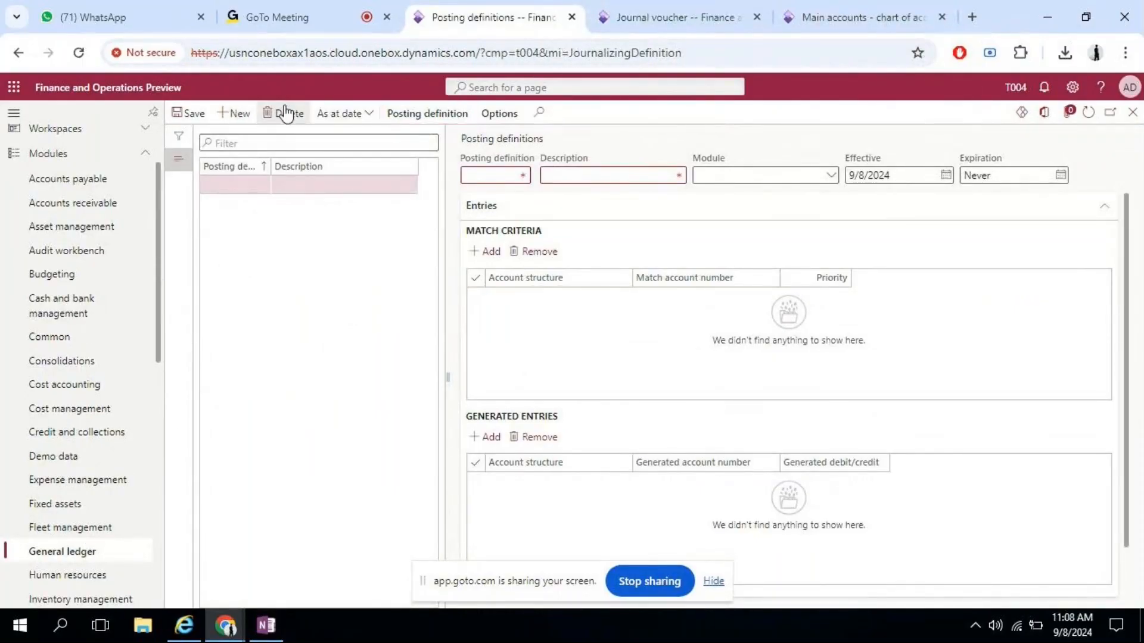
click(77, 551)
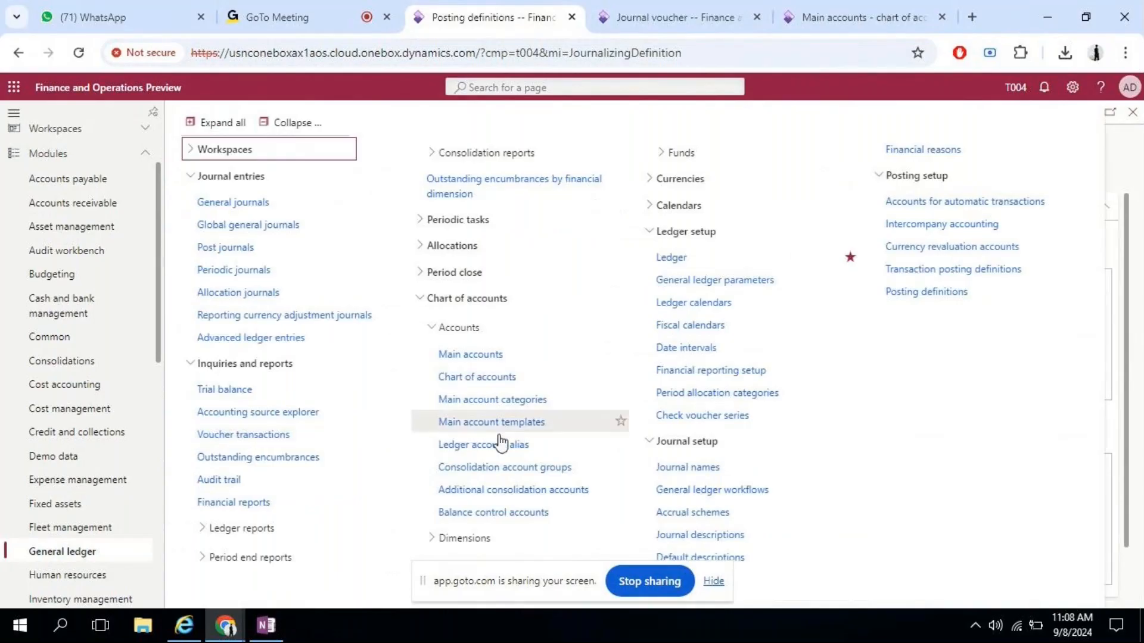
click(711, 183)
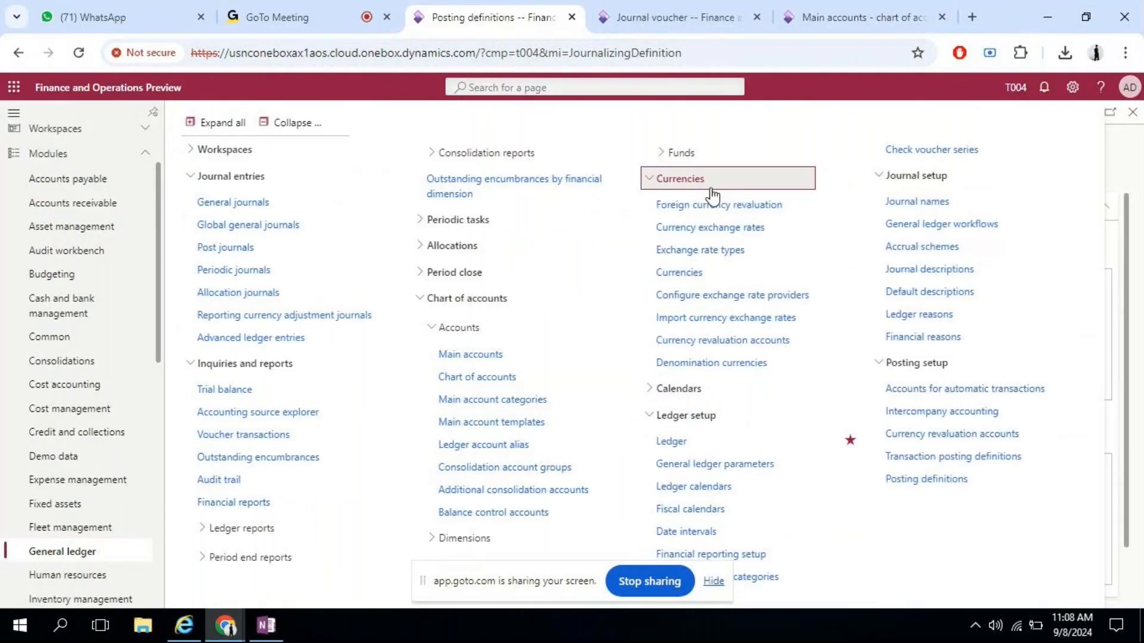
click(719, 232)
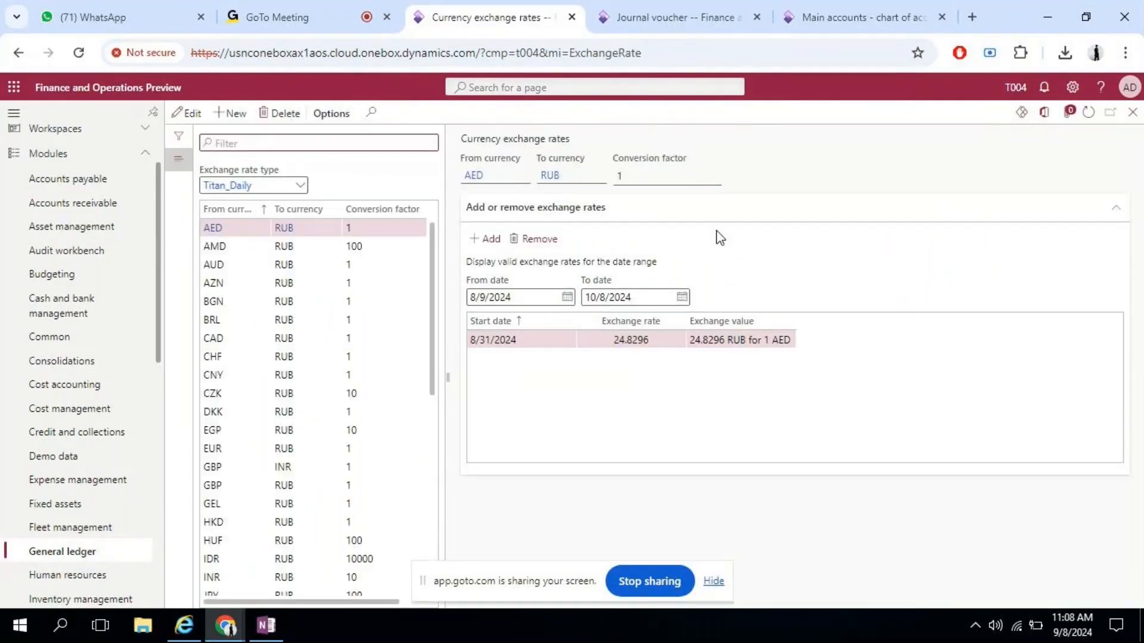
- Filter the Titan_Daily rates for from-currency USD and create a new currency pair from USD to INR
click(263, 214)
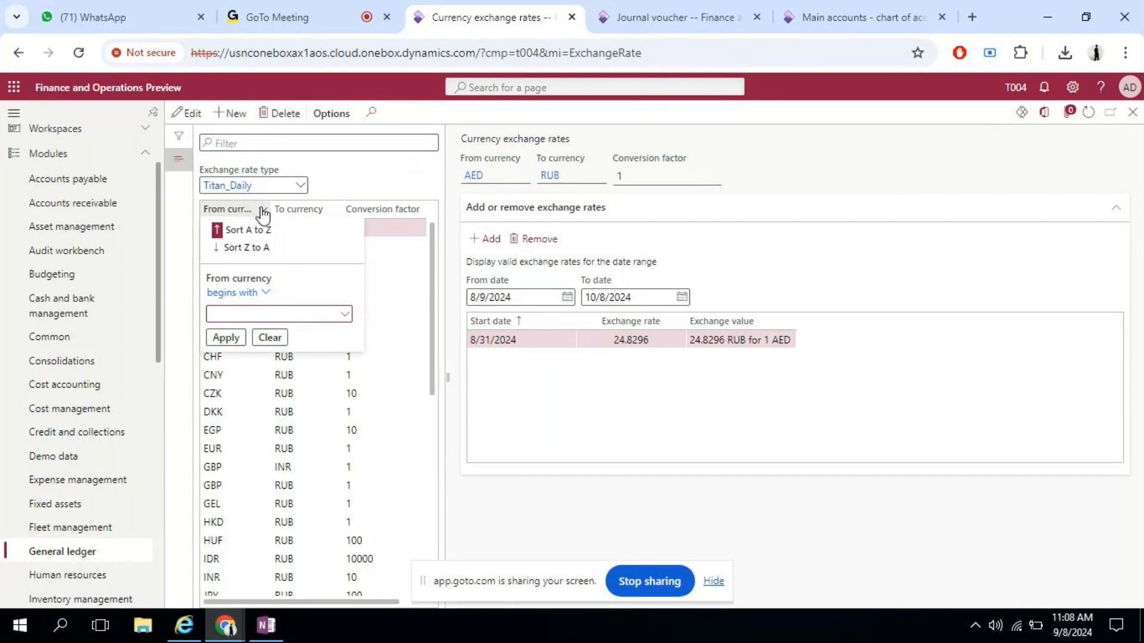
key(Return)
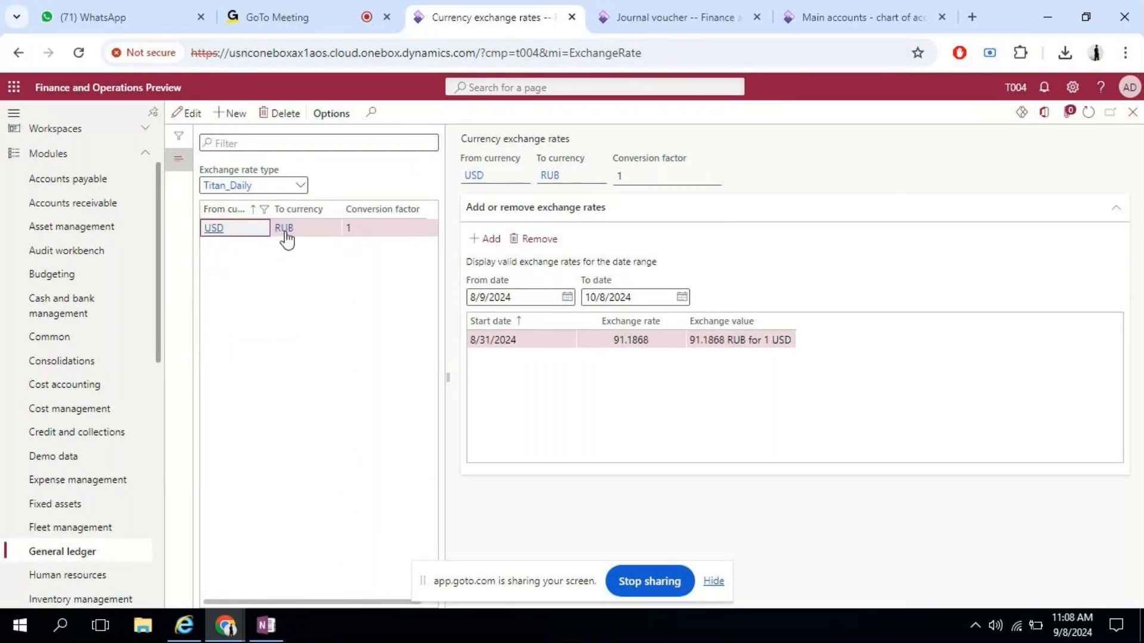
click(244, 118)
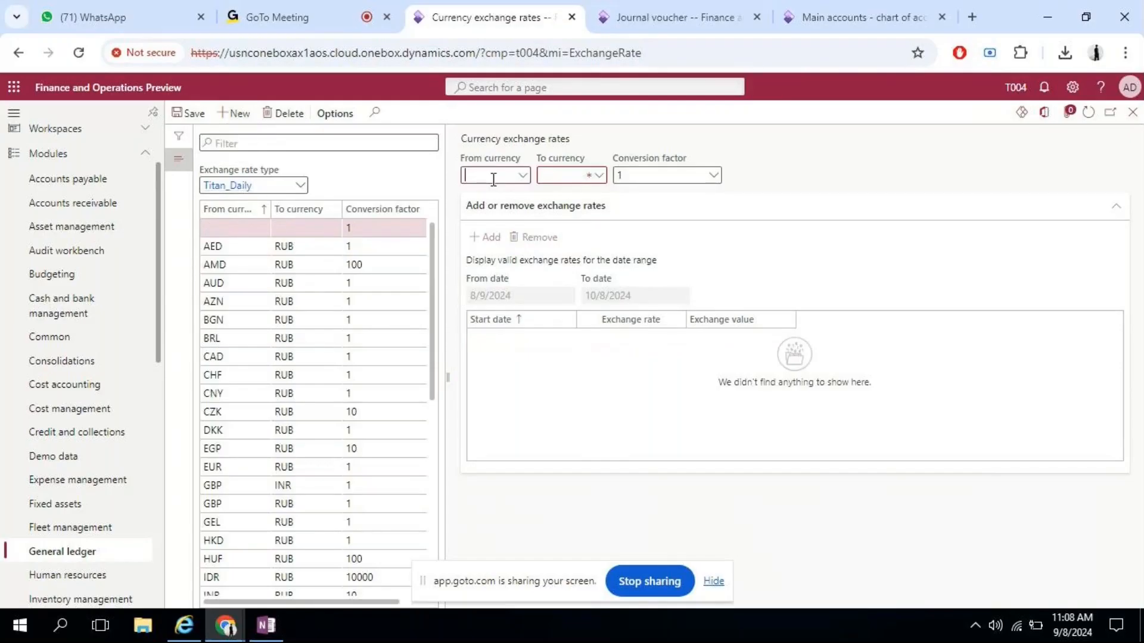
text(USD)
key(Tab)
key(Tab)
- Look up the value of 1 USD in a new browser tab and add a USD to INR rate of 83.99 starting 9/8/2024
click(486, 239)
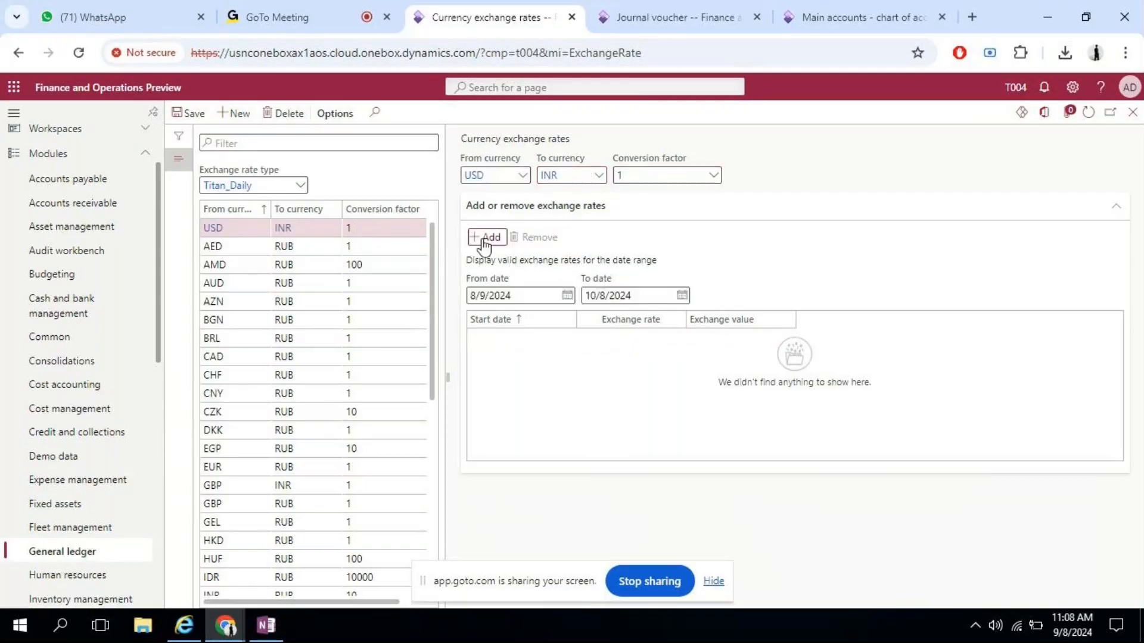
click(973, 18)
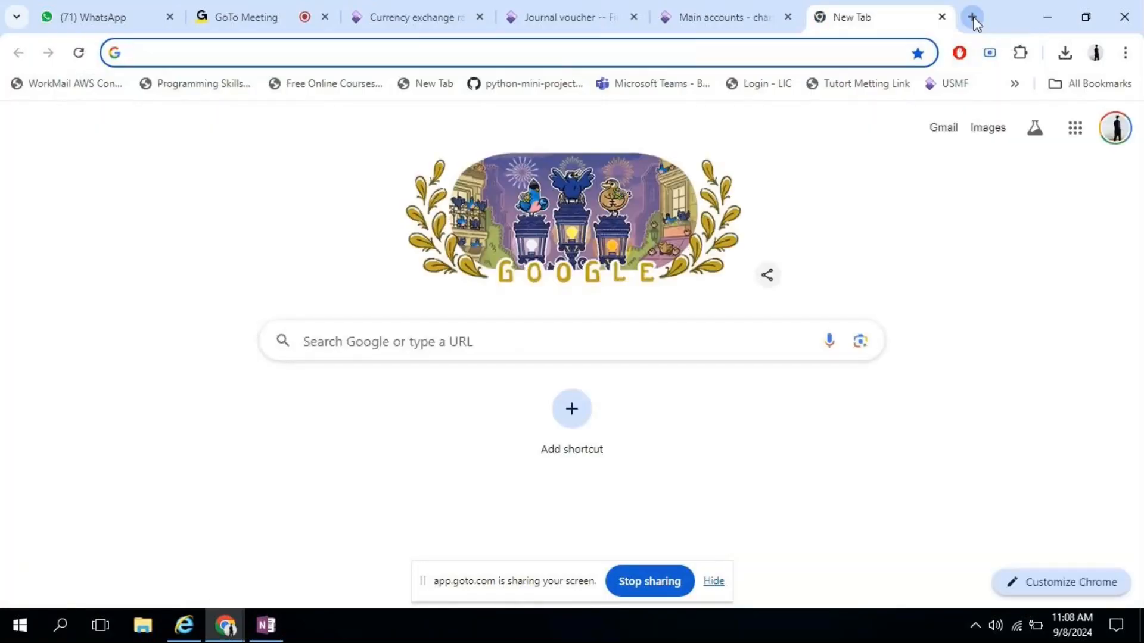
text(1 usd)
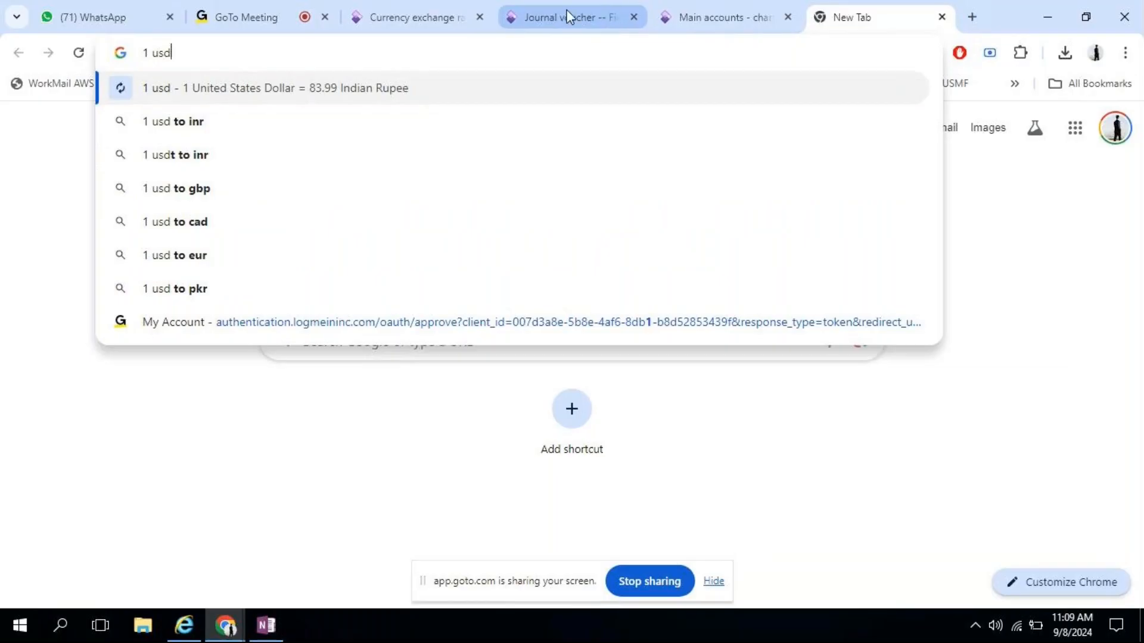
click(423, 10)
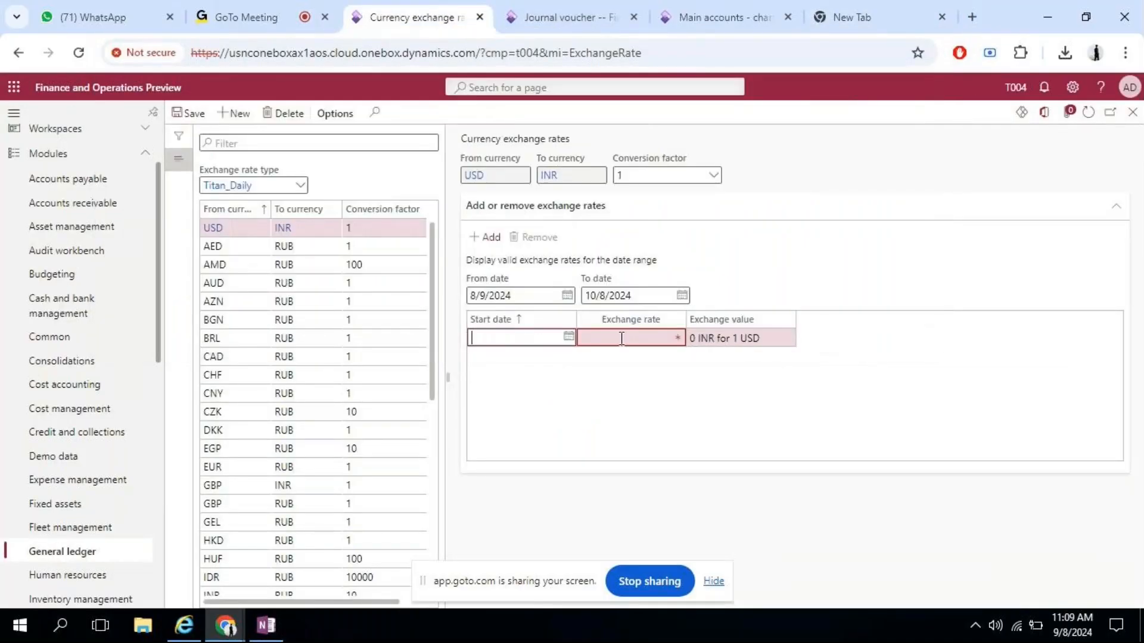
click(569, 337)
click(488, 433)
click(609, 336)
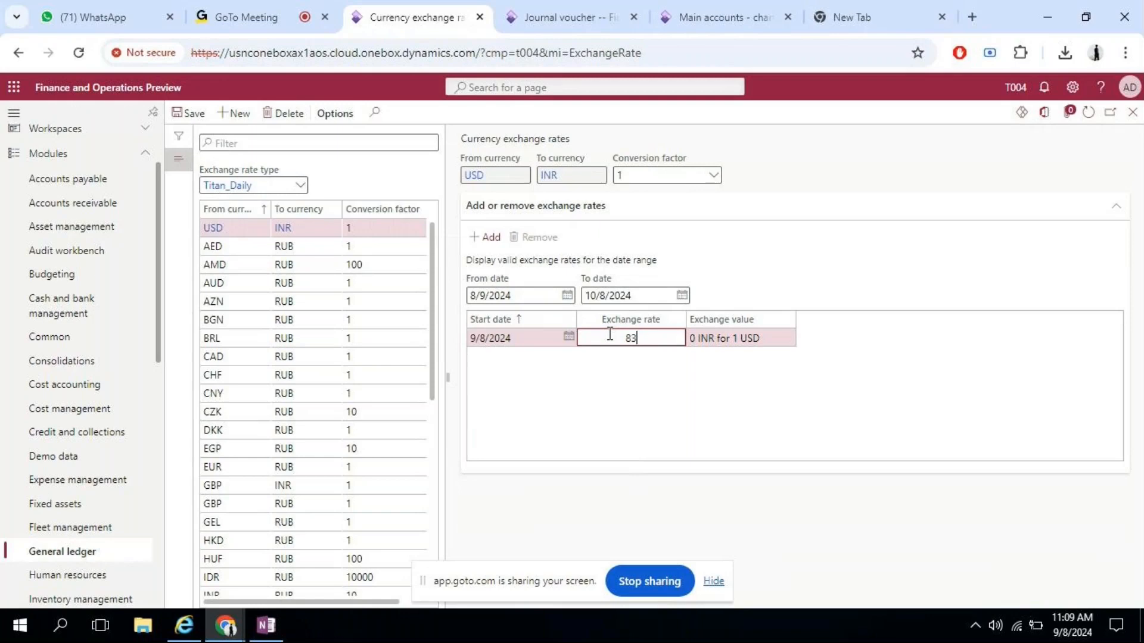
text(83.99)
key(Tab)
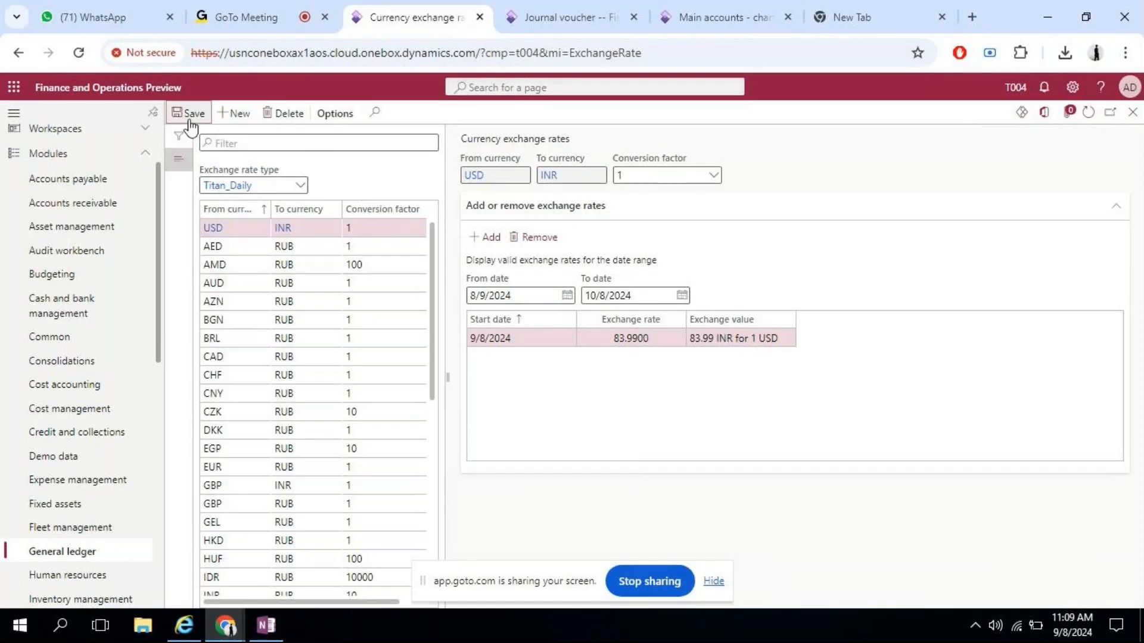
- Return to the journal voucher in its browser tab, dismiss the exchange rate error and refresh the page after the rate update
click(524, 17)
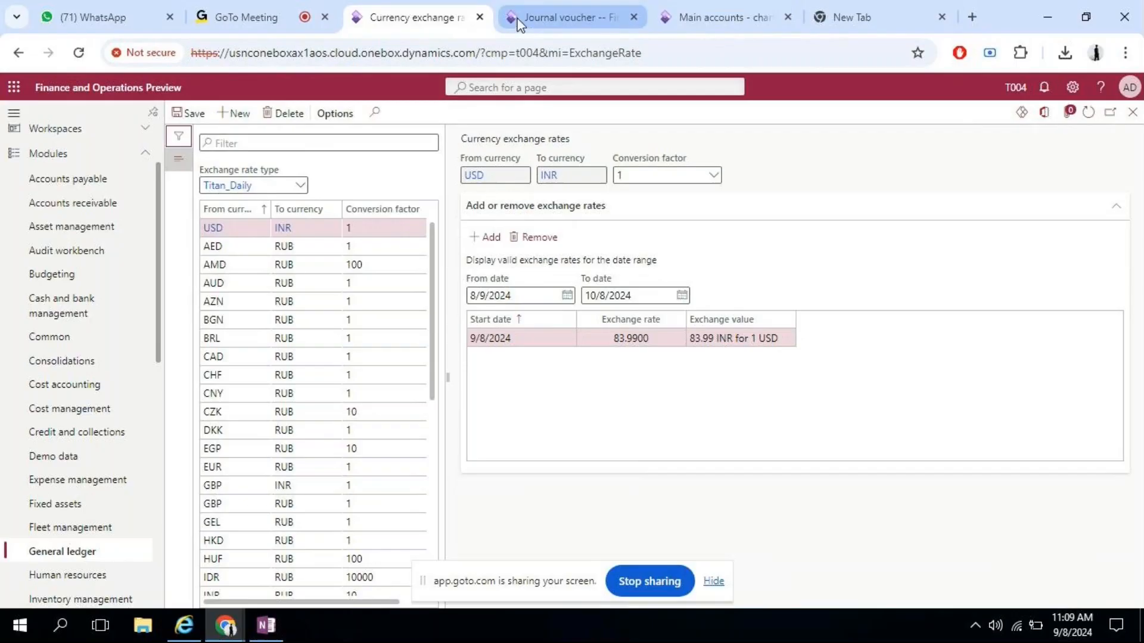
click(1132, 139)
click(1090, 113)
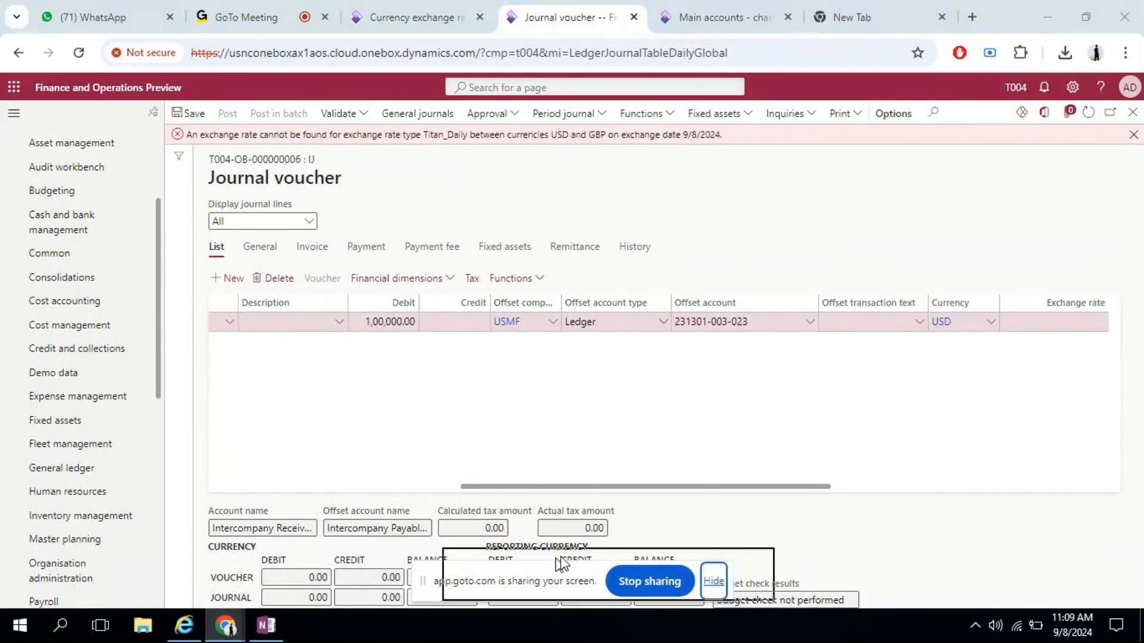
drag(556, 557, 783, 397)
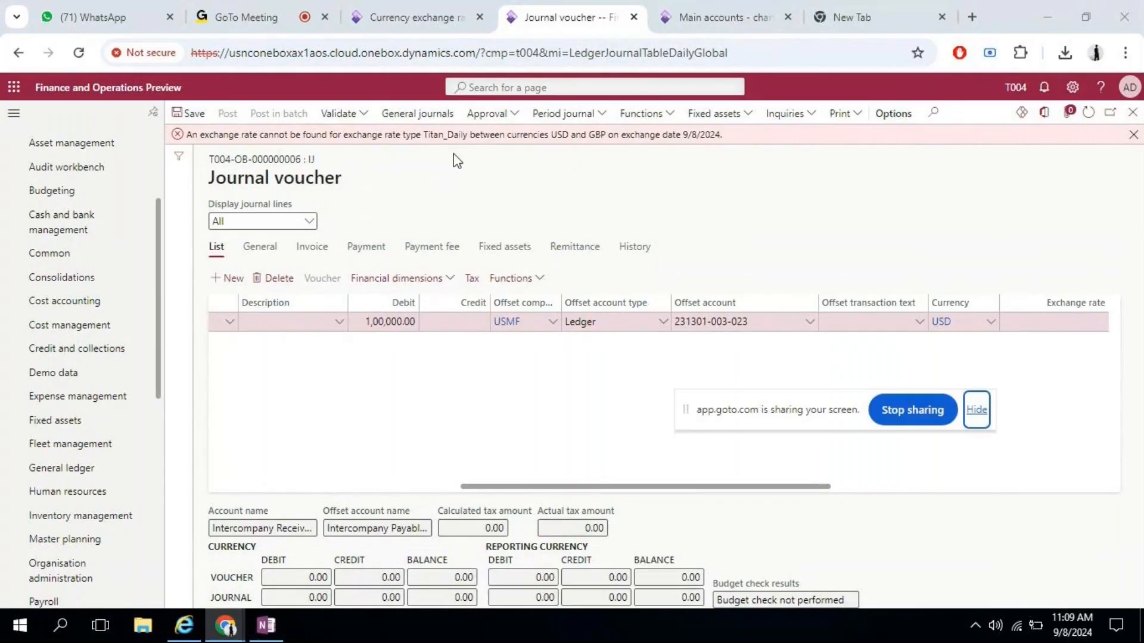
click(448, 12)
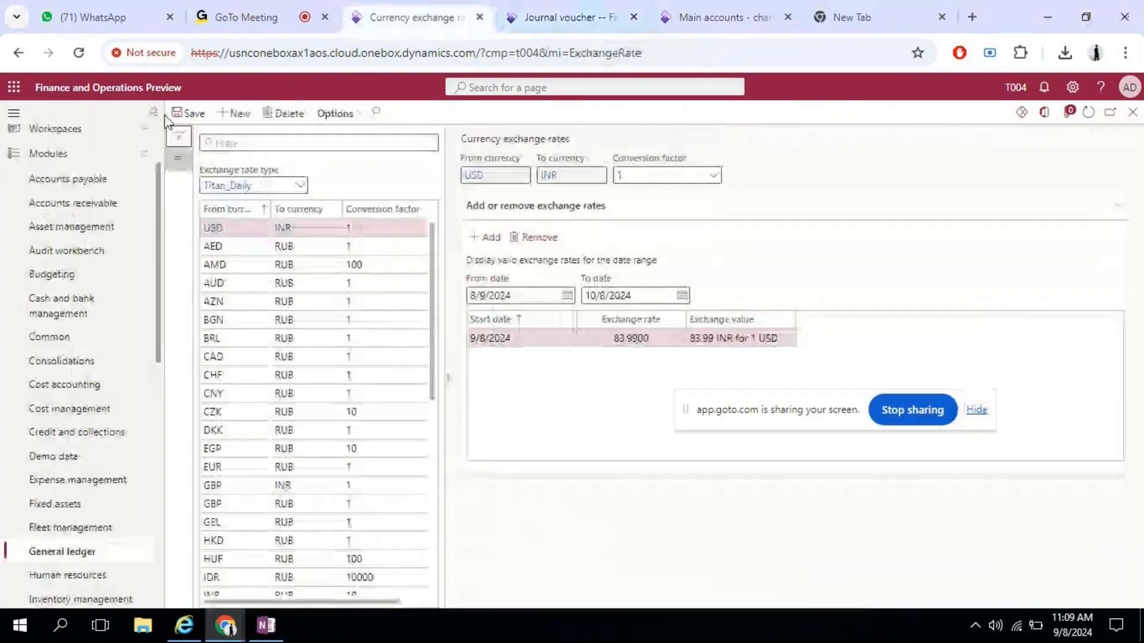
click(569, 18)
click(1089, 113)
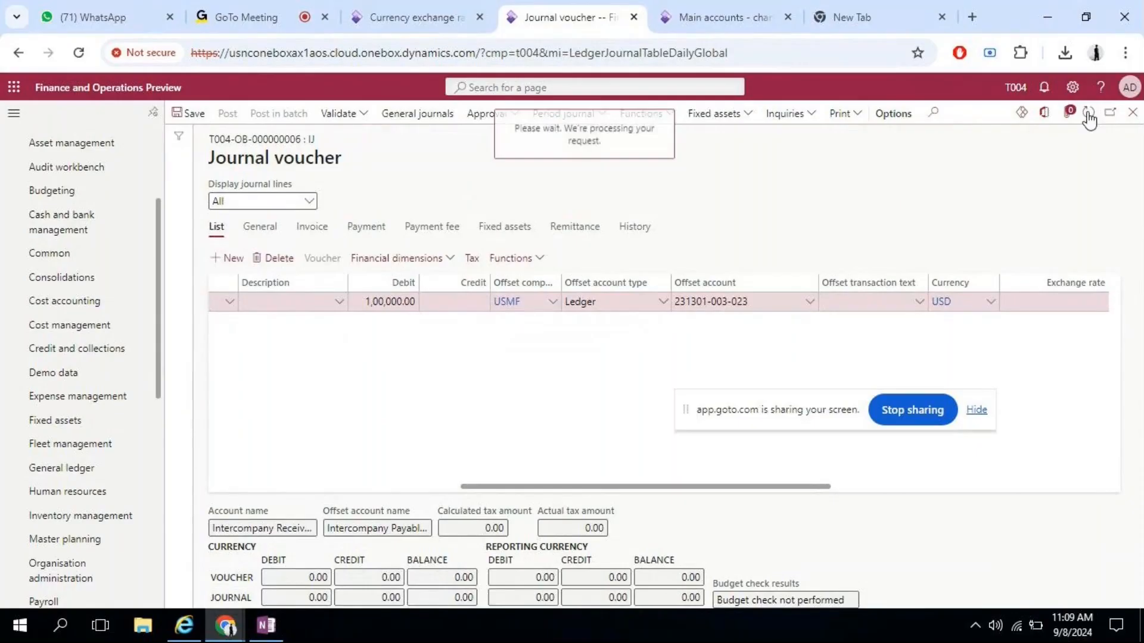
drag(582, 488, 309, 487)
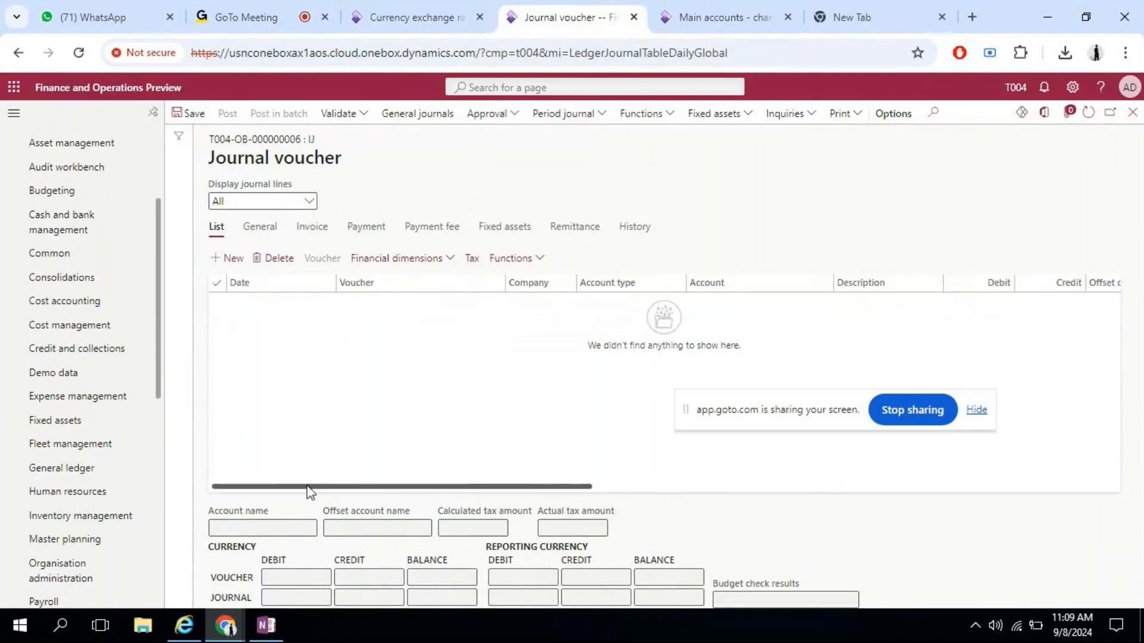
click(1090, 114)
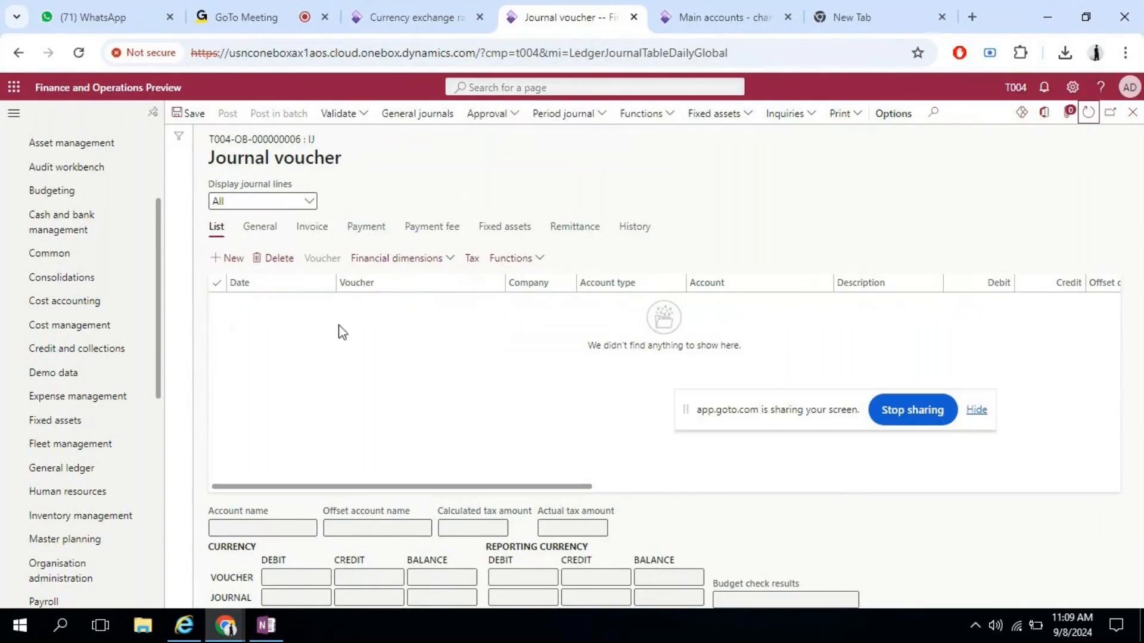
- Add a voucher line with Intercompany Receivable account 100003, cost center 013 Procurement, department 023 Operations and business unit 078 Fashion
click(227, 260)
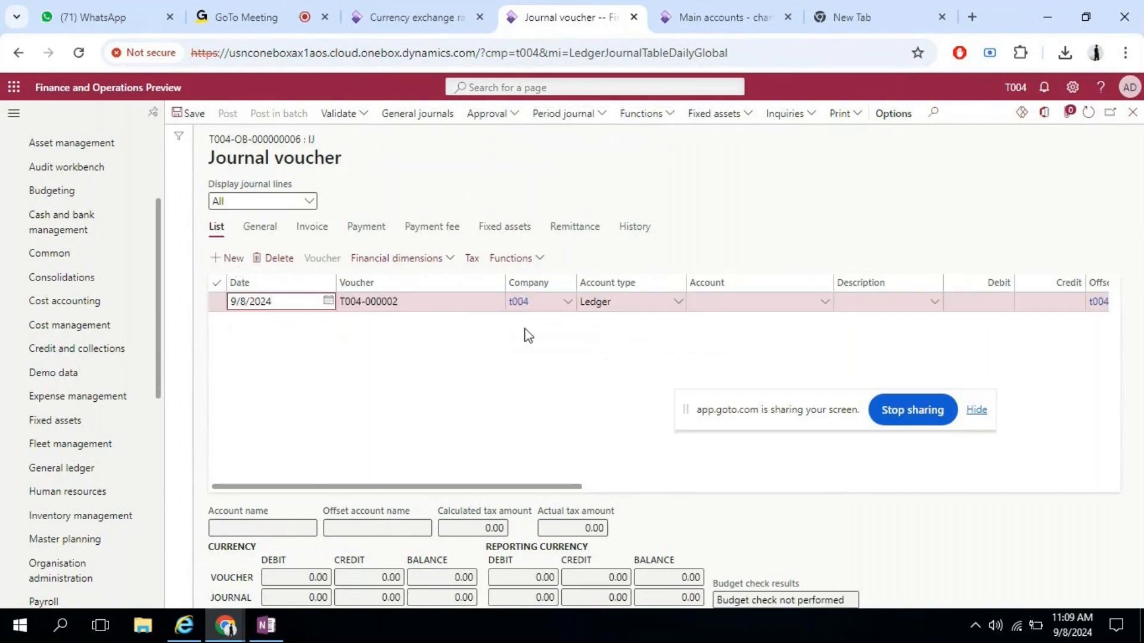
drag(462, 486, 575, 494)
click(560, 302)
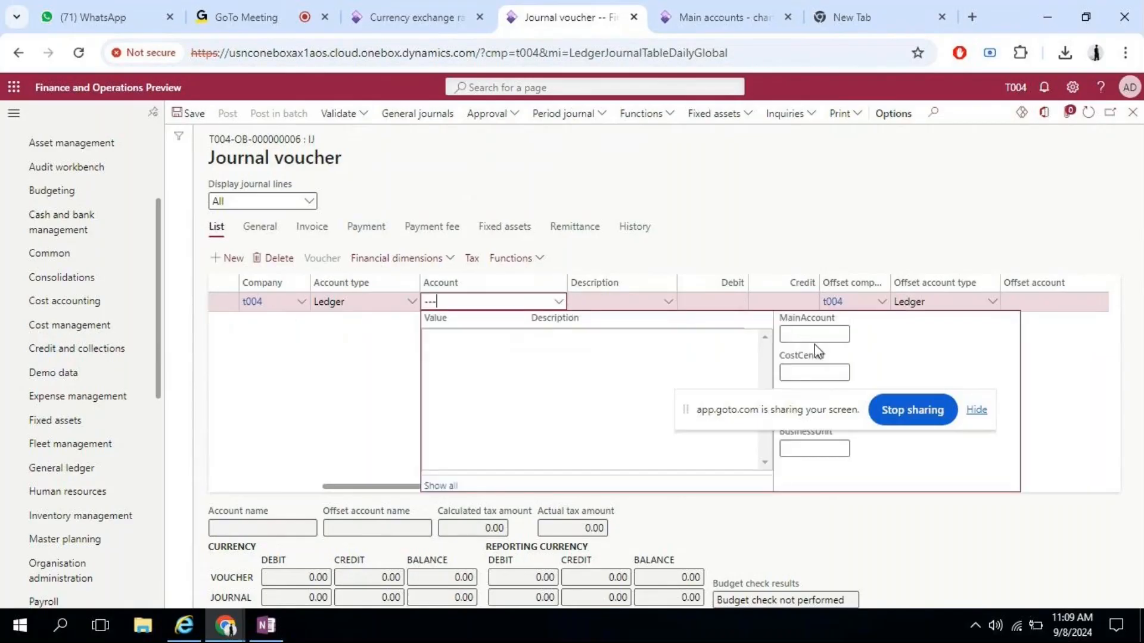
click(816, 336)
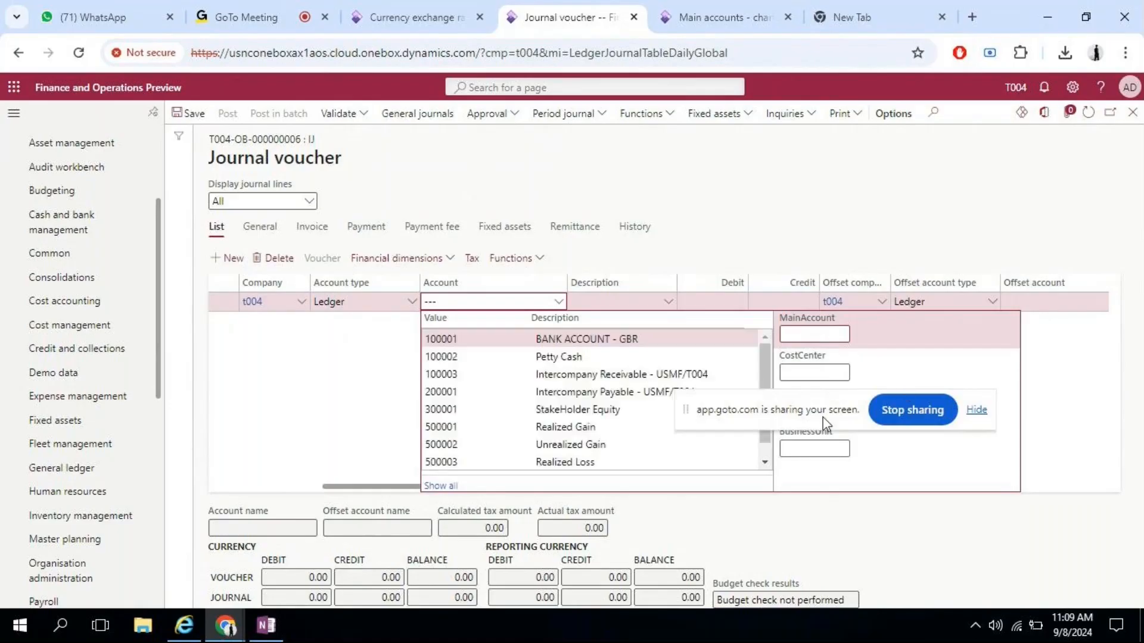
click(977, 411)
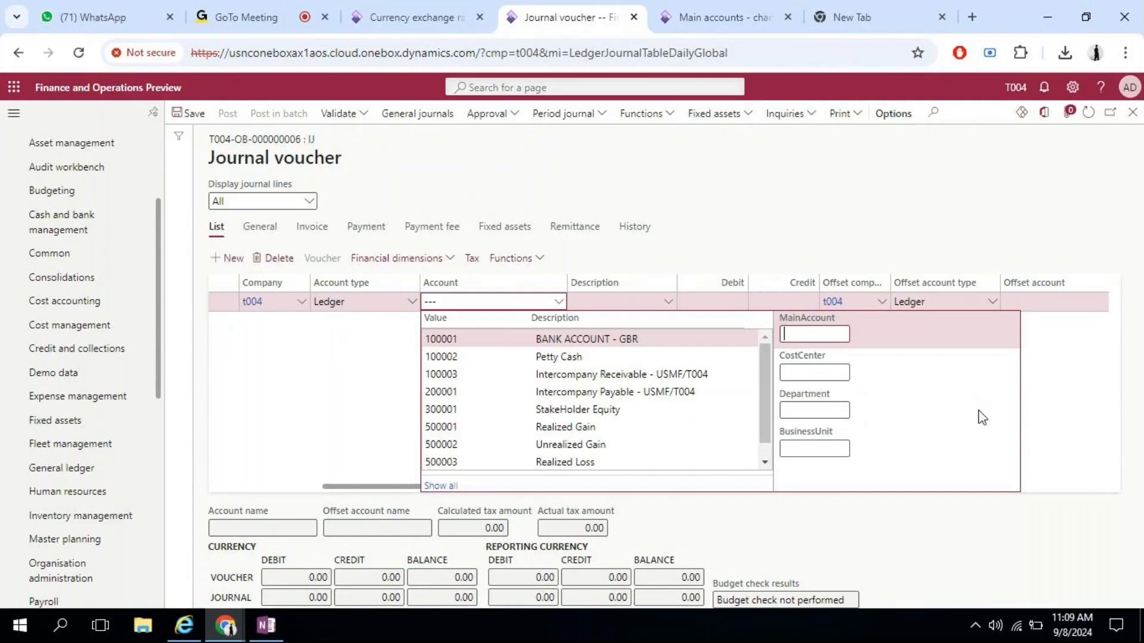
click(662, 380)
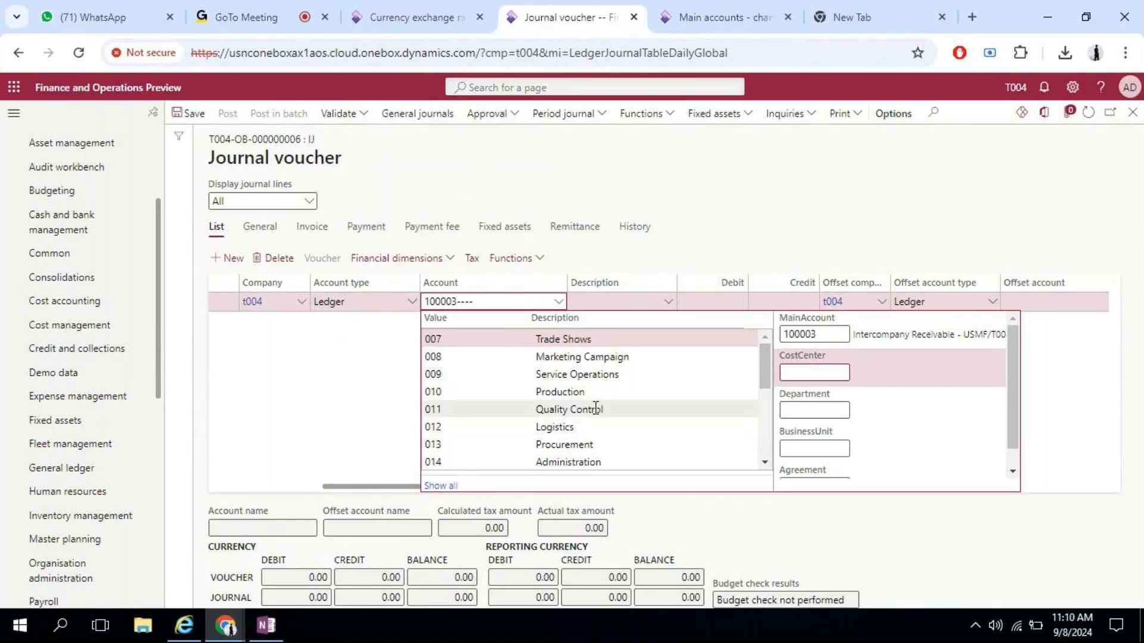
click(590, 445)
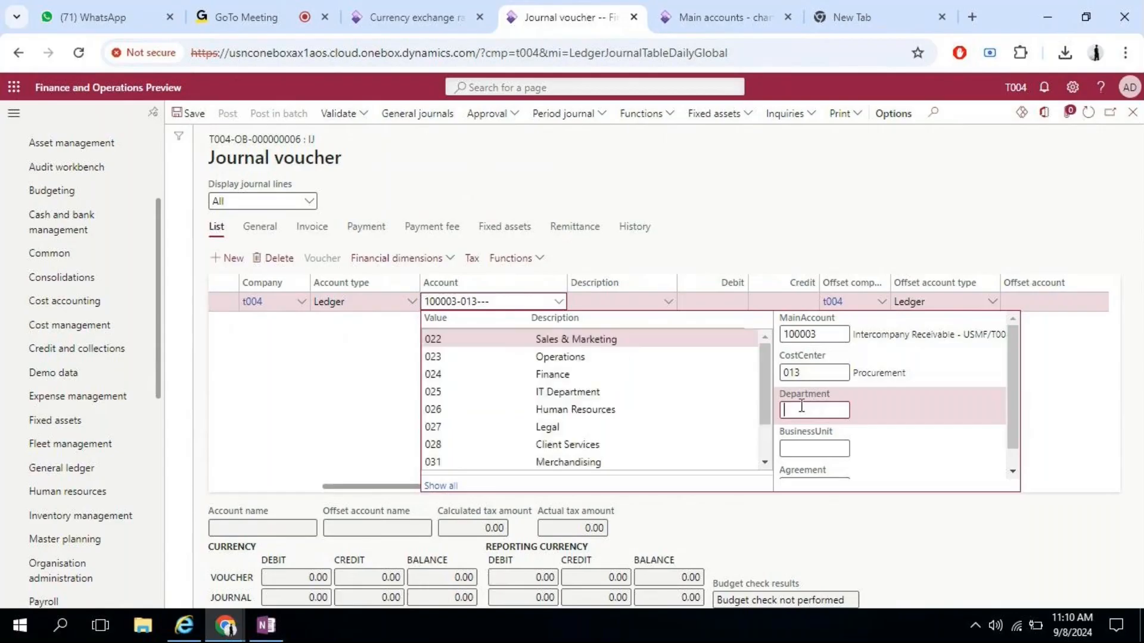
click(575, 358)
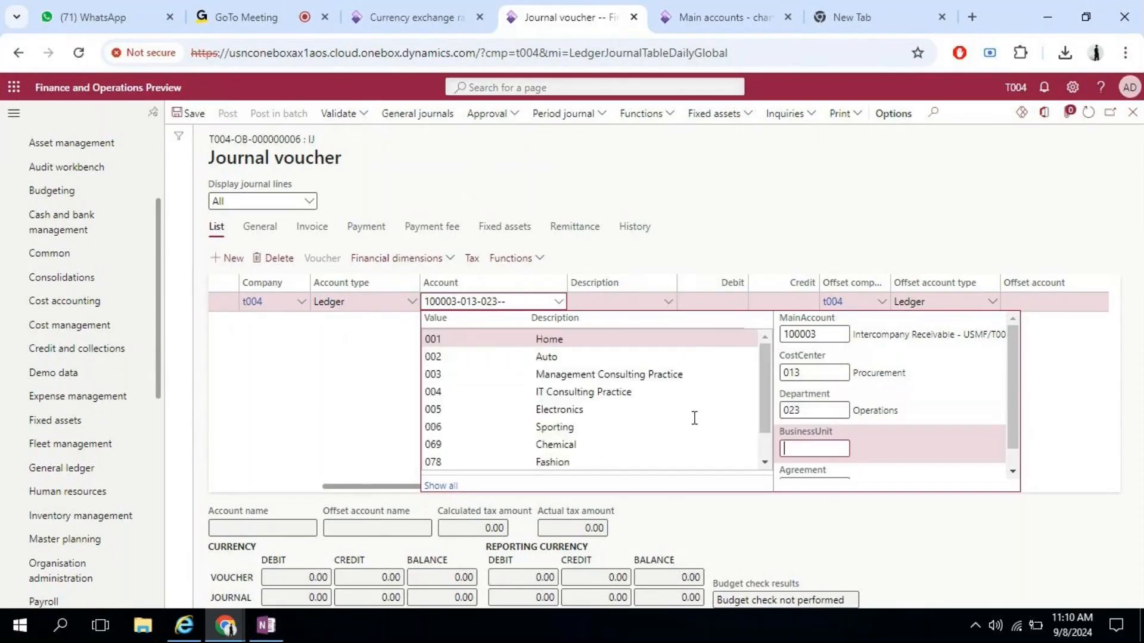
click(569, 462)
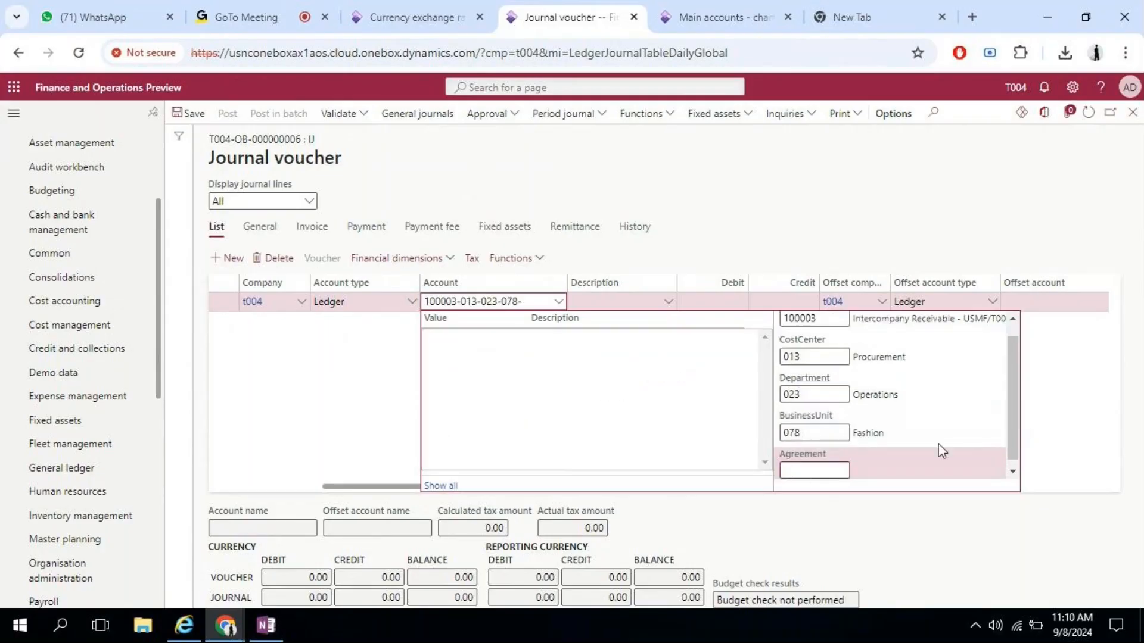
click(897, 426)
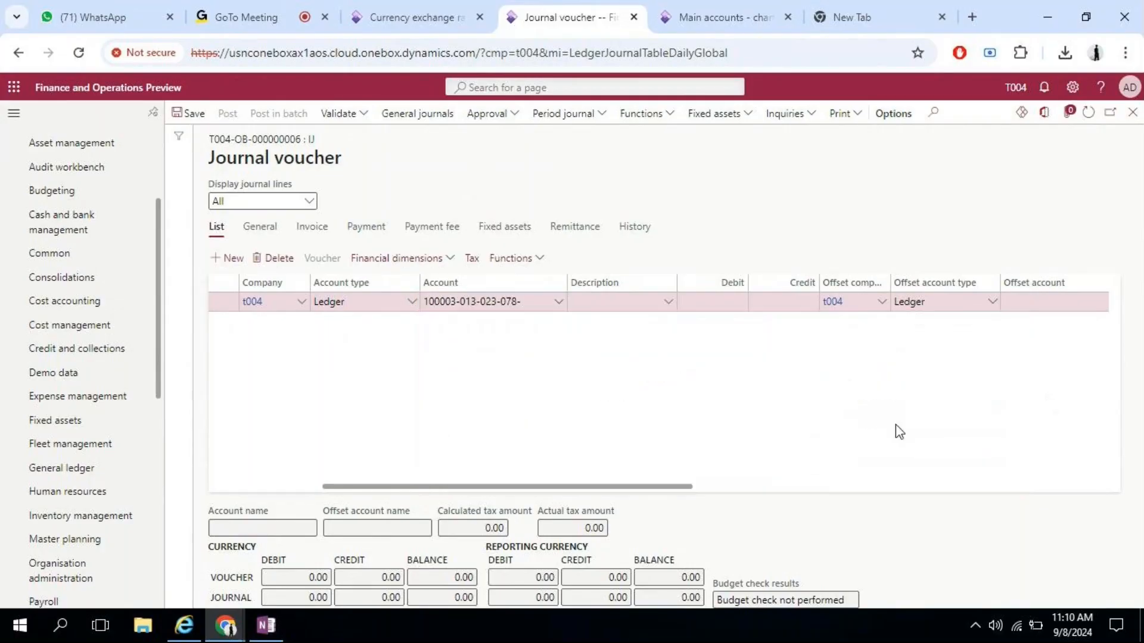
- Set the new voucher line's offset company to USMF
click(886, 304)
click(886, 305)
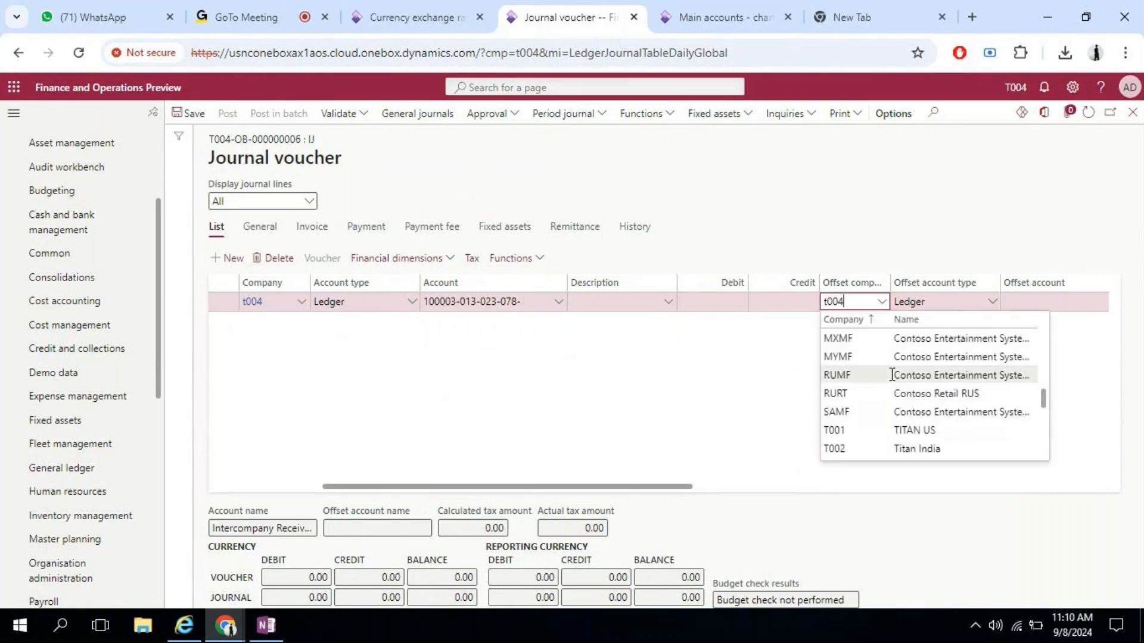
scroll(891, 378, down, 2)
scroll(891, 374, up, 4)
scroll(892, 374, up, 2)
scroll(894, 381, down, 6)
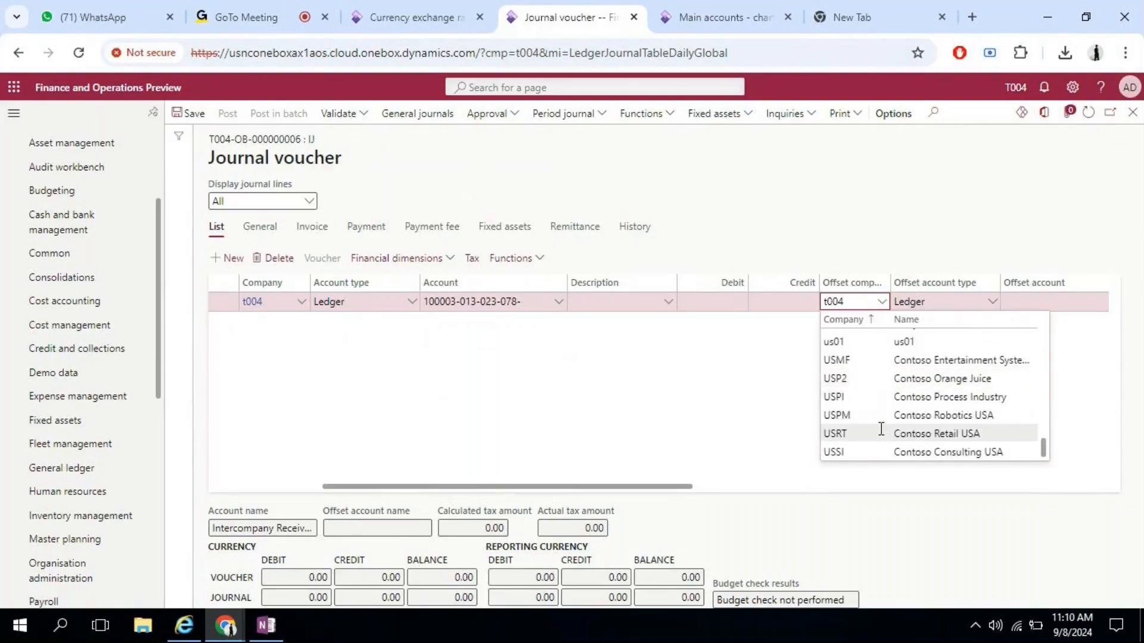
click(935, 360)
- Set the line's offset account to 231301 Intercompany Payable - USMF/T004 with business unit 003 Management Consulting Practice and department 024 Finance
drag(586, 487, 765, 488)
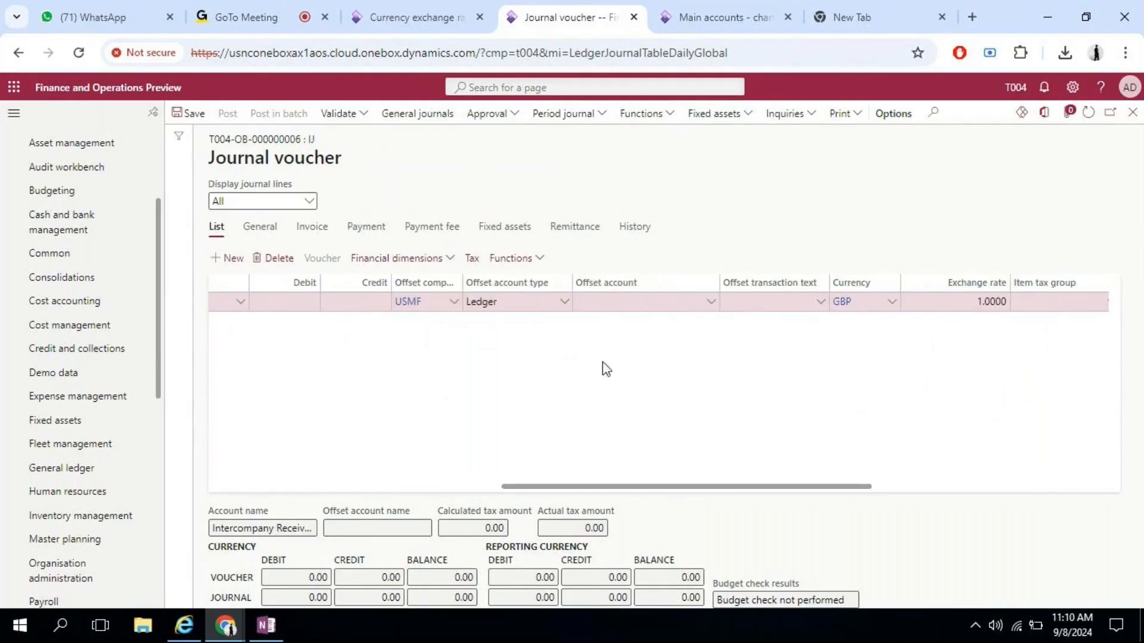
click(712, 306)
click(712, 304)
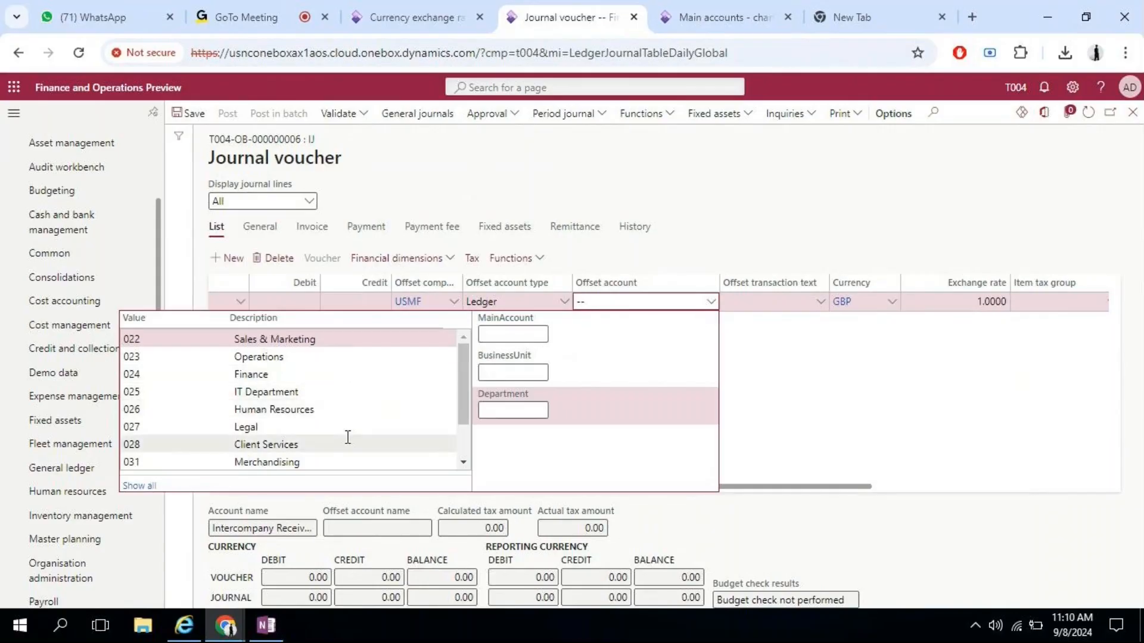
click(519, 332)
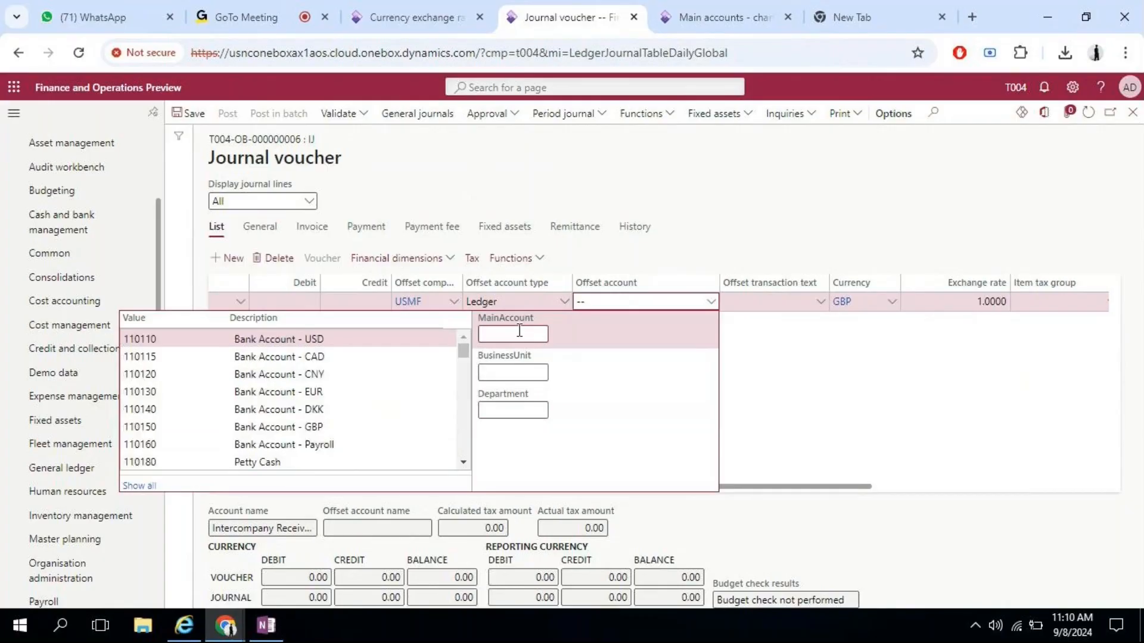
scroll(357, 391, down, 5)
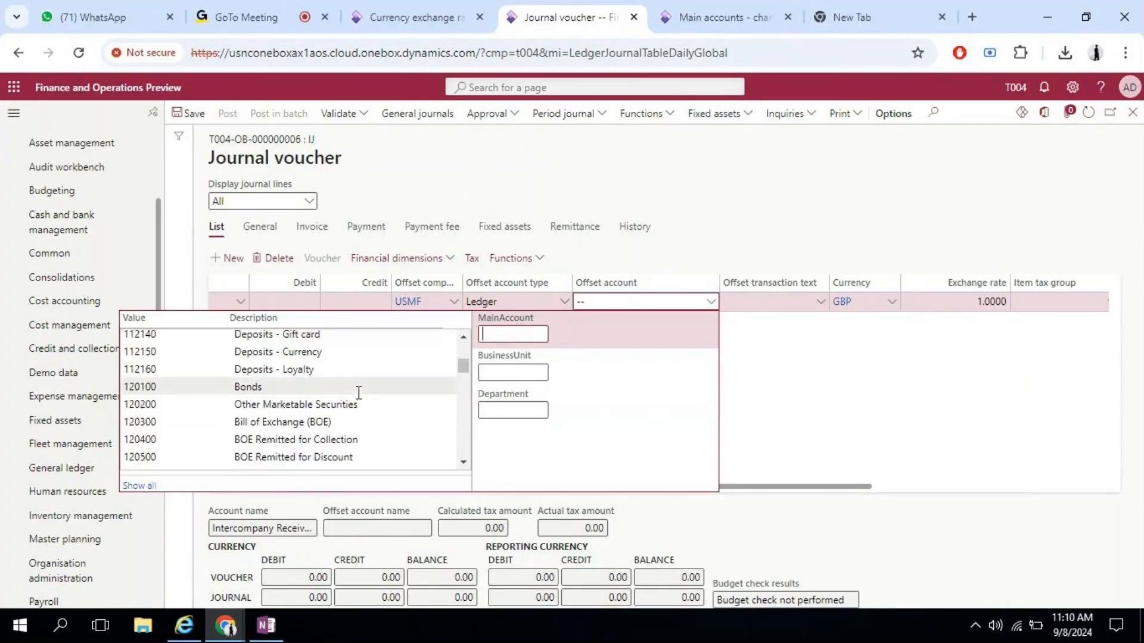
scroll(358, 393, down, 2)
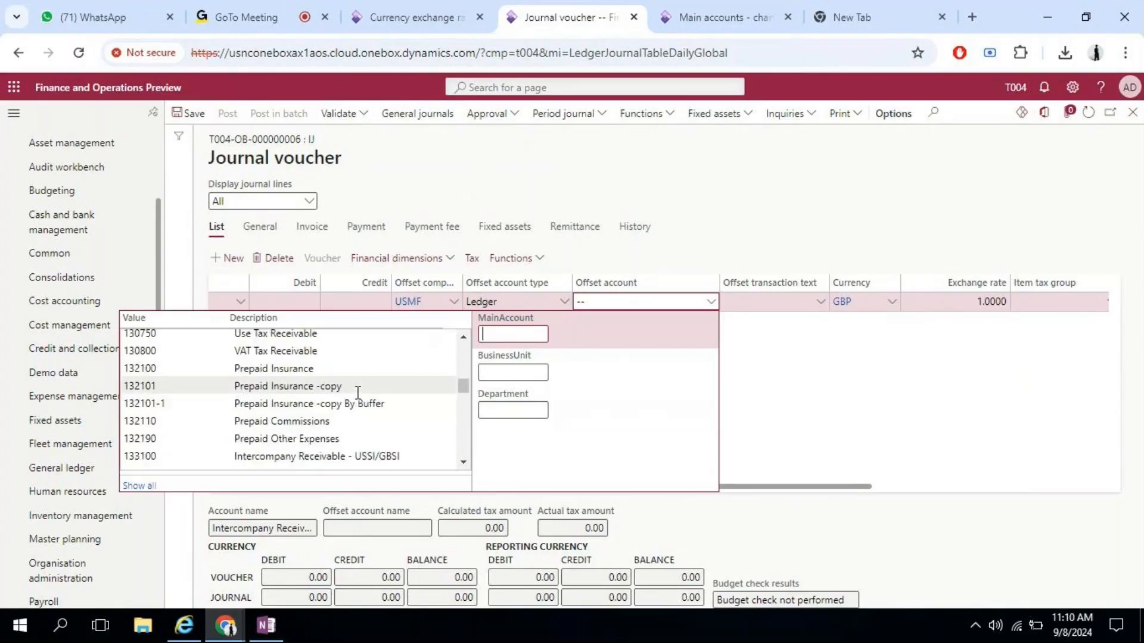
scroll(358, 392, down, 2)
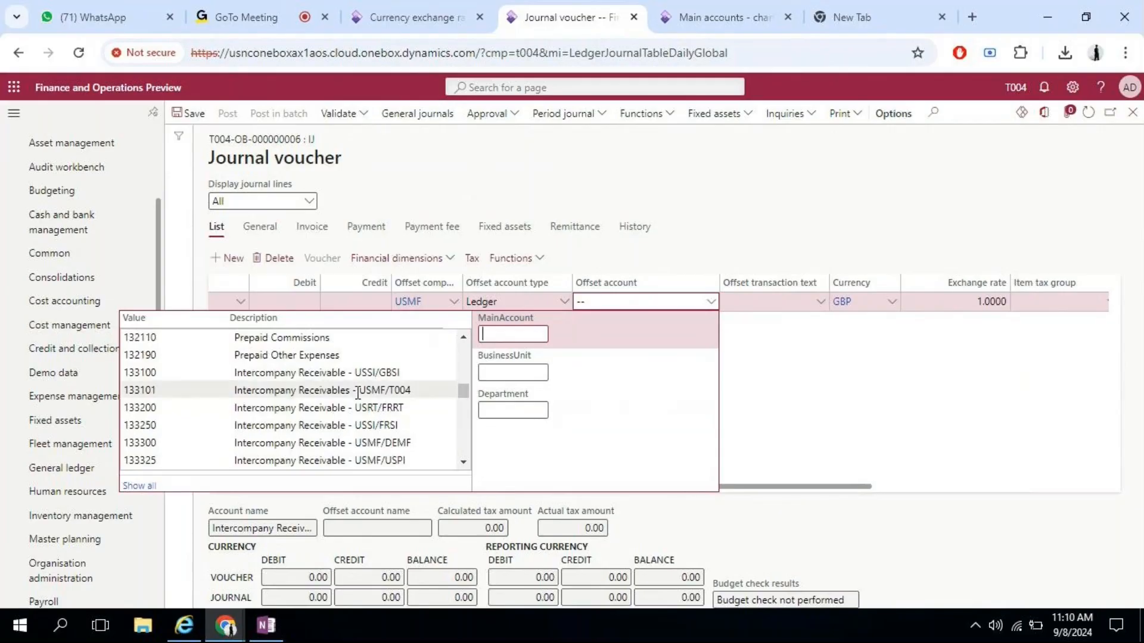
scroll(358, 393, down, 3)
scroll(358, 393, up, 3)
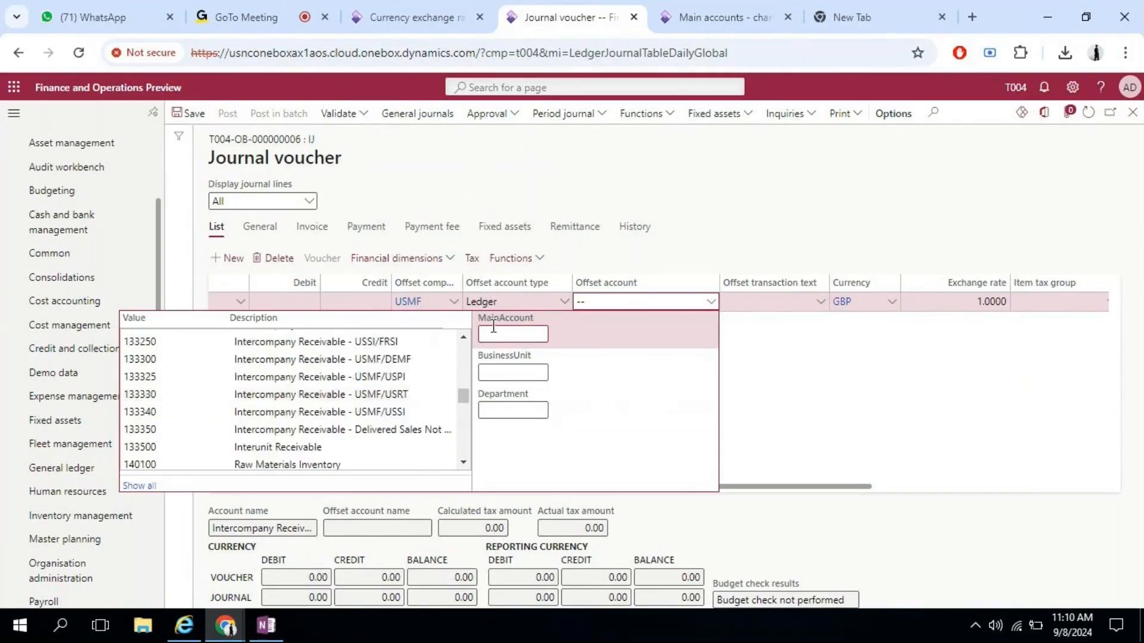
text(ter)
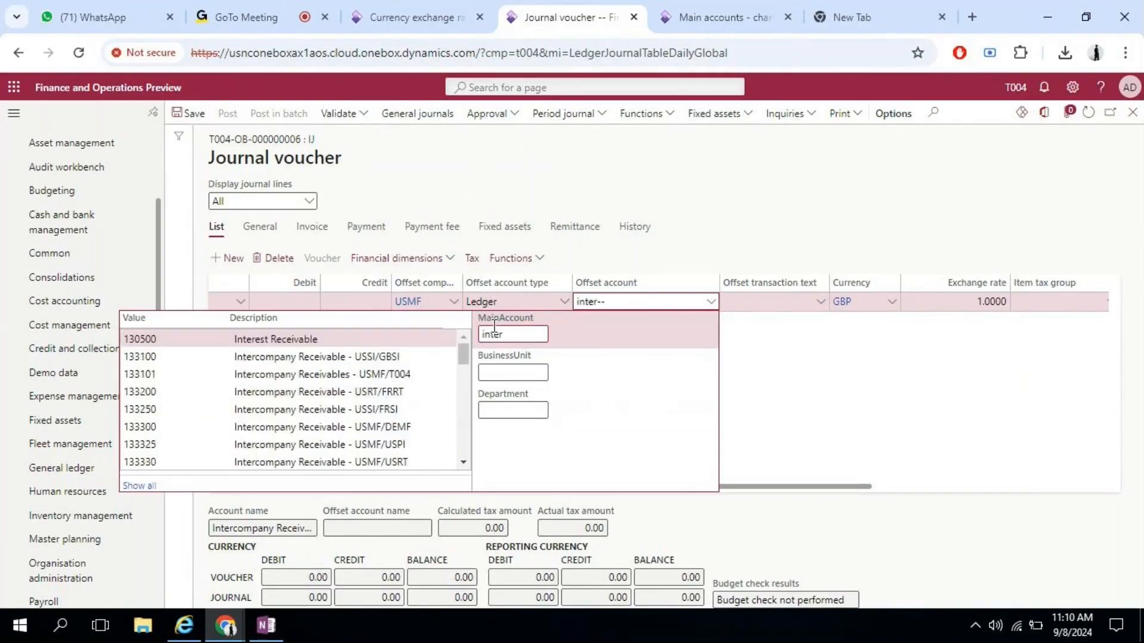
scroll(423, 392, down, 3)
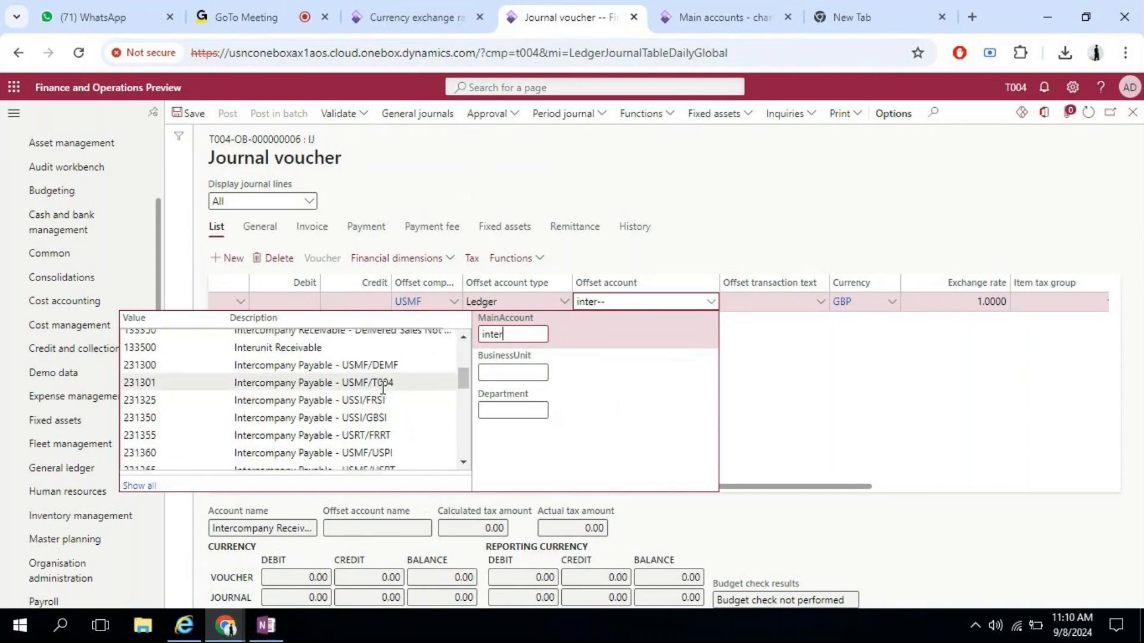
click(383, 384)
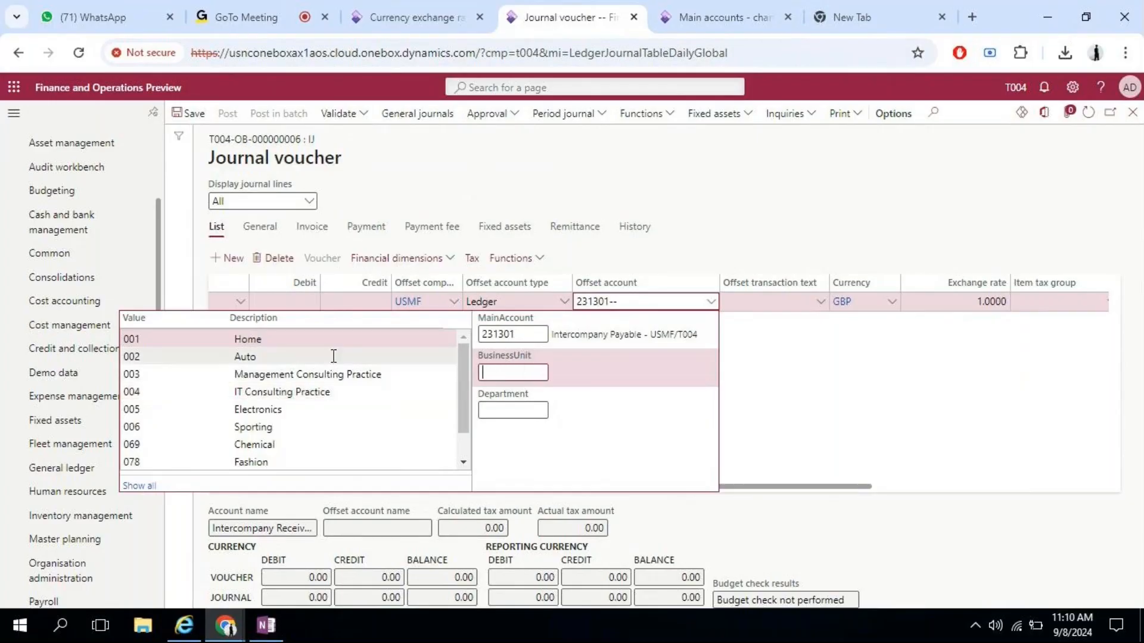
click(279, 375)
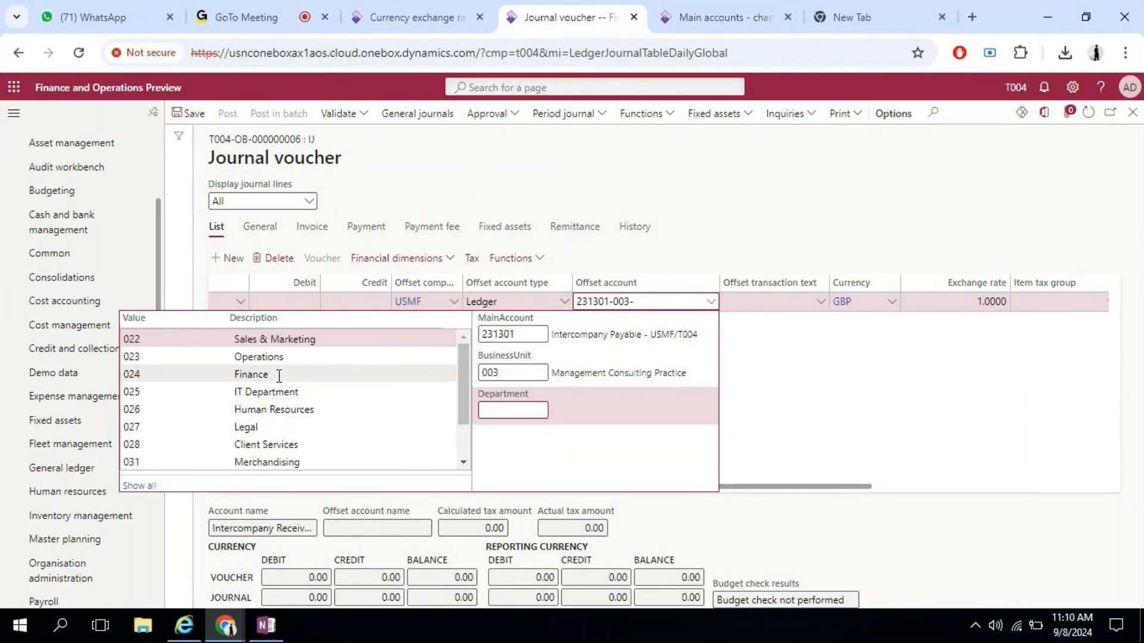
click(243, 376)
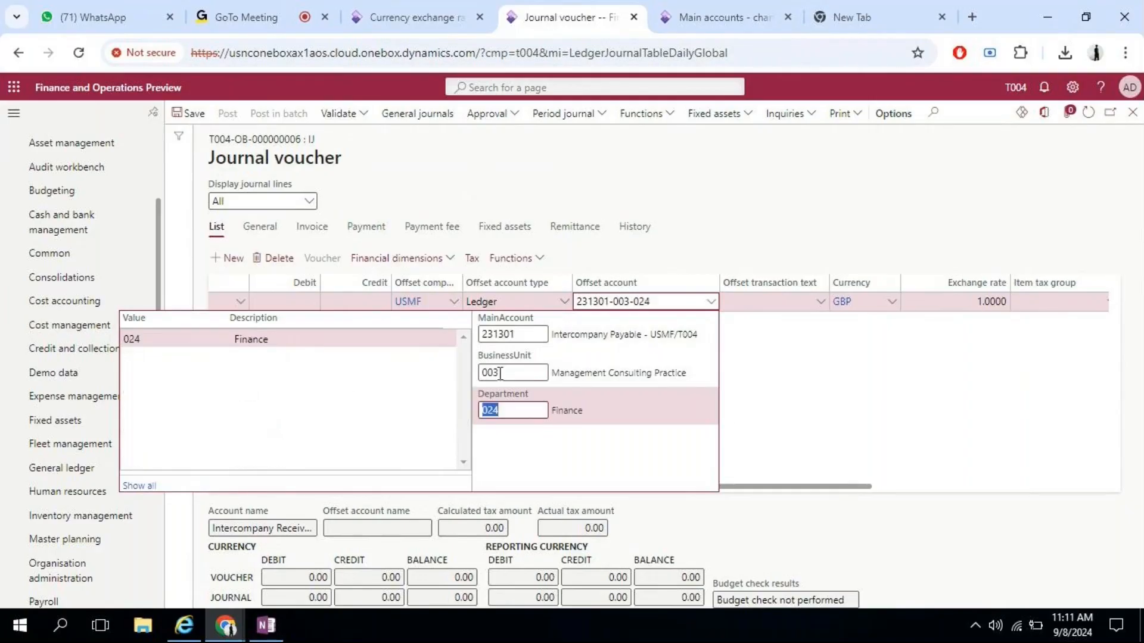
click(760, 428)
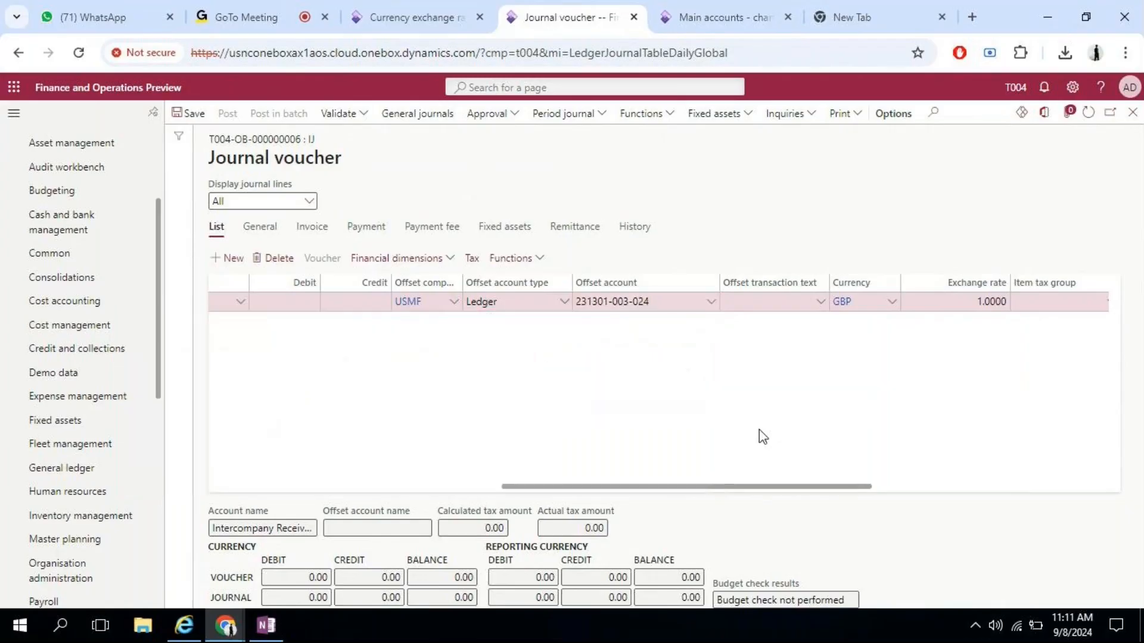
- Set the voucher line's currency to USD
click(855, 303)
text(U)
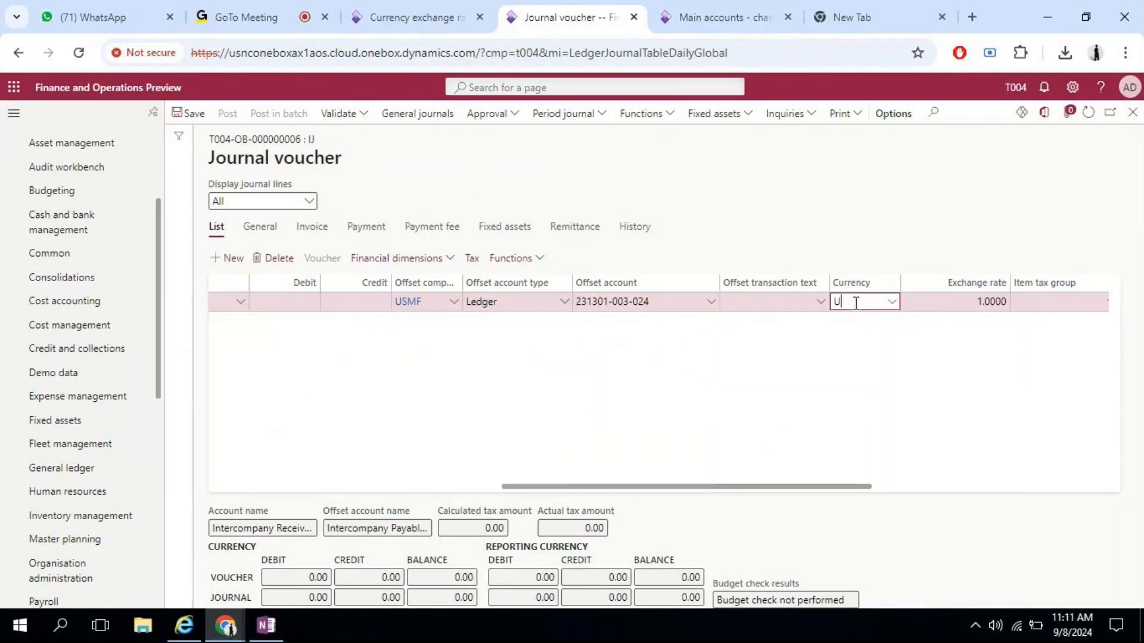
text(SD)
key(Tab)
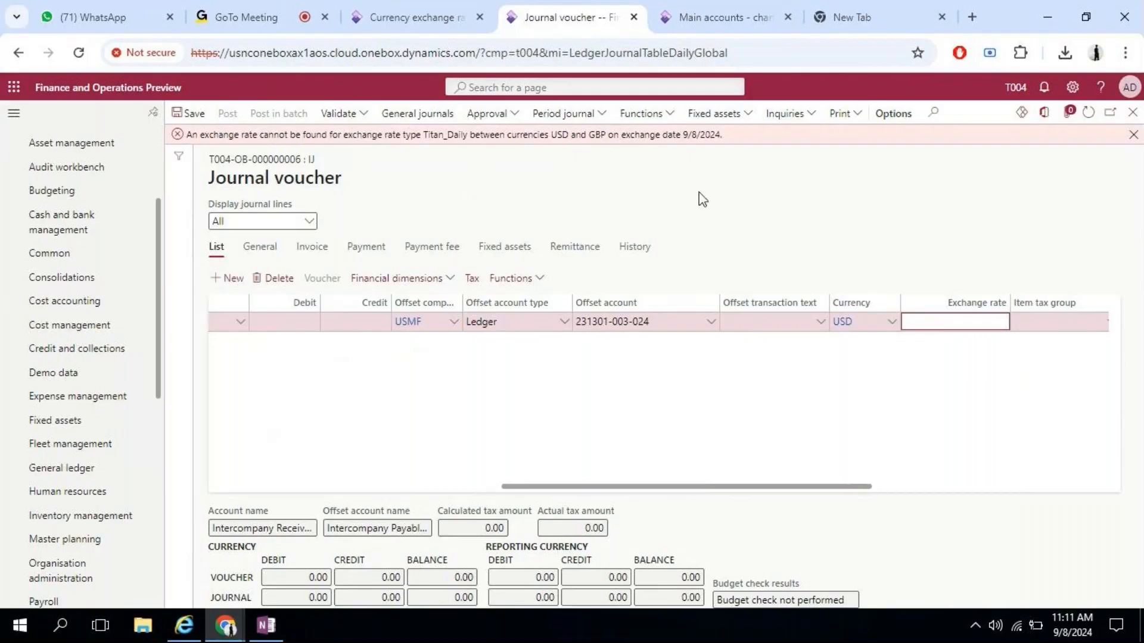
- Check the start of the voucher line and view the currency exchange rates and USMF main accounts in the other browser tabs
drag(669, 487, 381, 460)
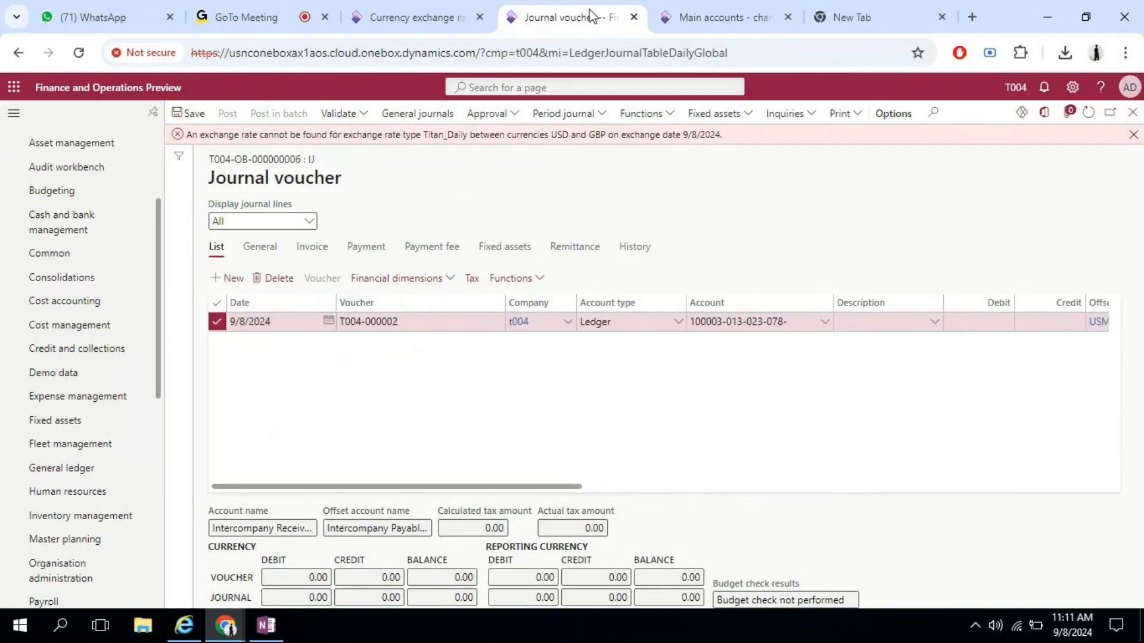
click(441, 9)
click(718, 17)
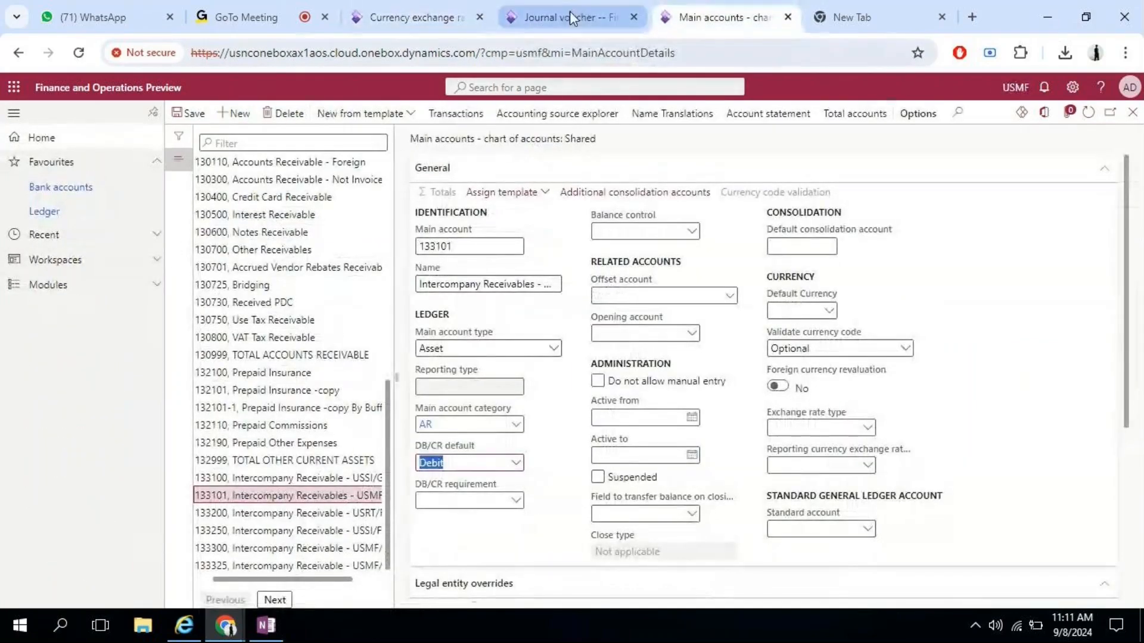
- Check the currencies and exchange rate type in T004's ledger setup and open the exchange rates for Titan_Daily
click(411, 17)
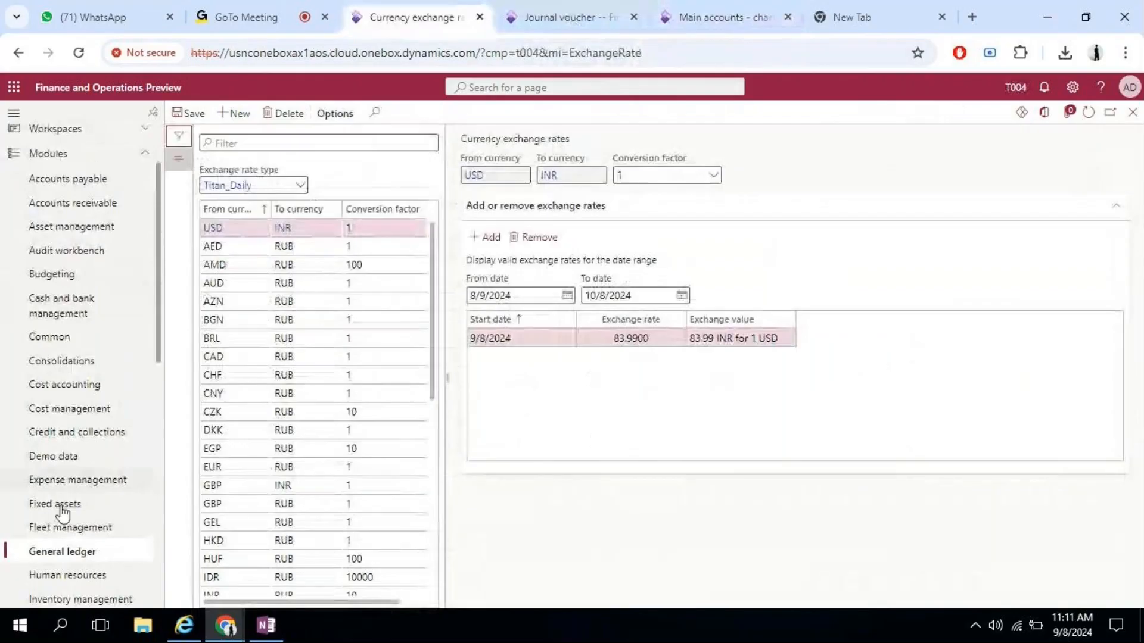
click(30, 552)
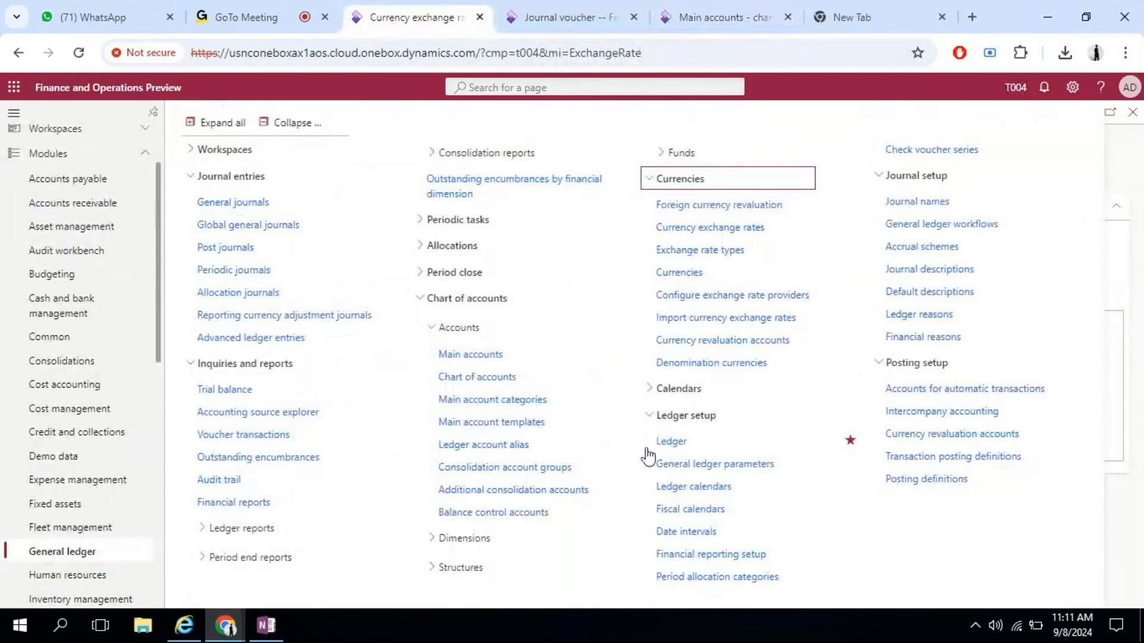
click(647, 449)
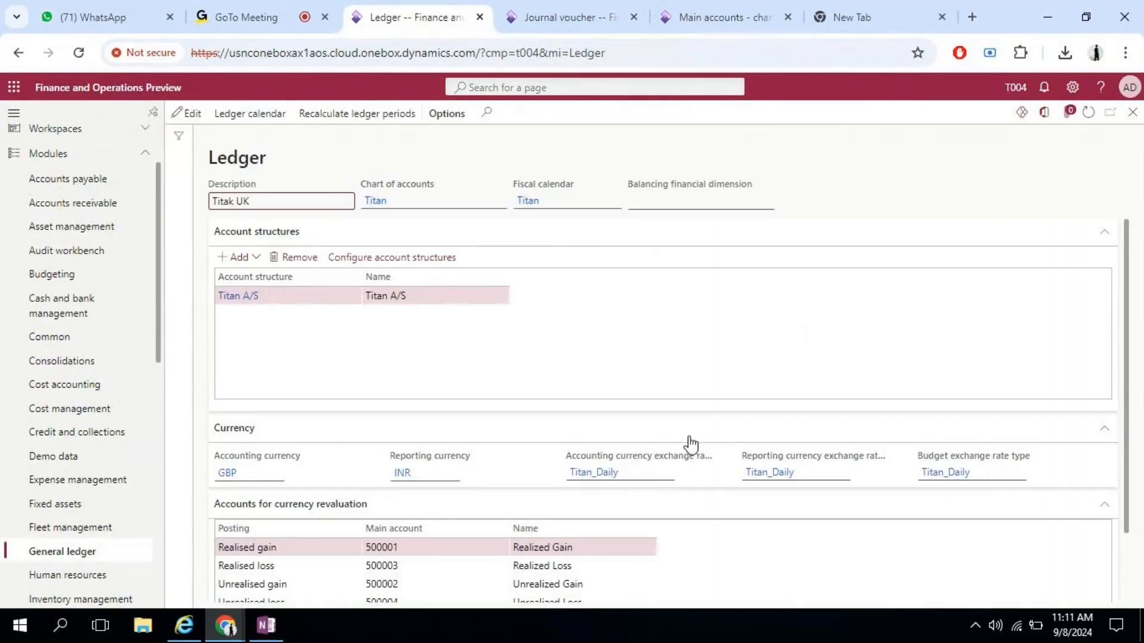
mouse_move(241, 485)
click(593, 476)
click(593, 477)
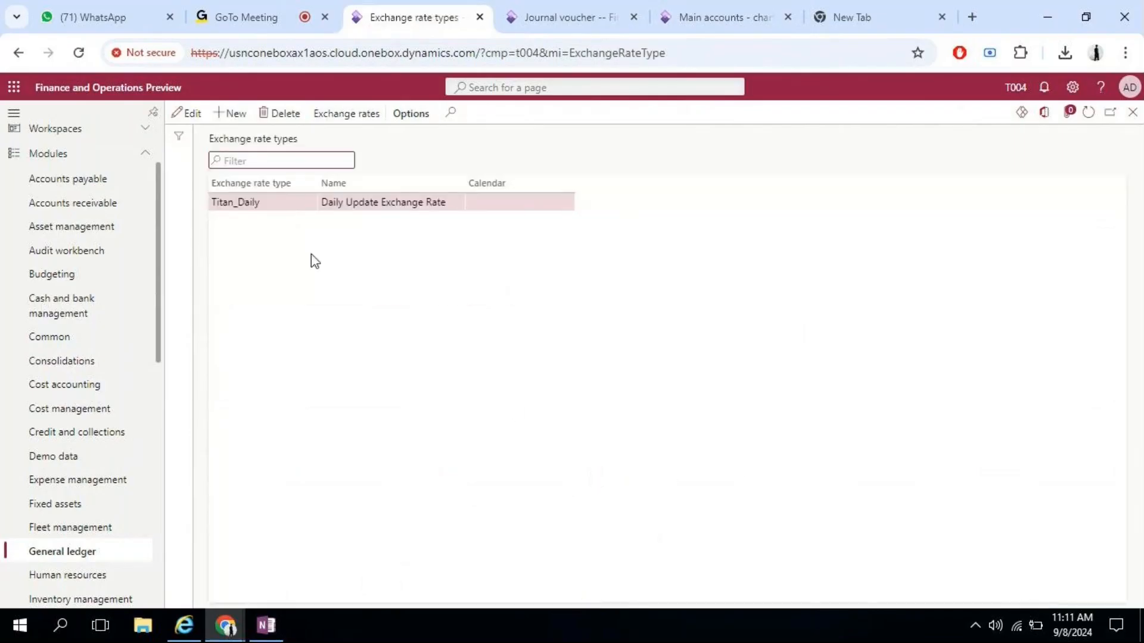
click(337, 115)
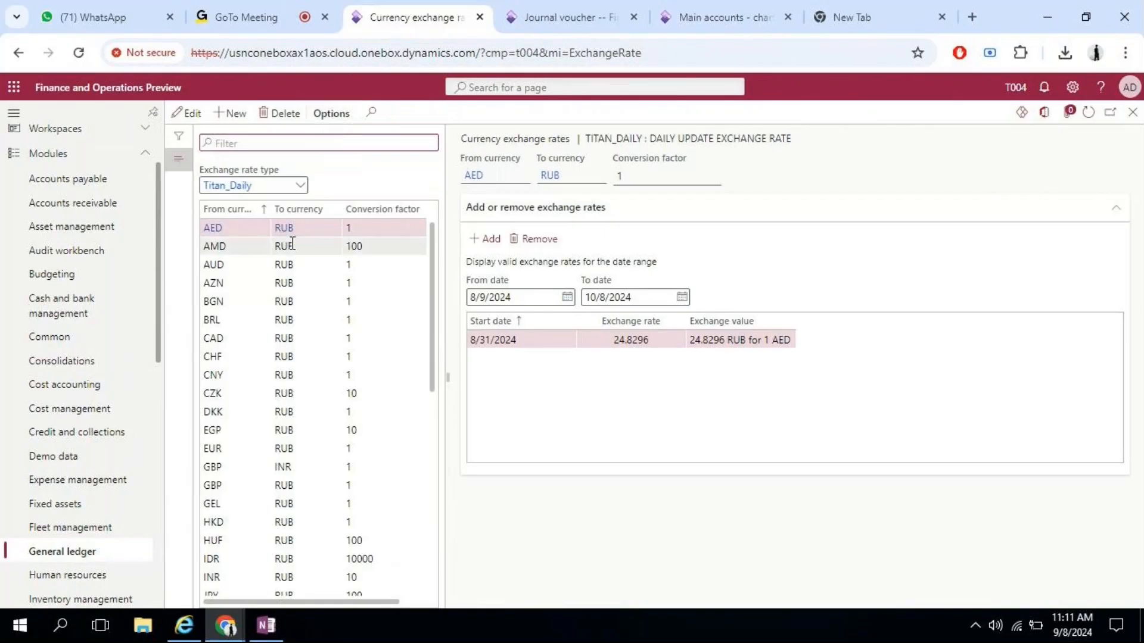
mouse_move(292, 243)
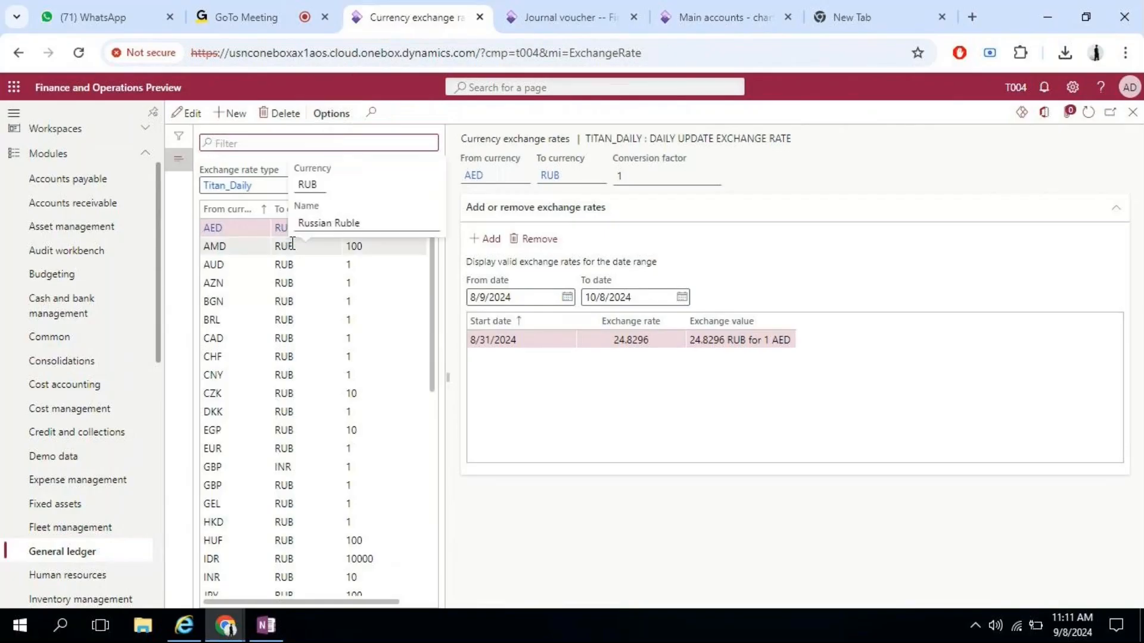
- Create a USD to GBP currency pair under Titan_Daily and add a rate entry starting 9/8/2024
click(232, 115)
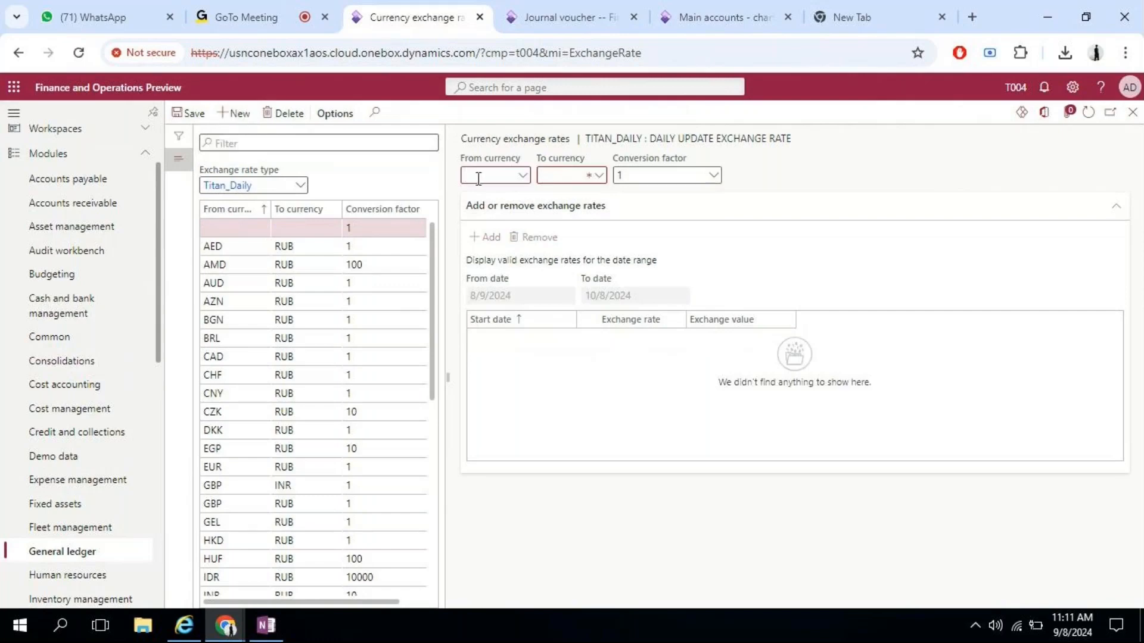
text(USD)
key(Tab)
text(GBP)
key(Tab)
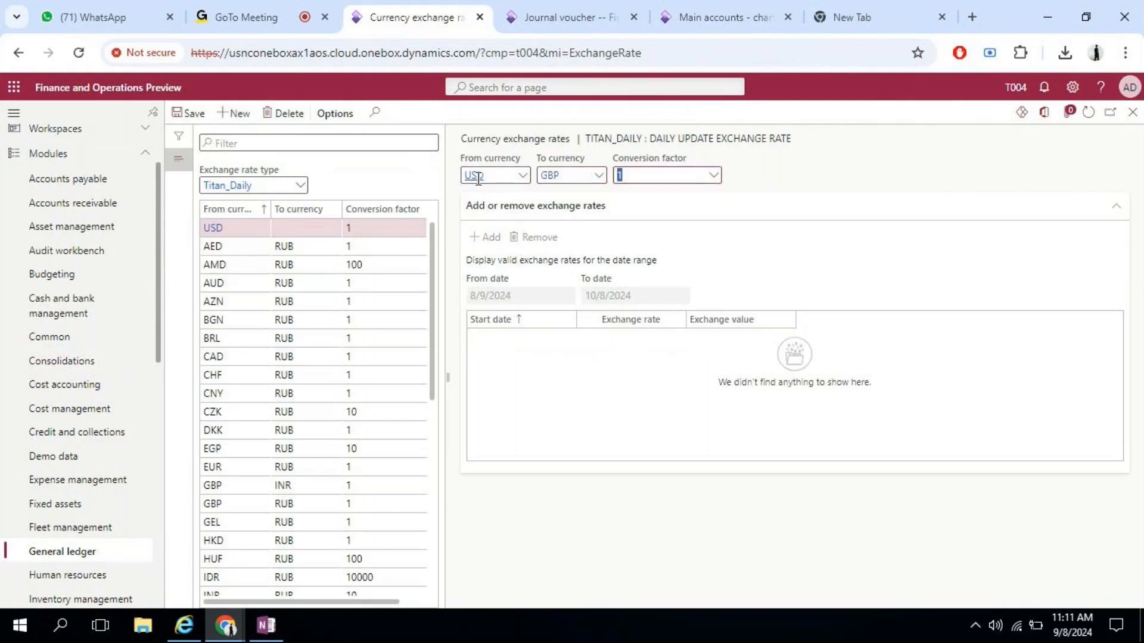
click(485, 237)
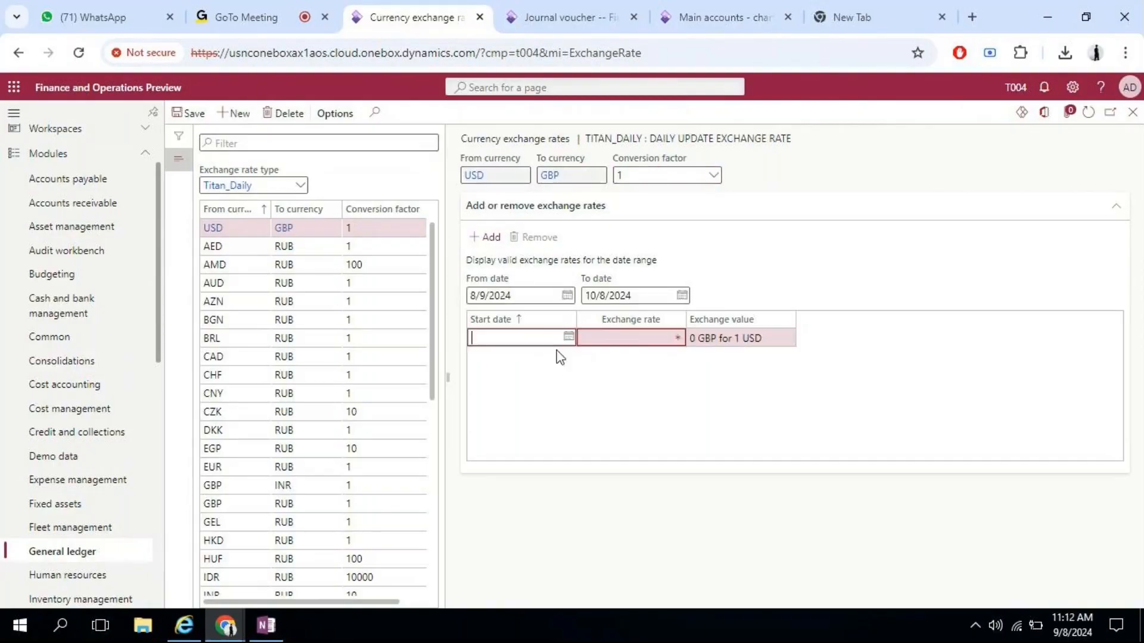
click(569, 338)
click(487, 432)
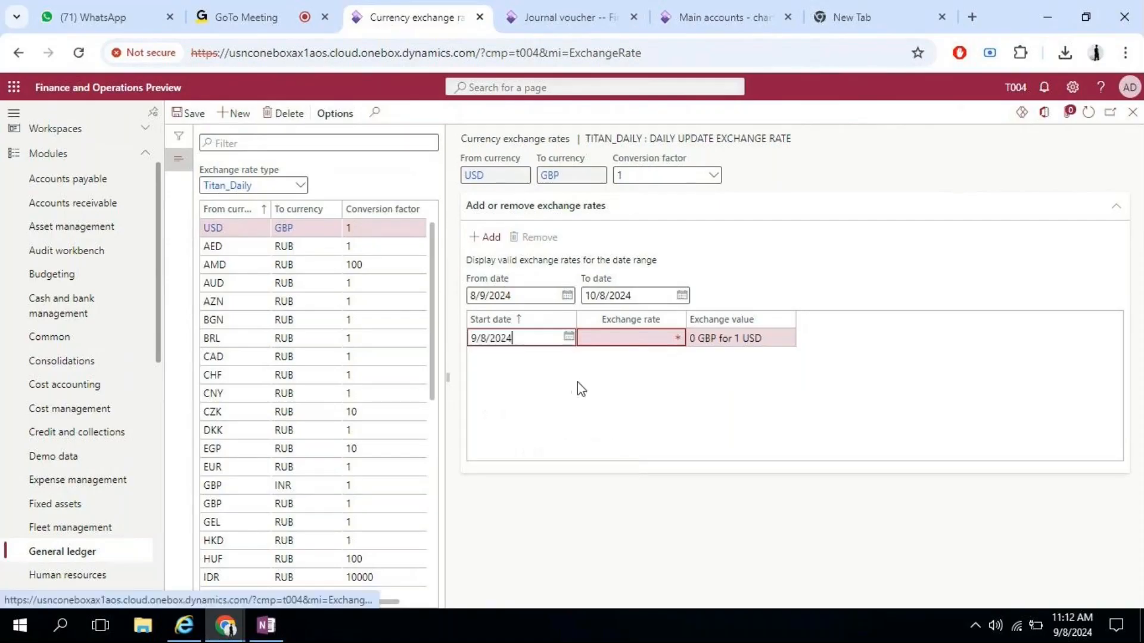
- Look up the conversion of 1 USD to GBP with a web search in the blank browser tab
click(845, 9)
text(1 usd)
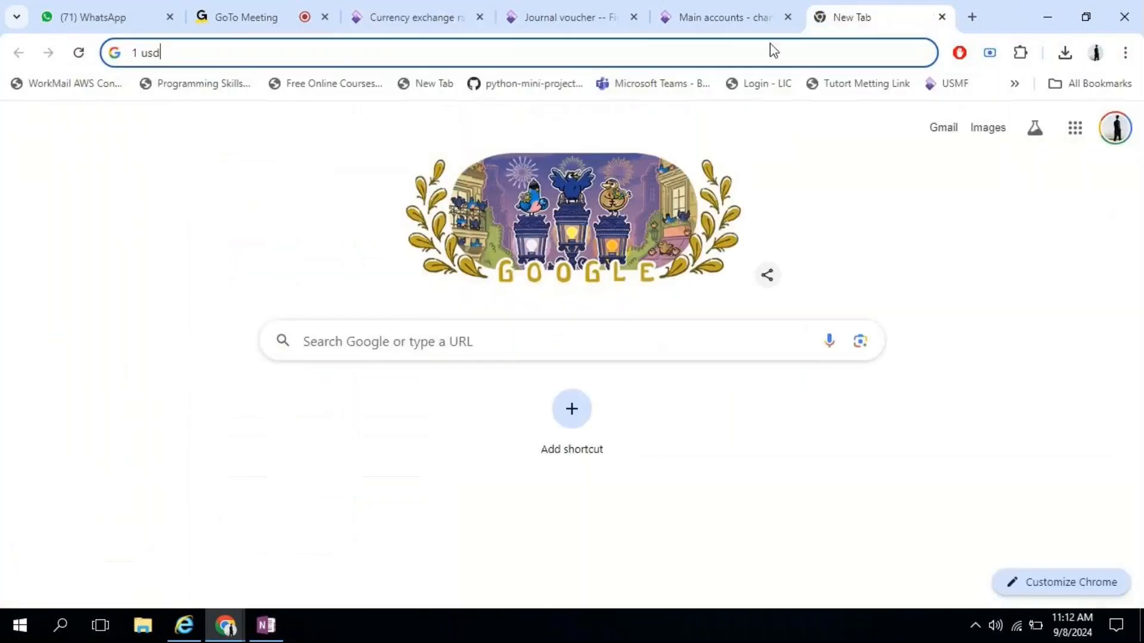
text( to )
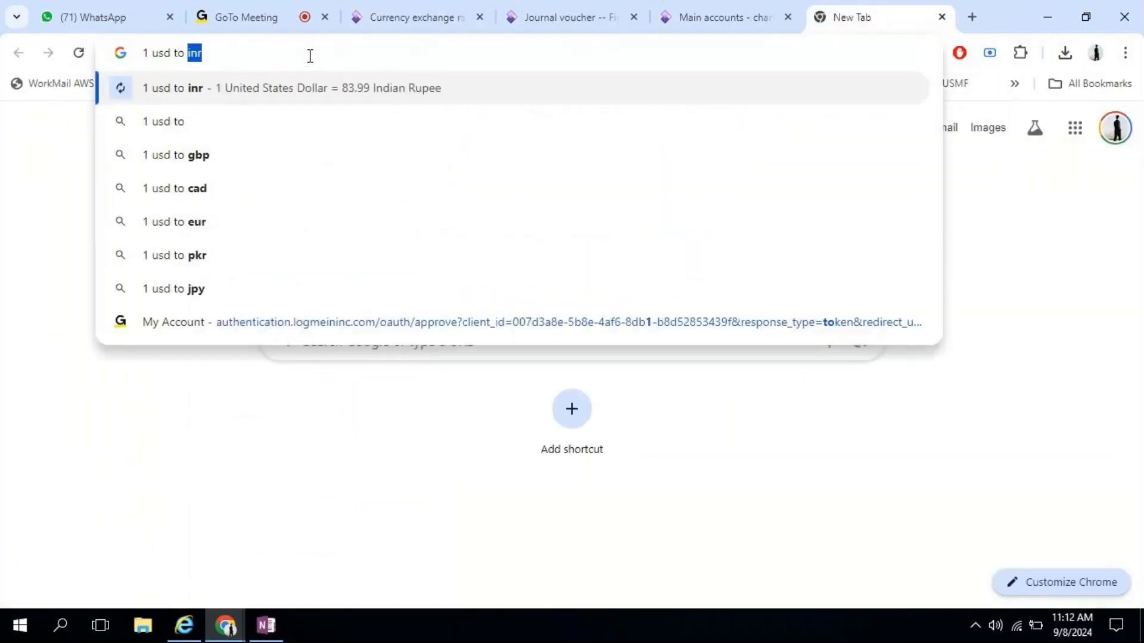
text(gbp)
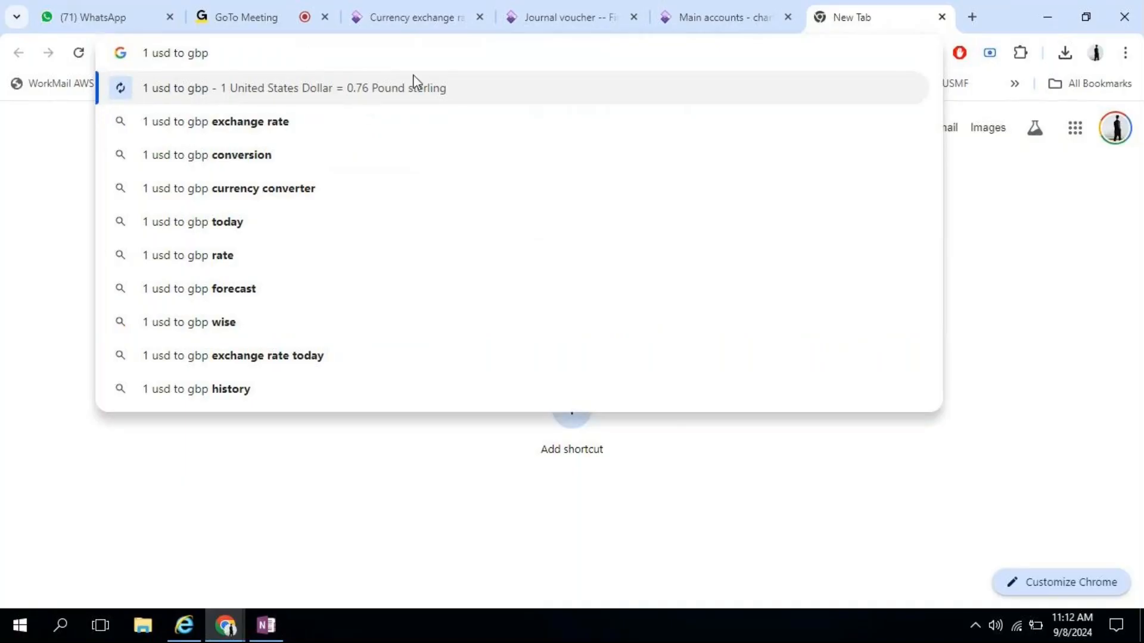
- Set the USD to GBP exchange rate for 9/8/2024 to 0.76 in the currency exchange rates
click(439, 11)
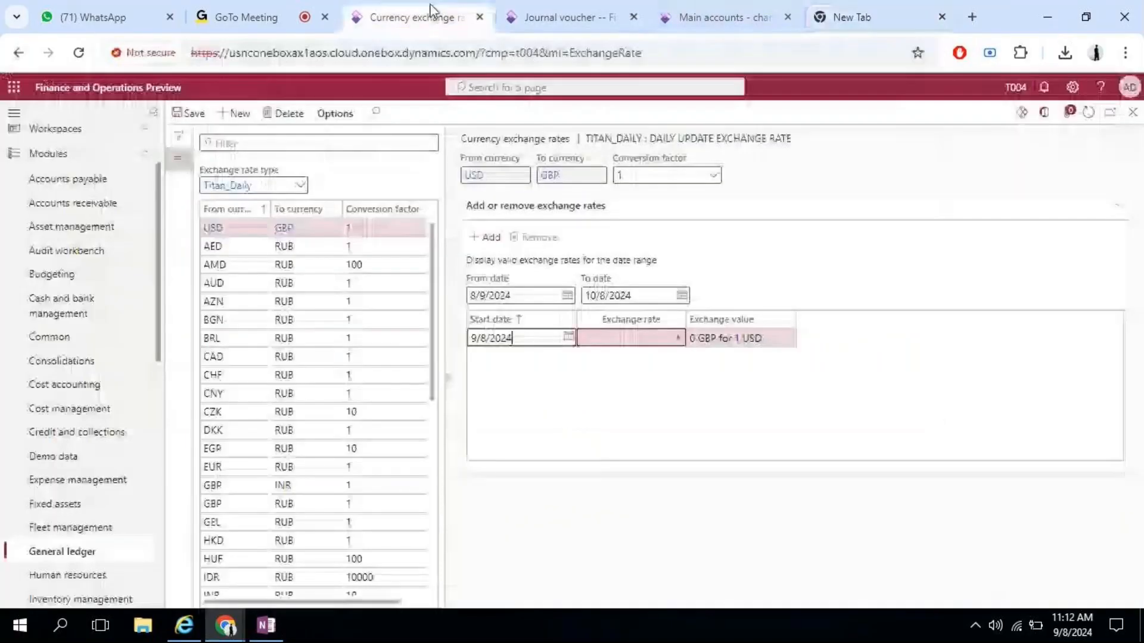
click(614, 337)
text(0.76)
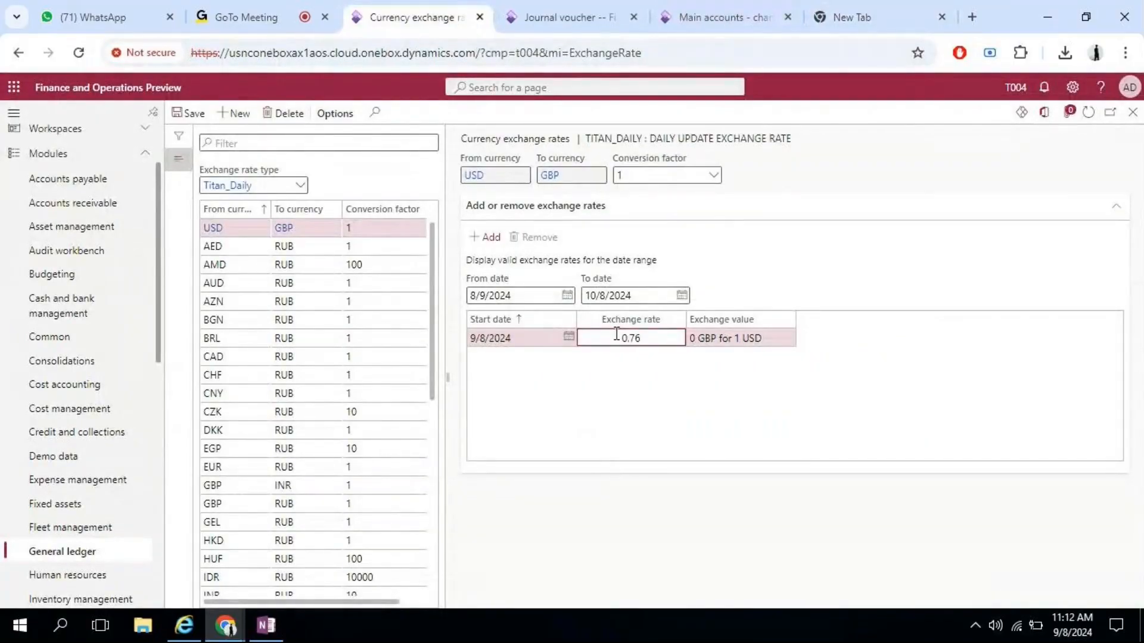
key(Tab)
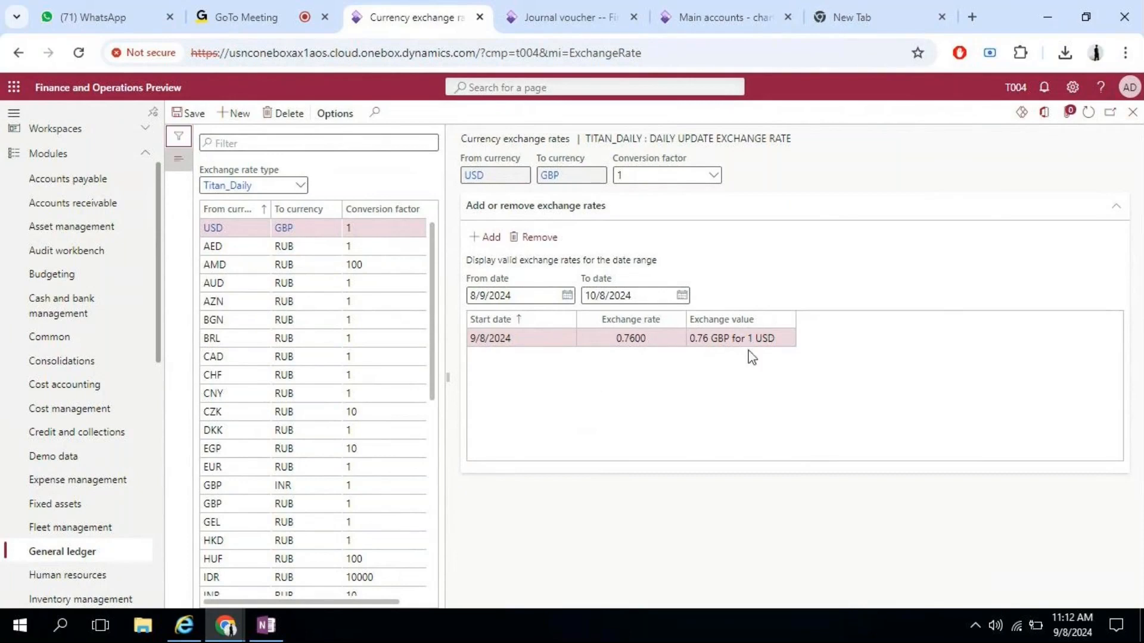
- Return to the T004 journal voucher, dismiss the exchange rate error and save the line
click(576, 14)
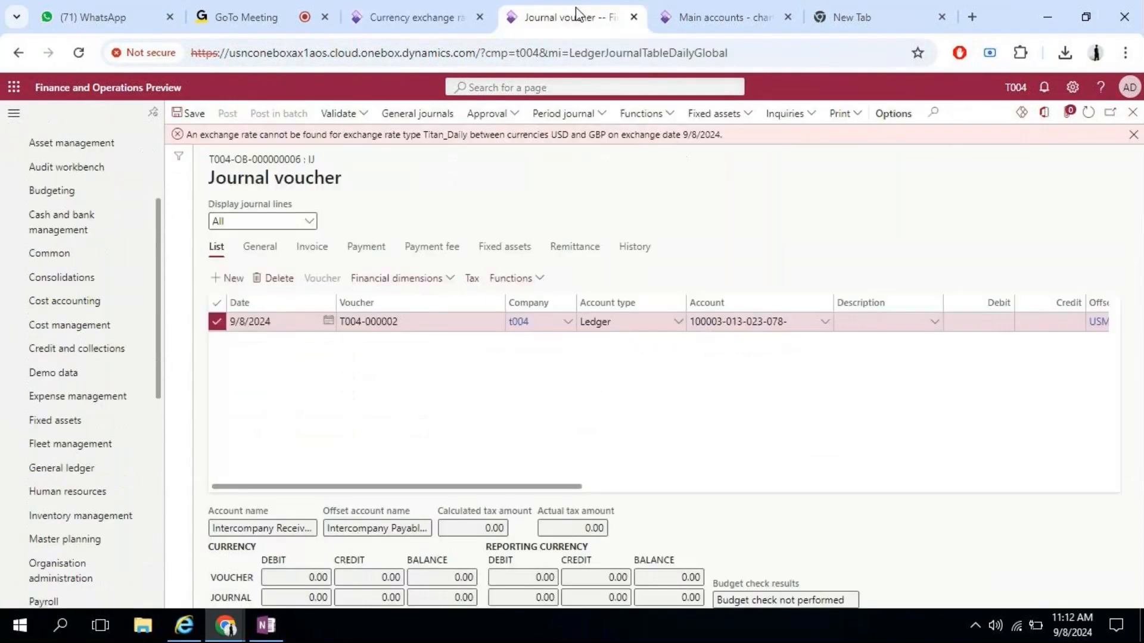
click(1133, 135)
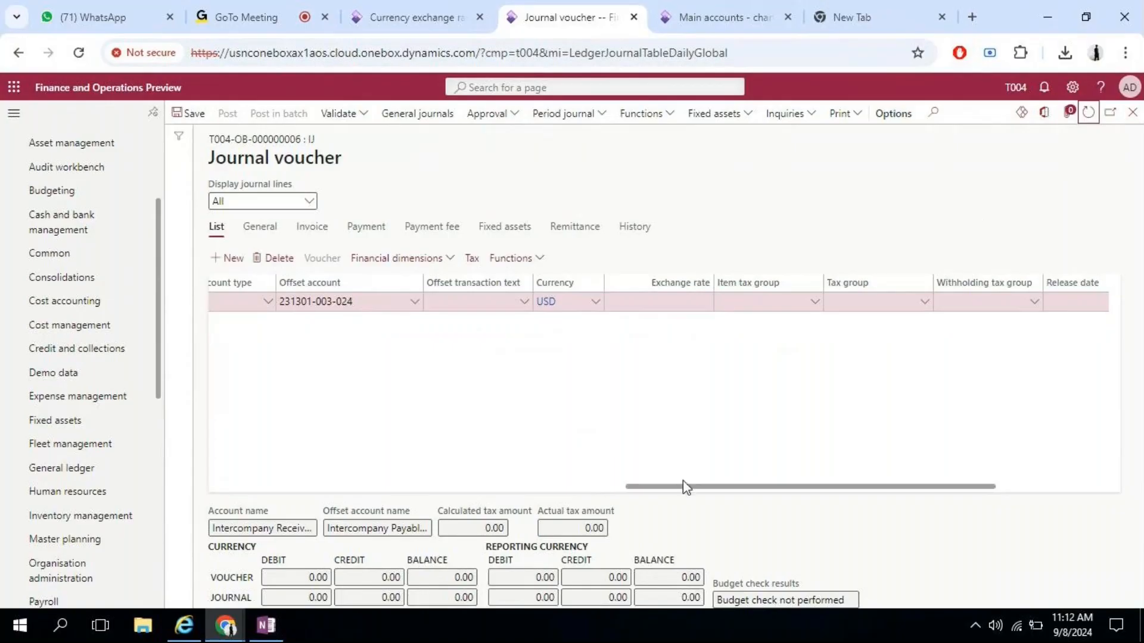
drag(689, 486, 212, 487)
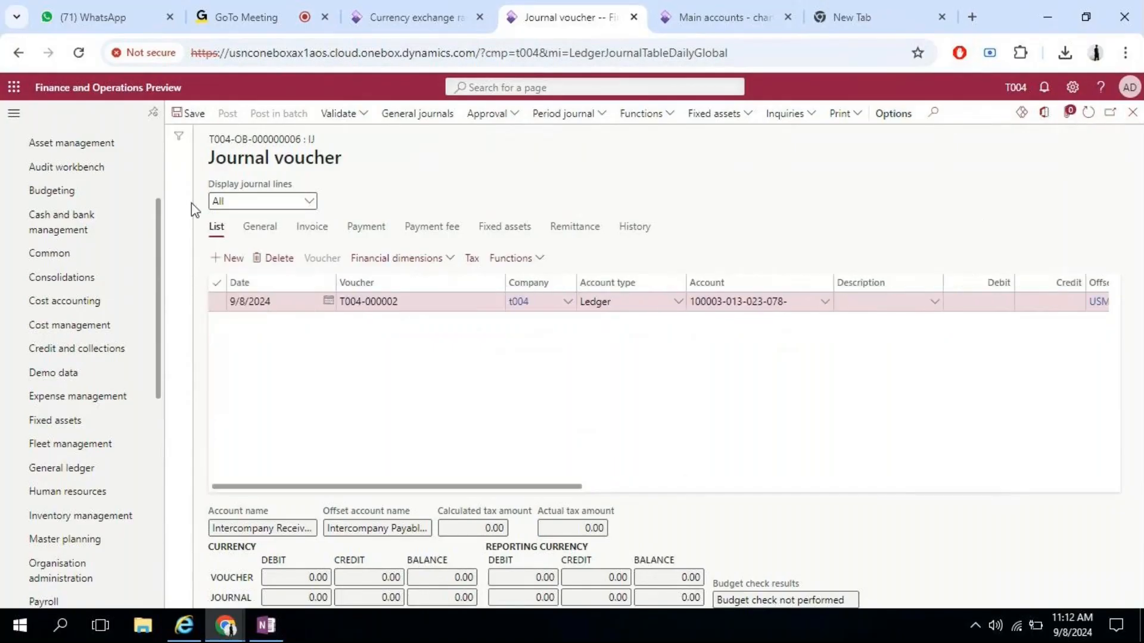
click(203, 115)
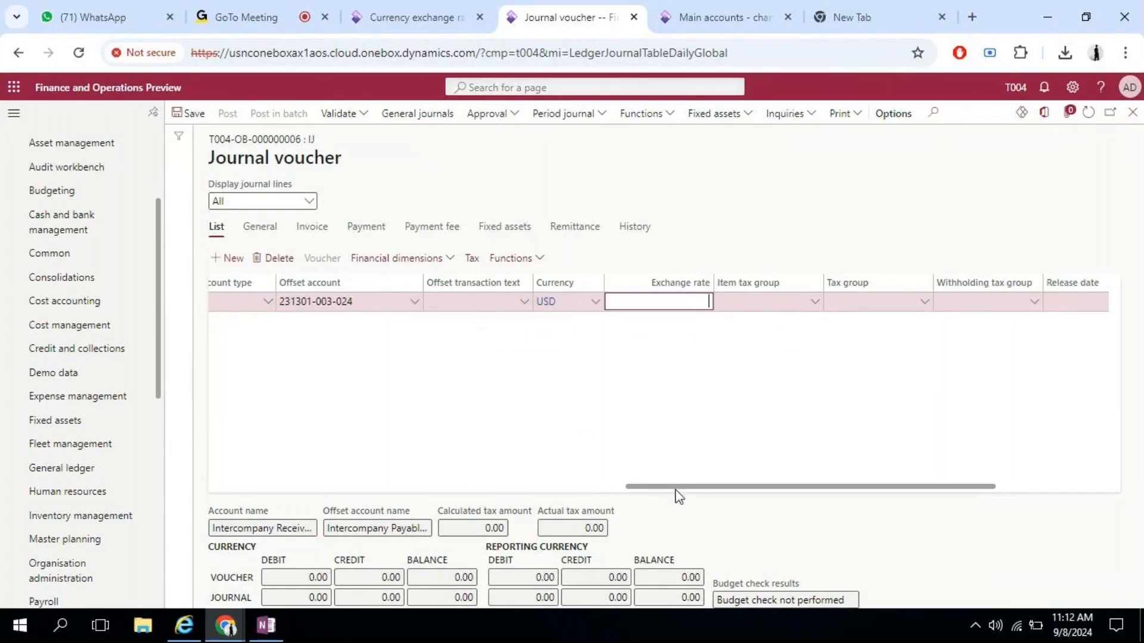
- Set the voucher line's debit amount to 100000 and save the journal voucher
drag(753, 487, 324, 508)
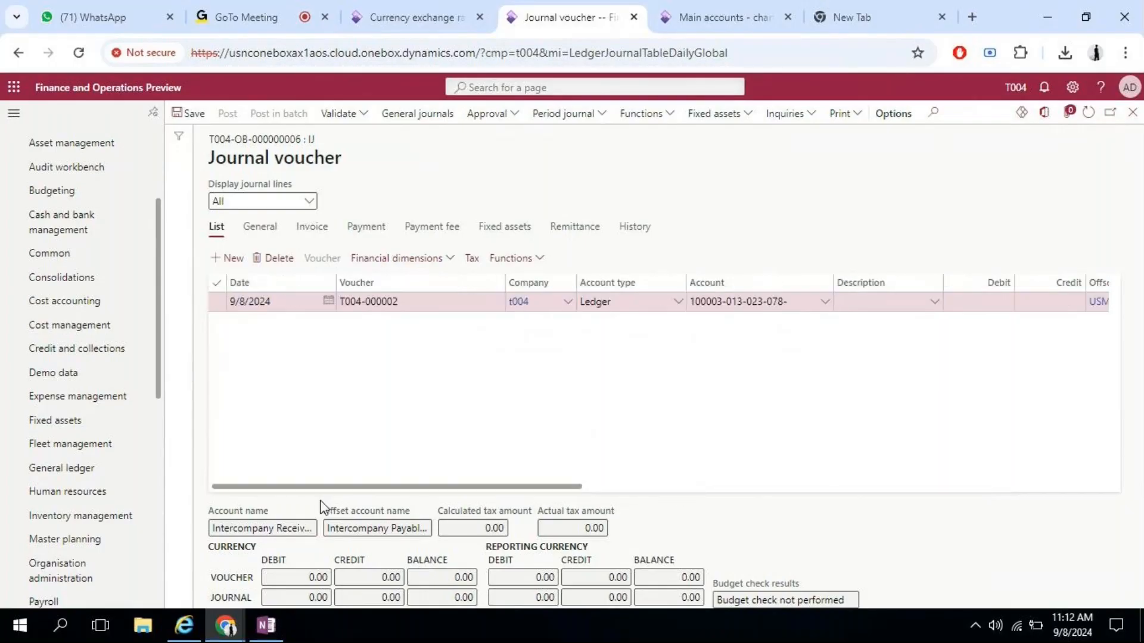
click(994, 302)
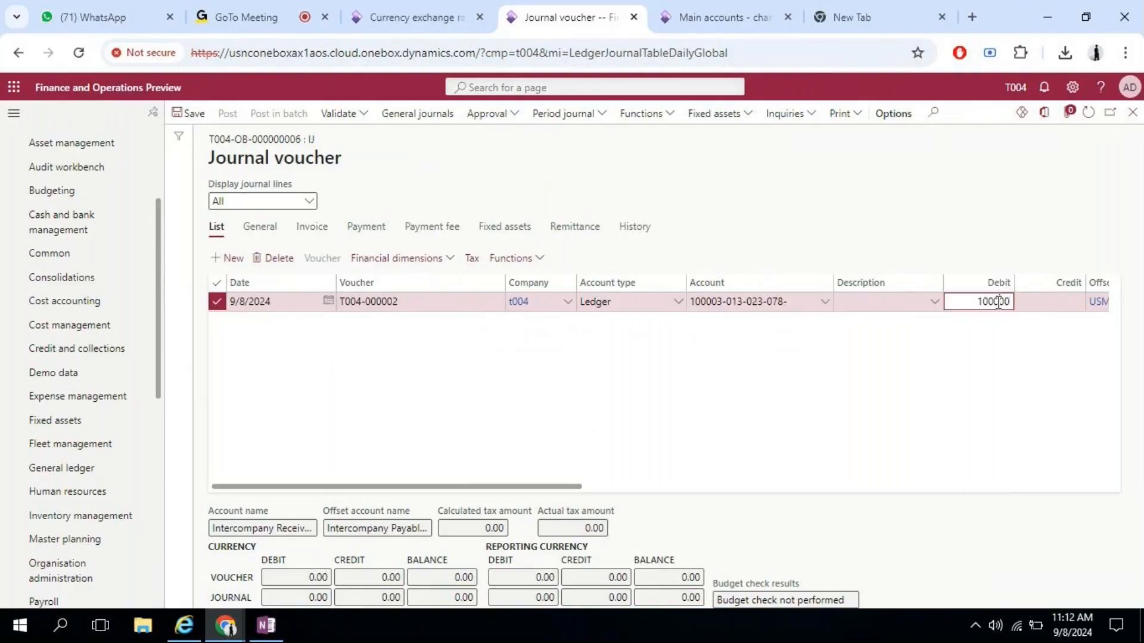
key(Tab)
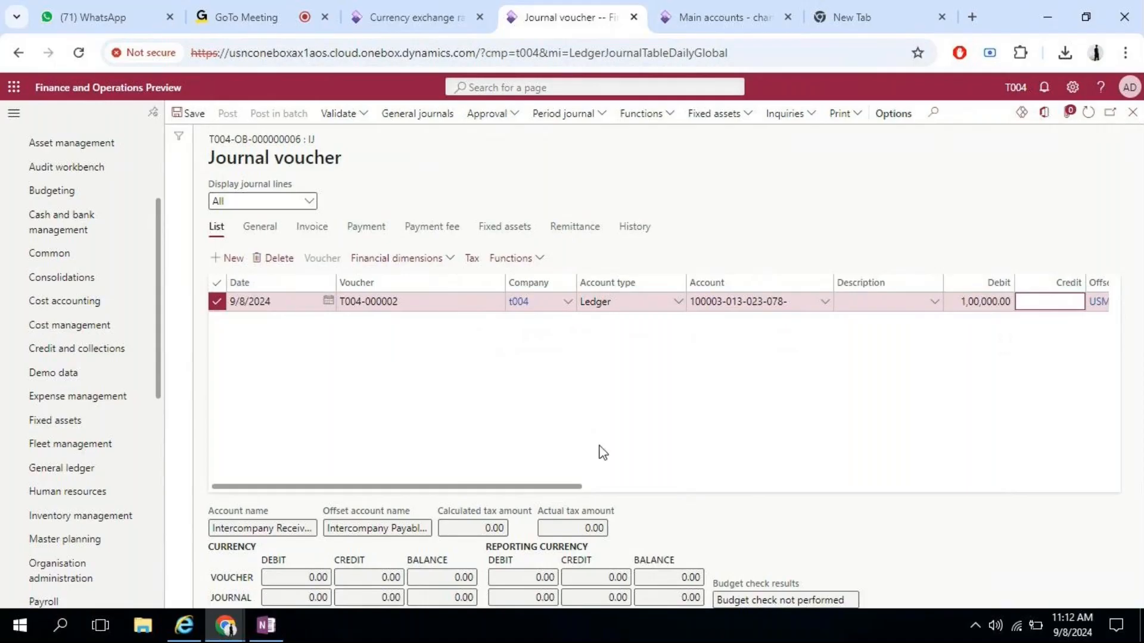
drag(463, 484, 719, 510)
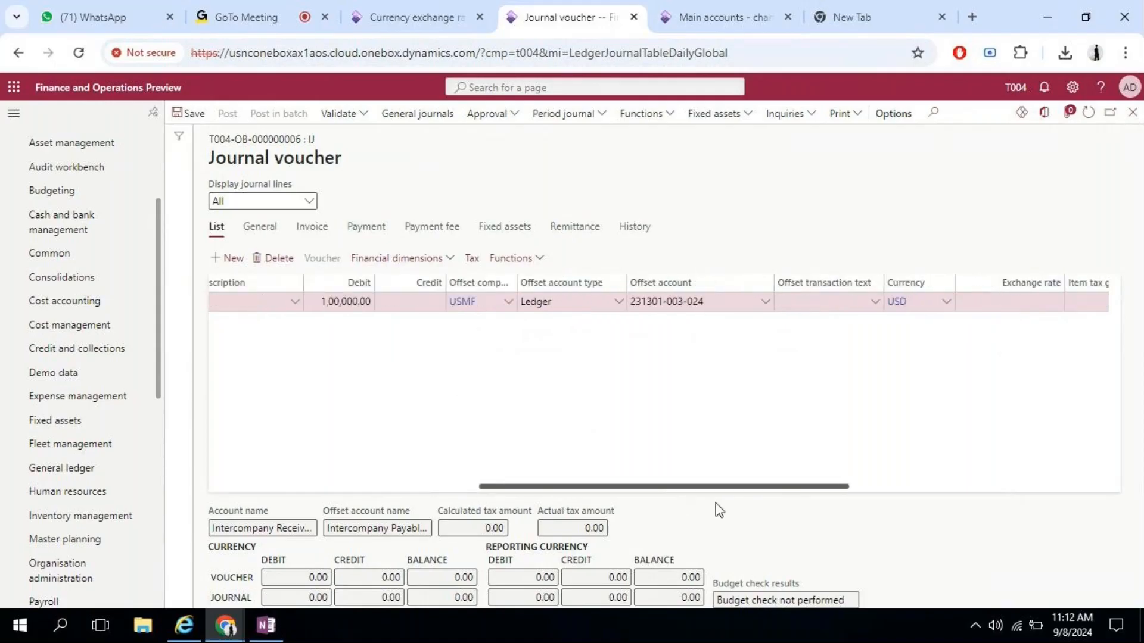
click(186, 112)
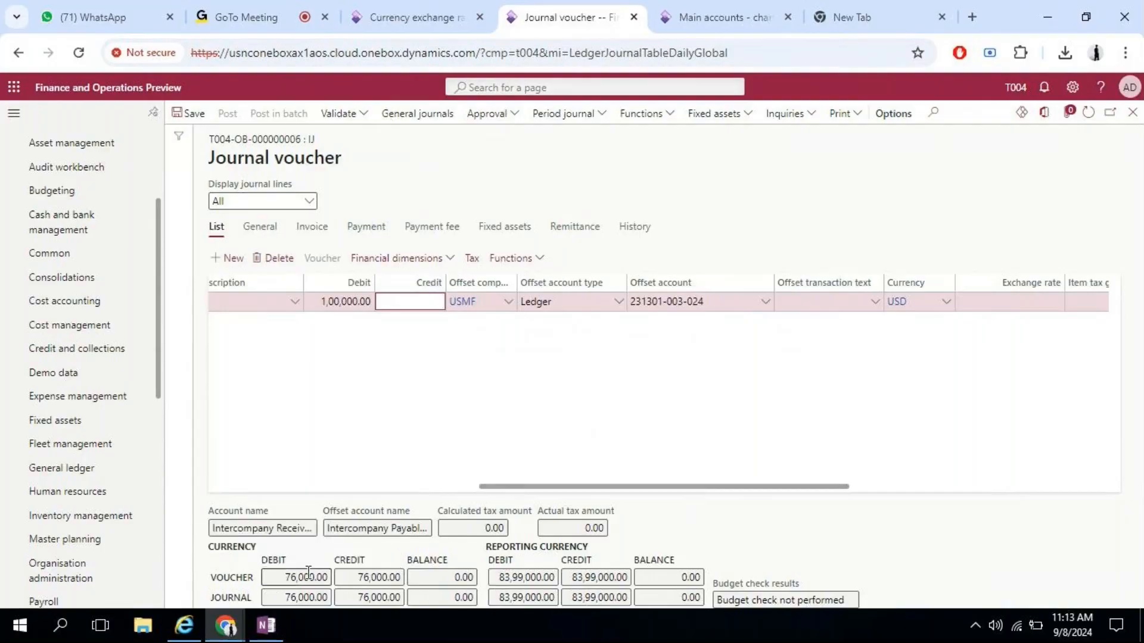
- Check the voucher's debit totals in the accounting currency and the reporting currency
click(283, 577)
drag(283, 577, 328, 578)
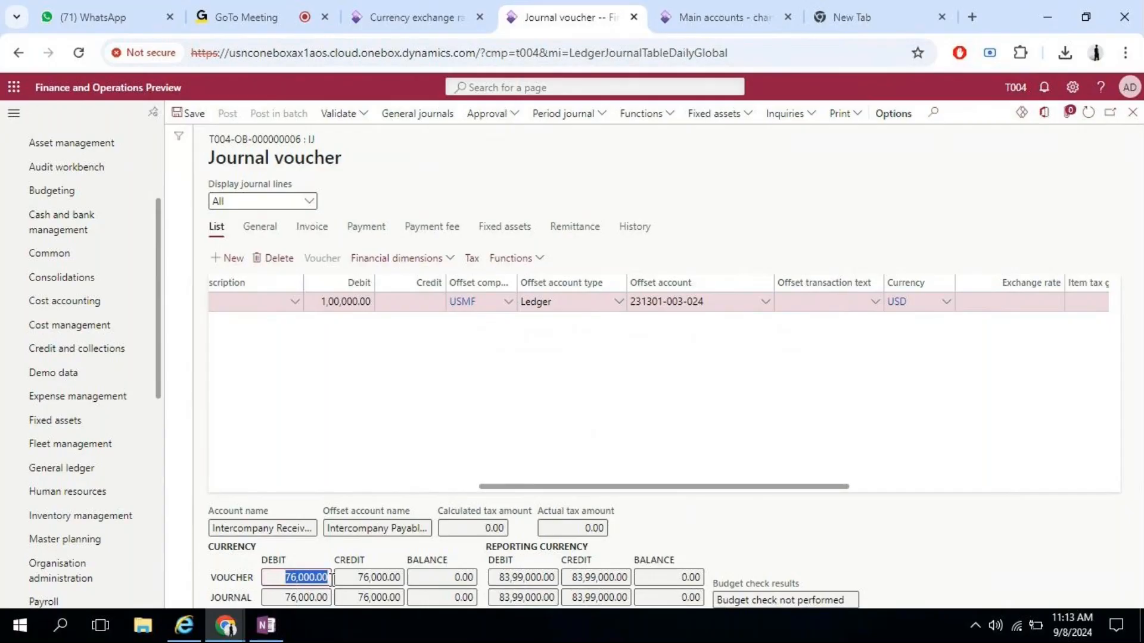
click(499, 572)
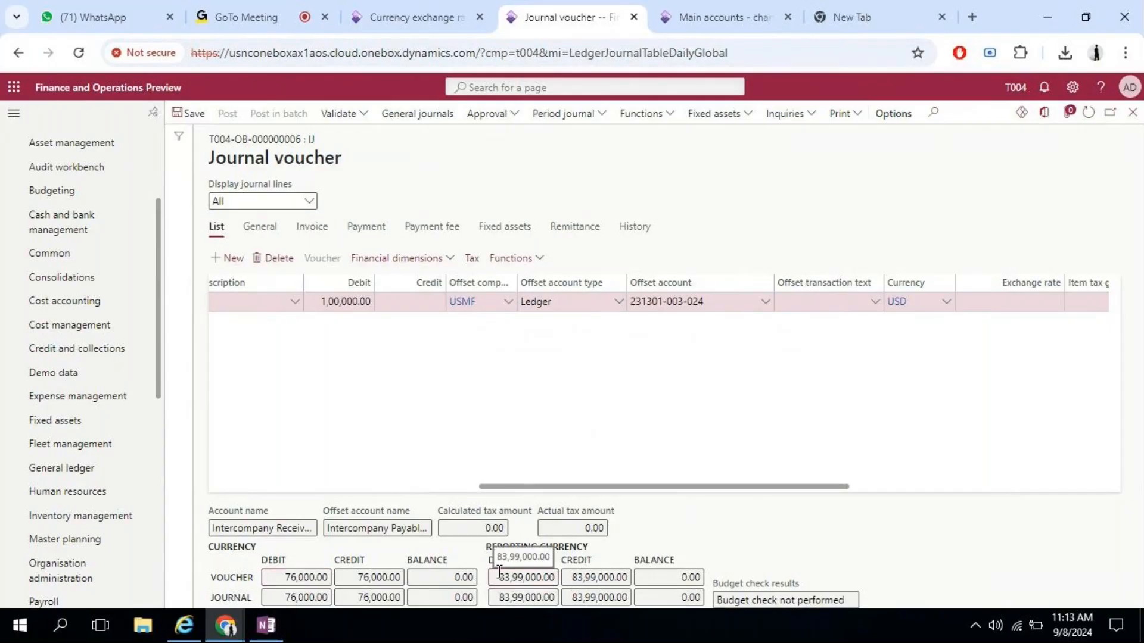
double_click(502, 572)
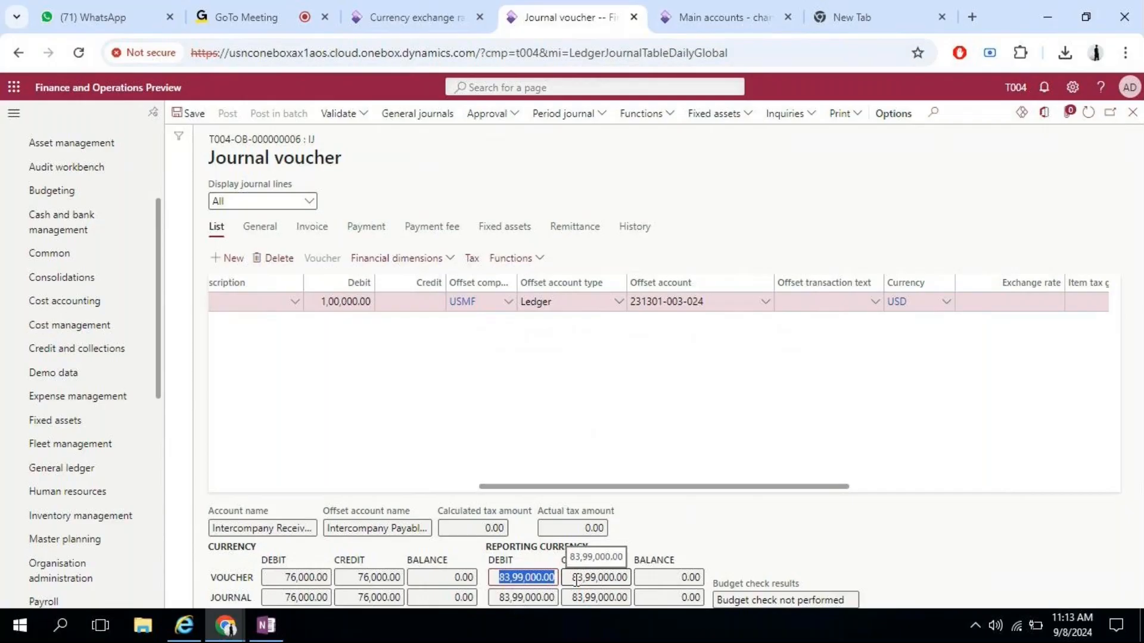
- Set the voucher line's release date to 9/8/2024 and its reason code to FINANCE
drag(768, 486, 1065, 499)
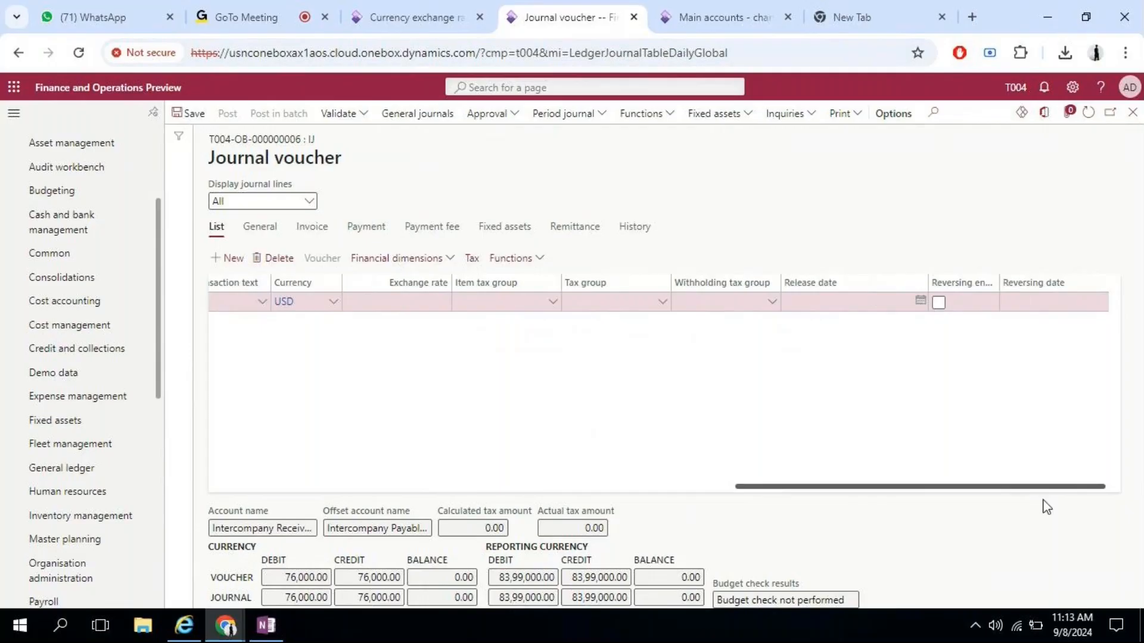
click(921, 301)
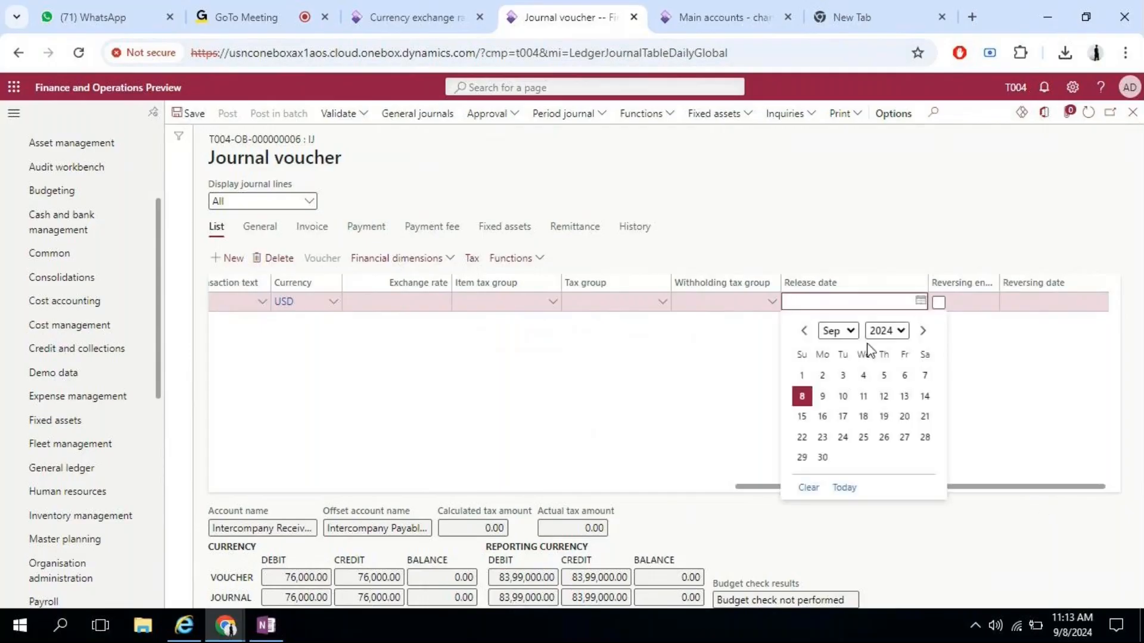
click(801, 395)
click(262, 229)
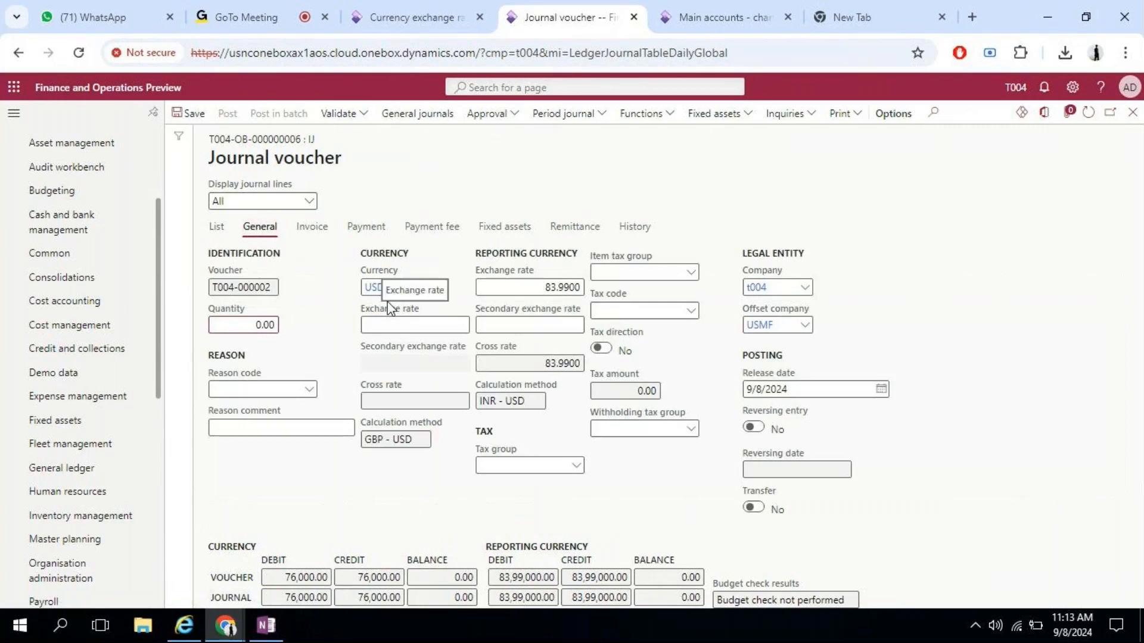
click(308, 391)
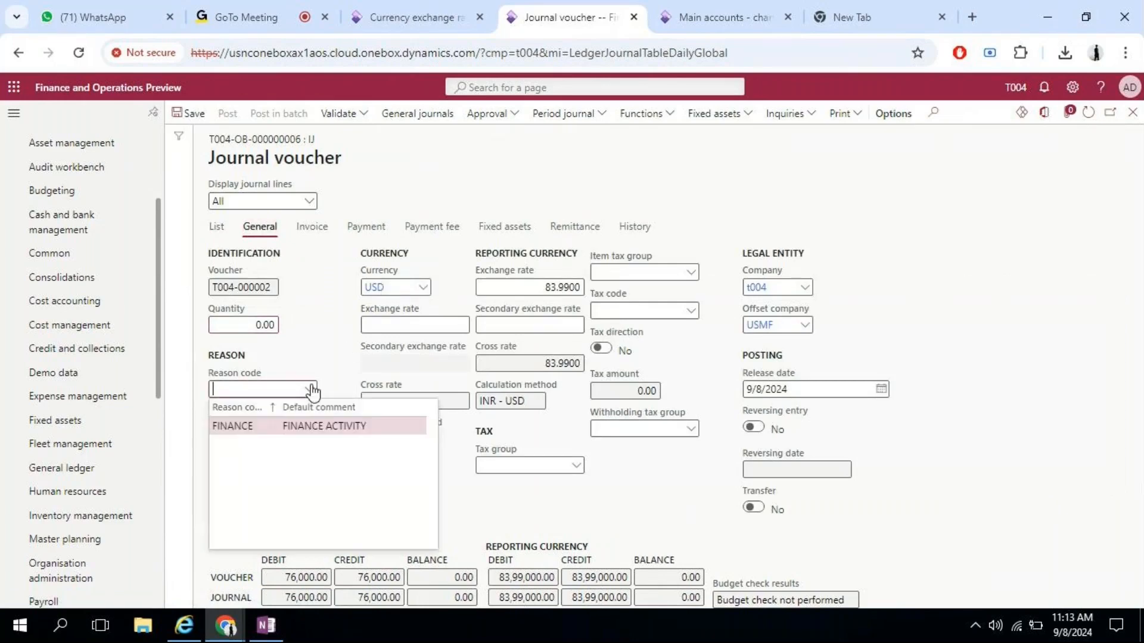
click(302, 430)
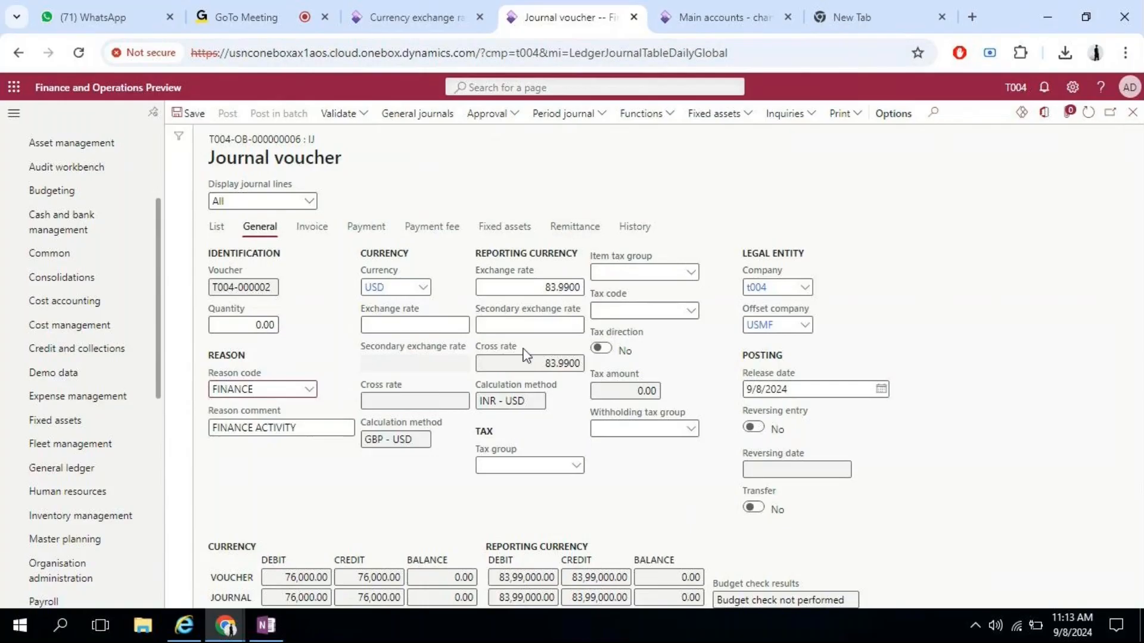
- Review the voucher line's invoice, payment, payment fee, fixed asset and remittance details, including the method of payment field
click(312, 229)
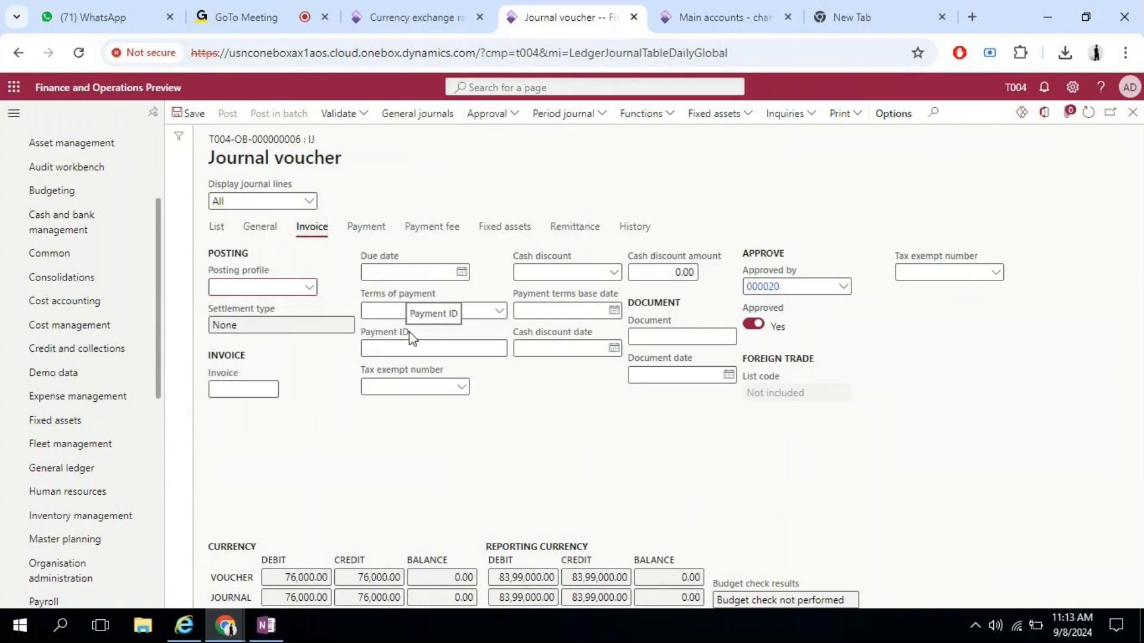
click(377, 232)
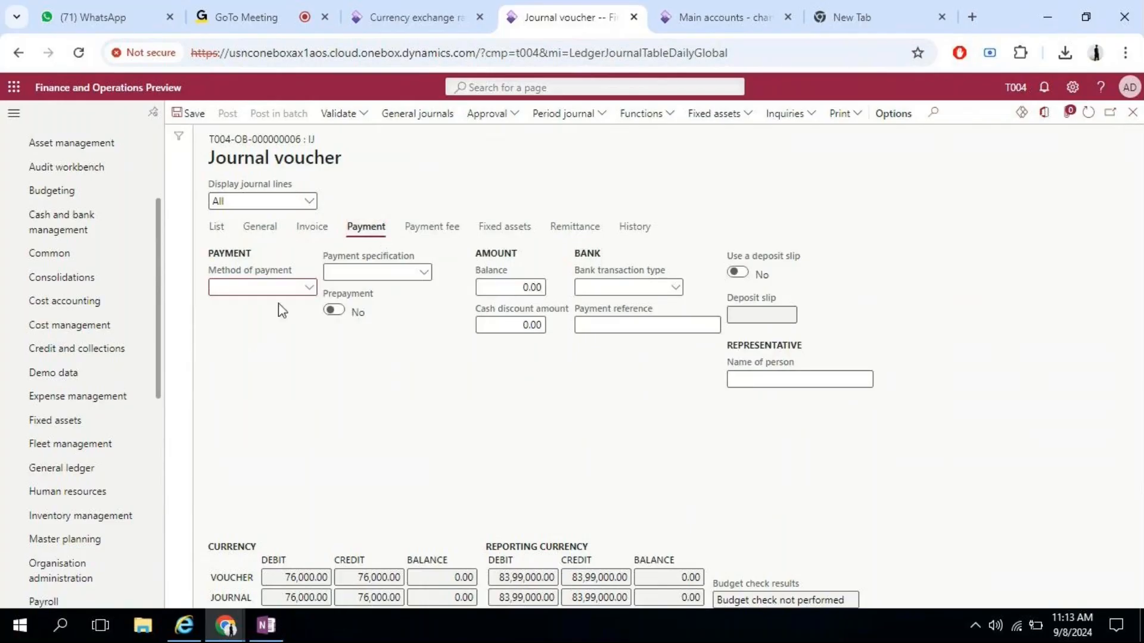
click(433, 227)
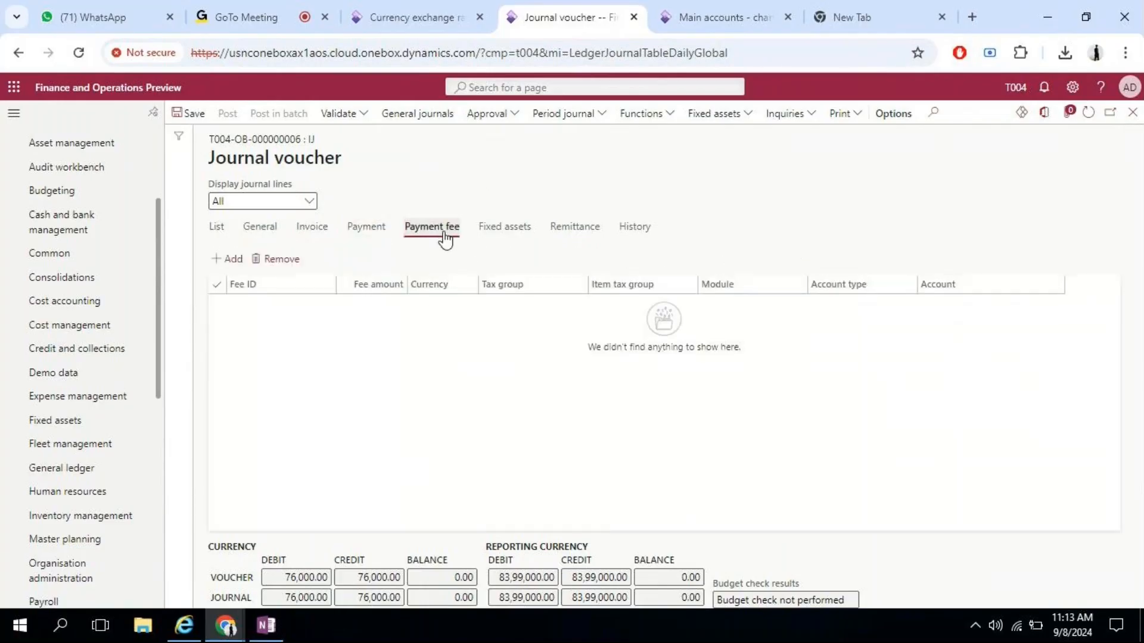
click(510, 234)
click(571, 232)
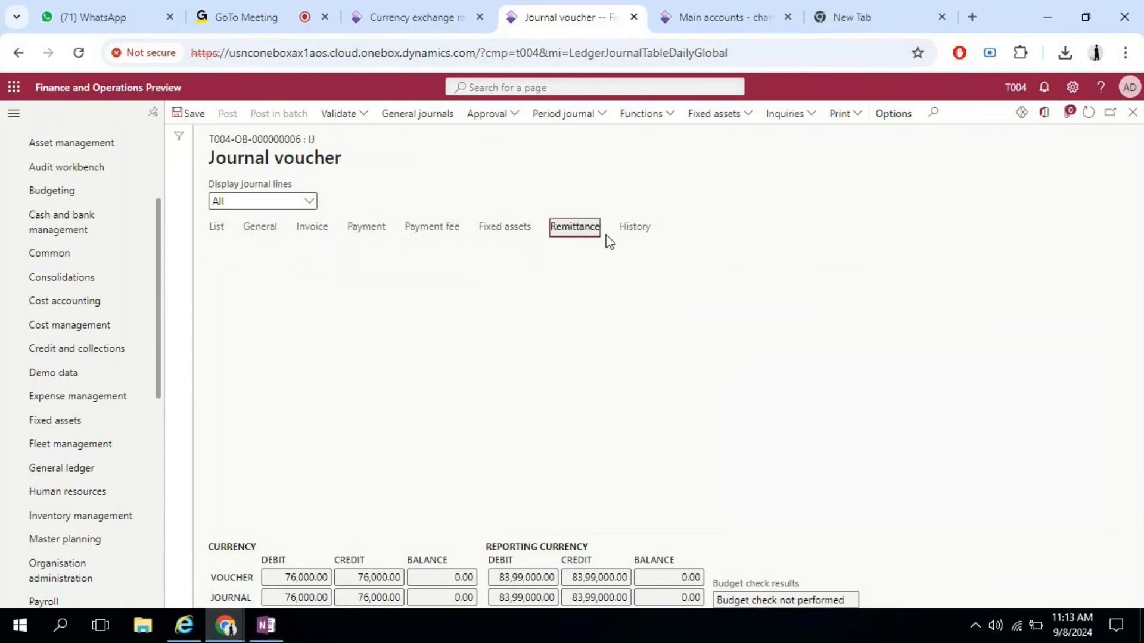
click(501, 237)
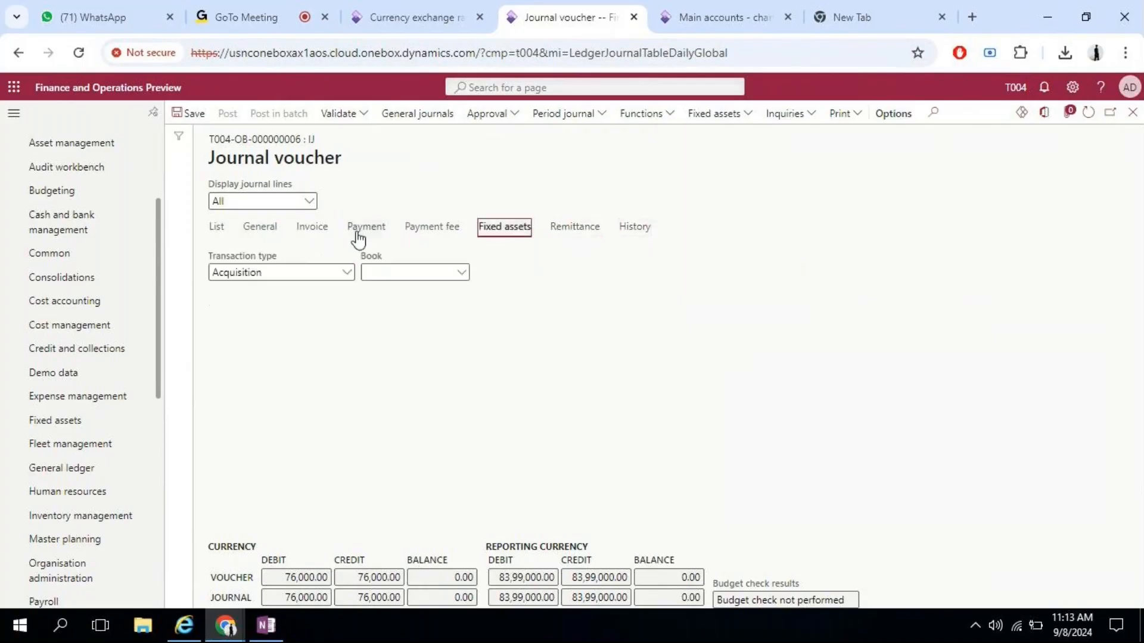
click(360, 233)
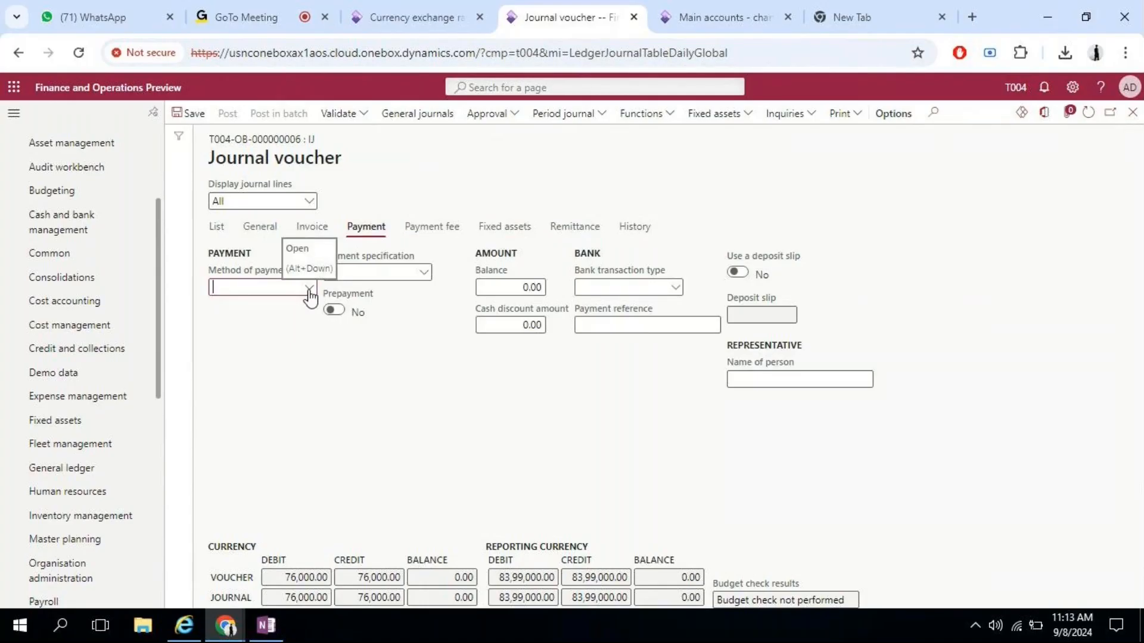
right_click(310, 296)
click(260, 338)
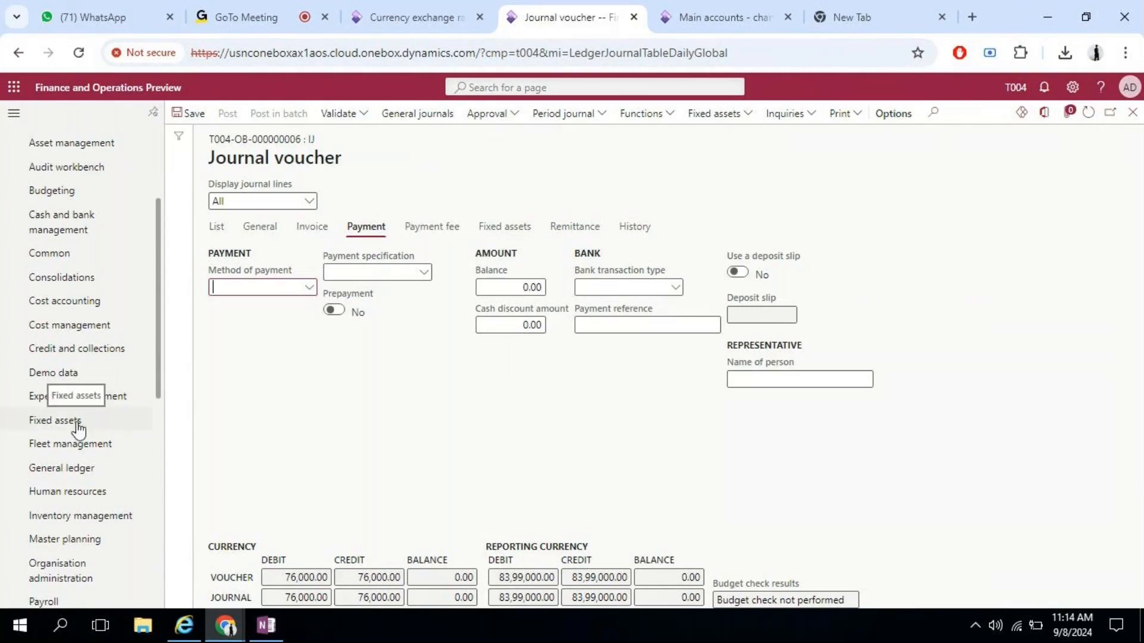
- Open the vendor methods of payment setup in Accounts payable and add a new method of payment
scroll(80, 429, up, 3)
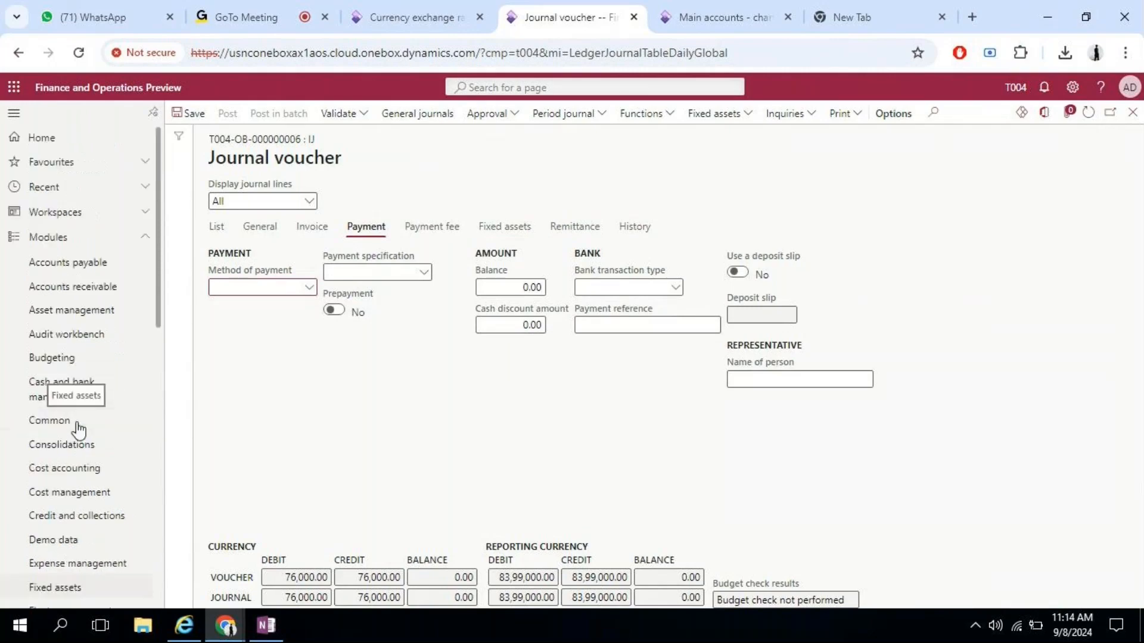
click(122, 270)
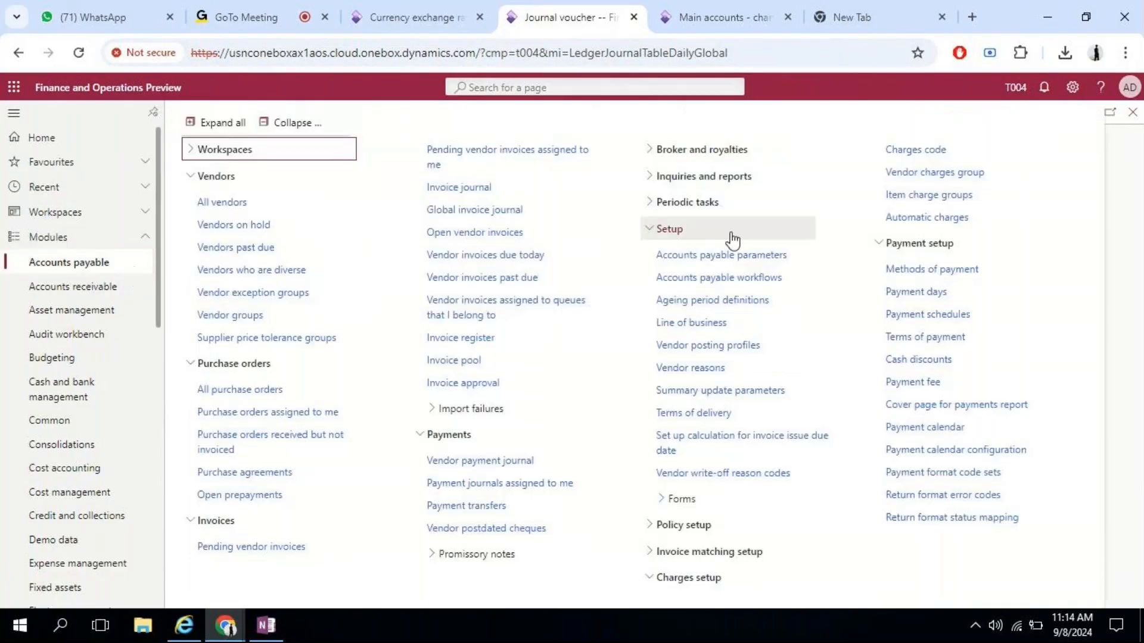
click(925, 268)
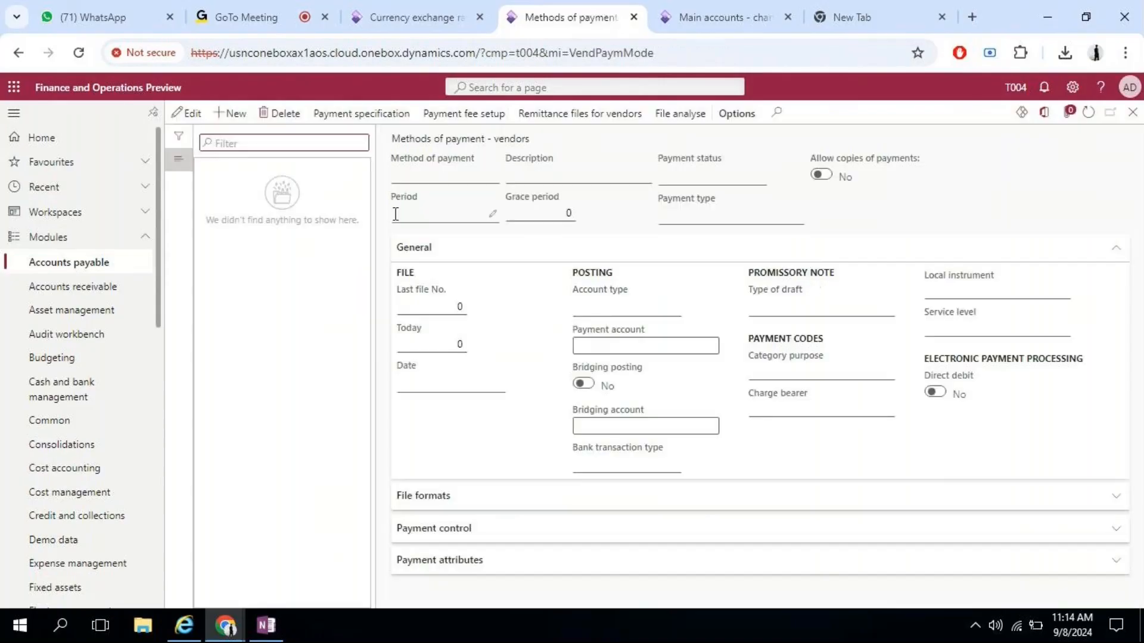
click(238, 116)
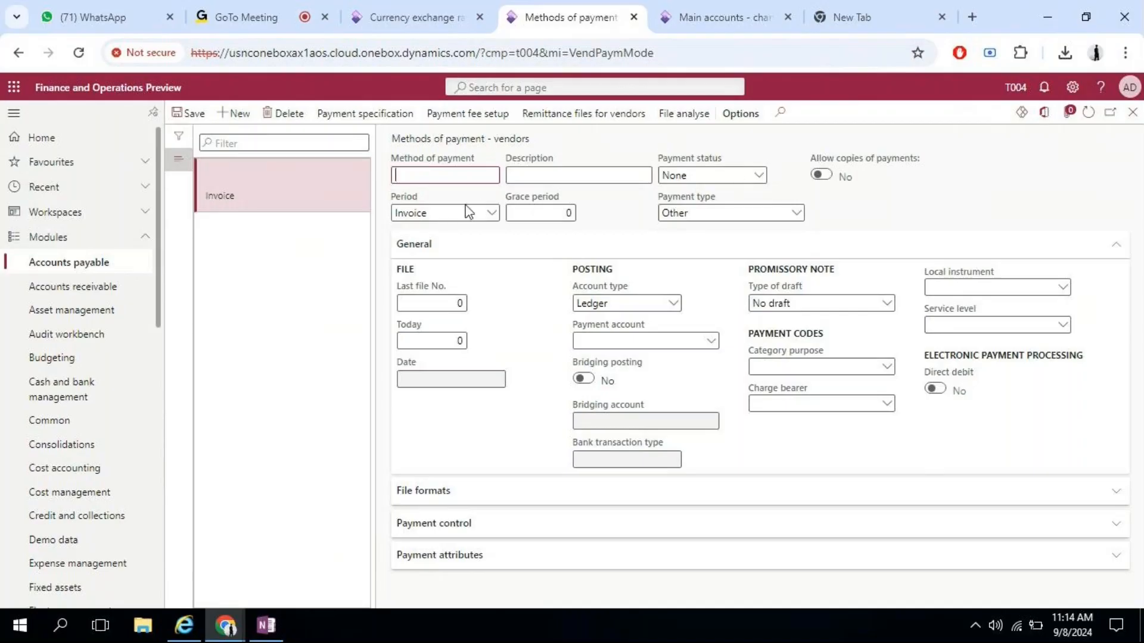
- Set the payment type of the new vendor method of payment to Cheque
click(797, 214)
click(798, 216)
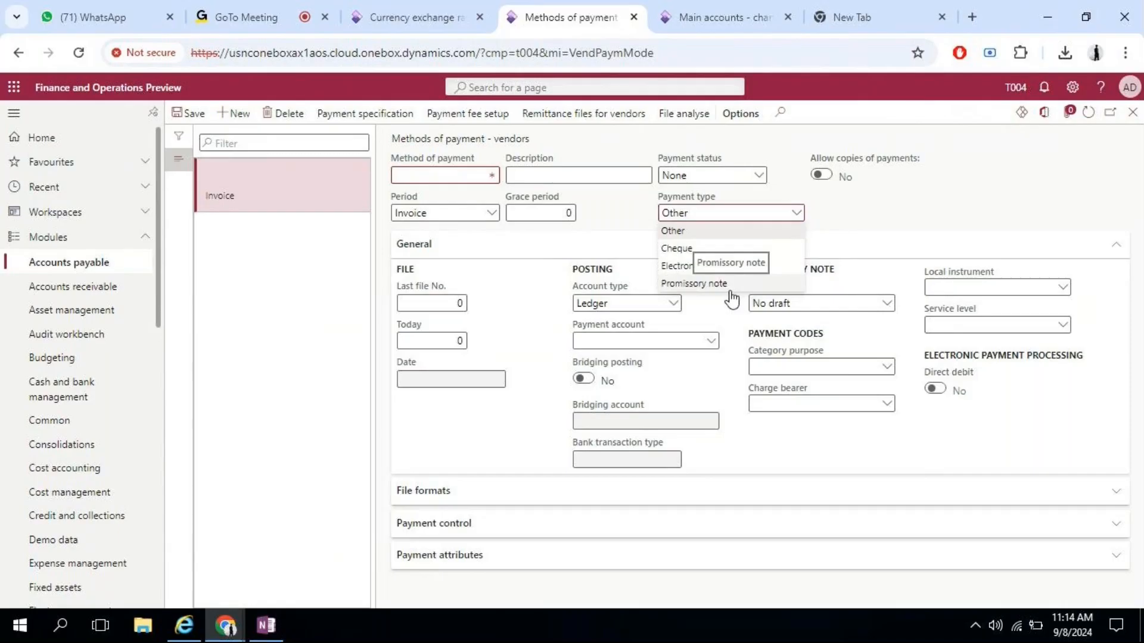
click(682, 248)
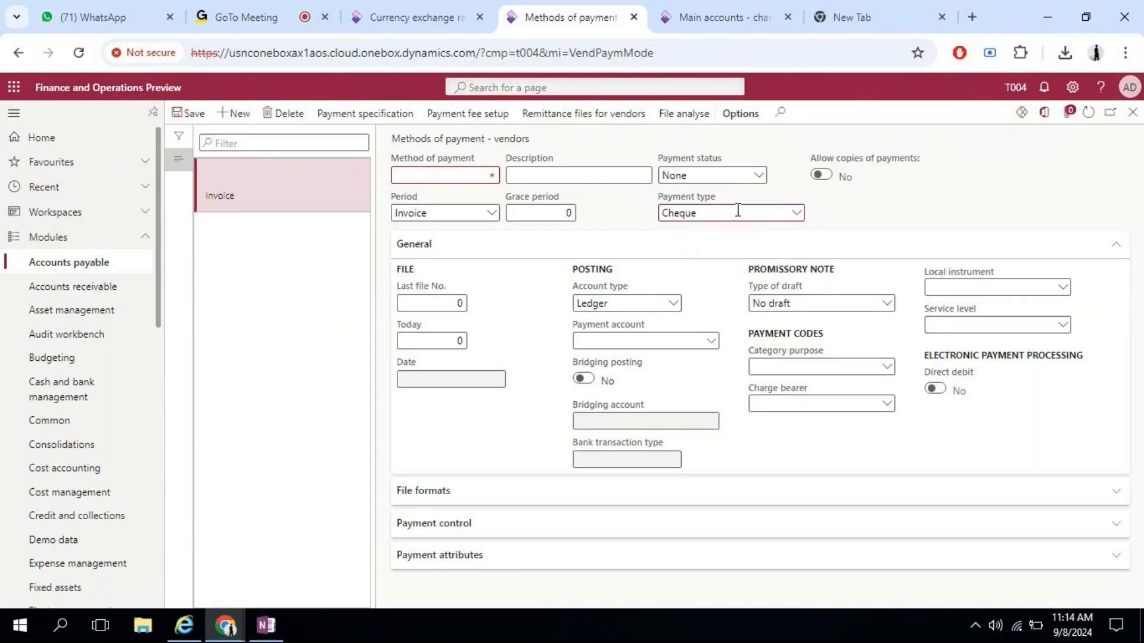
click(791, 214)
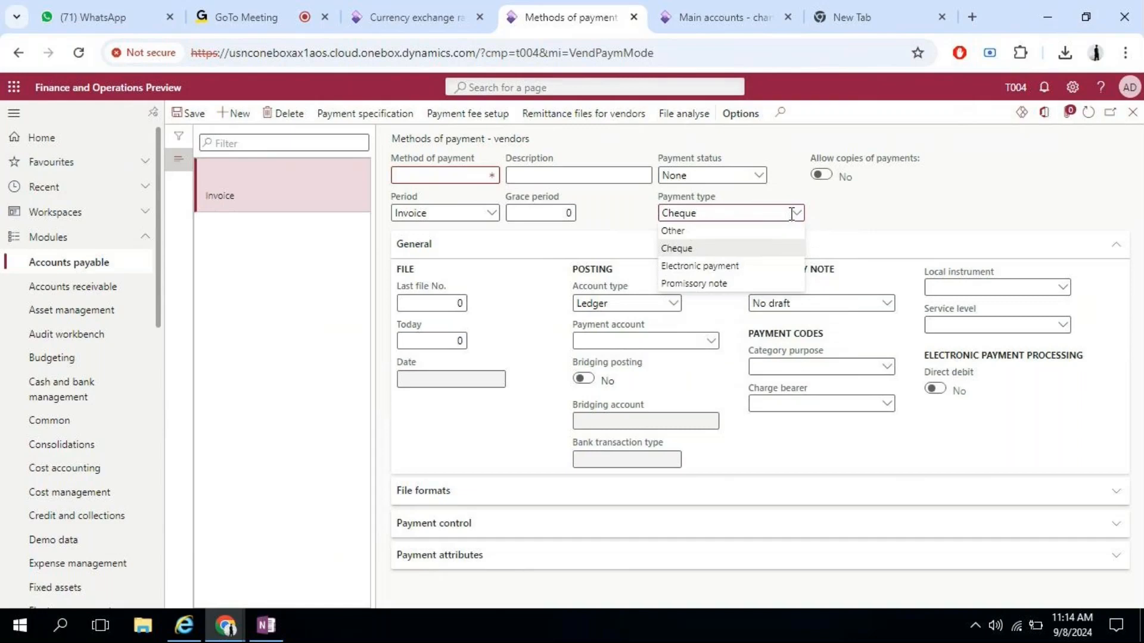
click(792, 213)
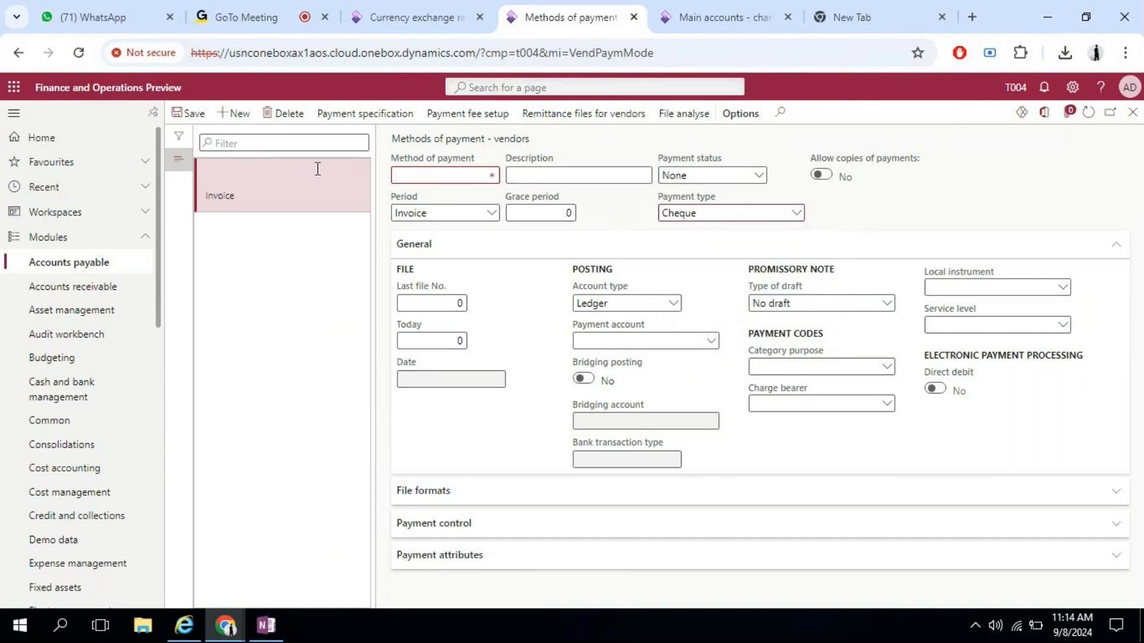
- Enter CHEQUE as both the name and the description of the new method of payment
click(409, 174)
text(CHEQUE)
key(Tab)
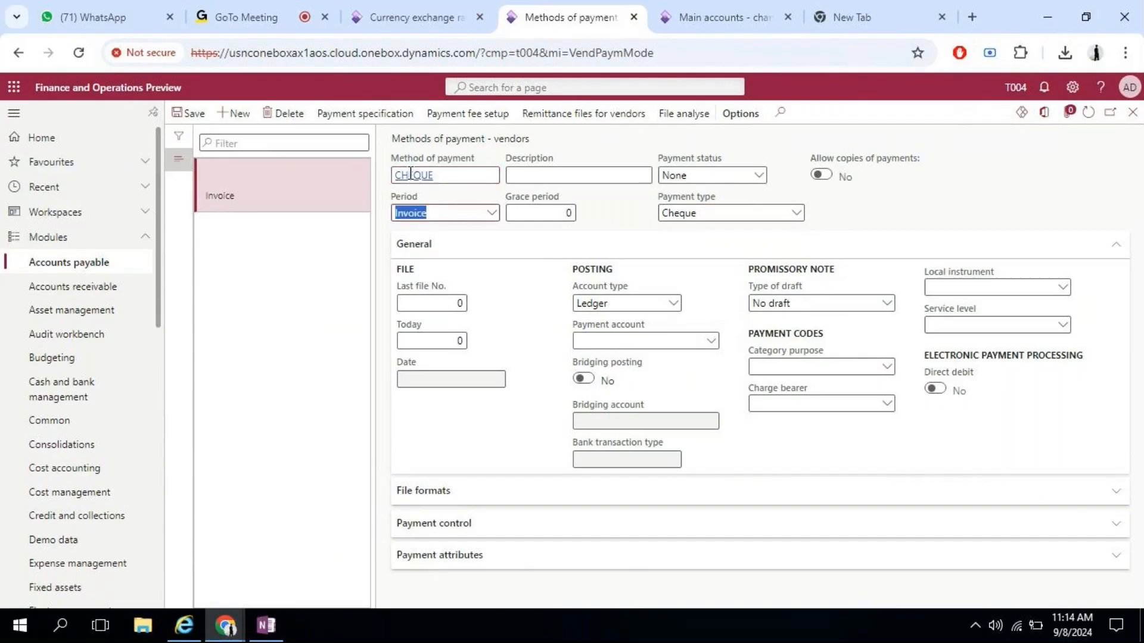
click(518, 176)
text(CHEQUE)
key(Tab)
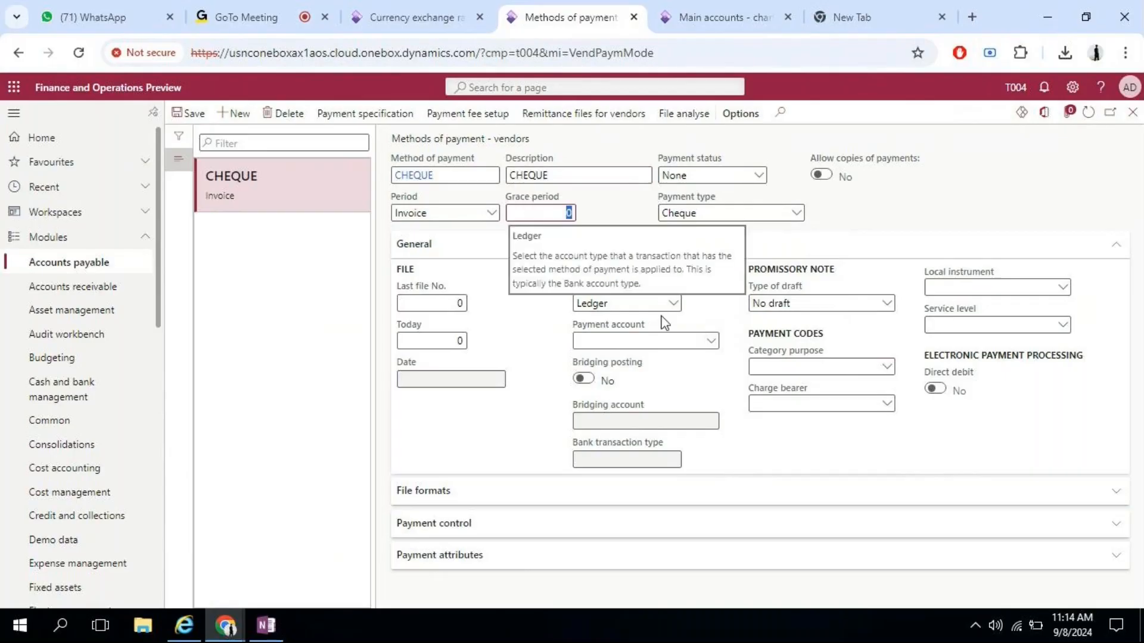
- Set the CHEQUE method's posting account type to Bank and its payment account to HSBC
click(673, 306)
click(674, 307)
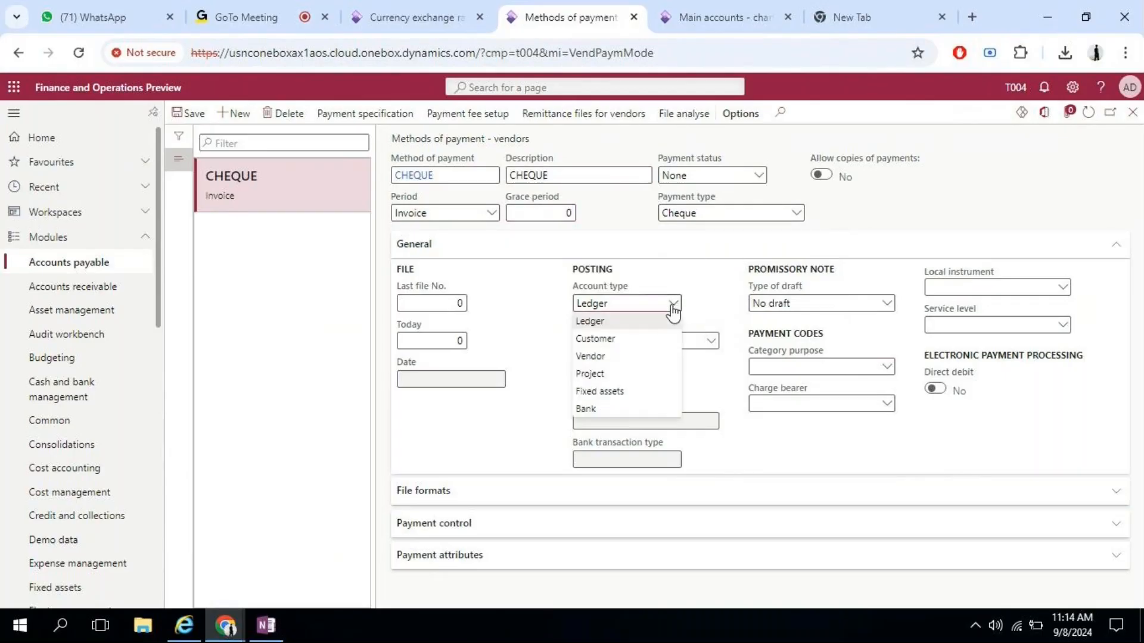
click(655, 405)
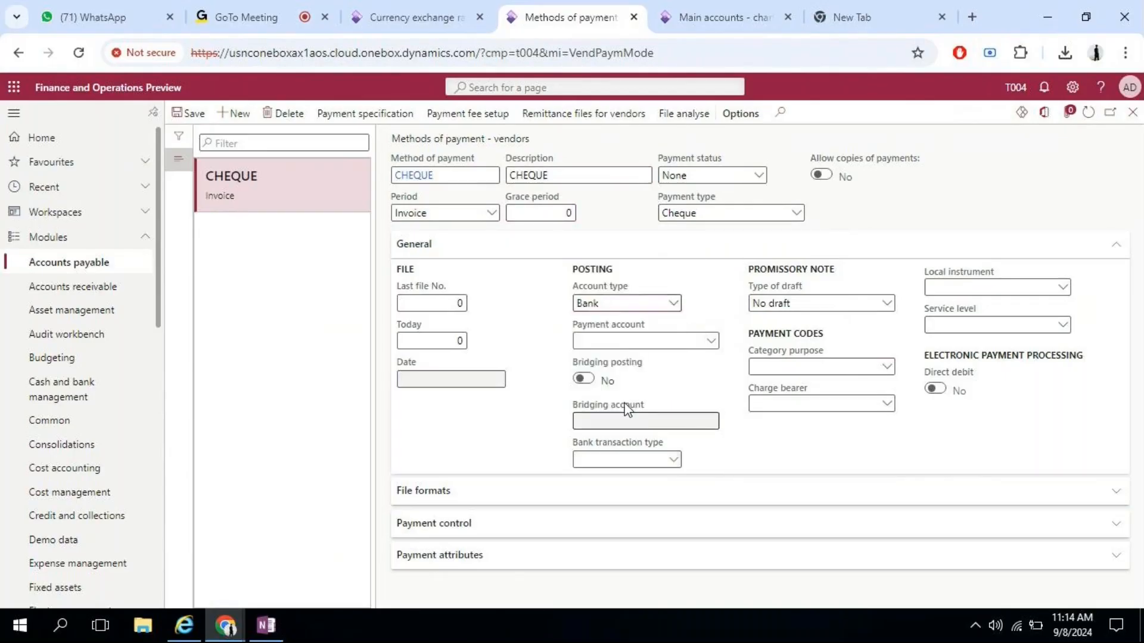
click(714, 350)
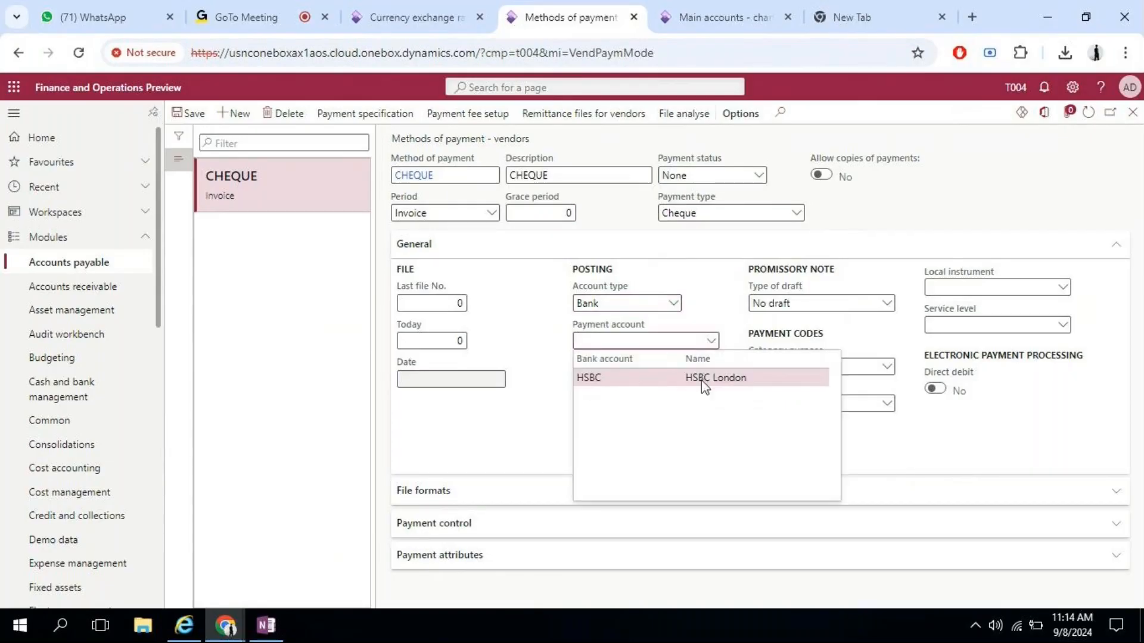
click(702, 380)
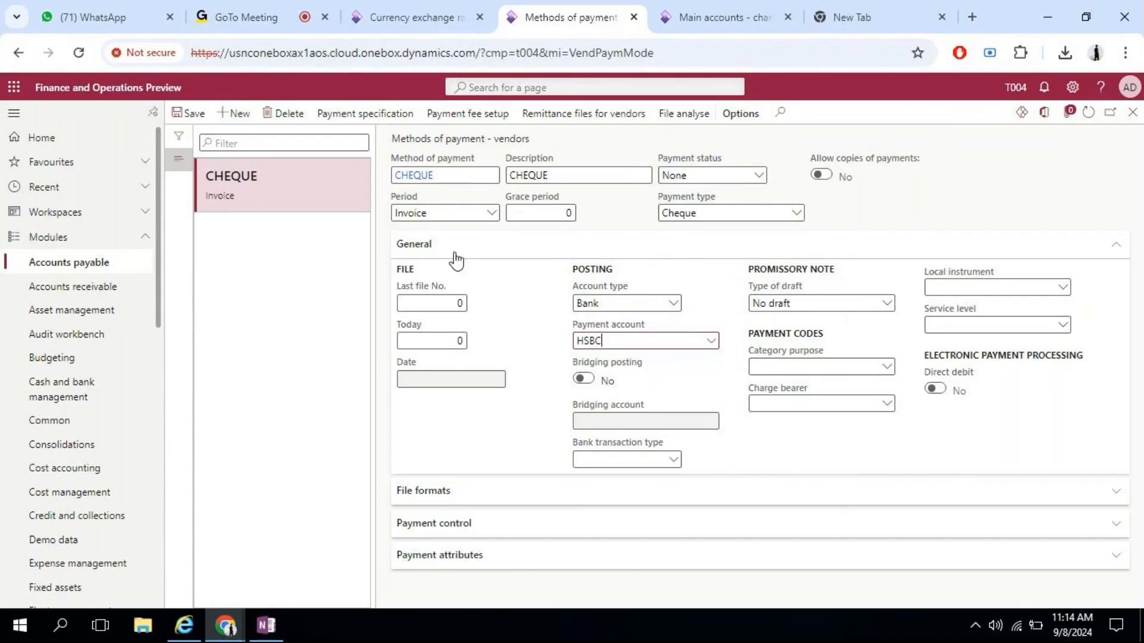
mouse_move(622, 363)
click(675, 464)
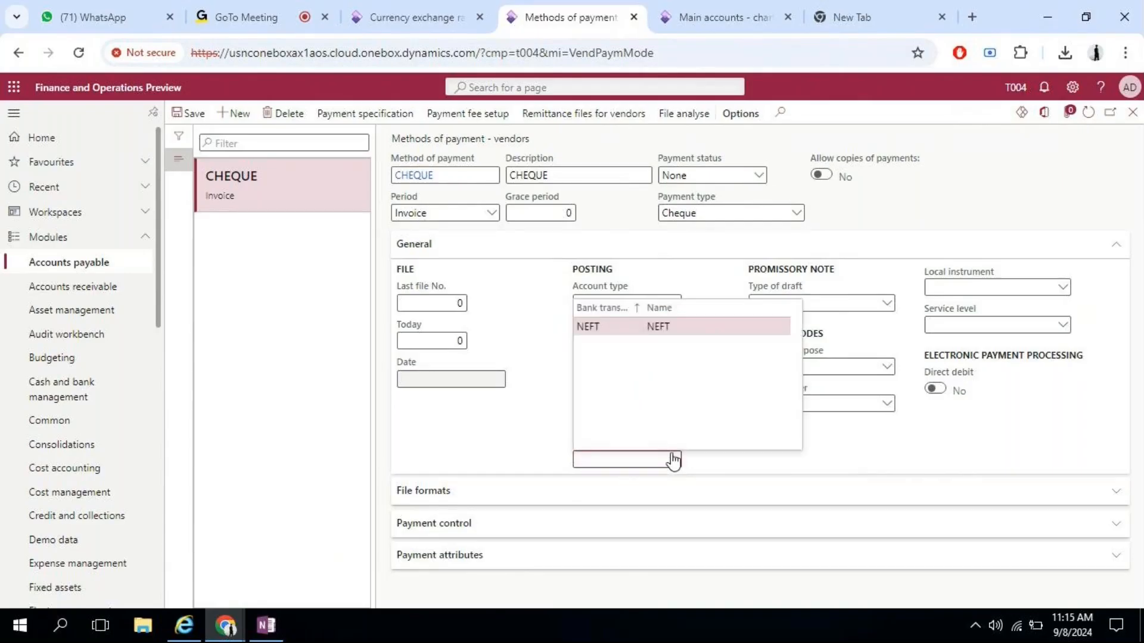
click(675, 329)
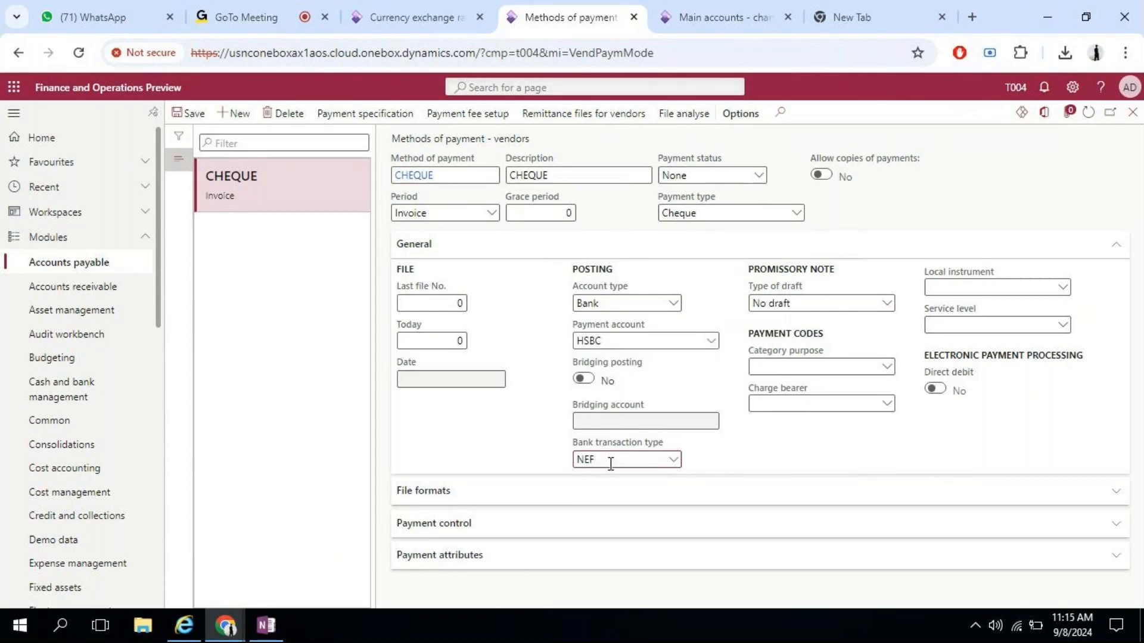
key(BackSpace)
key(Tab)
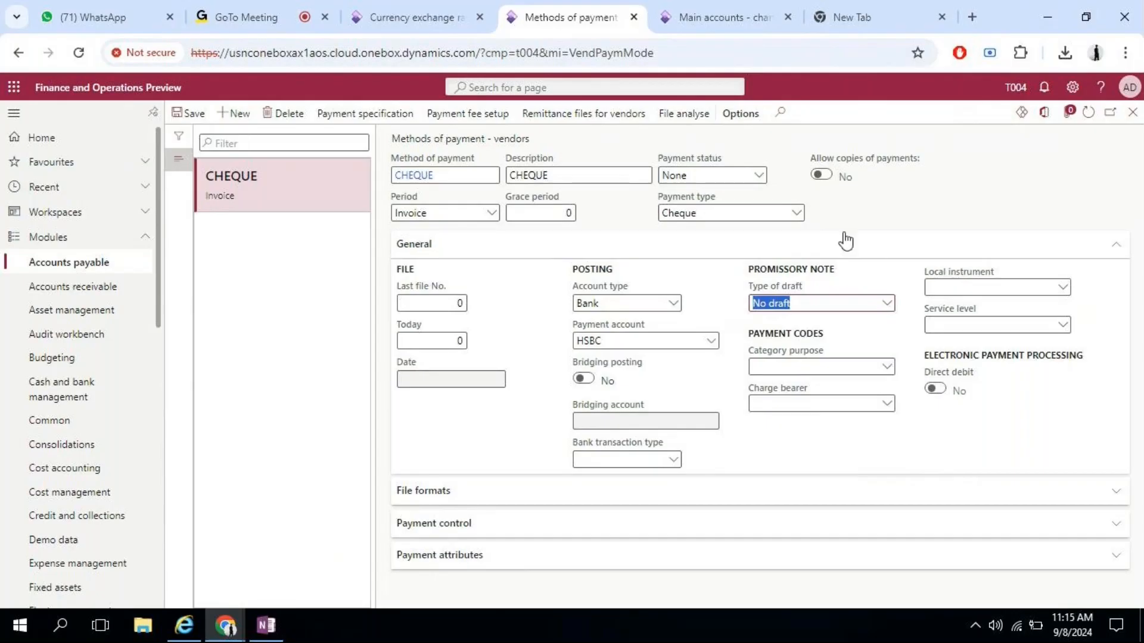
- Add a vendor method of payment of type Electronic payment with NEFT as its name and description
click(239, 116)
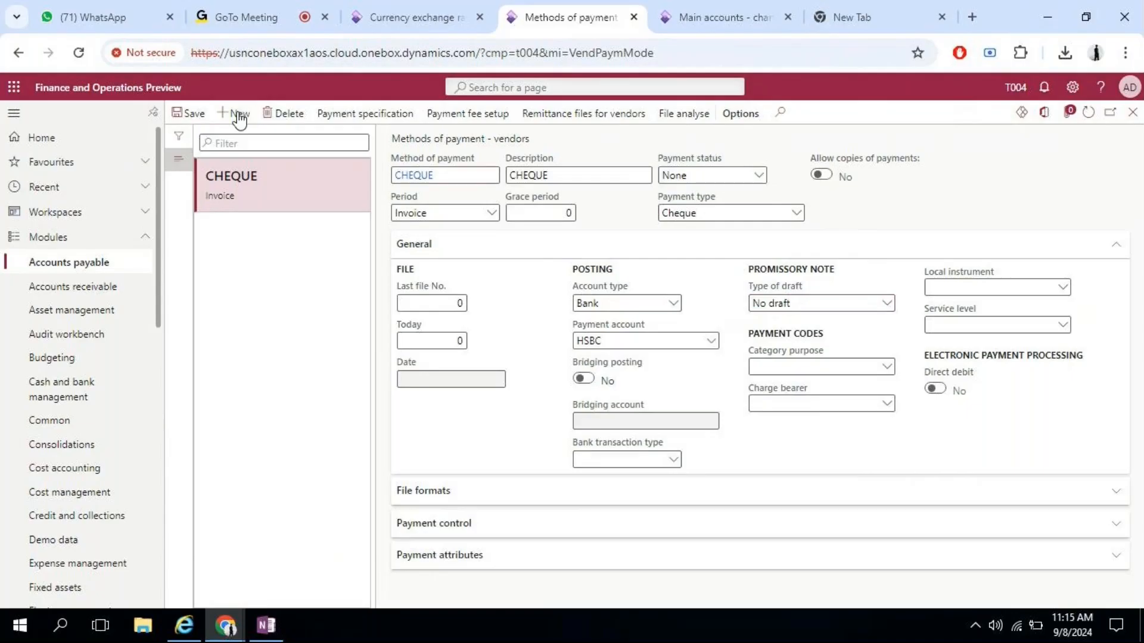
click(797, 216)
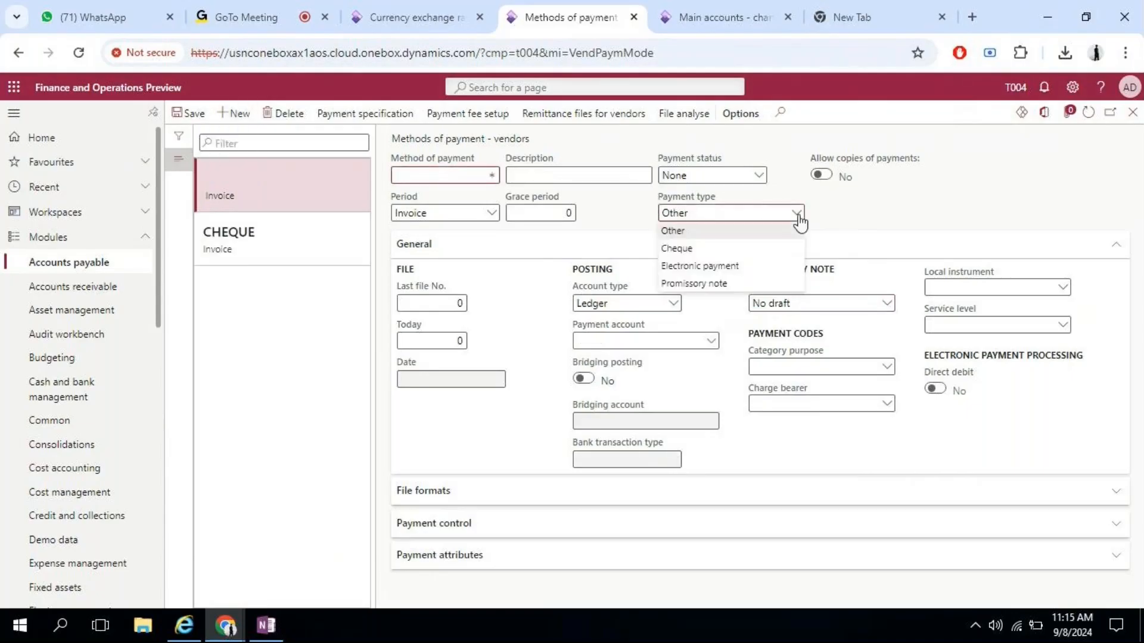
click(756, 266)
click(412, 175)
text(NEFT)
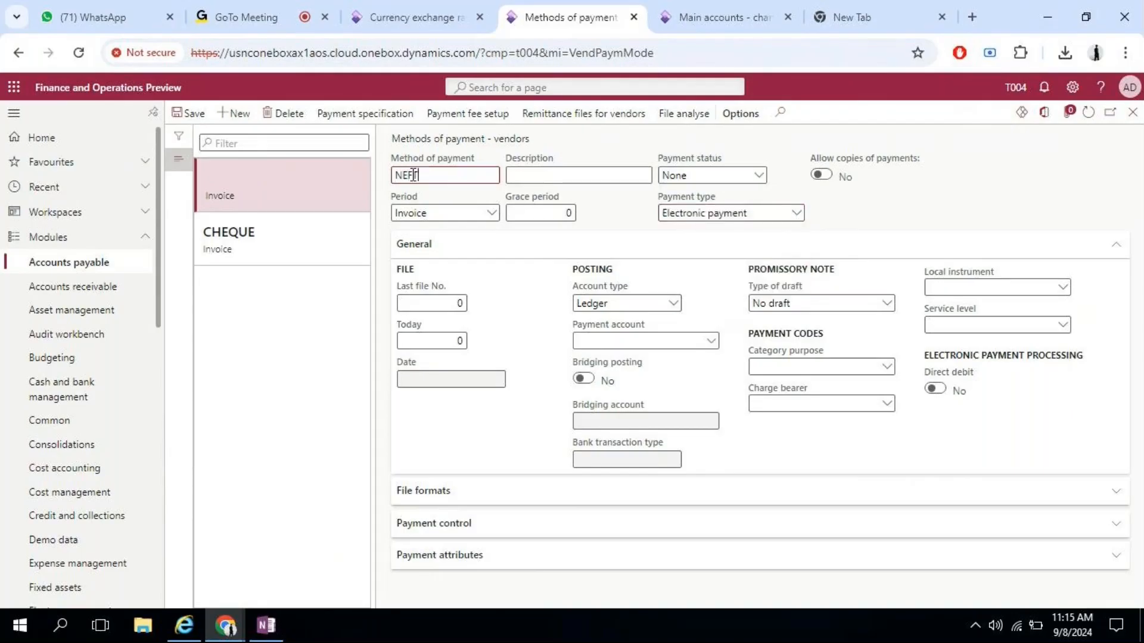
key(Tab)
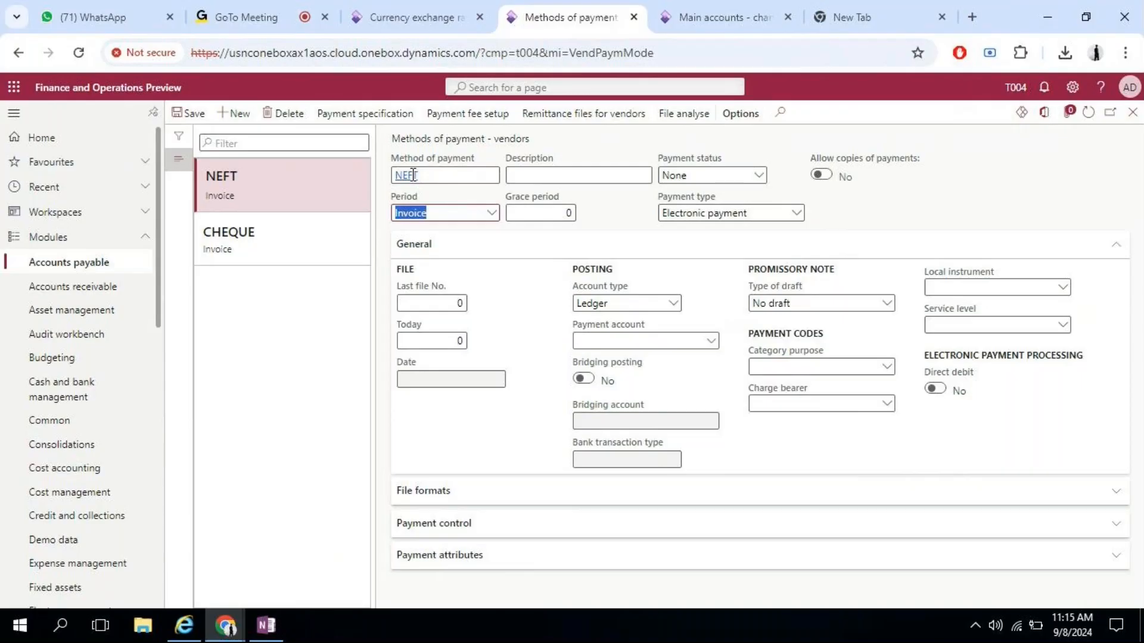
key(Tab)
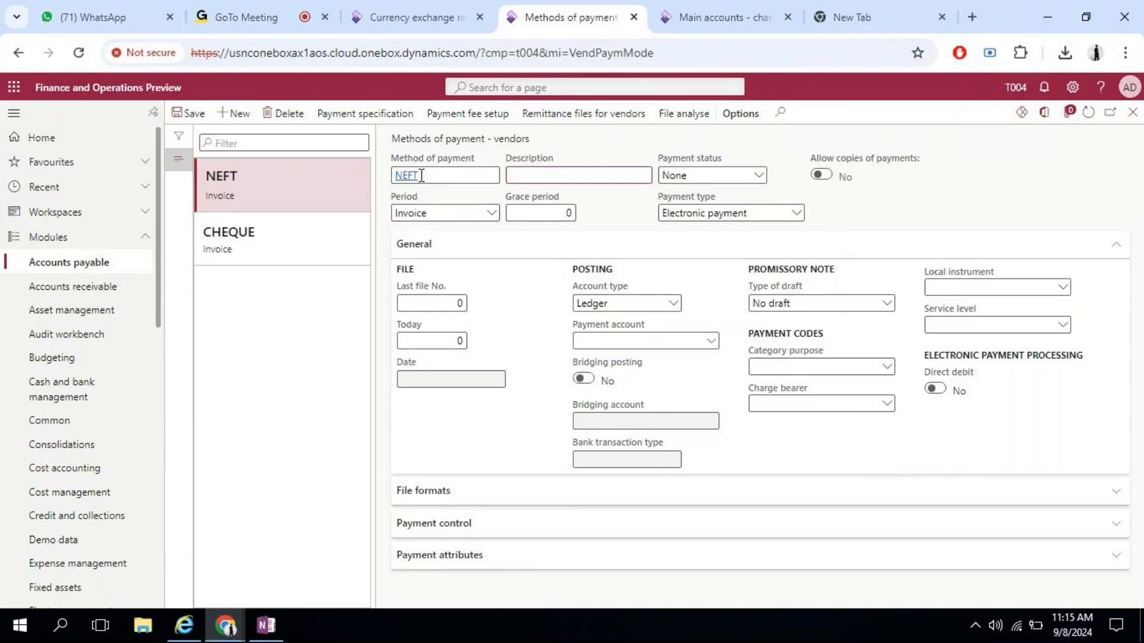
text(NEFT)
key(Tab)
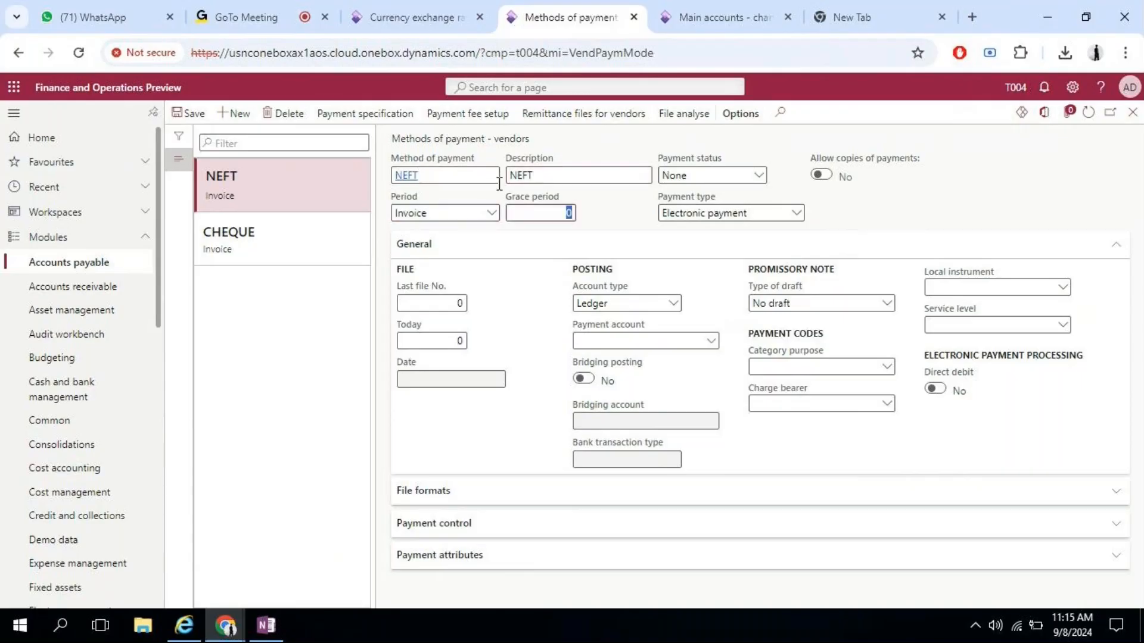
- Set the NEFT method's account type to Bank, payment account to HSBC and bank transaction type to NEFT
click(673, 303)
click(633, 407)
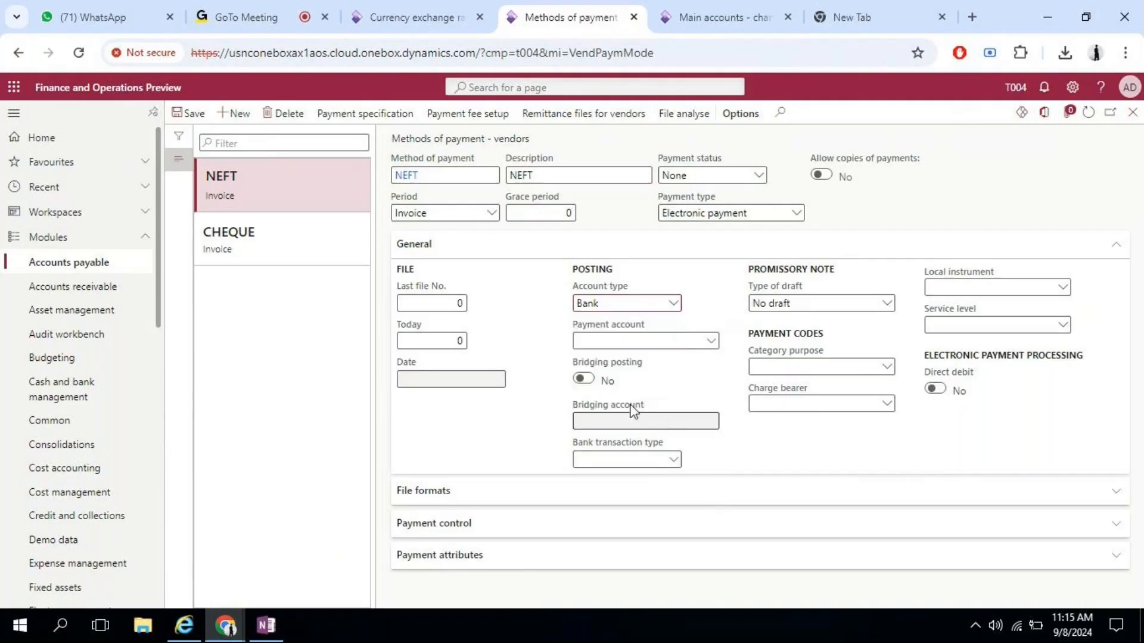
click(703, 341)
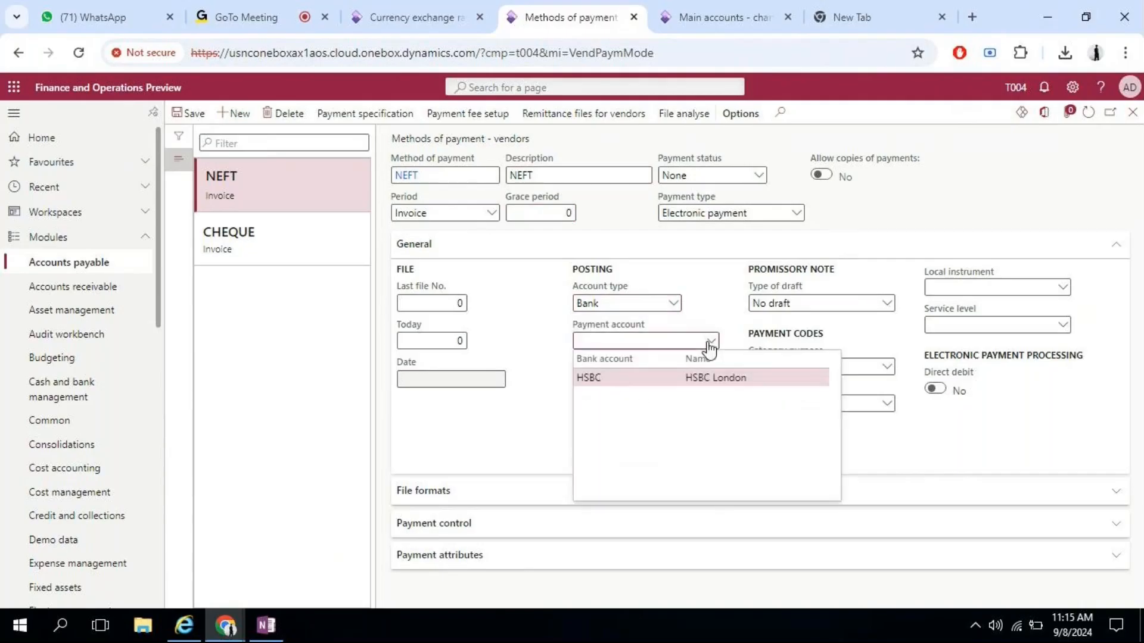
click(617, 377)
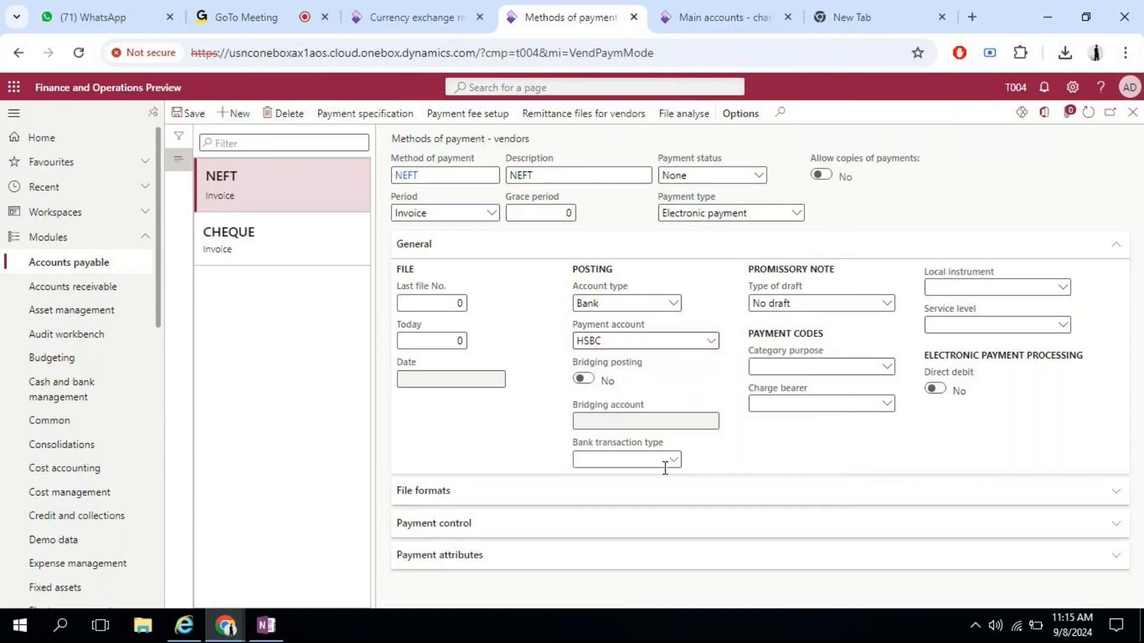
click(673, 461)
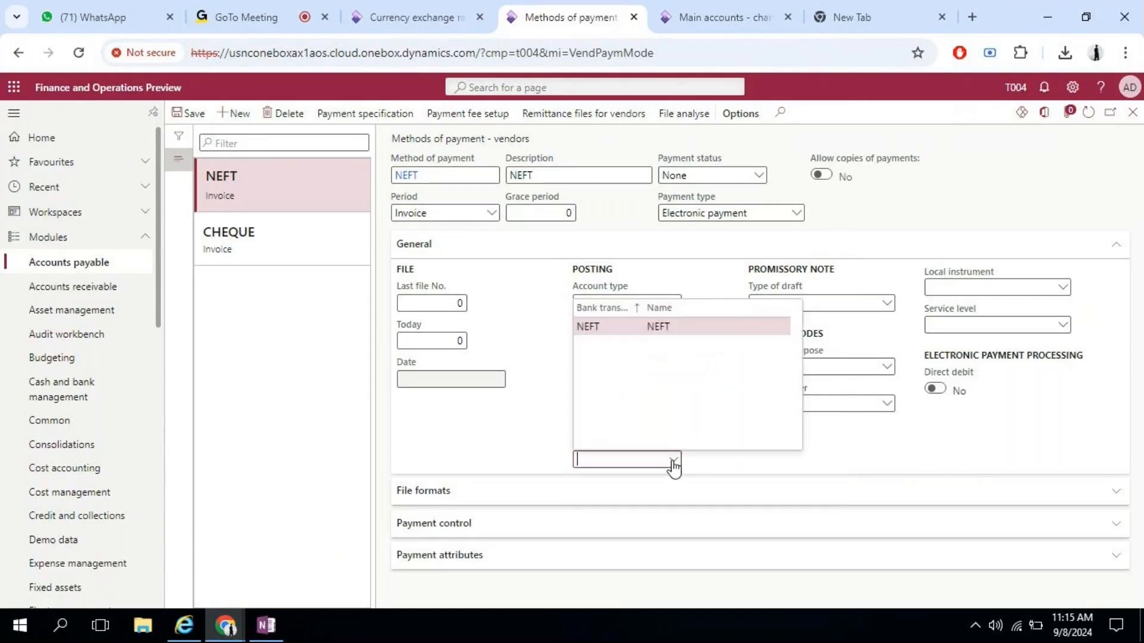
click(656, 327)
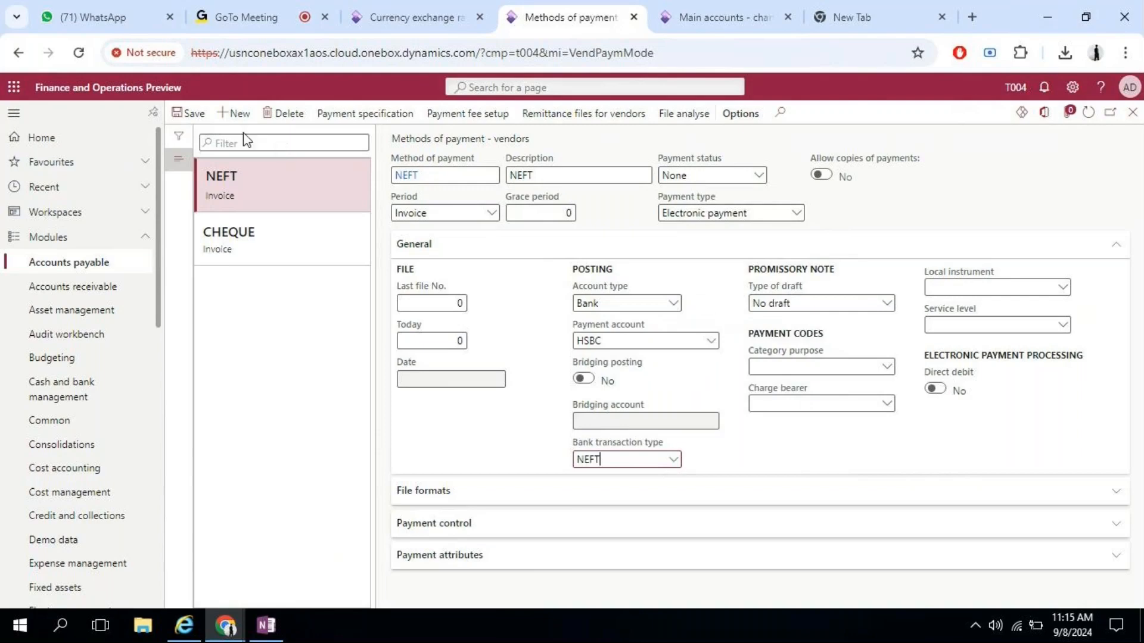
- Save the new NEFT vendor method of payment
click(192, 112)
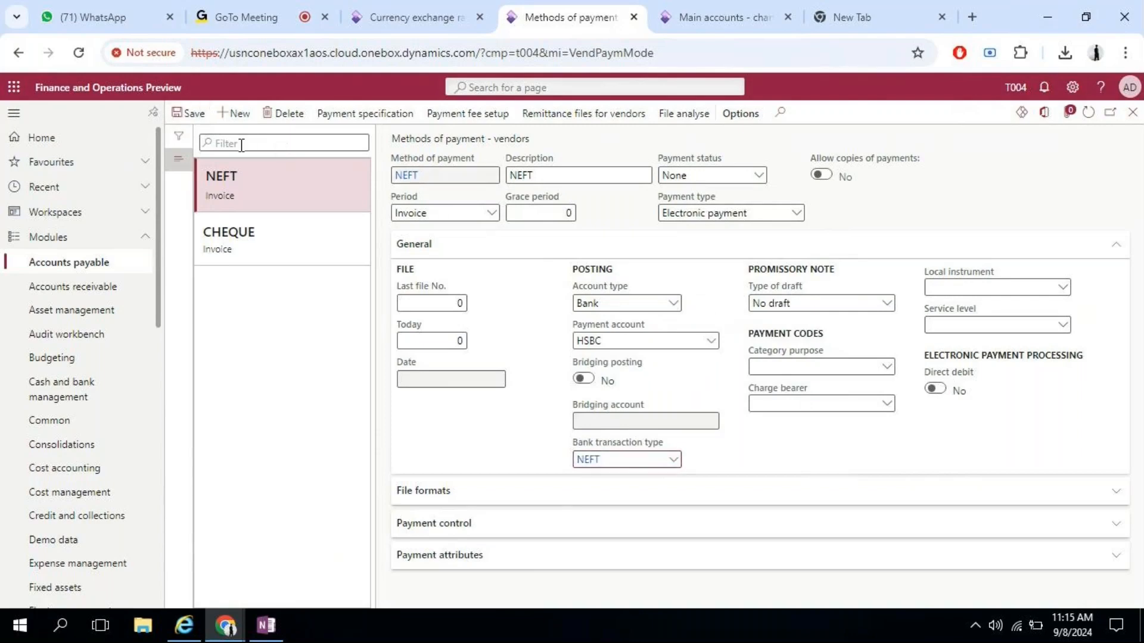
click(435, 19)
click(527, 13)
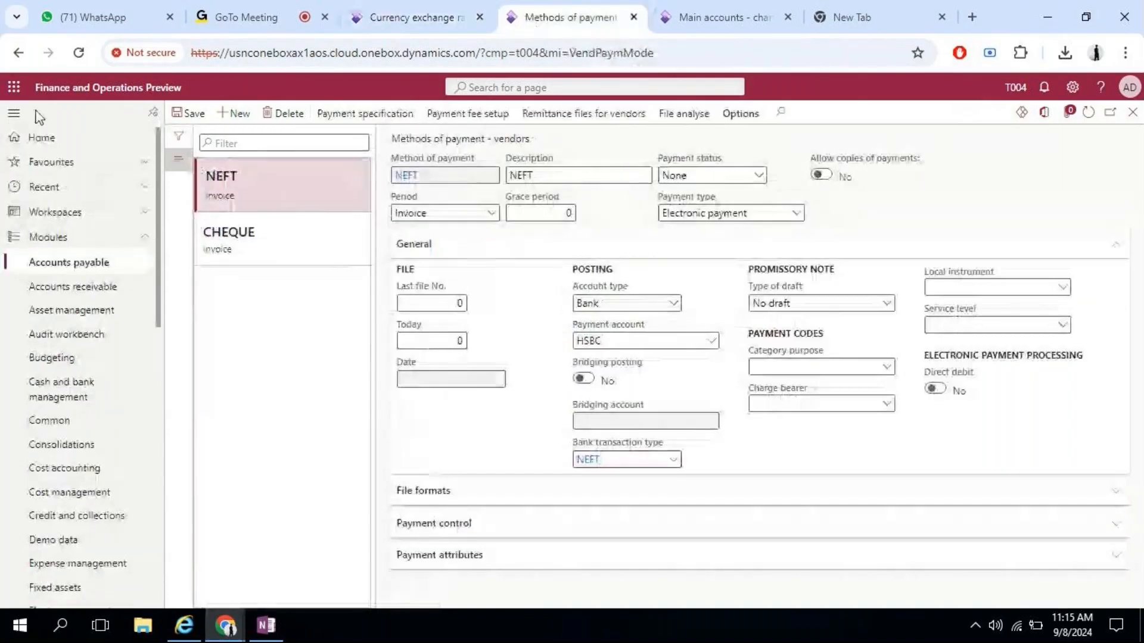
- Open the voucher lines of the unposted T004 Intercompany Journal from the General ledger's global general journals
click(19, 53)
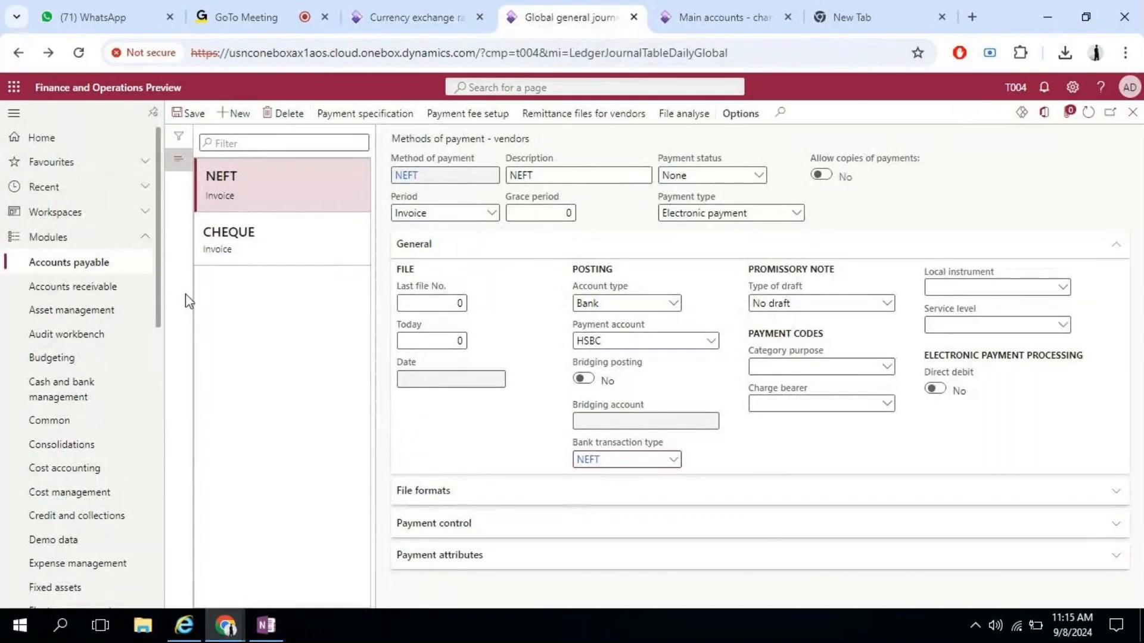
scroll(90, 595, down, 3)
click(70, 470)
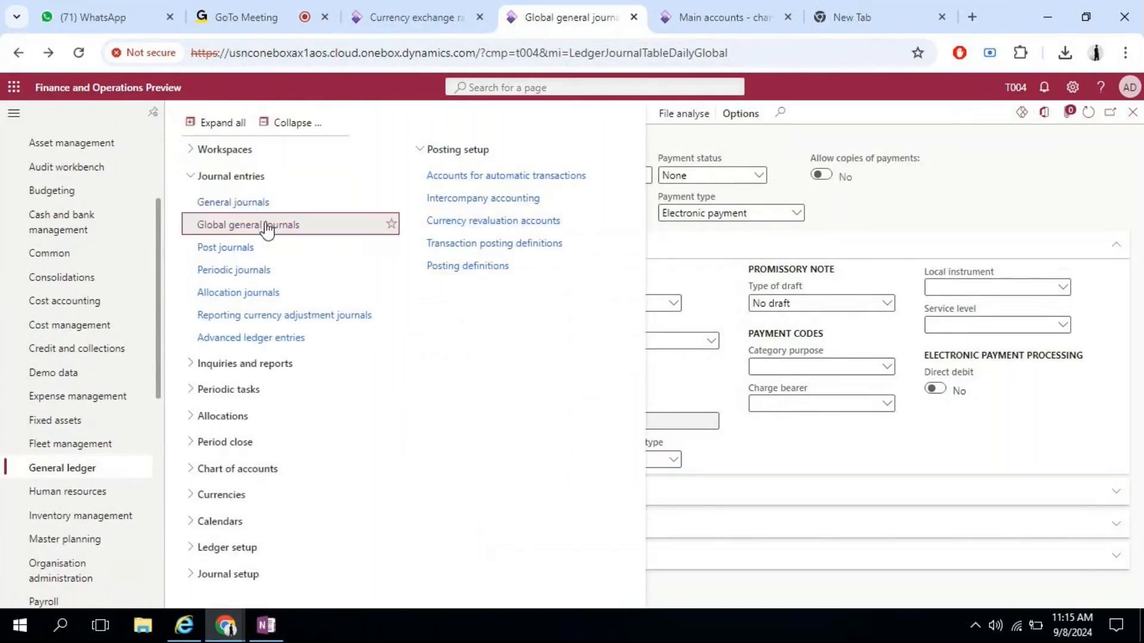
click(265, 225)
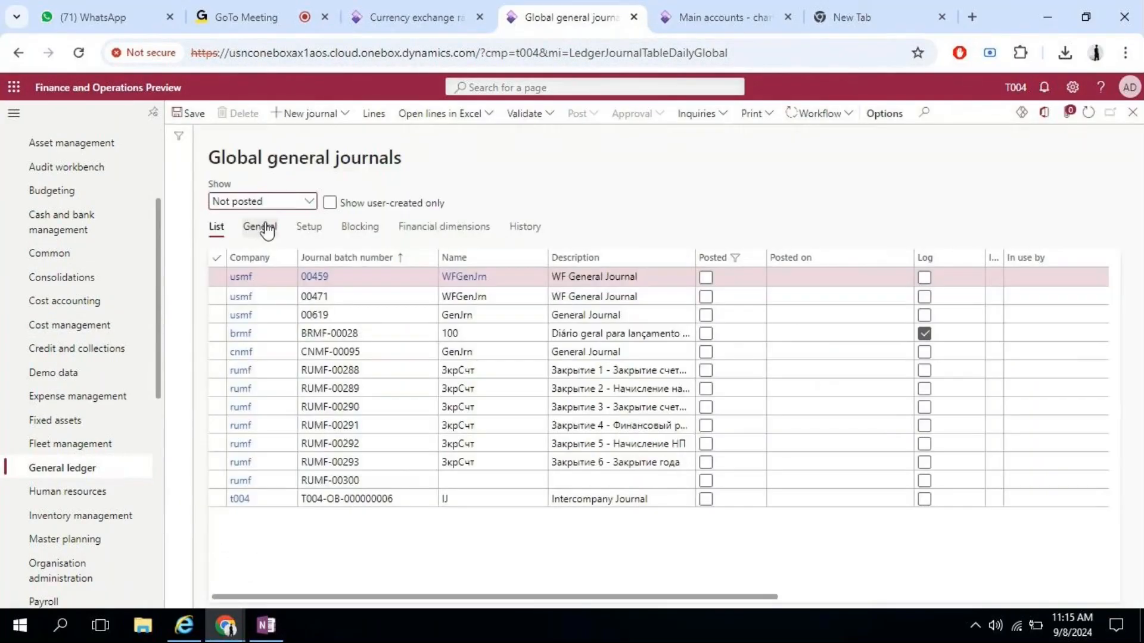
click(374, 501)
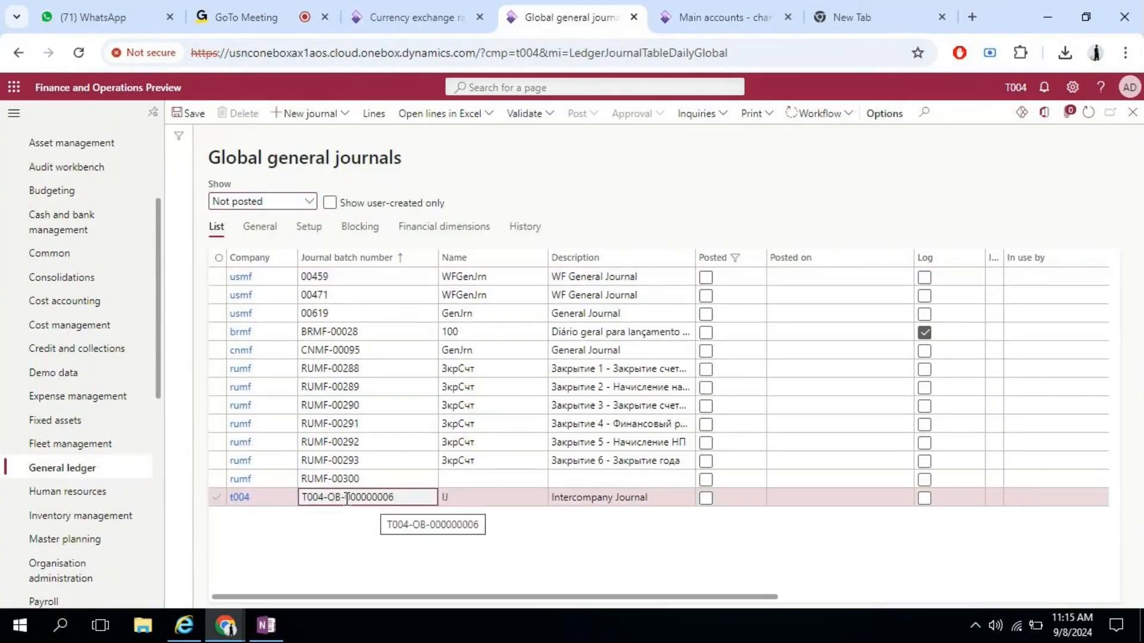
click(369, 119)
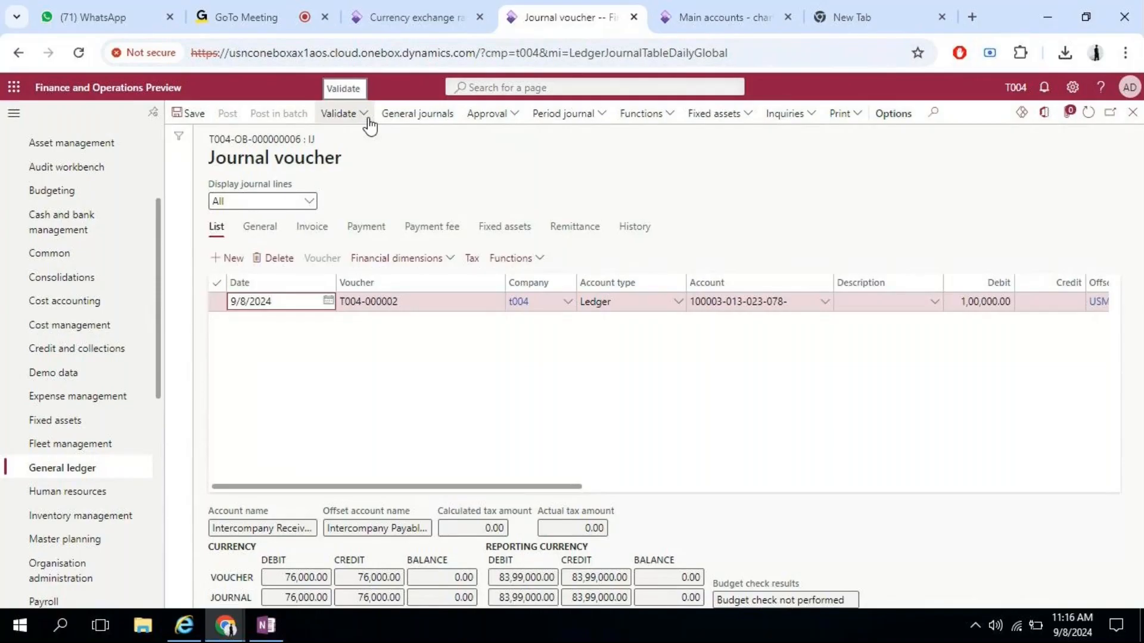
- Try to choose a method of payment in the journal line's payment details
click(378, 229)
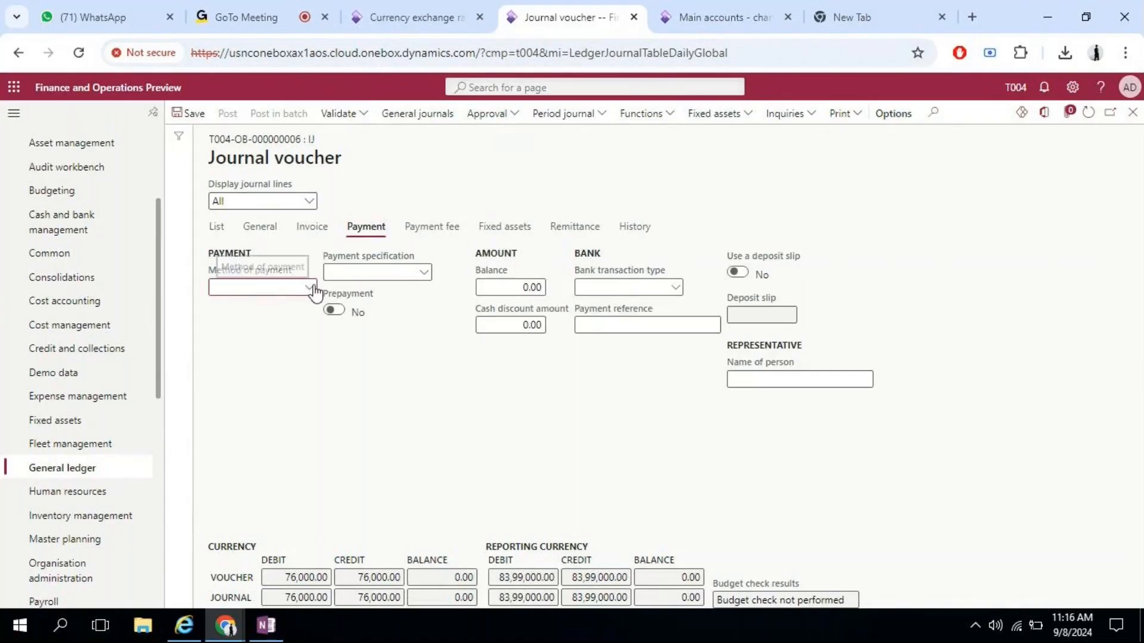
click(312, 288)
click(310, 307)
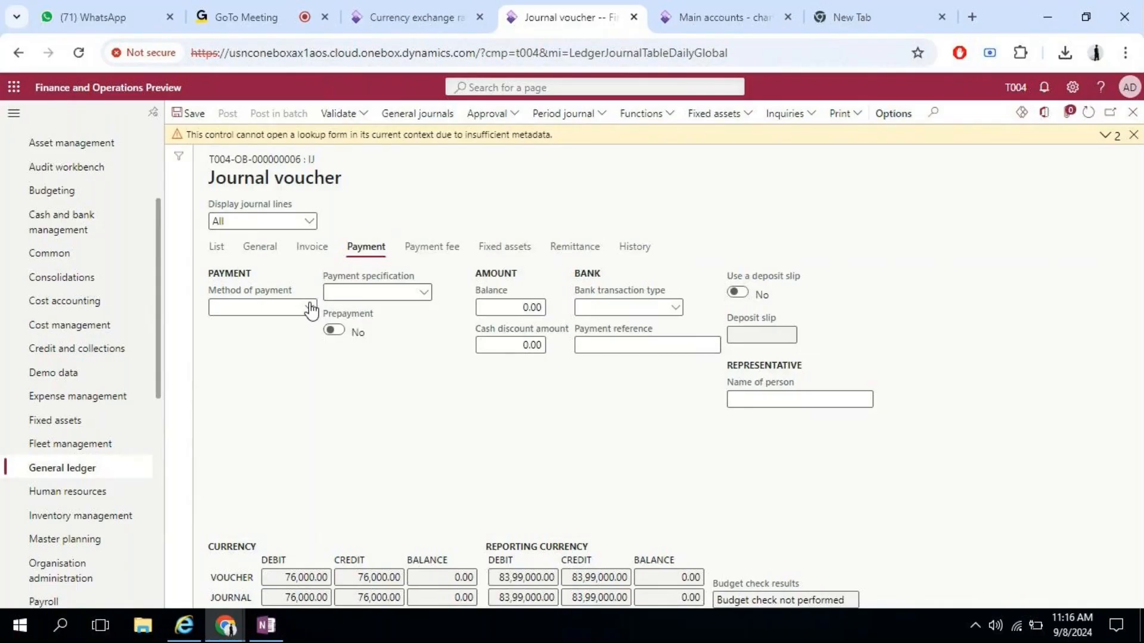
click(1110, 141)
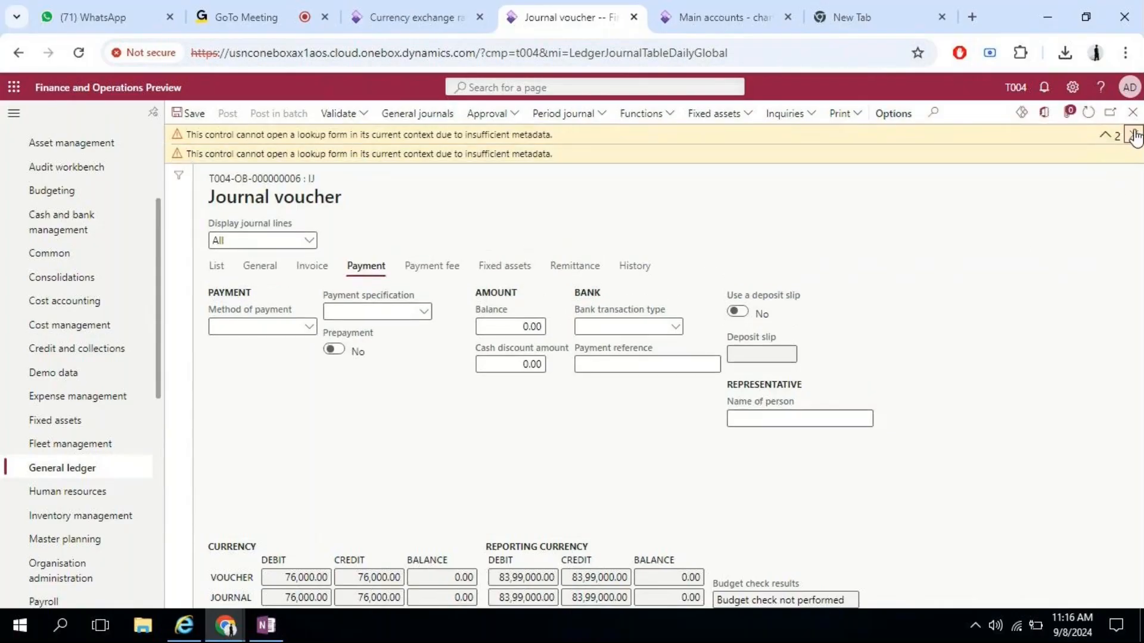
click(1134, 135)
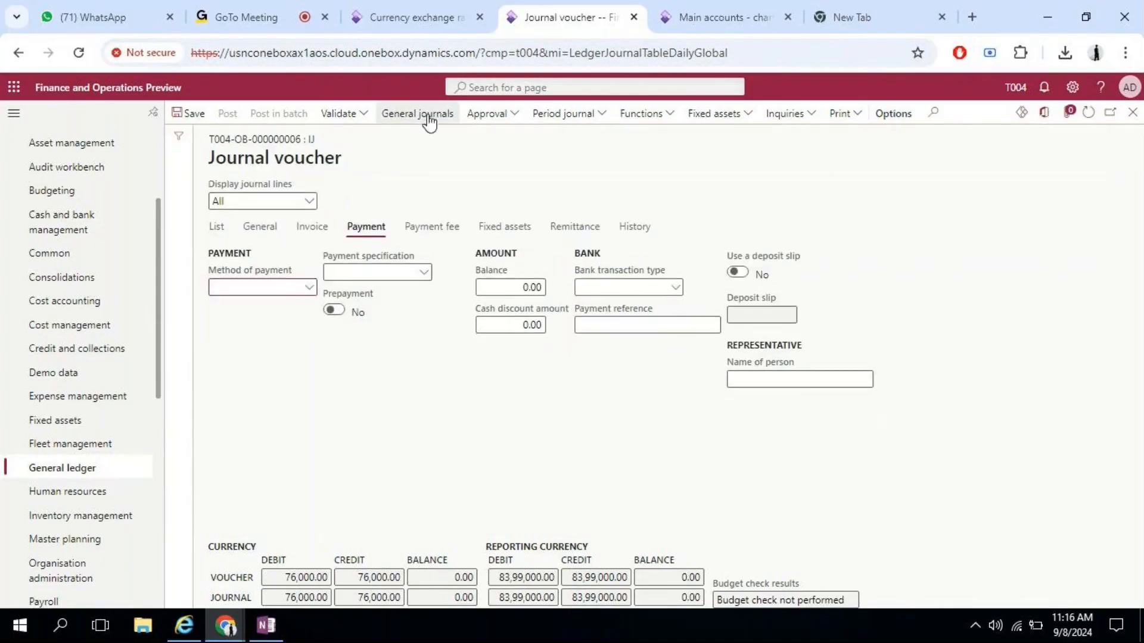
click(311, 289)
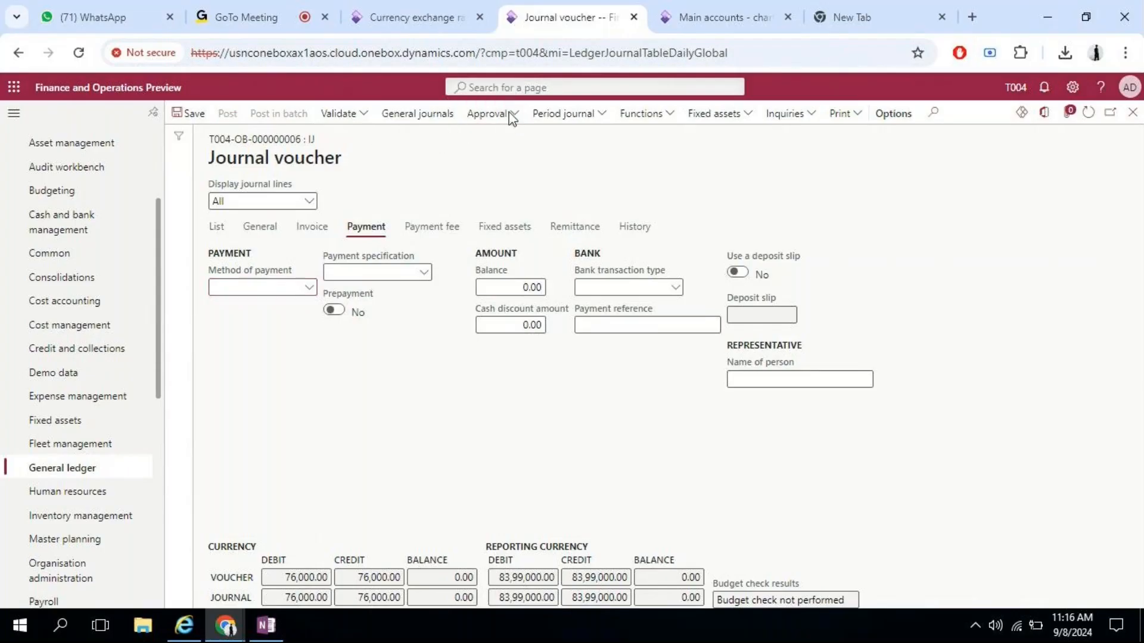
- Approve the T004 intercompany journal and save its voucher
click(487, 114)
click(494, 136)
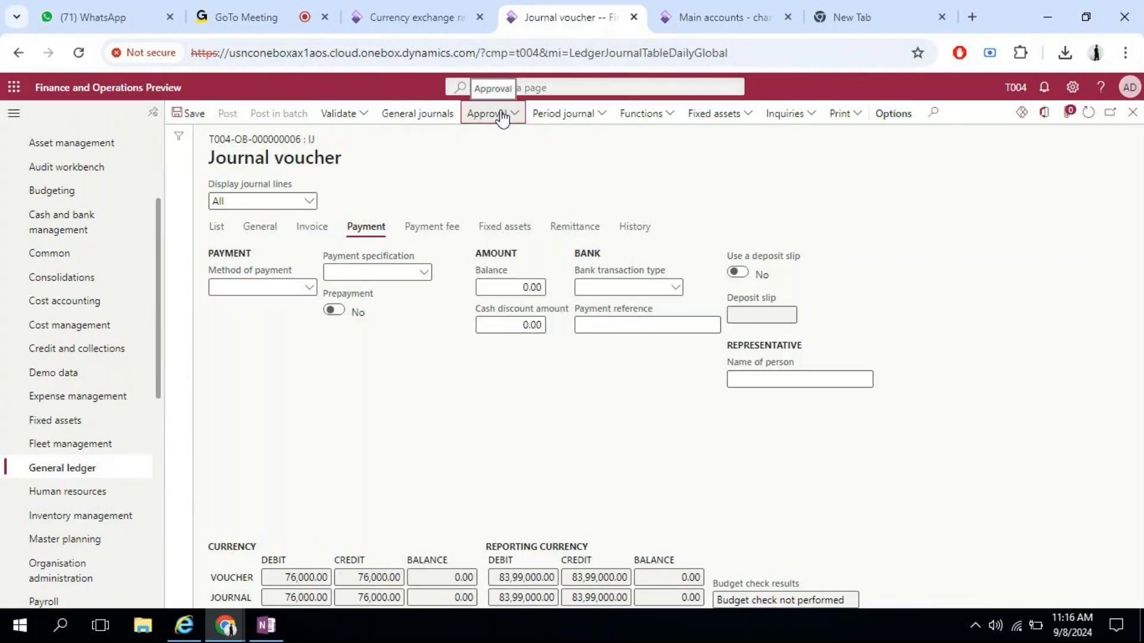
click(502, 118)
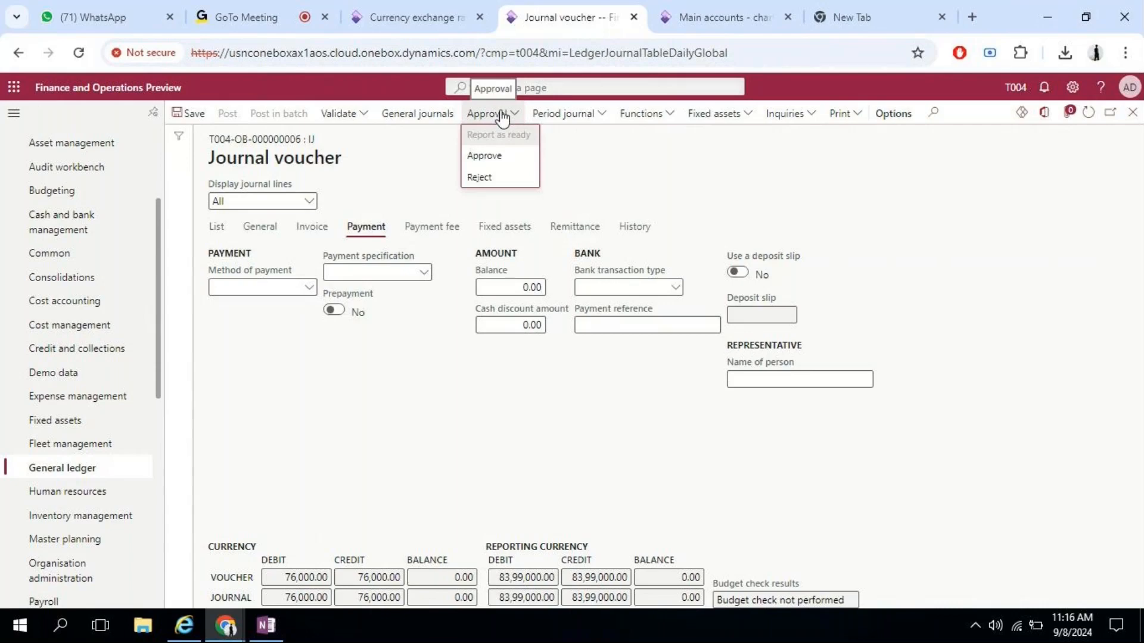
click(522, 158)
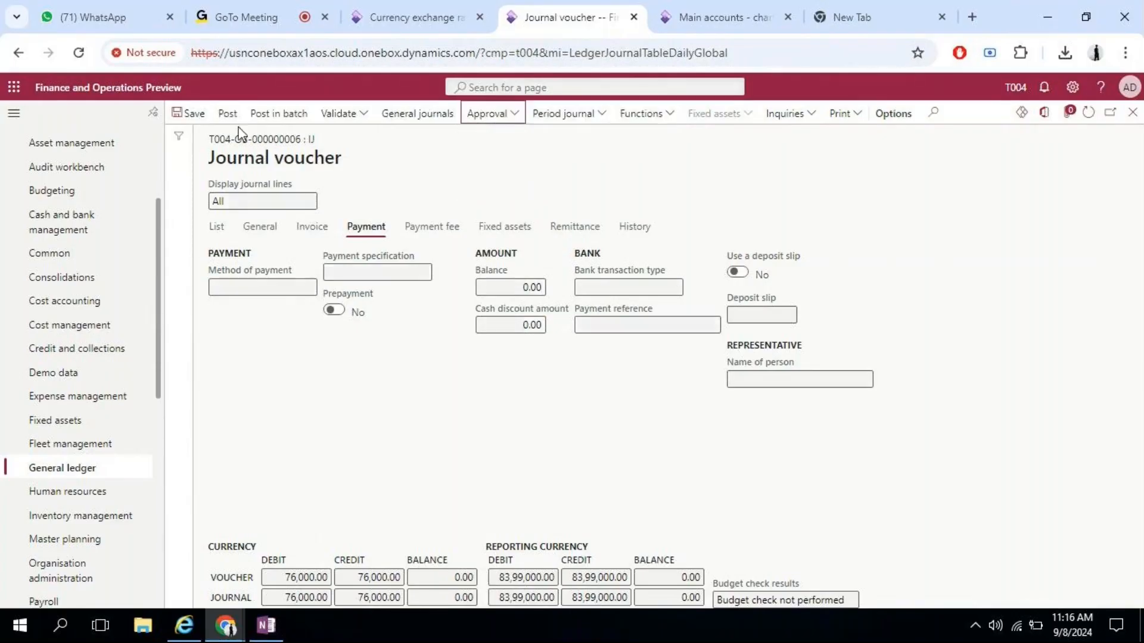
click(192, 114)
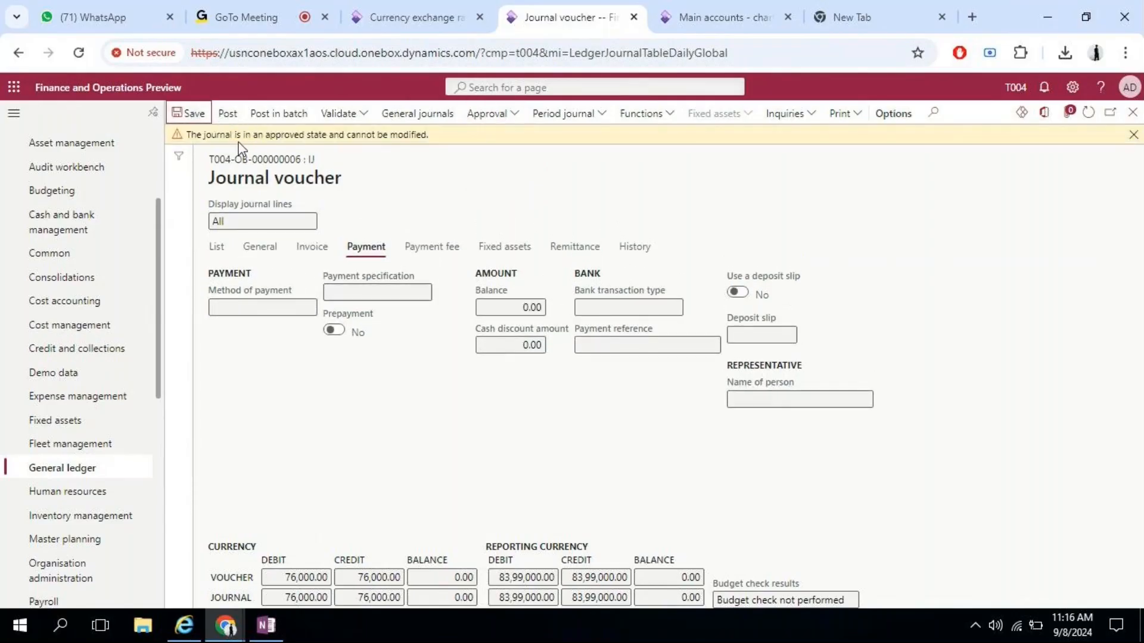
click(1134, 136)
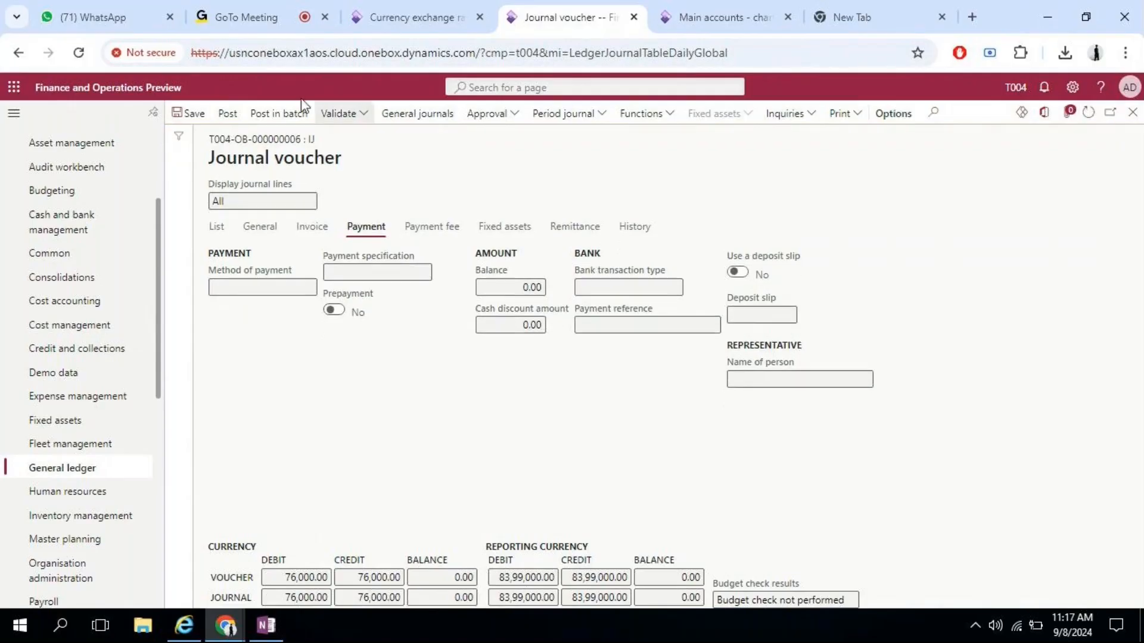
- Try to post the approved journal and examine the posting message details against the voucher line's accounts and offset company
click(227, 117)
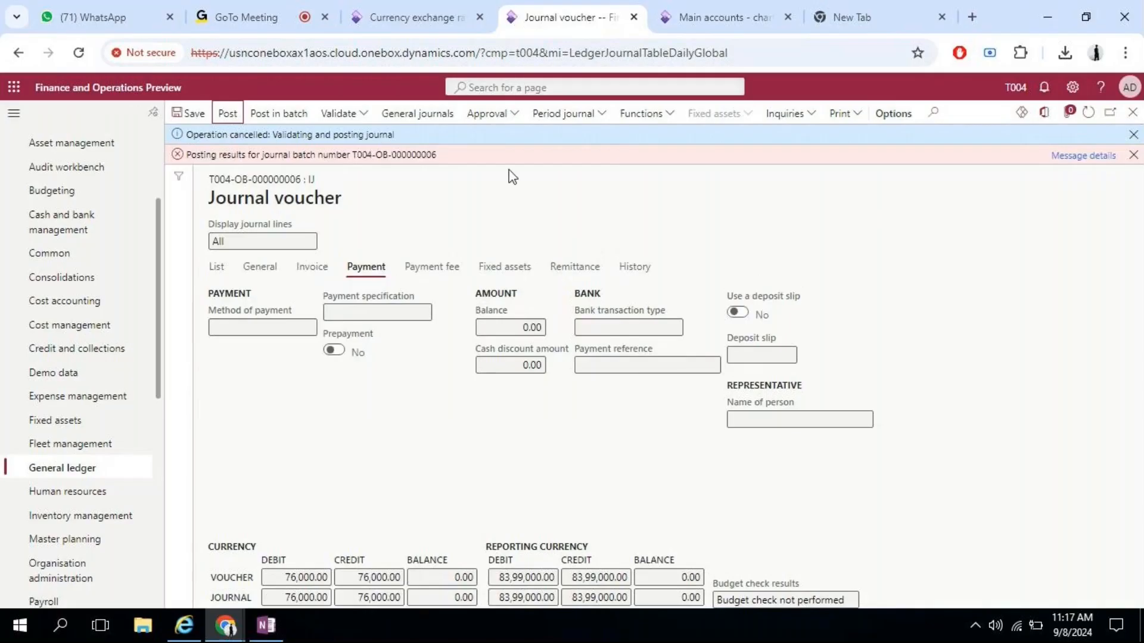
click(1068, 157)
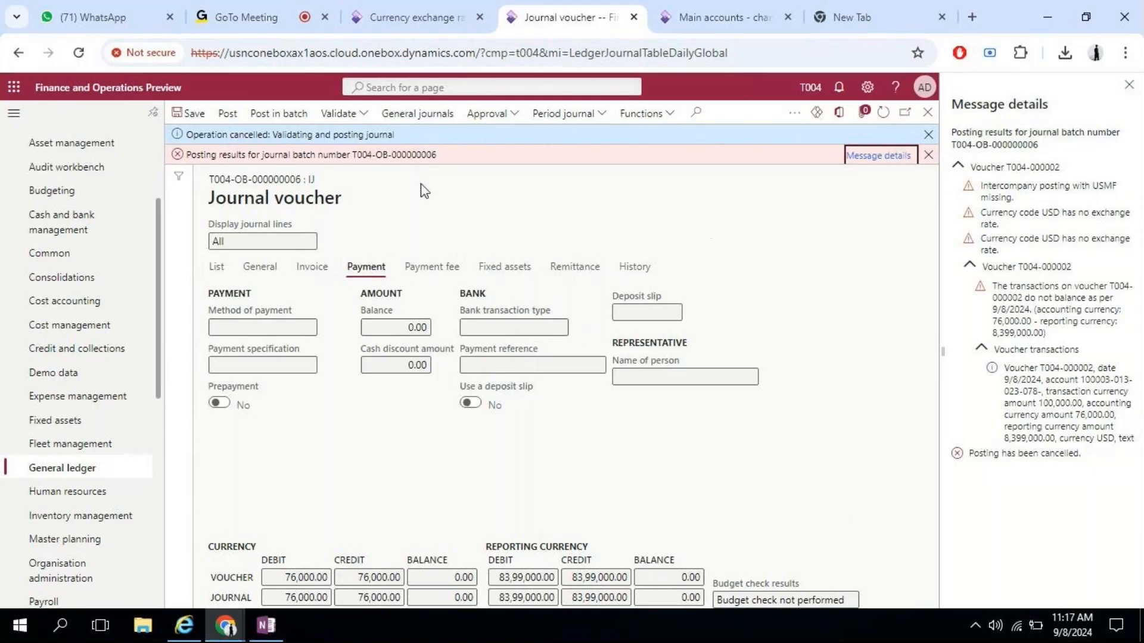
click(216, 267)
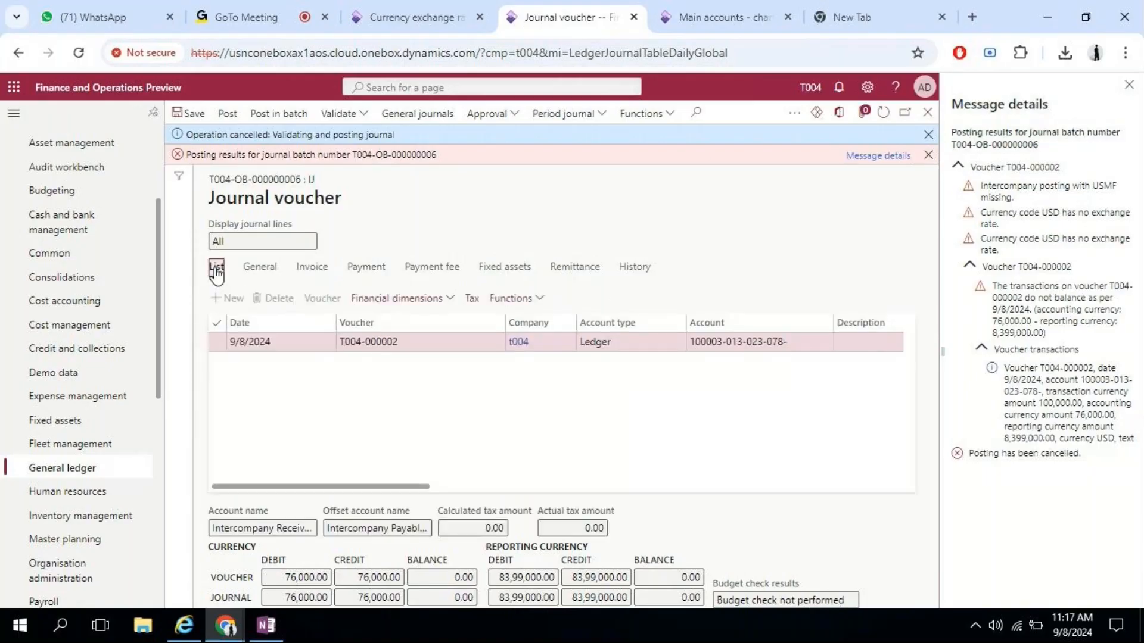
drag(293, 488, 488, 494)
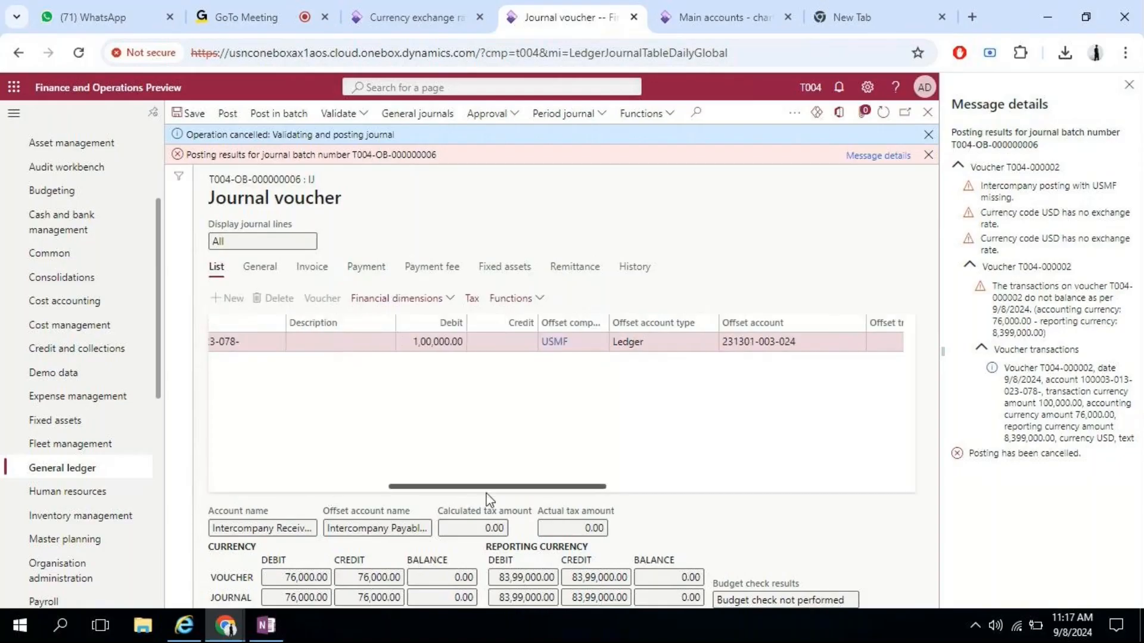
drag(488, 499, 280, 516)
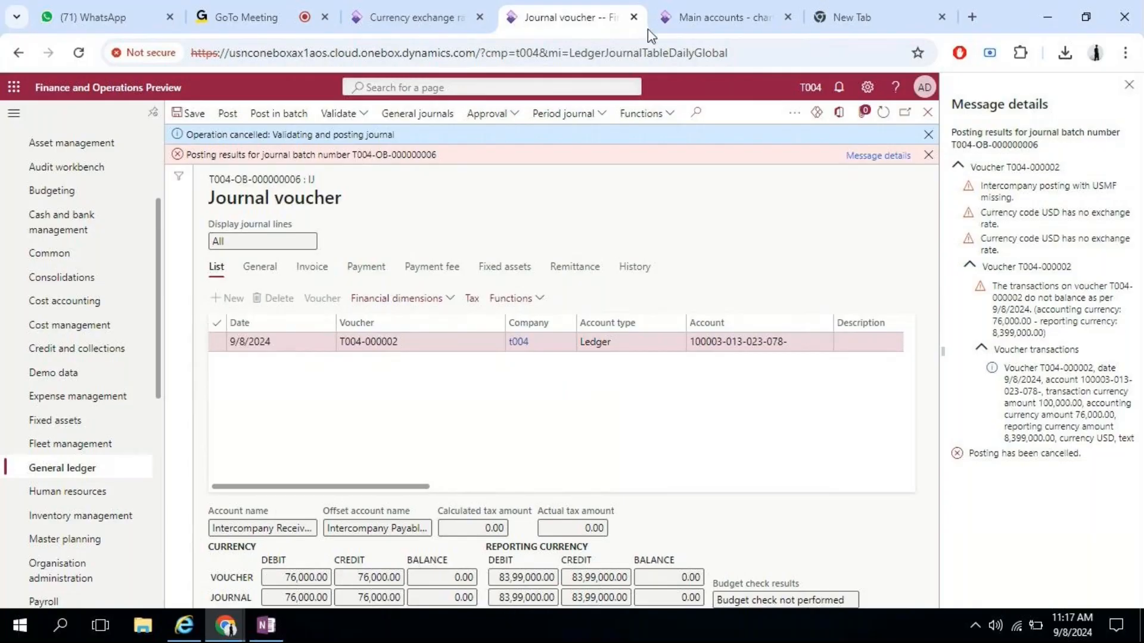
- Create the reciprocal of the USMF-to-T004 relationship in the General ledger's intercompany accounting setup
click(732, 8)
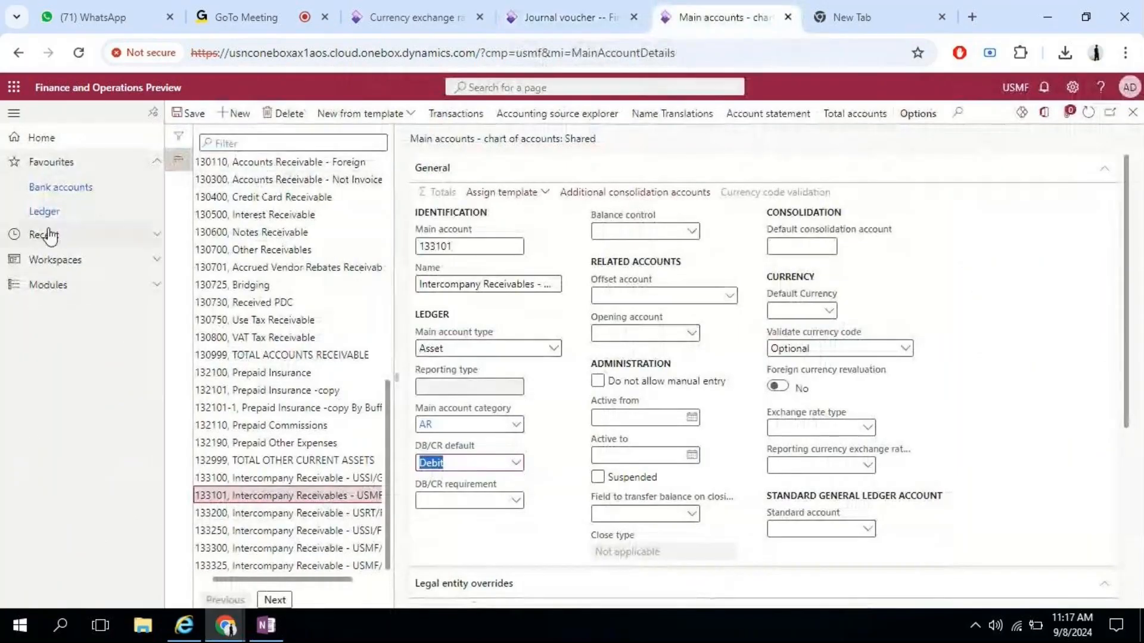
click(569, 9)
click(393, 18)
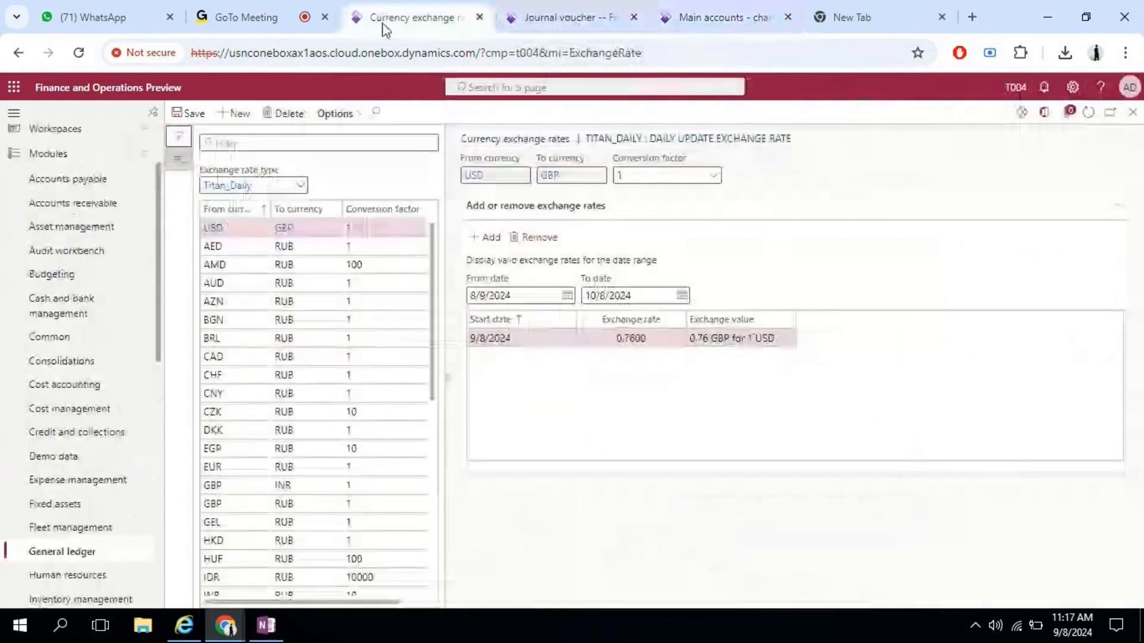
click(80, 558)
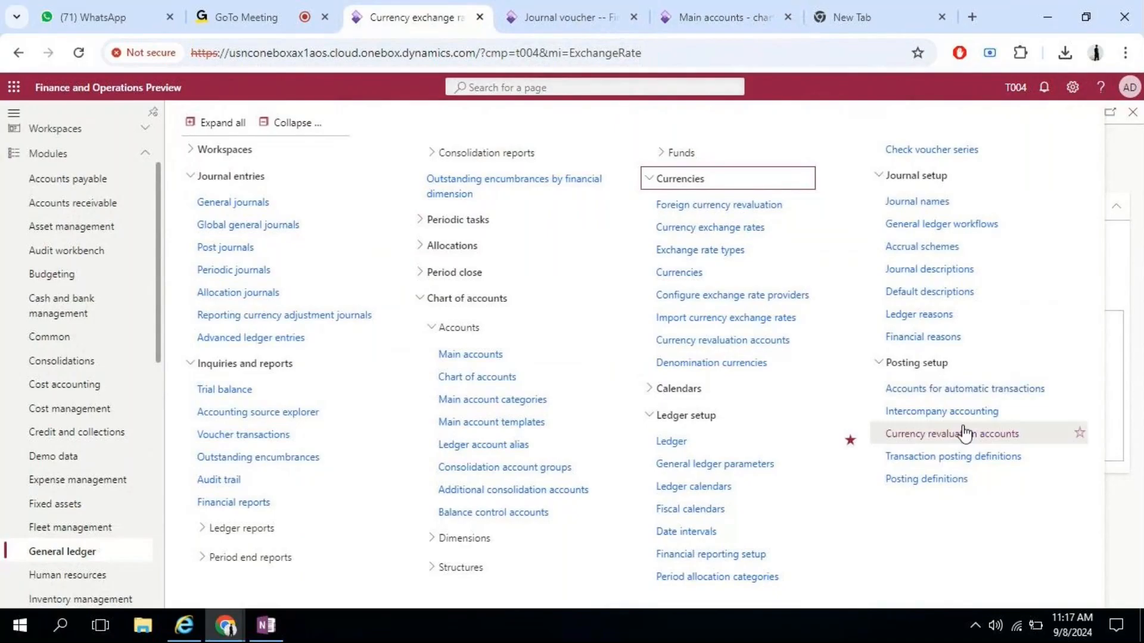
click(933, 418)
click(933, 419)
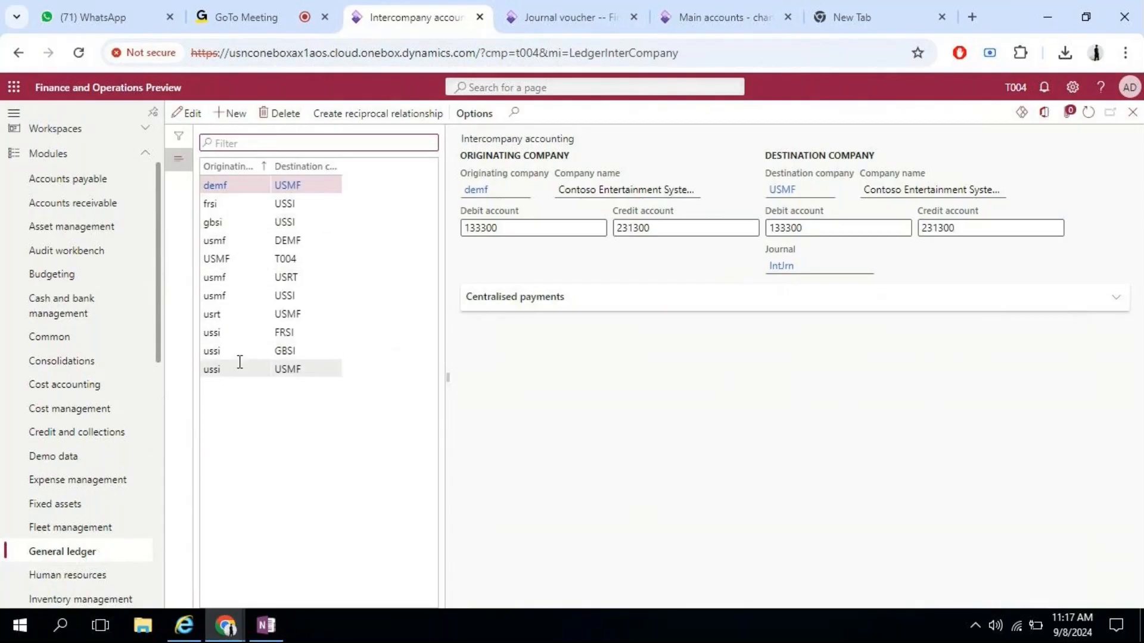
click(305, 261)
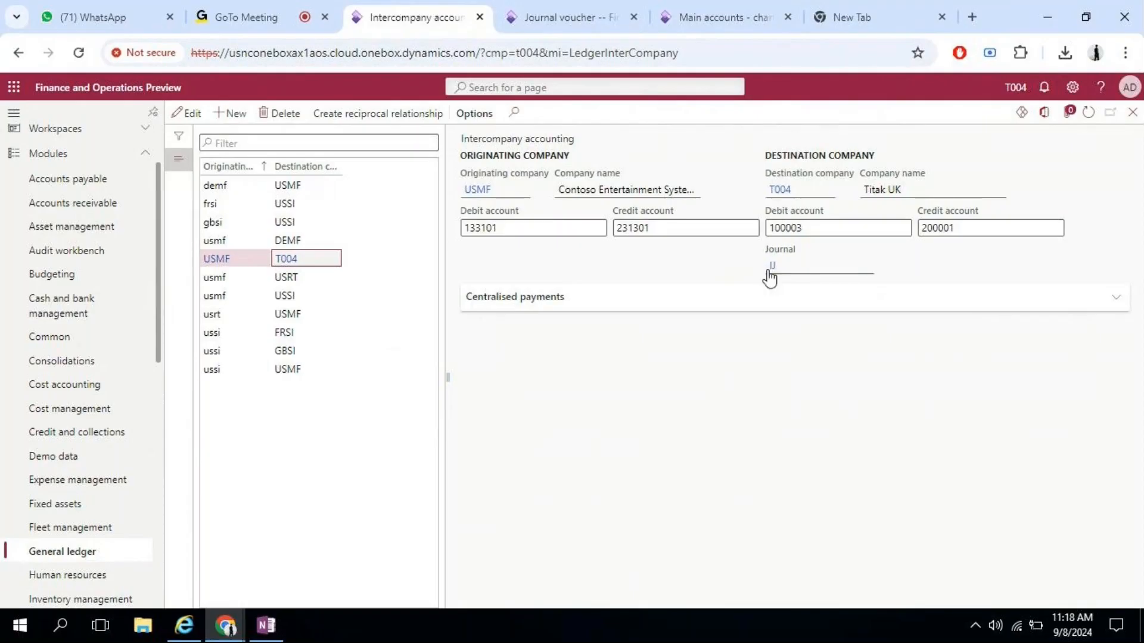
click(380, 117)
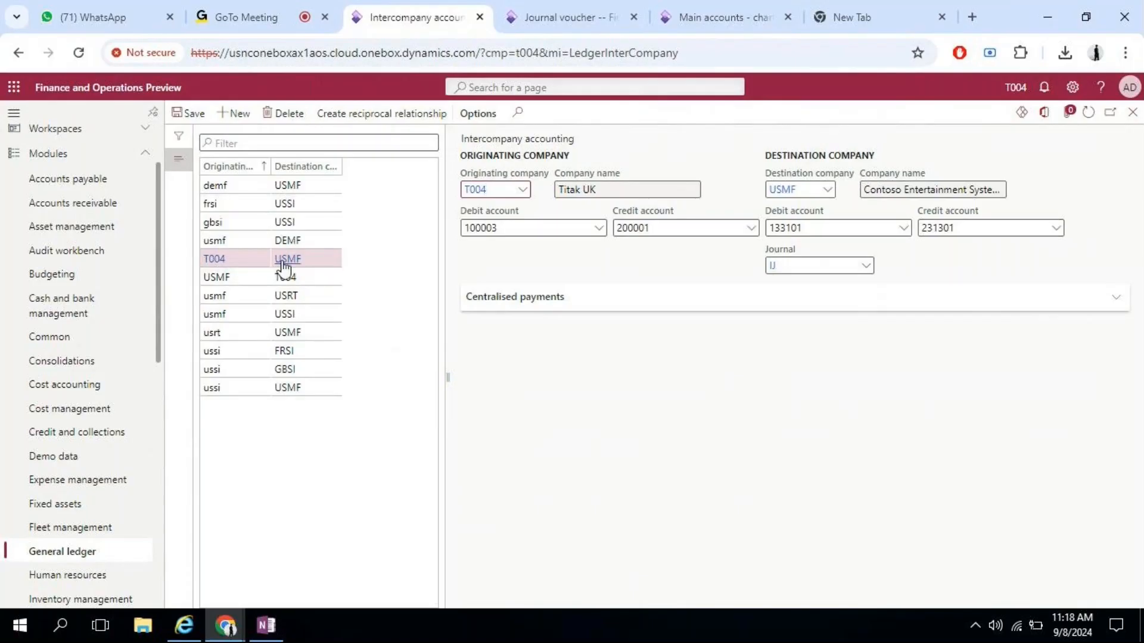
- Validate the T004 intercompany journal again and read the resulting message details
click(575, 8)
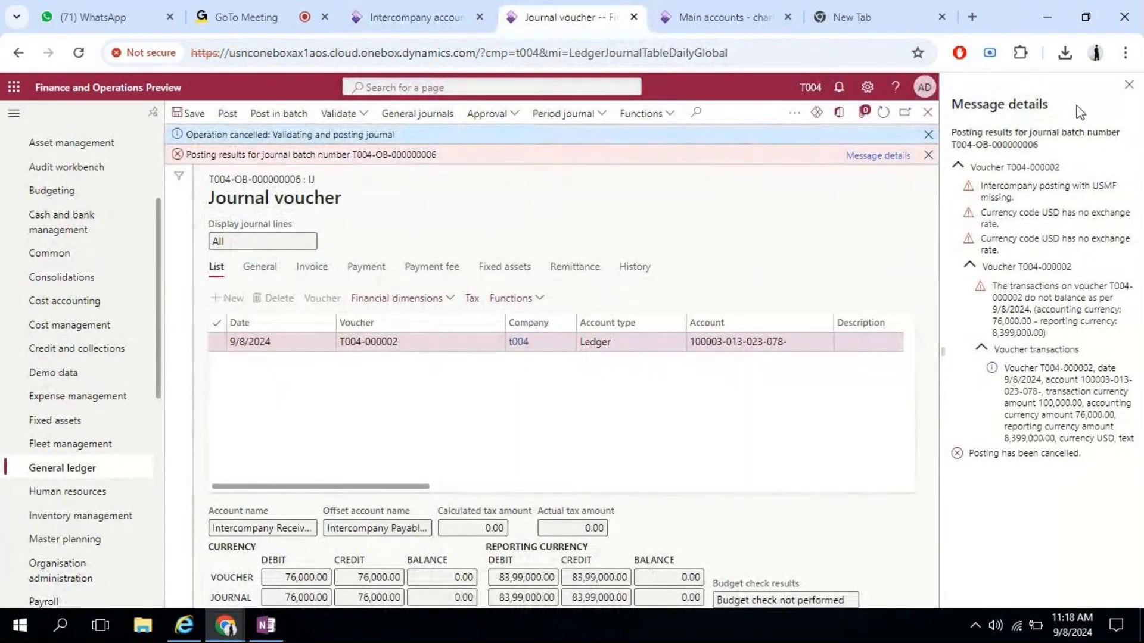
click(1127, 88)
click(1133, 135)
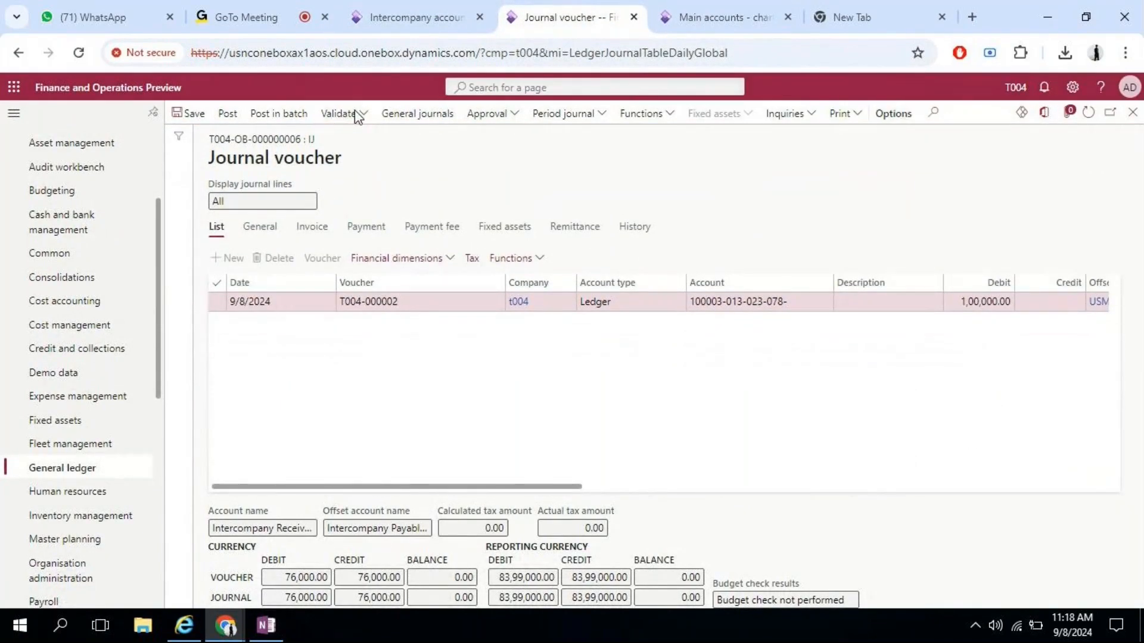
click(354, 115)
click(356, 177)
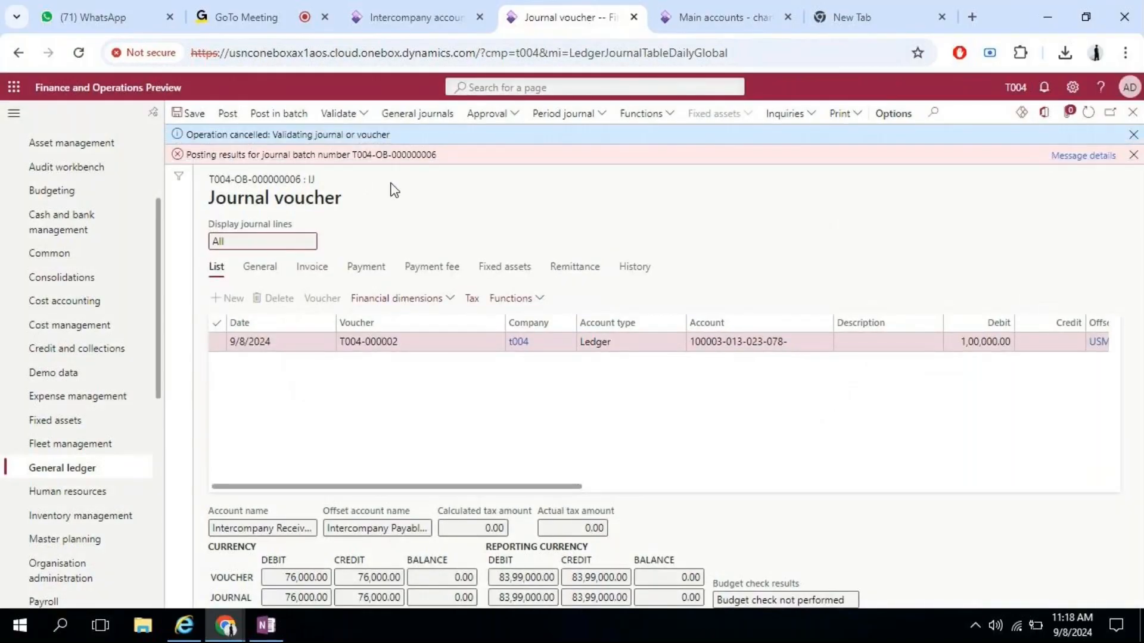
click(1083, 156)
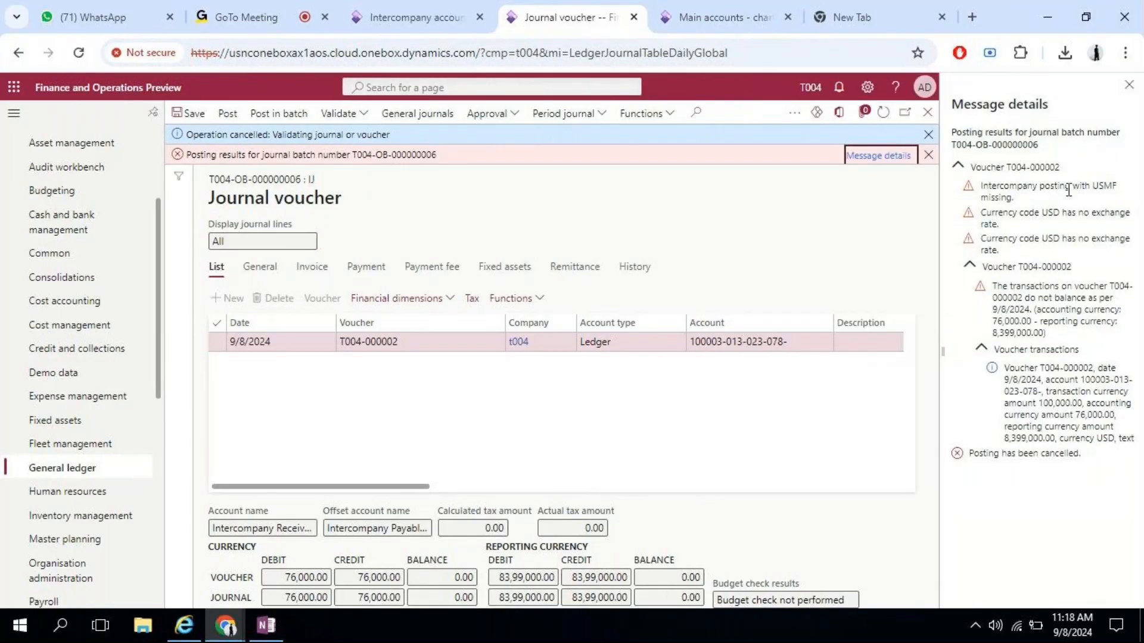
- Try to save the reciprocal T004-to-USMF intercompany accounting relationship with IJ as its journal
click(439, 14)
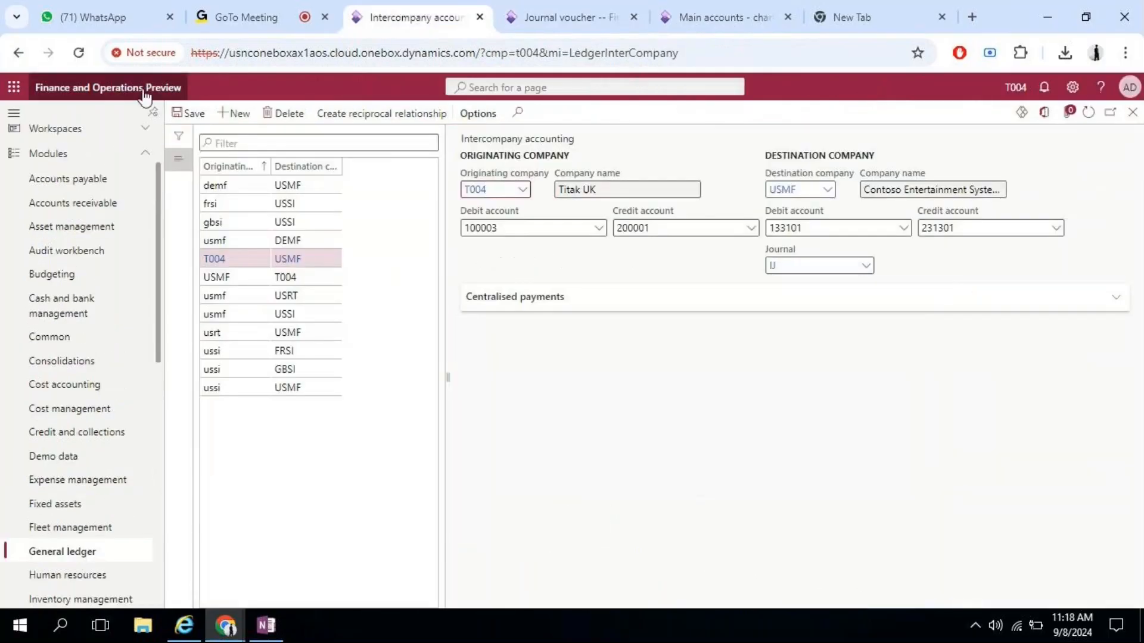
click(188, 113)
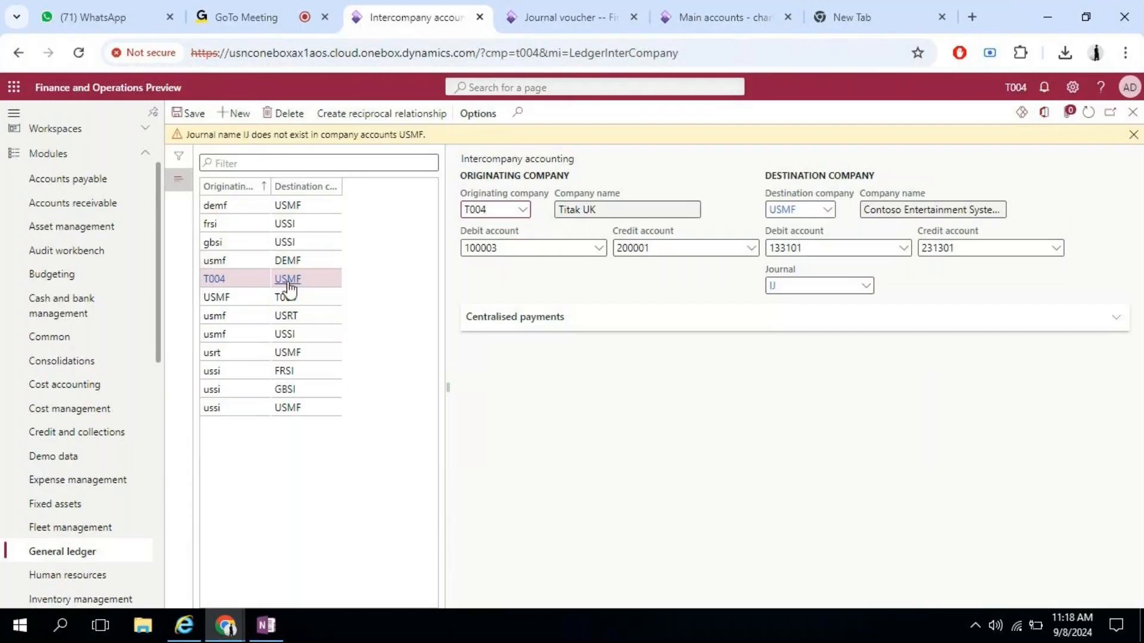
click(312, 298)
key(Up)
click(306, 296)
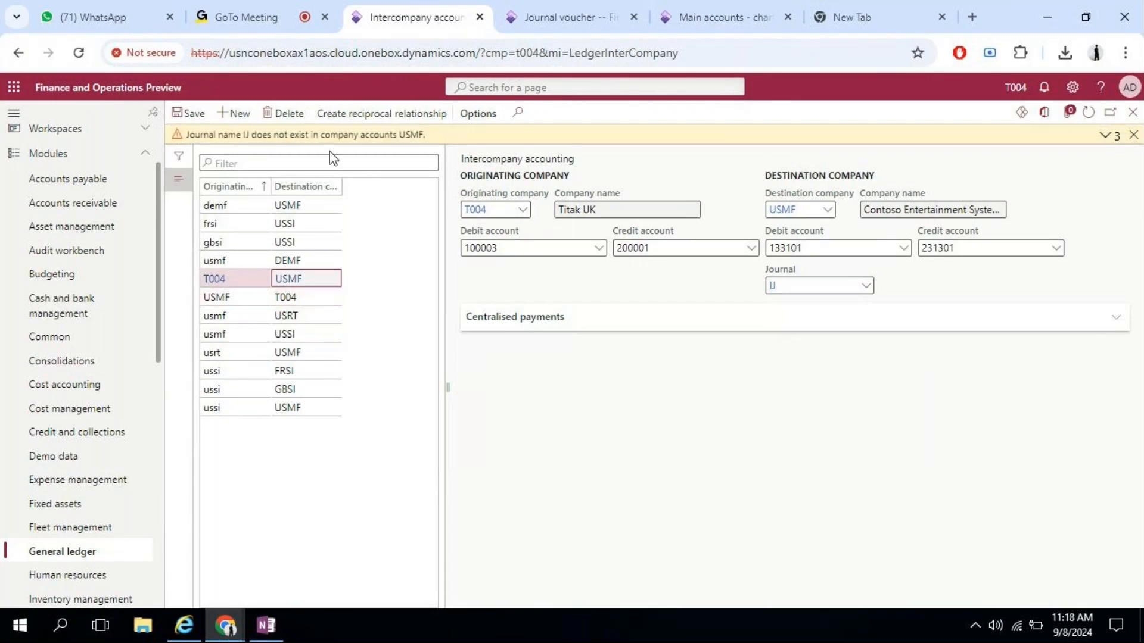
- Set the destination journal of the T004-to-USMF intercompany relationship to IntJrn and save the record
click(869, 286)
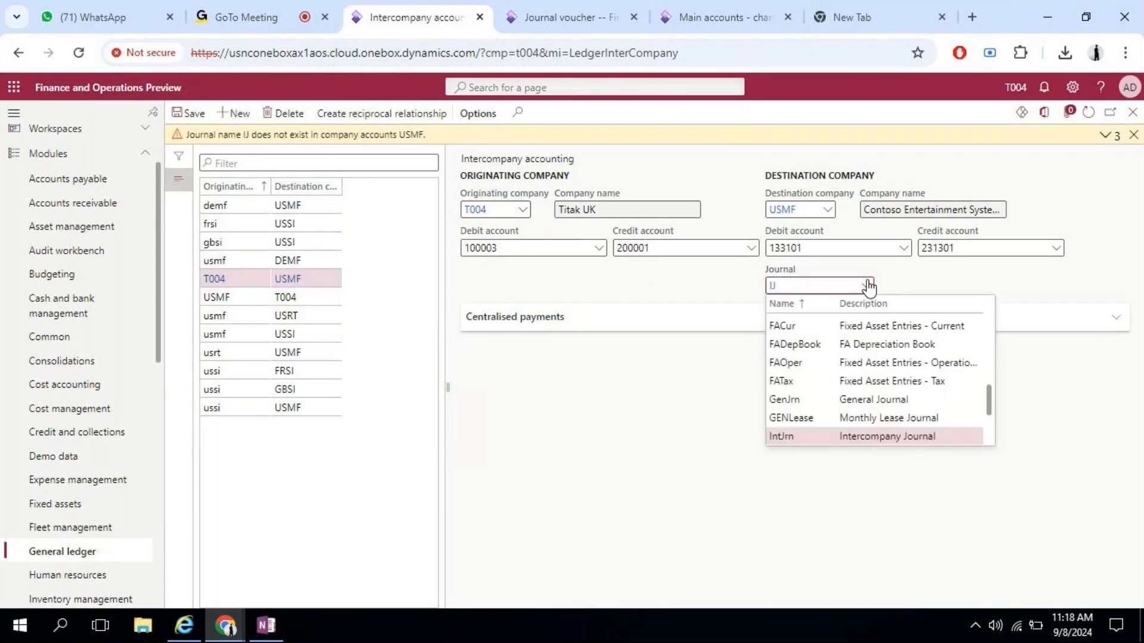
click(870, 443)
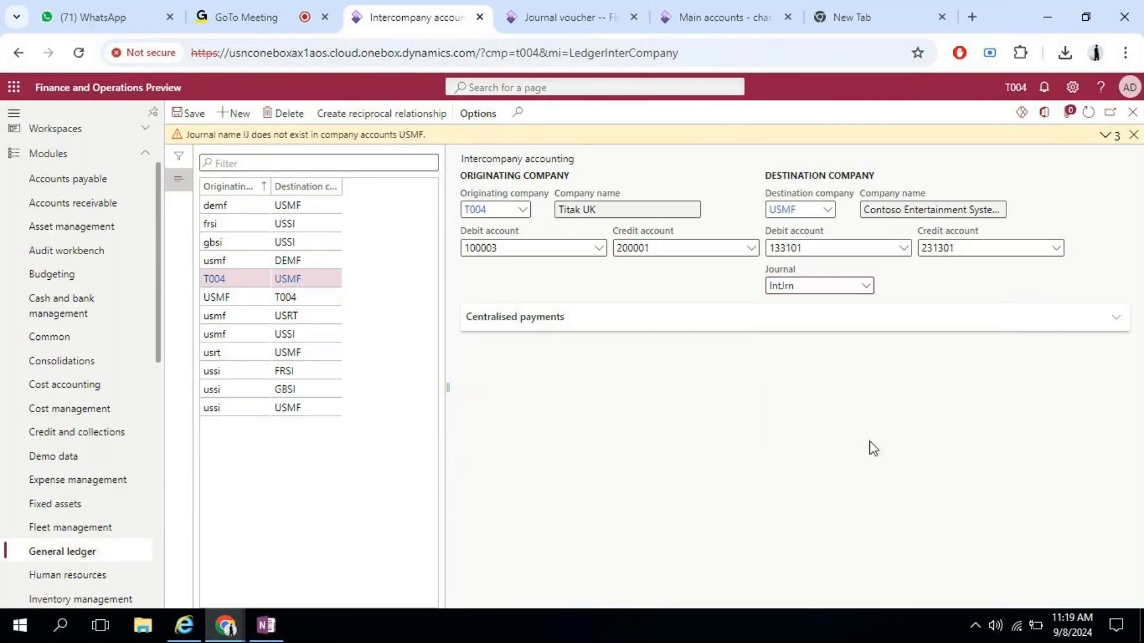
click(201, 116)
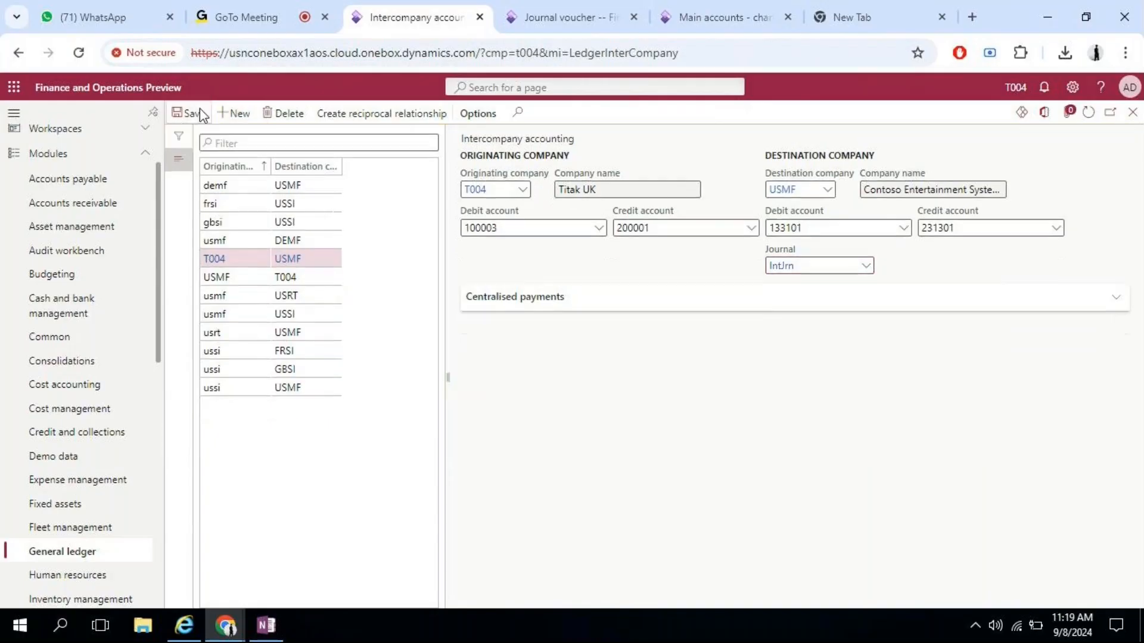
- Validate the T004 journal voucher again and read the message details of the new posting results
click(546, 12)
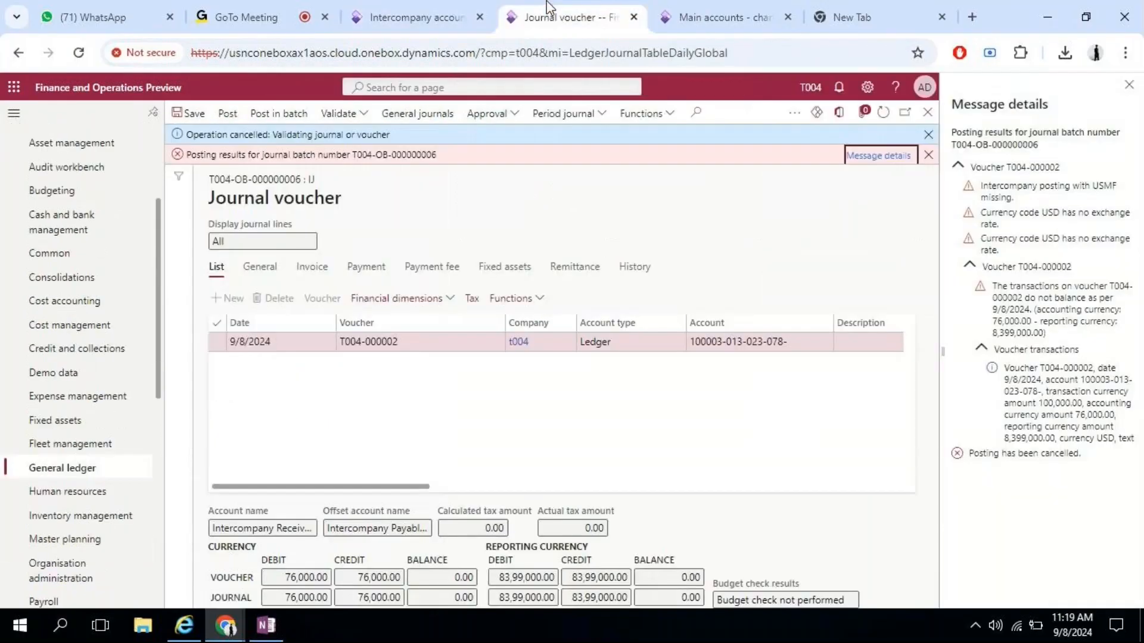
click(1127, 91)
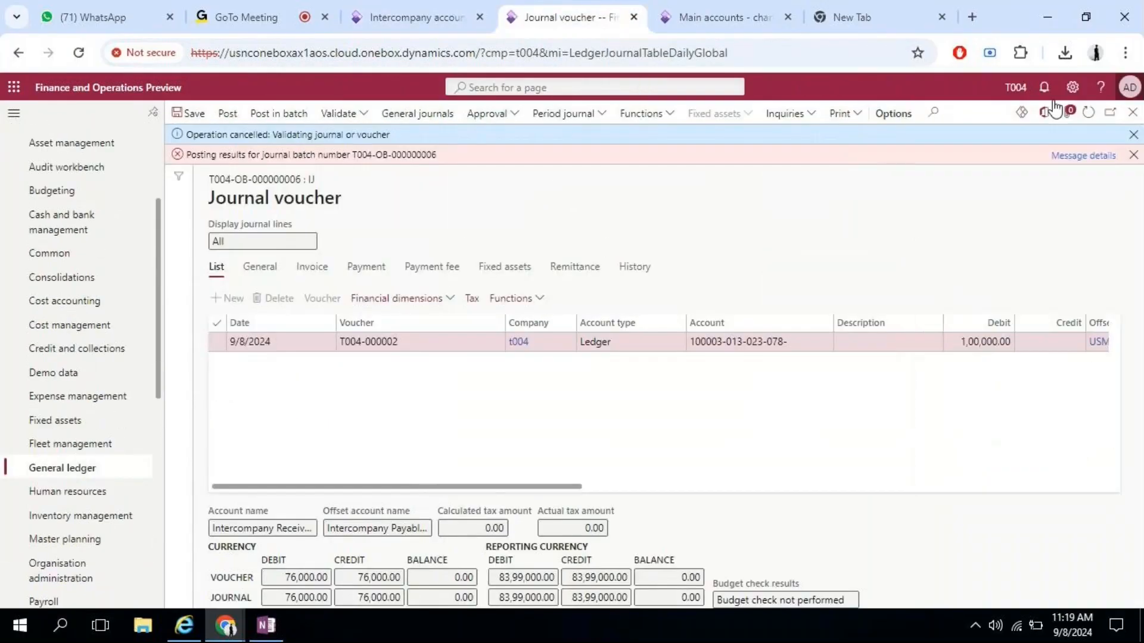
click(355, 115)
click(345, 177)
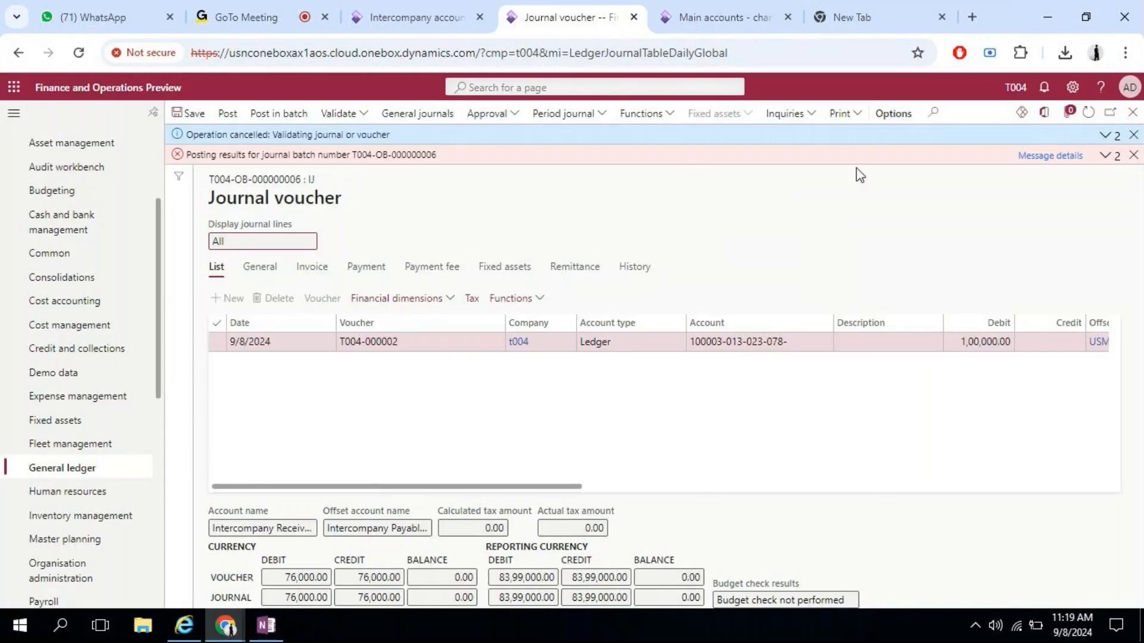
click(1050, 156)
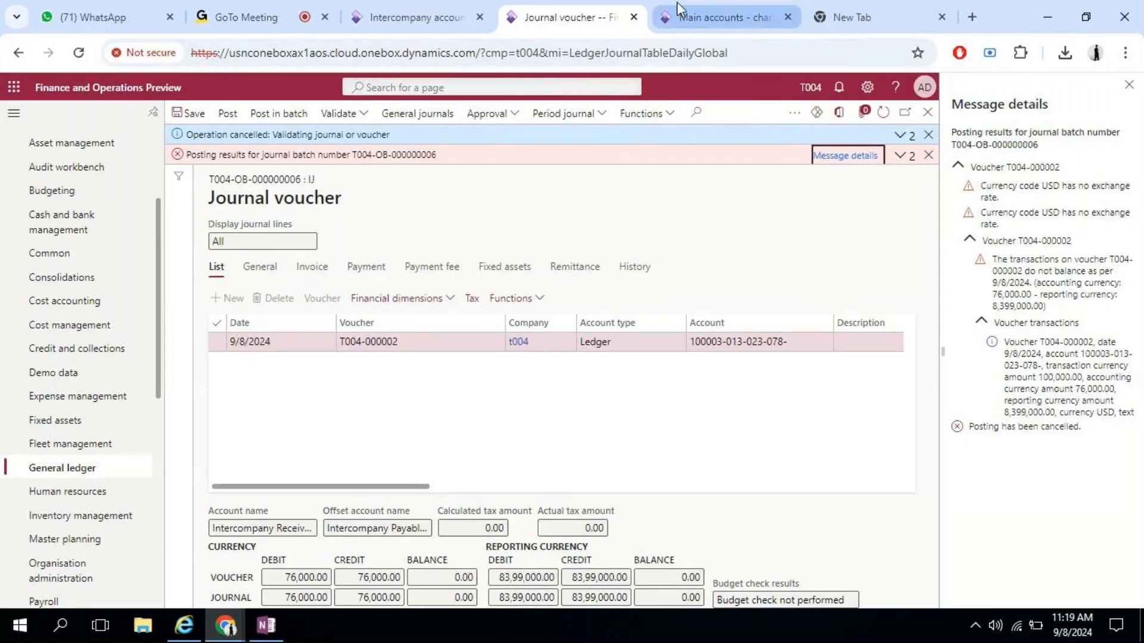
- Switch to company USMF and open the exchange rates of its ledger's Default accounting currency exchange rate type
click(484, 6)
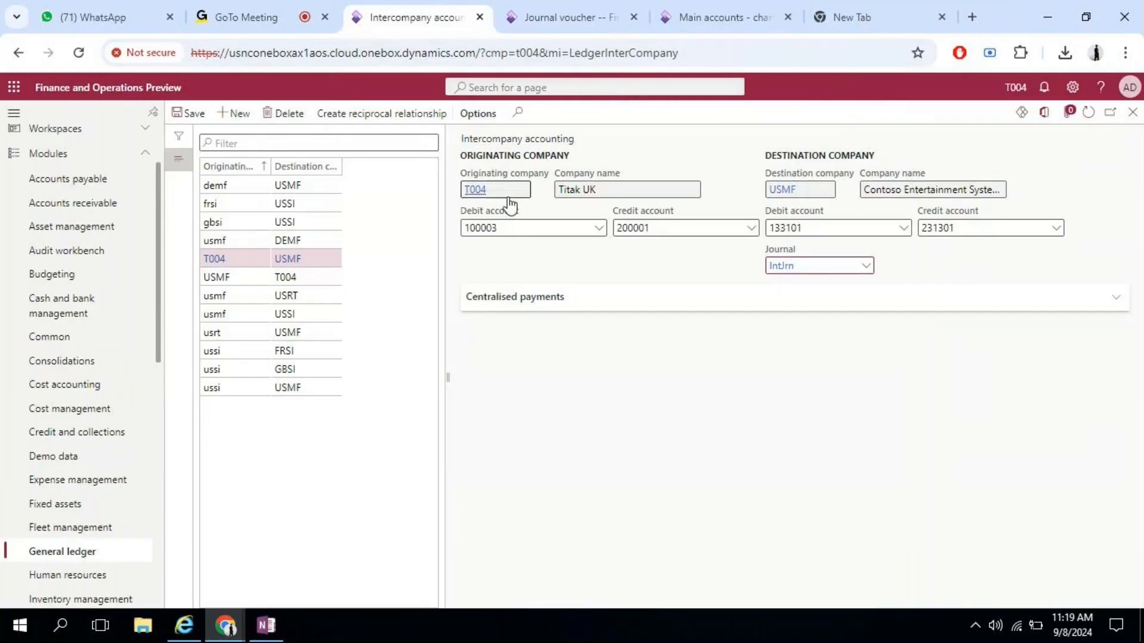
click(777, 192)
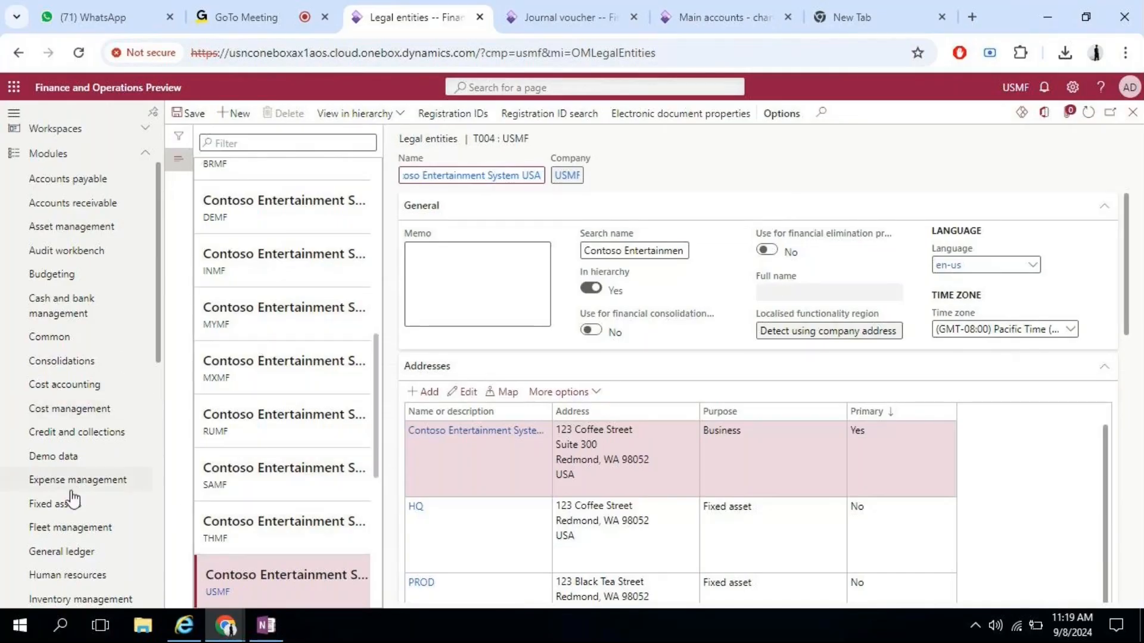
click(72, 559)
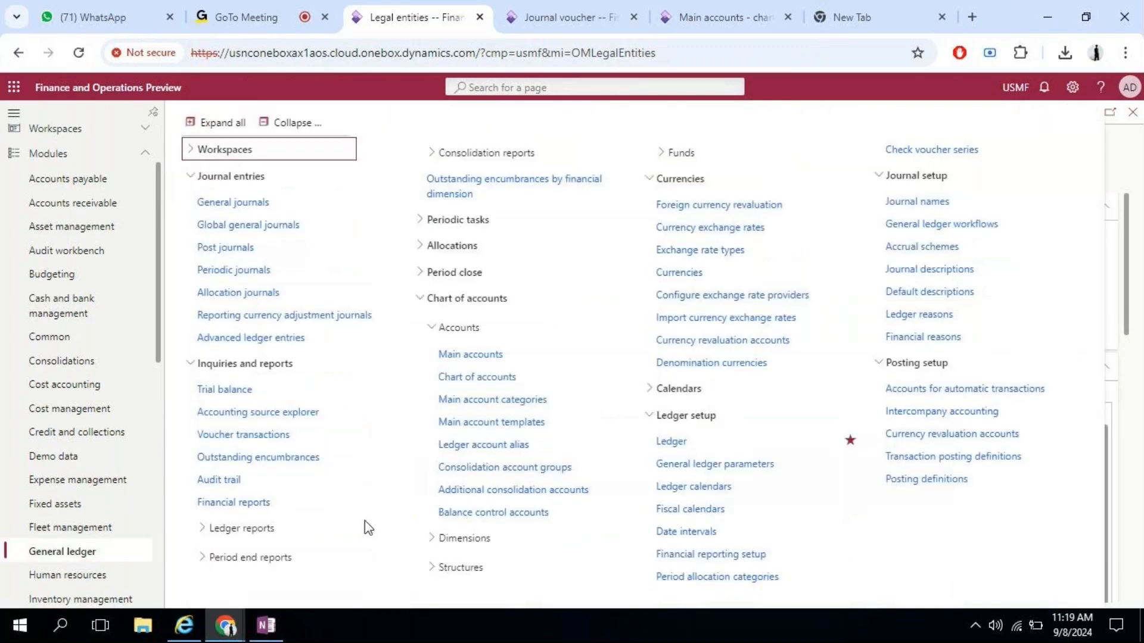
click(714, 438)
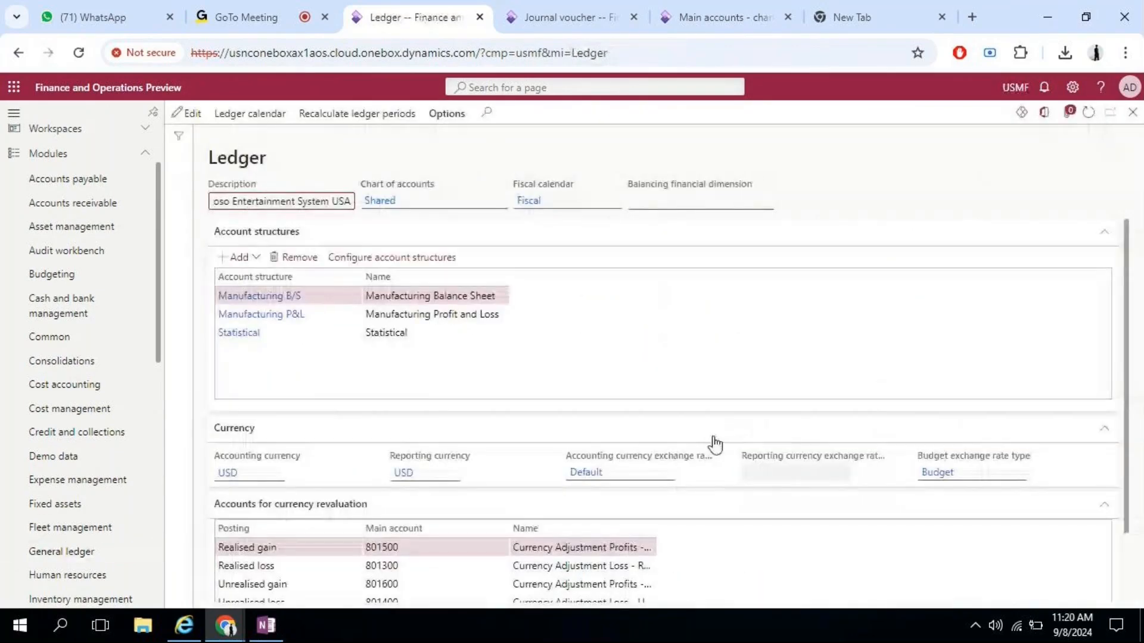
click(590, 474)
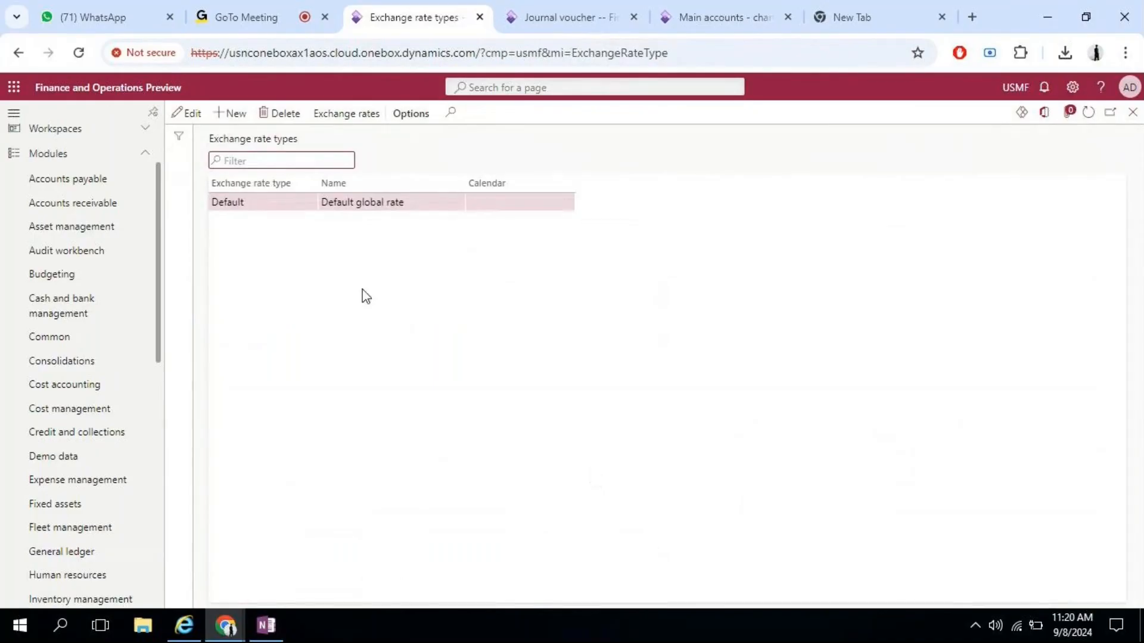
click(358, 114)
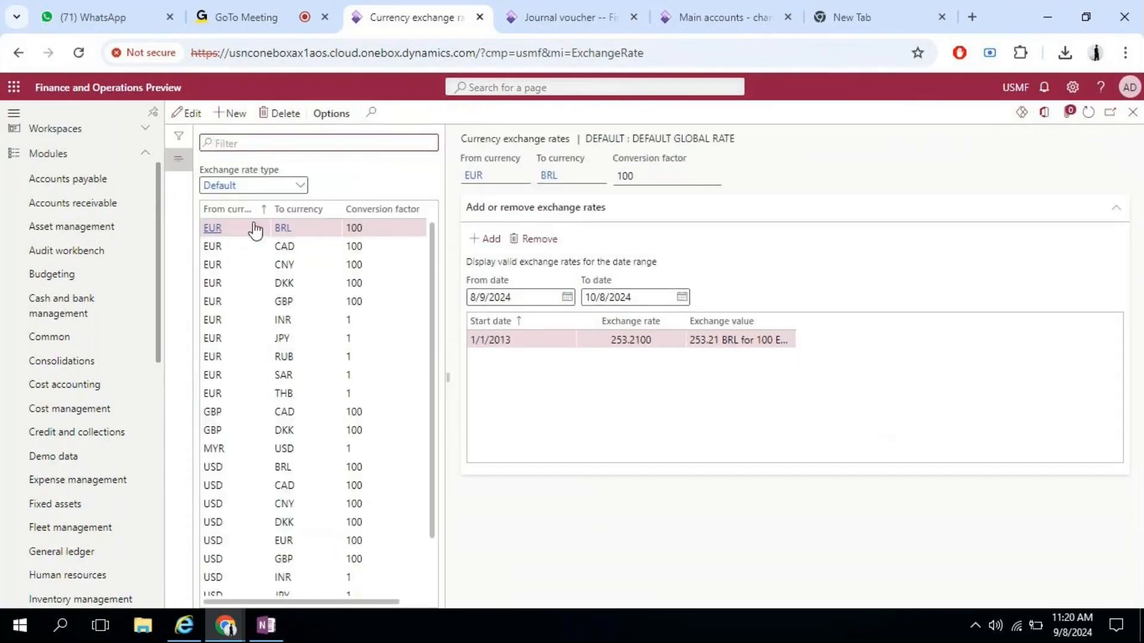
- Filter the Default exchange rates to USD as the from currency and check the GBP and INR rates against the journal's posting messages
click(257, 211)
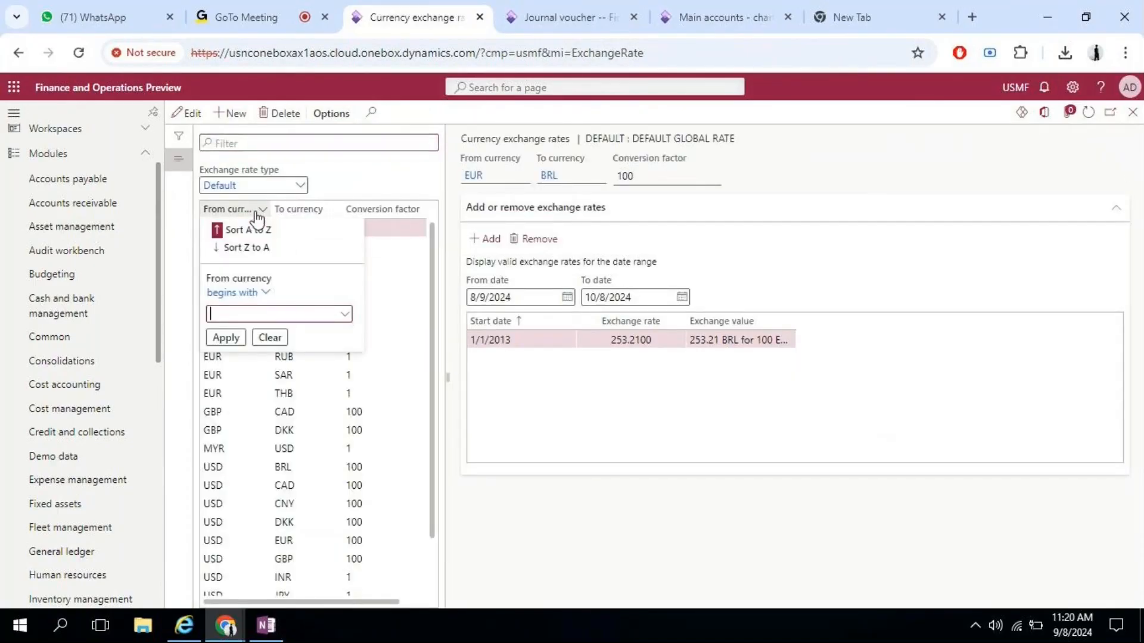
text(usd)
key(Return)
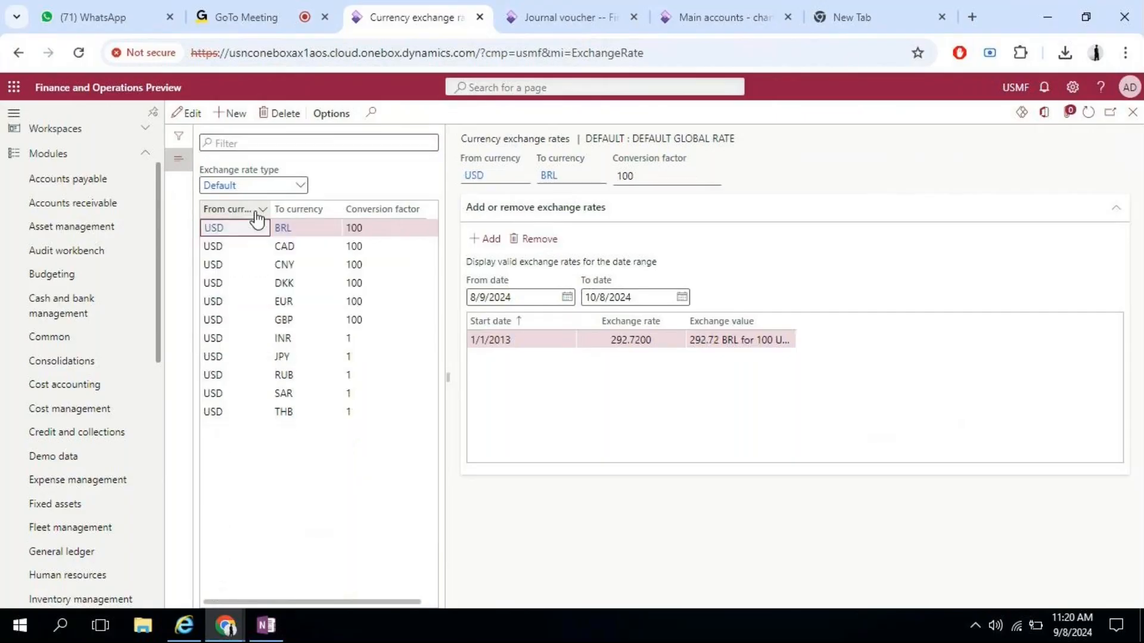
click(287, 321)
click(301, 340)
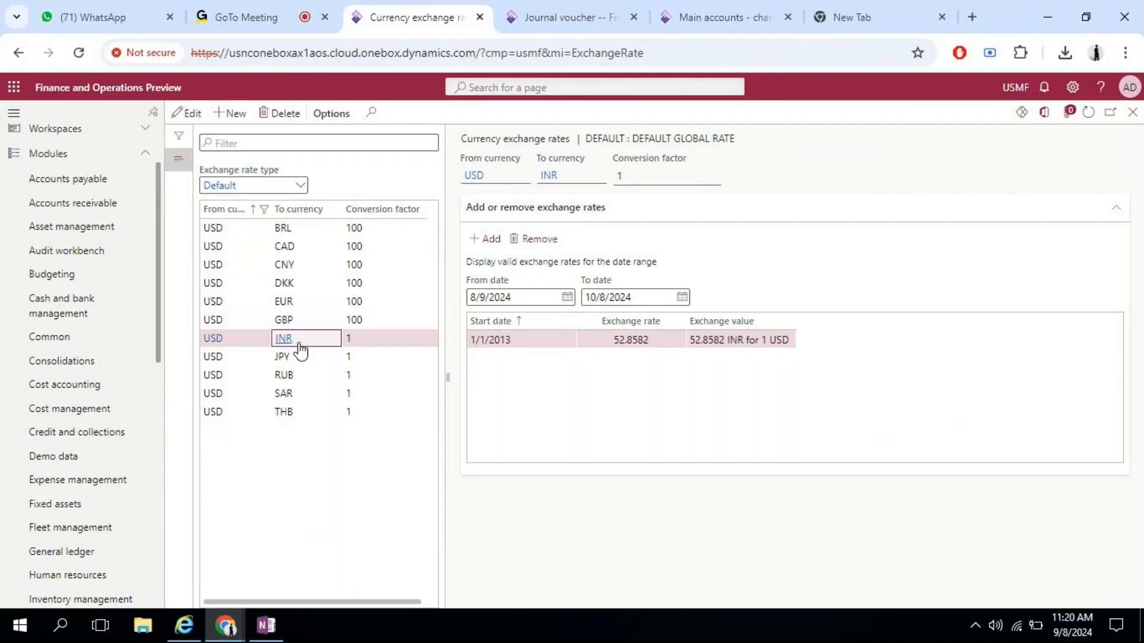
click(595, 14)
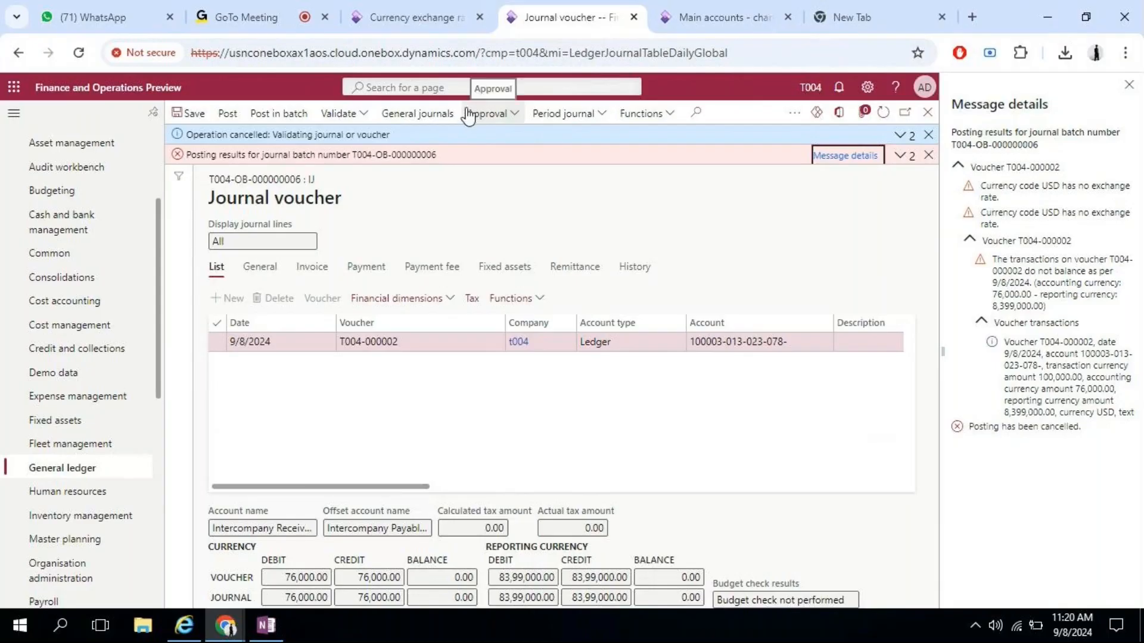
click(687, 14)
click(412, 17)
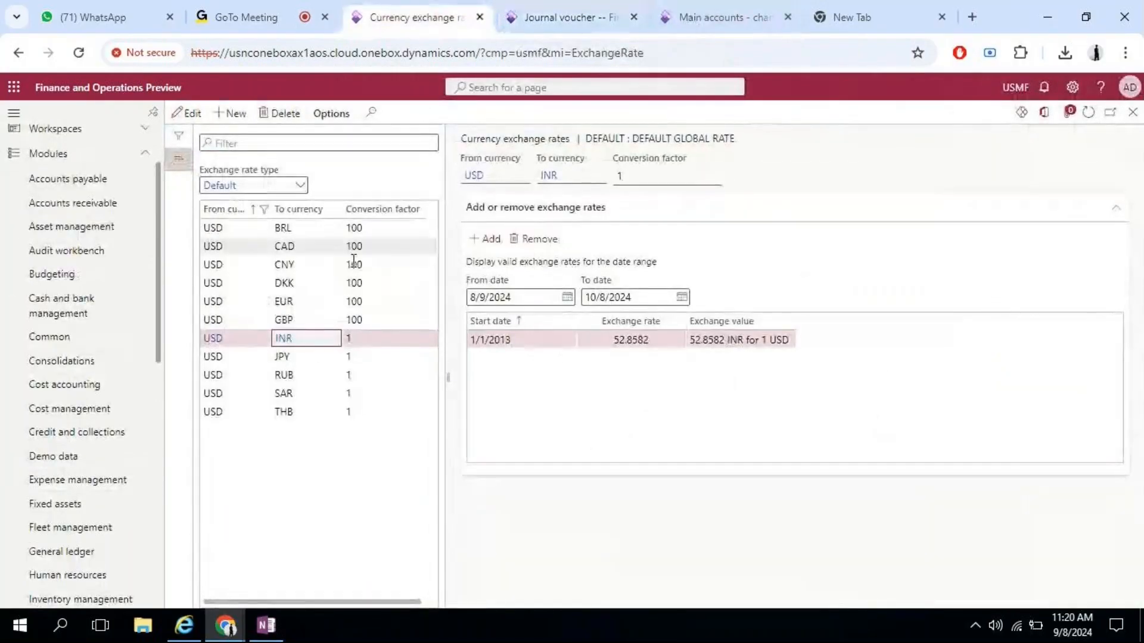
click(307, 320)
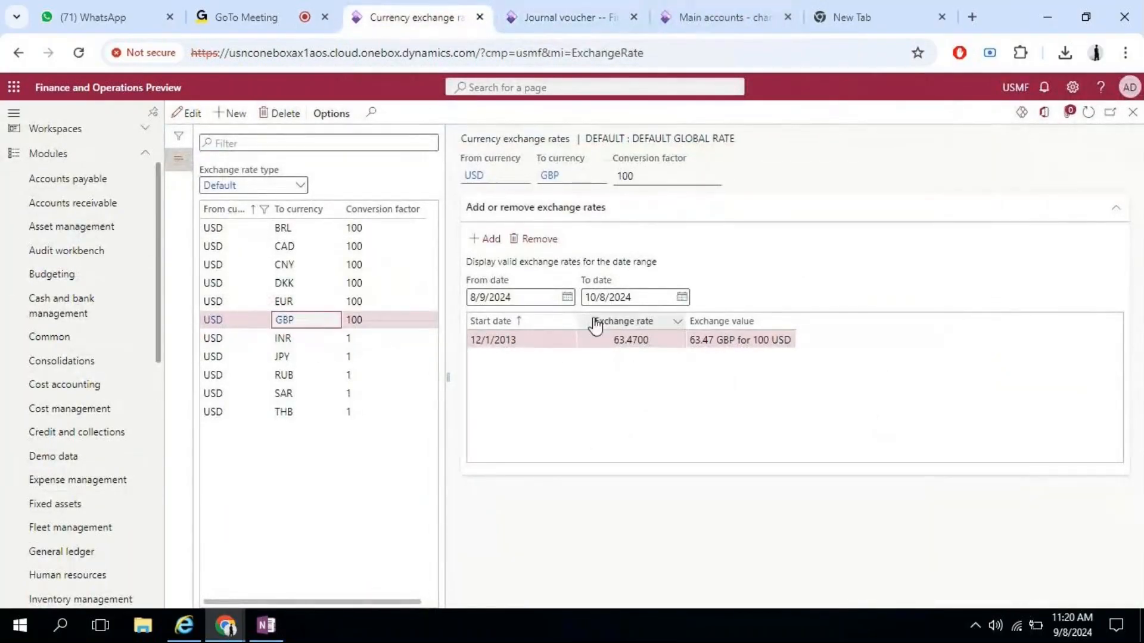
- Try to add a USD-to-GBP exchange rate line with start date 9/8/2024
click(491, 239)
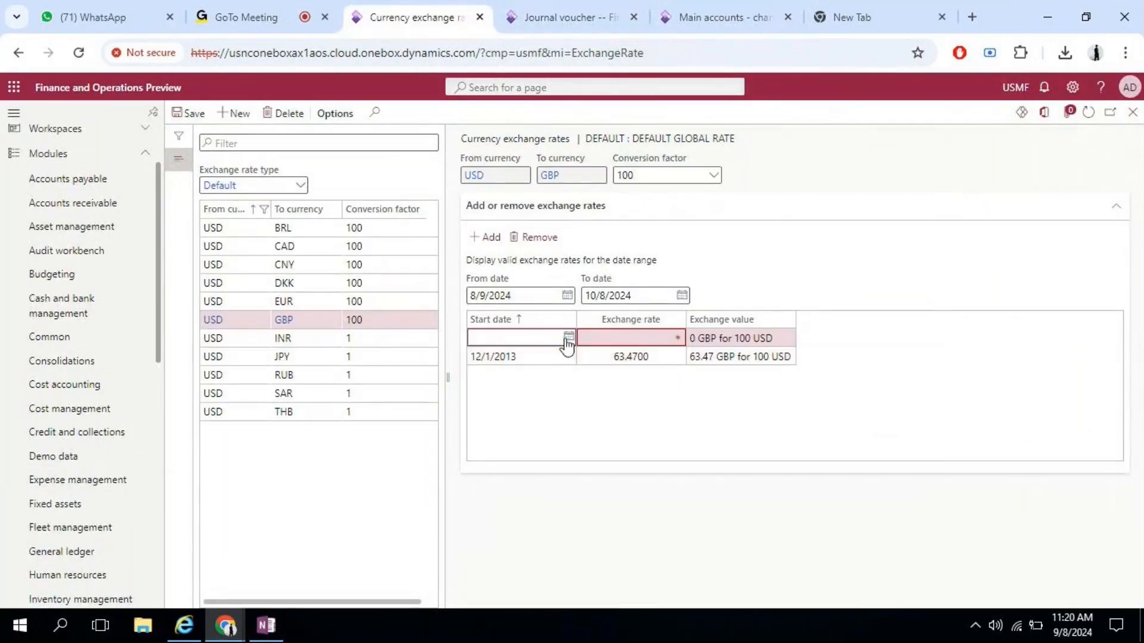
click(568, 337)
click(496, 436)
click(635, 339)
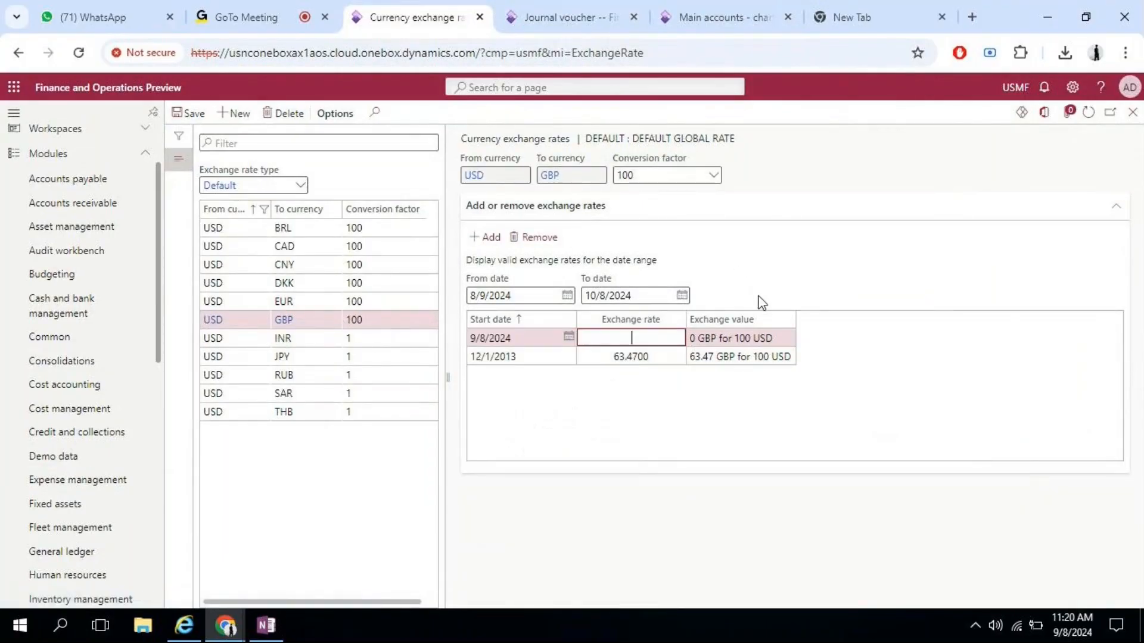
- Search the web for "1 usd to gbp" and return to the currency exchange rates
click(848, 18)
key(Return)
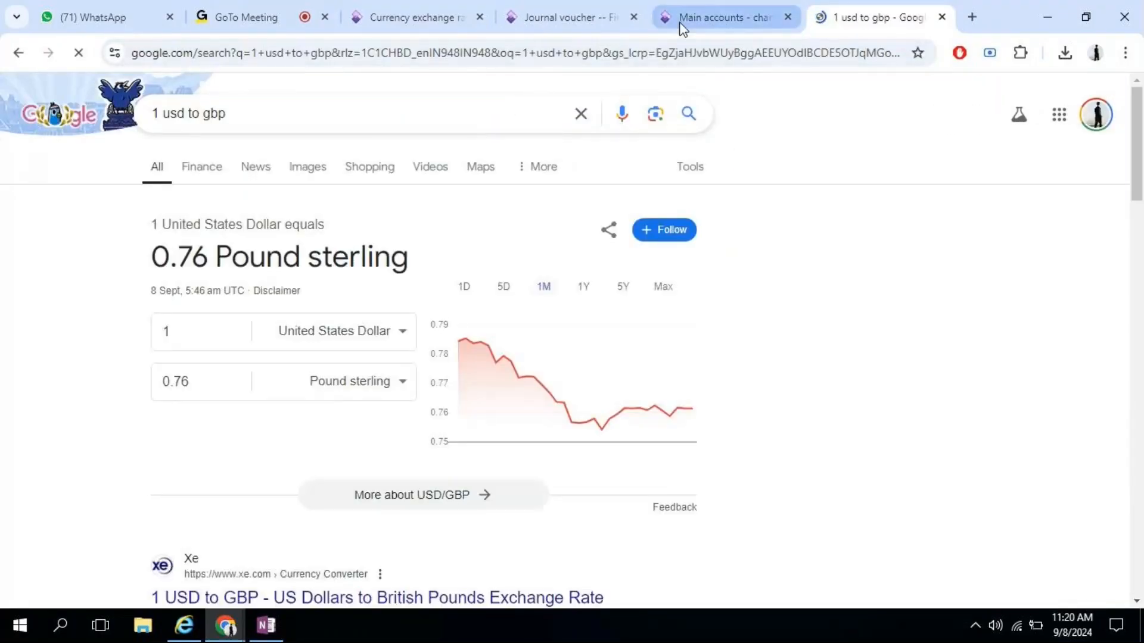
click(456, 6)
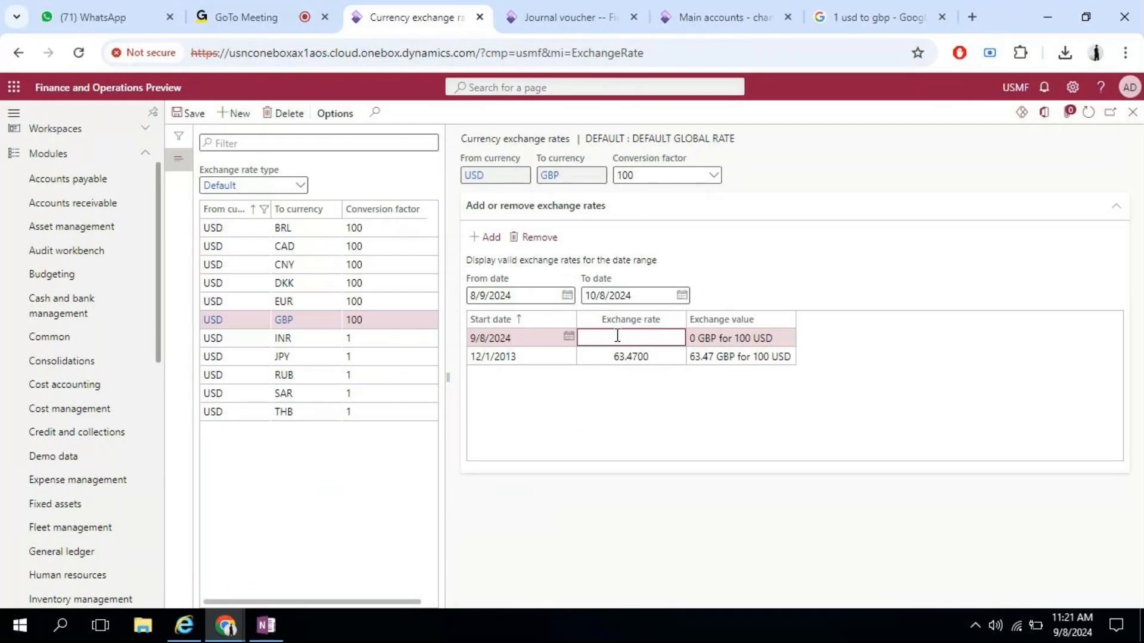
- Set the conversion factor of the USD-to-GBP currency pair to 1
click(714, 175)
click(658, 228)
click(681, 196)
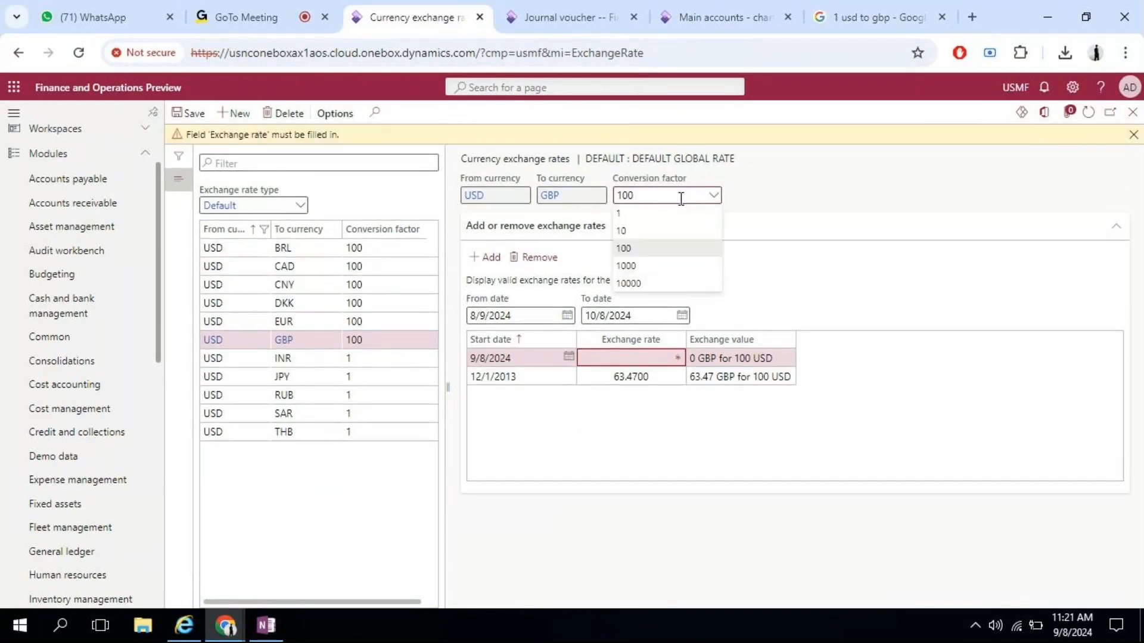
click(644, 214)
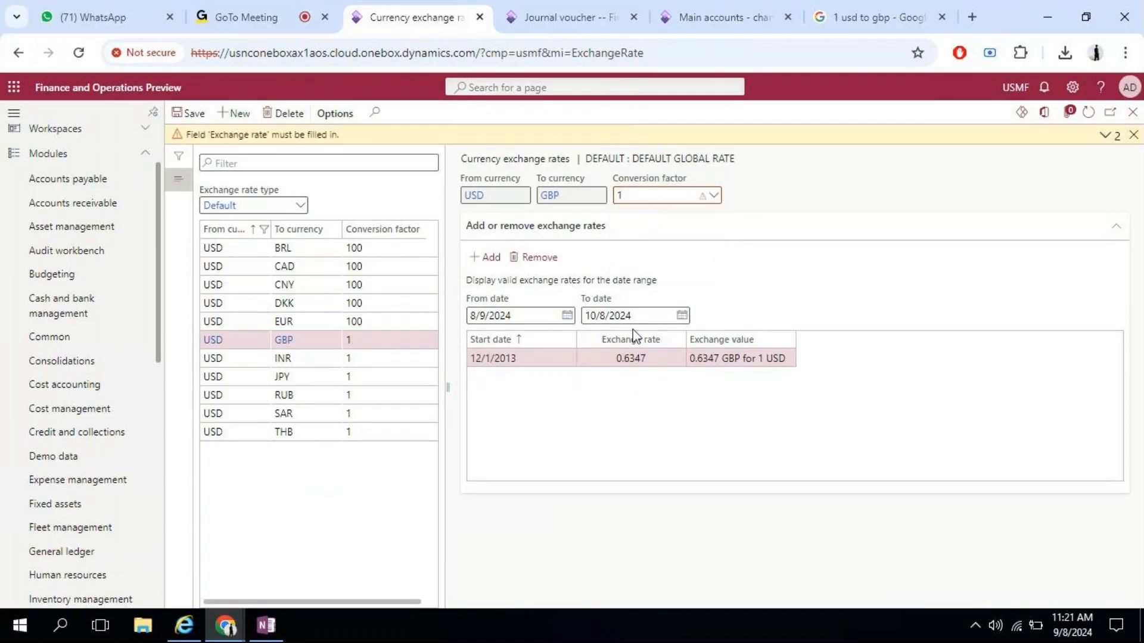
- Add a USD-to-GBP exchange rate of 0.76 with start date 9/8/2024
click(486, 259)
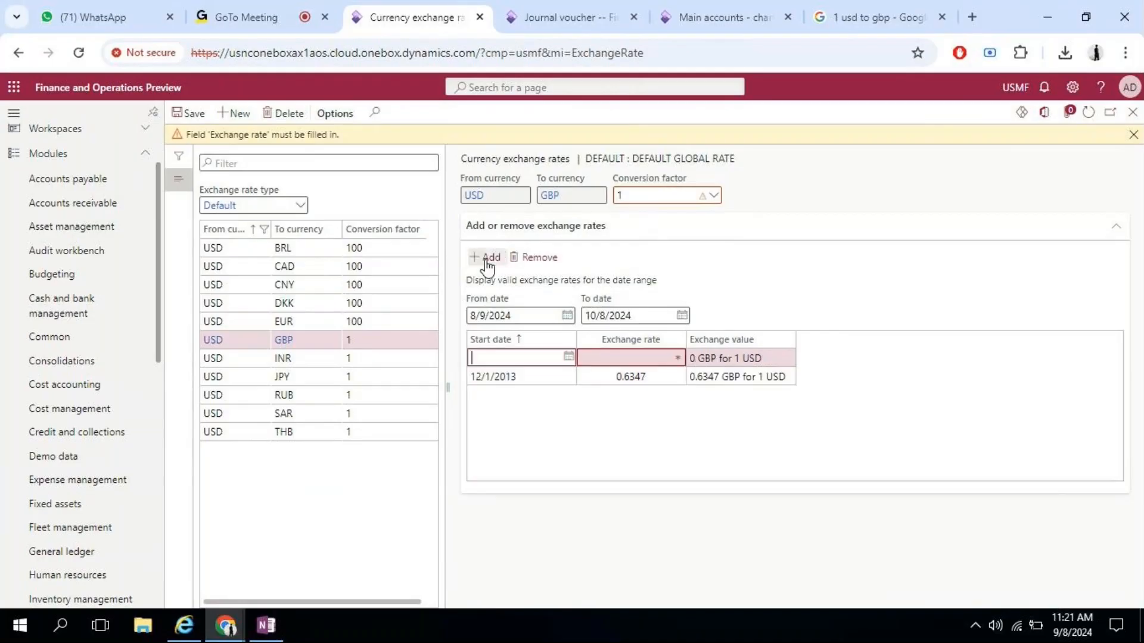
click(567, 358)
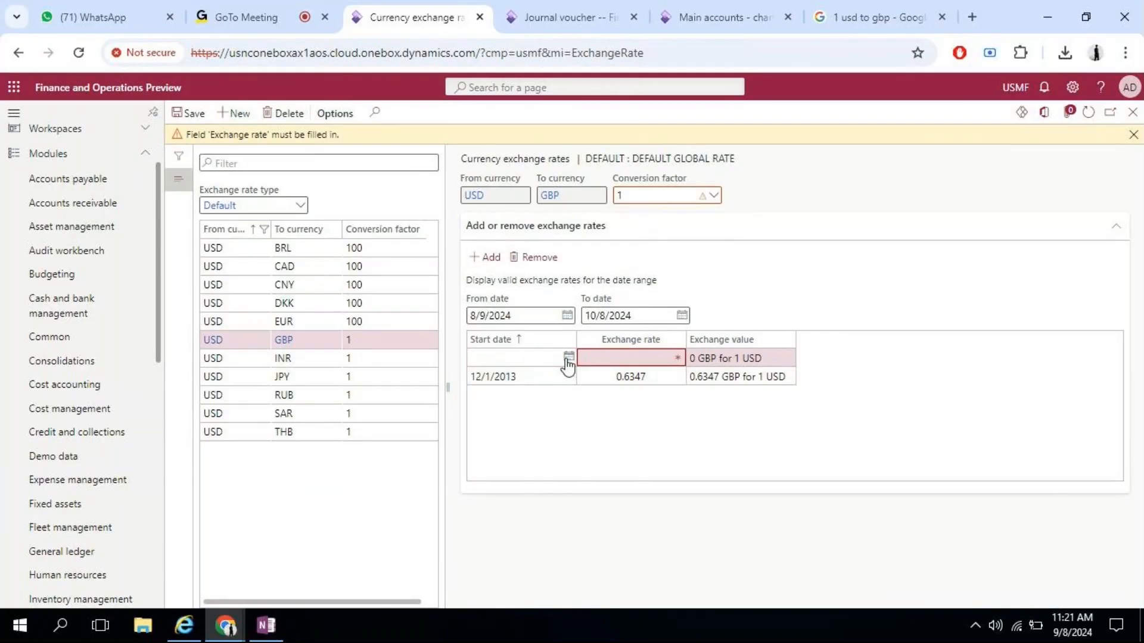
click(493, 454)
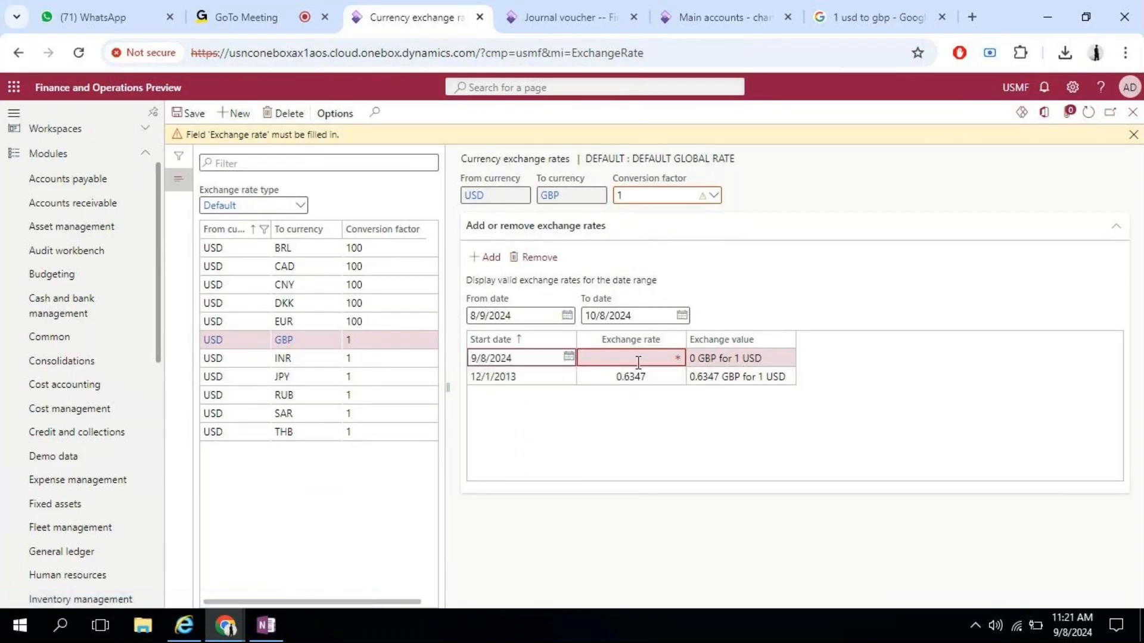
click(638, 362)
text(0.76)
key(Tab)
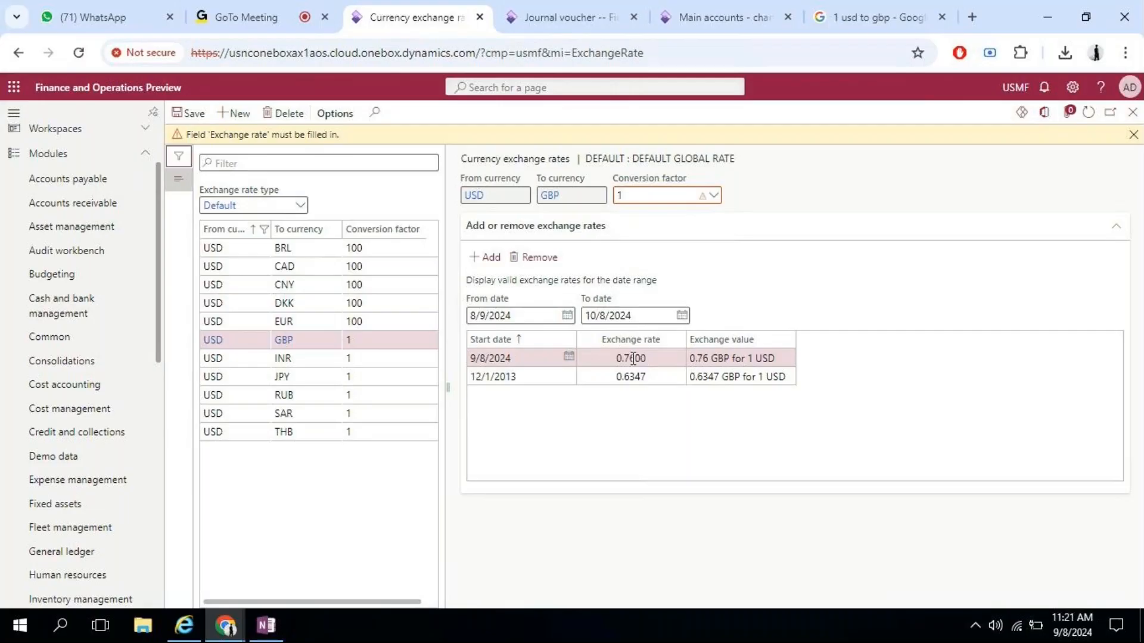
- Add a USD-to-INR exchange rate of 83.99 with start date 9/8/2024 and save the exchange rates
click(293, 357)
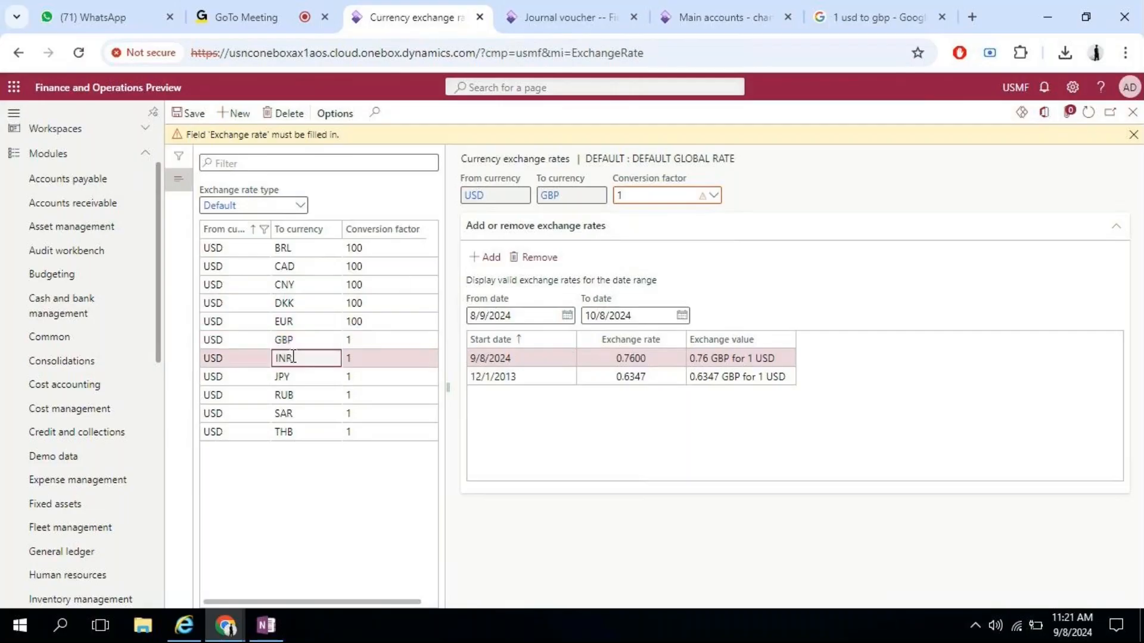
click(485, 257)
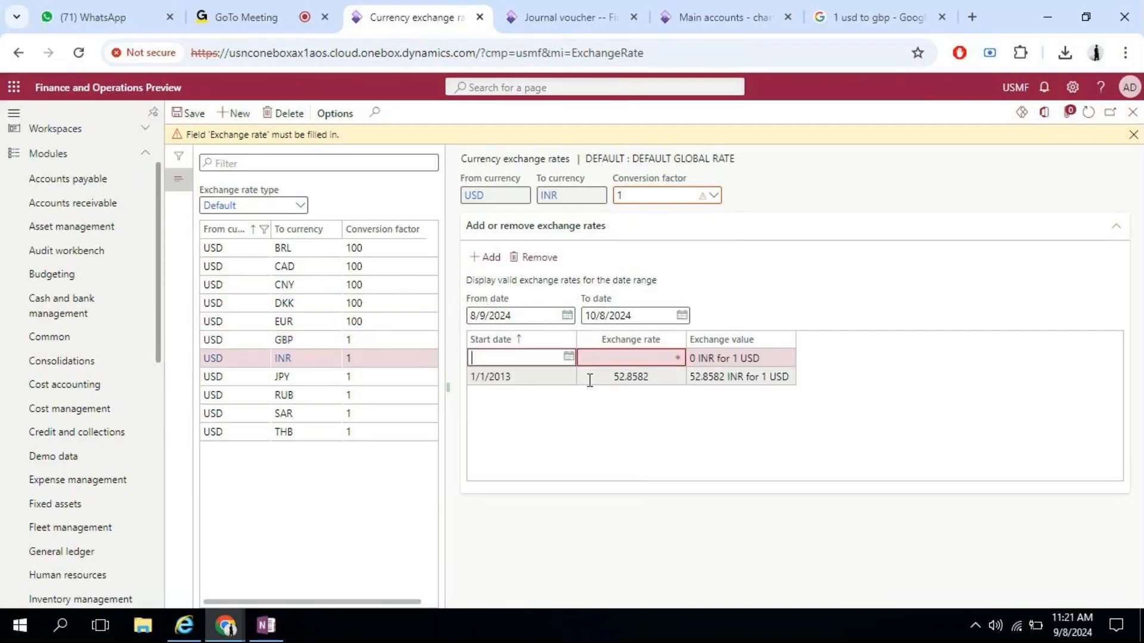
click(568, 356)
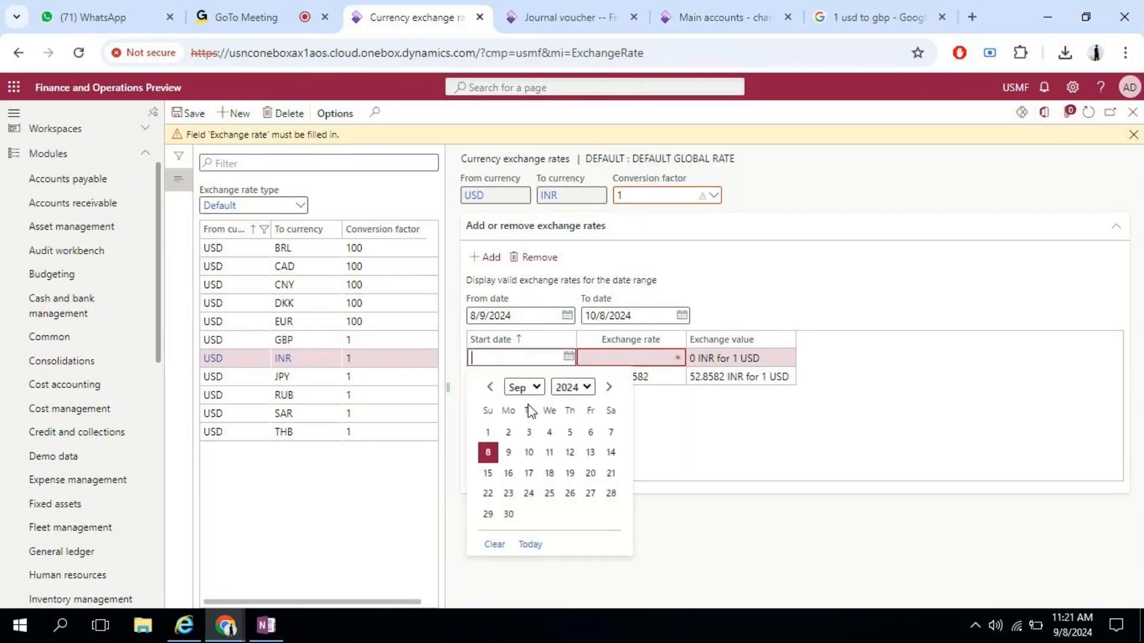
click(484, 456)
click(624, 358)
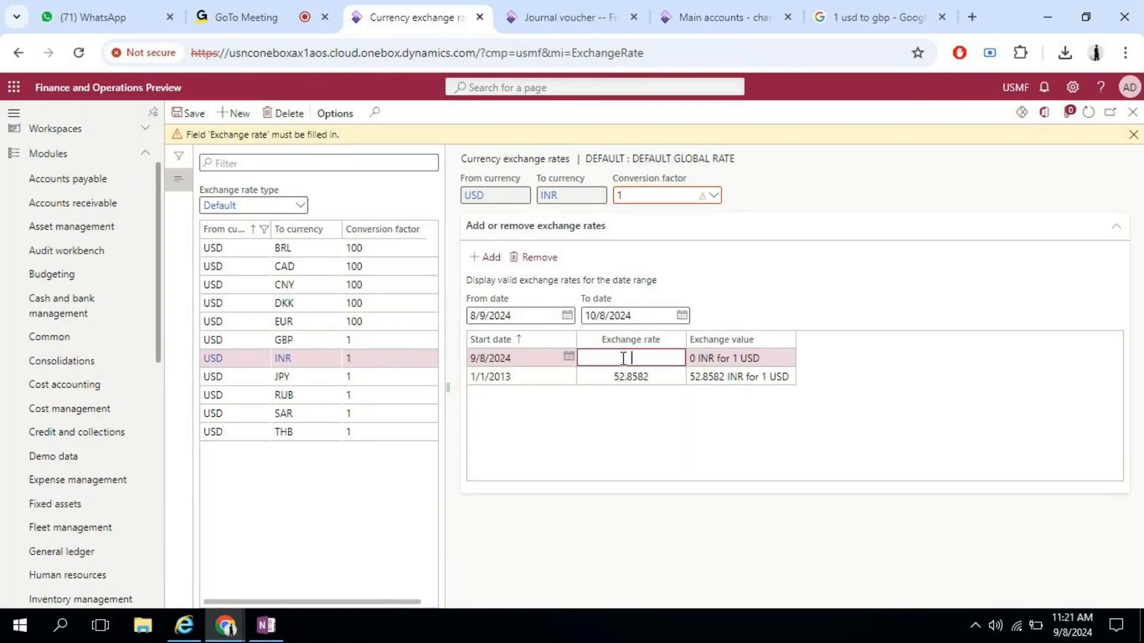
text(83.99)
key(Tab)
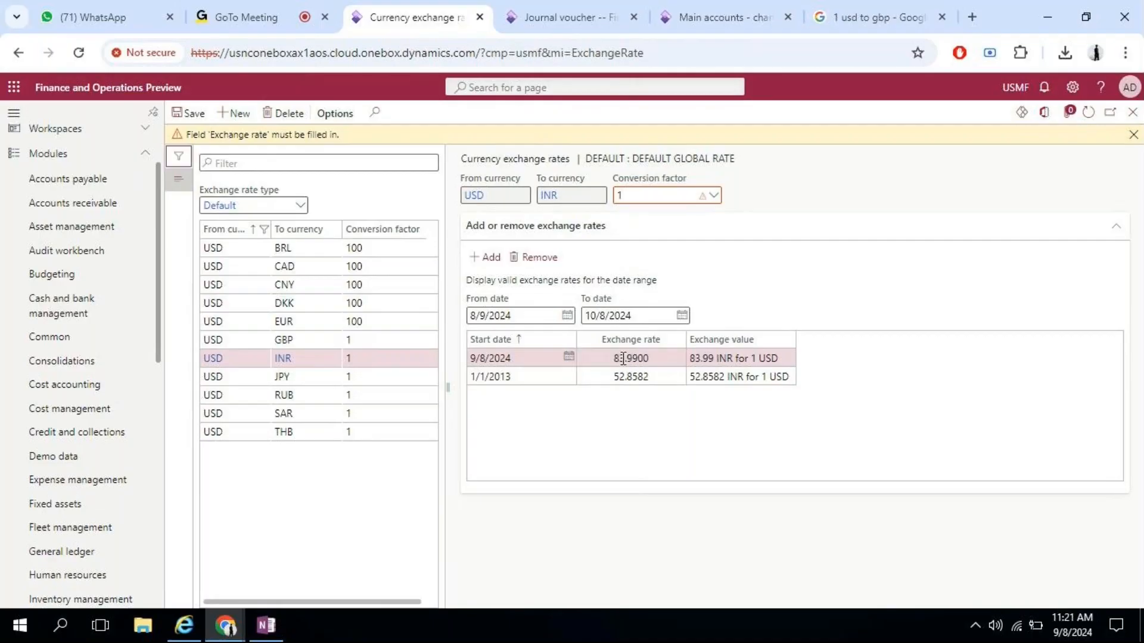
click(191, 114)
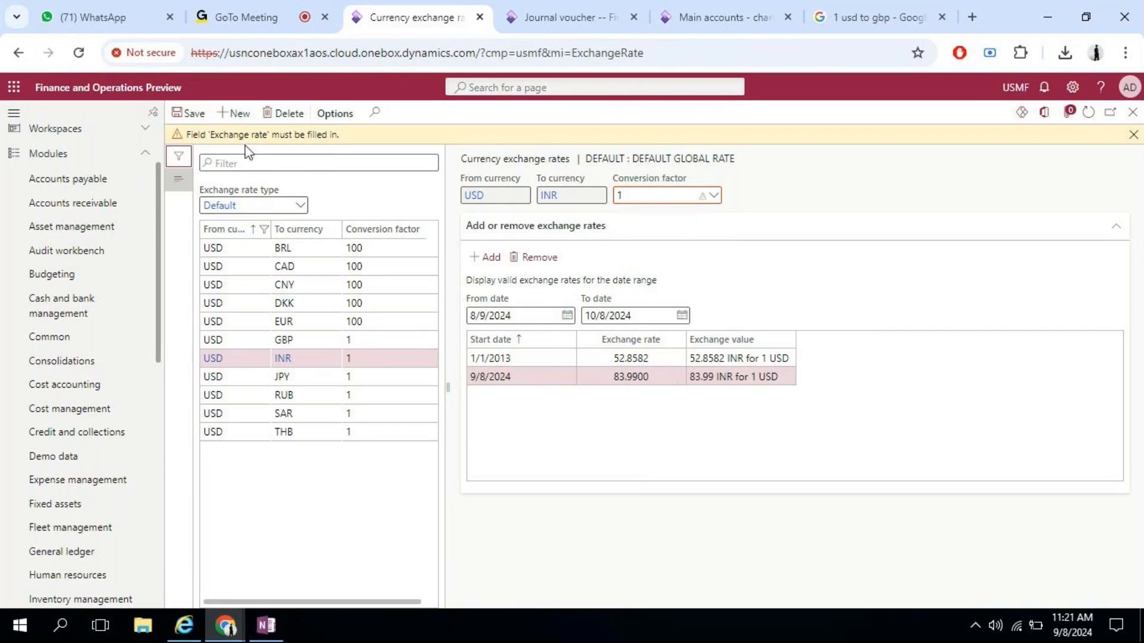
- Save the USMF exchange rates and dismiss the old validation and posting messages on the T004 journal voucher
click(1133, 134)
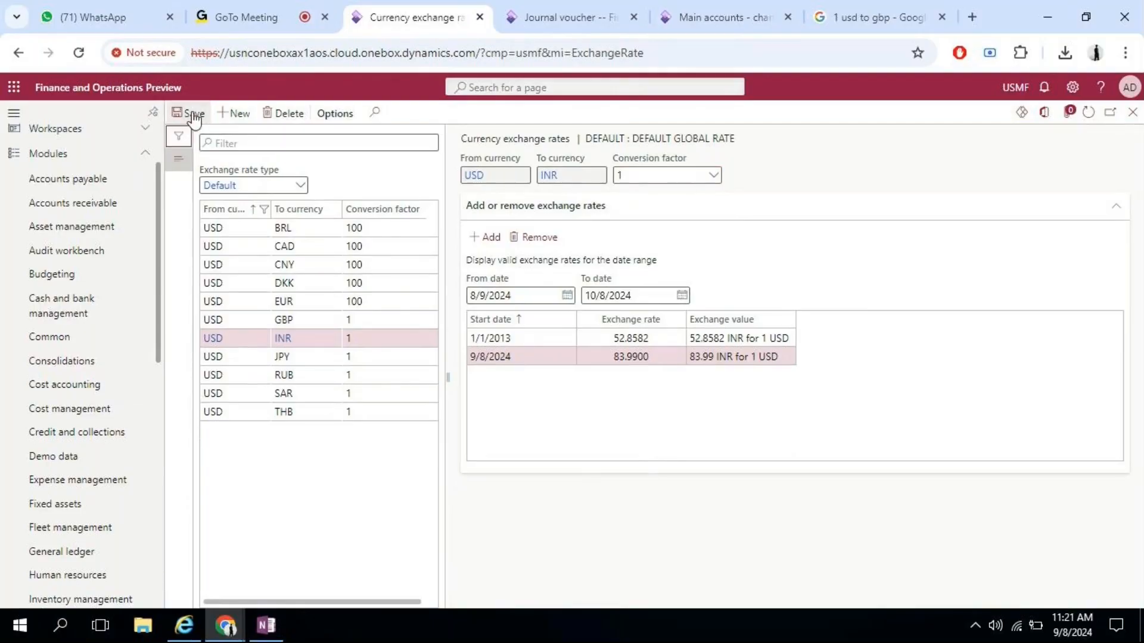
click(193, 116)
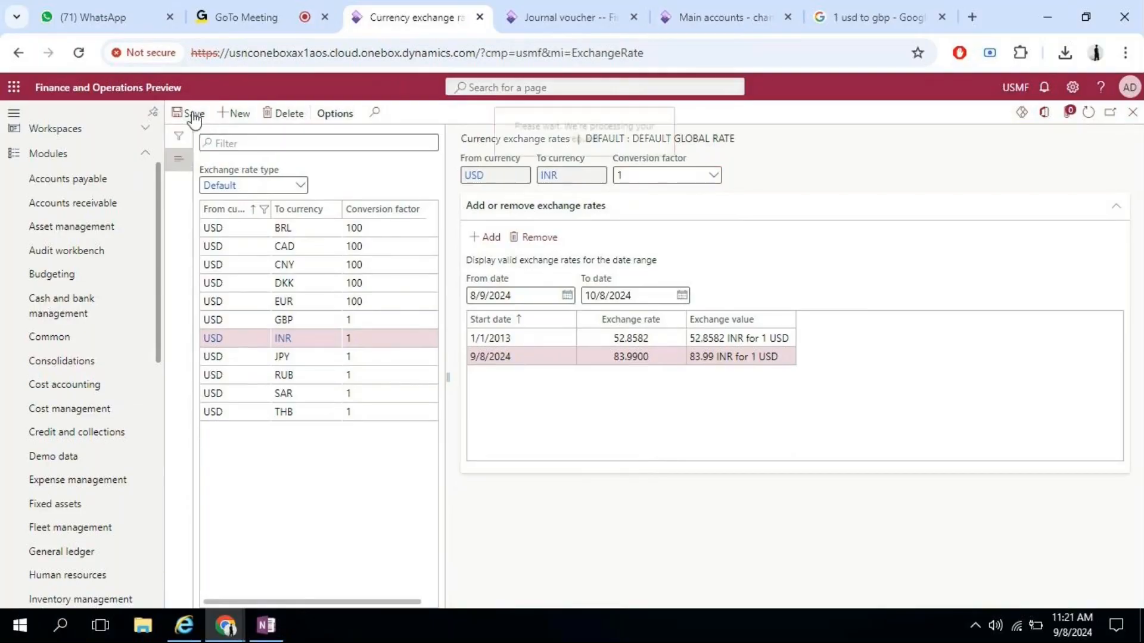
click(557, 15)
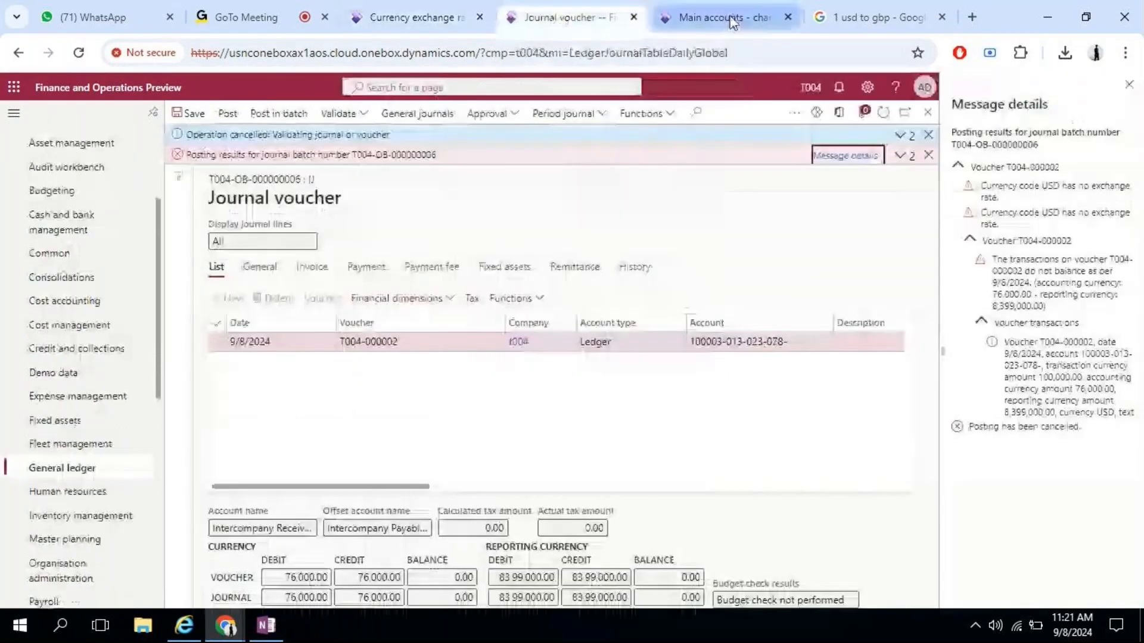
click(1129, 84)
click(1134, 156)
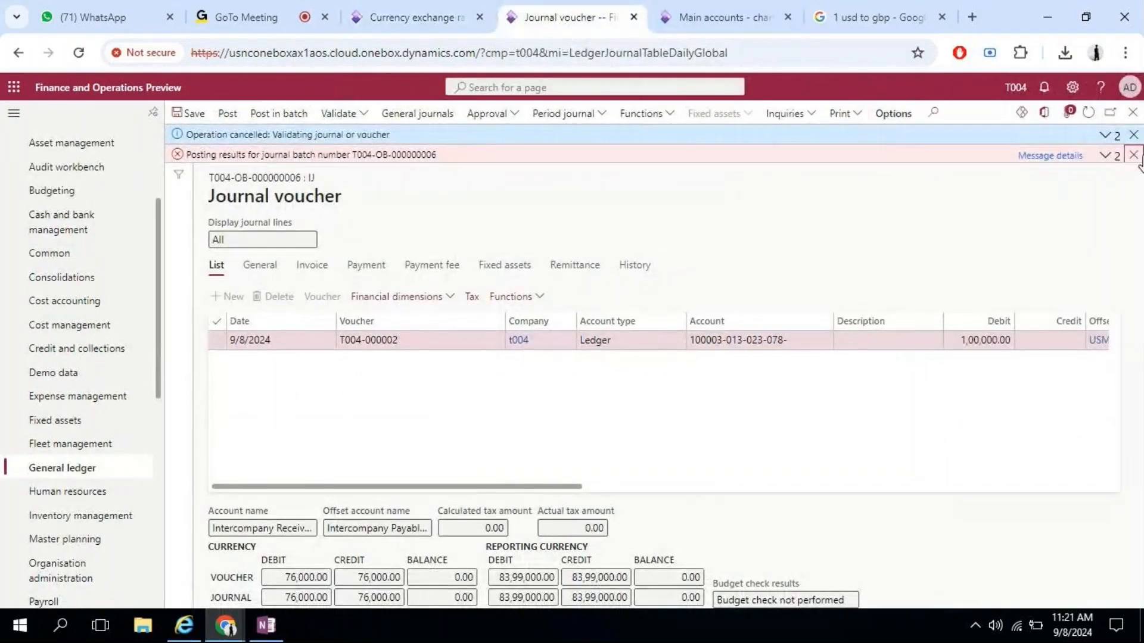
click(1133, 135)
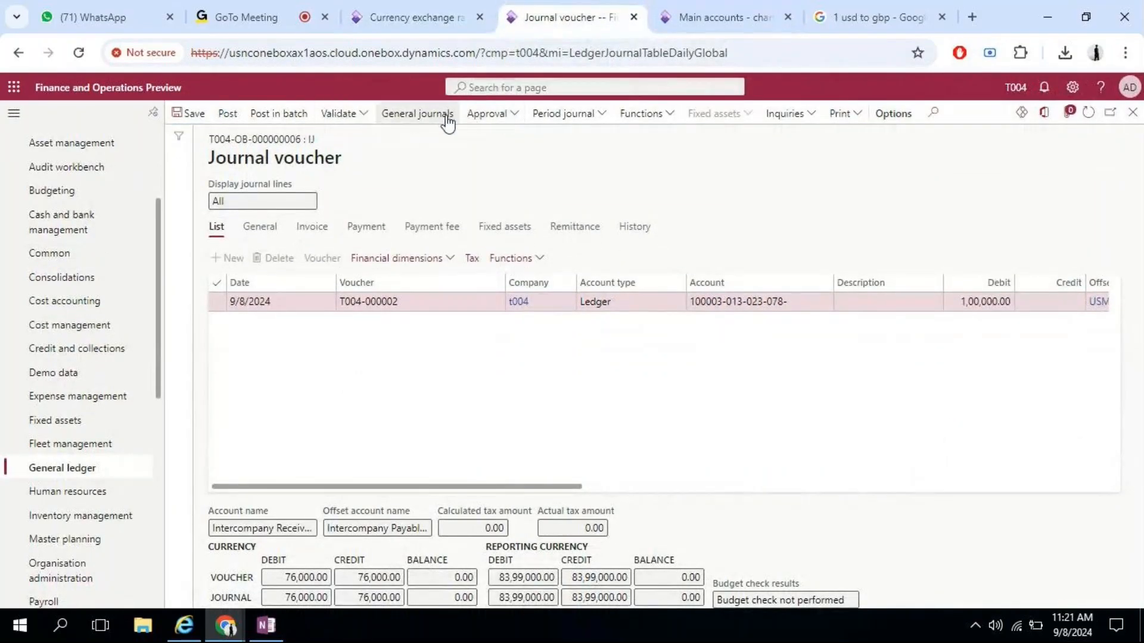
- Simulate posting of the T004 journal voucher and open the message details of the posting results
click(361, 117)
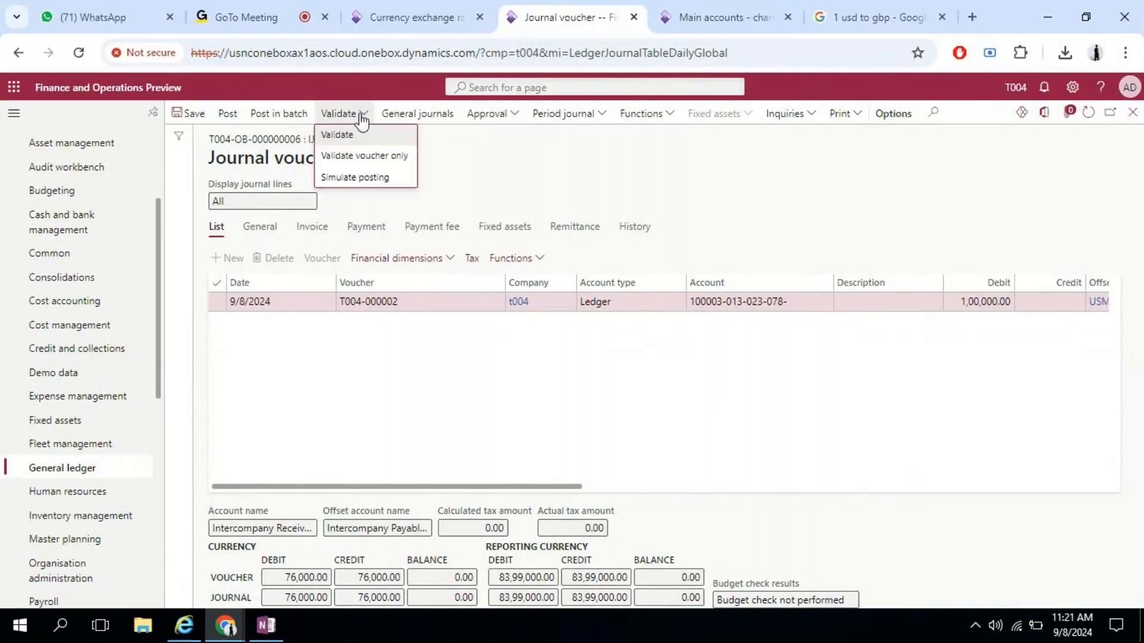
click(373, 180)
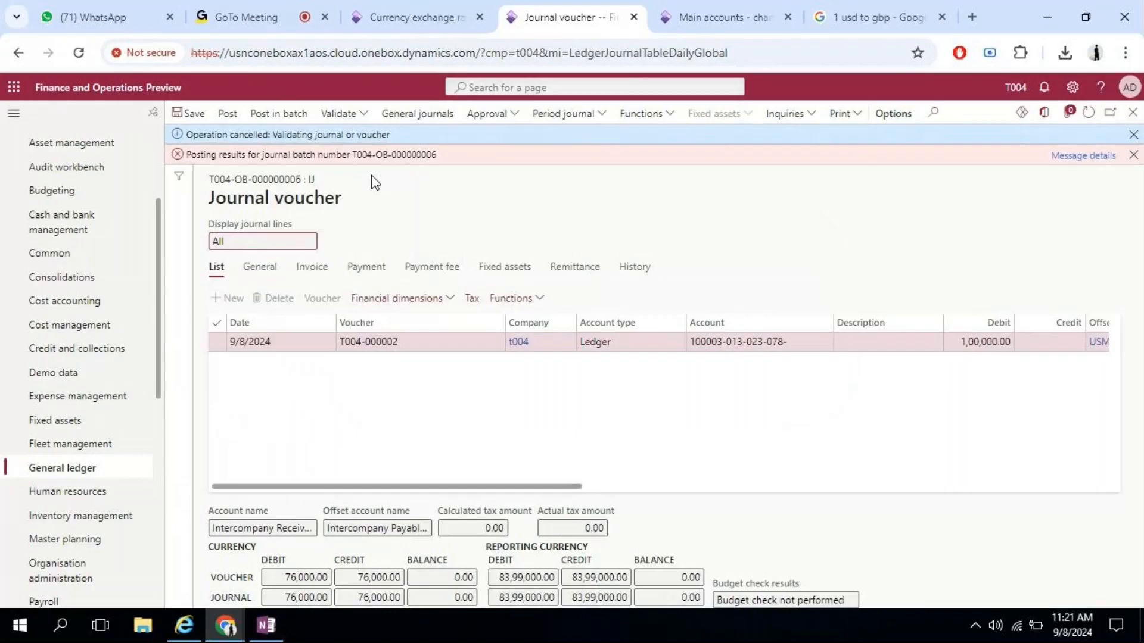
click(1082, 154)
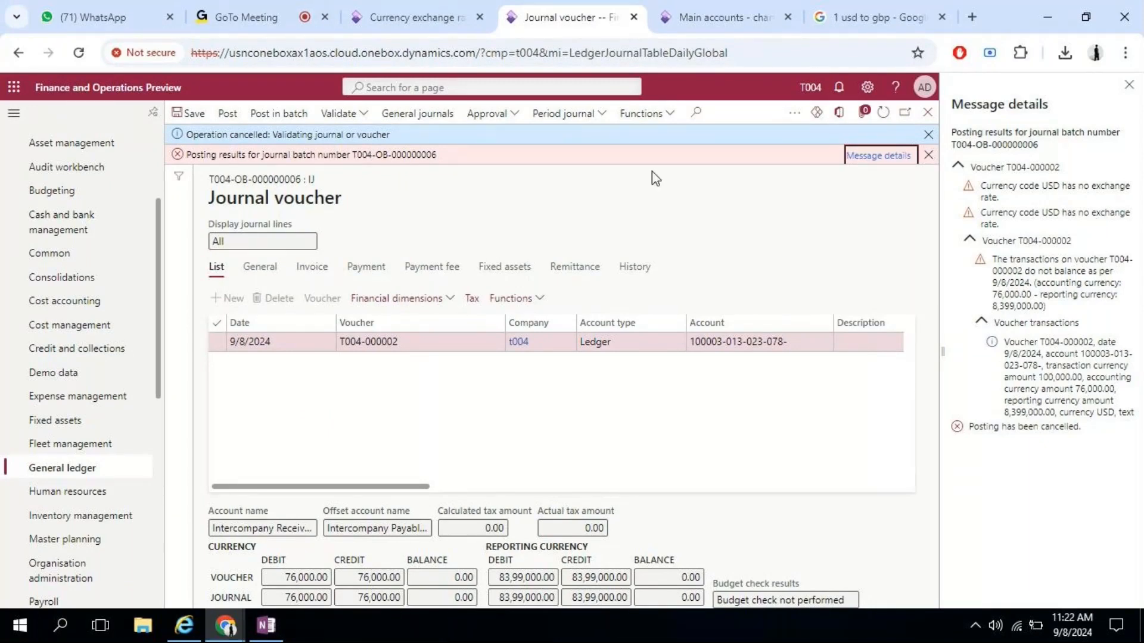
- Return to the currency exchange rates and switch the page to company t004 by changing the company code in its address
click(411, 17)
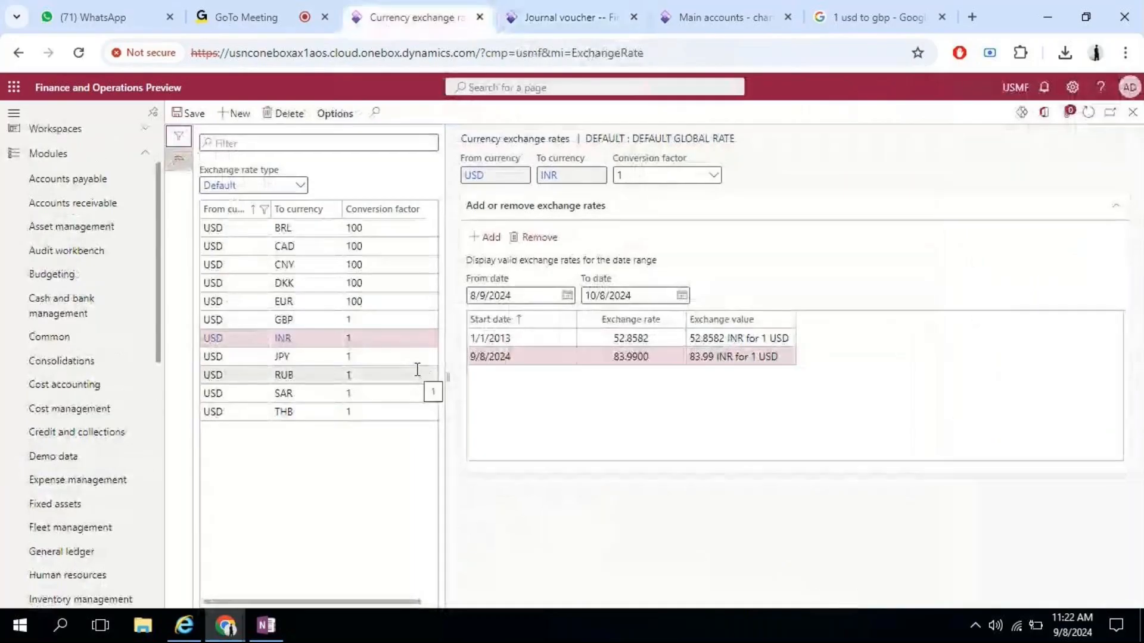
click(546, 54)
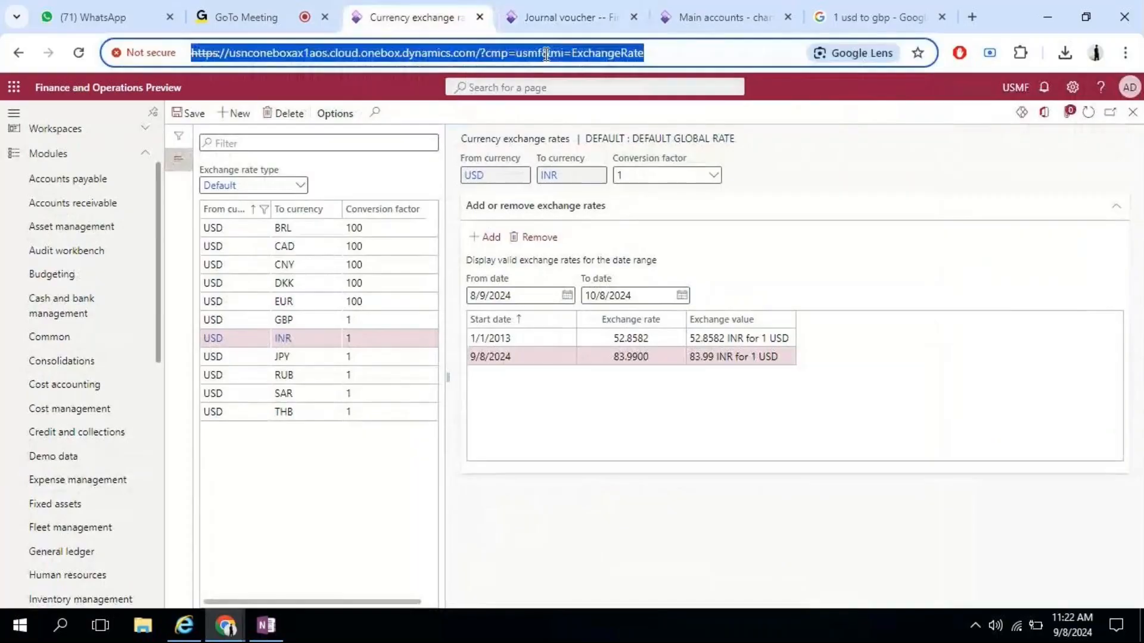
click(546, 55)
key(BackSpace)
key(BackSpace)
key(BackSpace)
key(BackSpace)
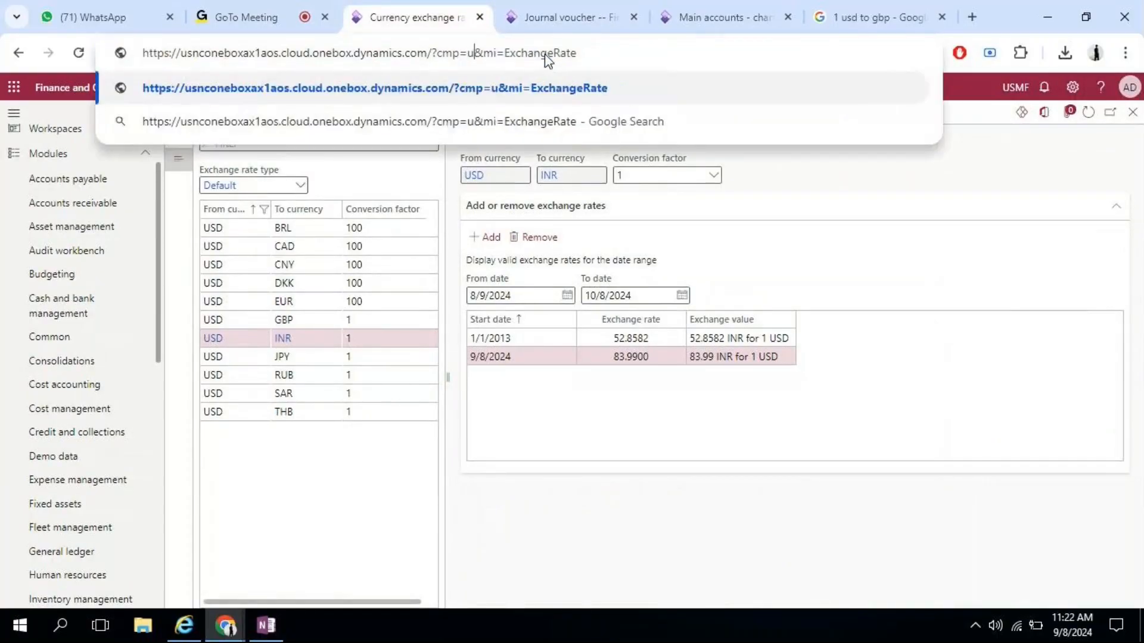
text(t)
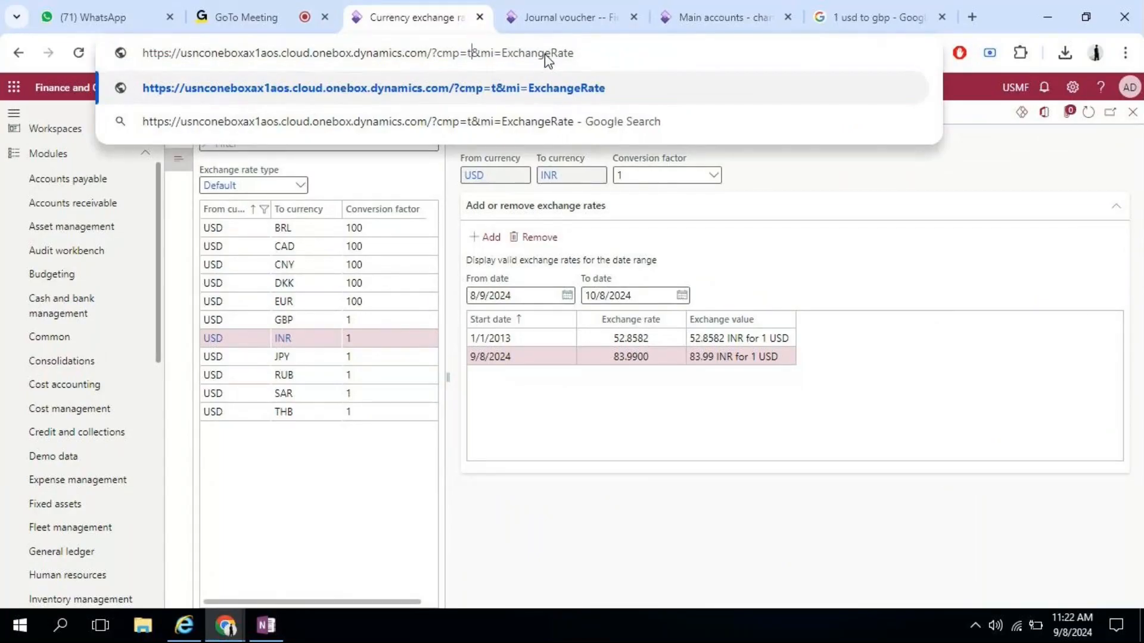
text(004)
key(Return)
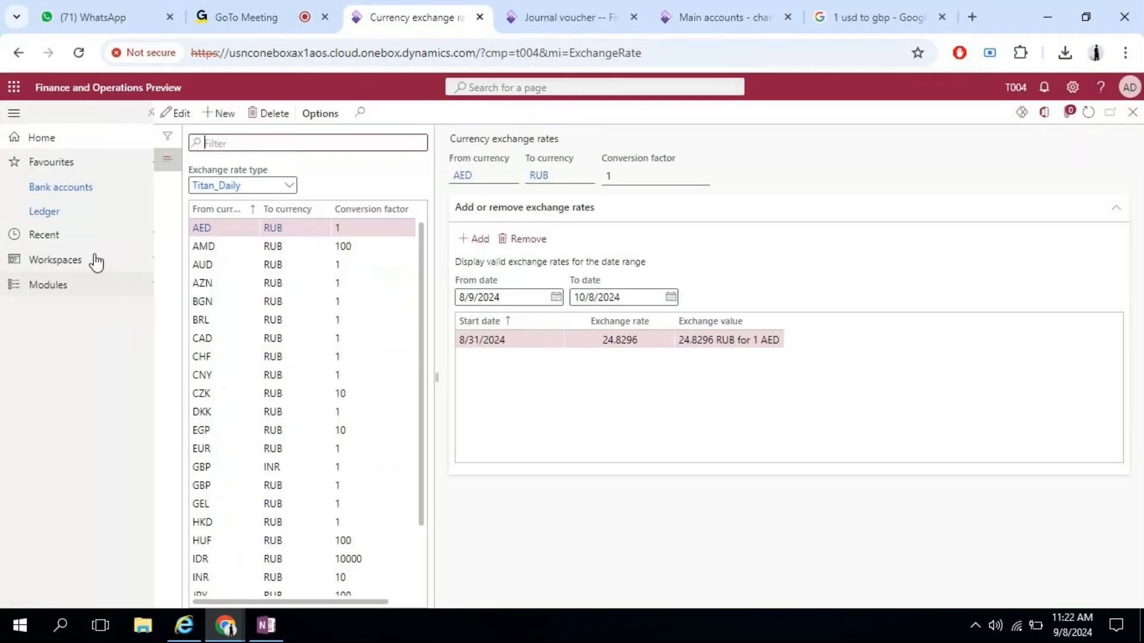
- Filter the T004 currency pairs by from currency USD to check their exchange rates
click(262, 211)
click(262, 212)
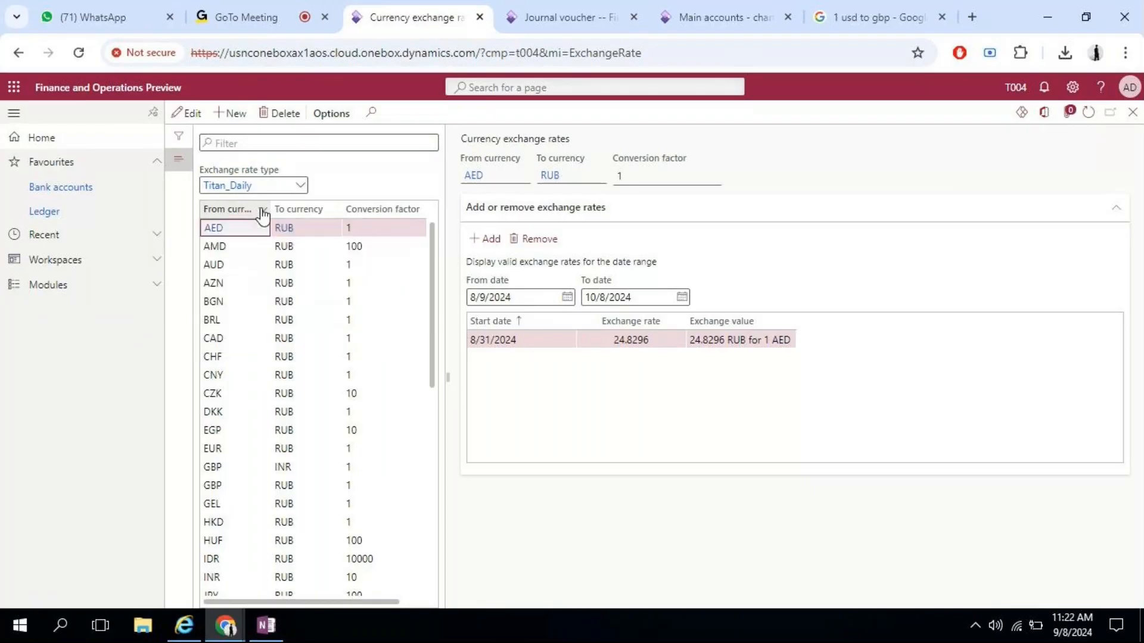
click(262, 211)
text(usd)
key(Return)
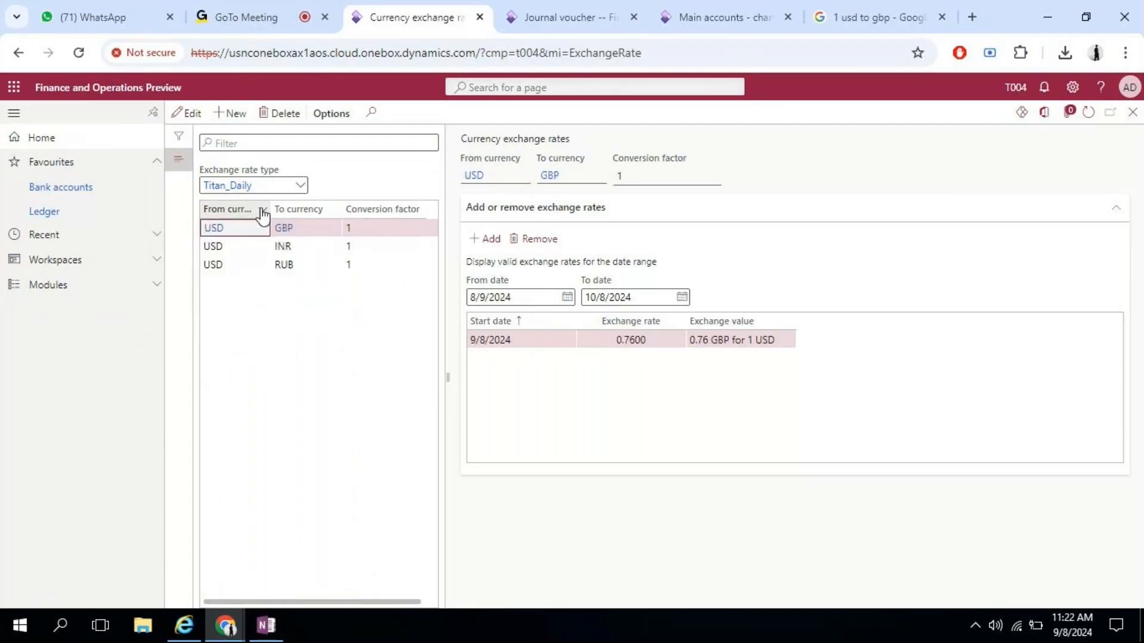
- Review the invoice and general details of the T004 journal voucher and dismiss its validation and posting messages
click(557, 16)
click(311, 268)
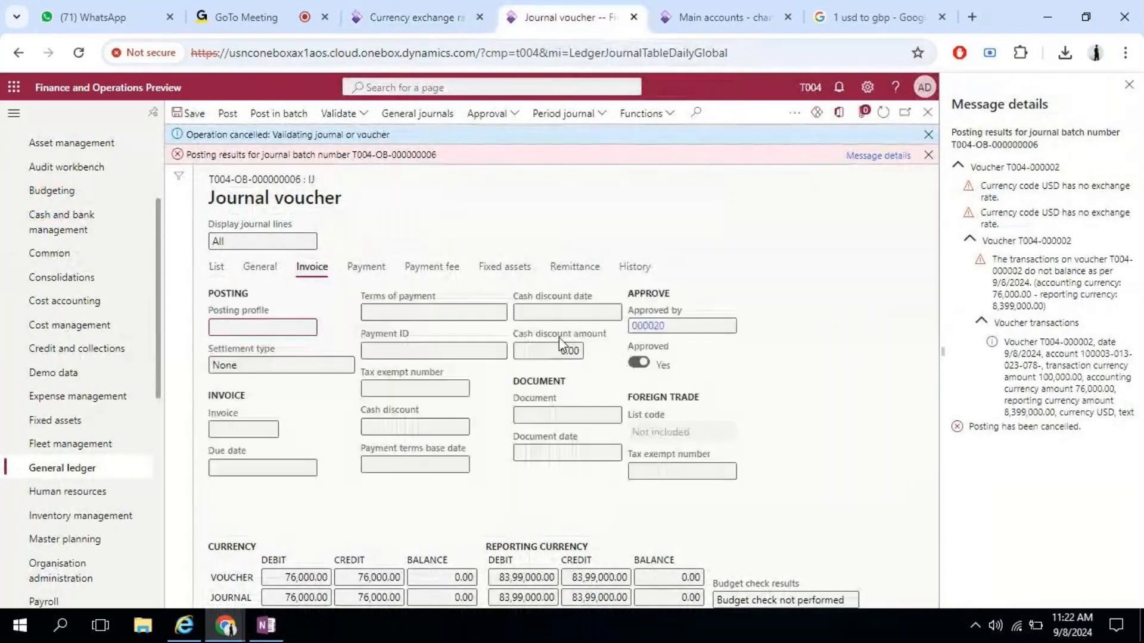
click(260, 266)
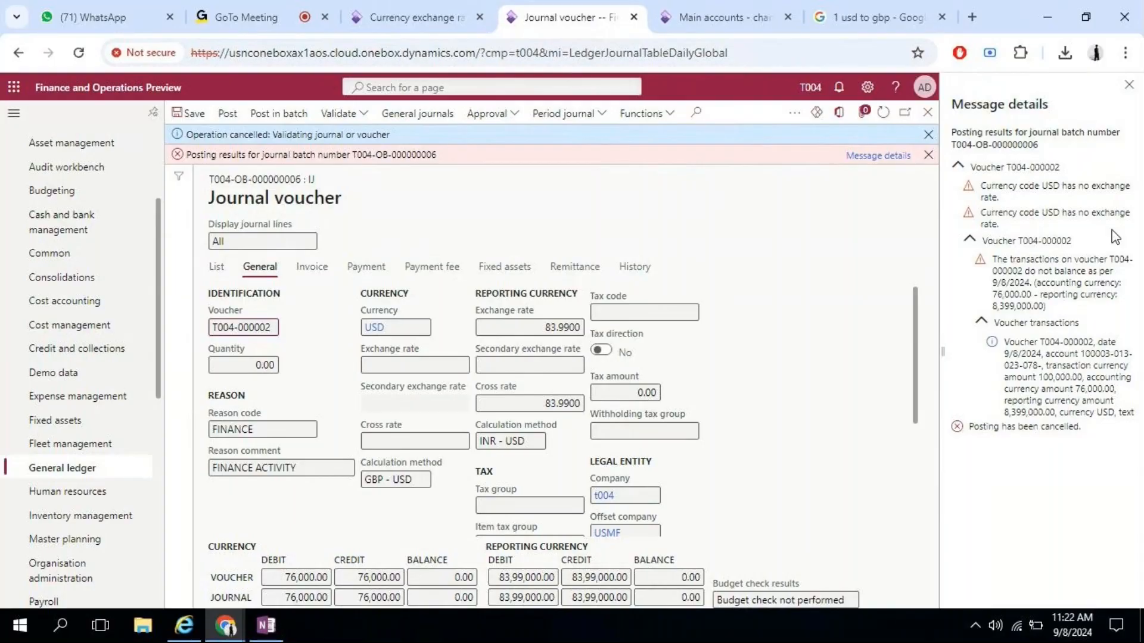
click(1128, 84)
click(1133, 155)
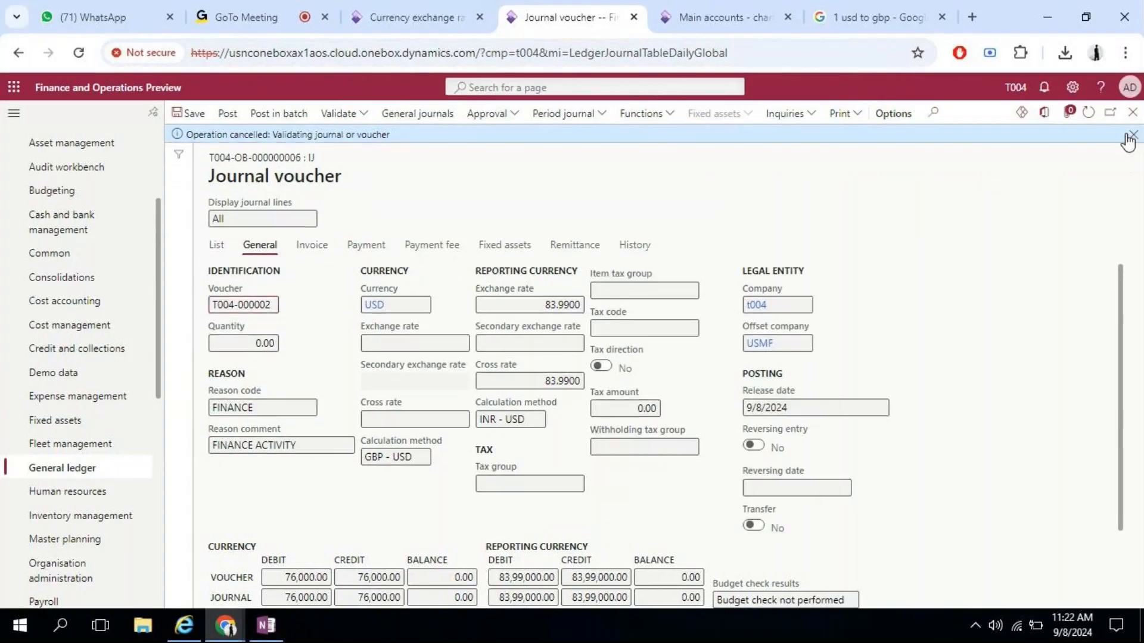
click(1134, 135)
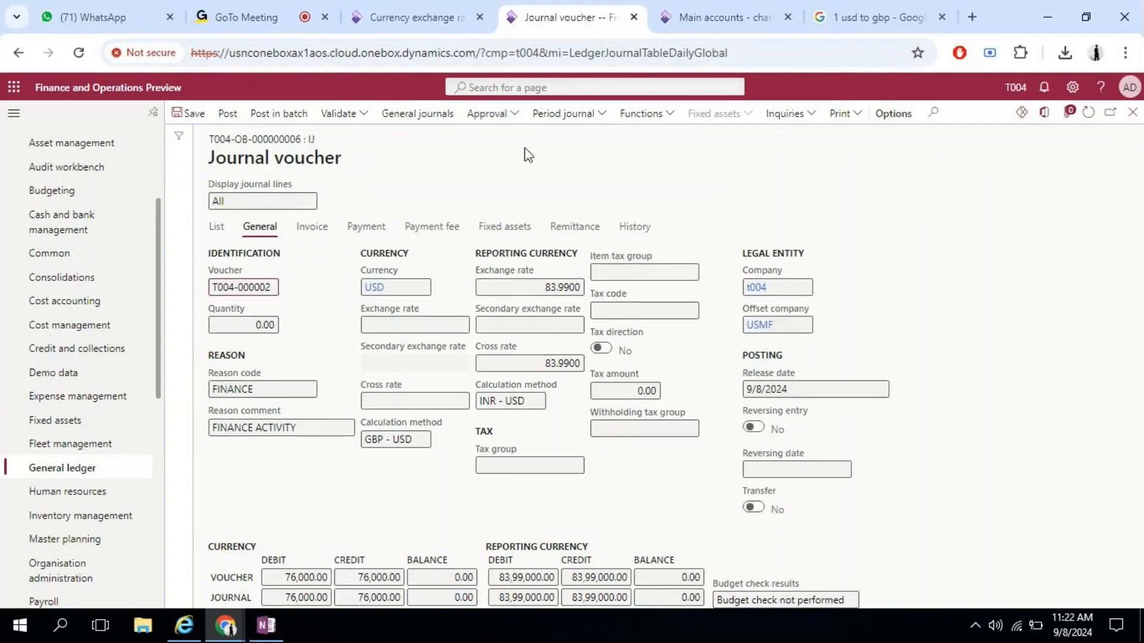
- Withdraw the journal's approval to make it editable and delete the line for voucher T004-000002
click(500, 114)
click(498, 179)
click(217, 230)
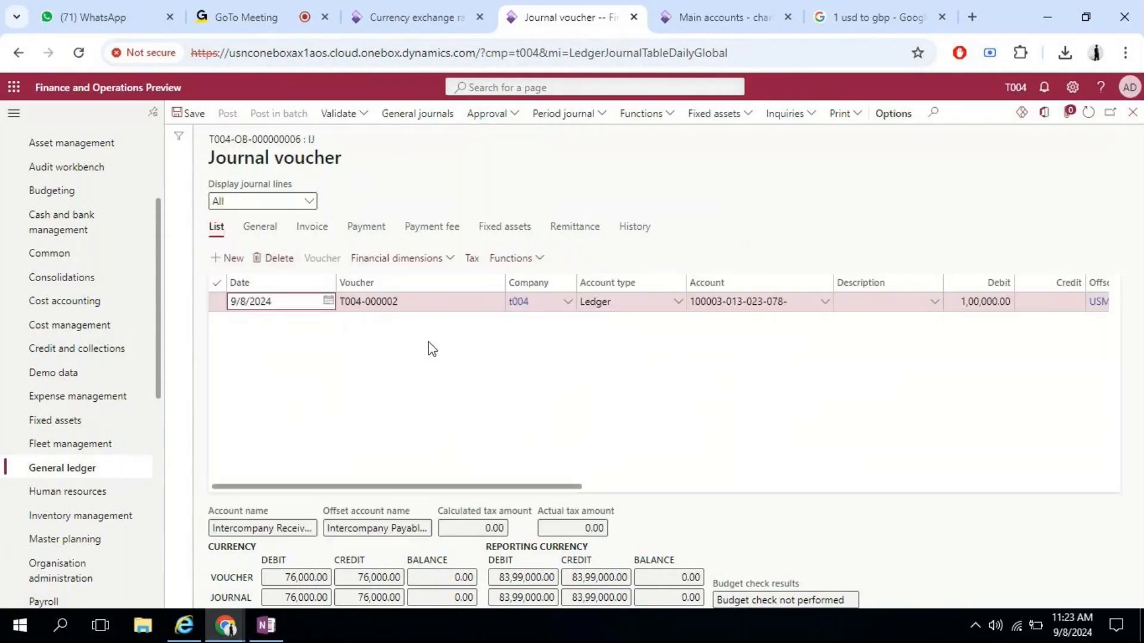
click(277, 258)
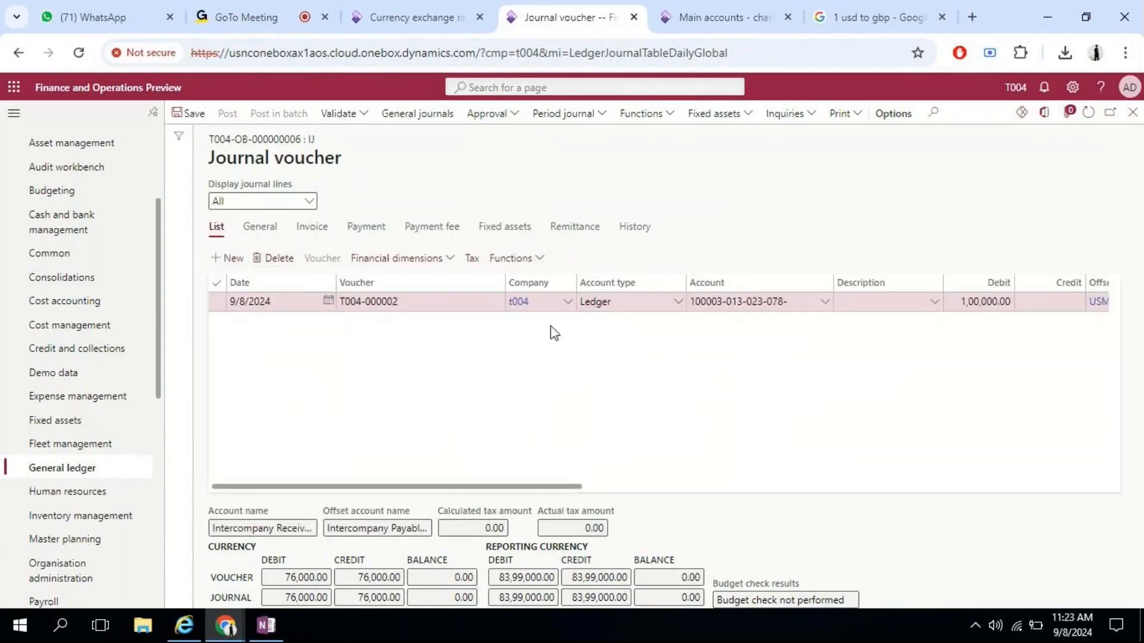
click(721, 332)
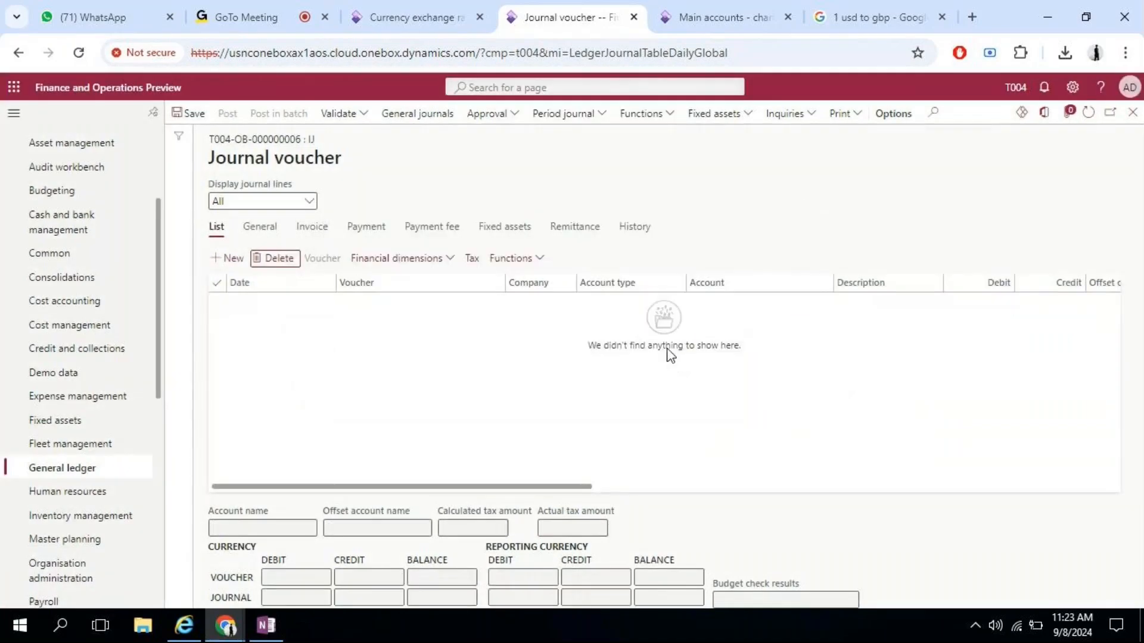
- Add a journal line with ledger account 100003, cost center 013 Procurement, department 024 Finance and business unit 078 Fashion
click(216, 260)
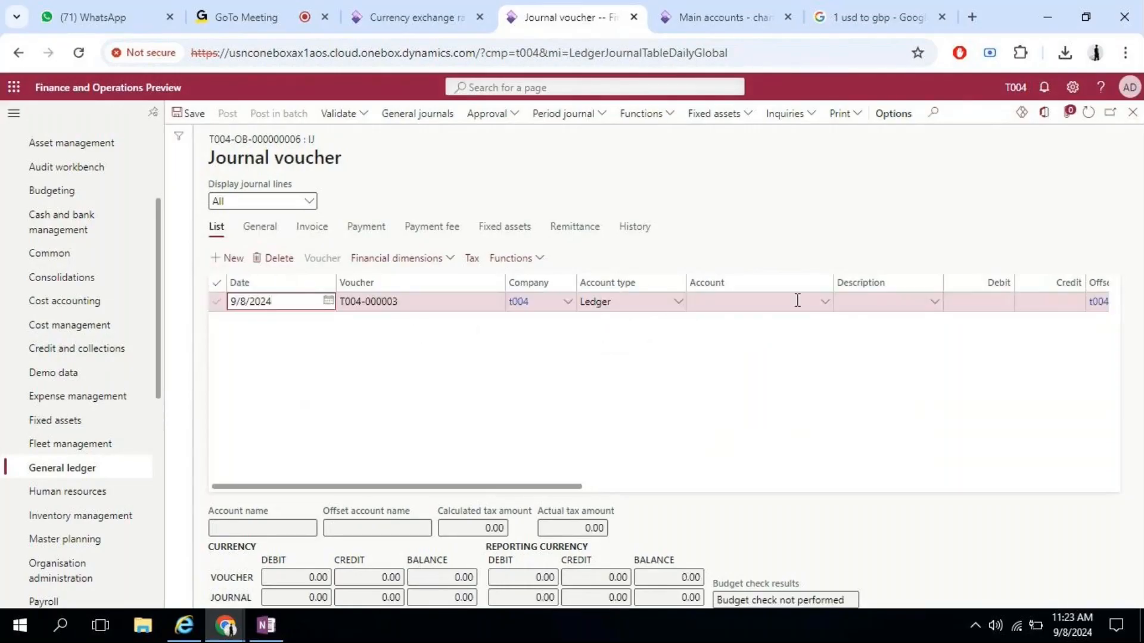
click(829, 308)
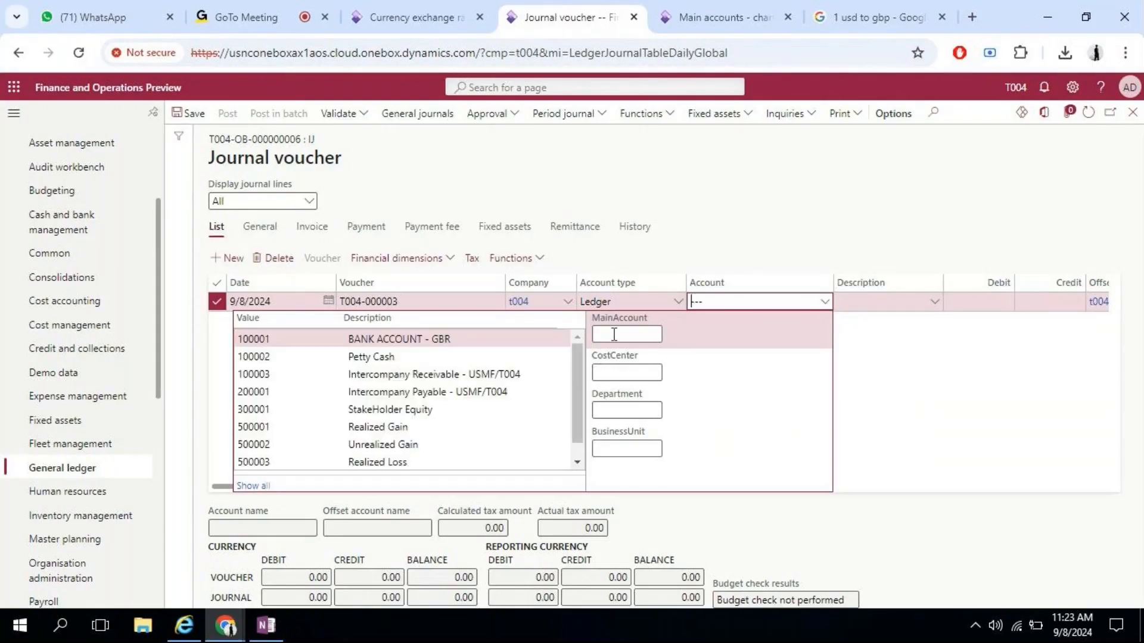
click(477, 374)
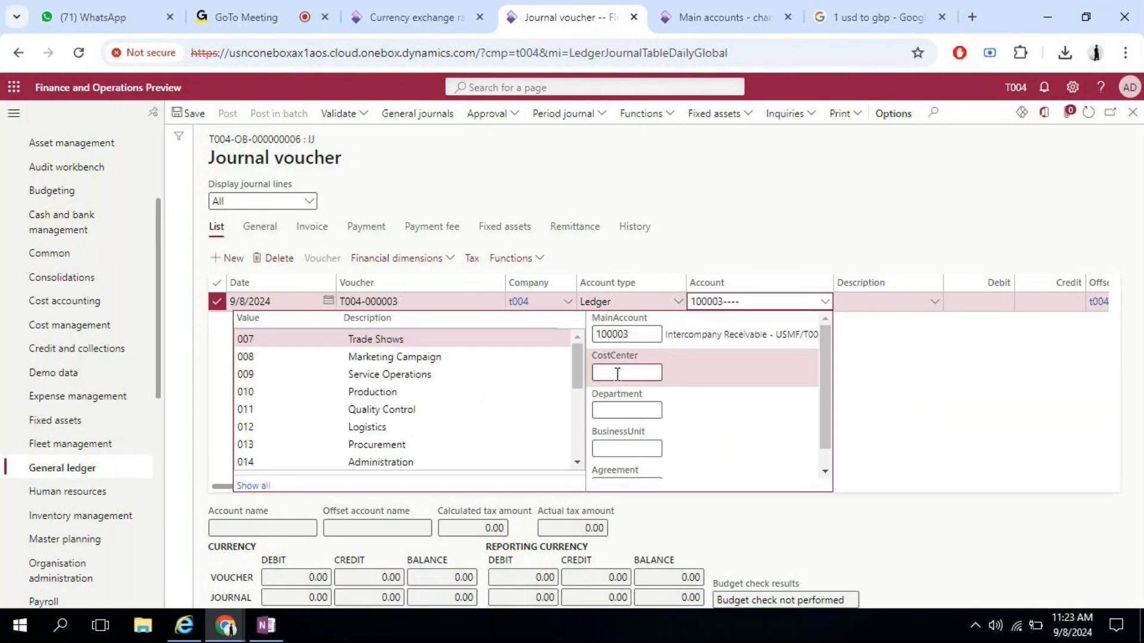
click(393, 445)
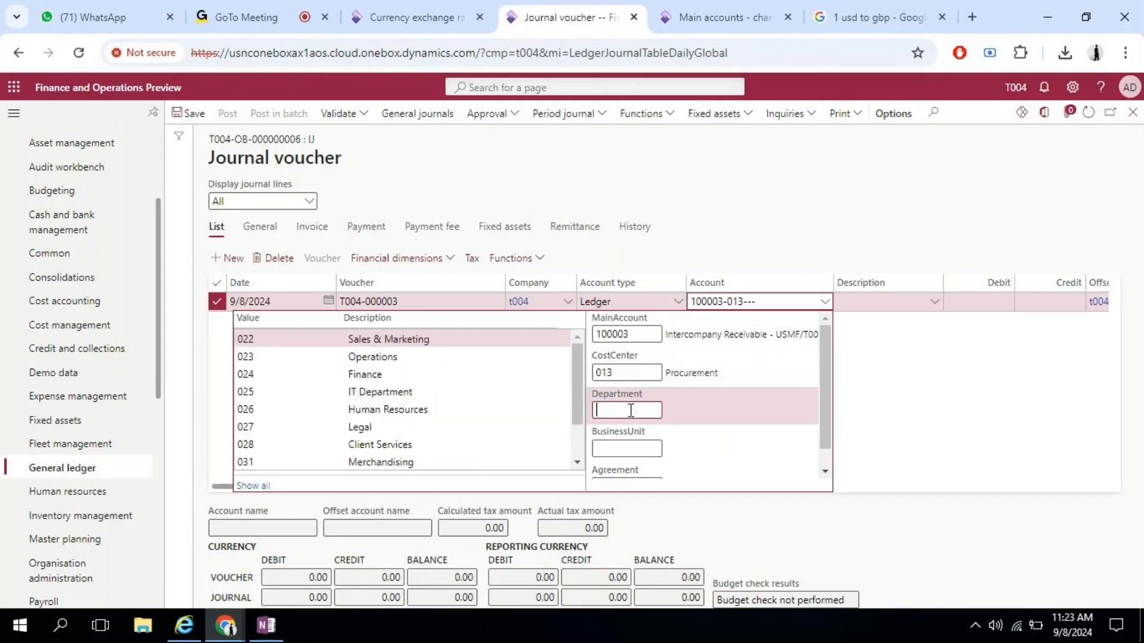
click(370, 374)
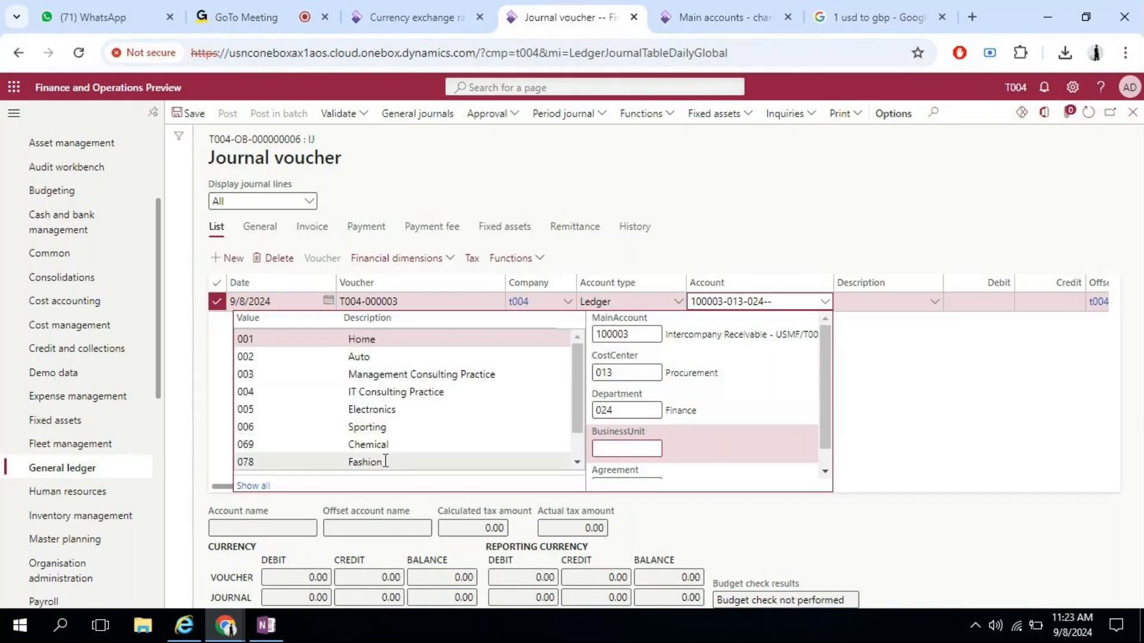
click(386, 461)
click(976, 401)
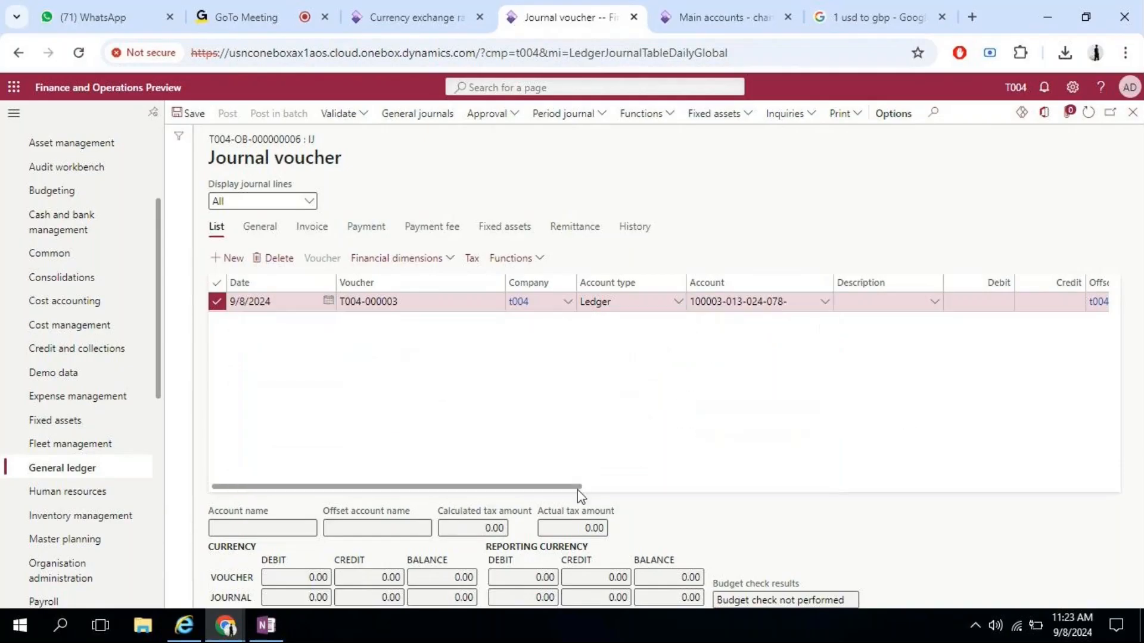
- Set the new line's debit to 1,00,000 and its offset company to USMF
click(613, 490)
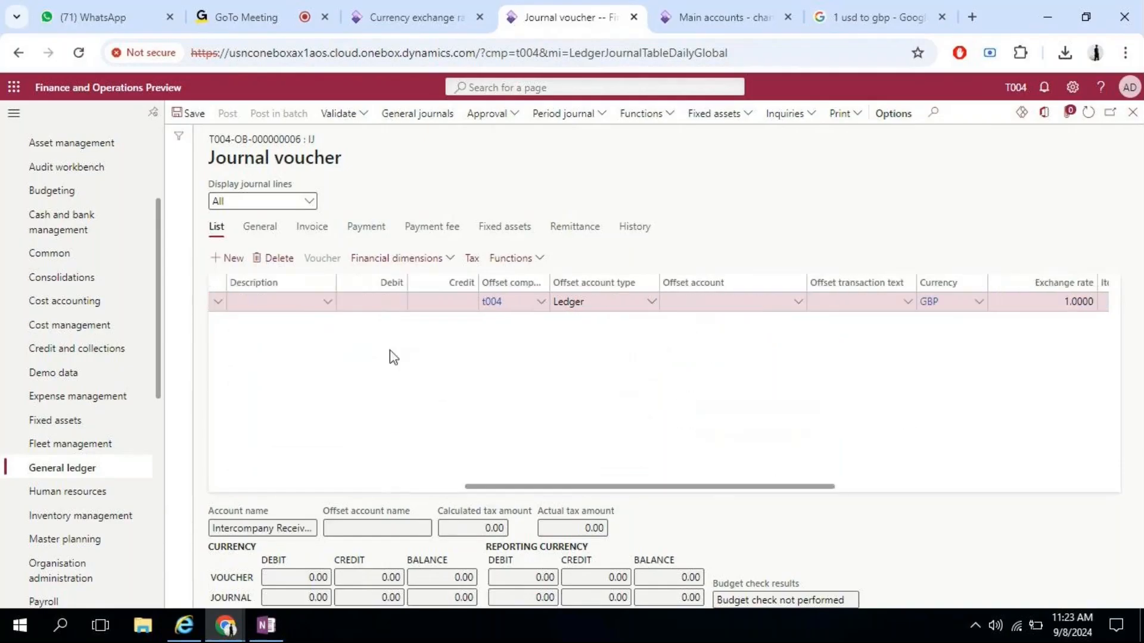
click(383, 301)
text(1,00,000)
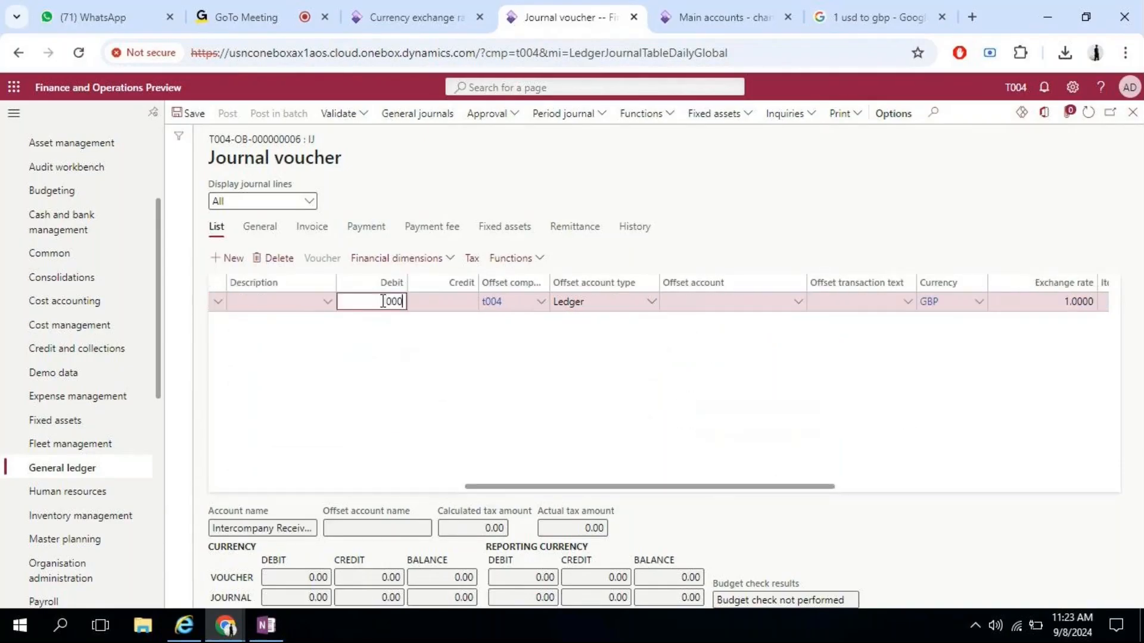
key(Tab)
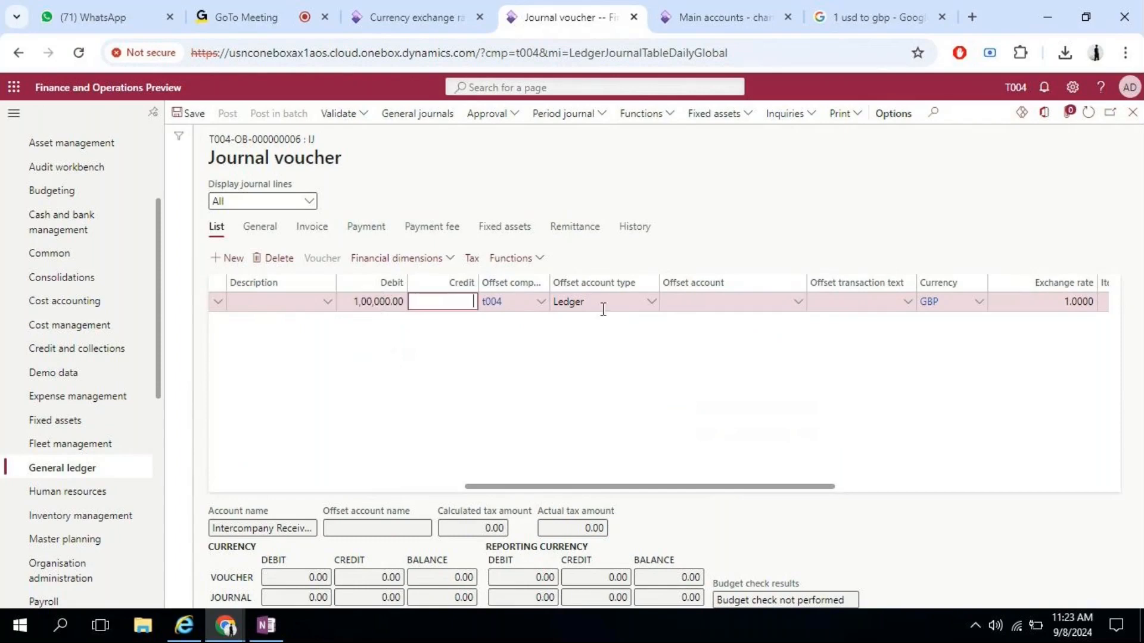
key(Tab)
click(542, 307)
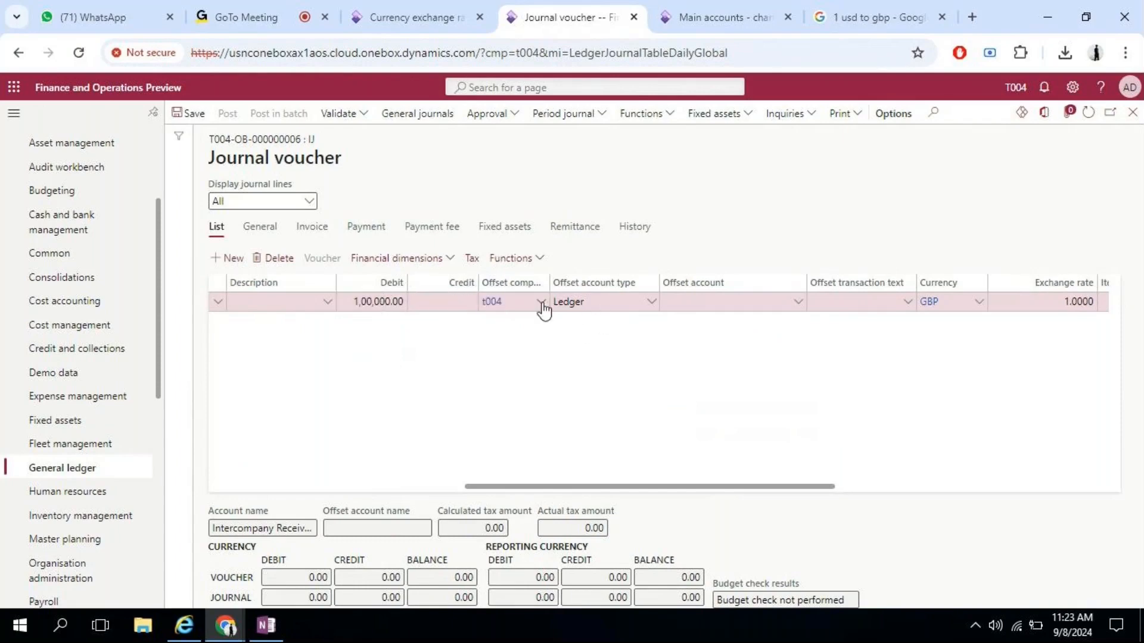
click(542, 304)
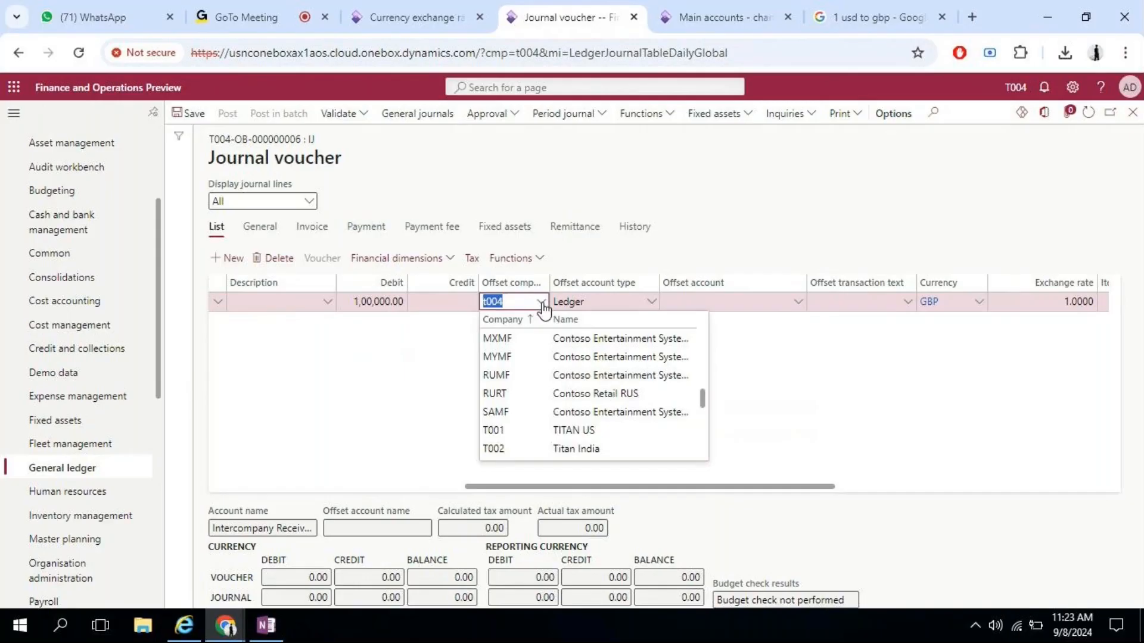
text(usmf)
key(Tab)
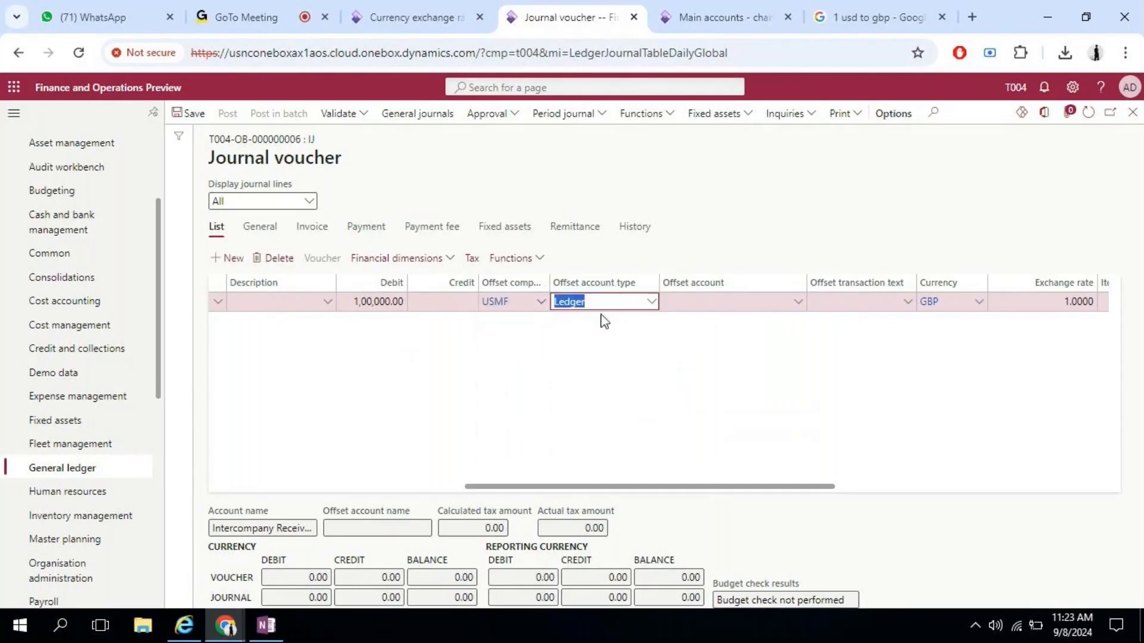
- Set the line's offset account to 231301 Intercompany Payable - USMF/T004 with business unit 003 Management Consulting Practice and department 024 Finance
key(Tab)
click(797, 302)
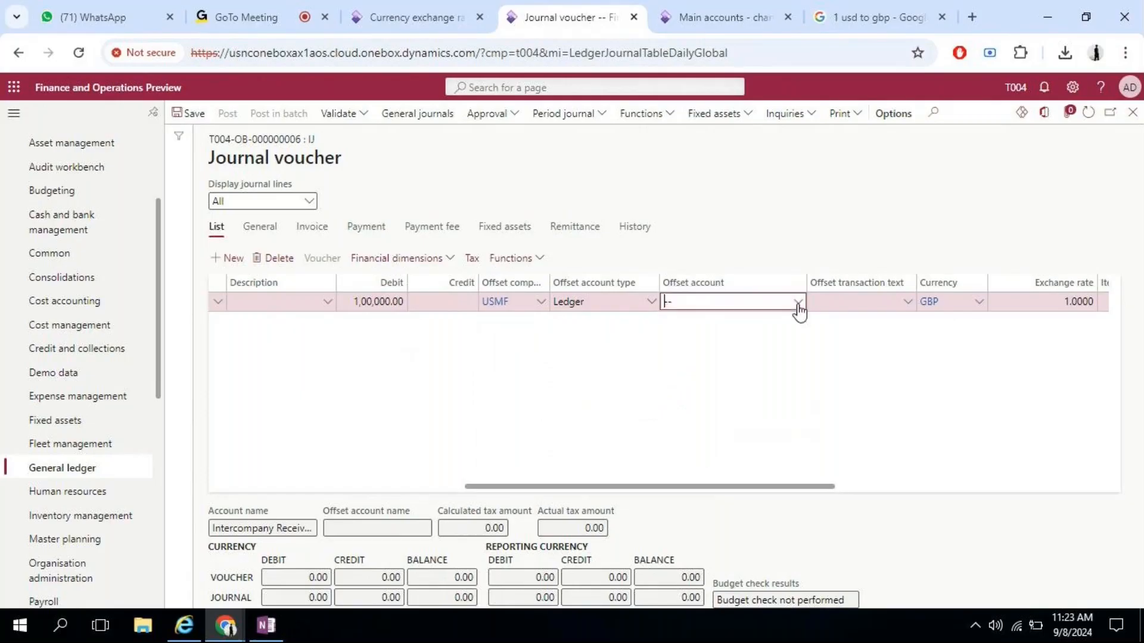
click(605, 332)
text(inter)
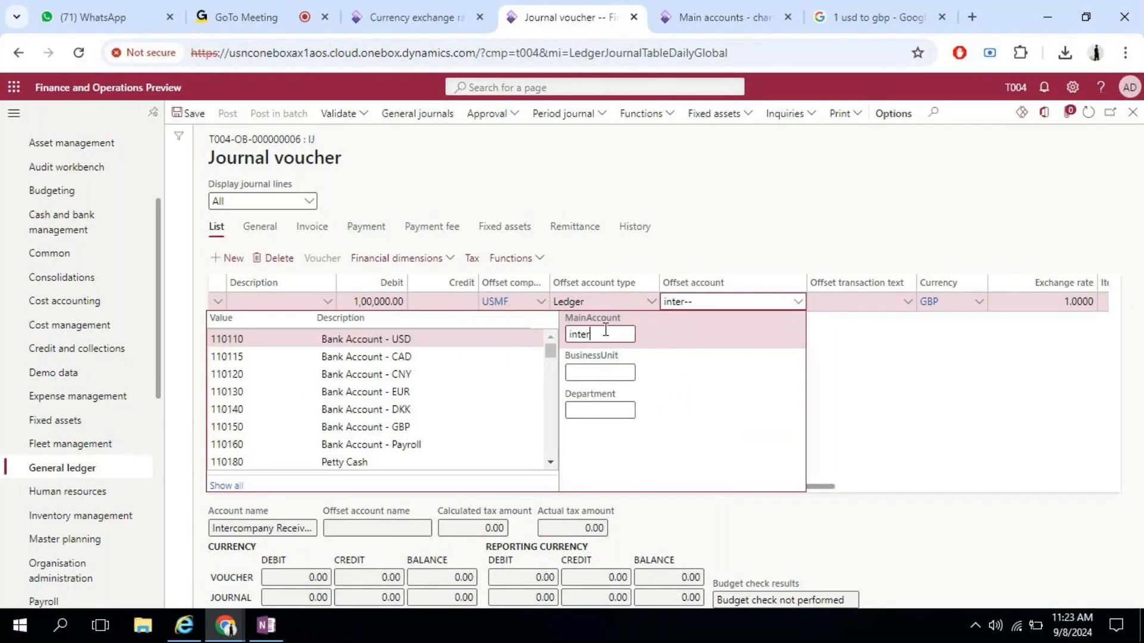
scroll(411, 424, down, 5)
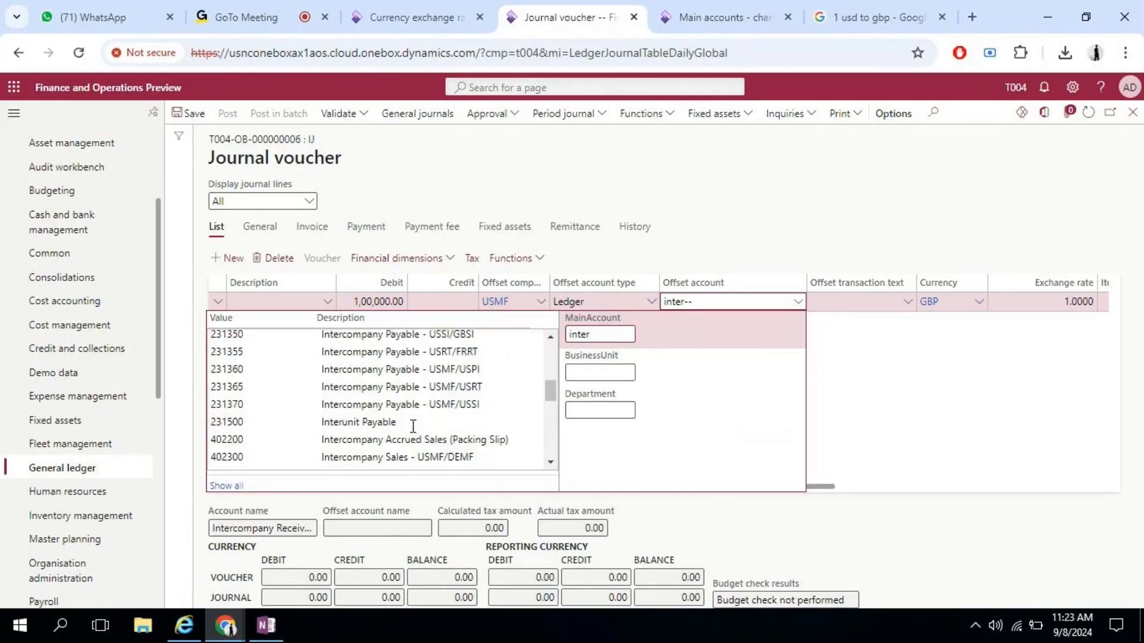
scroll(413, 426, up, 3)
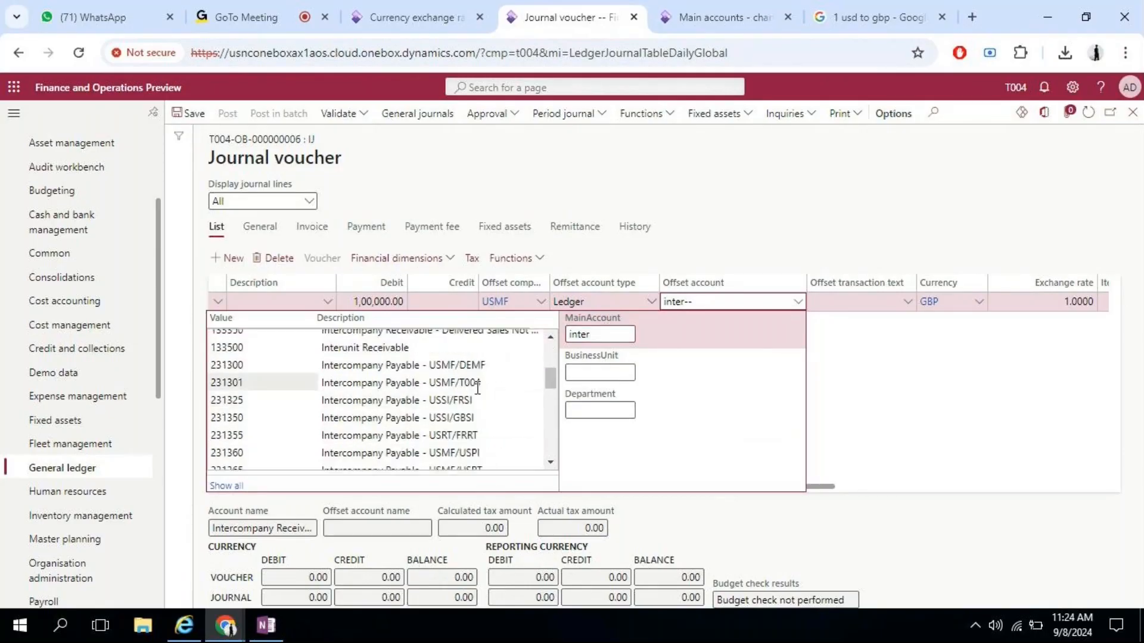
click(417, 384)
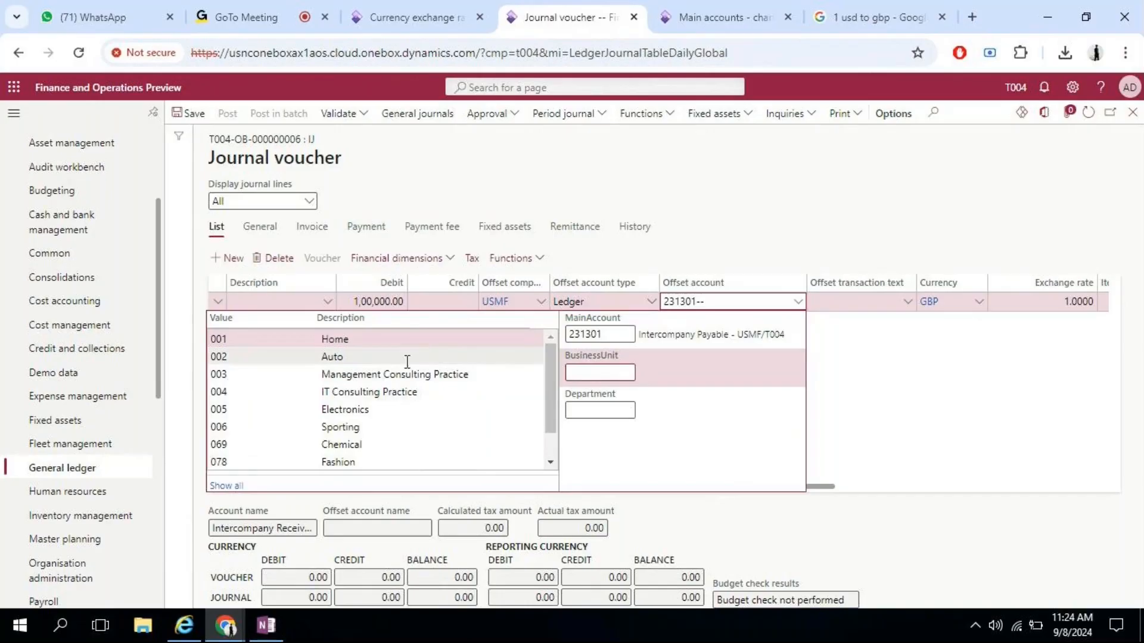
click(392, 374)
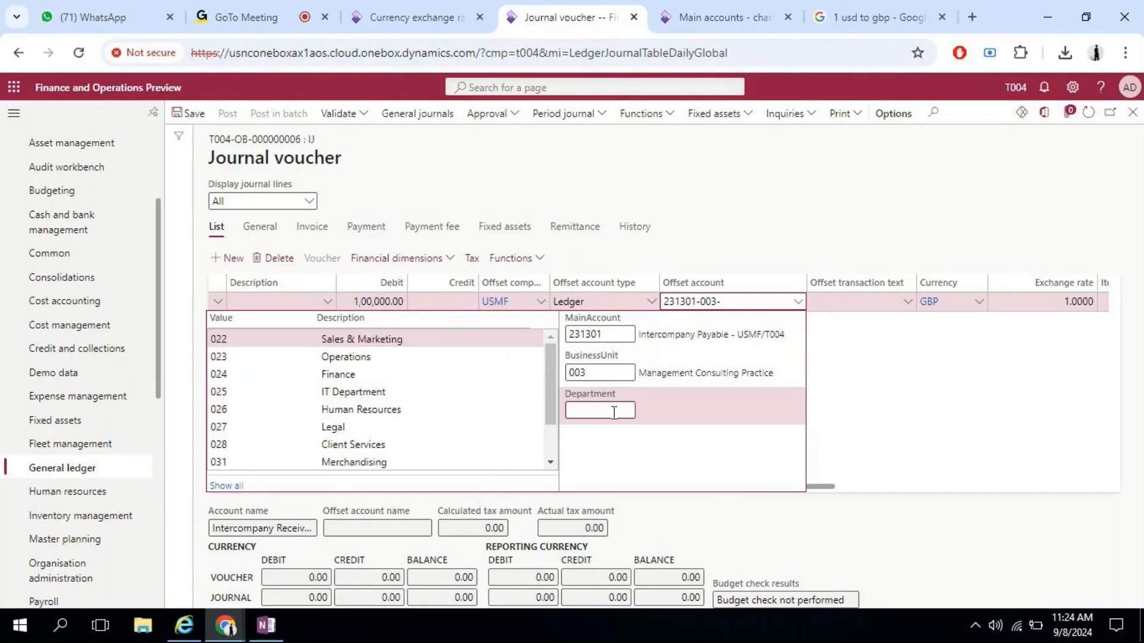
click(345, 377)
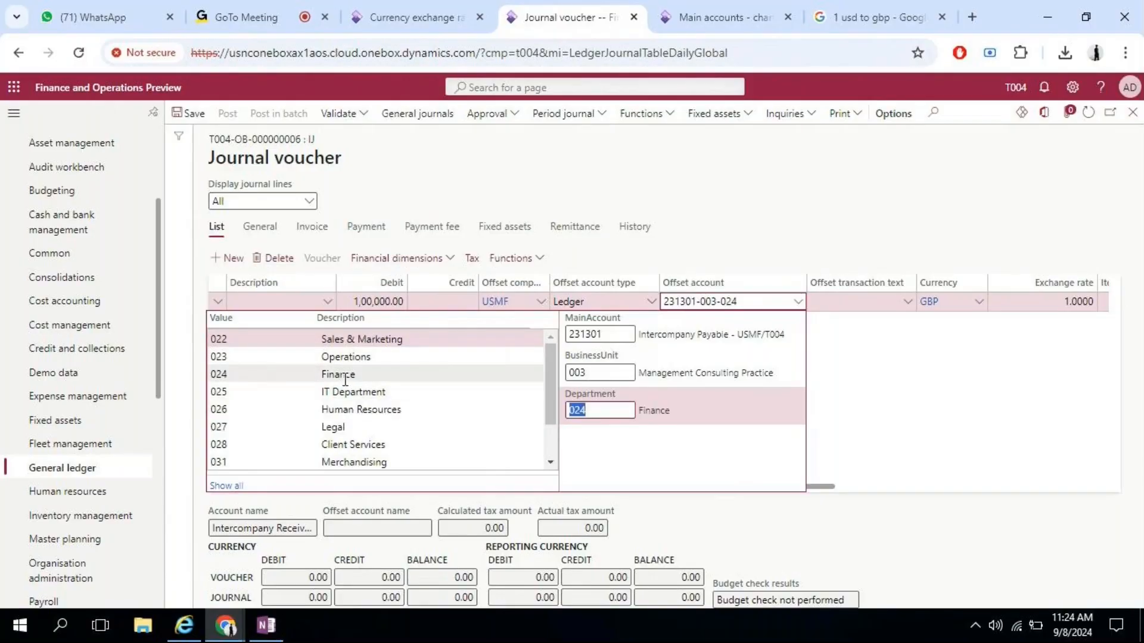
click(844, 415)
- Check the line's currency and account columns, and report the journal as ready and approve it
drag(733, 485, 807, 471)
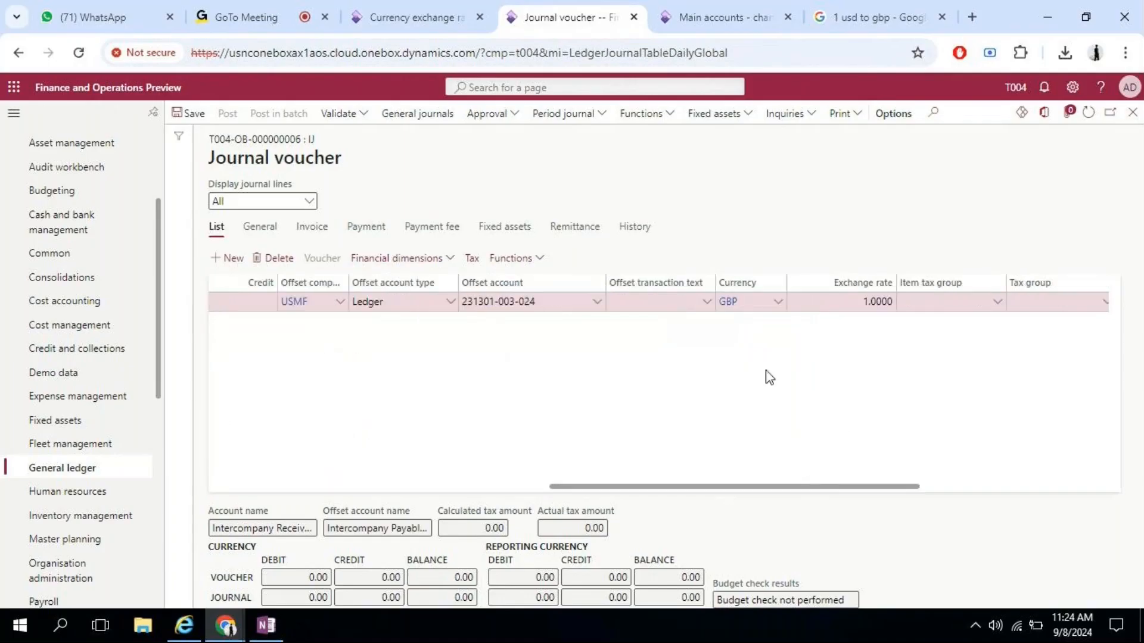
click(760, 302)
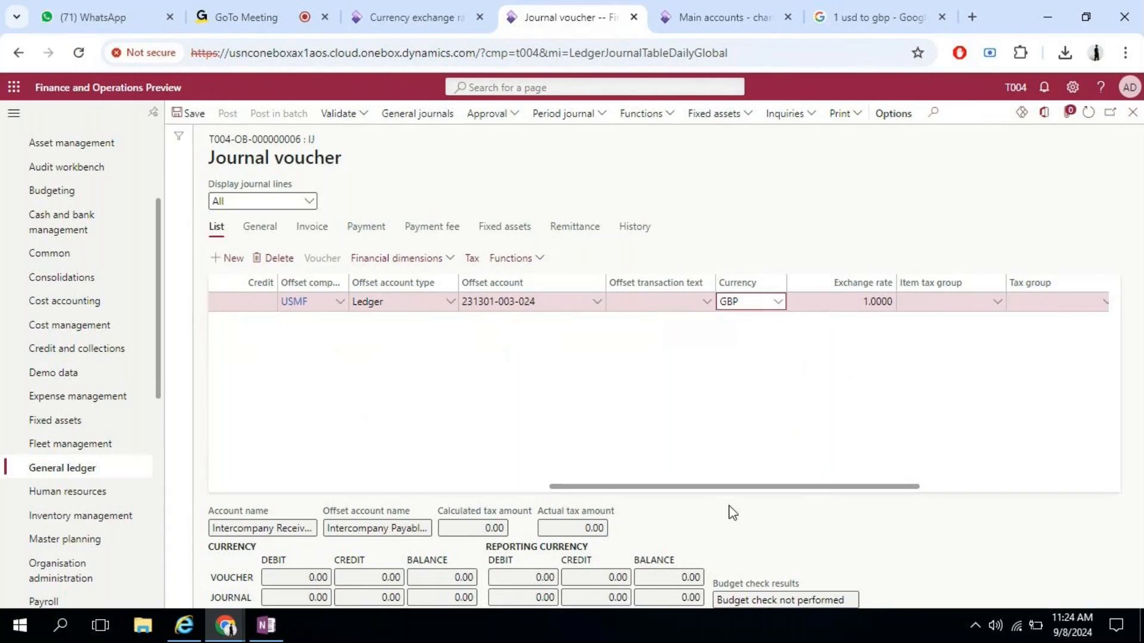
drag(745, 487, 411, 417)
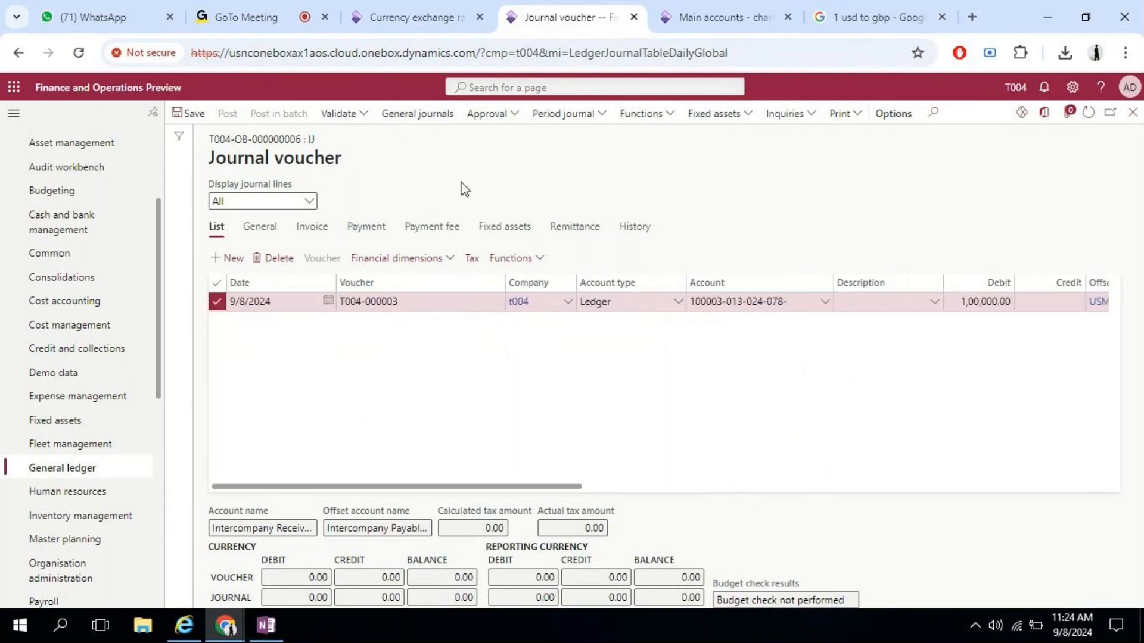
click(514, 115)
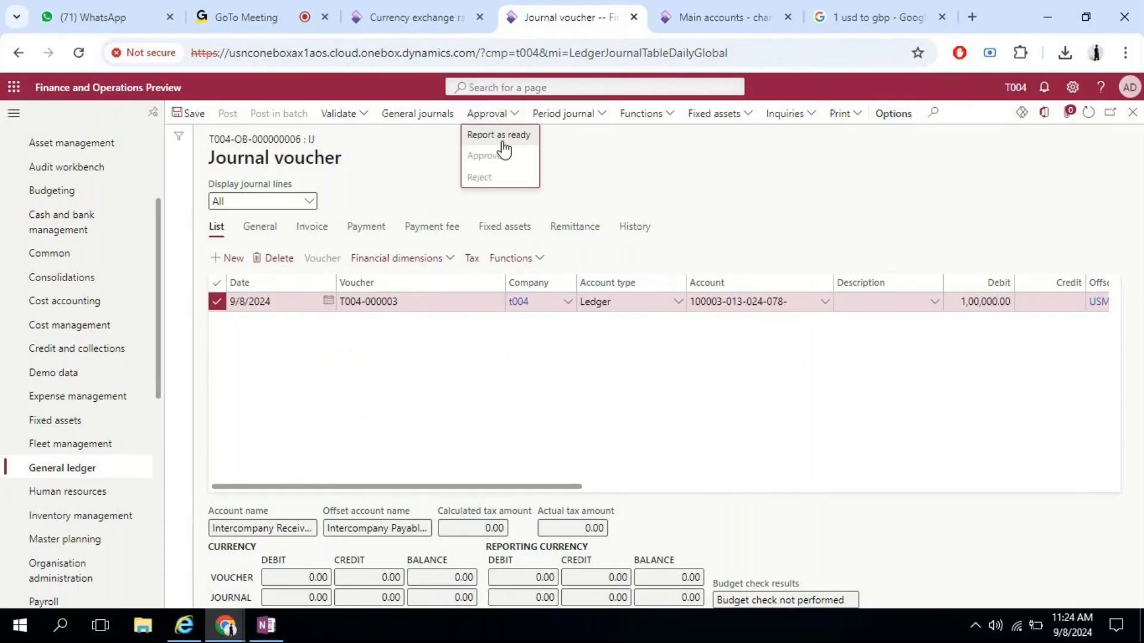
click(505, 148)
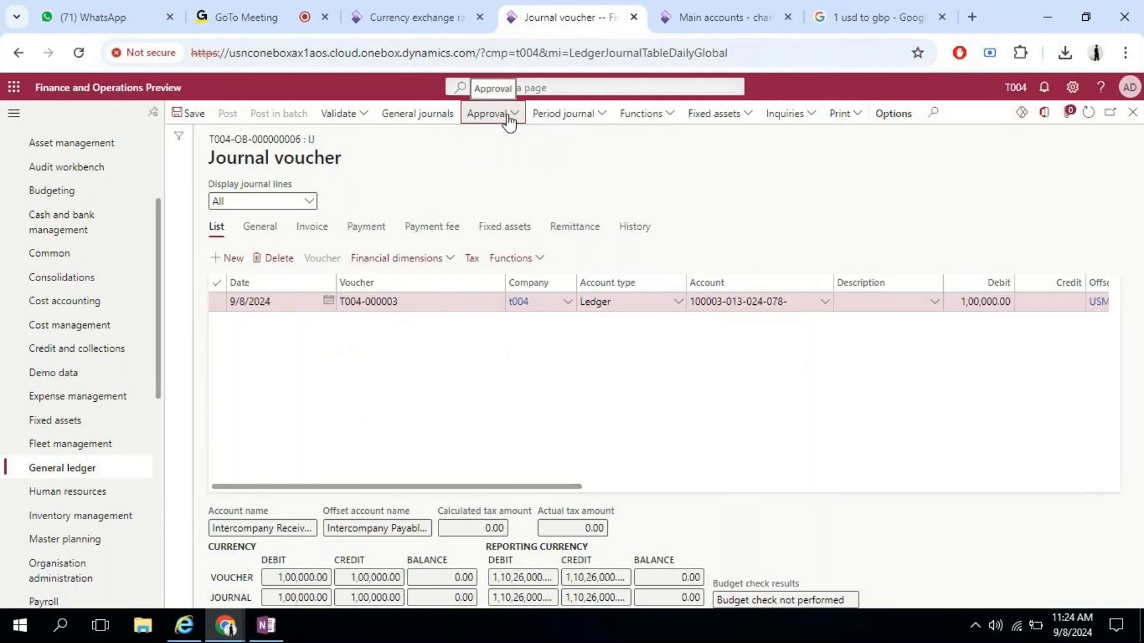
click(507, 114)
click(482, 156)
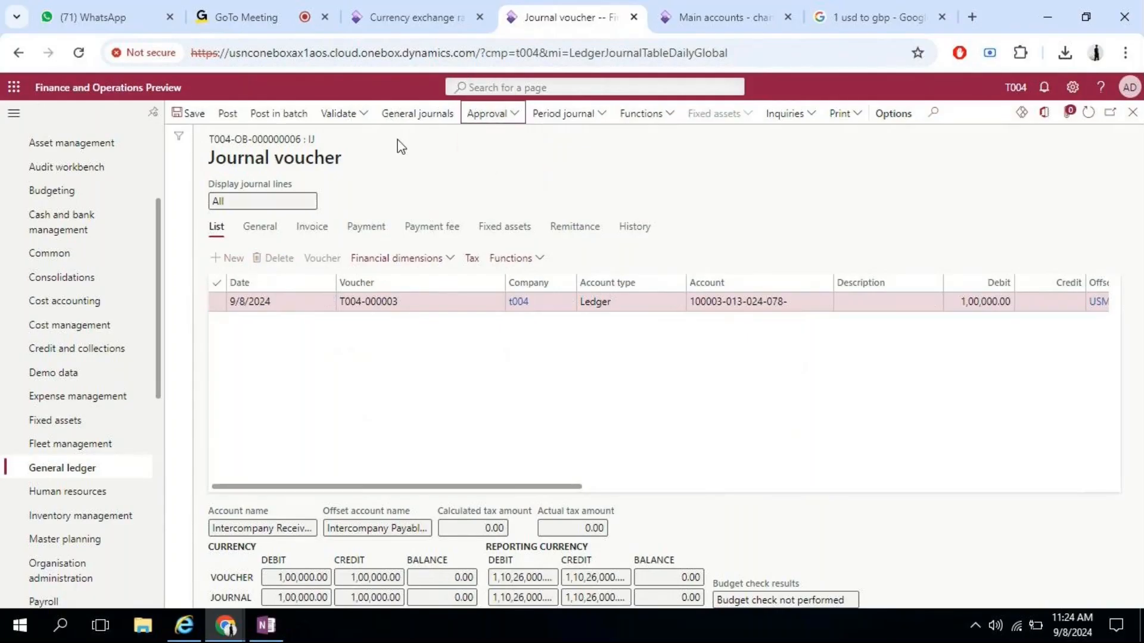
- Simulate posting of the approved journal and dismiss the resulting messages
click(363, 114)
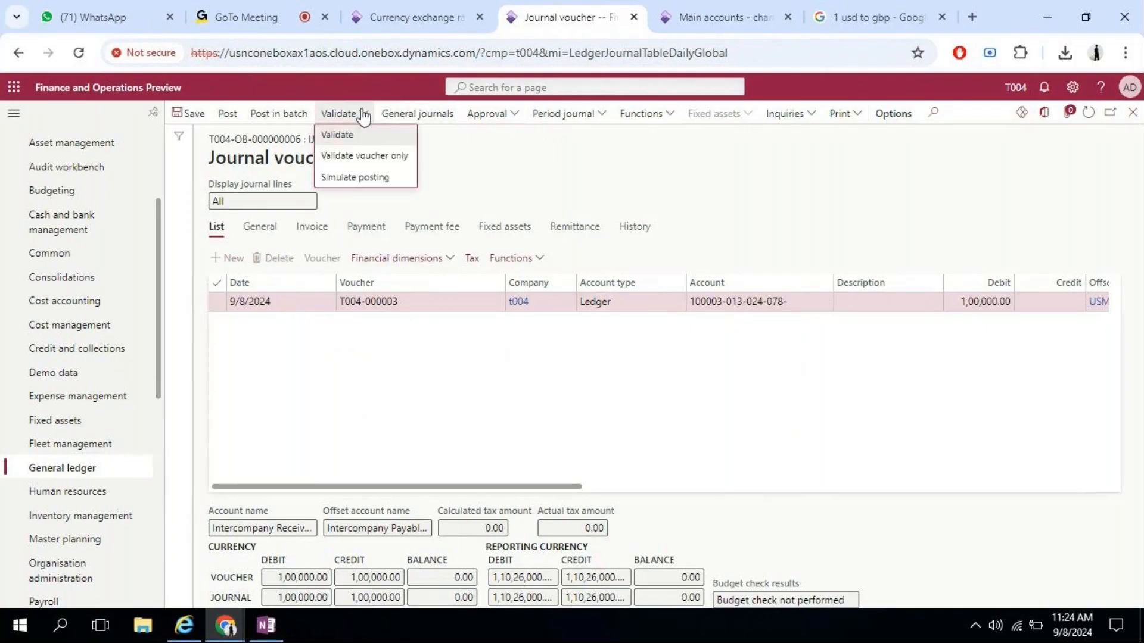
click(357, 179)
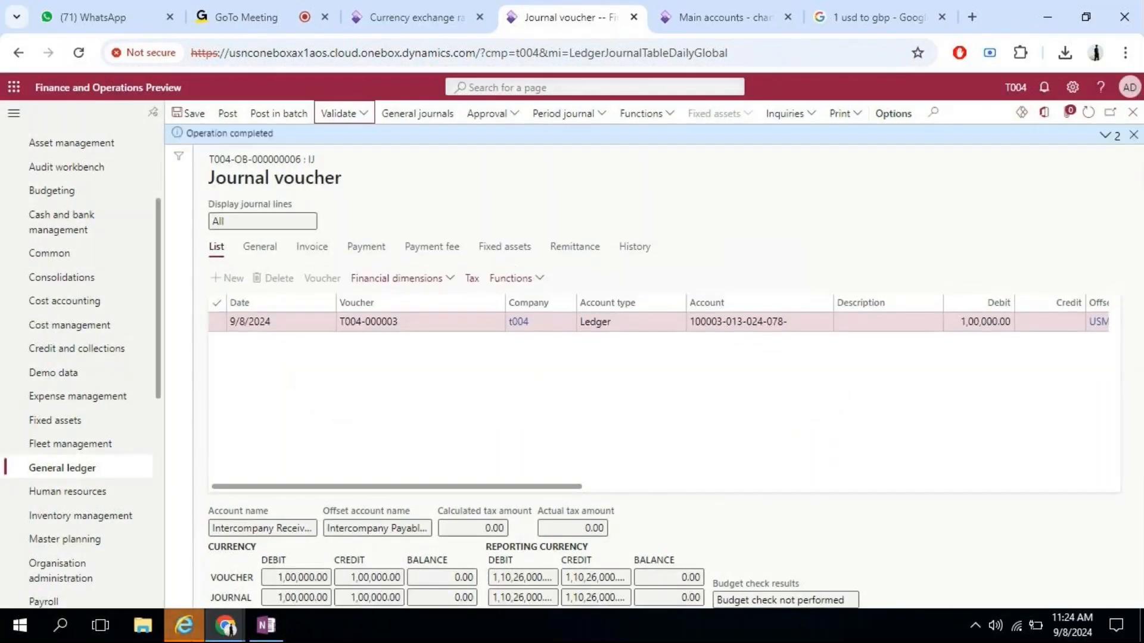
click(190, 638)
click(769, 319)
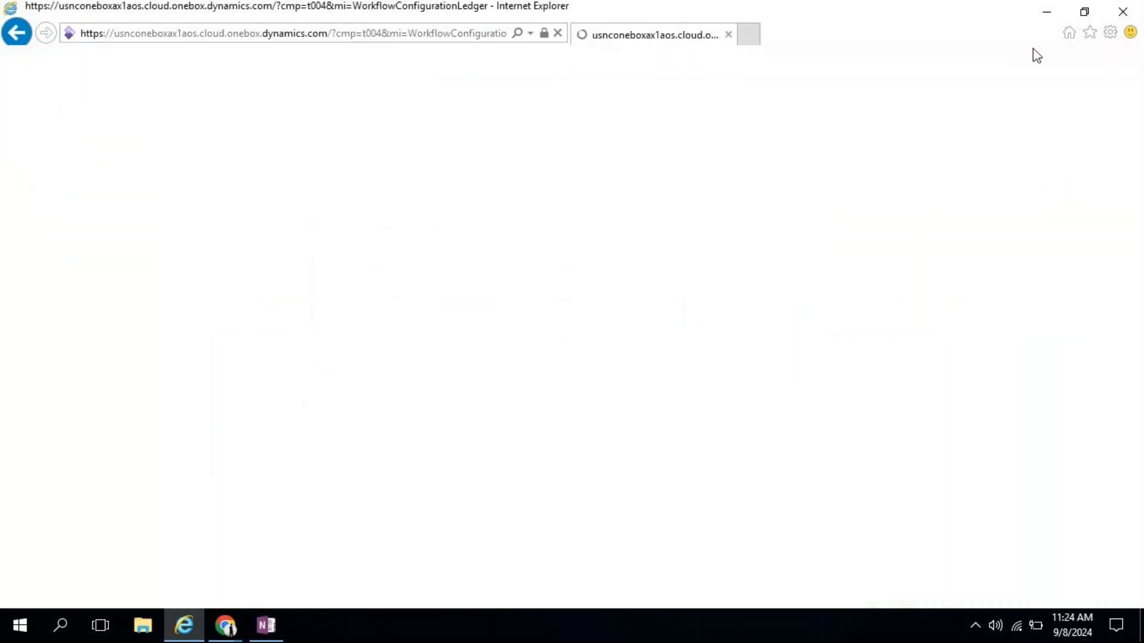
click(1047, 16)
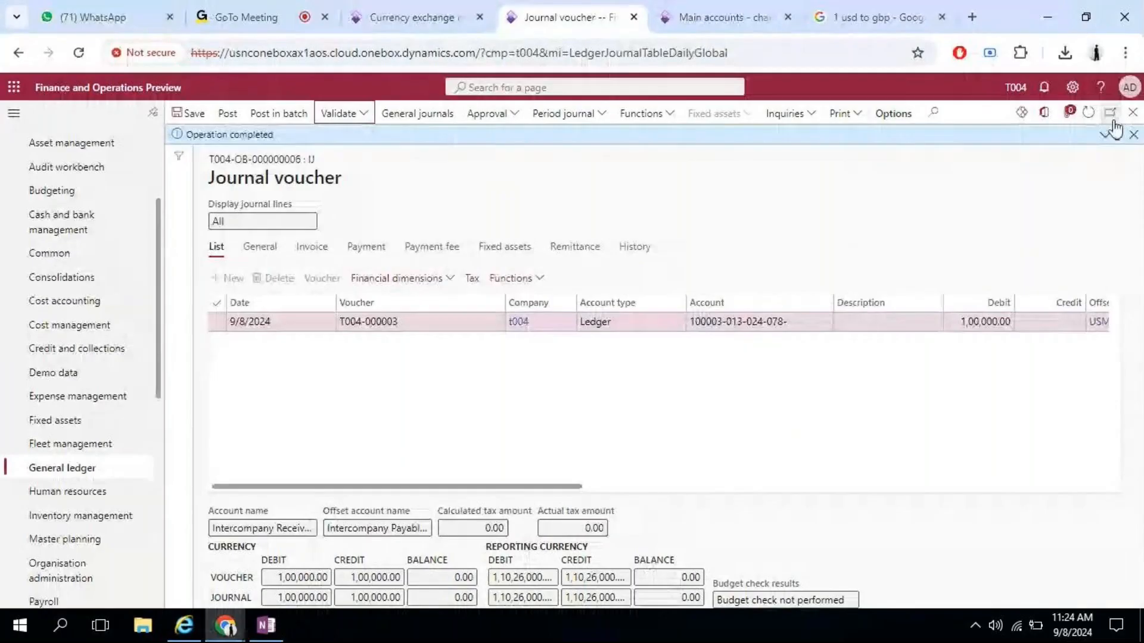
click(1133, 135)
- Check the line's currency and reject the journal's approval to make it editable
drag(579, 485, 784, 477)
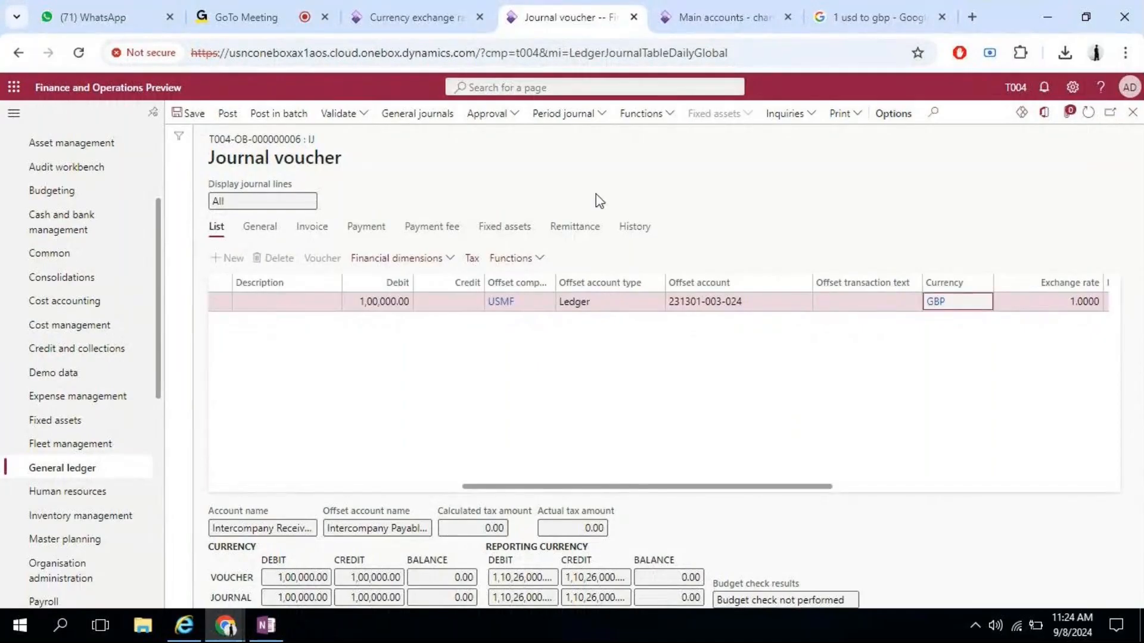
click(505, 122)
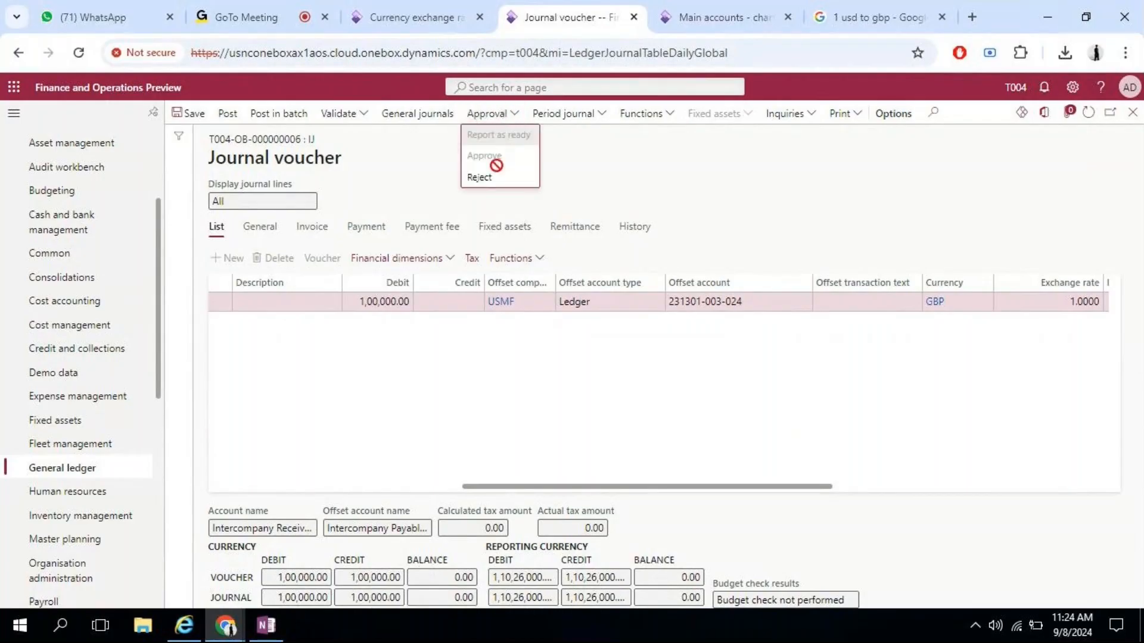
click(486, 186)
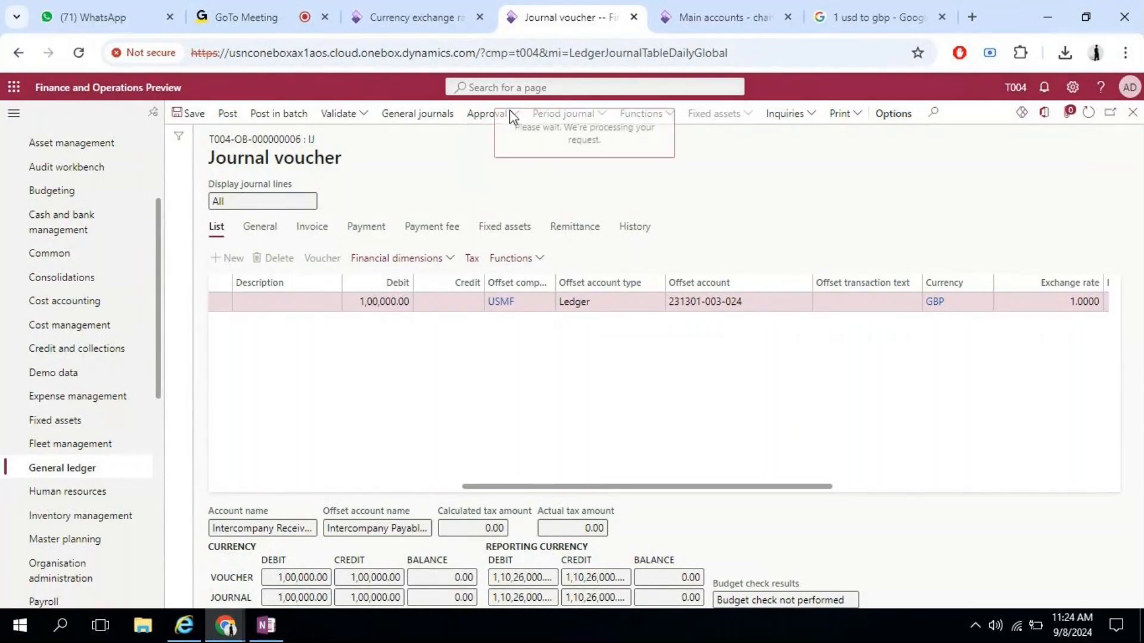
- Set the journal line's currency to USD and save the voucher
click(959, 302)
key(BackSpace)
key(BackSpace)
key(BackSpace)
text(U)
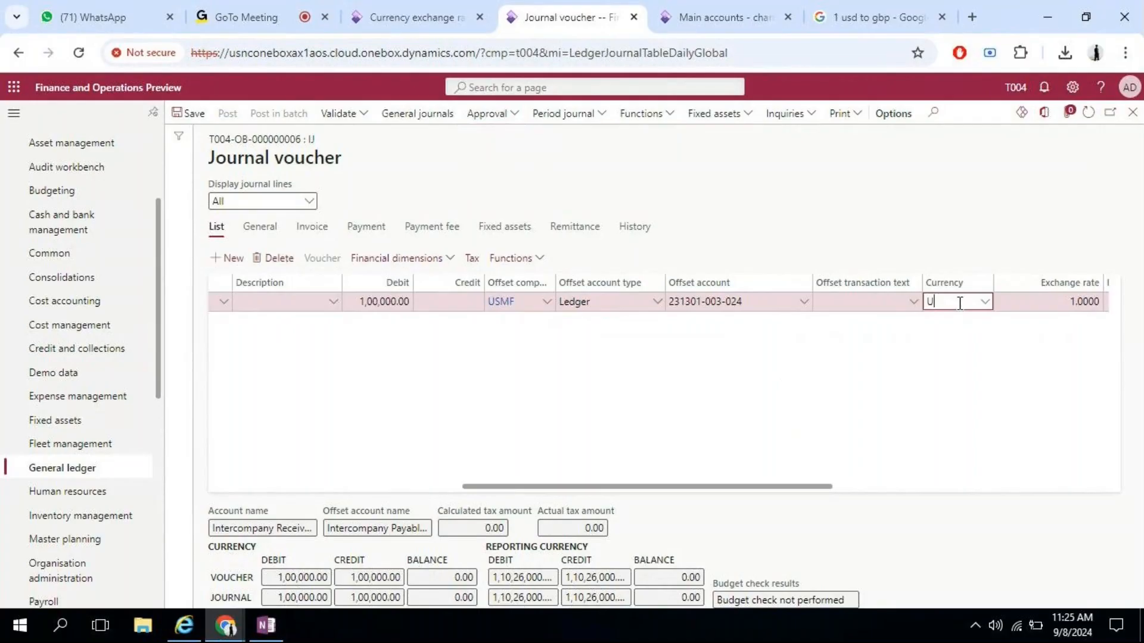
text(SD)
key(Tab)
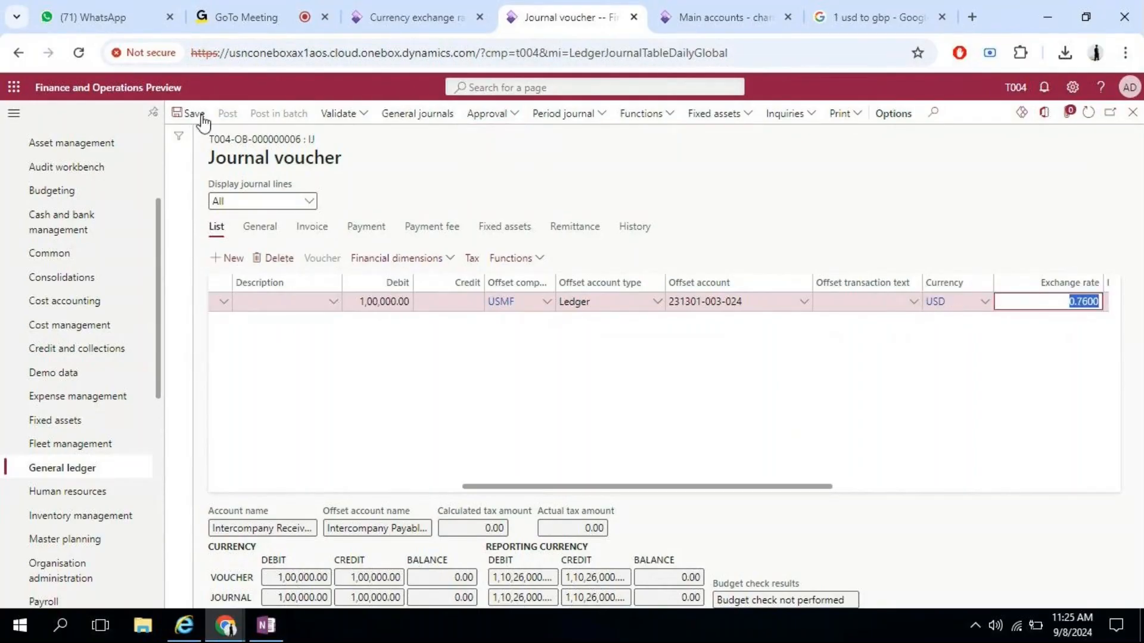
click(203, 122)
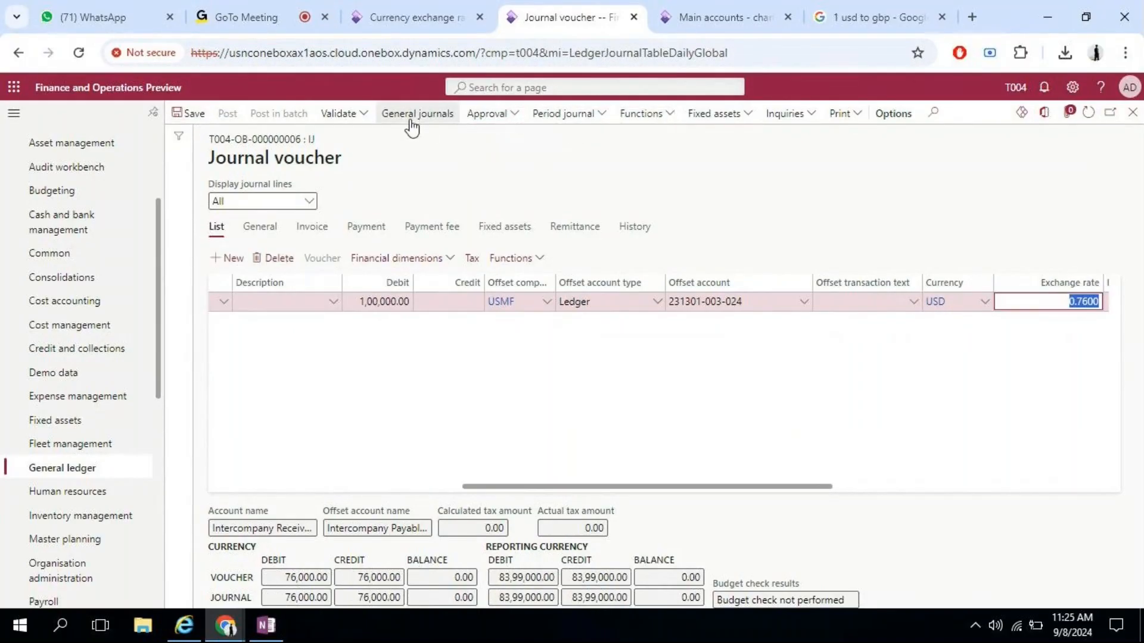
- Simulate posting of the USD journal line, read the resulting messages and dismiss them
click(363, 118)
click(357, 179)
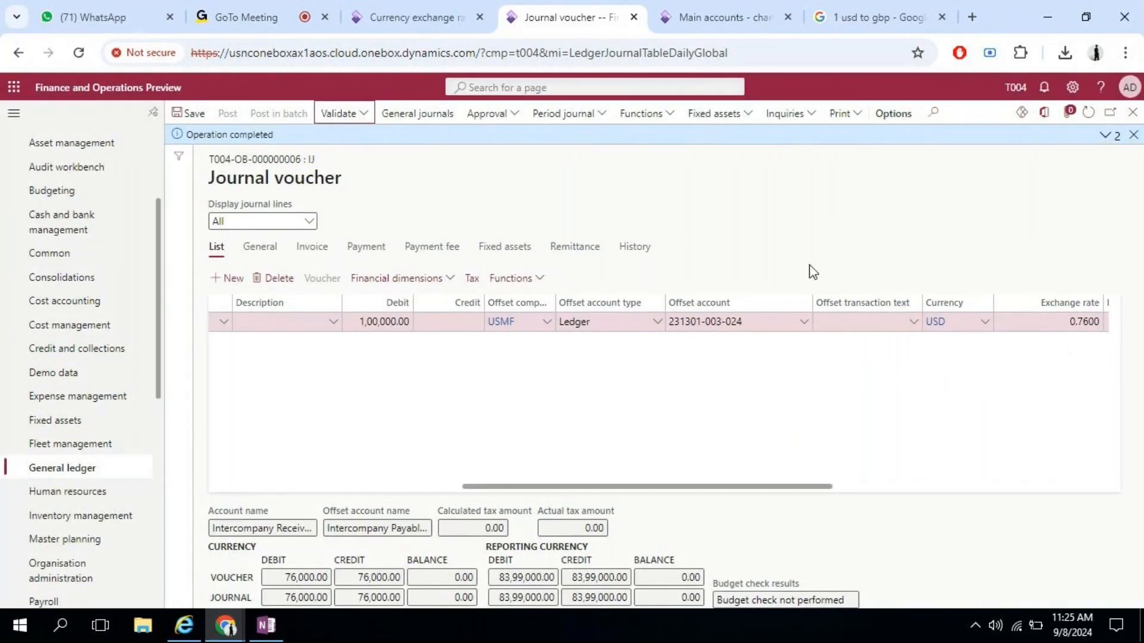
click(1108, 137)
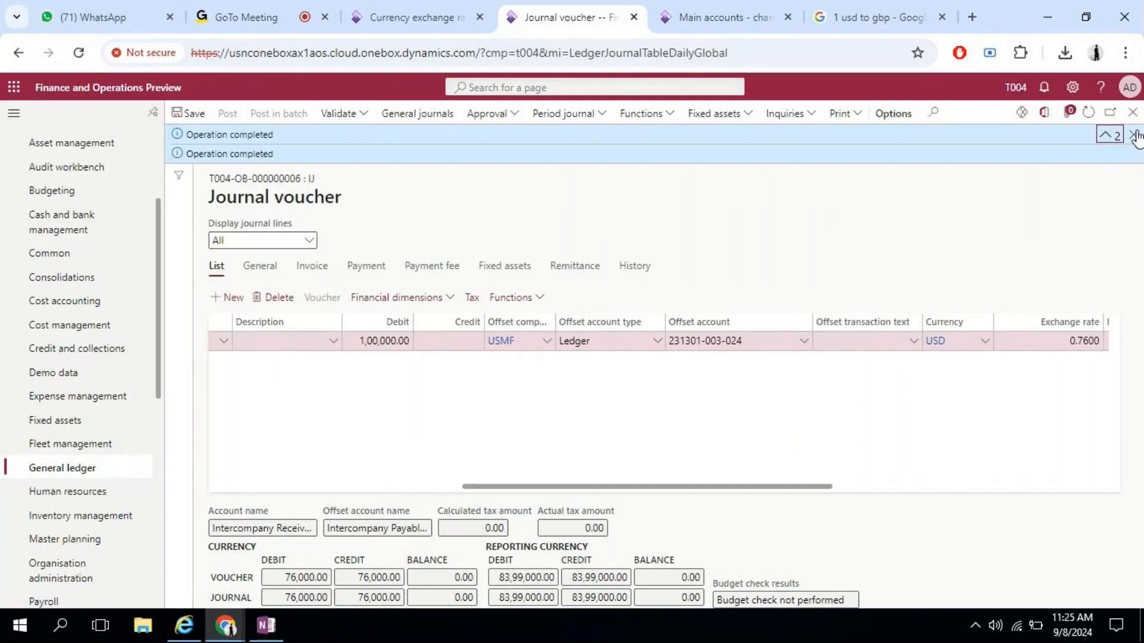
click(1133, 135)
drag(618, 487, 258, 459)
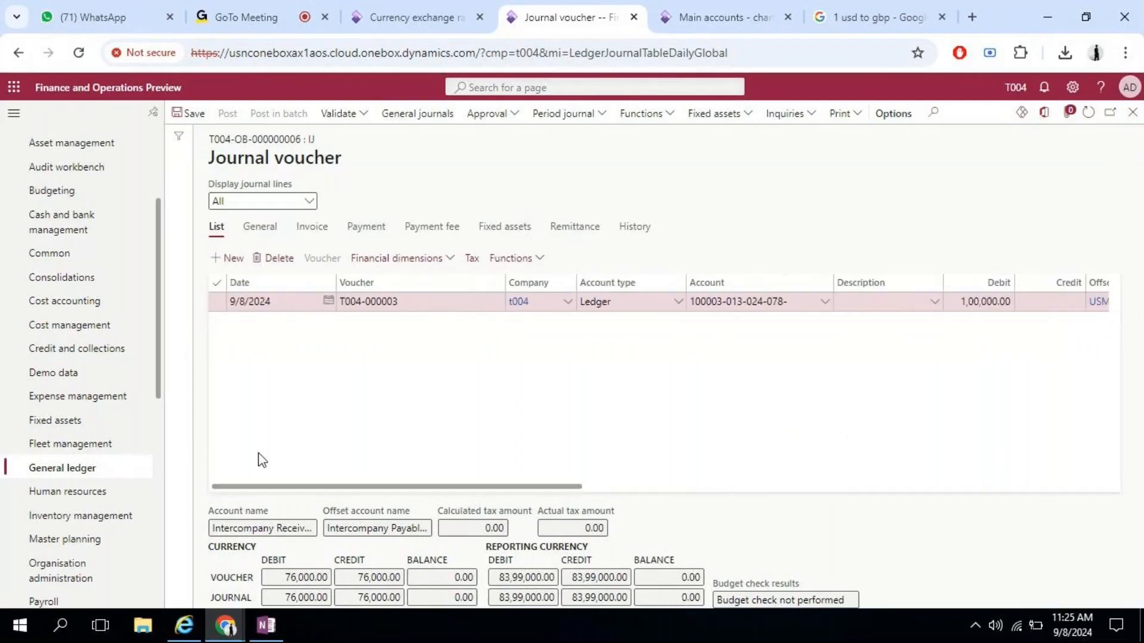
- Report the USD journal as ready and approve it
click(506, 115)
click(502, 136)
click(506, 115)
click(503, 157)
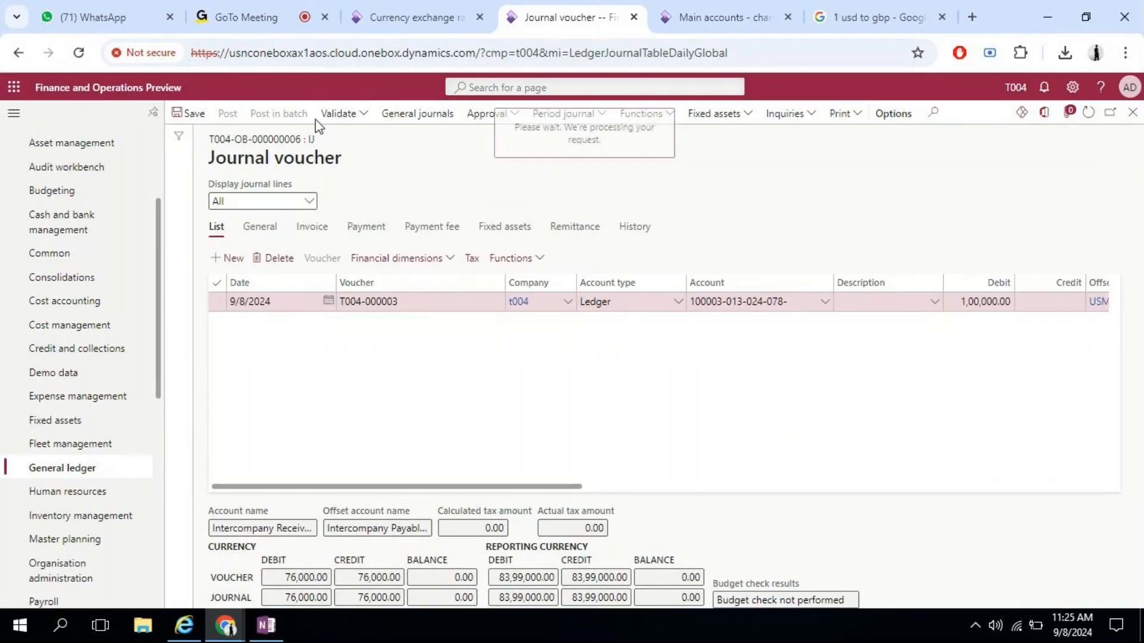
- Print the journal to screen, examine its T004 and USMF ledger lines, and close the report
click(845, 114)
click(856, 138)
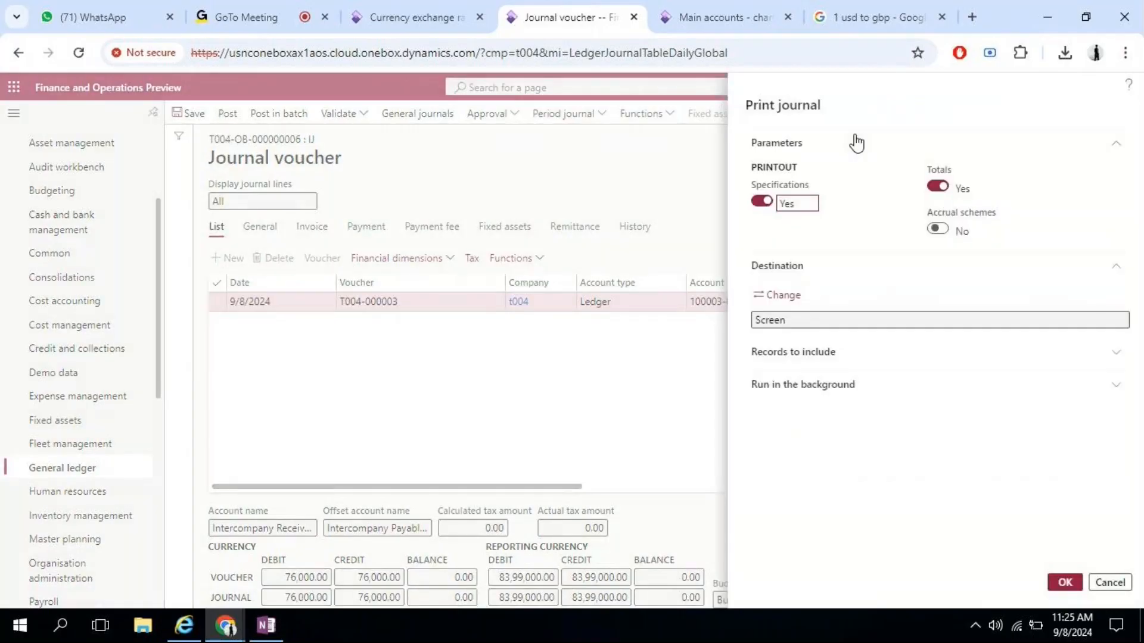
click(1064, 582)
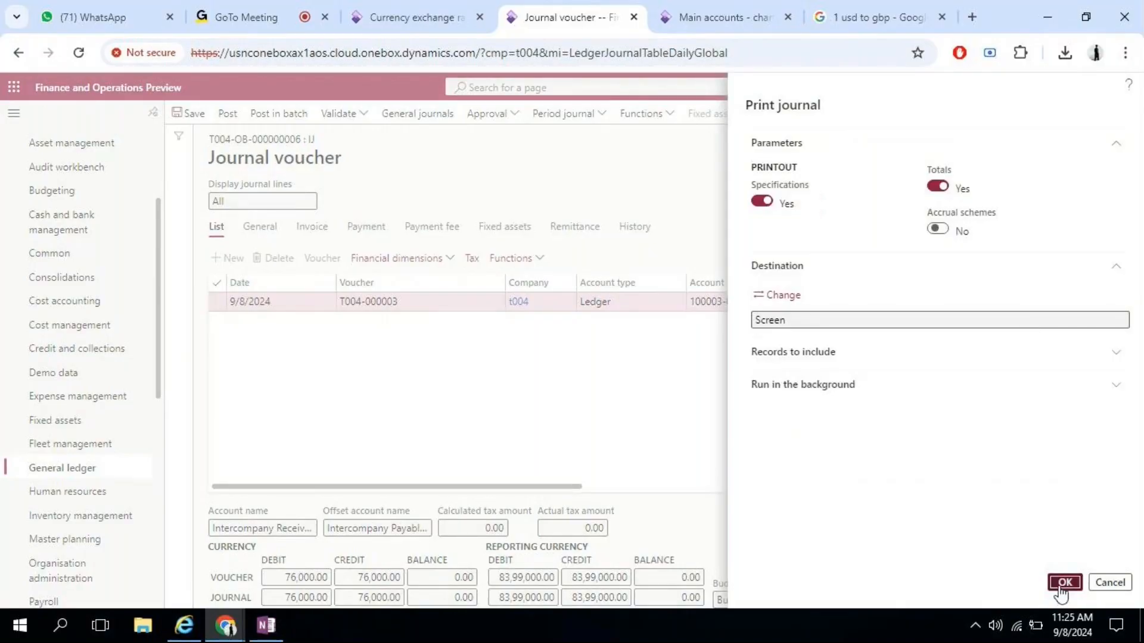
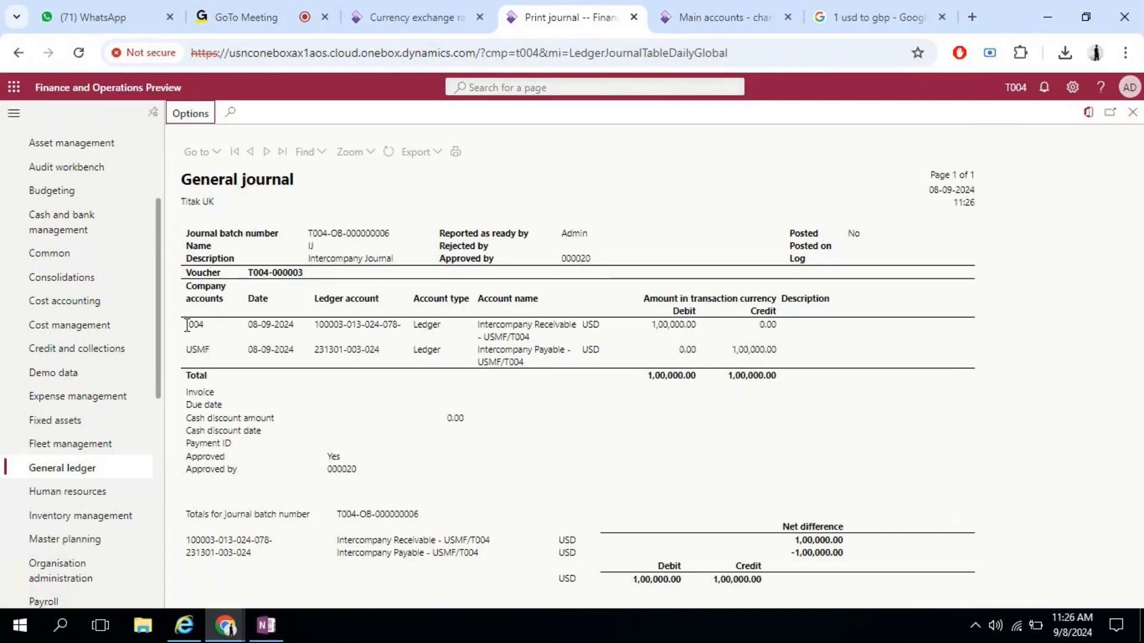
drag(186, 325, 701, 331)
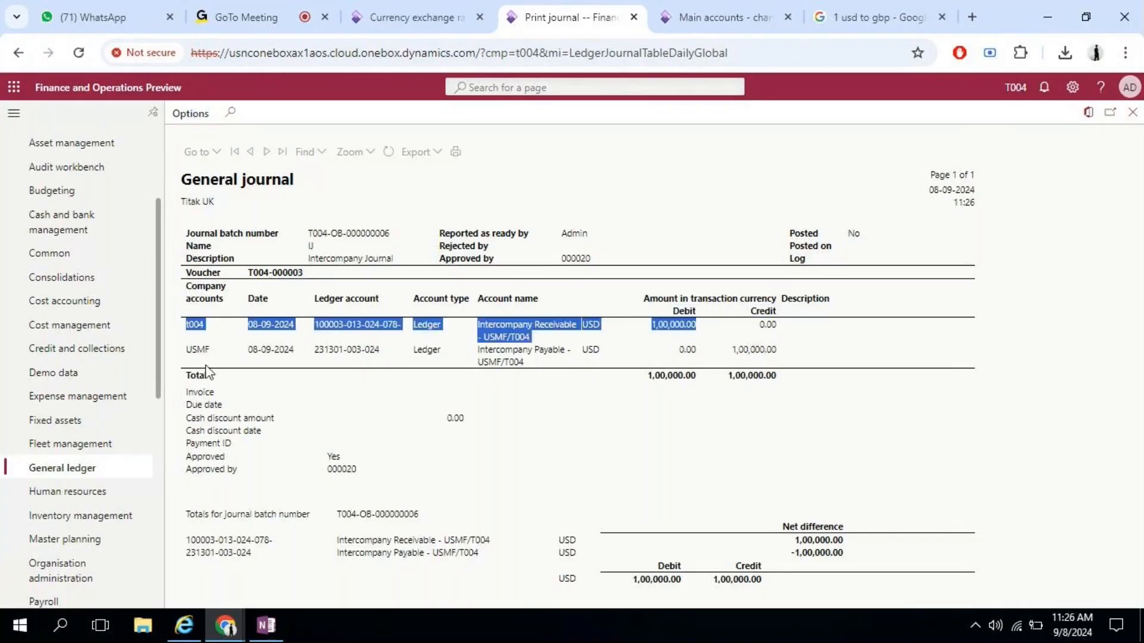
drag(187, 350, 801, 364)
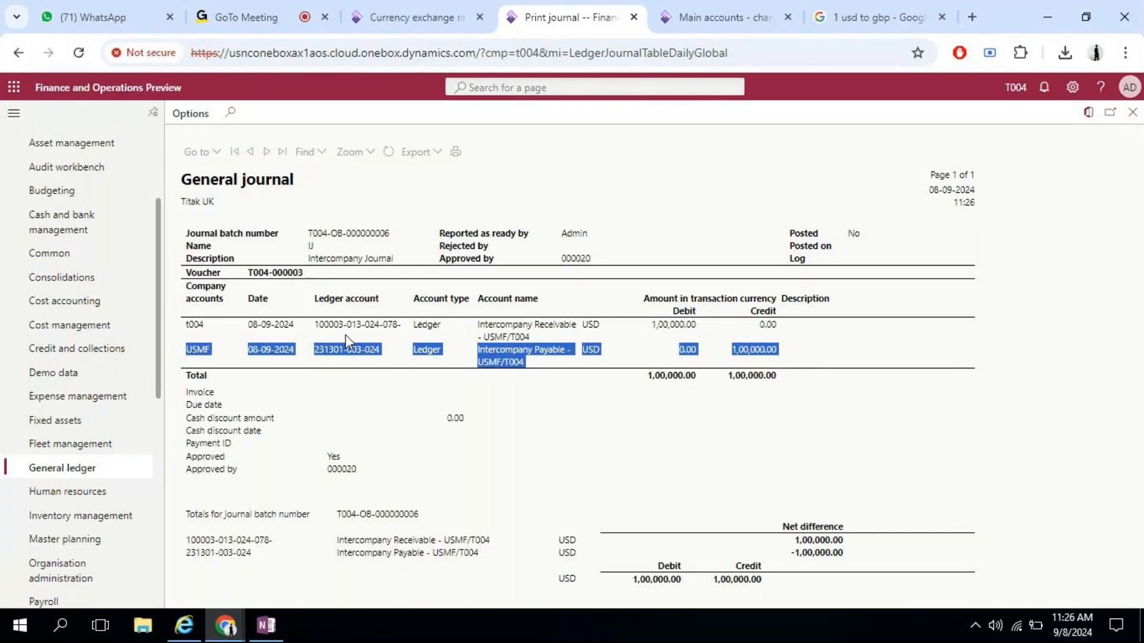
click(1130, 122)
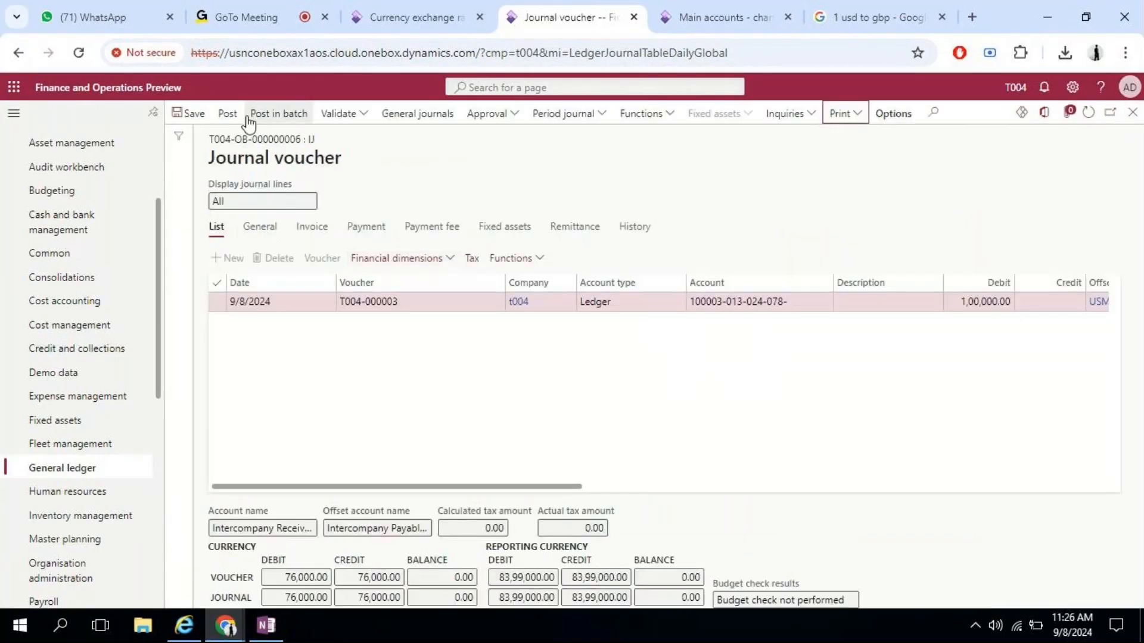
- Post the approved intercompany journal
click(229, 118)
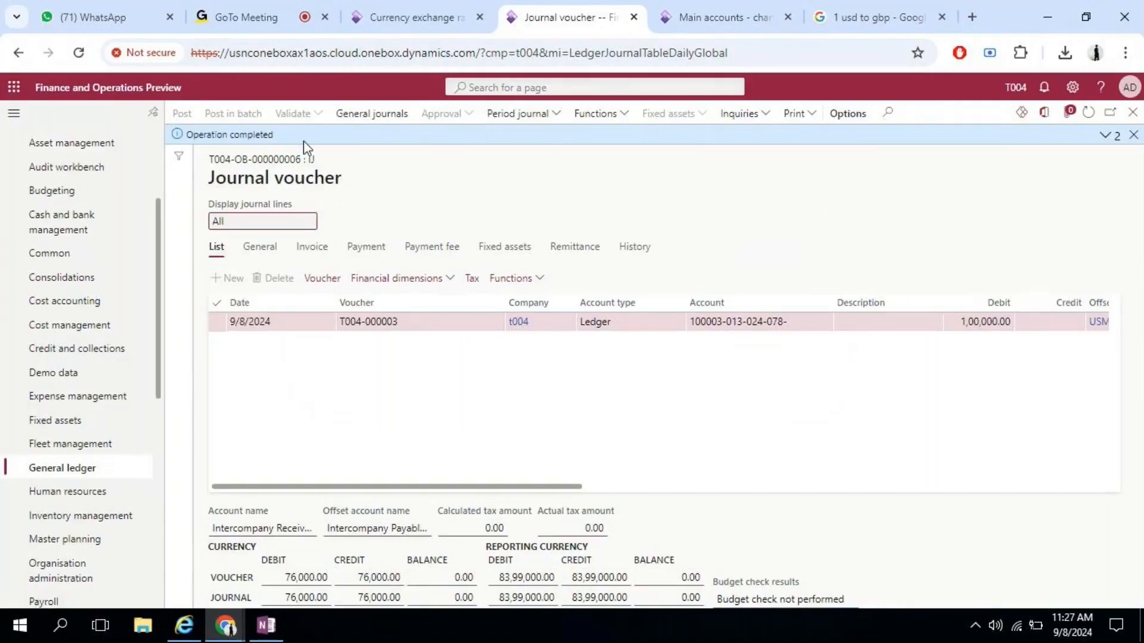
- Print the Posted transactions by journal report to screen for the posted intercompany journal, including financial dimensions and ledger accounts
click(811, 113)
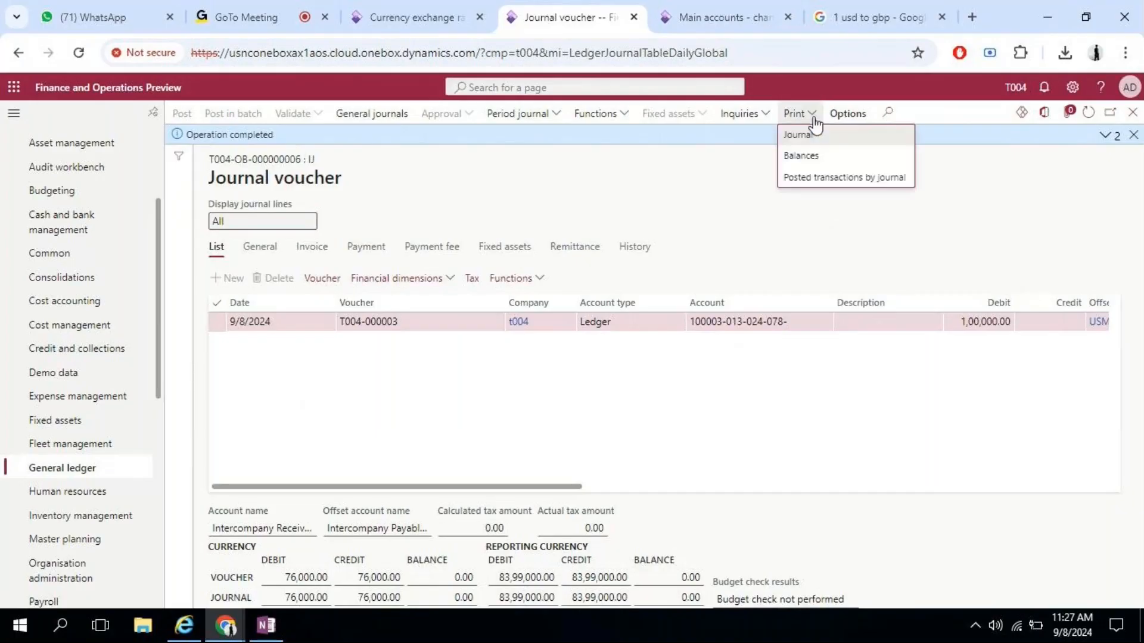
click(834, 179)
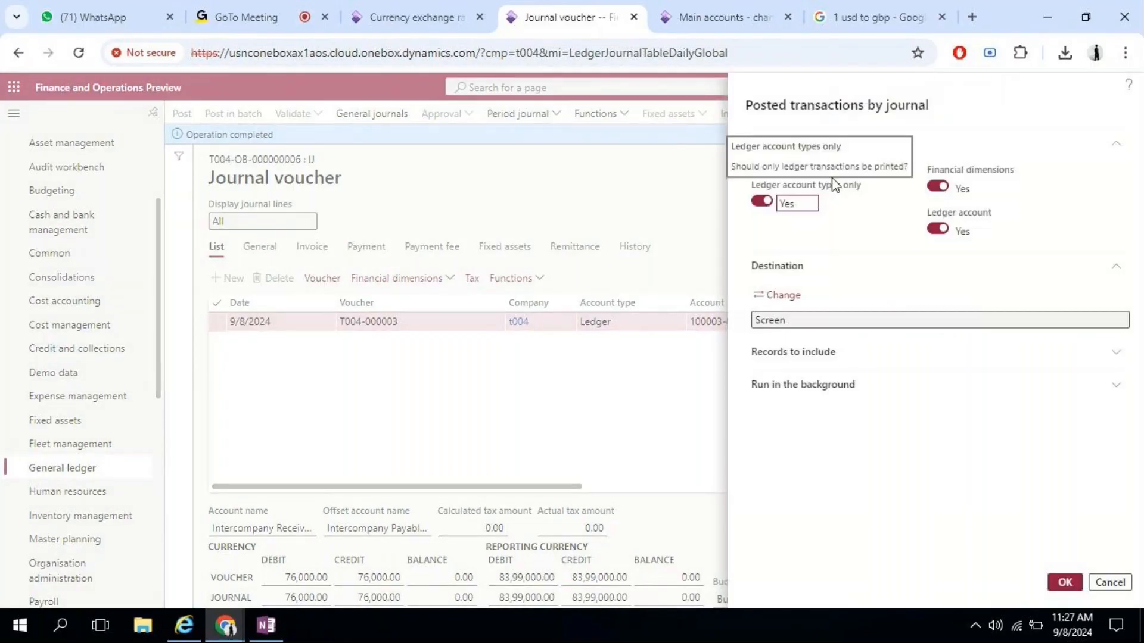
click(1050, 578)
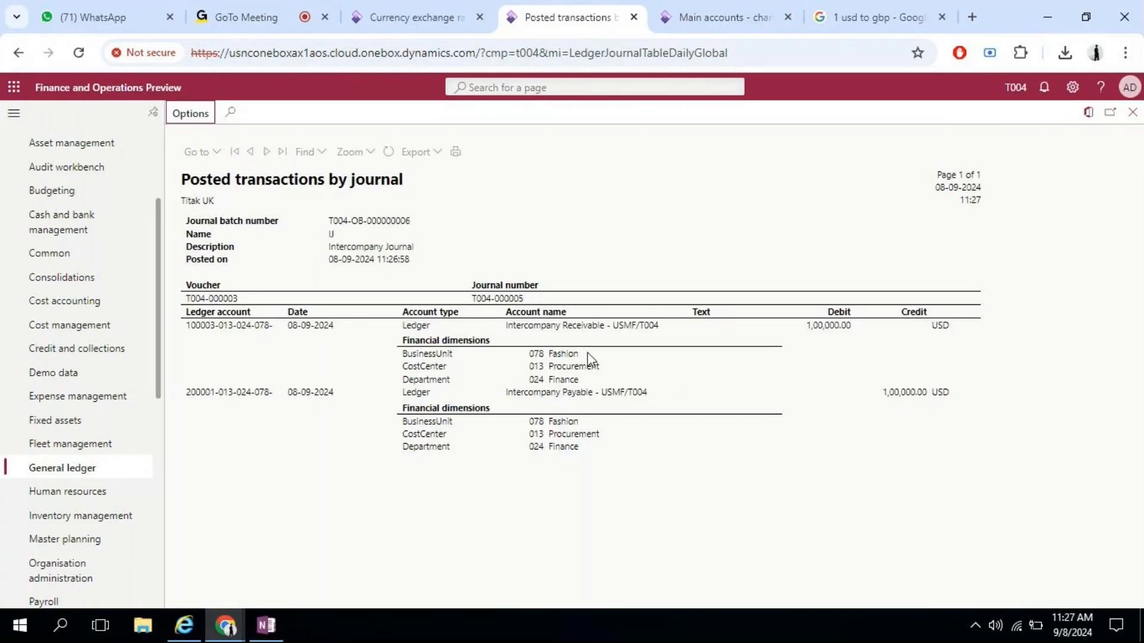
- Open the general ledger trial balance and calculate balances from 4/6/2024 to 4/5/2025 for the Main Account dimension set
click(60, 469)
click(236, 365)
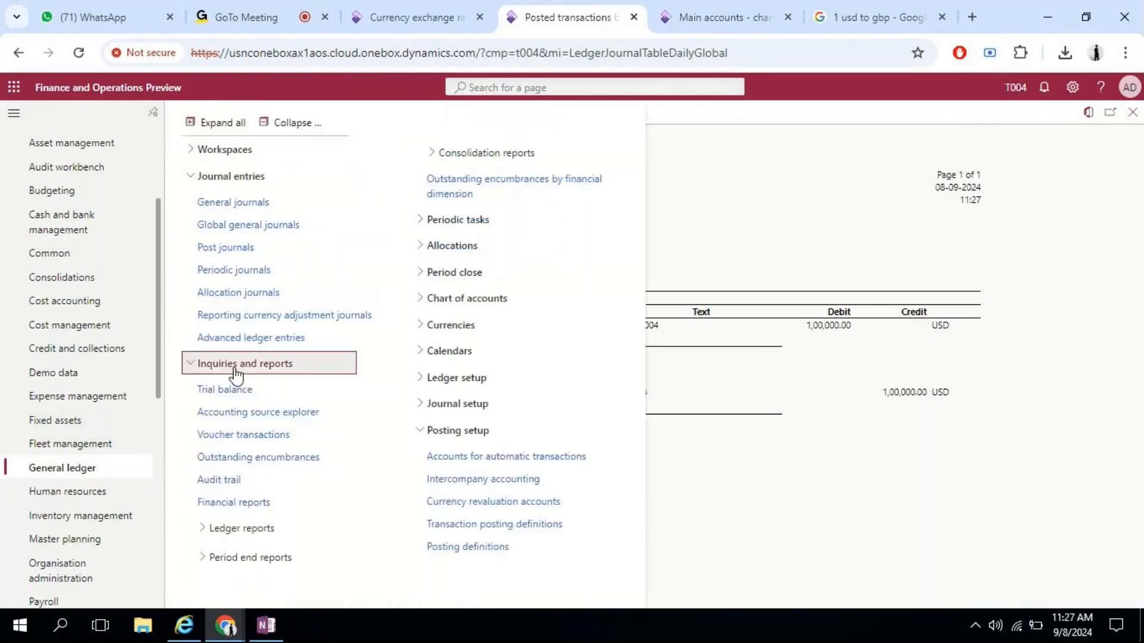
click(238, 393)
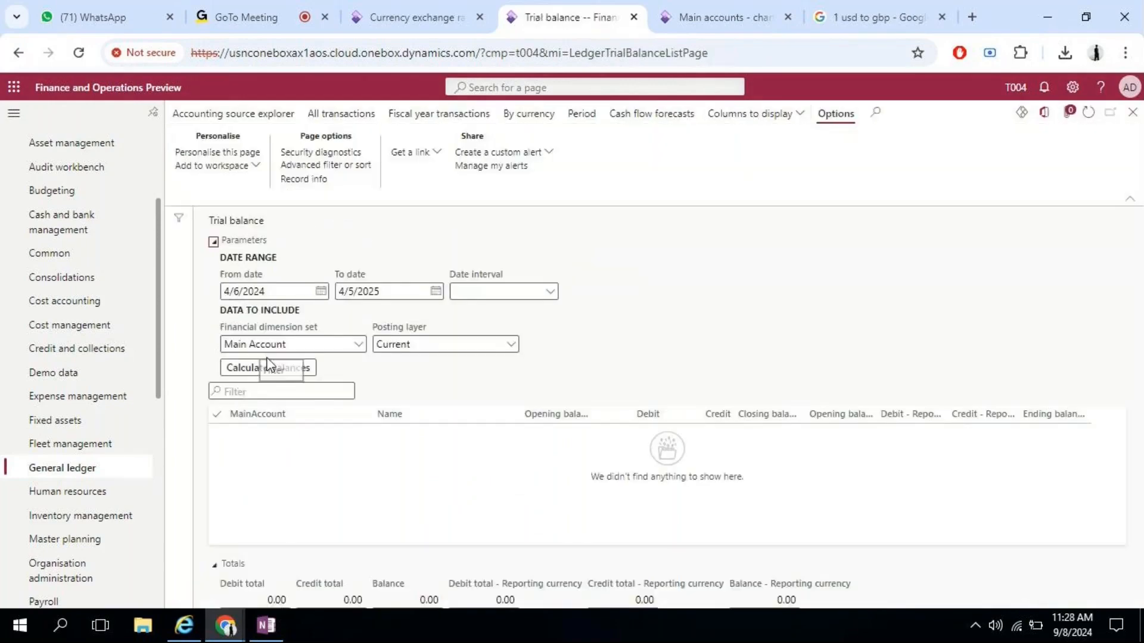
click(270, 366)
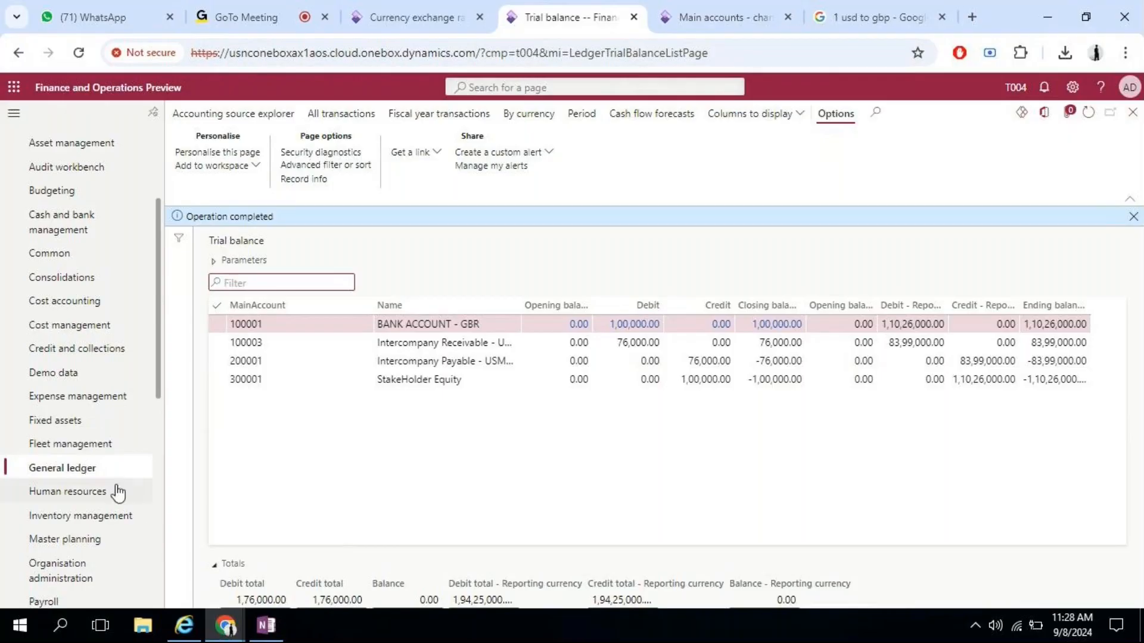
- Open the general ledger financial reports list and dismiss the report retention notice
click(99, 475)
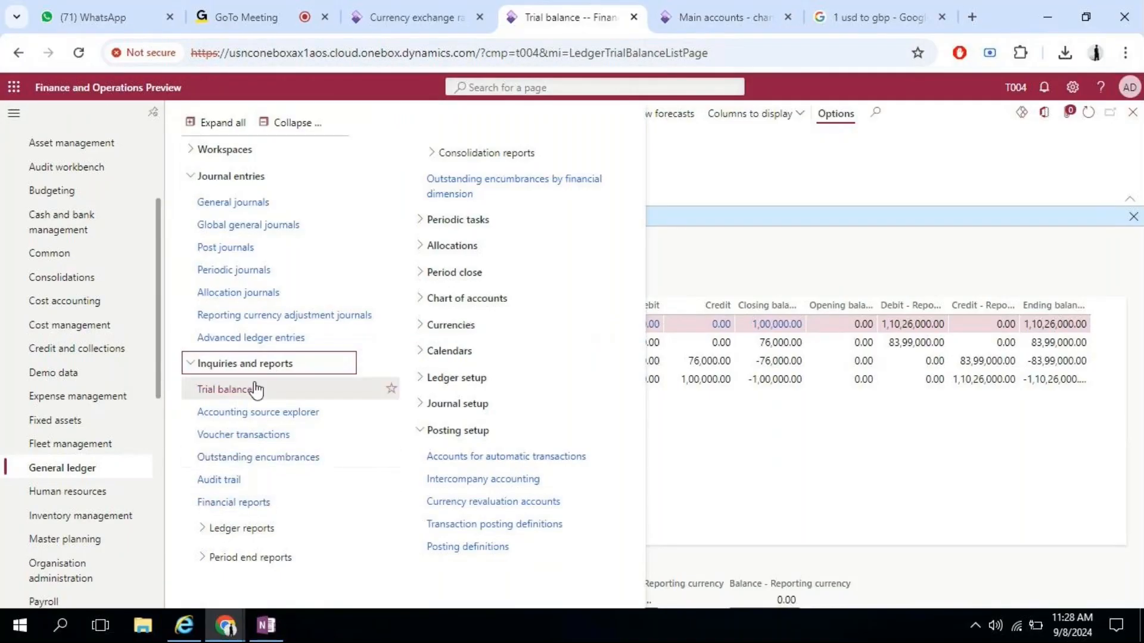
click(243, 506)
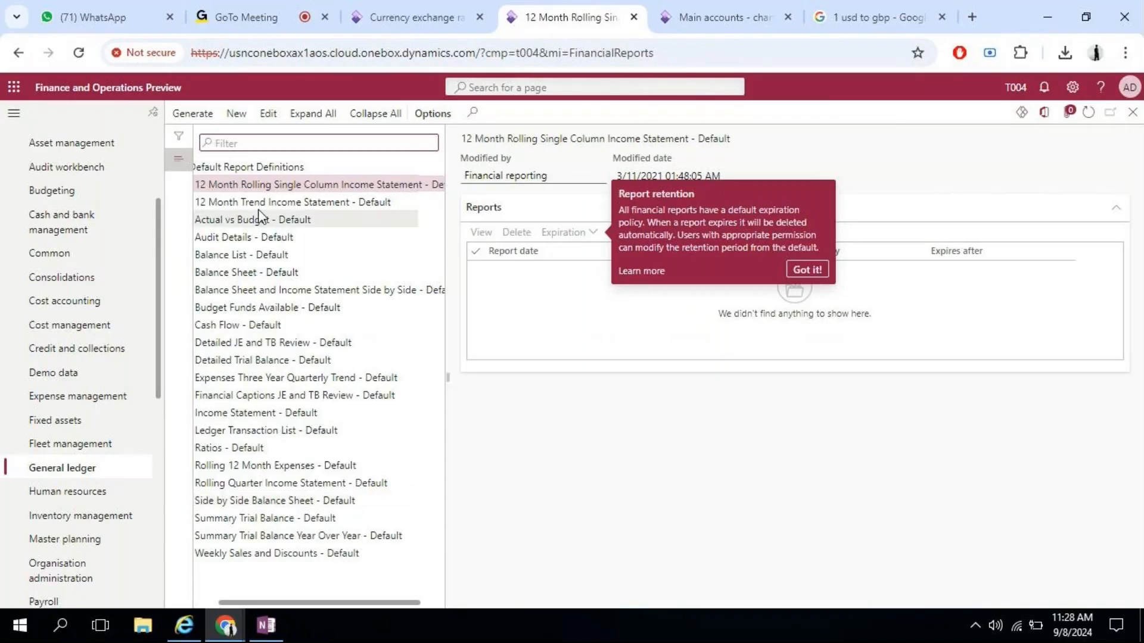
drag(289, 602, 244, 603)
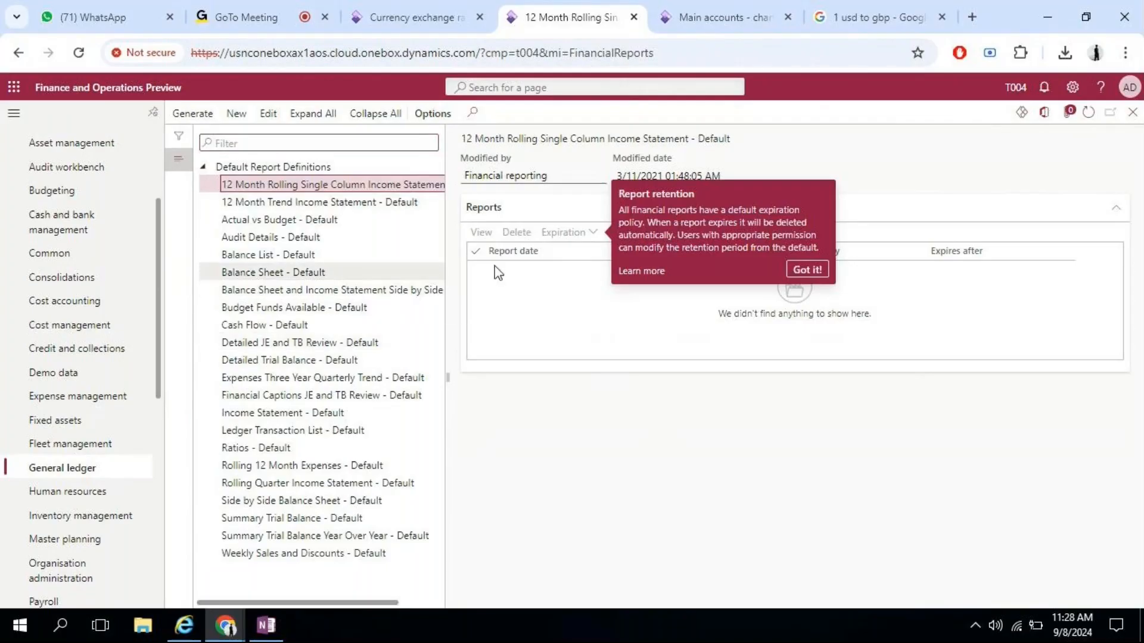
click(806, 270)
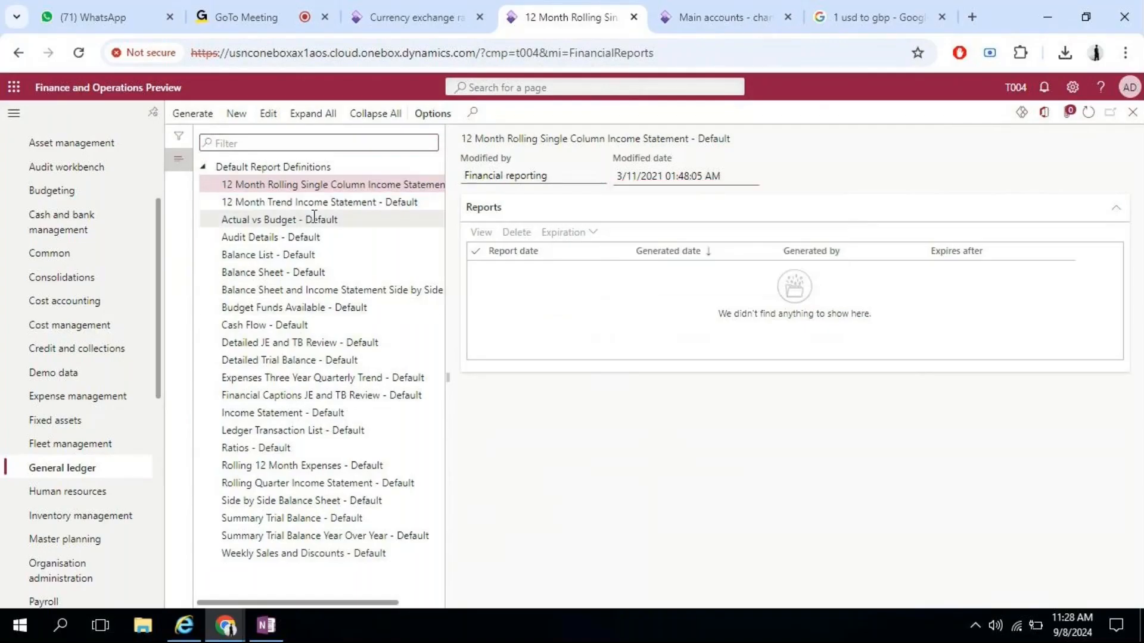
- Generate the Balance Sheet - Default financial report with report date 9/8/2024 and refresh its list of generated reports
click(303, 272)
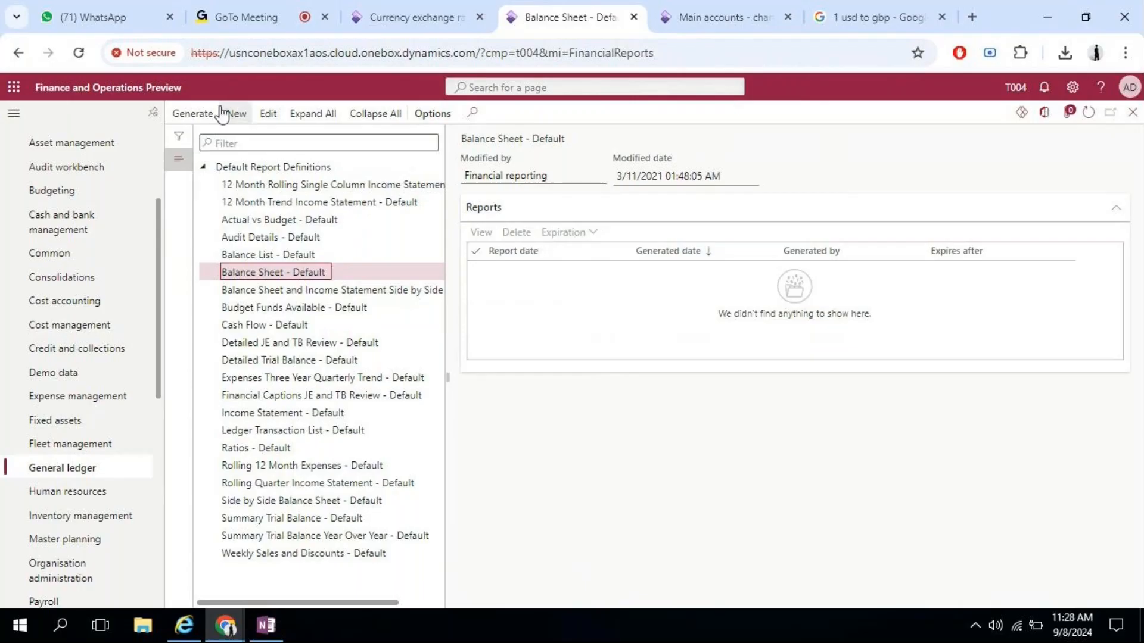
click(183, 121)
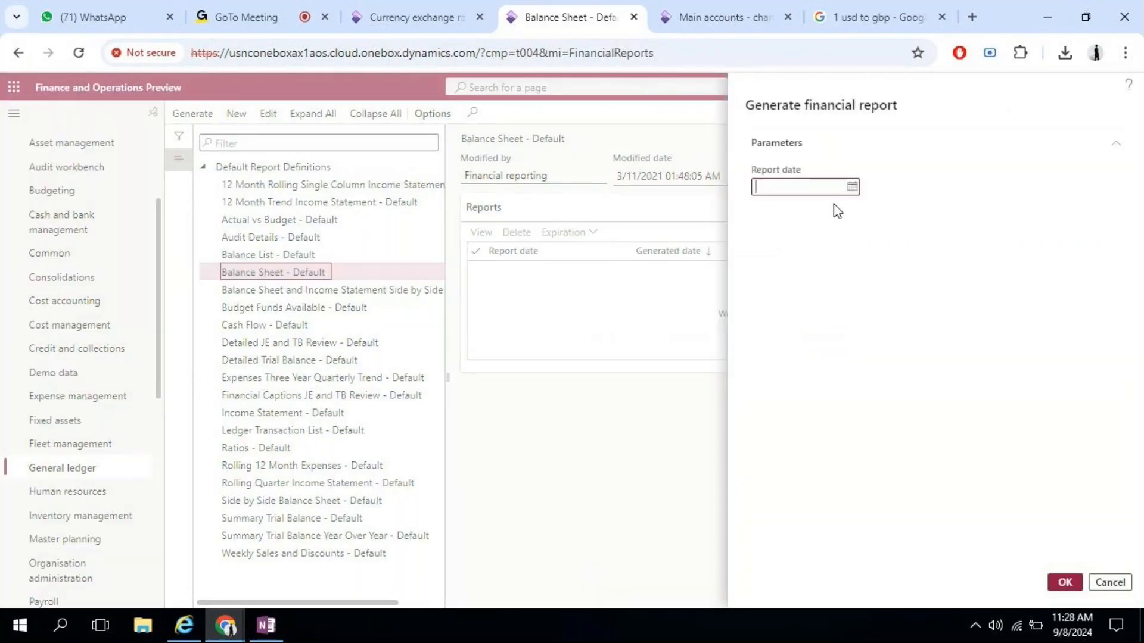
click(852, 187)
click(774, 279)
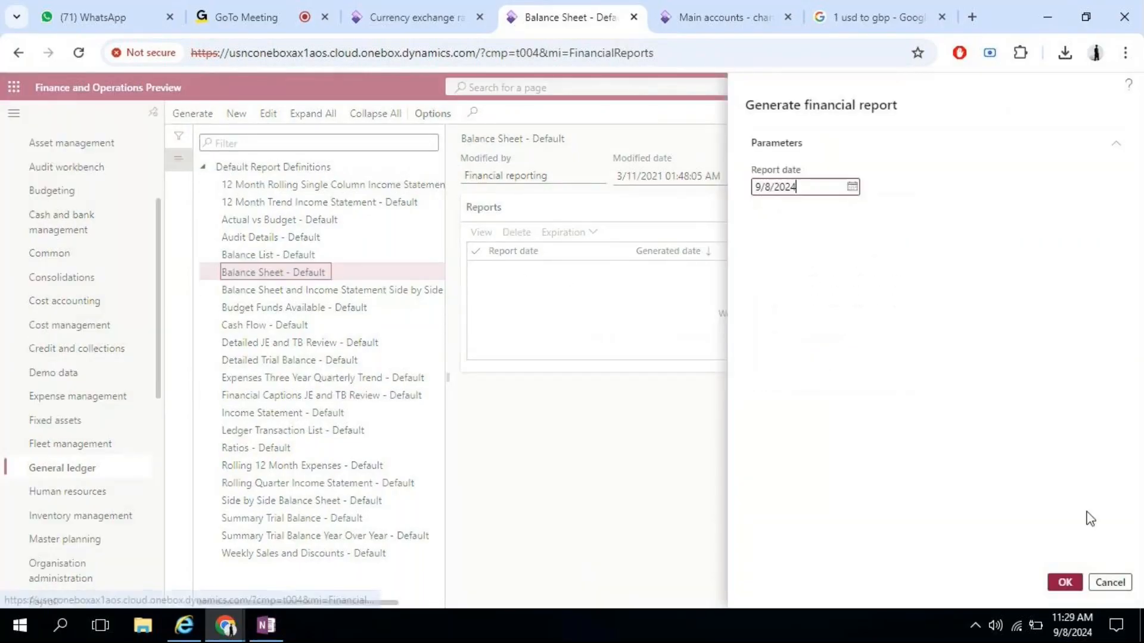
click(1064, 582)
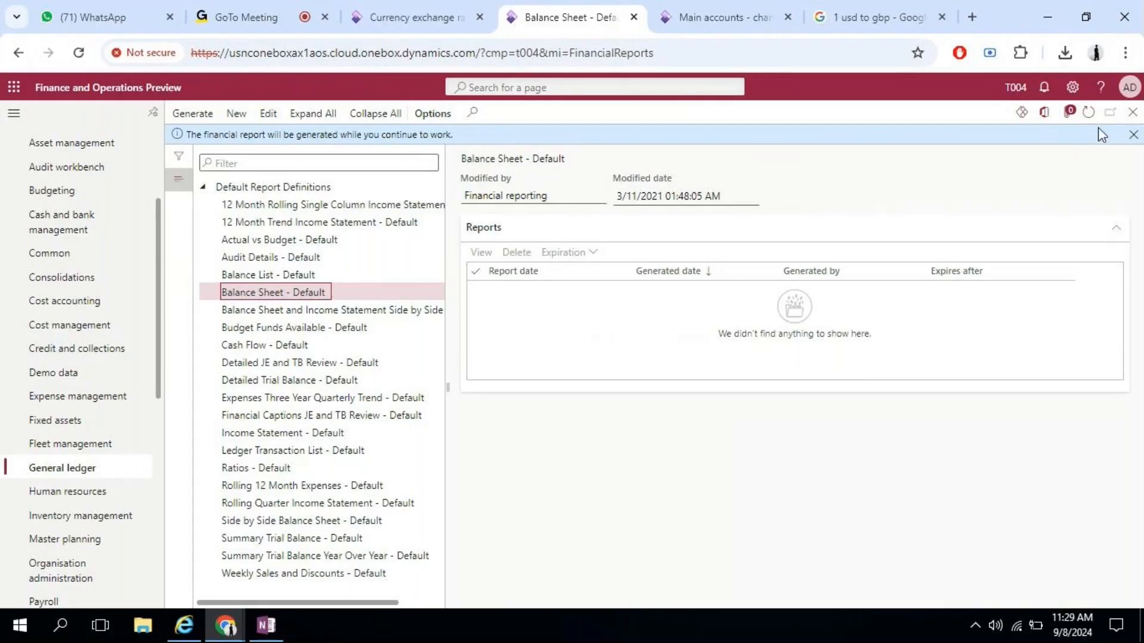
click(1090, 115)
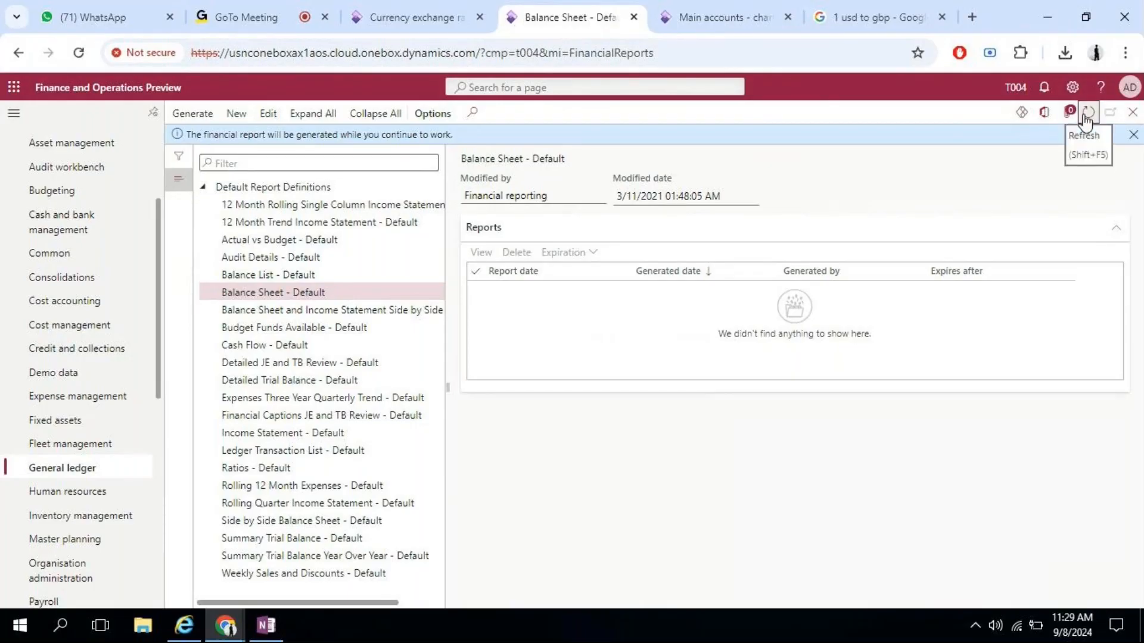
click(1085, 116)
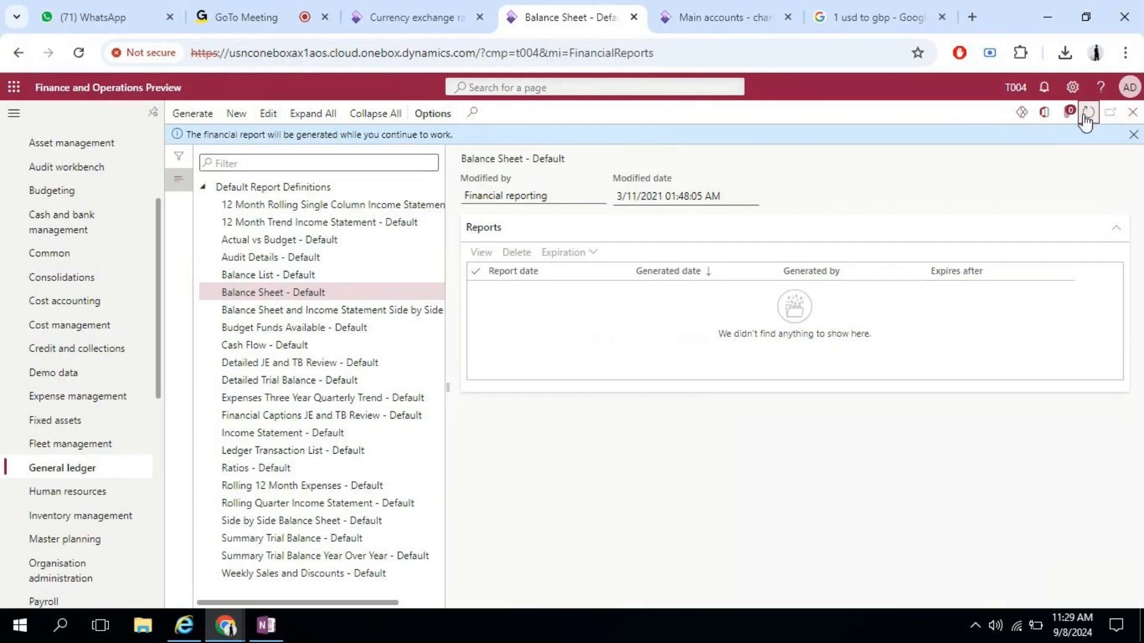
- Try to launch the Report Designer for a new financial report from Chrome and dismiss the resulting dialog
click(237, 115)
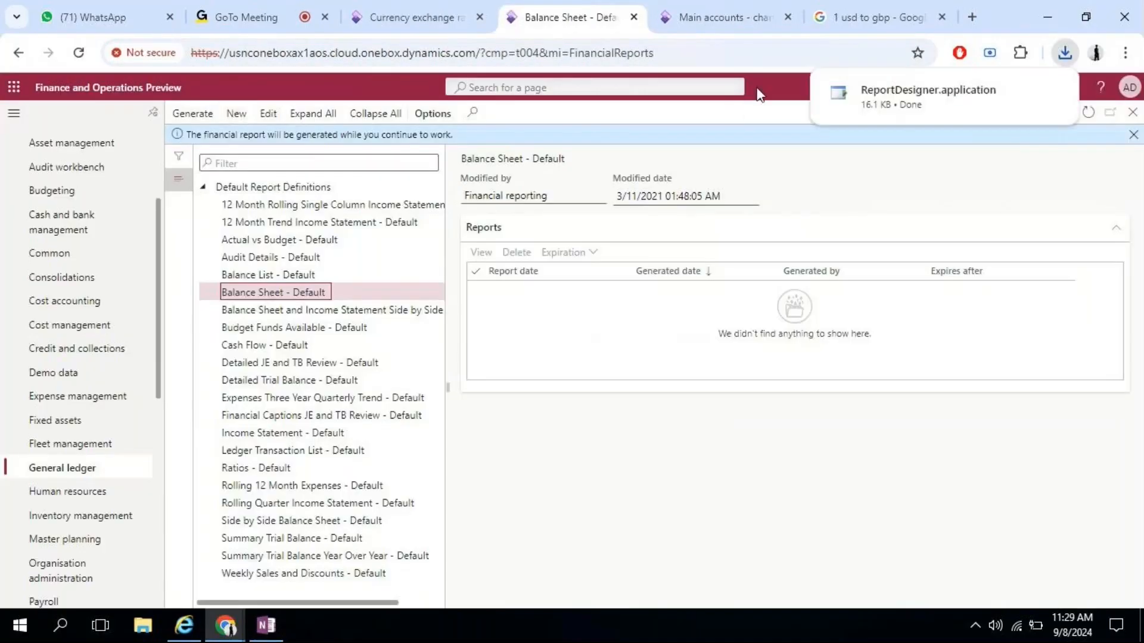
click(968, 96)
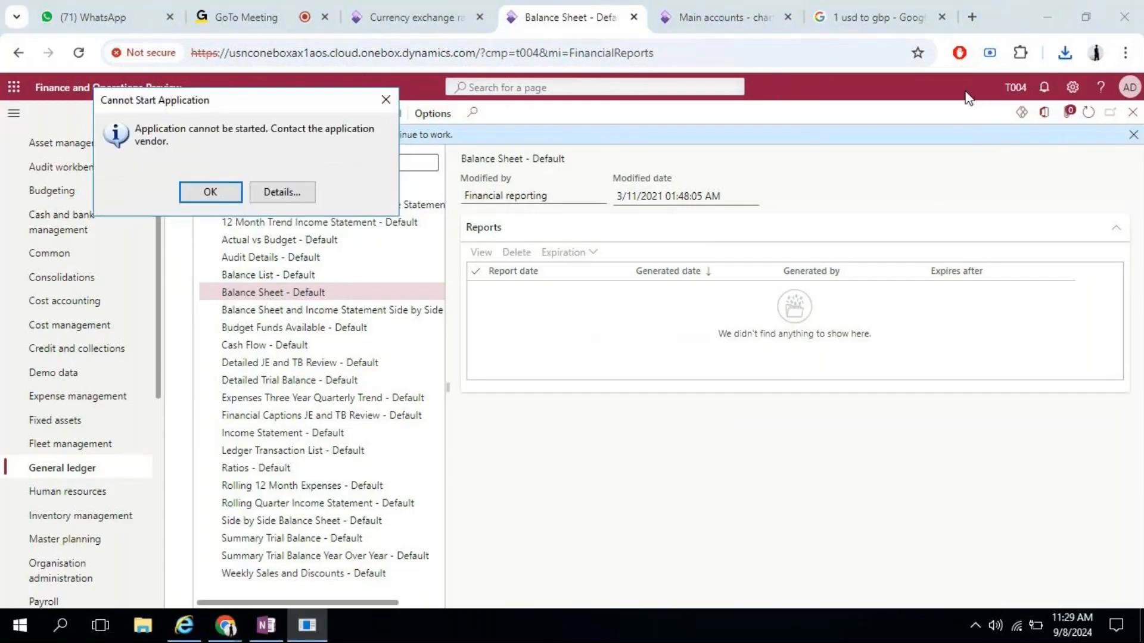
click(223, 195)
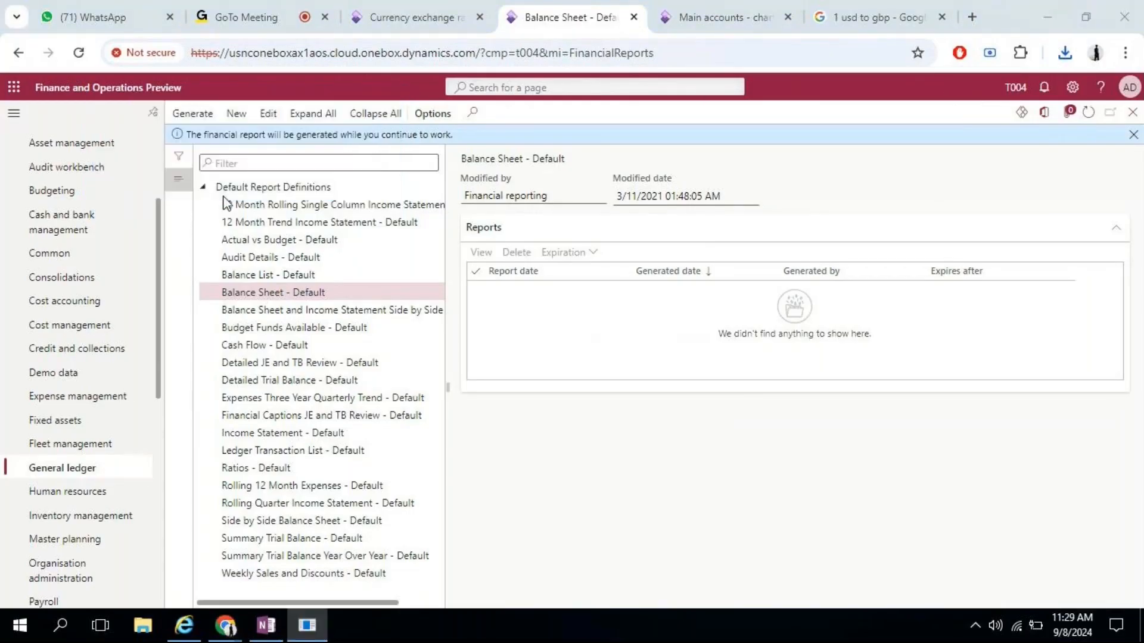
- Switch to Internet Explorer and open the general ledger financial reports for company T004
click(186, 632)
click(84, 259)
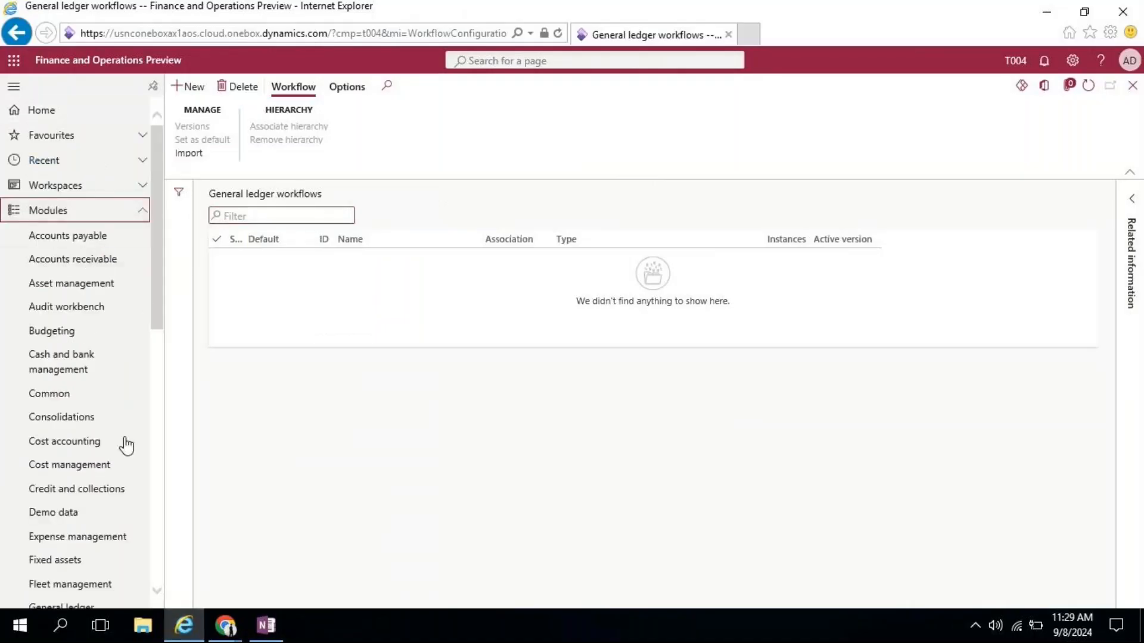
scroll(124, 444, down, 3)
click(91, 377)
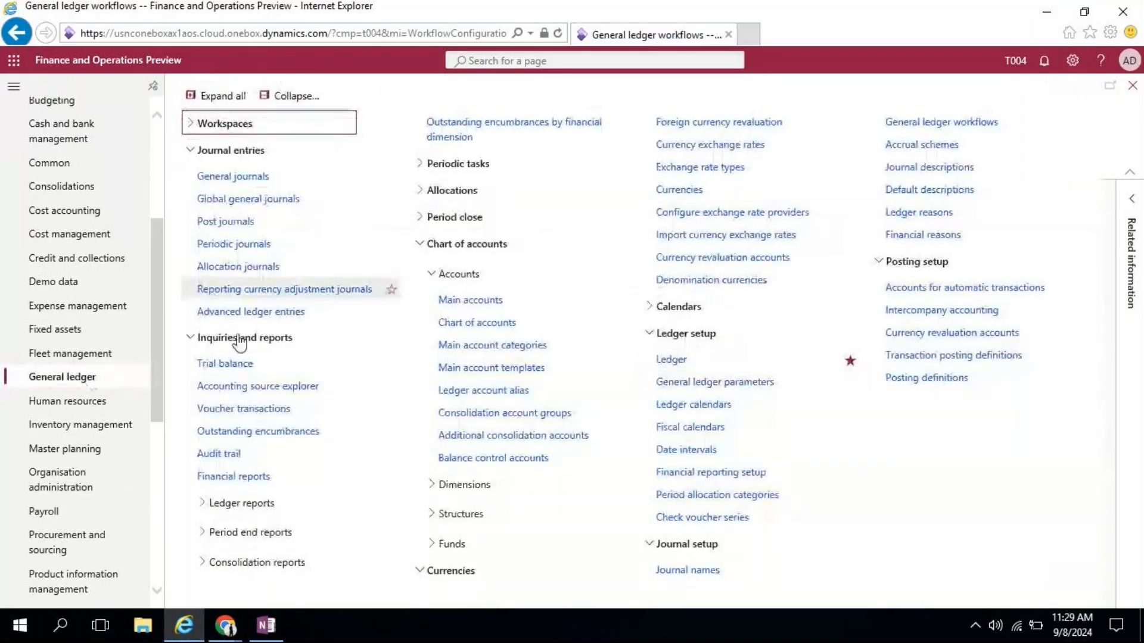
click(244, 482)
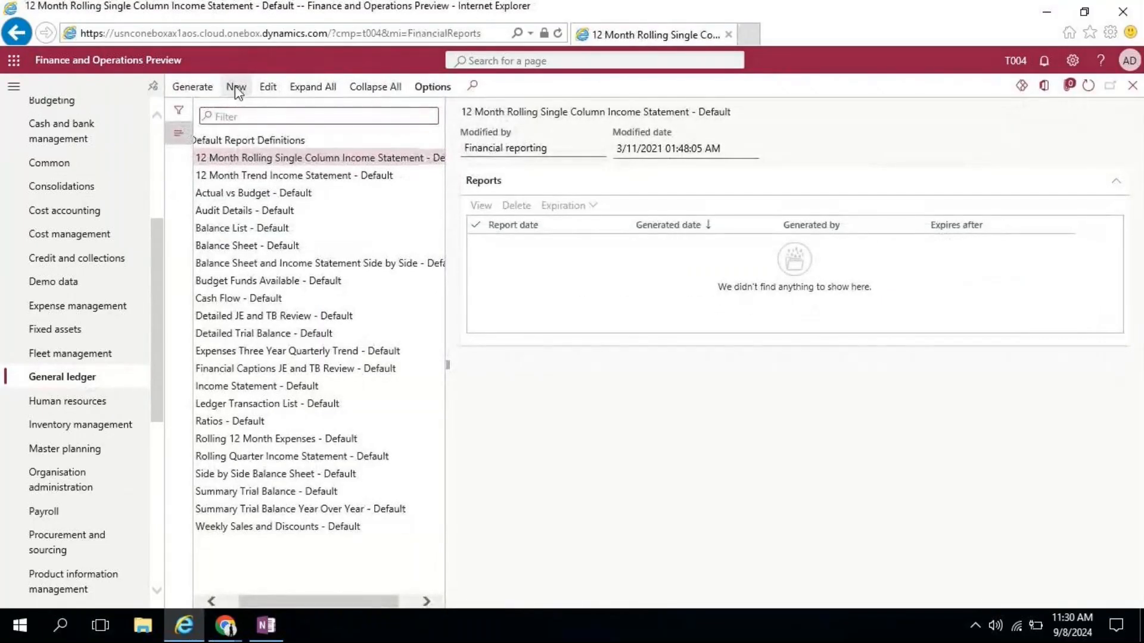
- Start a new financial report, allow the blocked pop-ups from the onebox.dynamics.com site and dismiss the blocker message
click(236, 88)
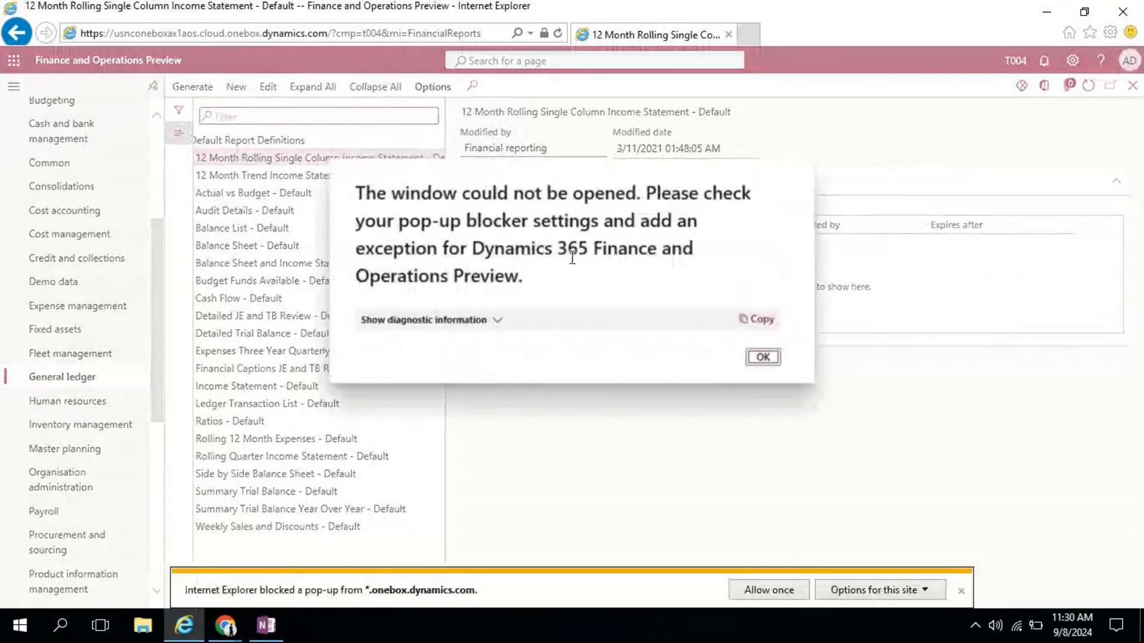
click(906, 590)
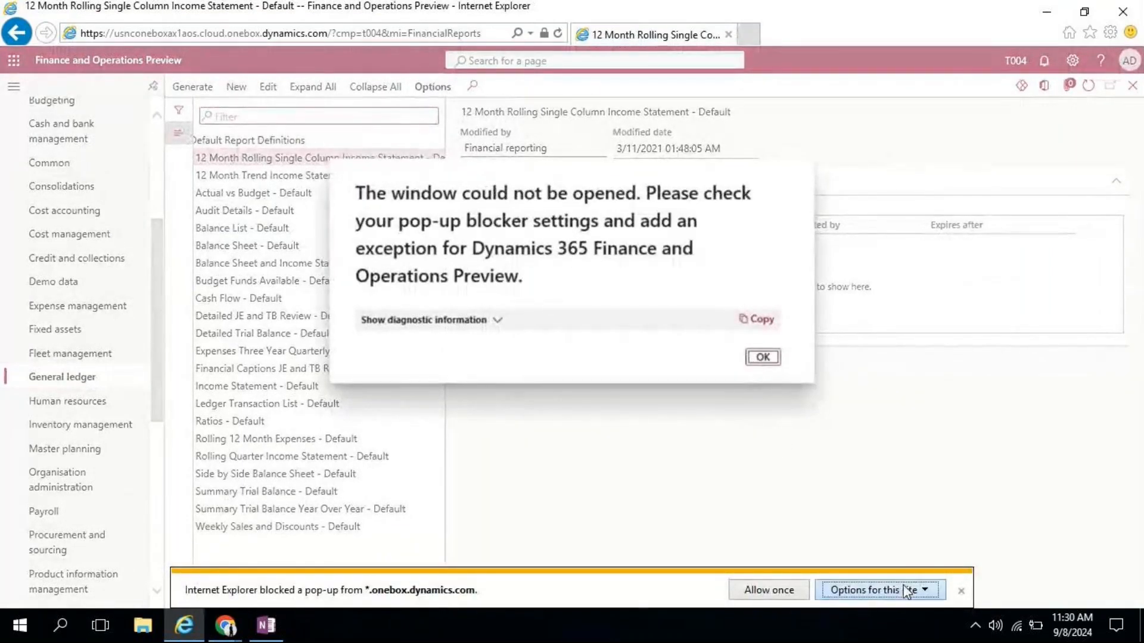
click(1005, 582)
click(763, 357)
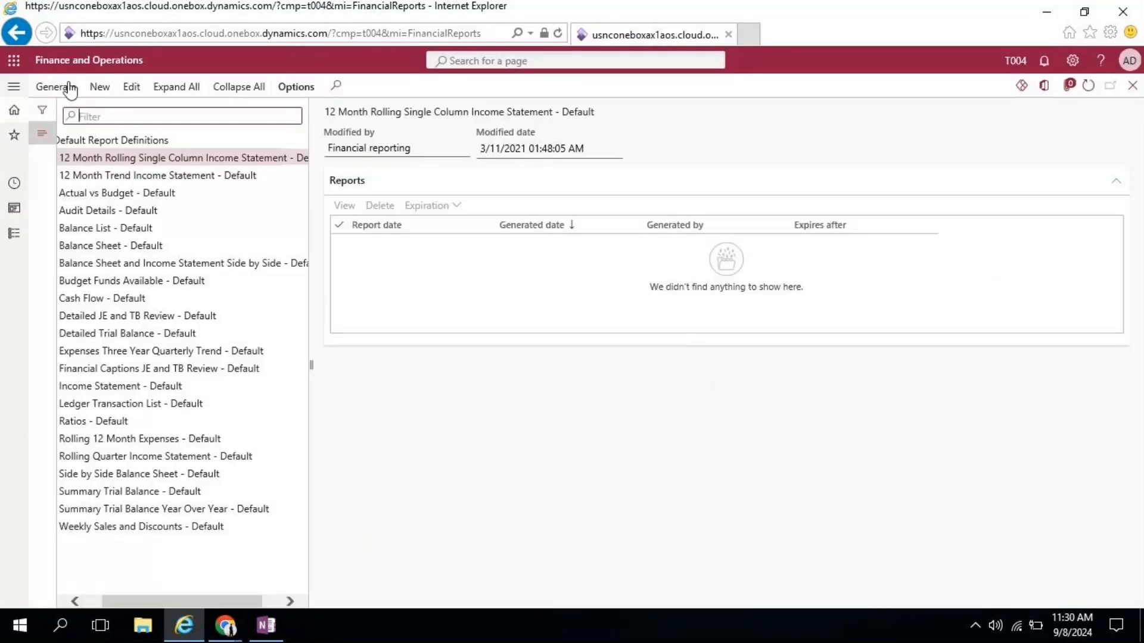
- Start a new financial report again, open ReportDesigner.application and allow the Financial Report Designer to run
click(234, 87)
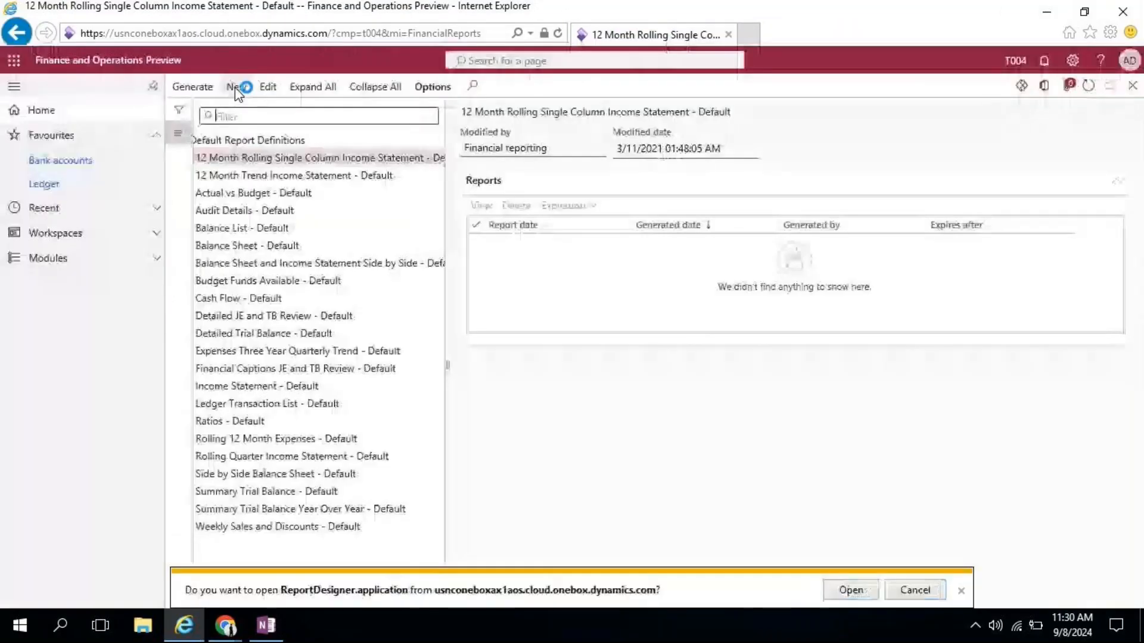
click(851, 590)
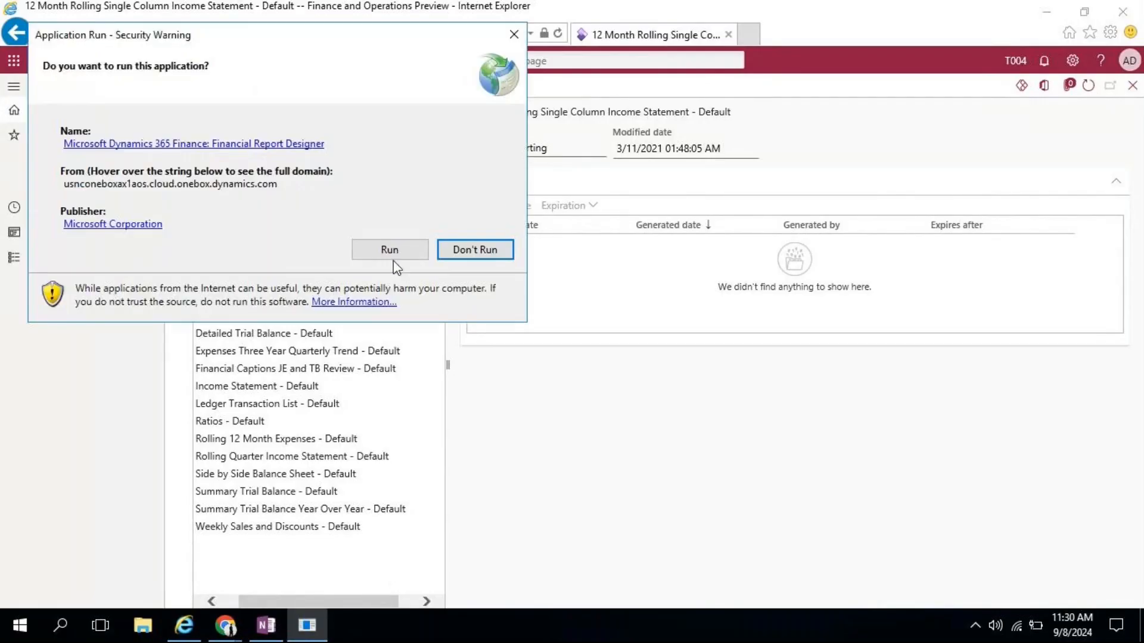
click(394, 255)
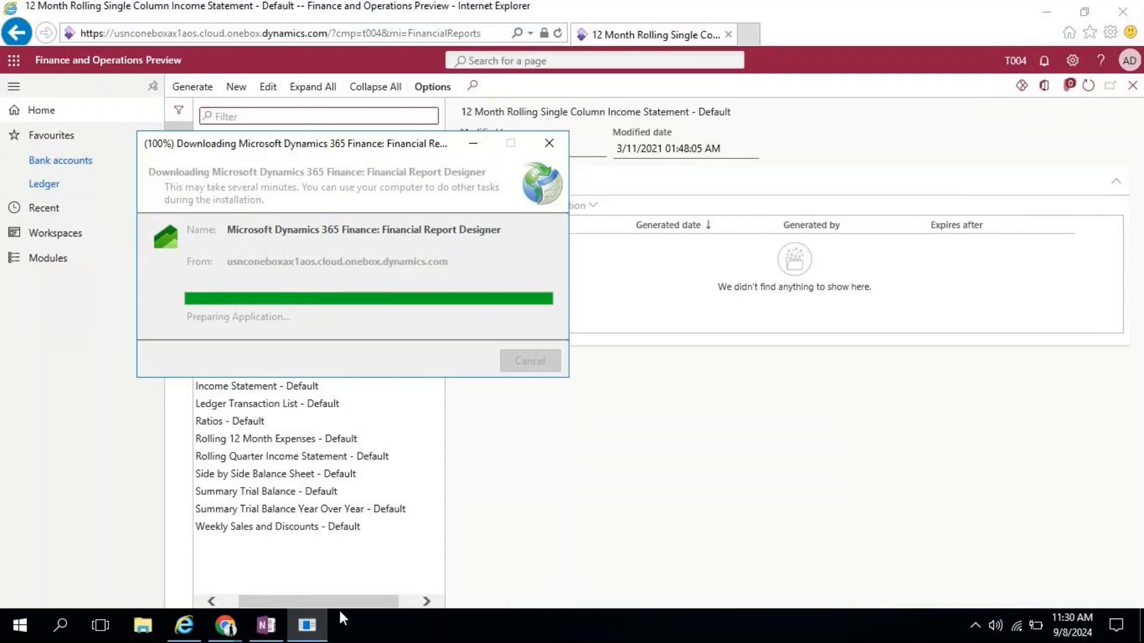
- Switch back to Chrome, refresh the Balance Sheet - Default reports and open the generated report for viewing
click(226, 626)
click(136, 538)
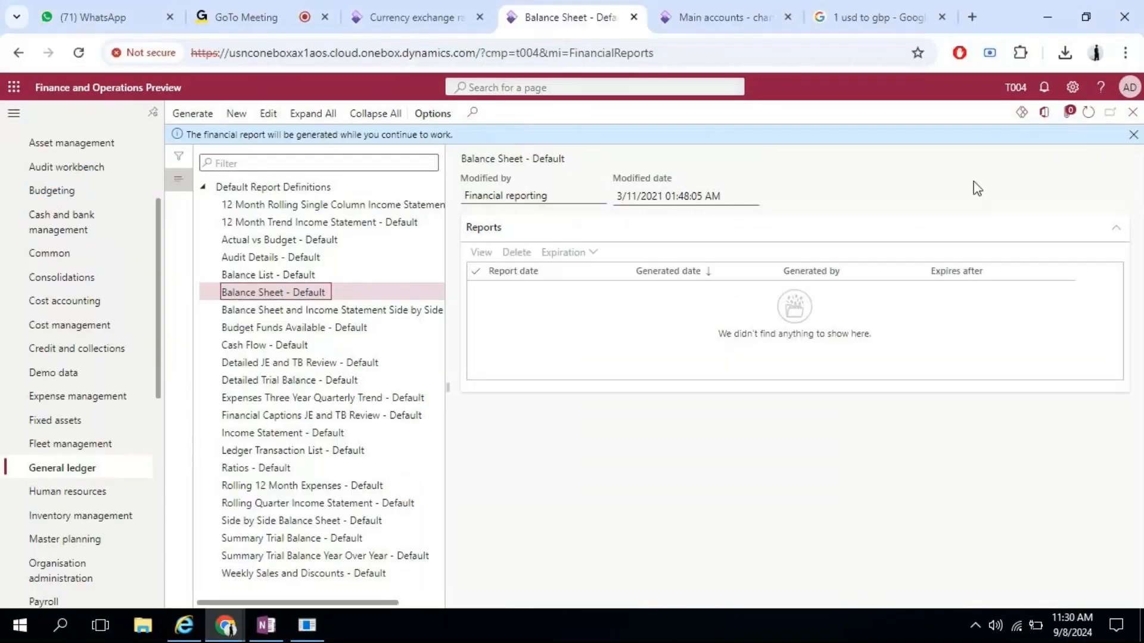
click(1088, 113)
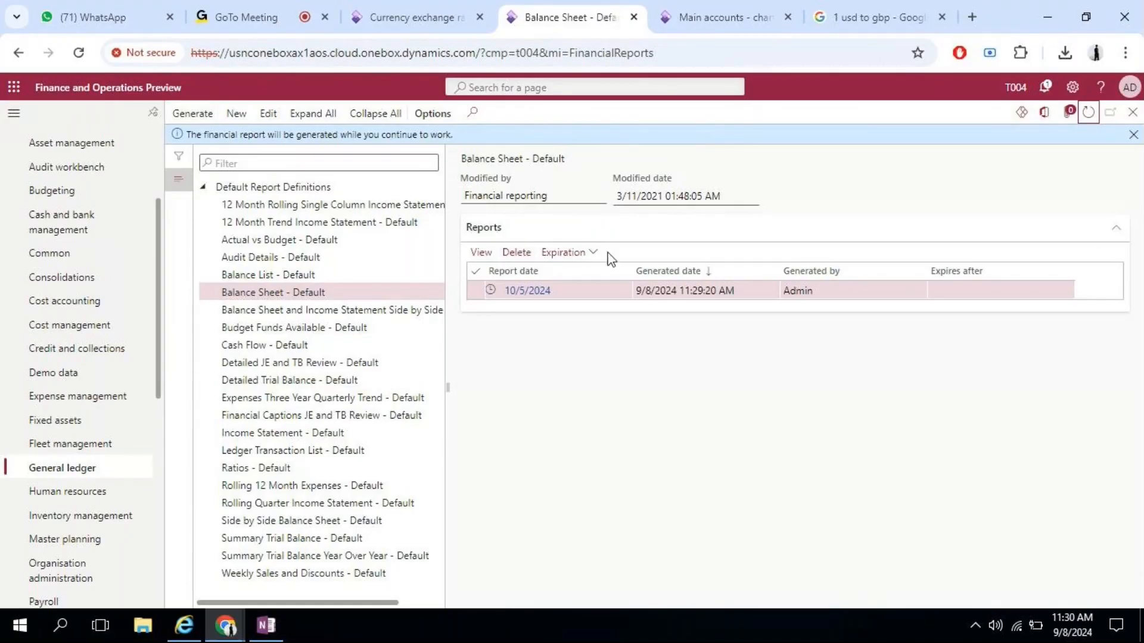
click(482, 259)
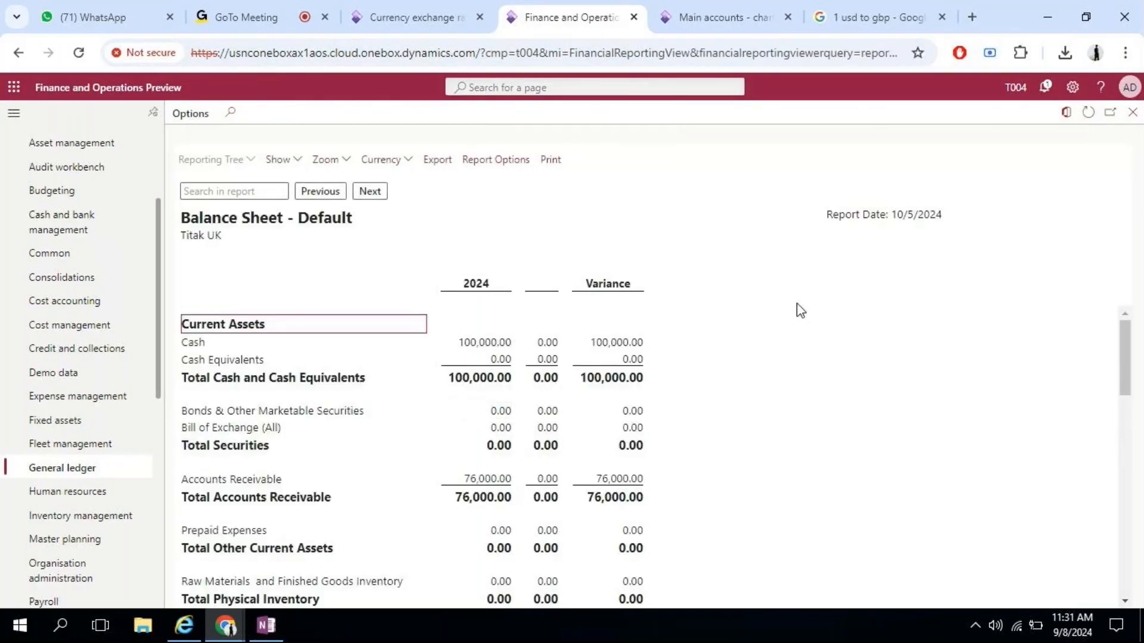
- Examine the balance sheet's assets and liabilities, checking the 2024 Cash and Total Accounts Receivable amounts
scroll(720, 450, down, 10)
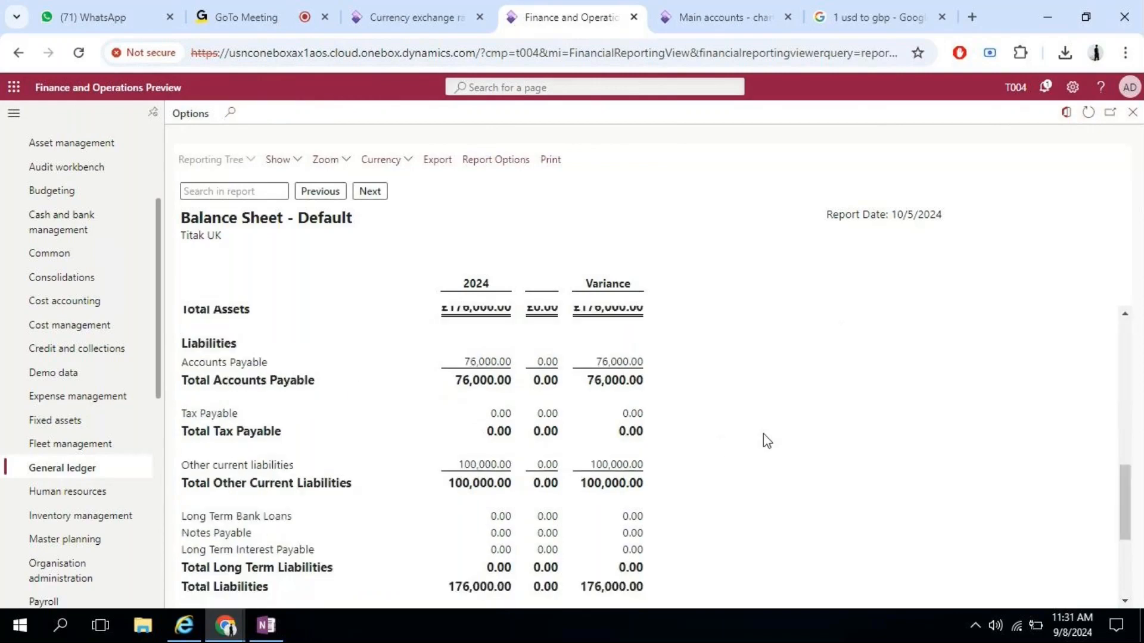
scroll(764, 434, down, 4)
scroll(763, 433, up, 11)
scroll(763, 434, up, 3)
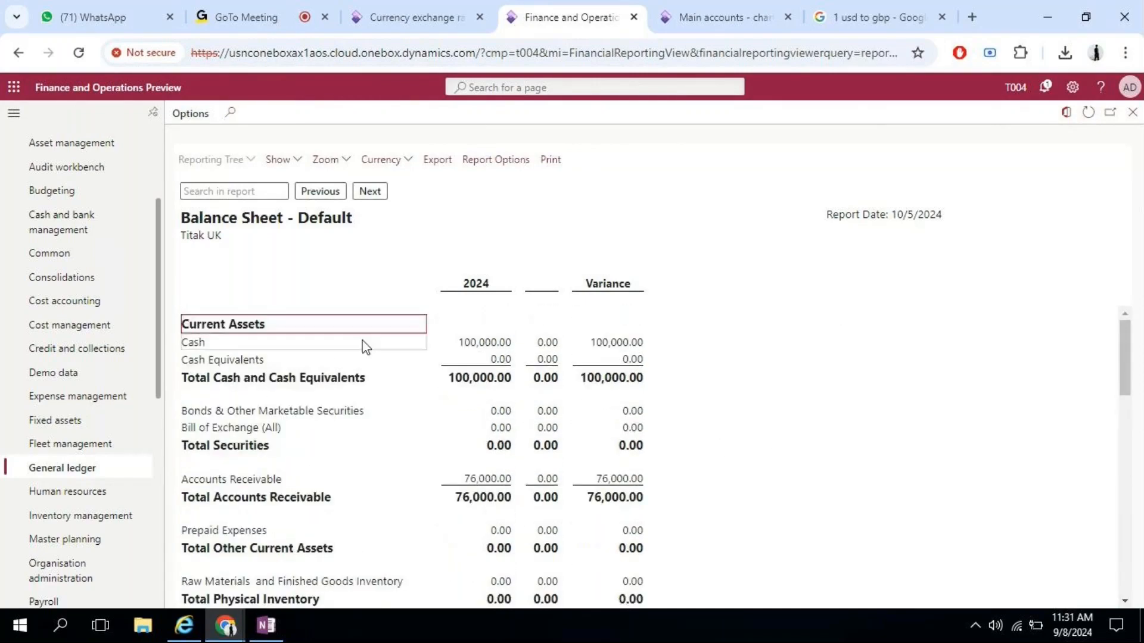
click(474, 343)
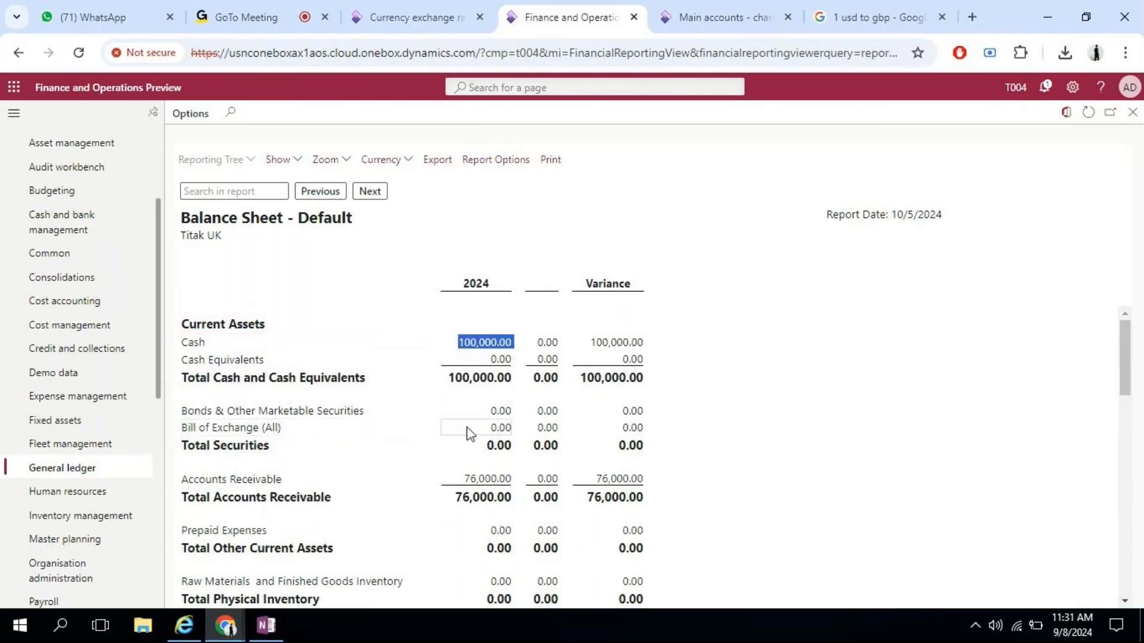
drag(453, 498, 511, 510)
scroll(395, 513, down, 1)
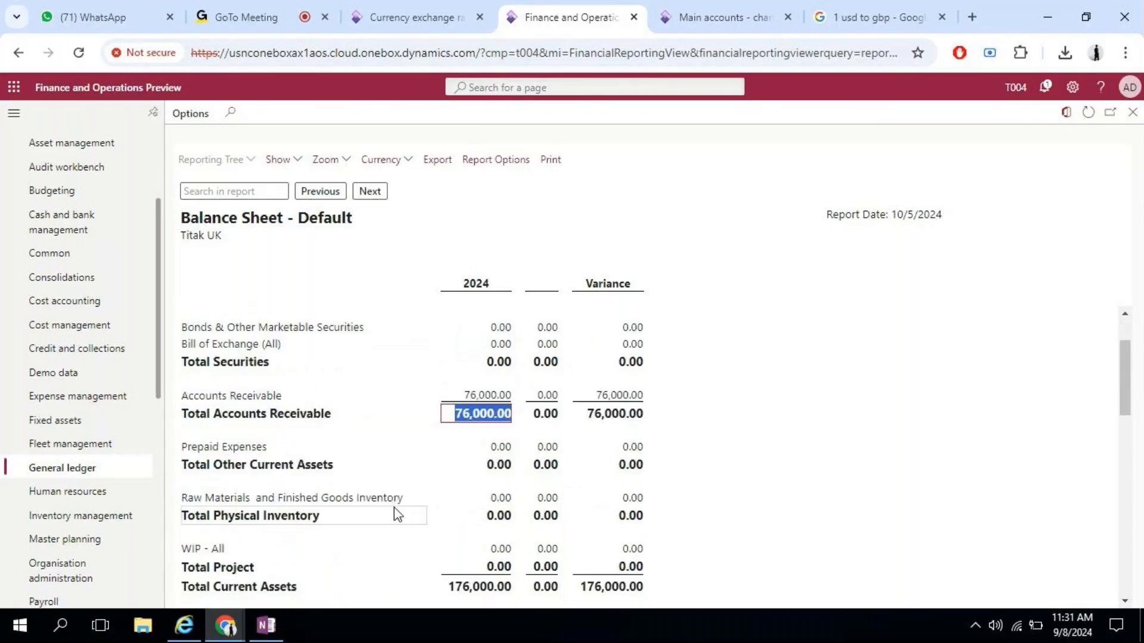
- Check the balance sheet's 2024 amounts for Total Current Assets, Accounts Payable, and Liabilities & Shareholder Equity
scroll(396, 511, down, 2)
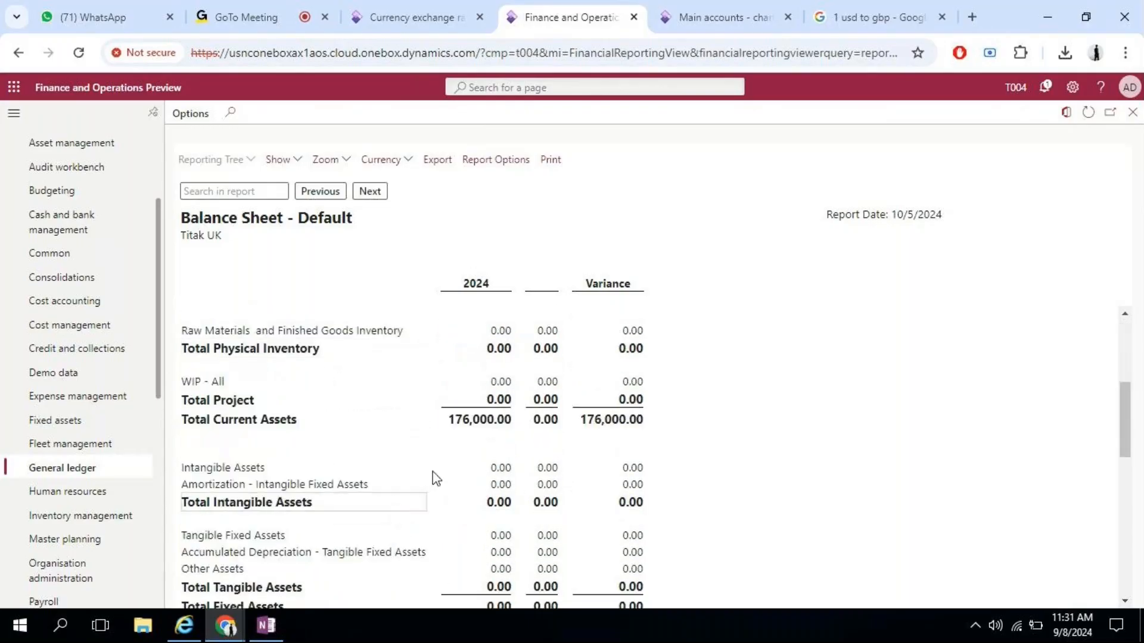
drag(507, 420, 448, 421)
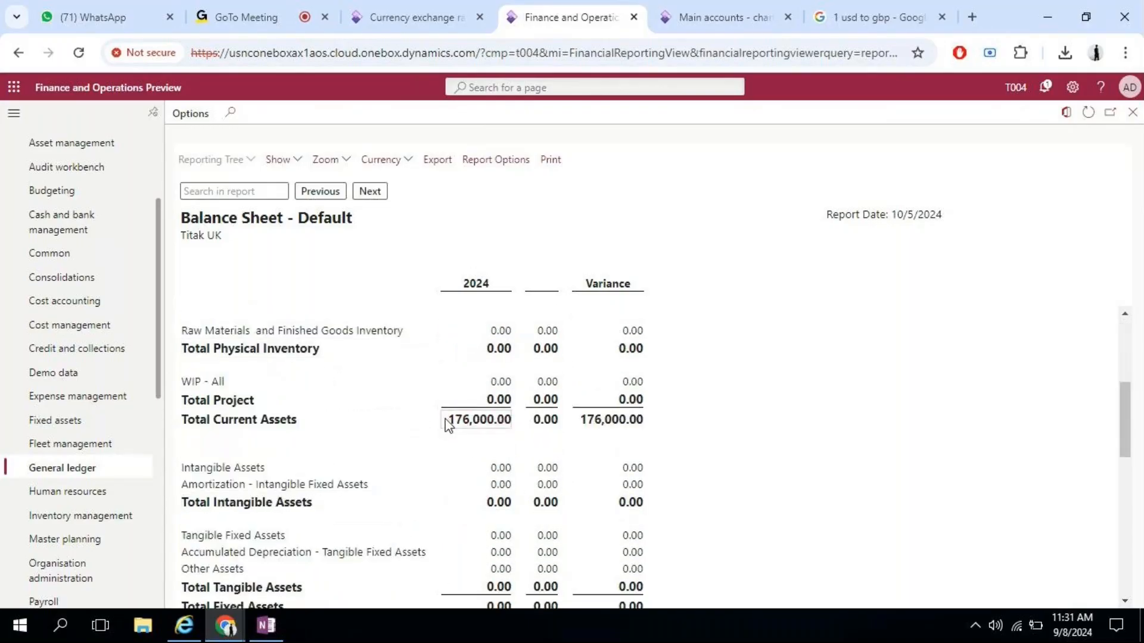
scroll(447, 508, down, 1)
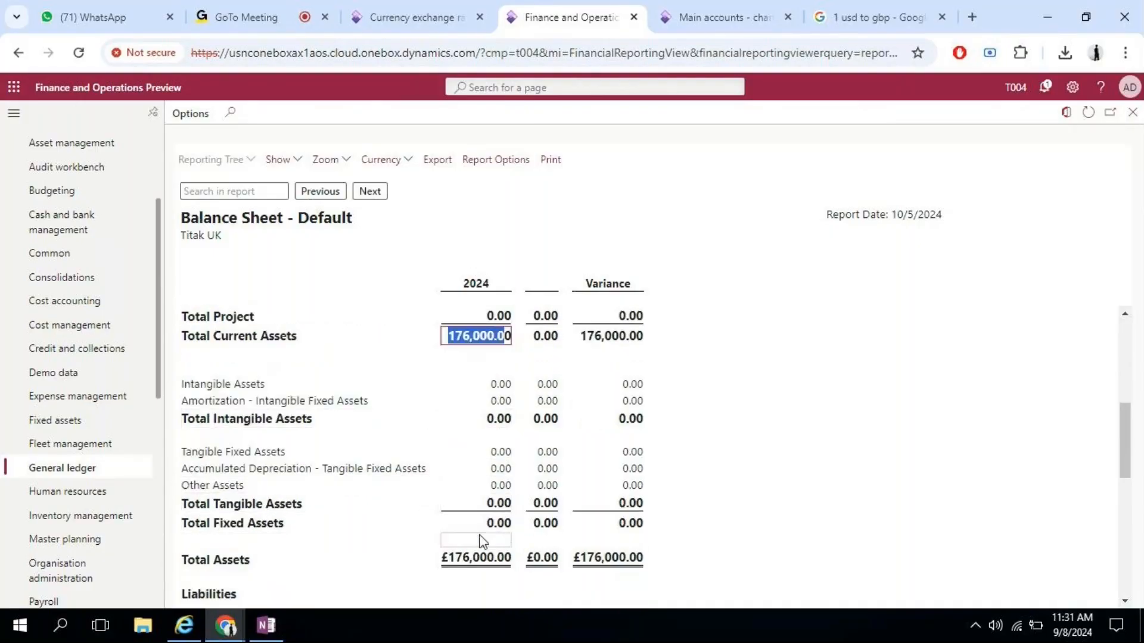
scroll(479, 541, down, 2)
scroll(477, 534, down, 1)
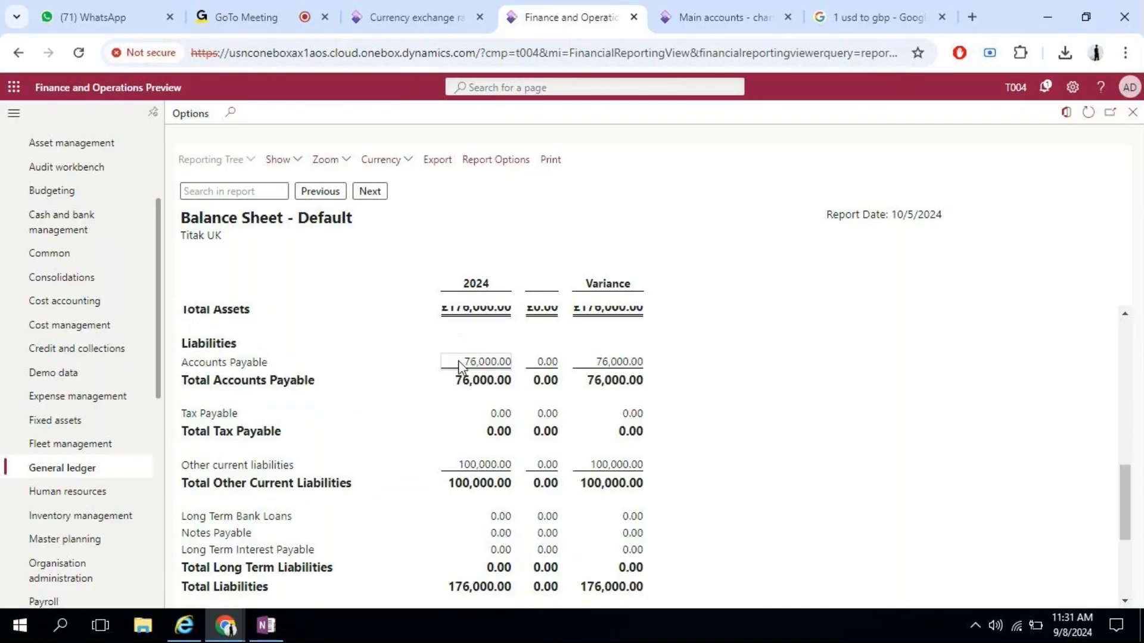
drag(459, 360, 514, 362)
scroll(500, 435, down, 2)
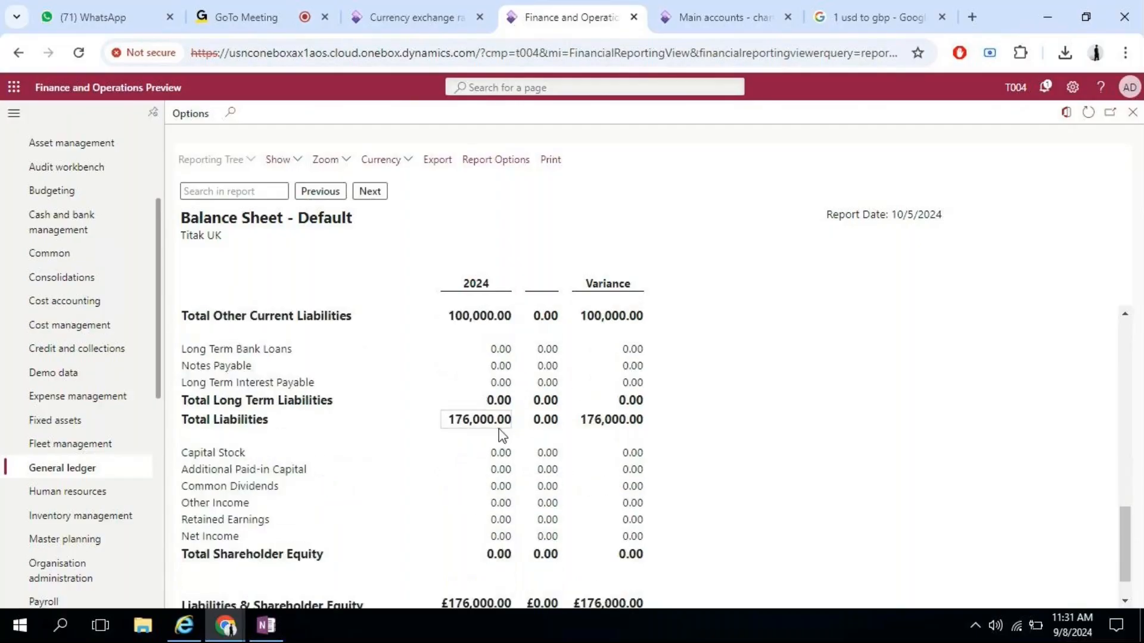
scroll(501, 435, down, 1)
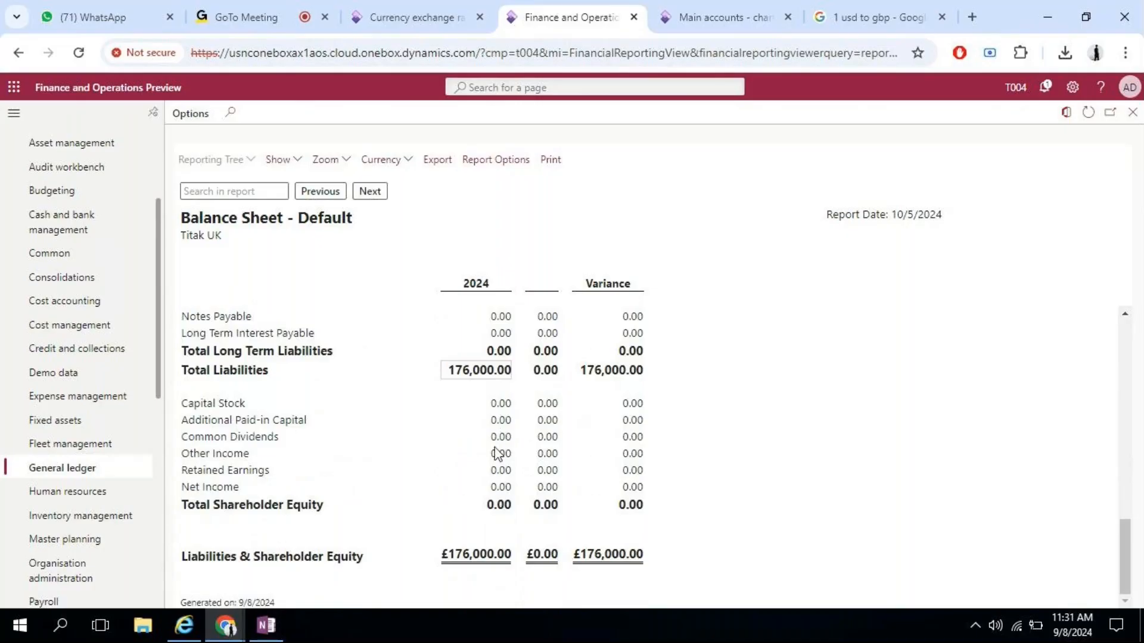
drag(448, 554, 511, 554)
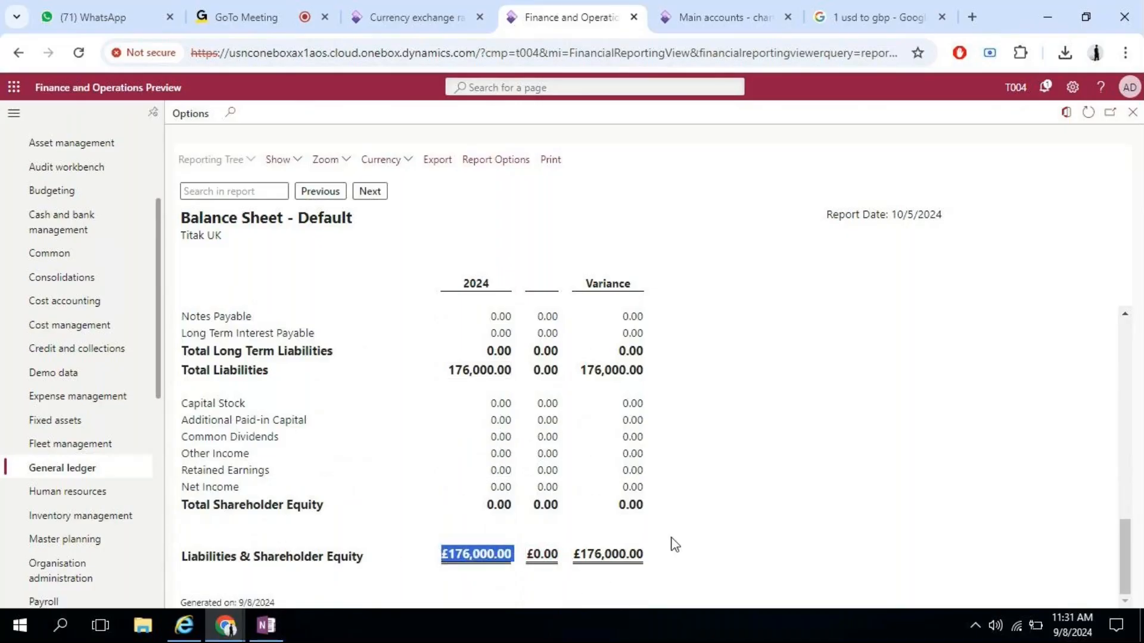
- Review the balance sheet once more from Current Assets through Total Liabilities, and close the report view
scroll(656, 554, up, 7)
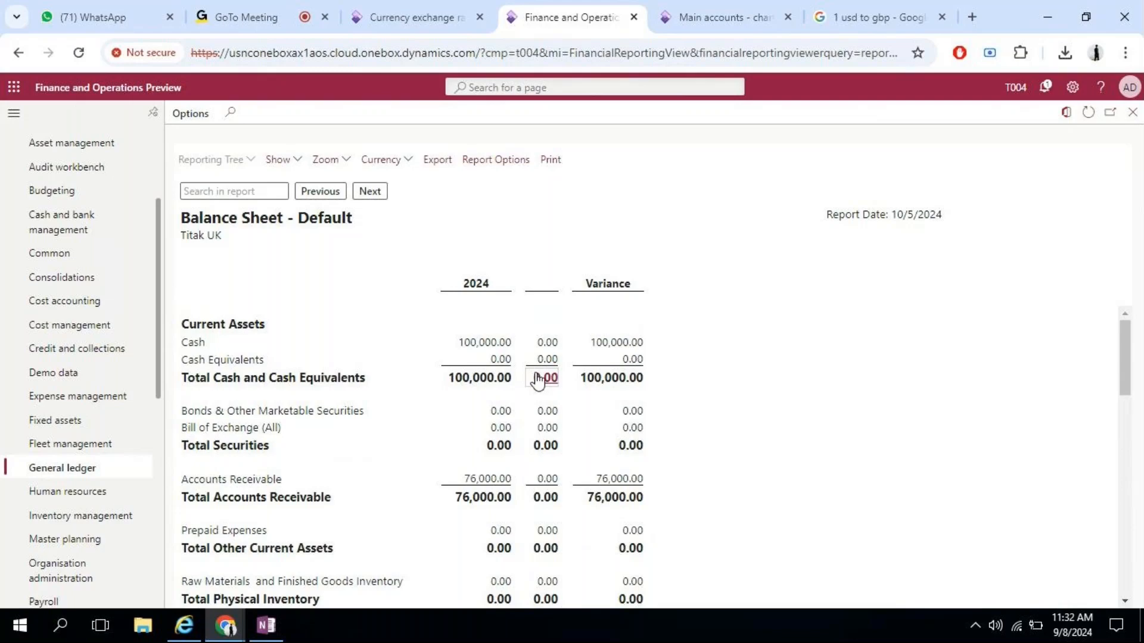
scroll(554, 454, down, 5)
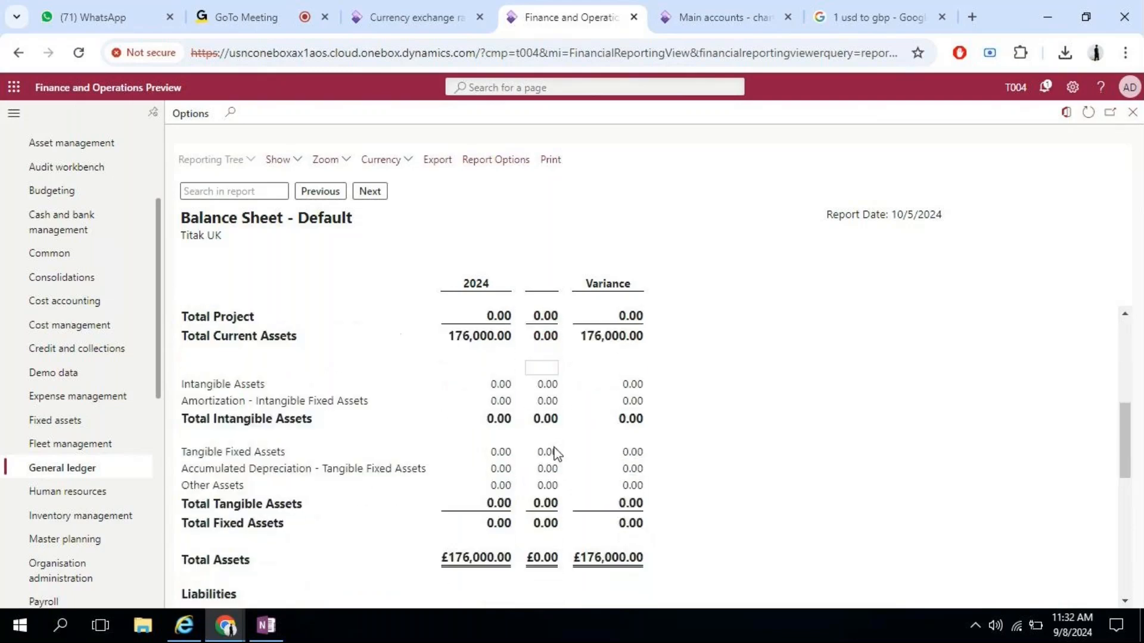
scroll(554, 454, down, 5)
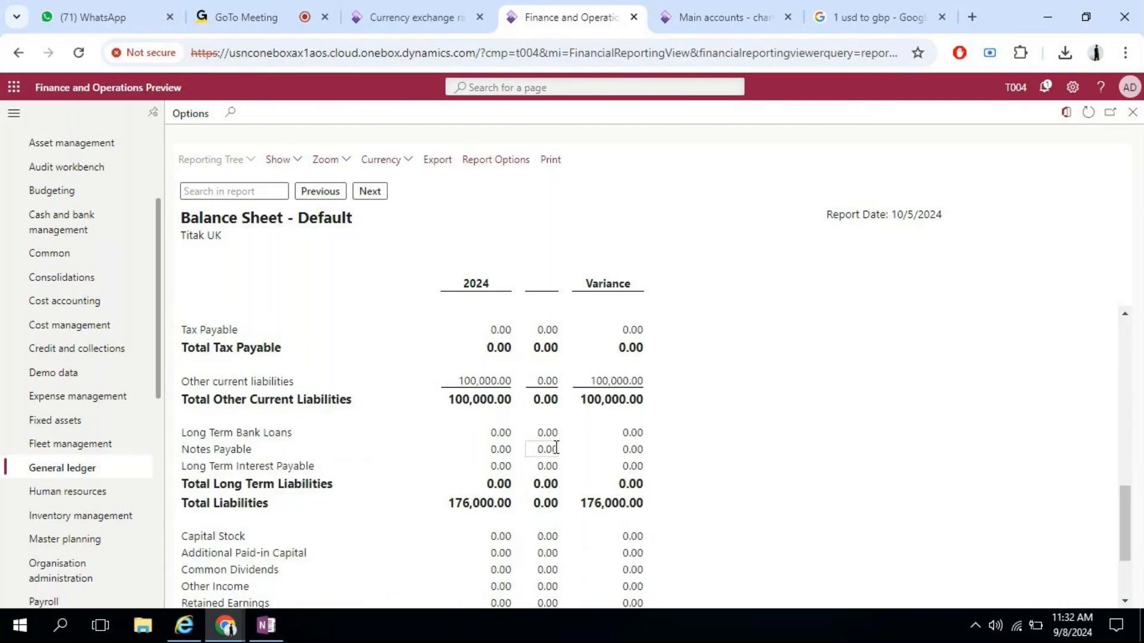
click(1132, 115)
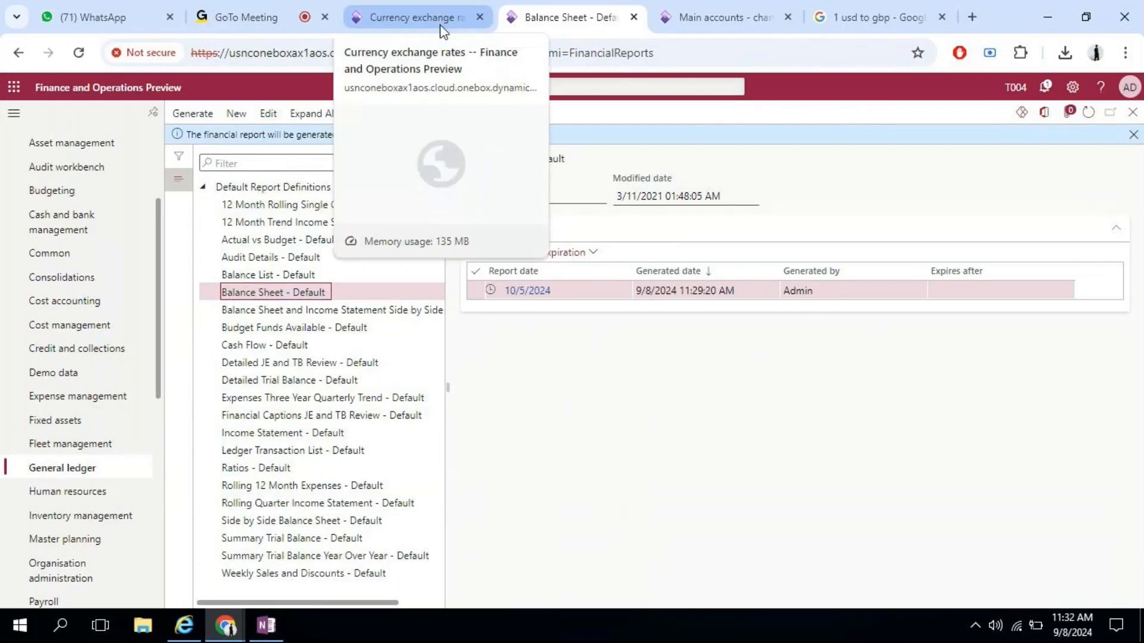
- Switch to OneNote and highlight in yellow the 8th September topics for workflow approval, Post the enteries, Opening Balance and Petty Cash
click(266, 626)
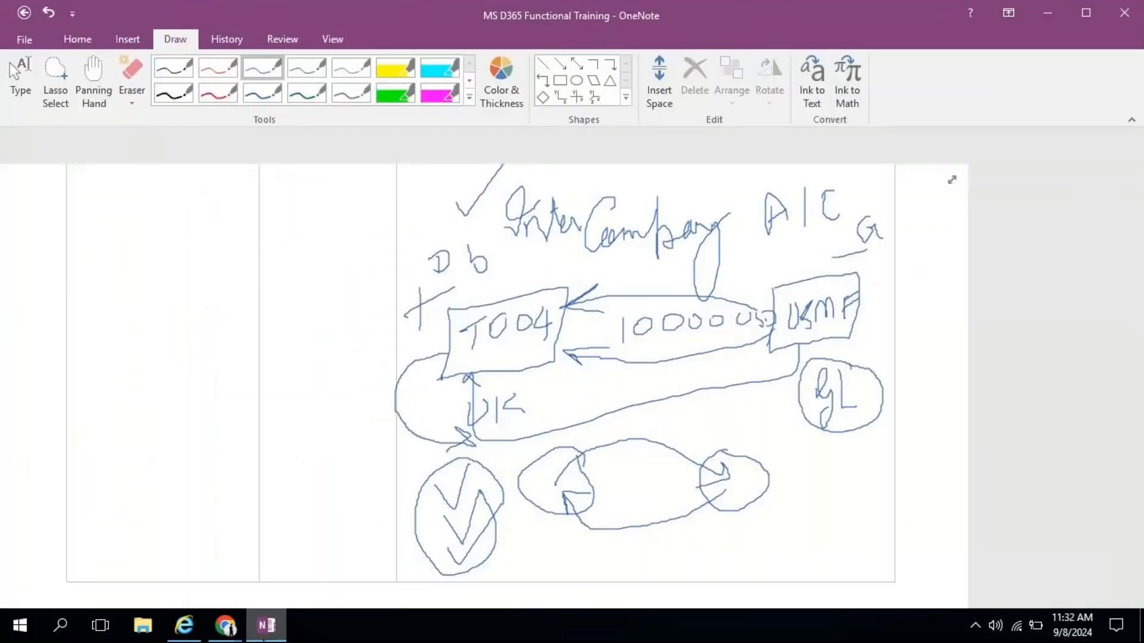
scroll(656, 265, up, 15)
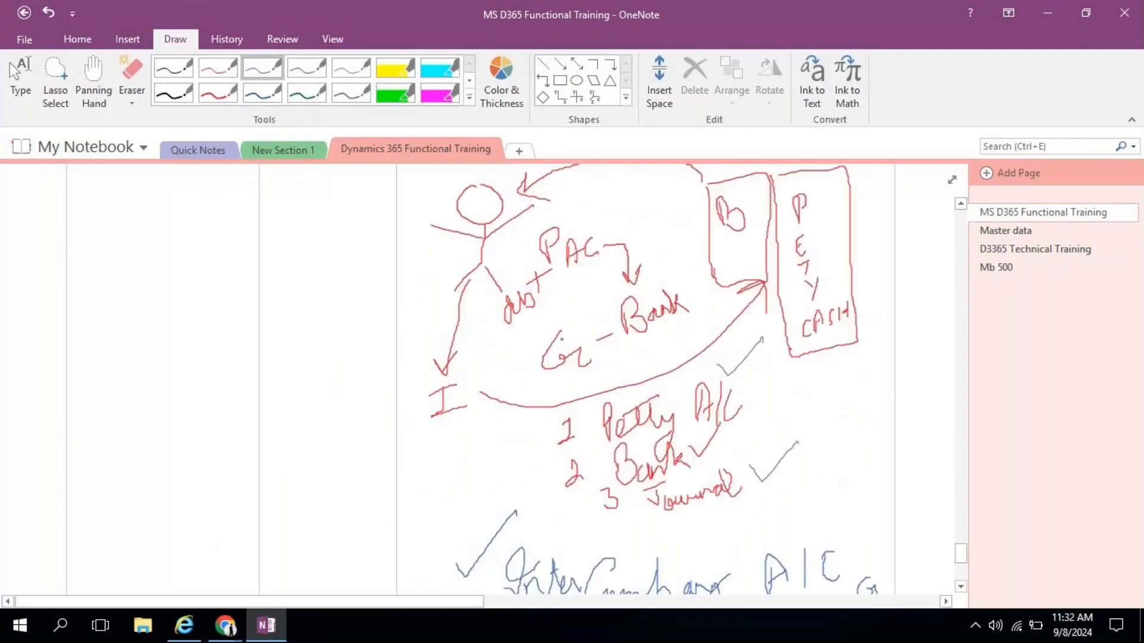
scroll(561, 339, down, 3)
scroll(561, 339, up, 3)
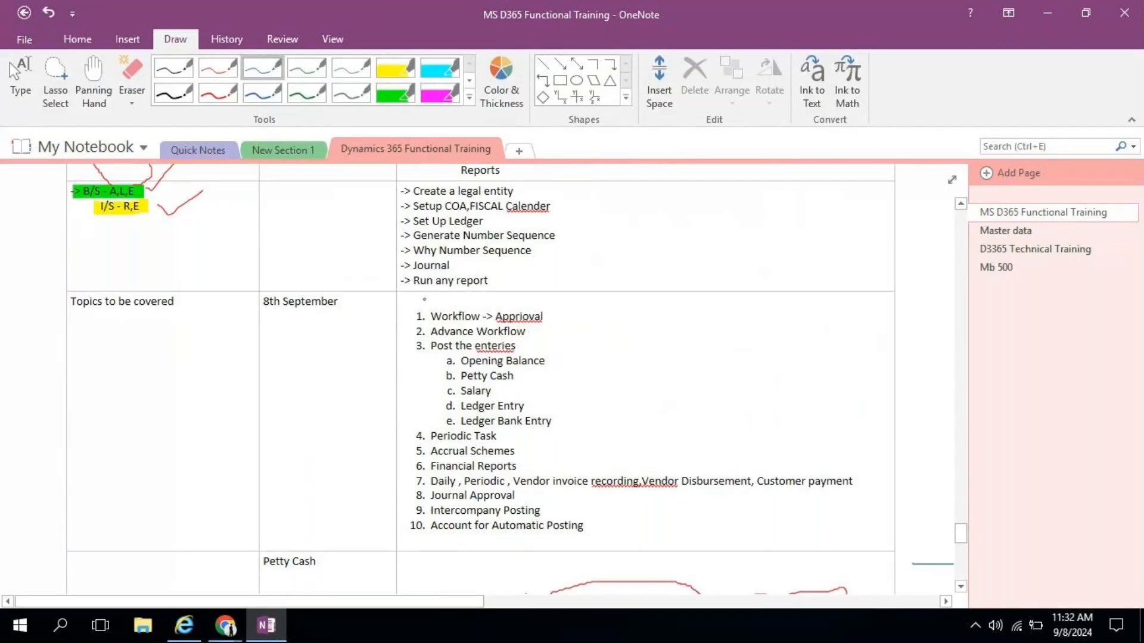
click(396, 66)
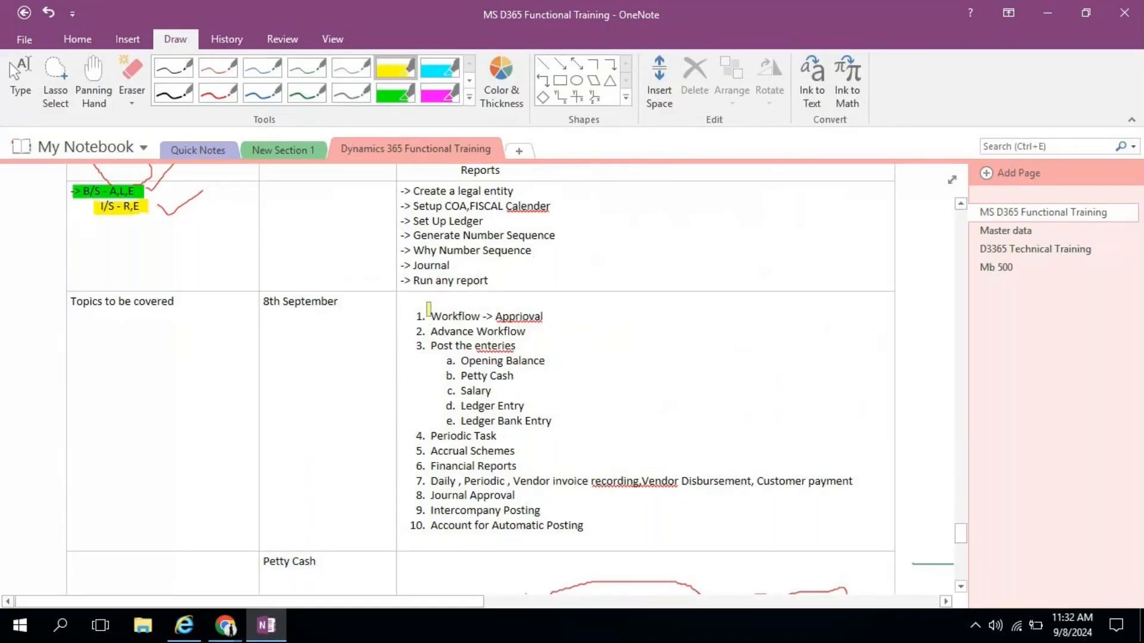
drag(426, 316, 544, 318)
drag(424, 346, 514, 347)
drag(449, 366, 544, 361)
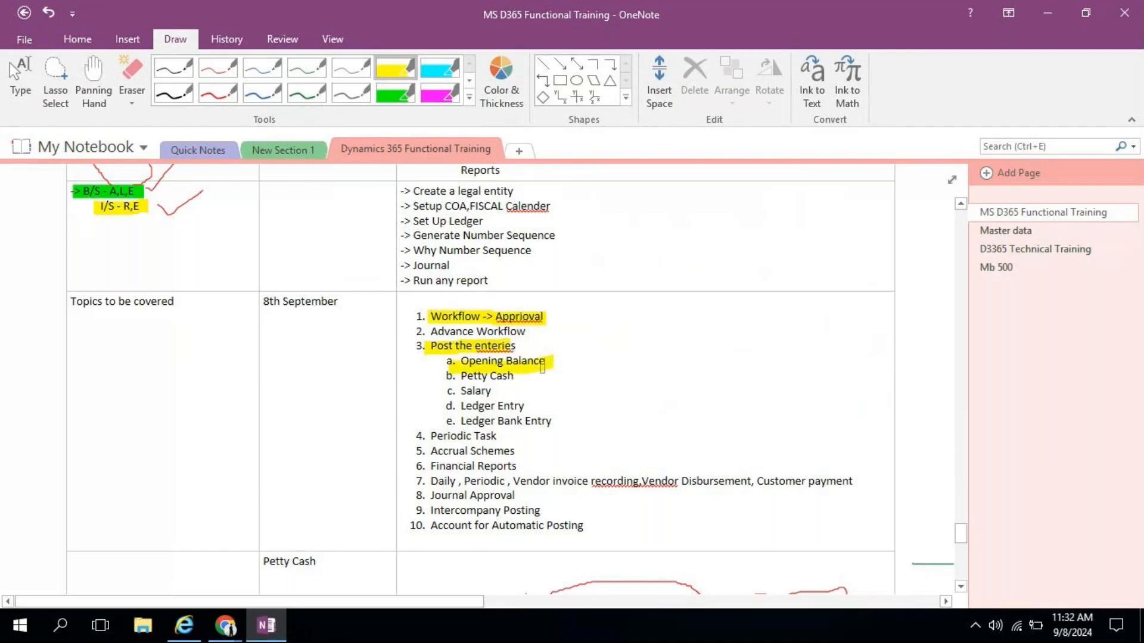
drag(451, 379, 516, 371)
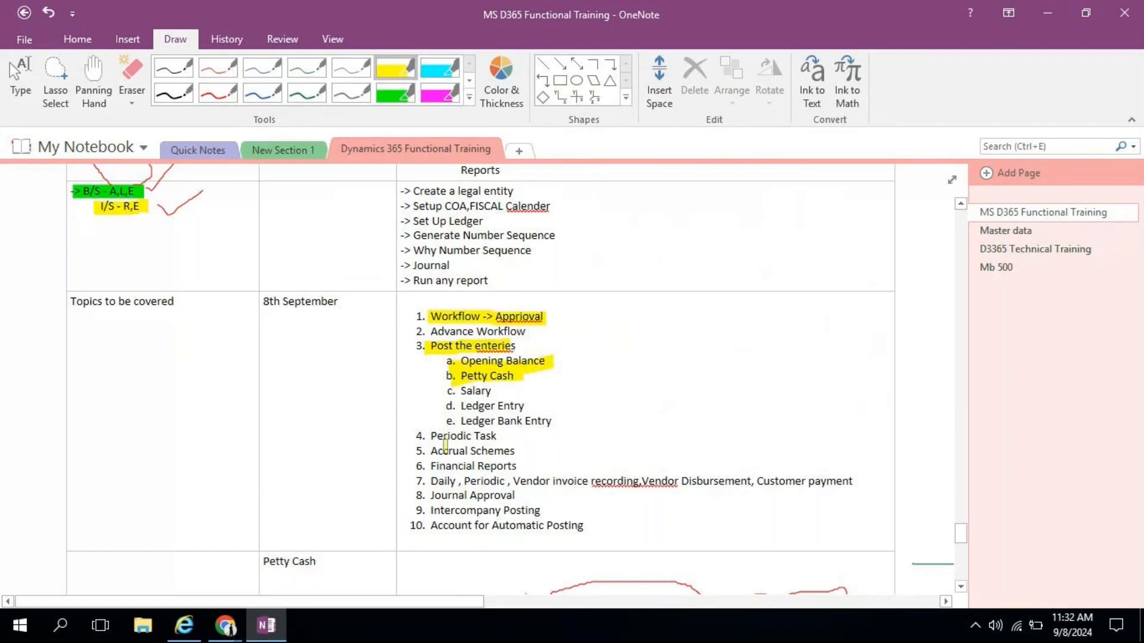
scroll(444, 447, down, 1)
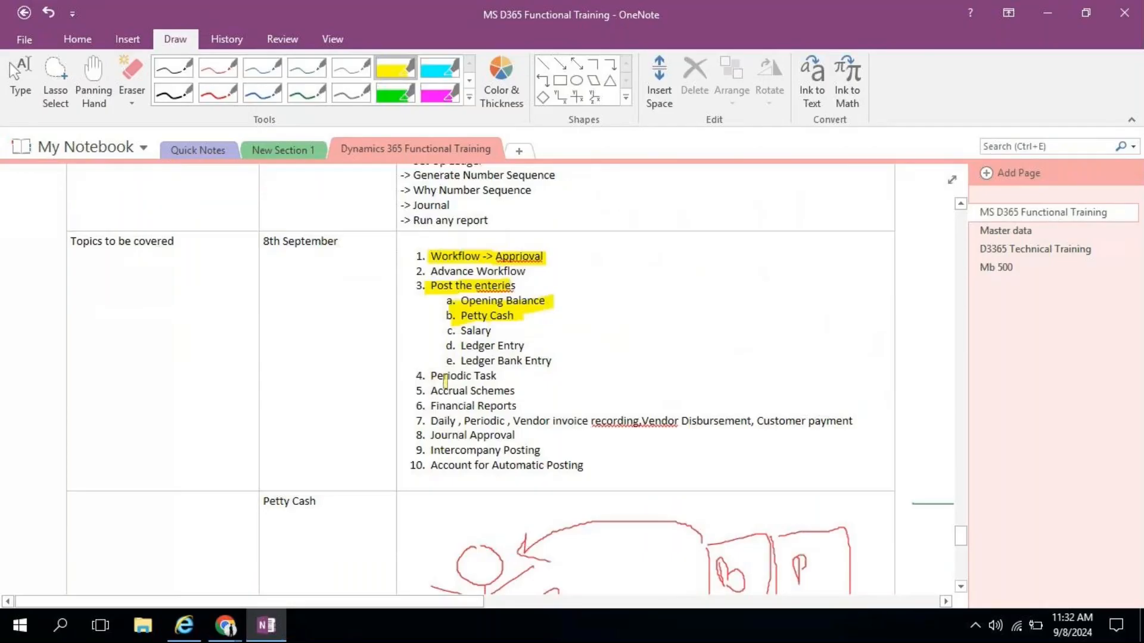